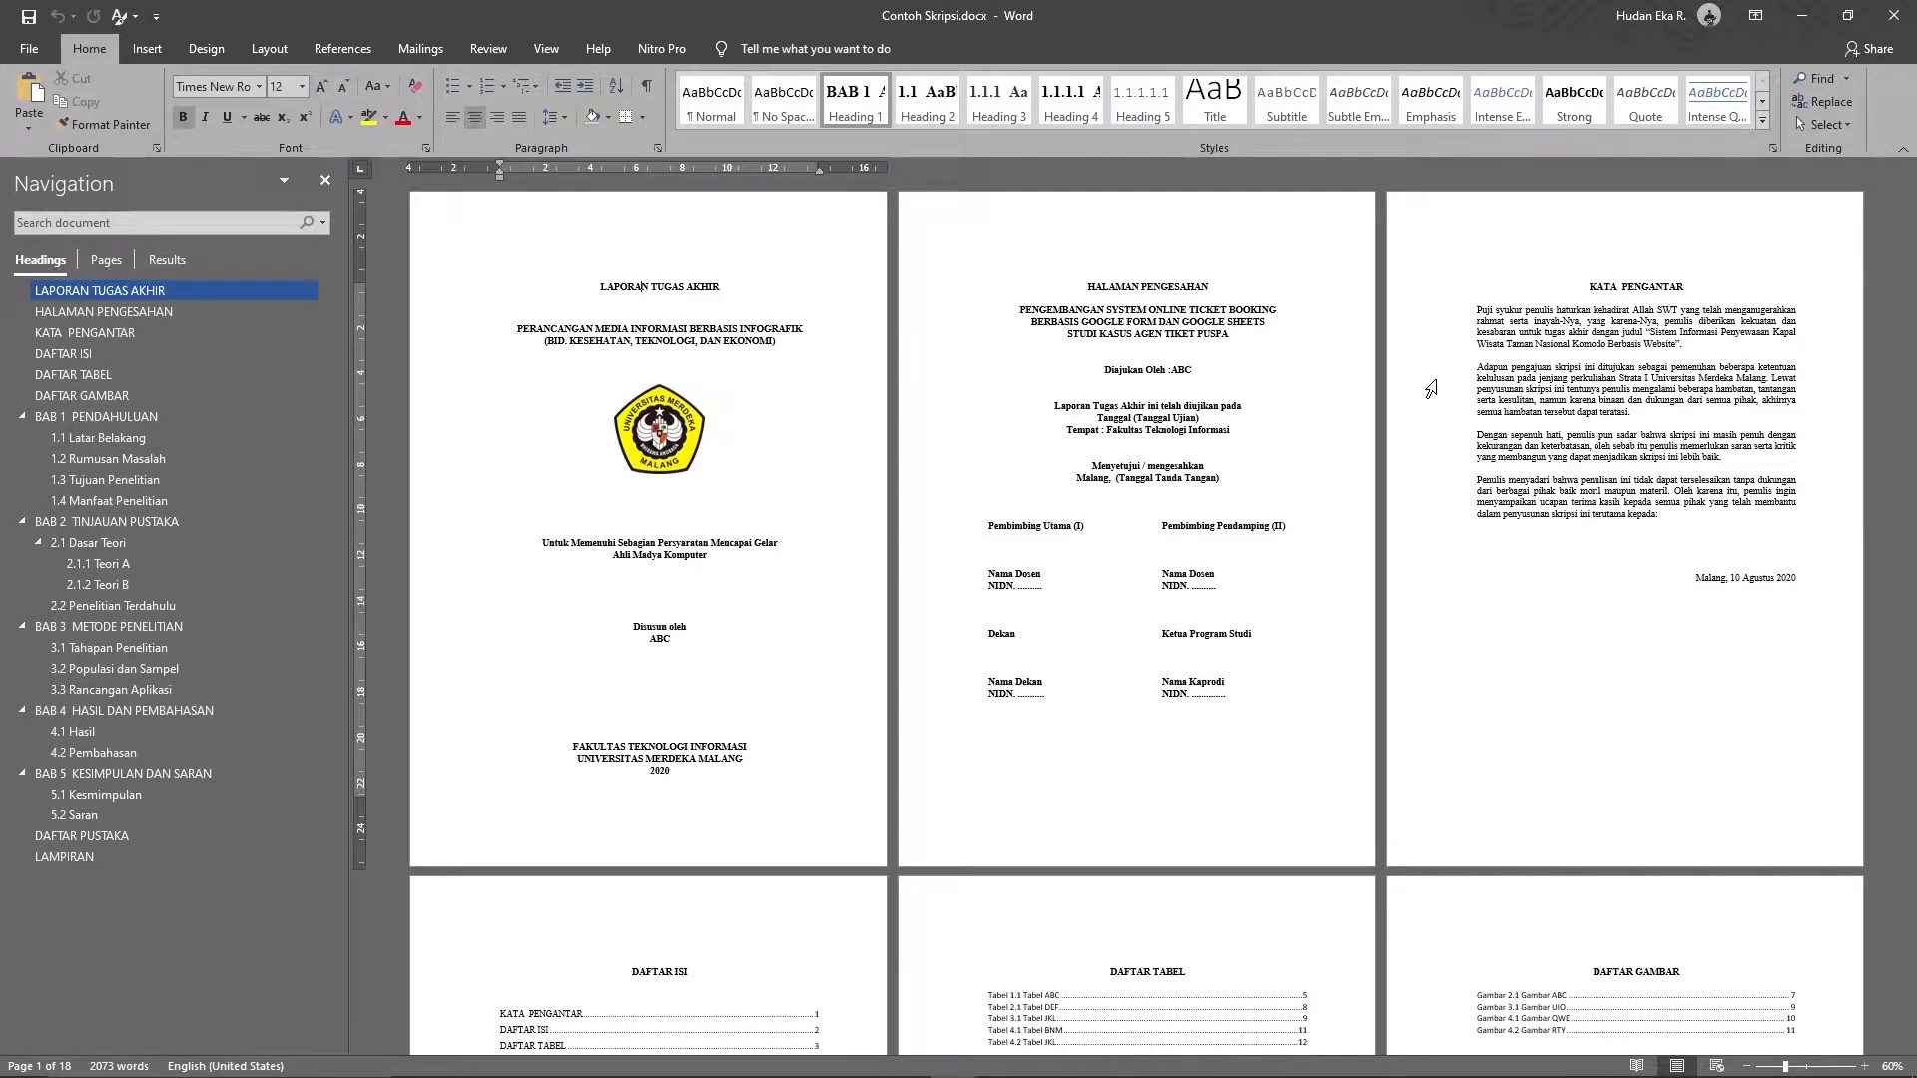
{"action": "scroll", "coordinate": [1427, 543], "scroll_direction": "down", "scroll_amount": 2}
{"action": "scroll", "coordinate": [1045, 675], "scroll_direction": "down", "scroll_amount": 2}
{"action": "scroll", "coordinate": [1045, 675], "scroll_direction": "up", "scroll_amount": 2}
{"action": "scroll", "coordinate": [1046, 675], "scroll_direction": "up", "scroll_amount": 2}
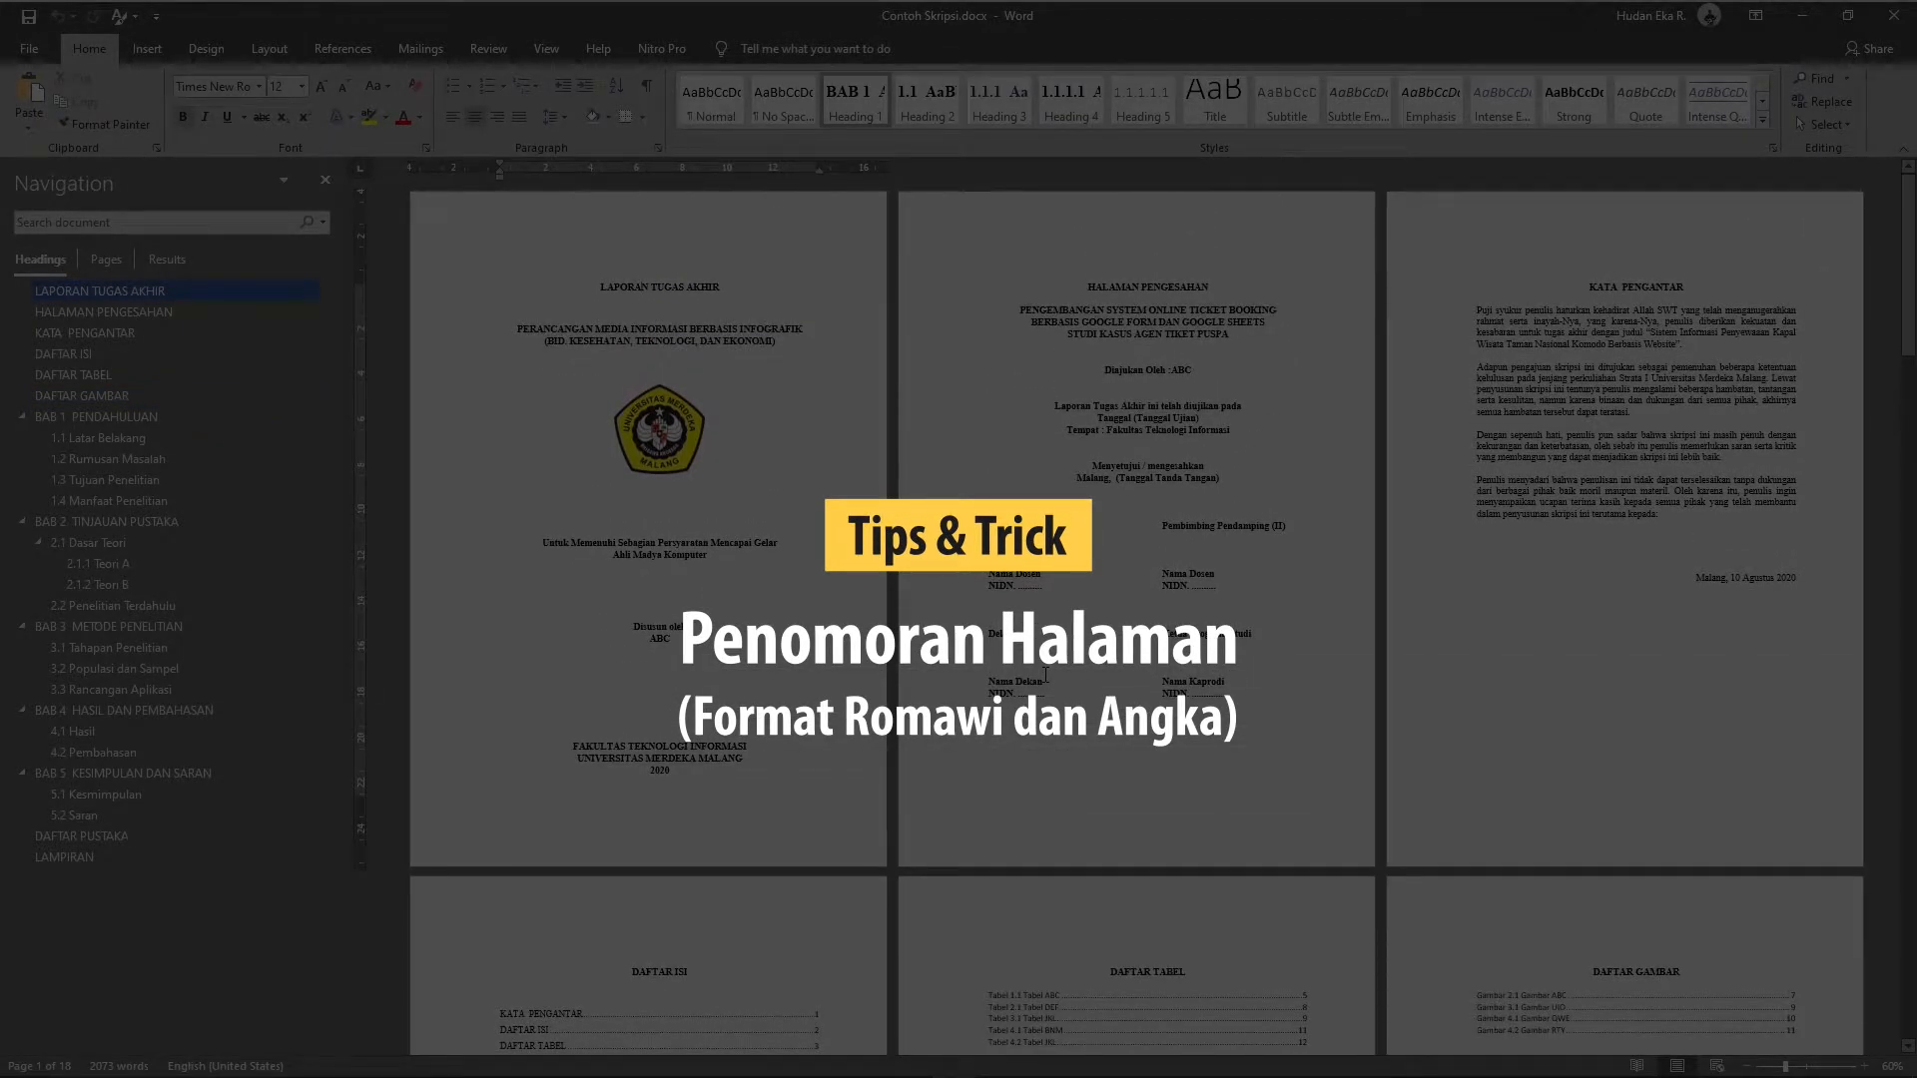
{"action": "scroll", "coordinate": [1045, 675], "scroll_direction": "down", "scroll_amount": 3}
{"action": "scroll", "coordinate": [1046, 675], "scroll_direction": "down", "scroll_amount": 2}
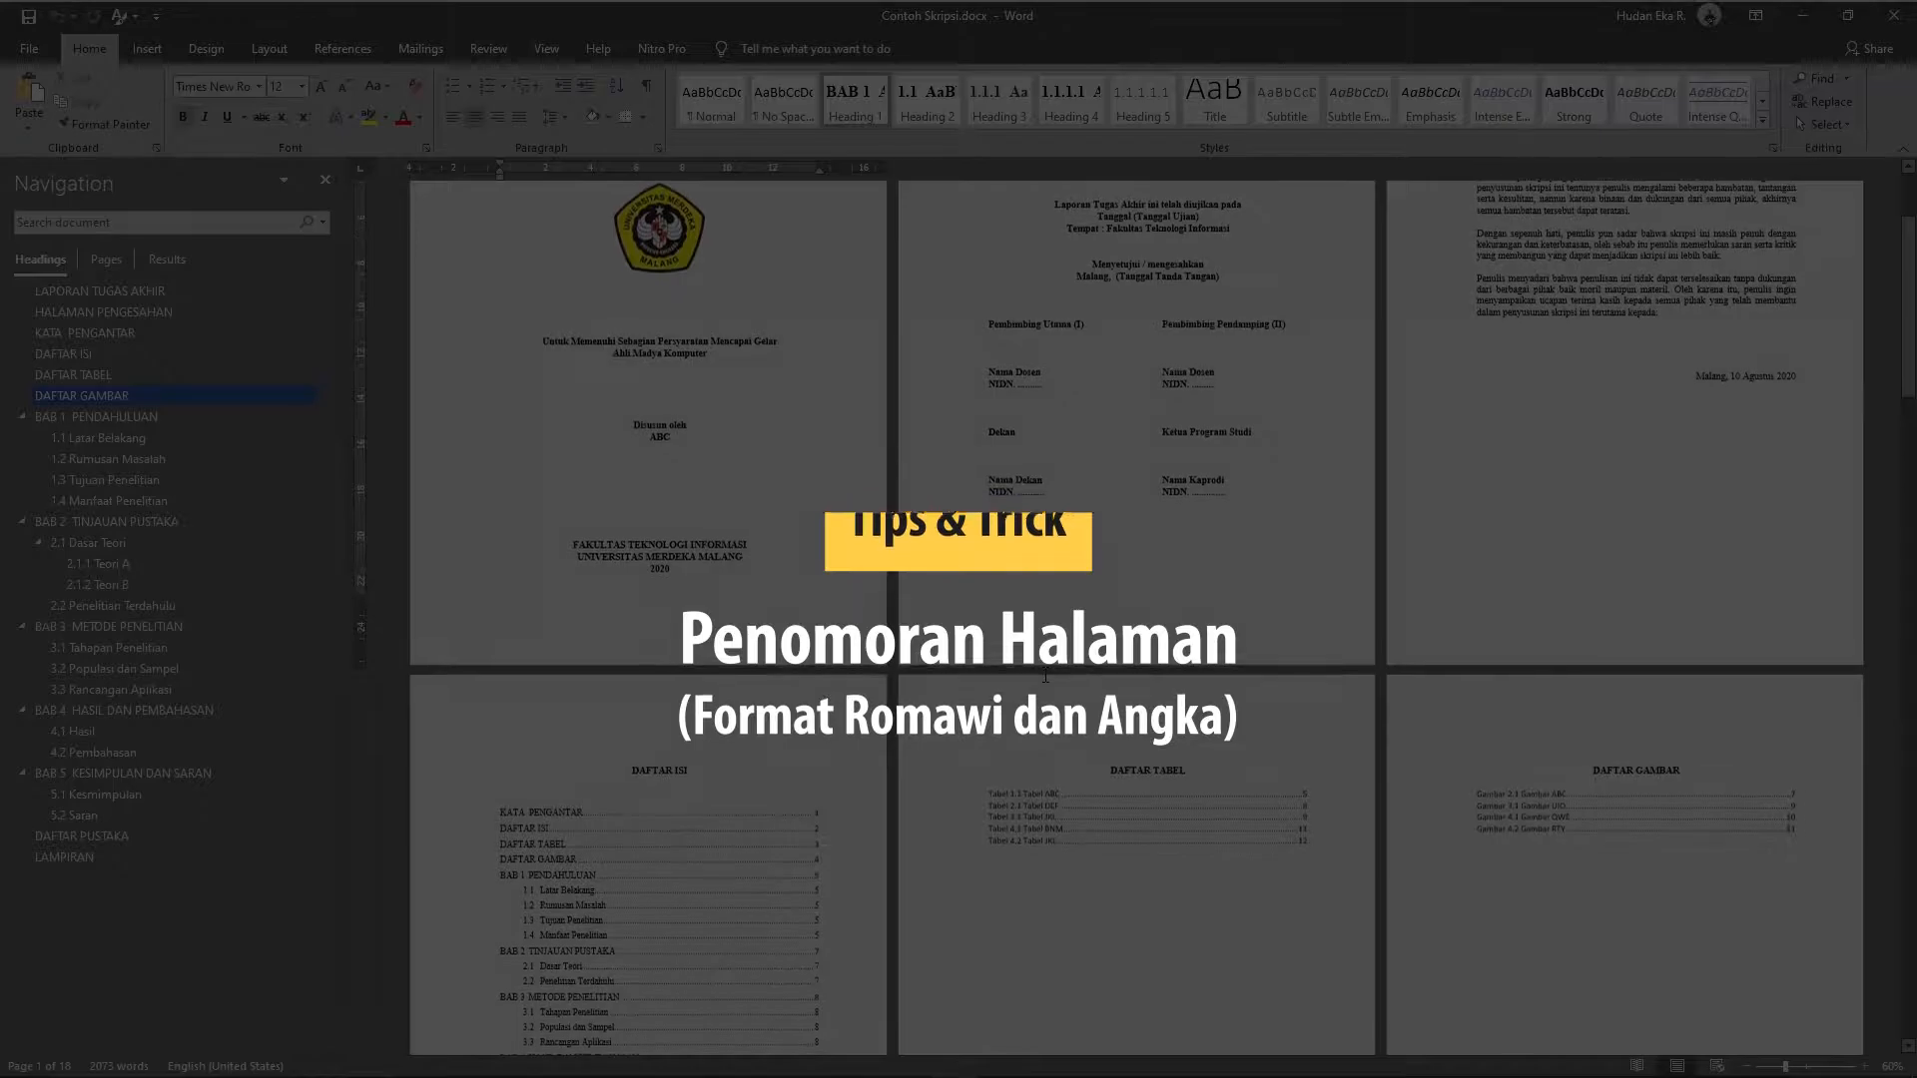
{"action": "scroll", "coordinate": [1045, 675], "scroll_direction": "up", "scroll_amount": 4}
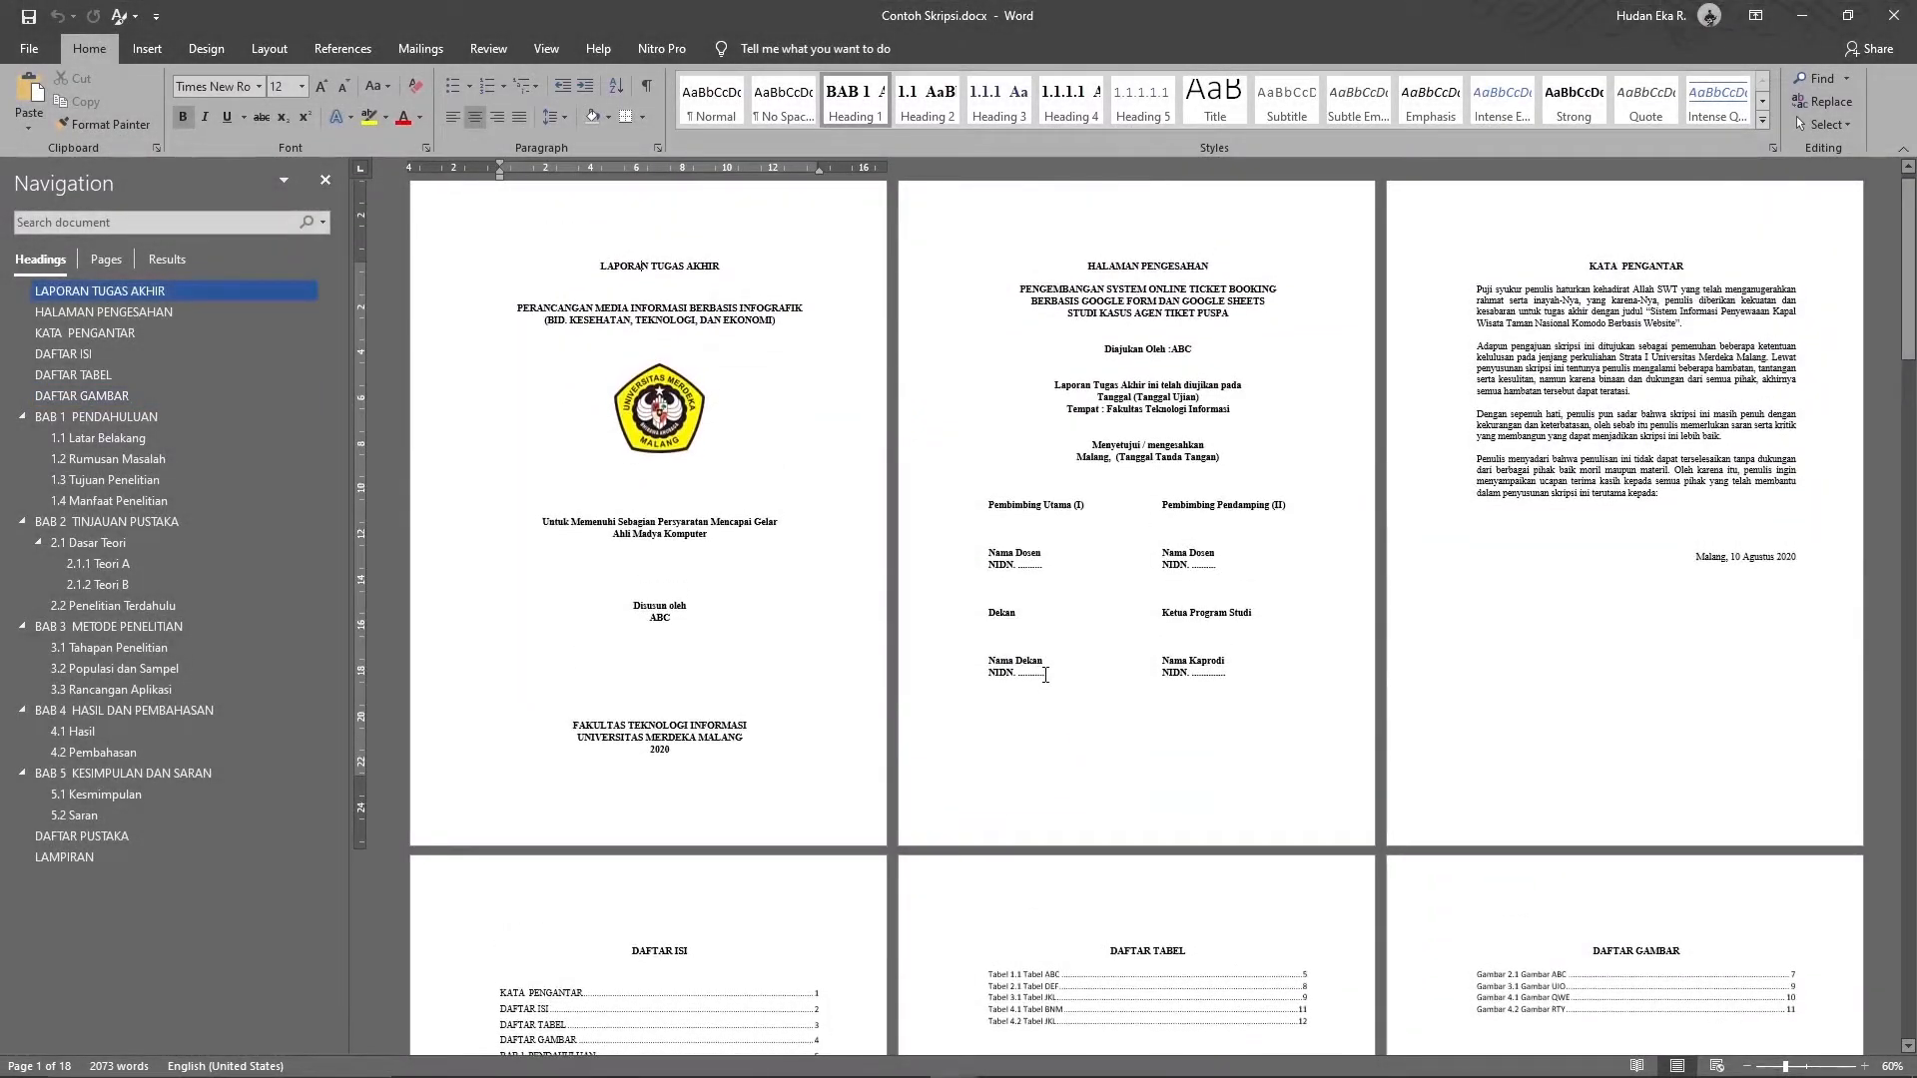
- Look through the thesis from the front-matter pages, including DAFTAR ISI, DAFTAR TABEL and DAFTAR GAMBAR, to the start of BAB 1 PENDAHULUAN
{"action": "scroll", "coordinate": [1003, 764], "scroll_direction": "down", "scroll_amount": 3}
{"action": "scroll", "coordinate": [1003, 764], "scroll_direction": "up", "scroll_amount": 3, "text": "ctrl"}
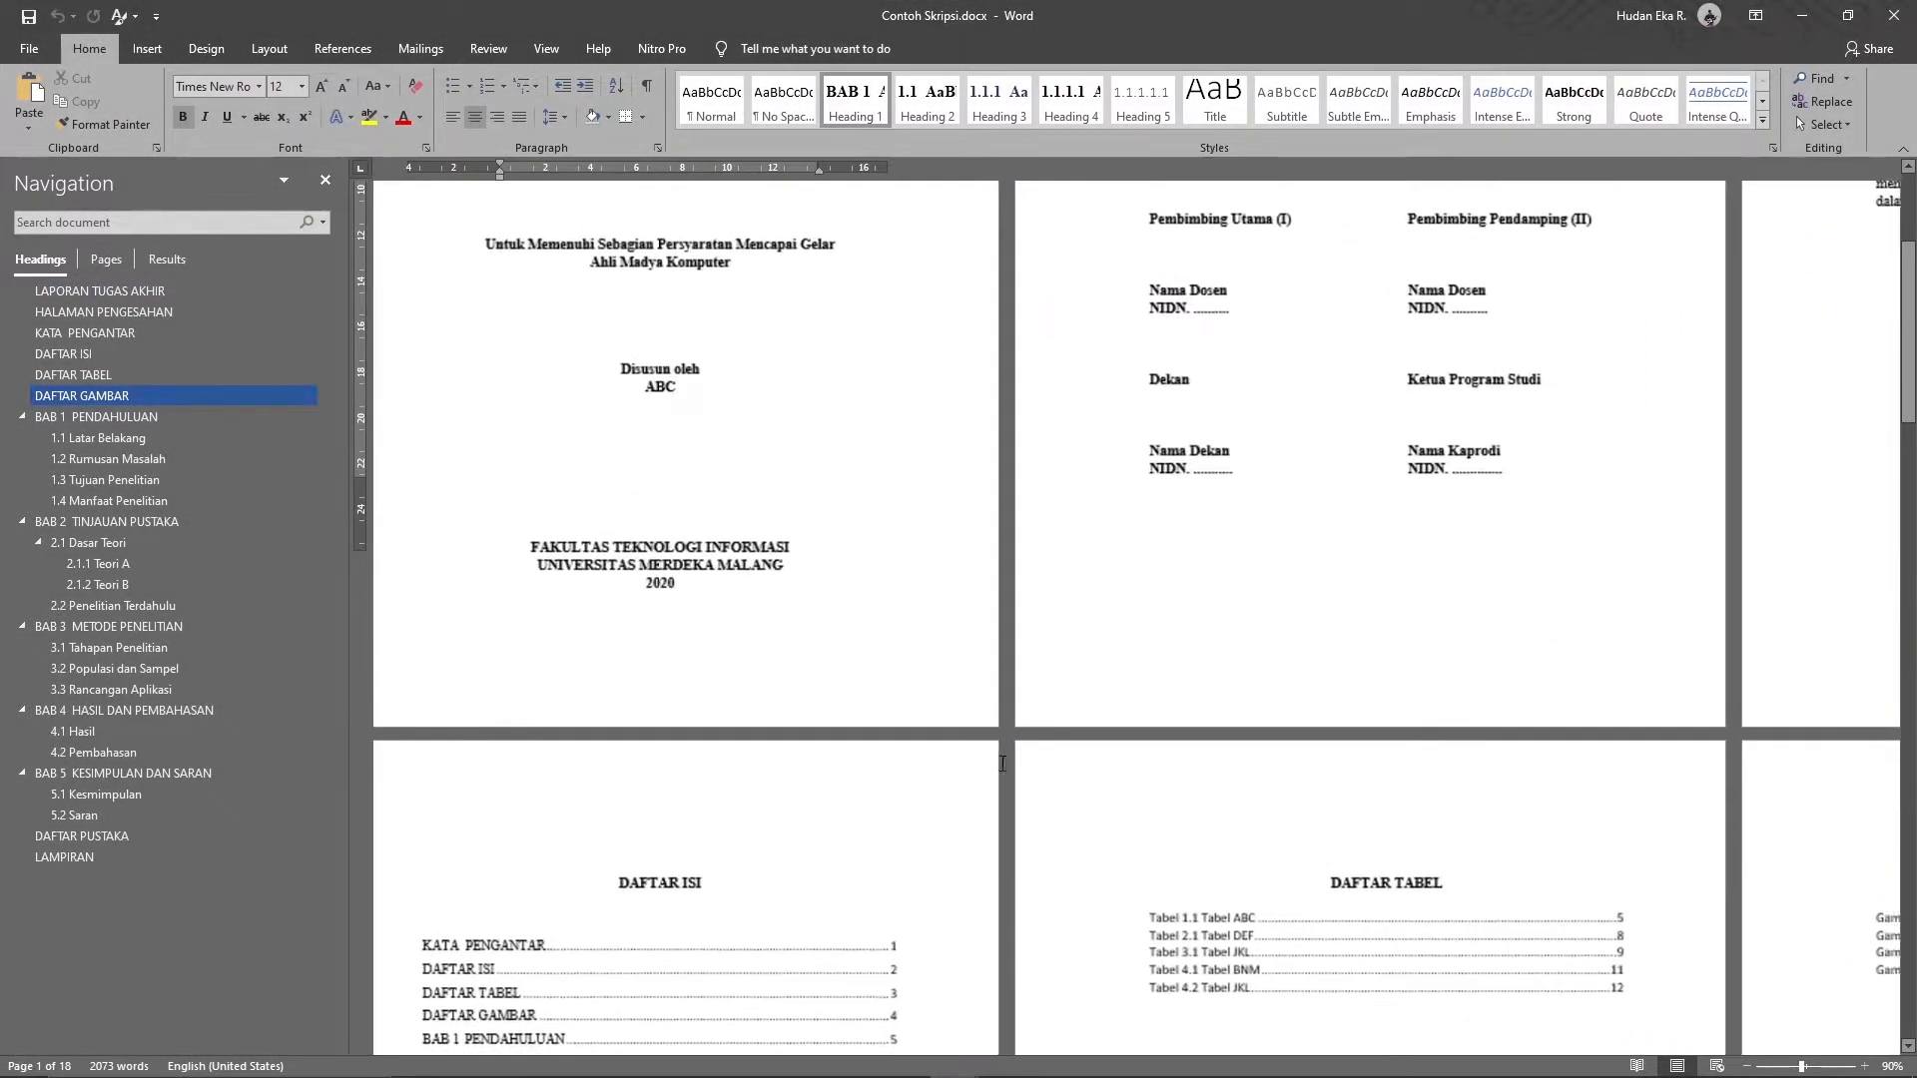
{"action": "scroll", "coordinate": [1002, 764], "scroll_direction": "down", "scroll_amount": 5}
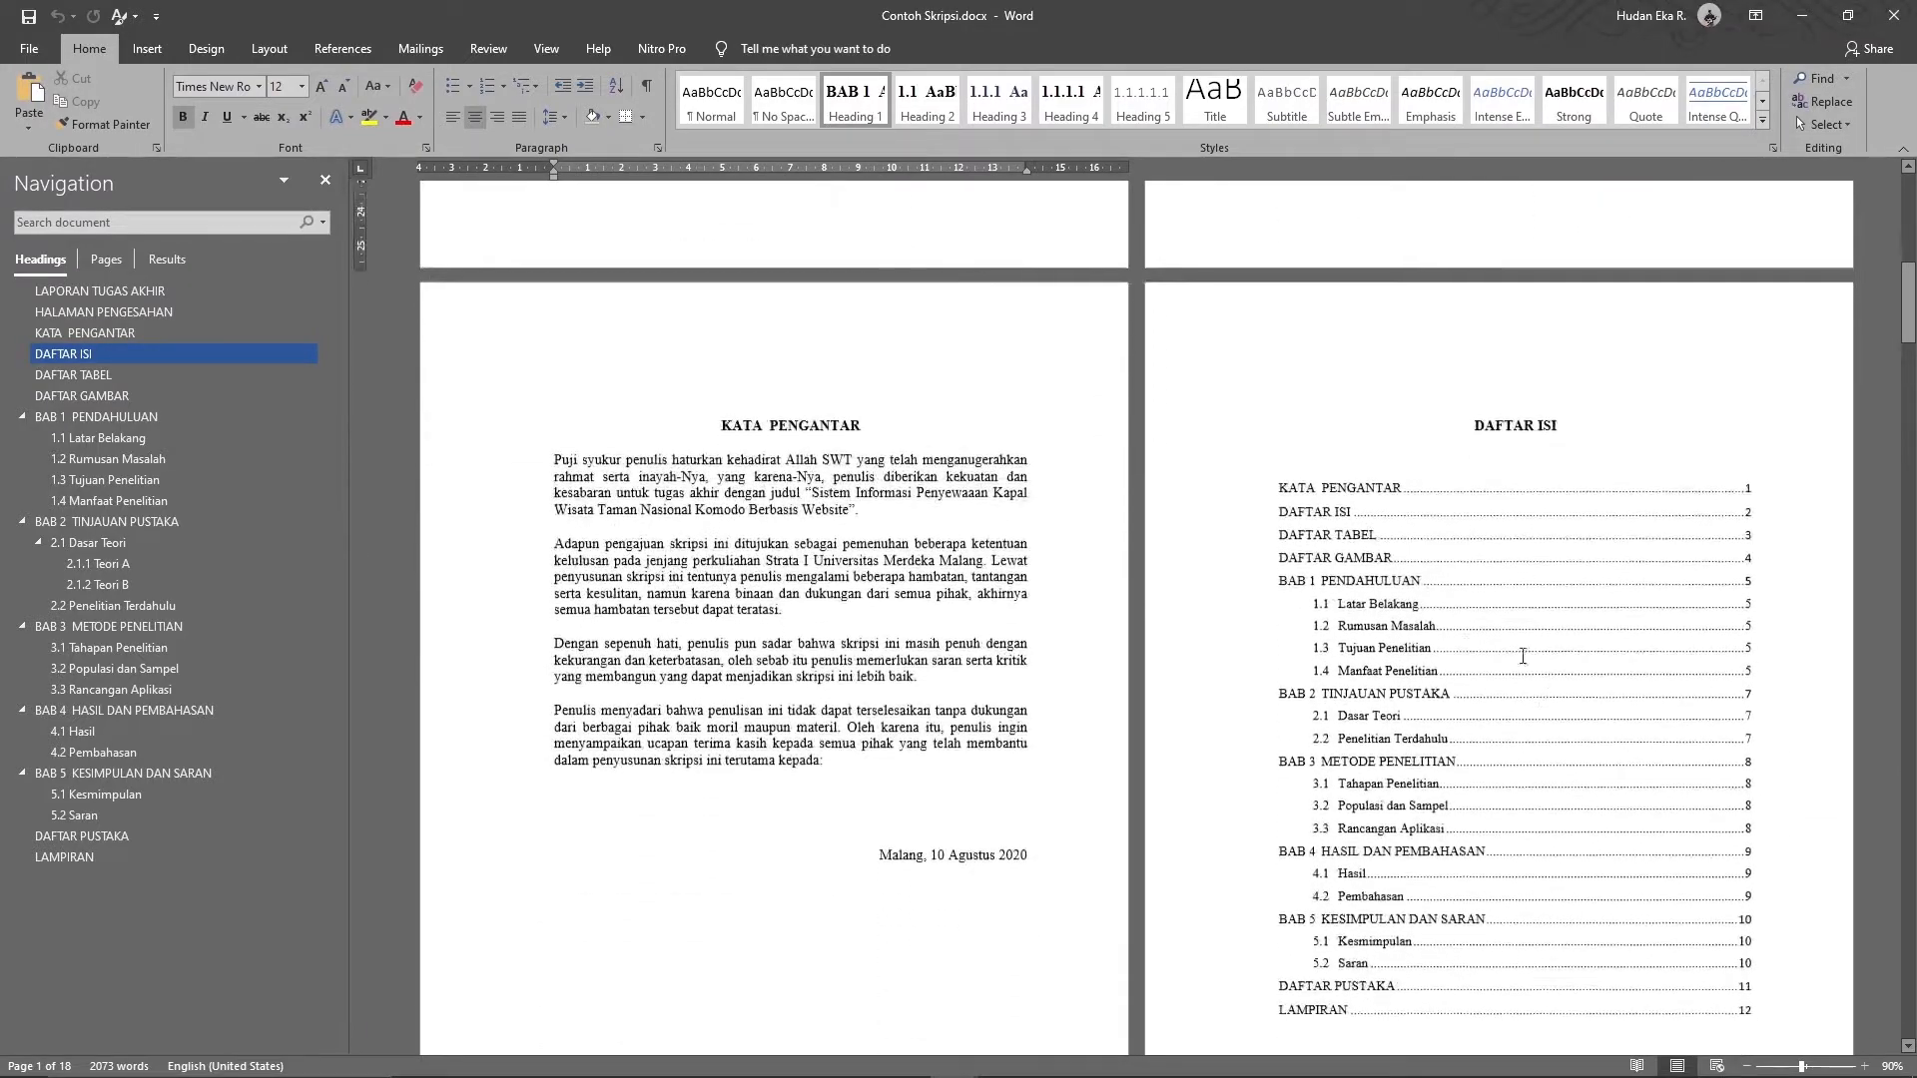
{"action": "scroll", "coordinate": [1368, 689], "scroll_direction": "down", "scroll_amount": 9}
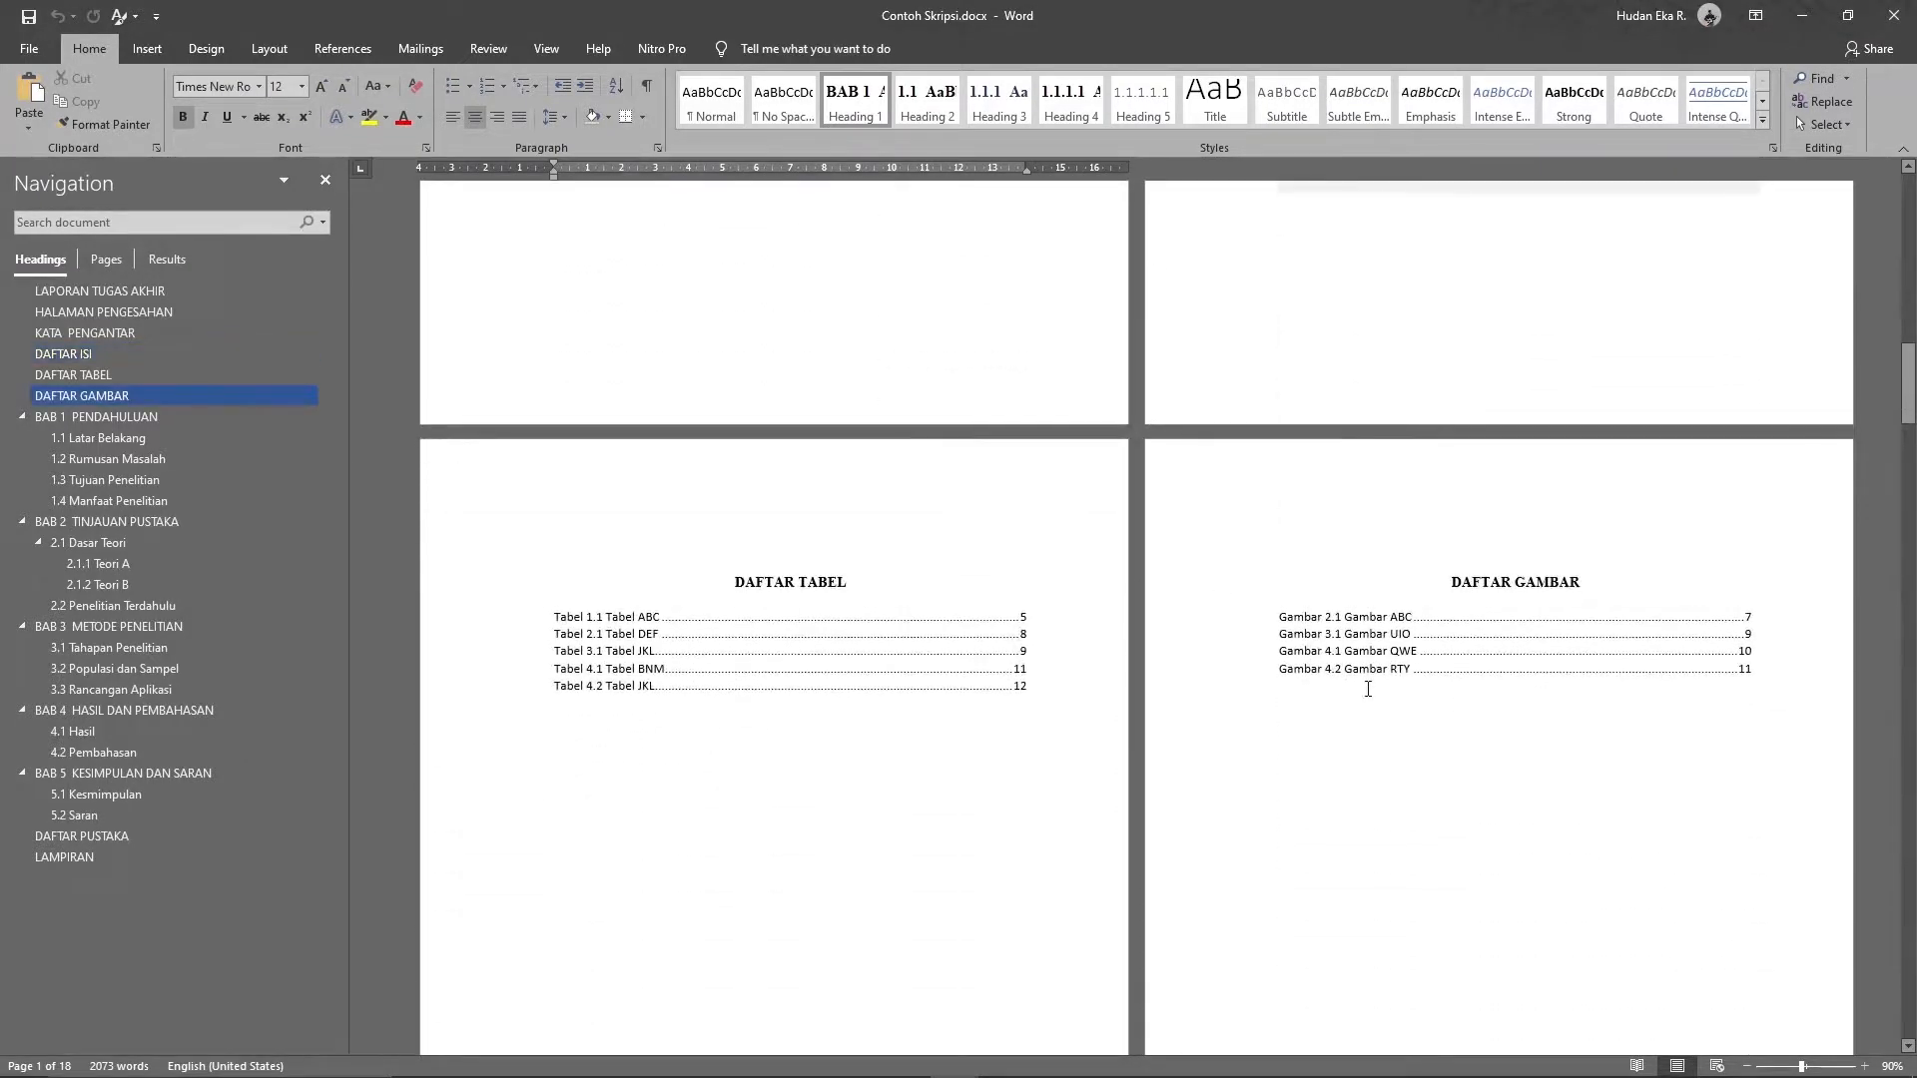
{"action": "left_click", "coordinate": [812, 661]}
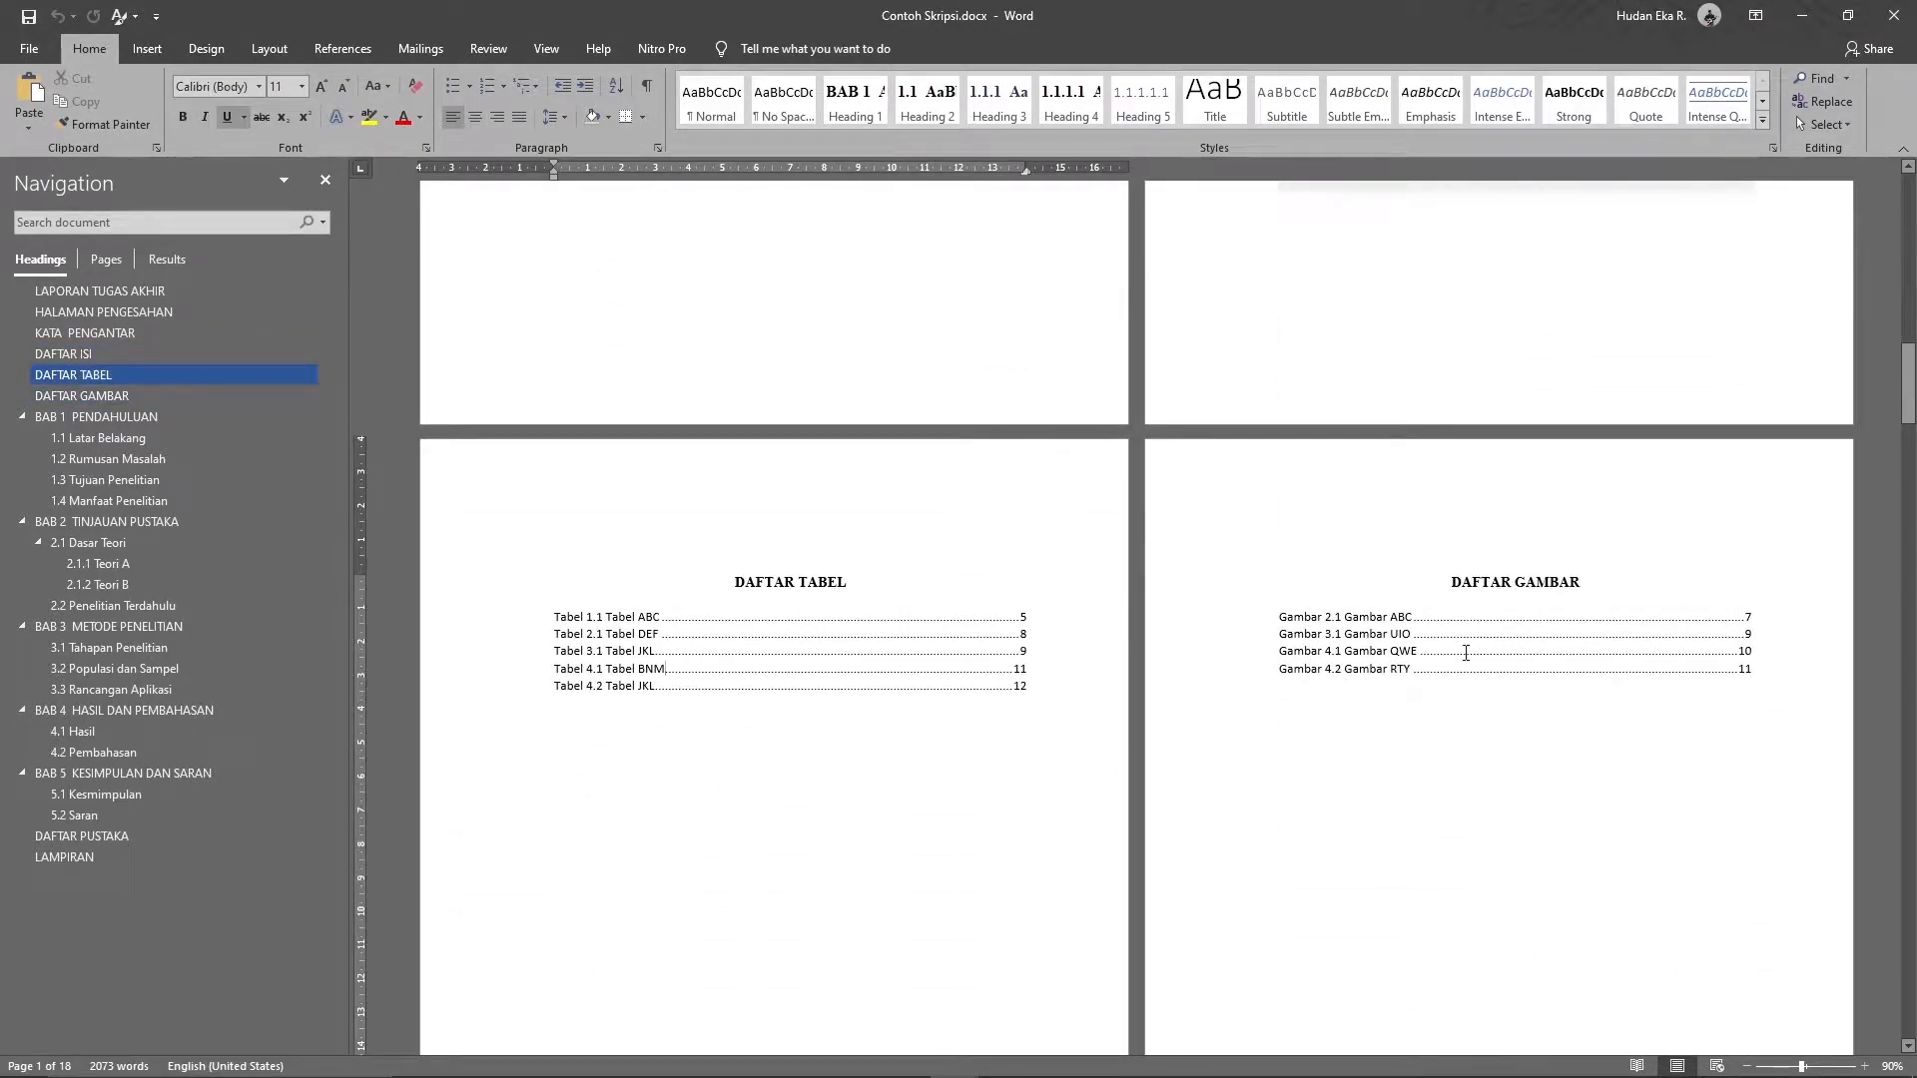
{"action": "scroll", "coordinate": [1530, 841], "scroll_direction": "down", "scroll_amount": 9}
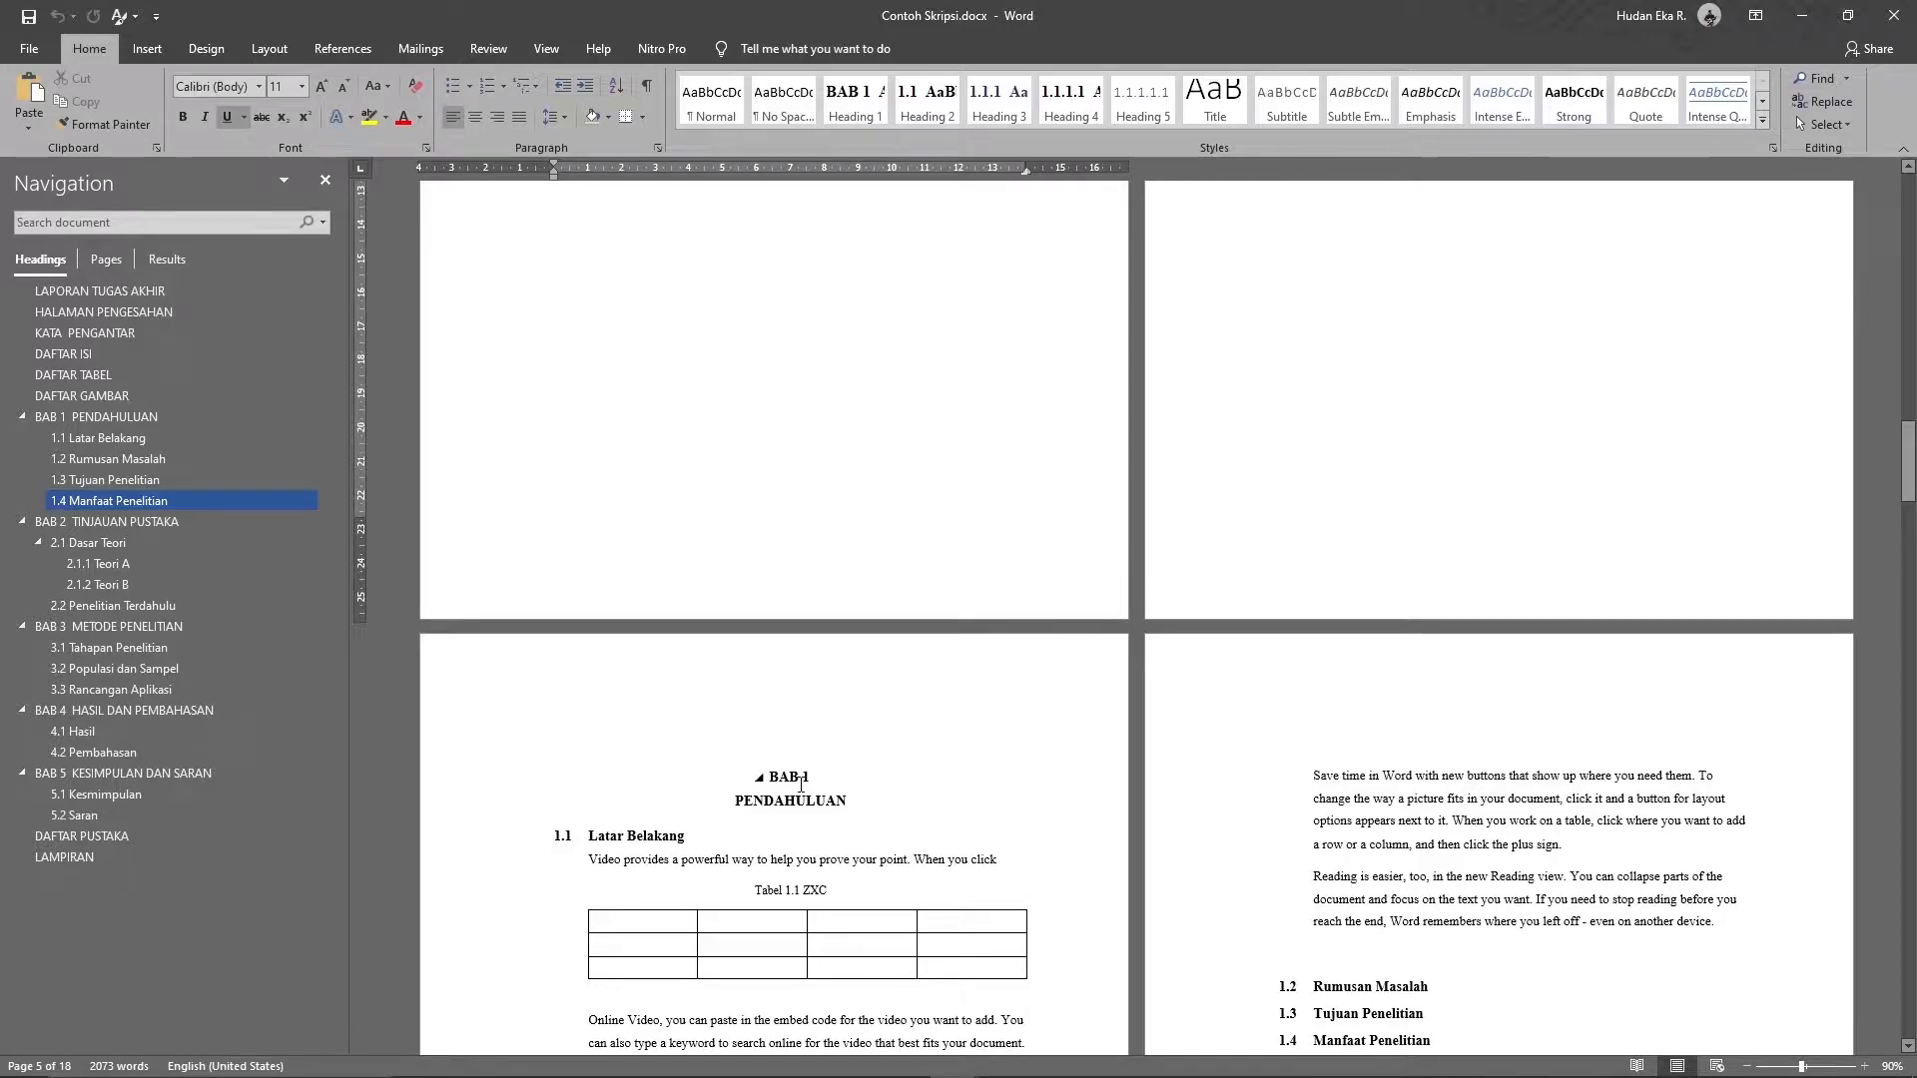
{"action": "scroll", "coordinate": [966, 865], "scroll_direction": "down", "scroll_amount": 3}
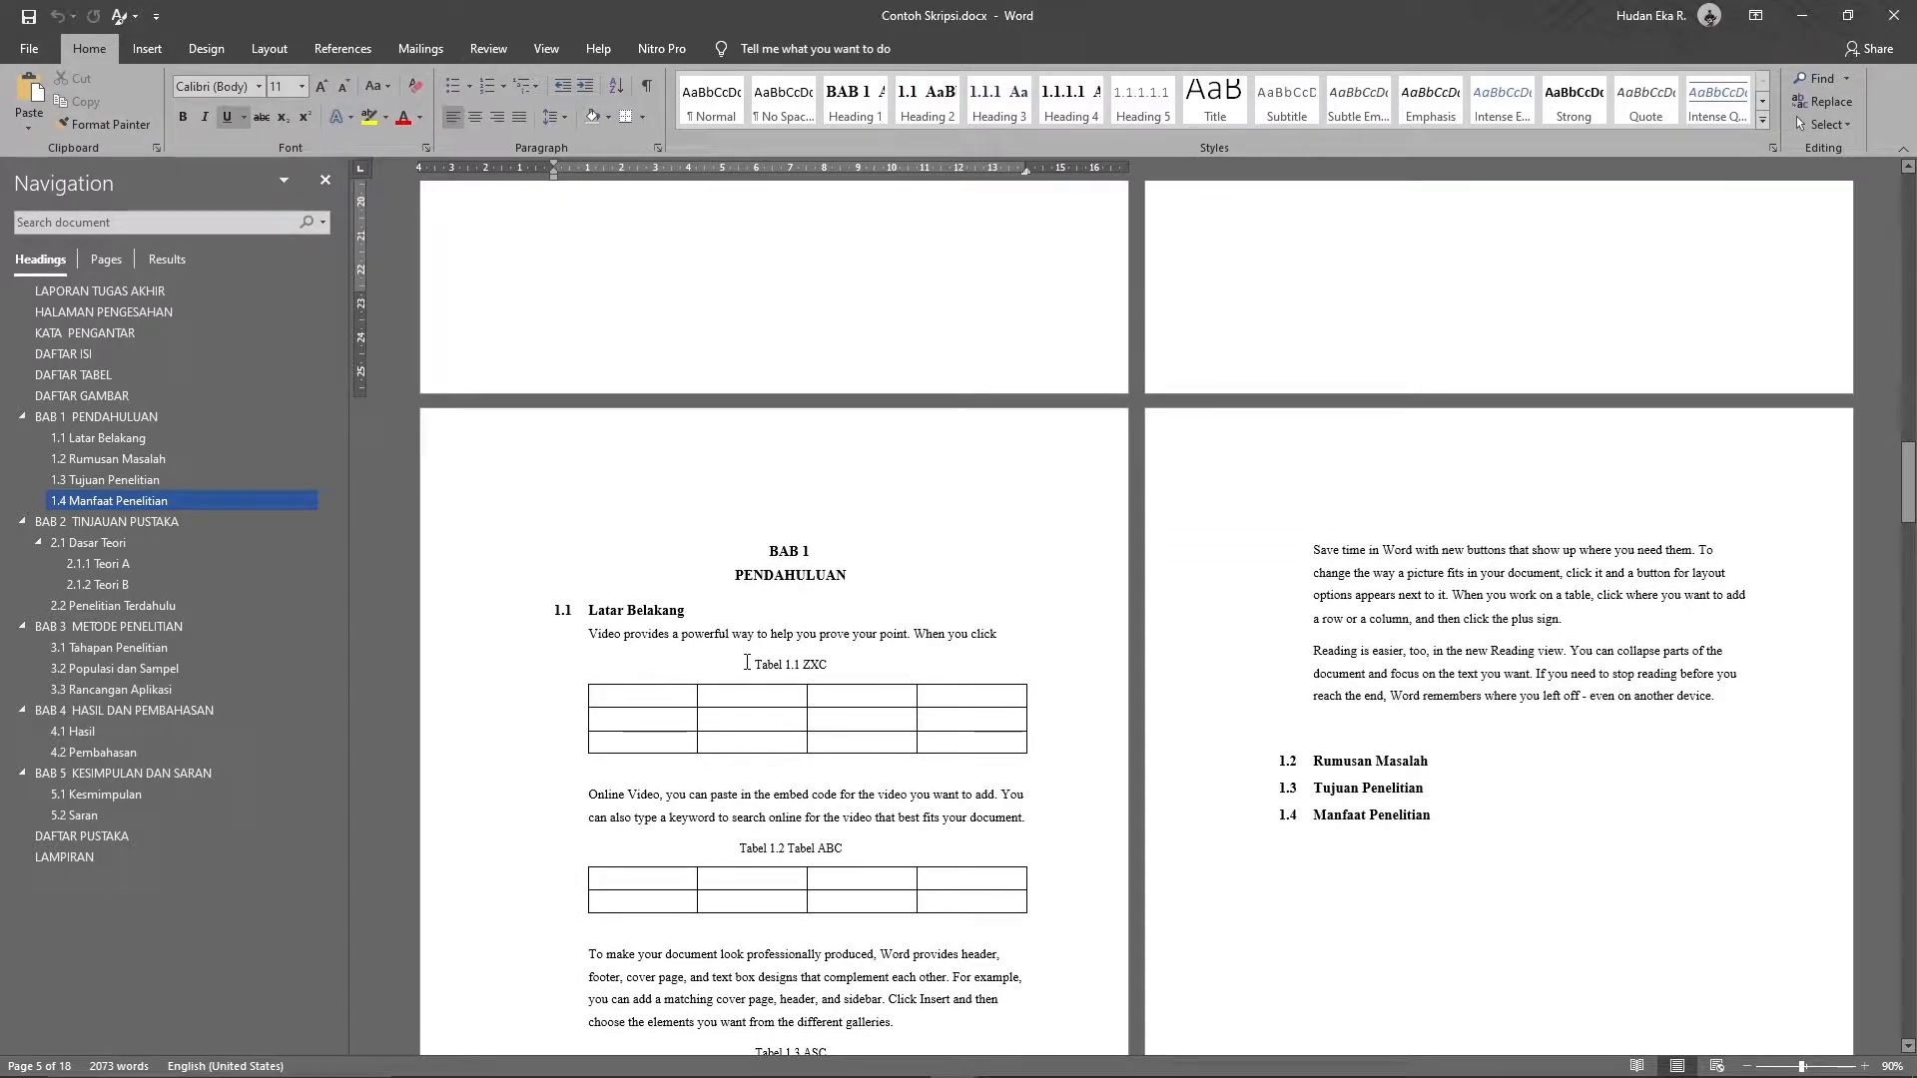
{"action": "scroll", "coordinate": [747, 662], "scroll_direction": "up", "scroll_amount": 6}
{"action": "scroll", "coordinate": [747, 662], "scroll_direction": "down", "scroll_amount": 5}
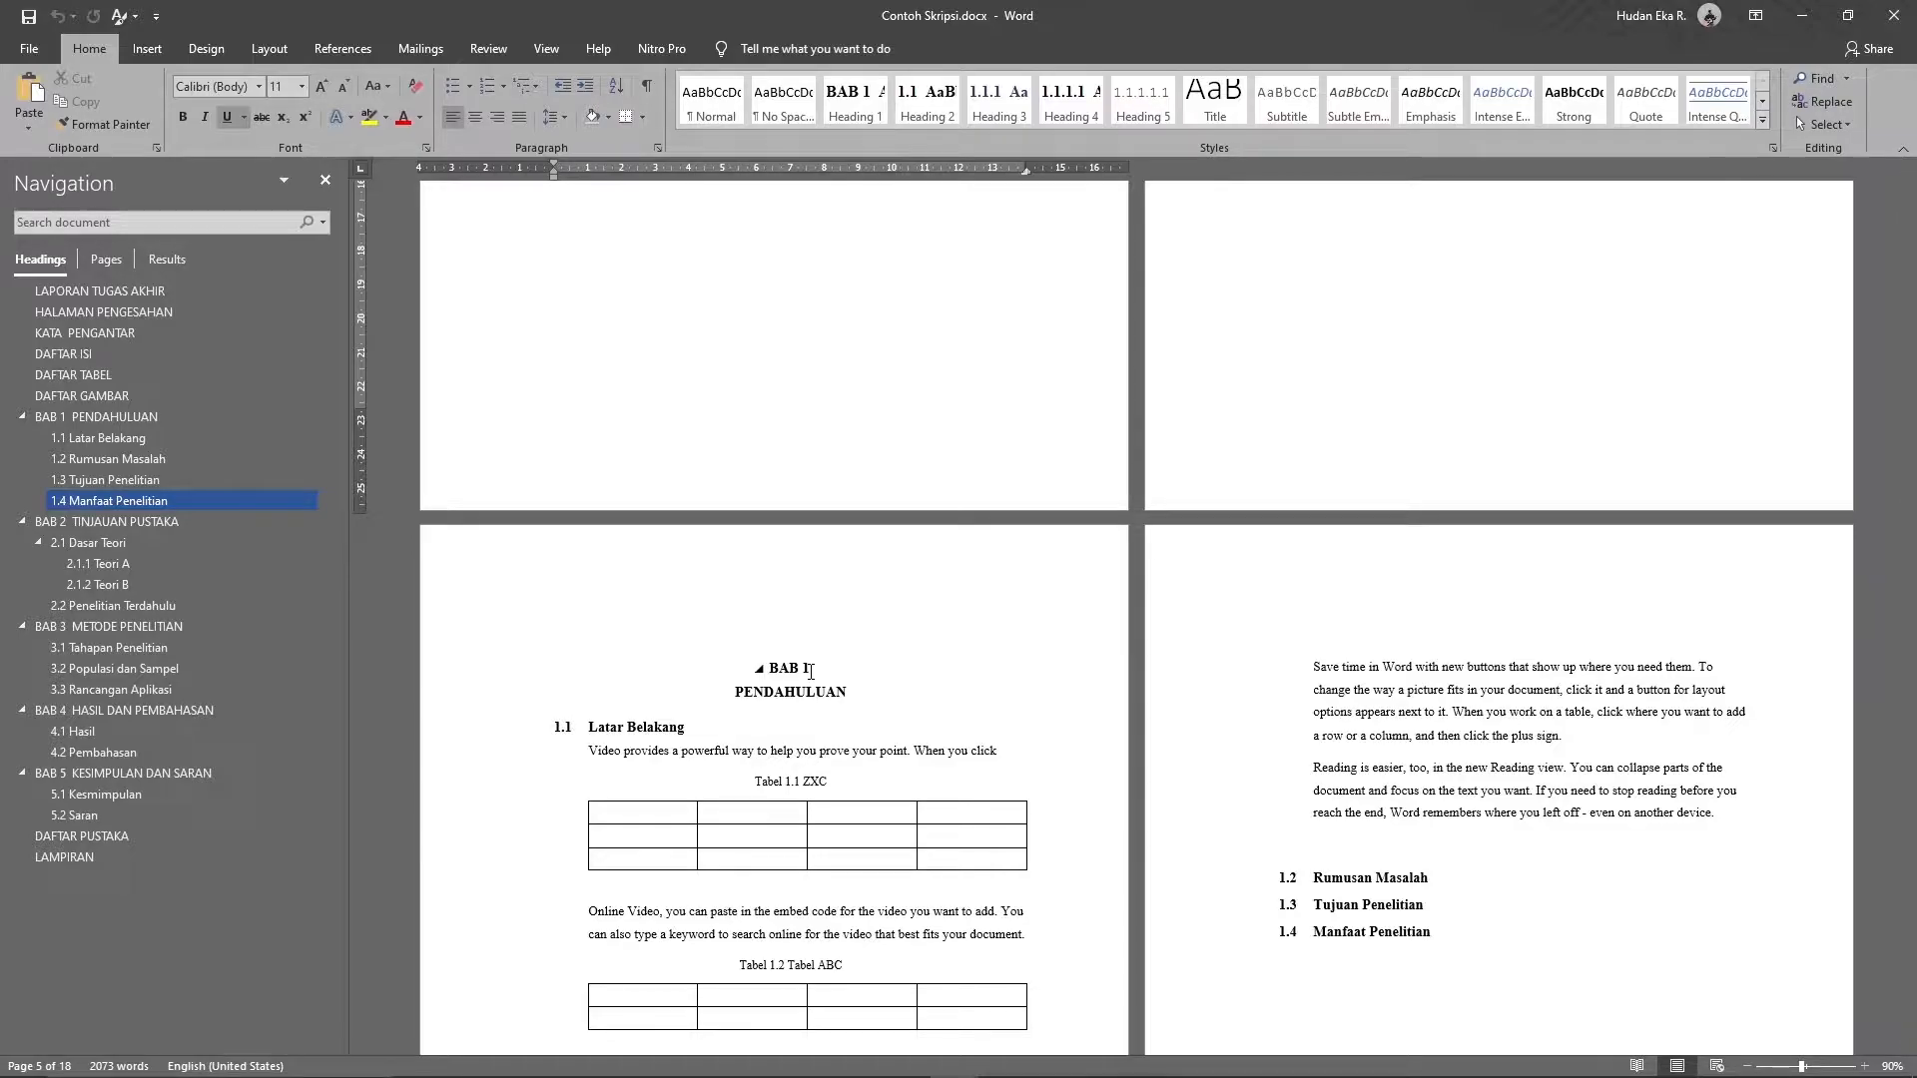
- Examine the cover page, HALAMAN PENGESAHAN, KATA PENGANTAR and the page numbers listed in DAFTAR ISI
{"action": "scroll", "coordinate": [811, 671], "scroll_direction": "up", "scroll_amount": 15}
{"action": "scroll", "coordinate": [811, 671], "scroll_direction": "up", "scroll_amount": 4}
{"action": "scroll", "coordinate": [811, 671], "scroll_direction": "down", "scroll_amount": 6}
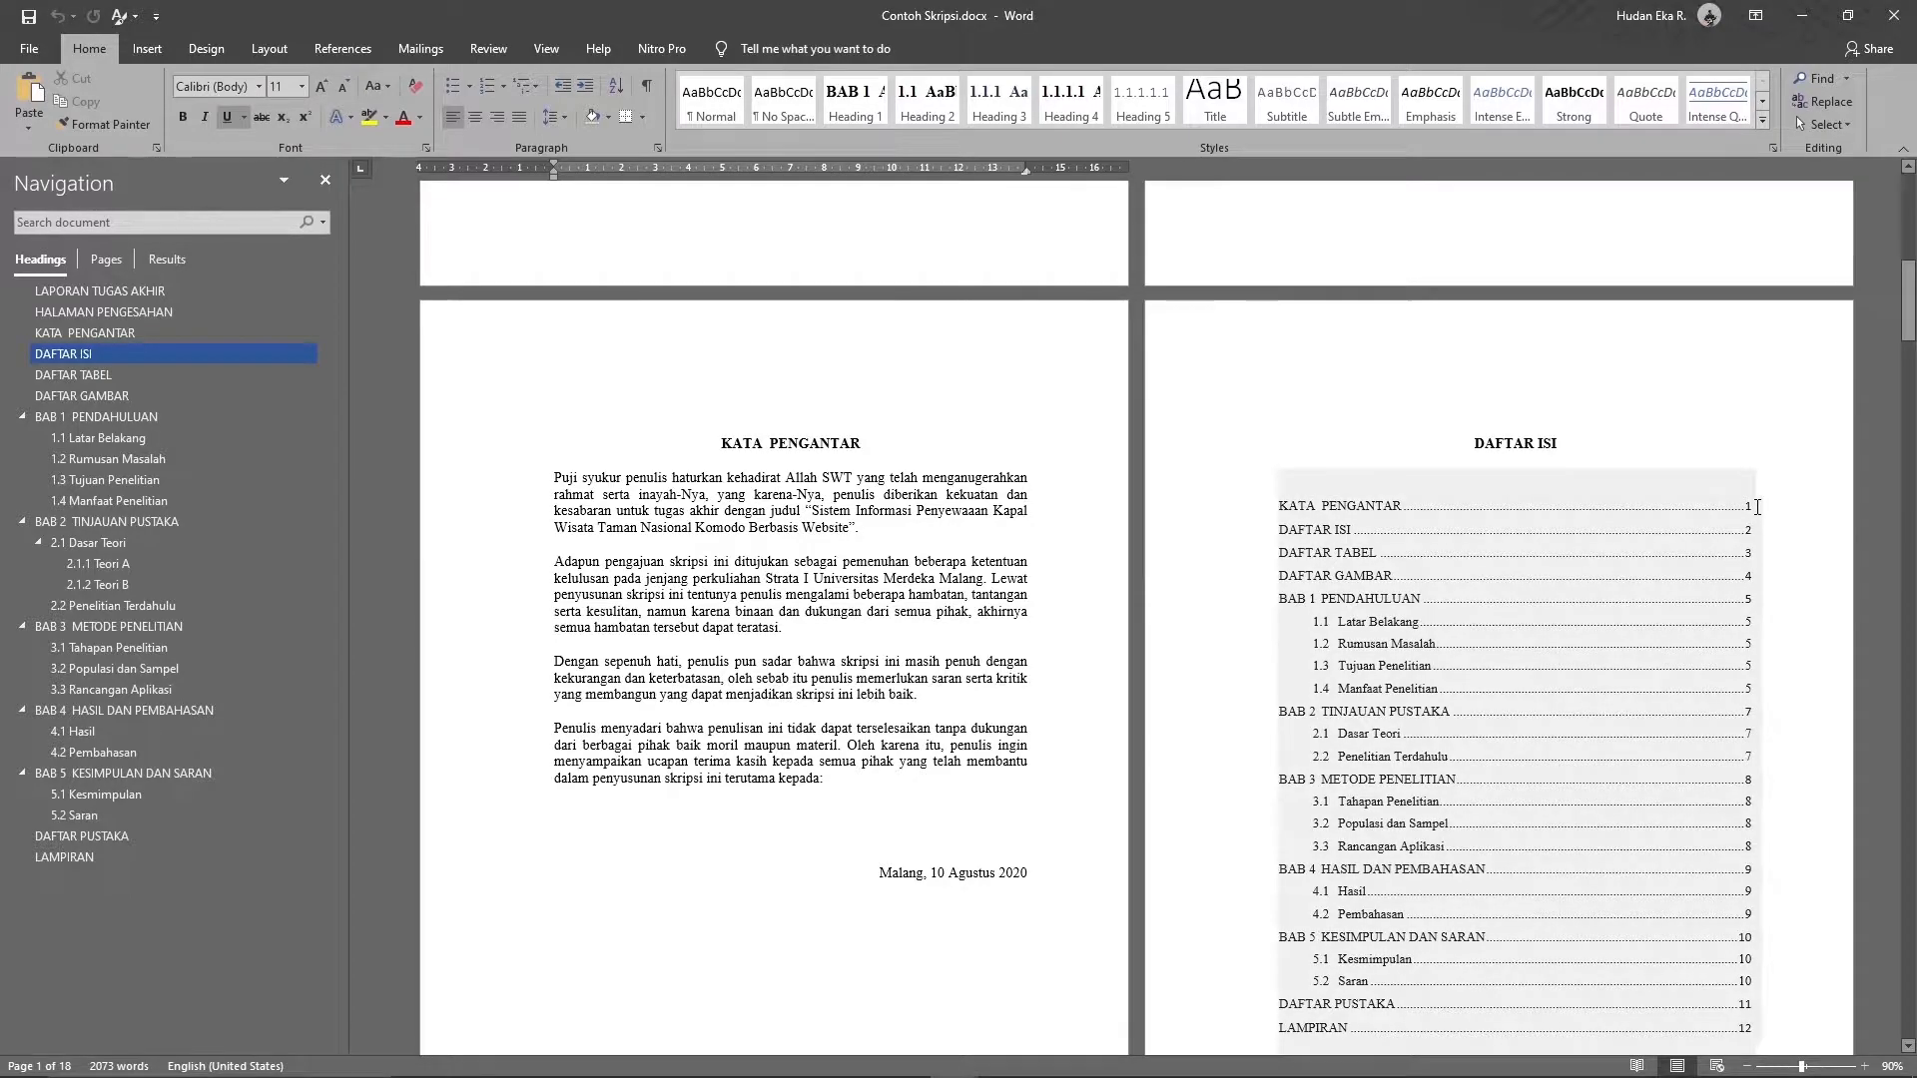
{"action": "scroll", "coordinate": [1691, 631], "scroll_direction": "up", "scroll_amount": 10}
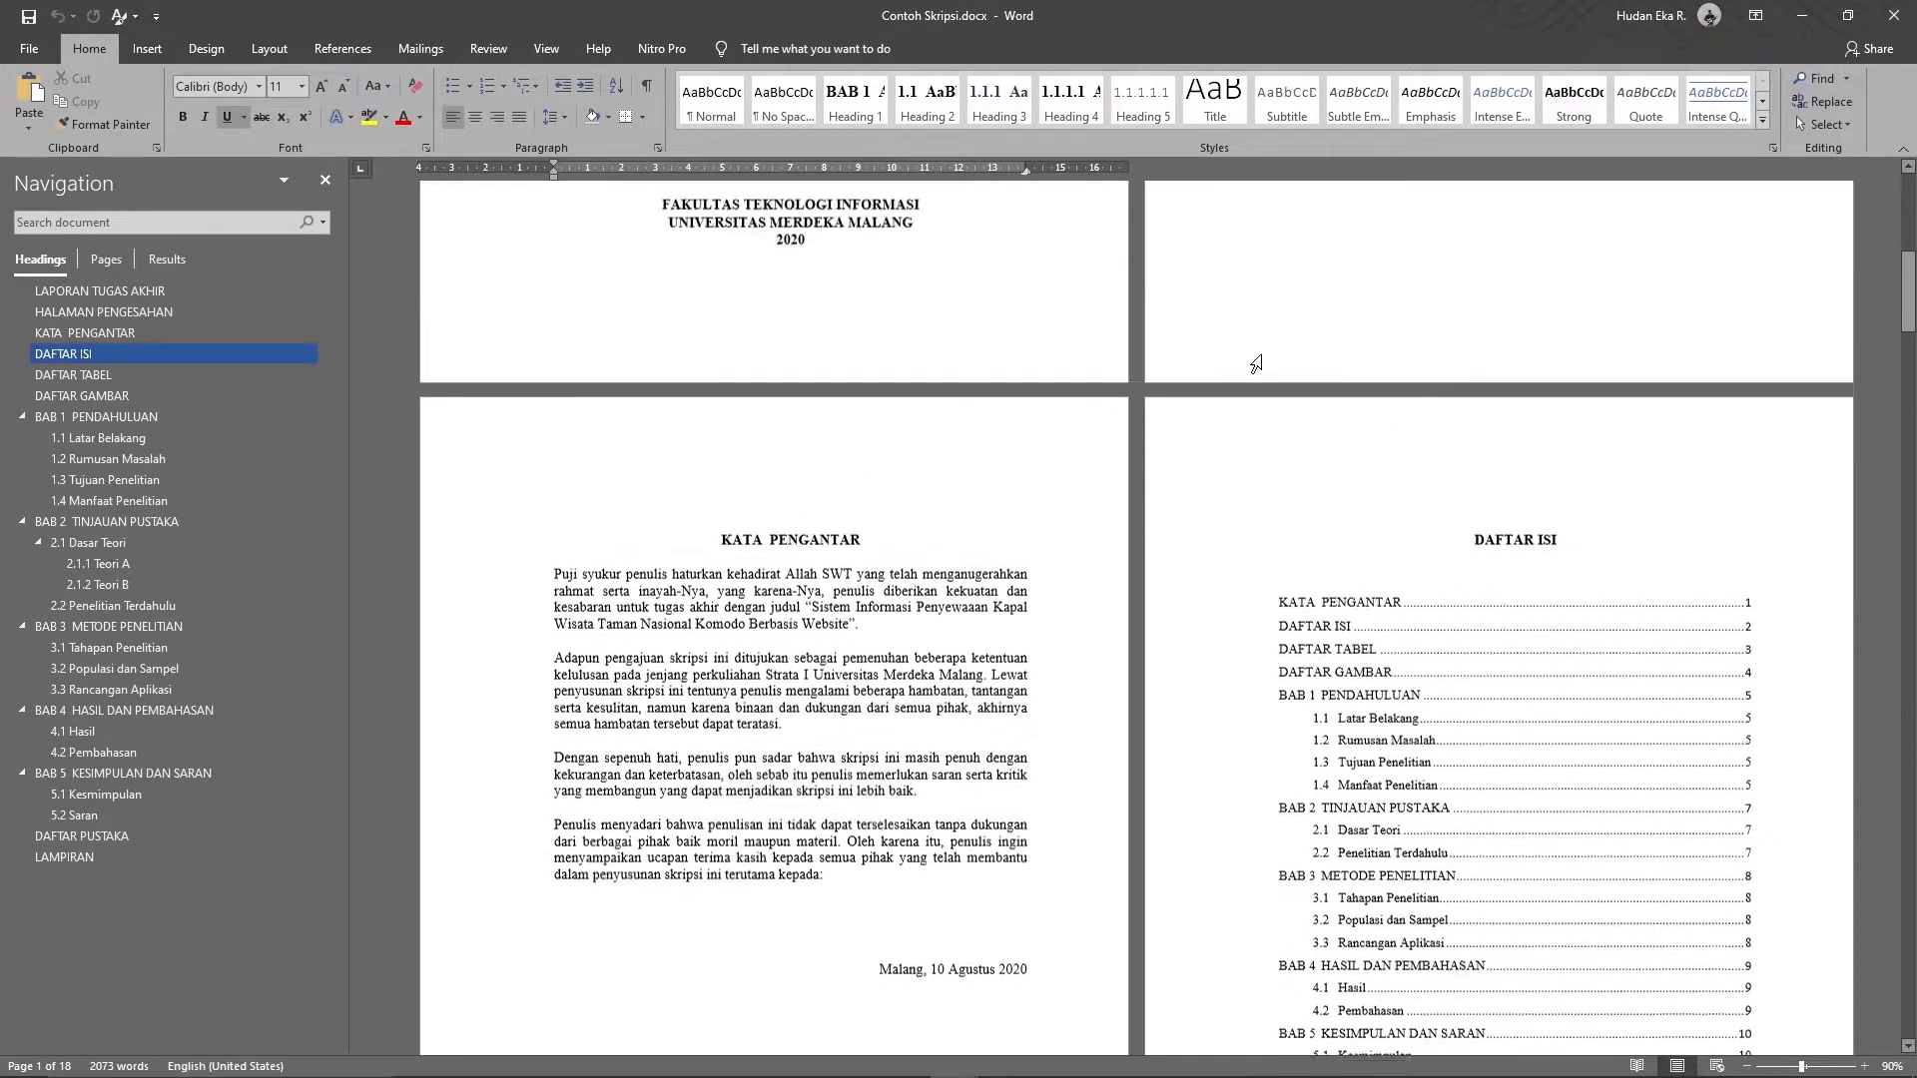
{"action": "scroll", "coordinate": [748, 389], "scroll_direction": "down", "scroll_amount": 10}
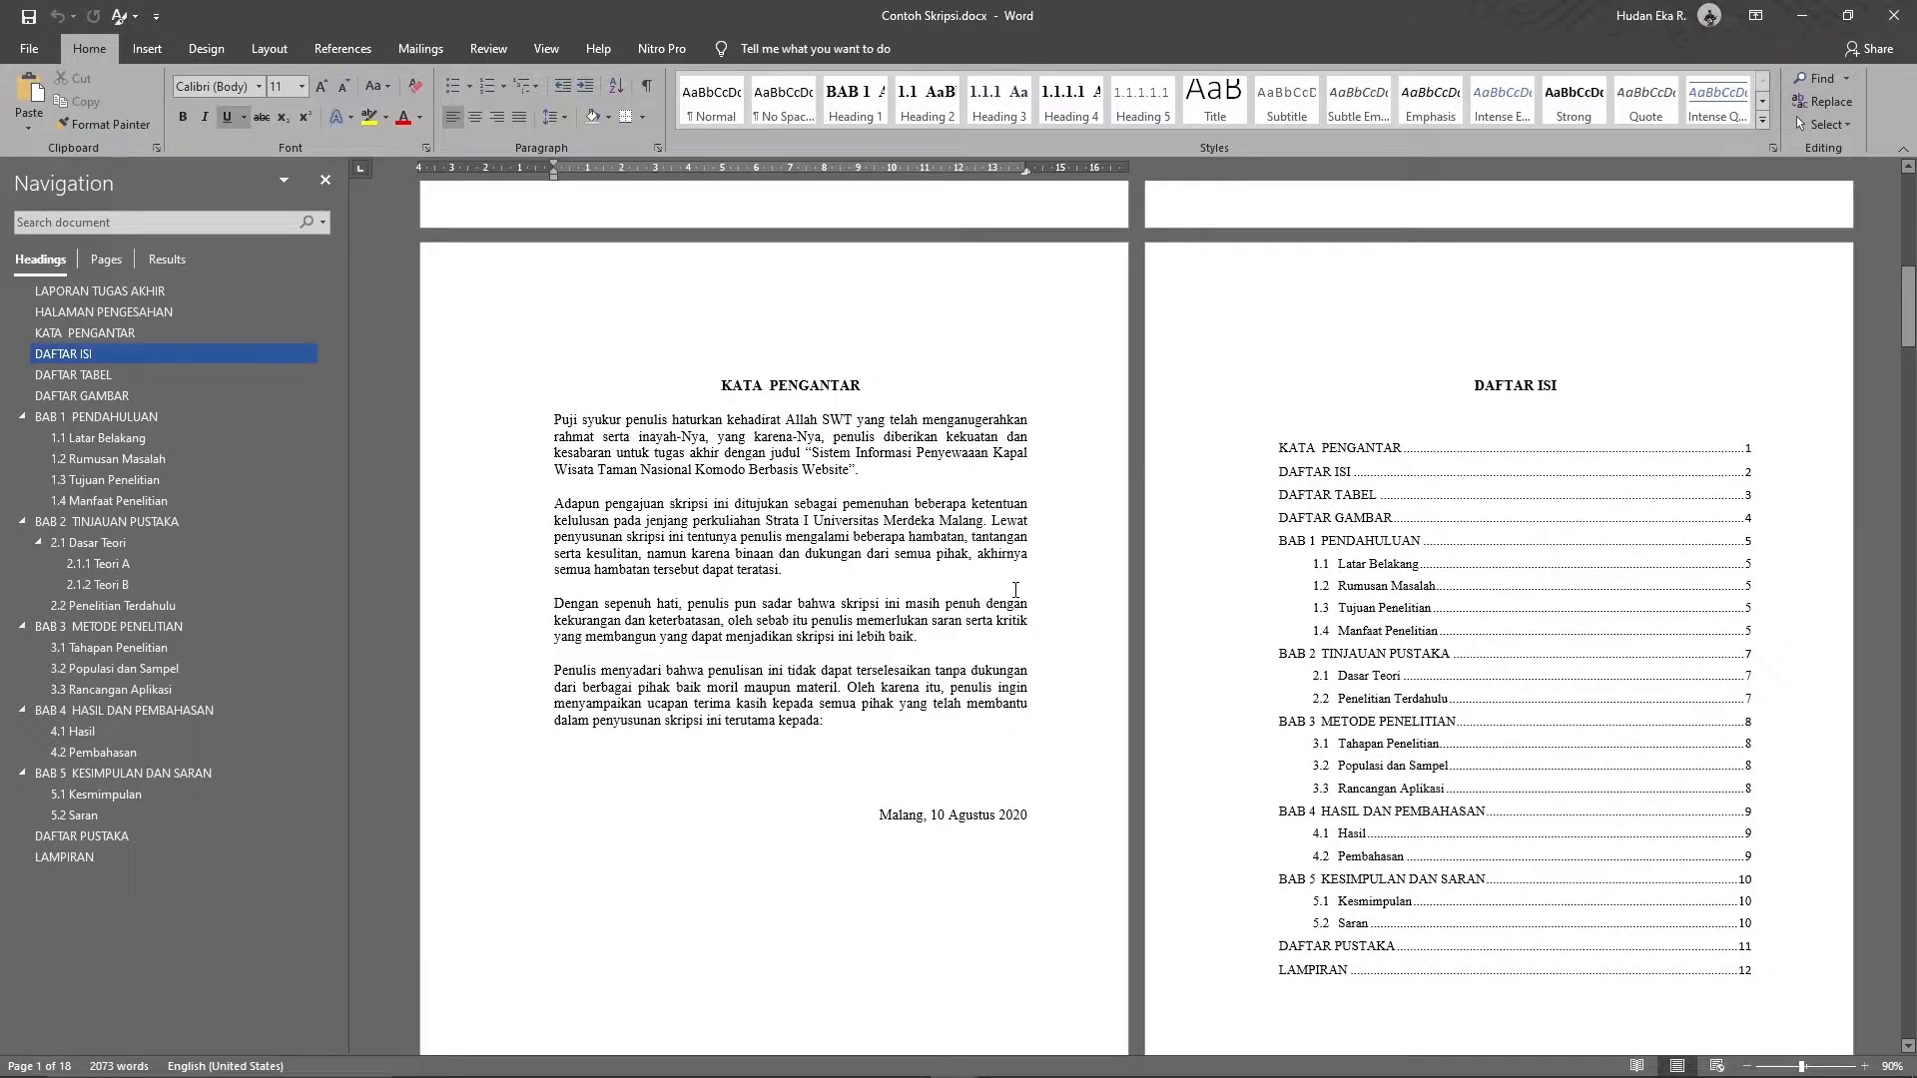
{"action": "scroll", "coordinate": [1016, 590], "scroll_direction": "up", "scroll_amount": 8}
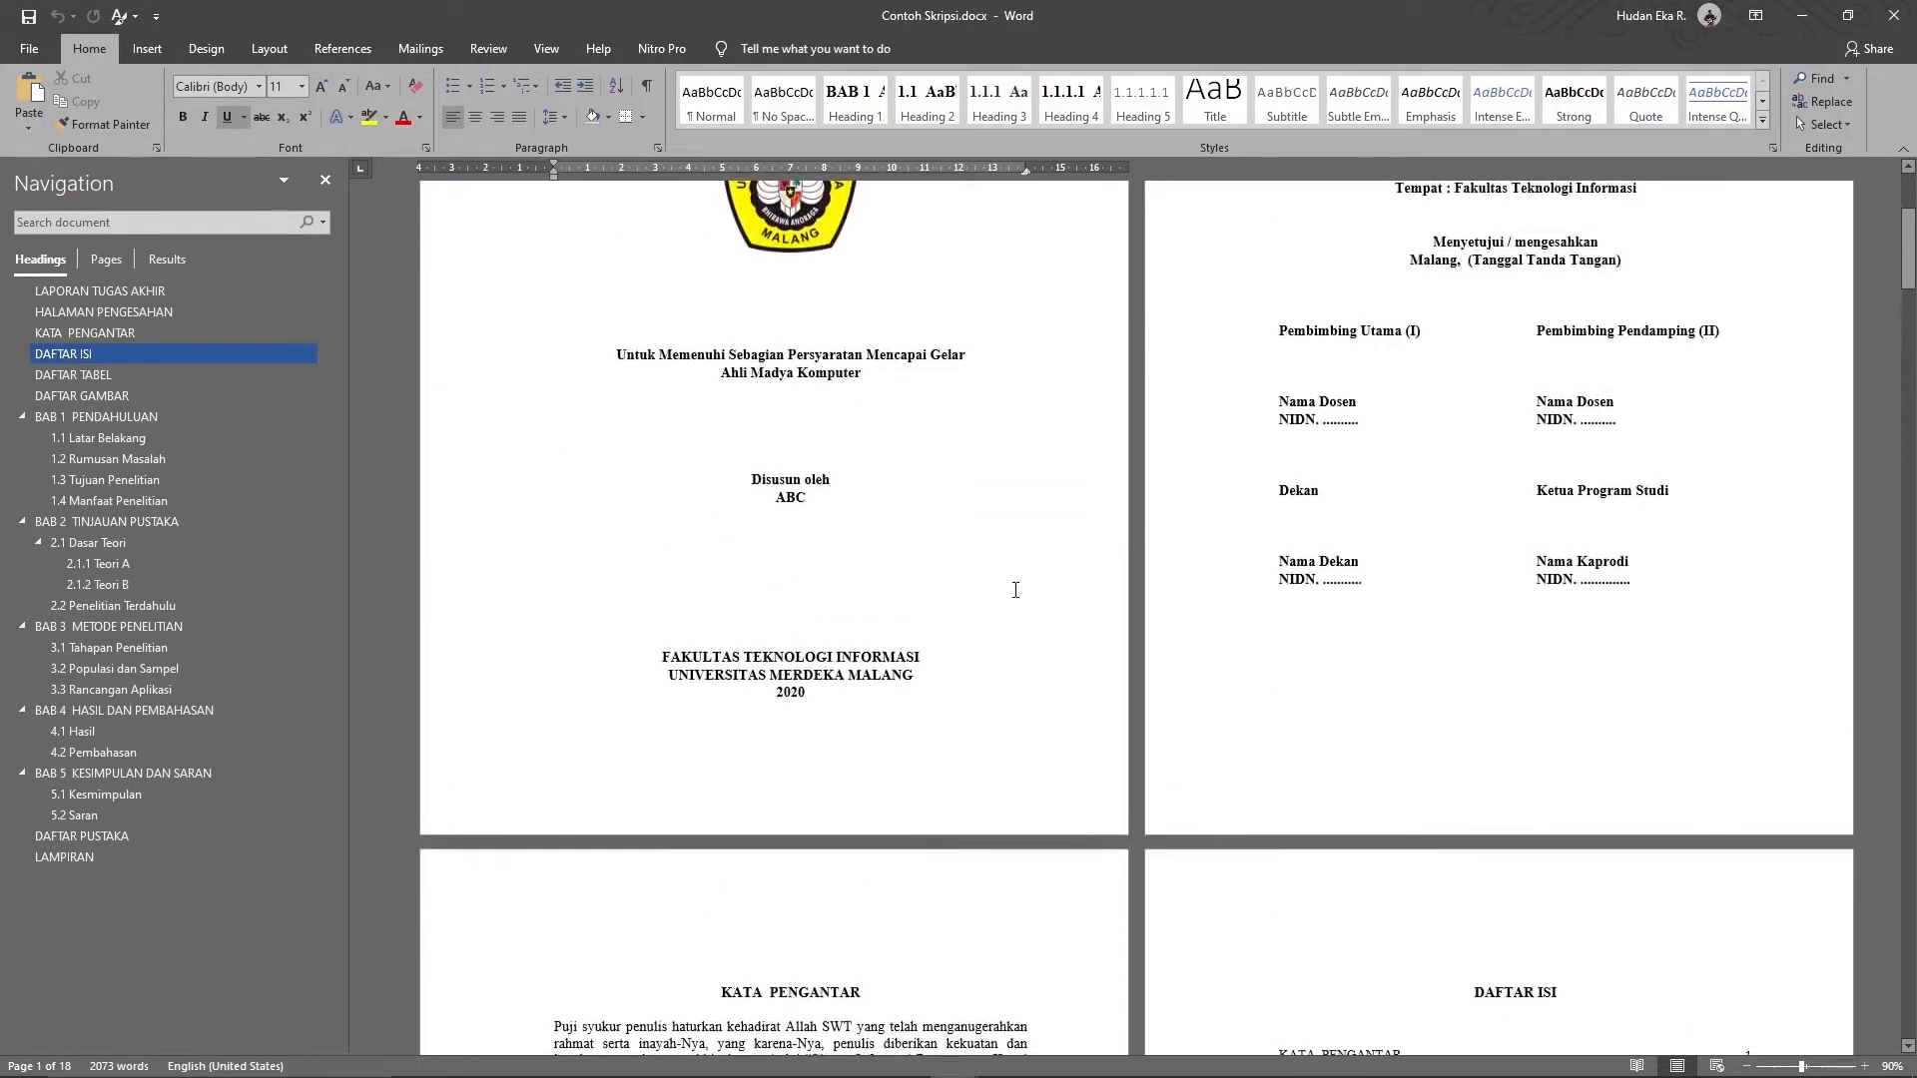
{"action": "scroll", "coordinate": [1016, 590], "scroll_direction": "up", "scroll_amount": 4}
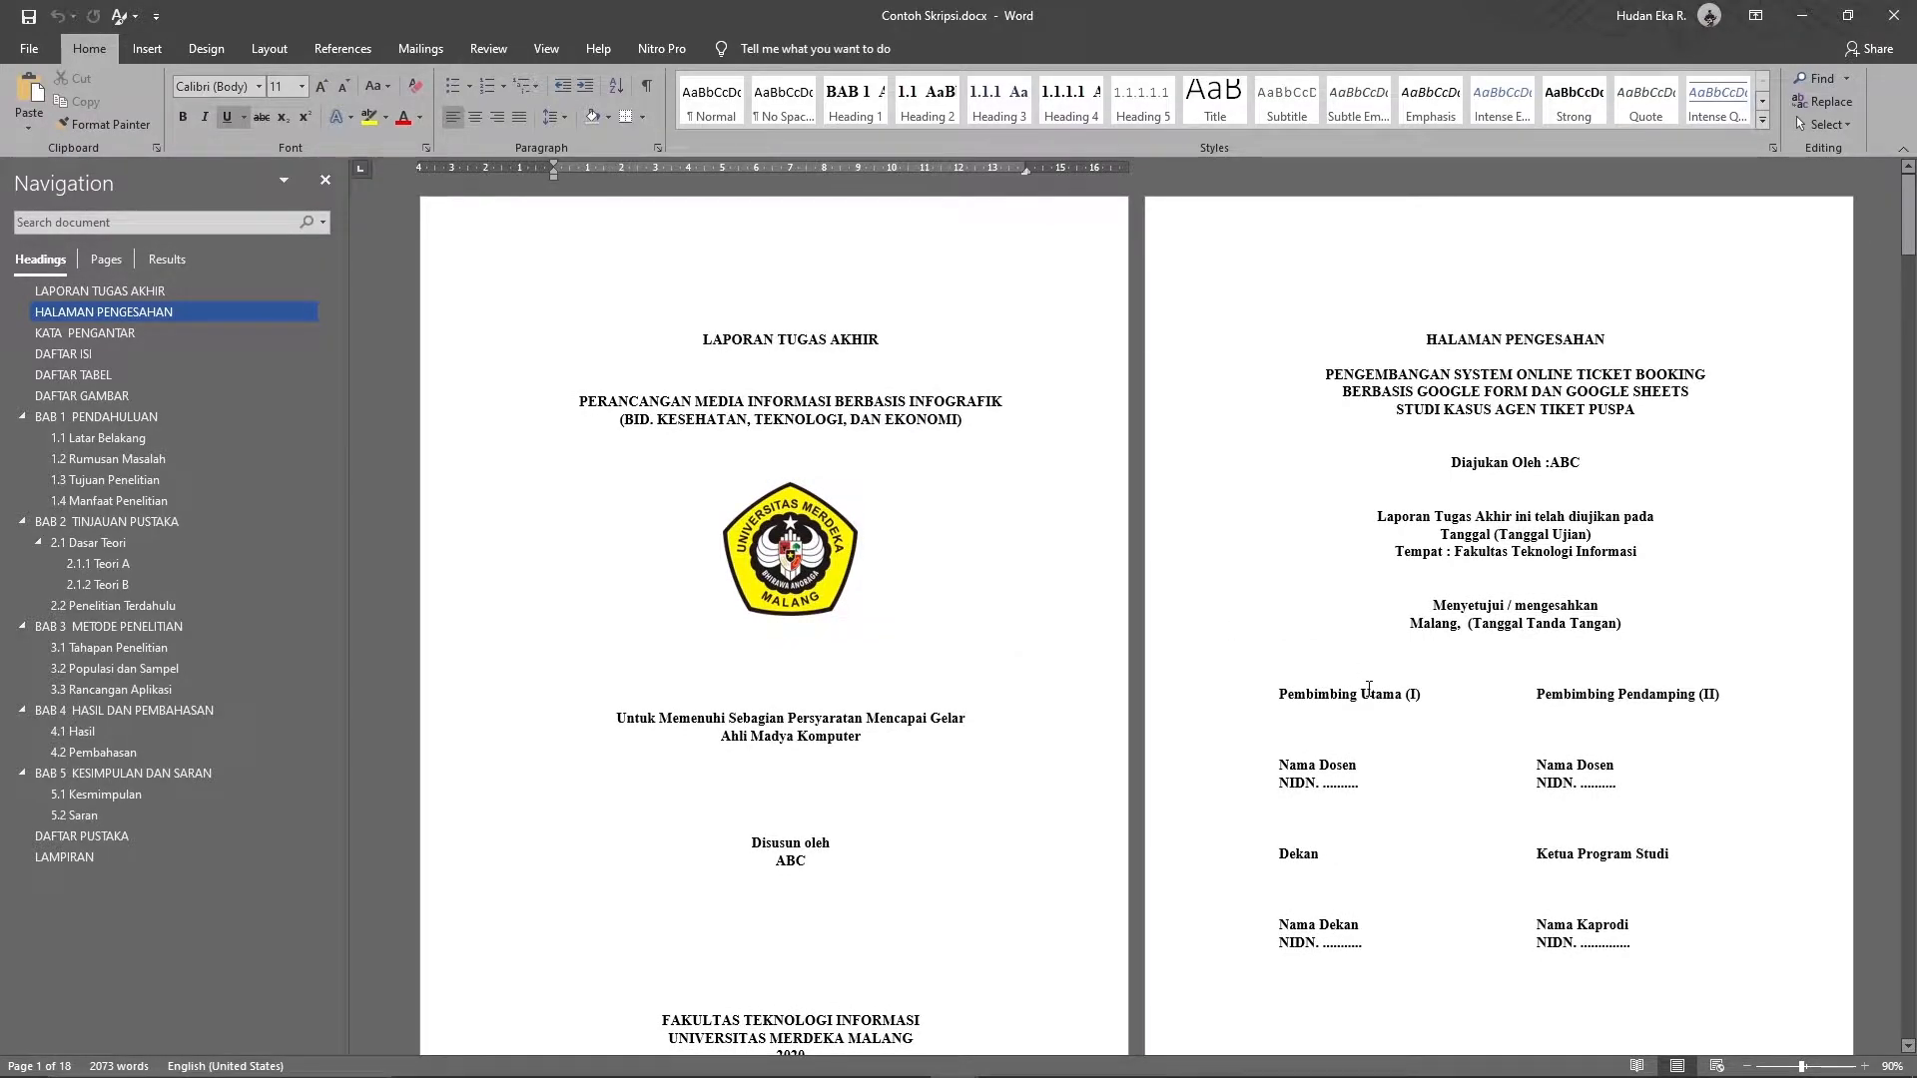
{"action": "scroll", "coordinate": [1369, 688], "scroll_direction": "down", "scroll_amount": 1}
{"action": "scroll", "coordinate": [1369, 689], "scroll_direction": "up", "scroll_amount": 1}
{"action": "scroll", "coordinate": [1369, 688], "scroll_direction": "down", "scroll_amount": 5}
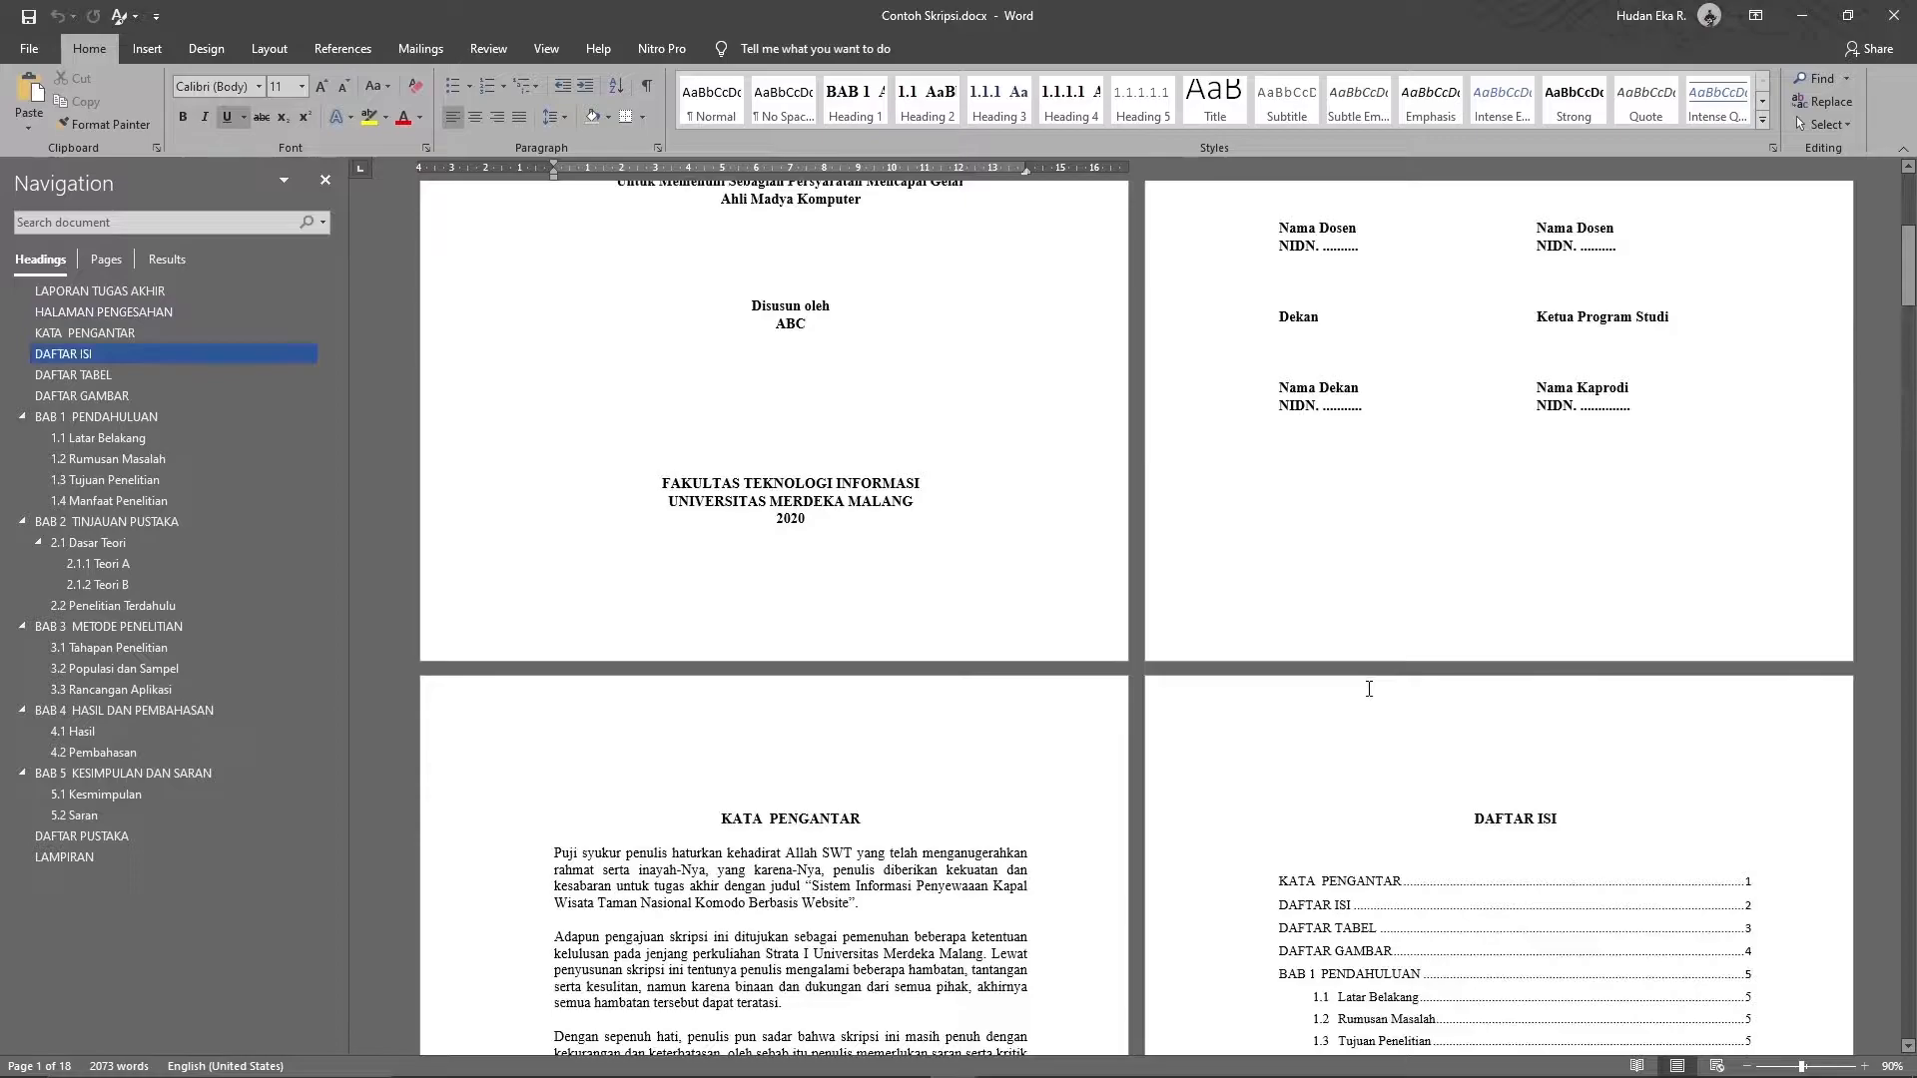
{"action": "scroll", "coordinate": [1369, 689], "scroll_direction": "down", "scroll_amount": 2}
{"action": "scroll", "coordinate": [1369, 689], "scroll_direction": "up", "scroll_amount": 4}
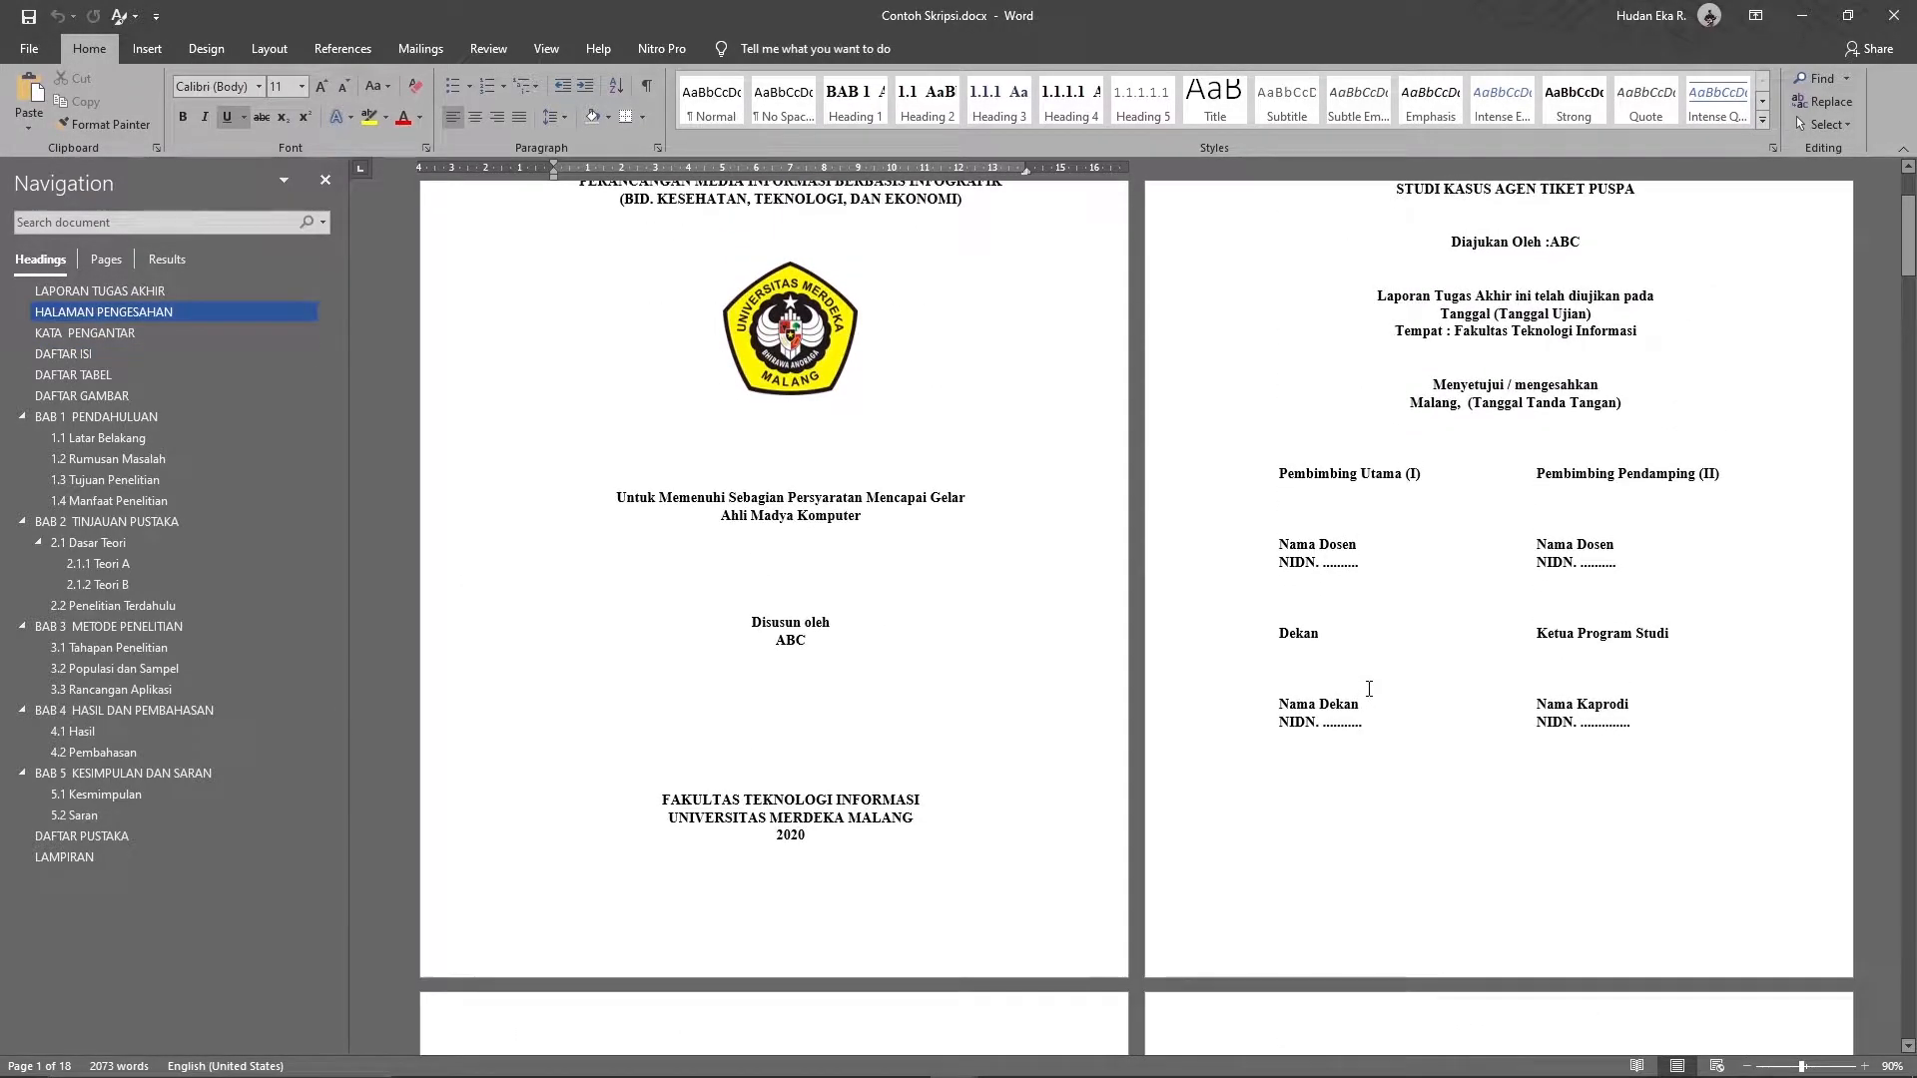
{"action": "scroll", "coordinate": [1369, 688], "scroll_direction": "up", "scroll_amount": 1}
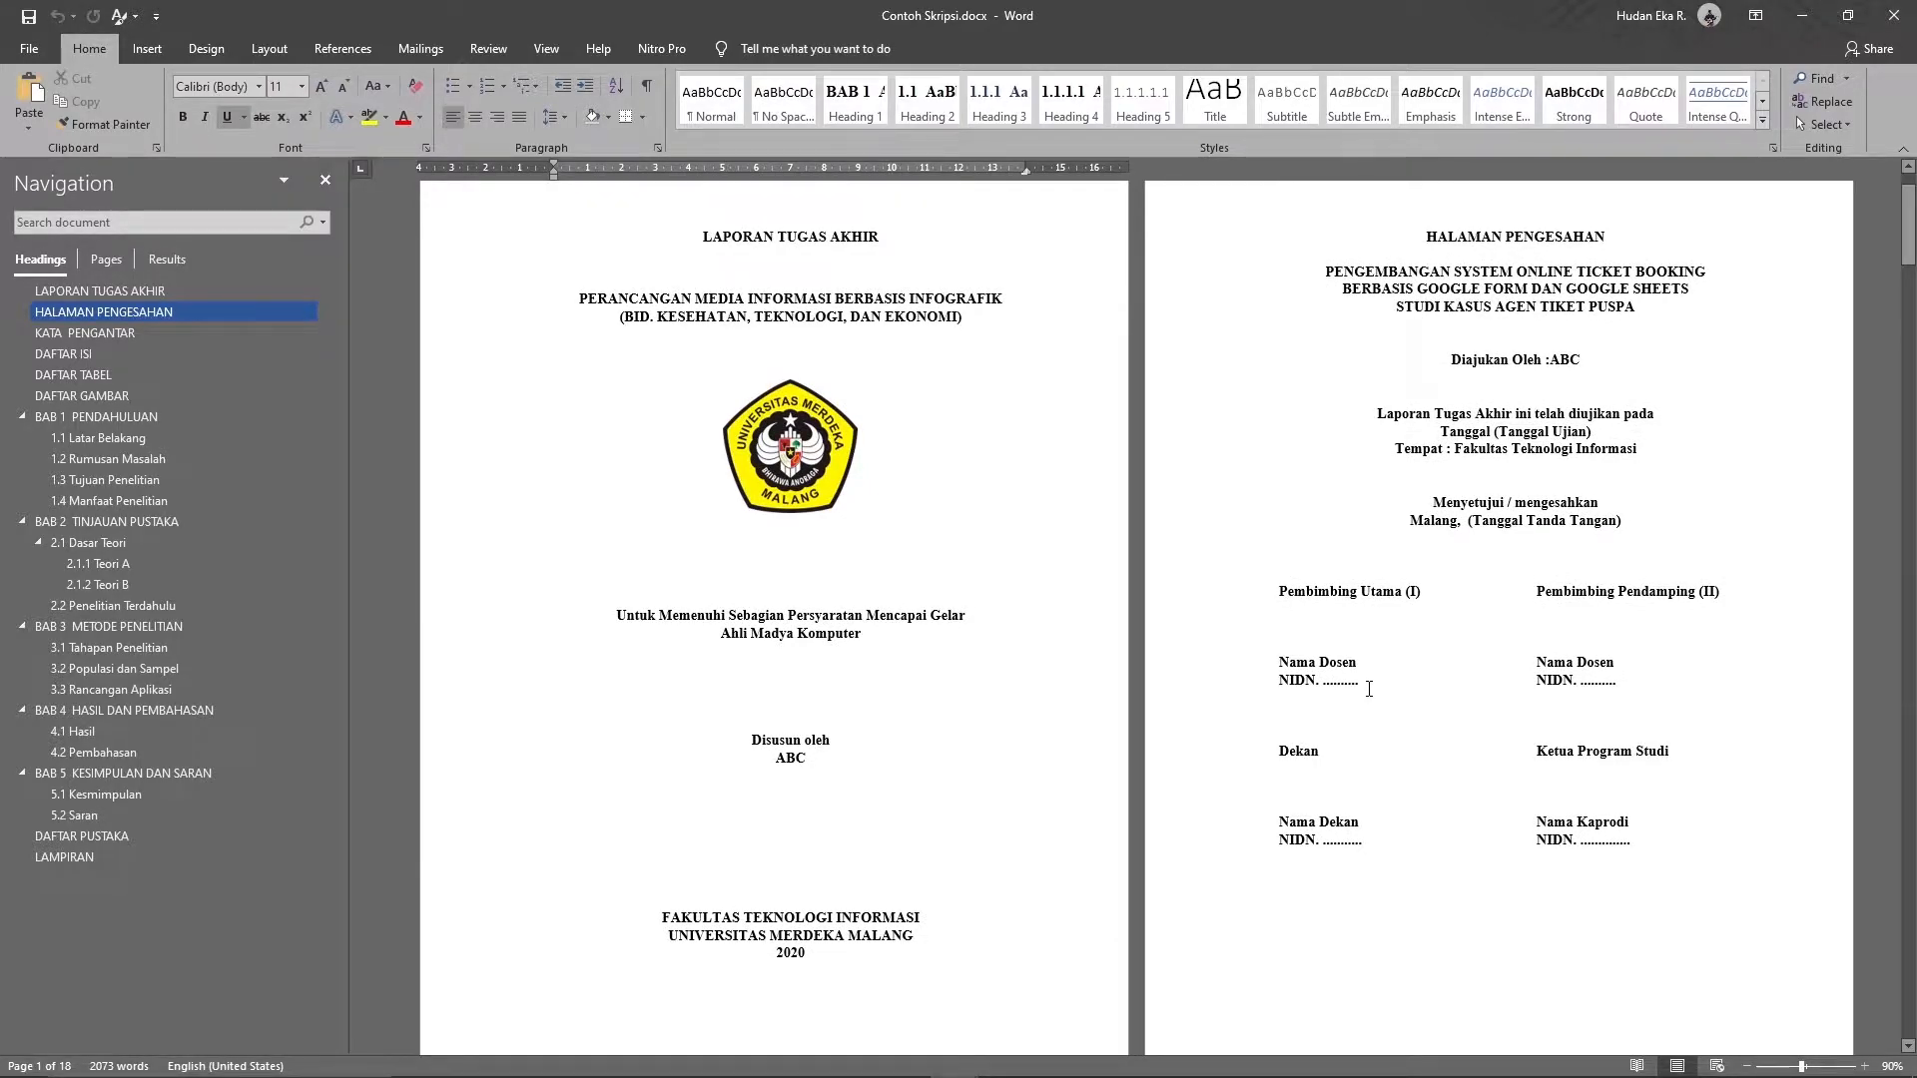
{"action": "scroll", "coordinate": [1369, 689], "scroll_direction": "down", "scroll_amount": 5}
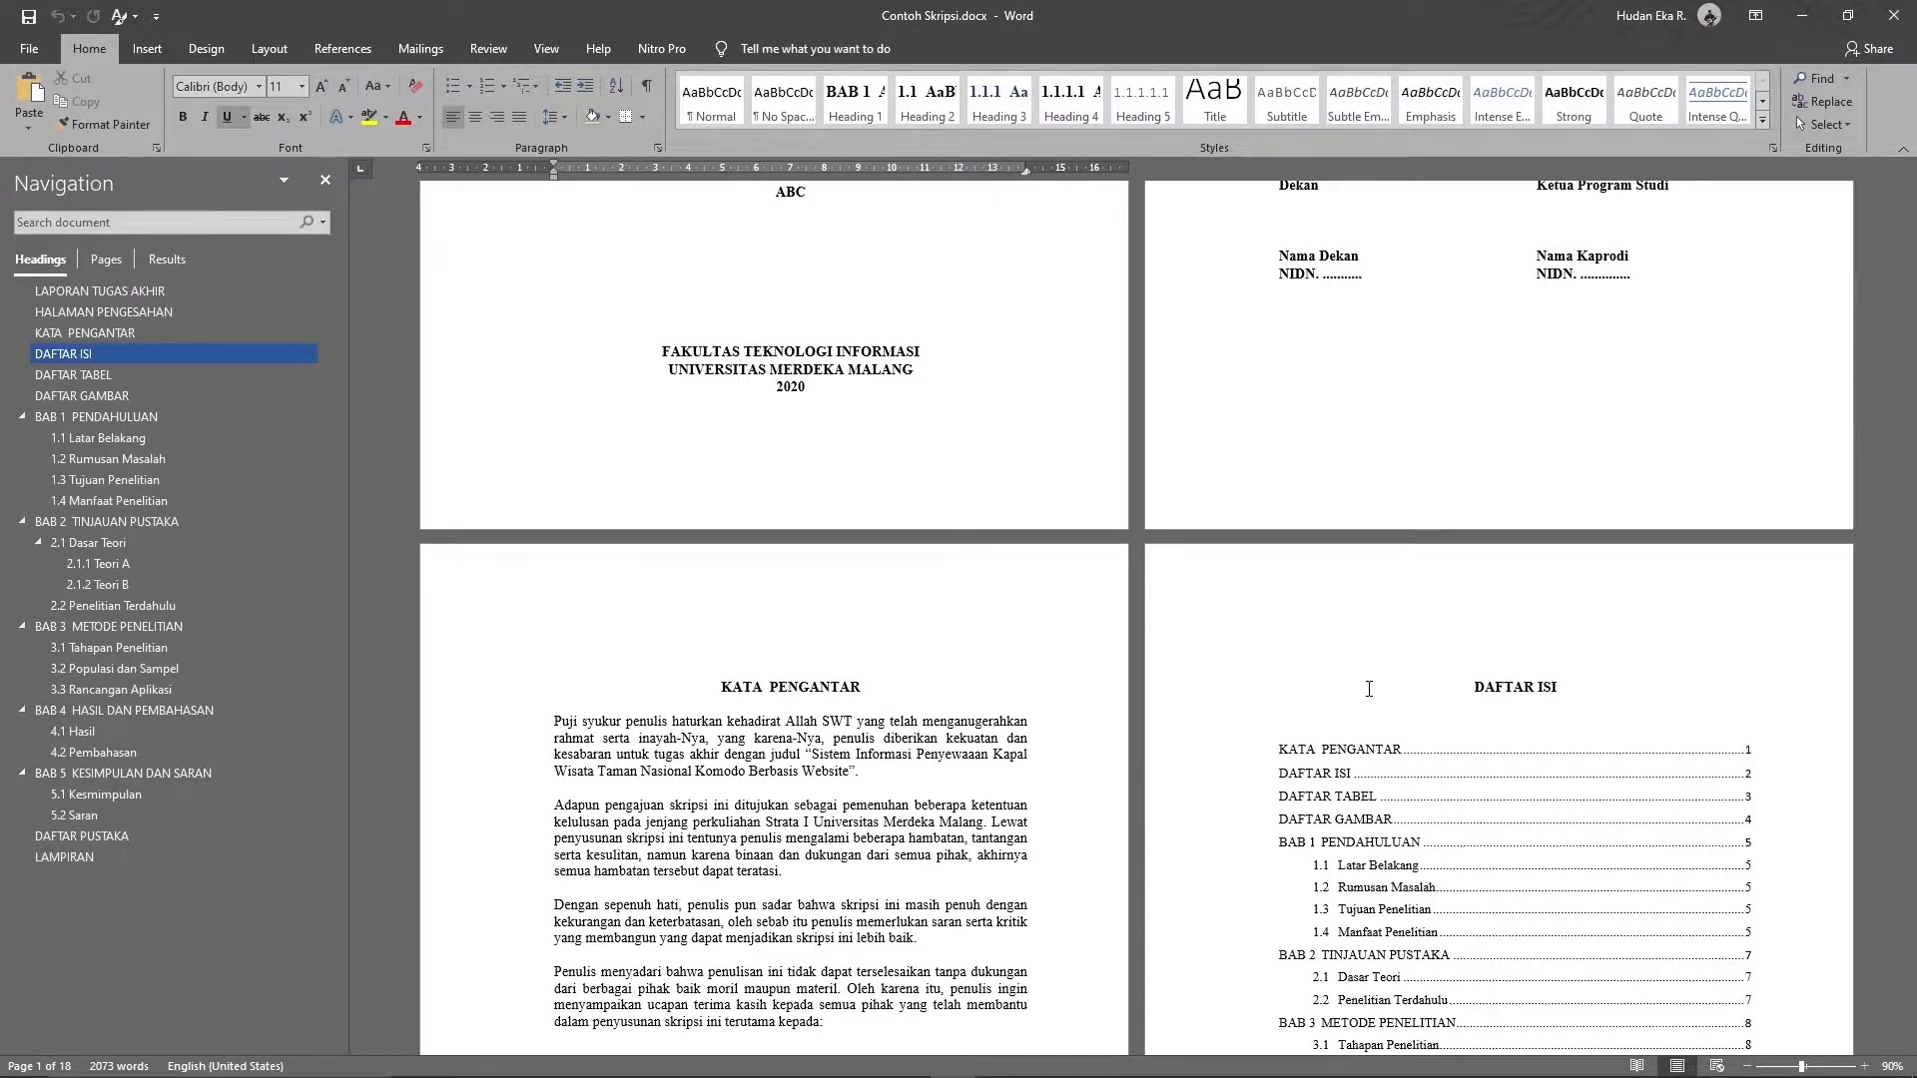
{"action": "scroll", "coordinate": [1369, 689], "scroll_direction": "up", "scroll_amount": 5}
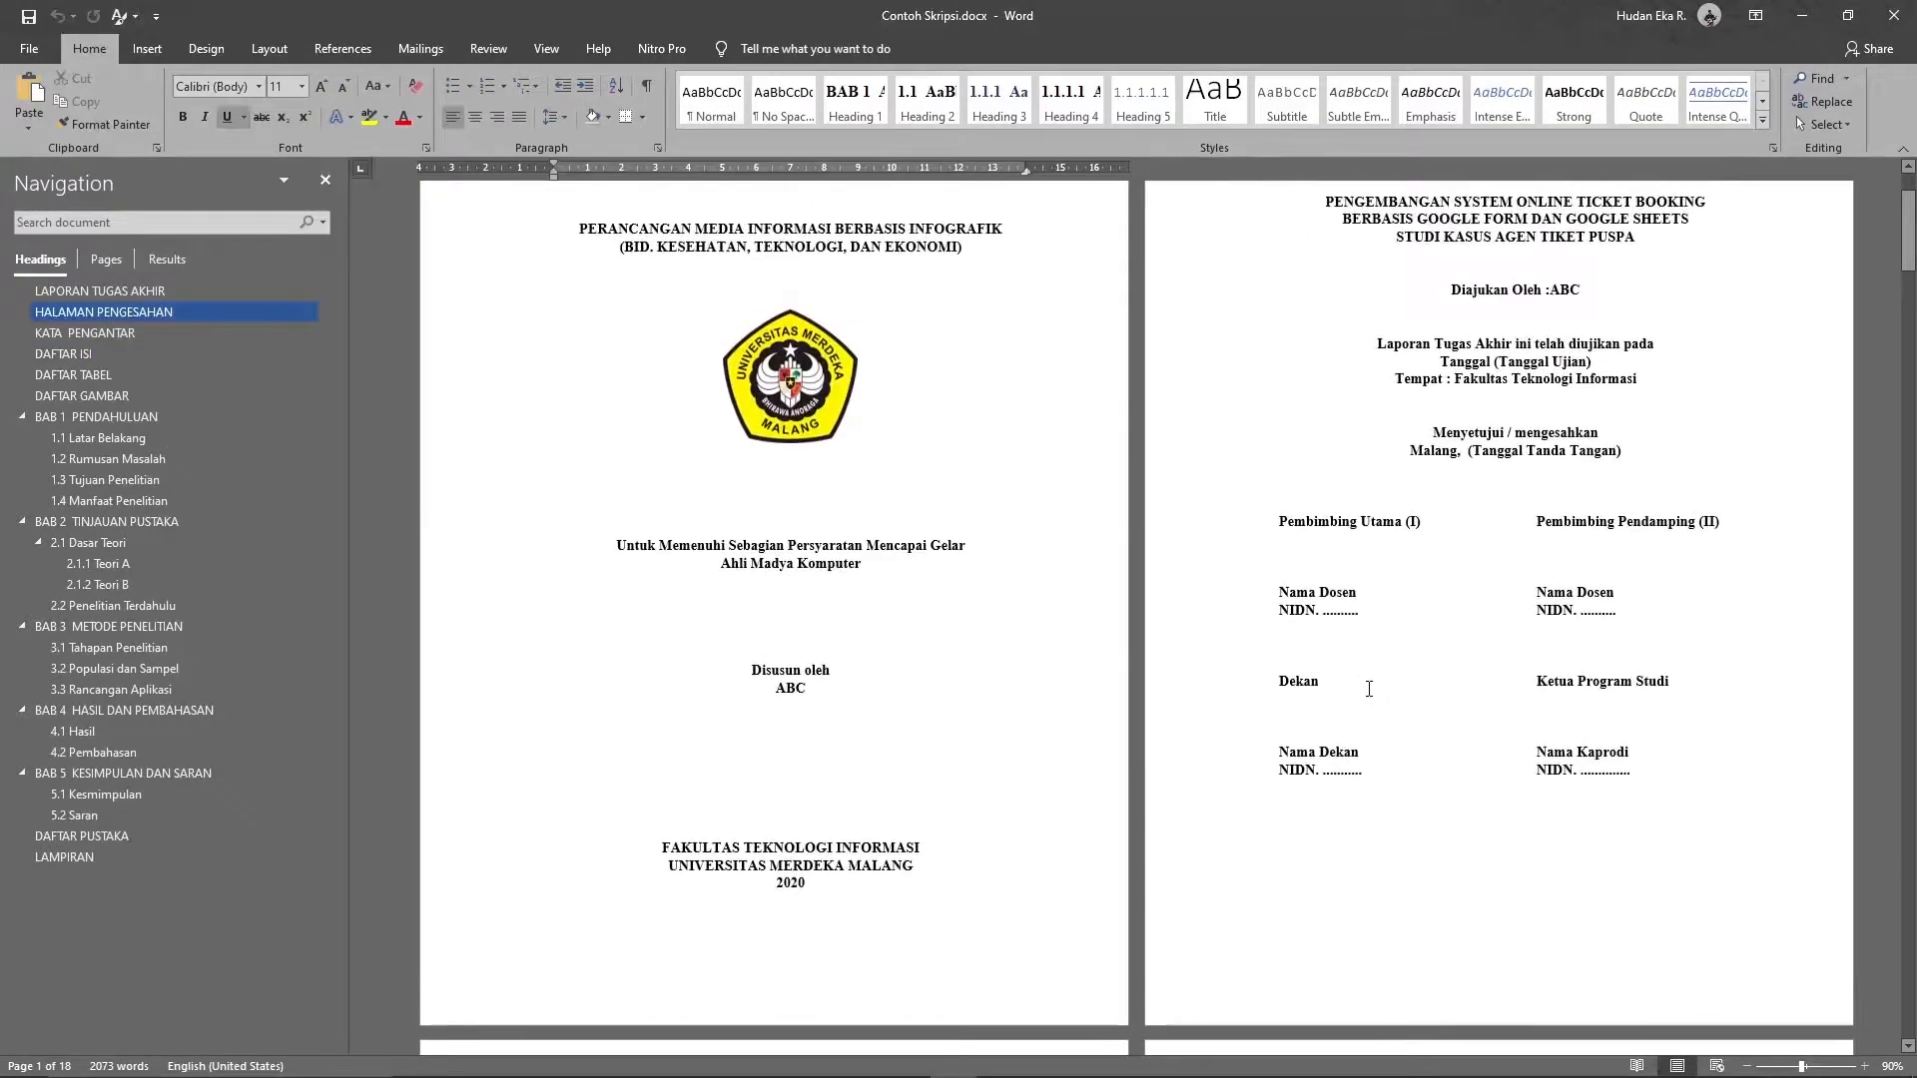
- Check the pages up to the start of BAB 1 and compare them with the entries in DAFTAR ISI
{"action": "scroll", "coordinate": [1369, 689], "scroll_direction": "down", "scroll_amount": 9}
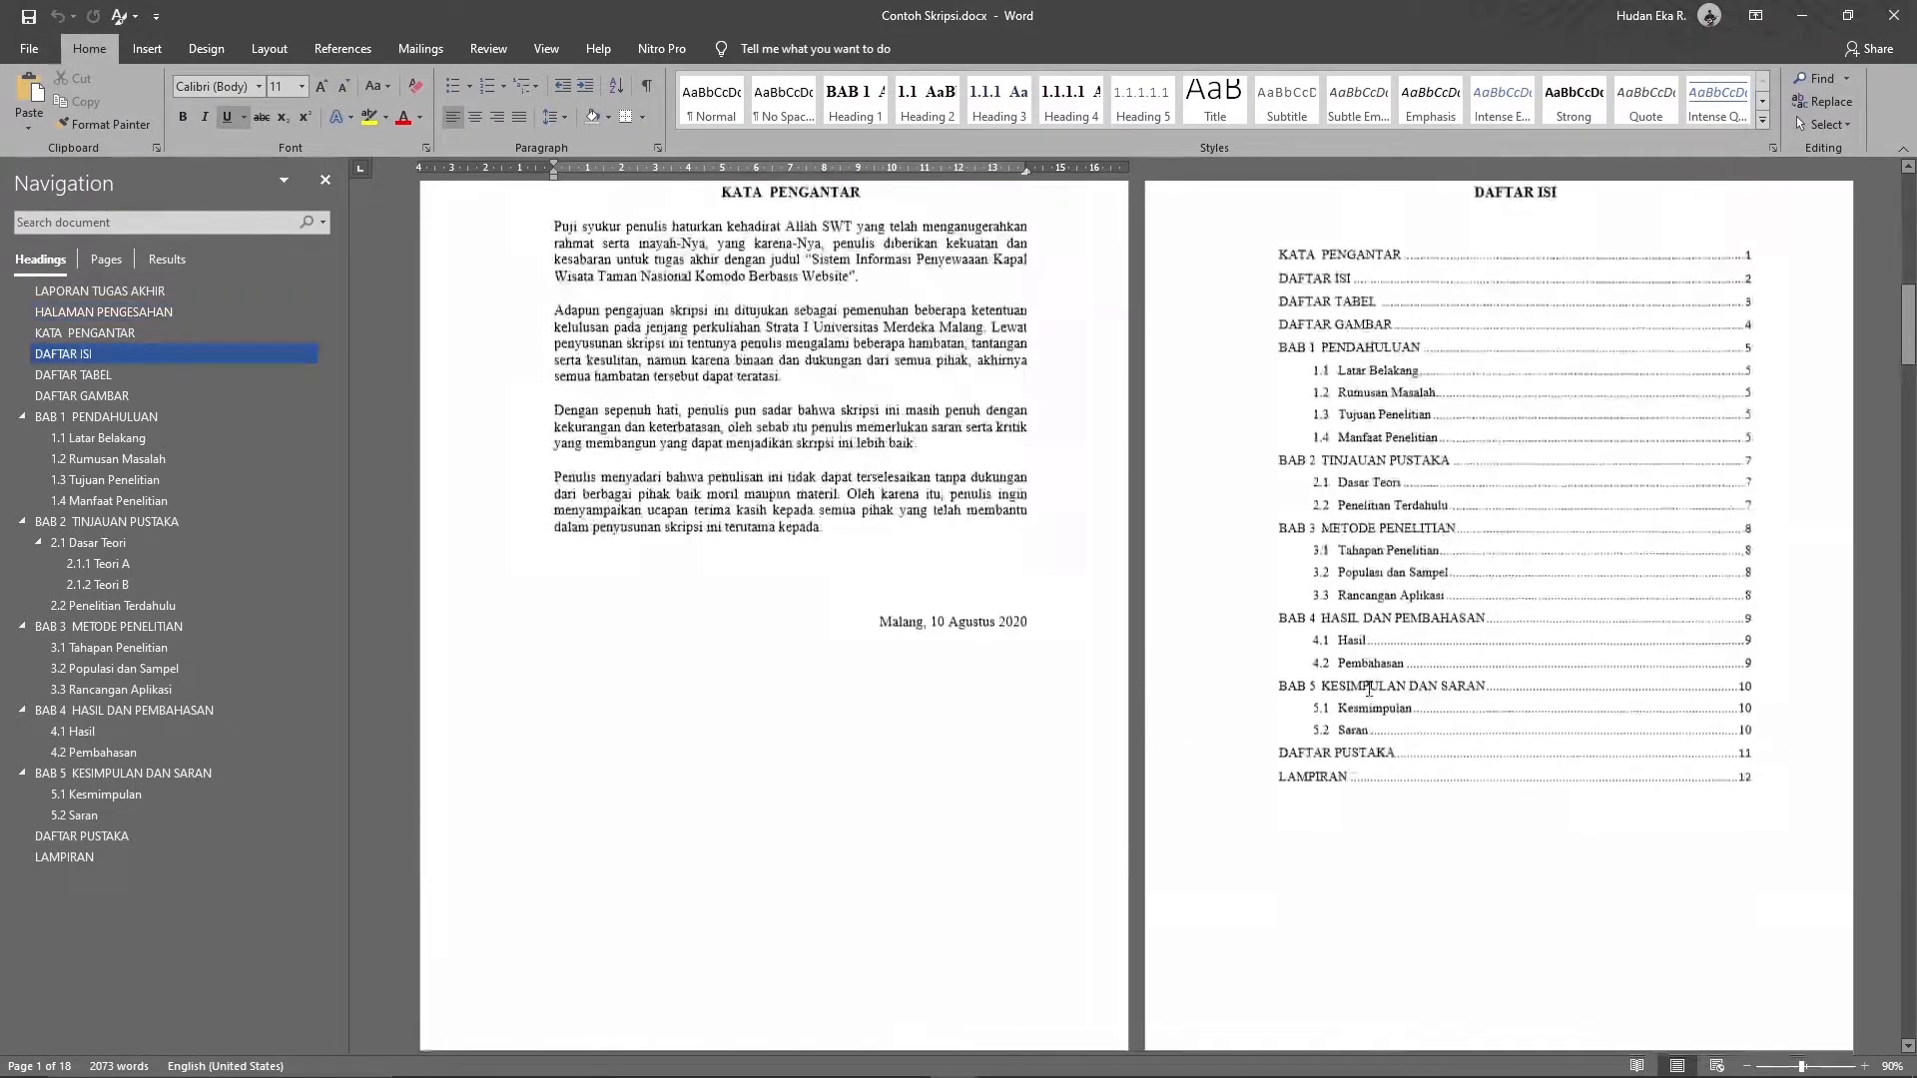
{"action": "scroll", "coordinate": [1369, 689], "scroll_direction": "down", "scroll_amount": 10}
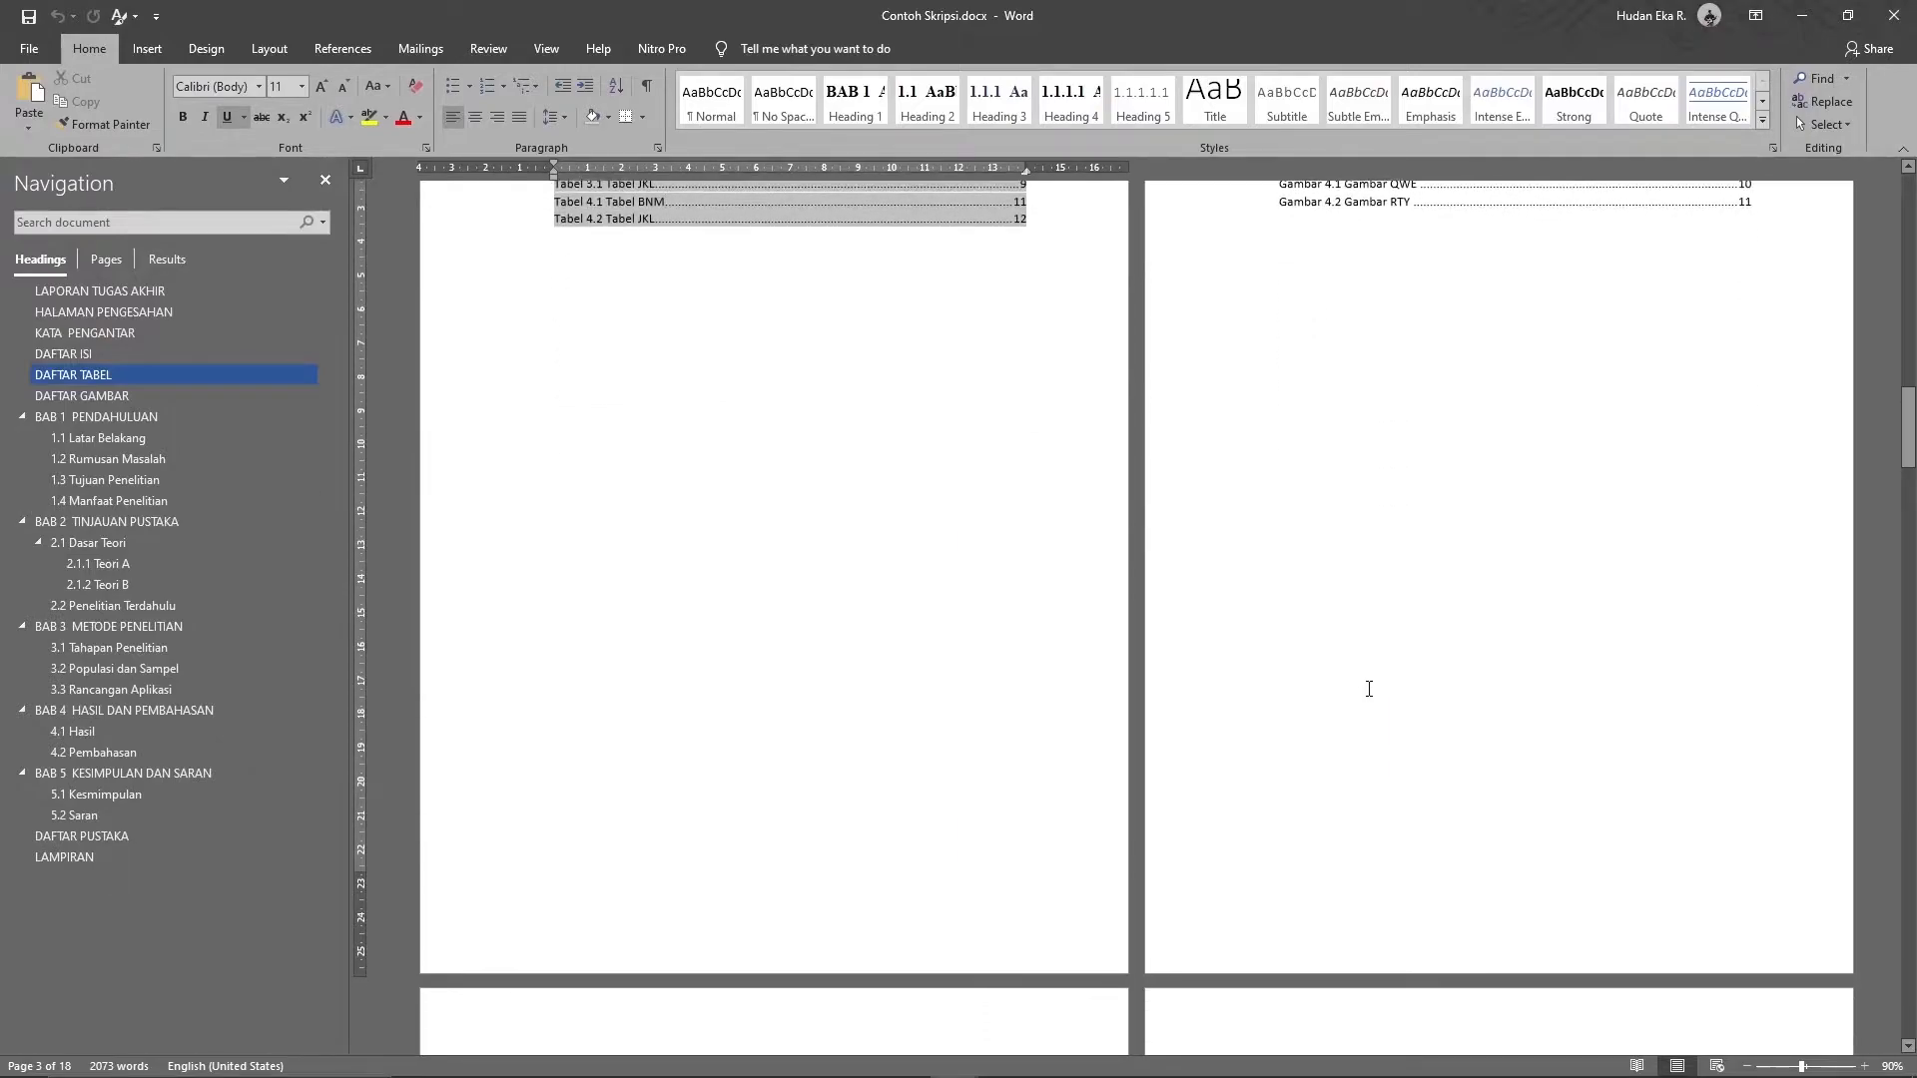
{"action": "scroll", "coordinate": [1369, 689], "scroll_direction": "down", "scroll_amount": 7}
{"action": "scroll", "coordinate": [1358, 687], "scroll_direction": "up", "scroll_amount": 3}
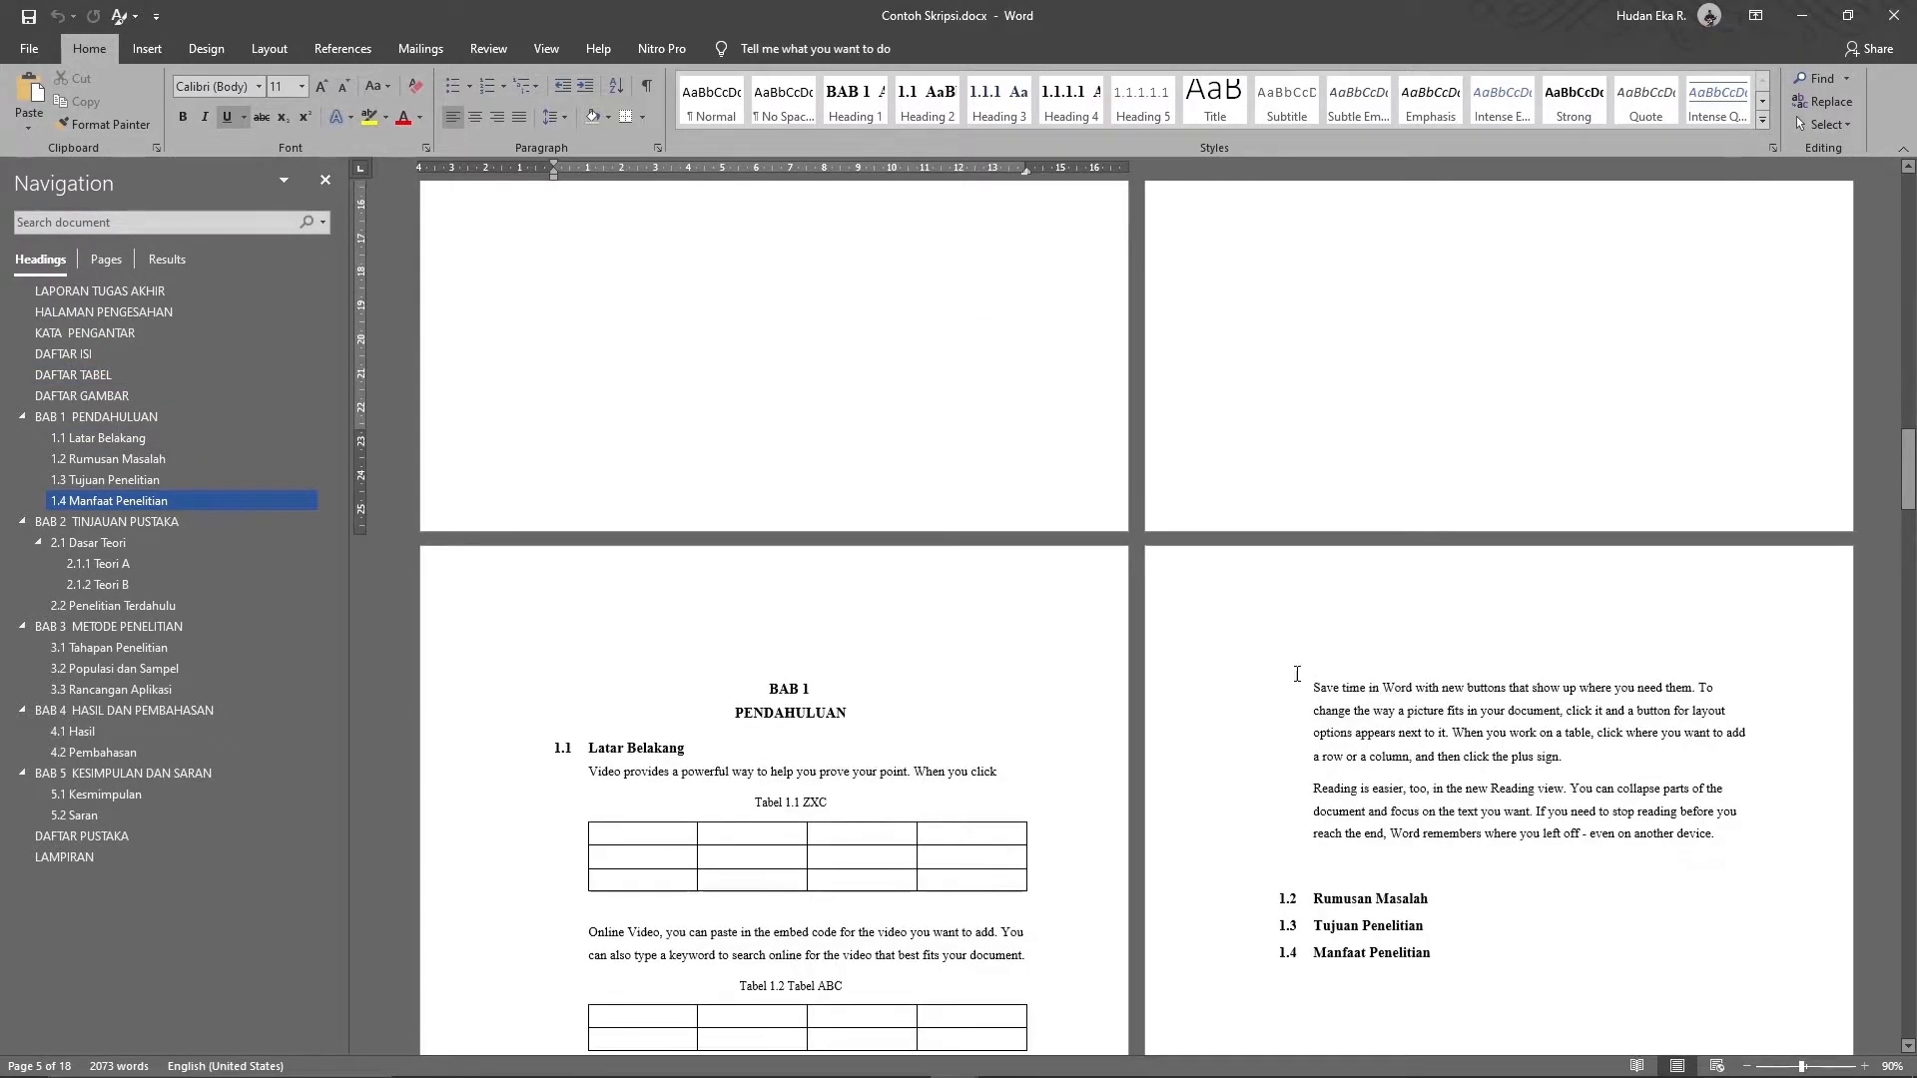
{"action": "scroll", "coordinate": [989, 657], "scroll_direction": "up", "scroll_amount": 5}
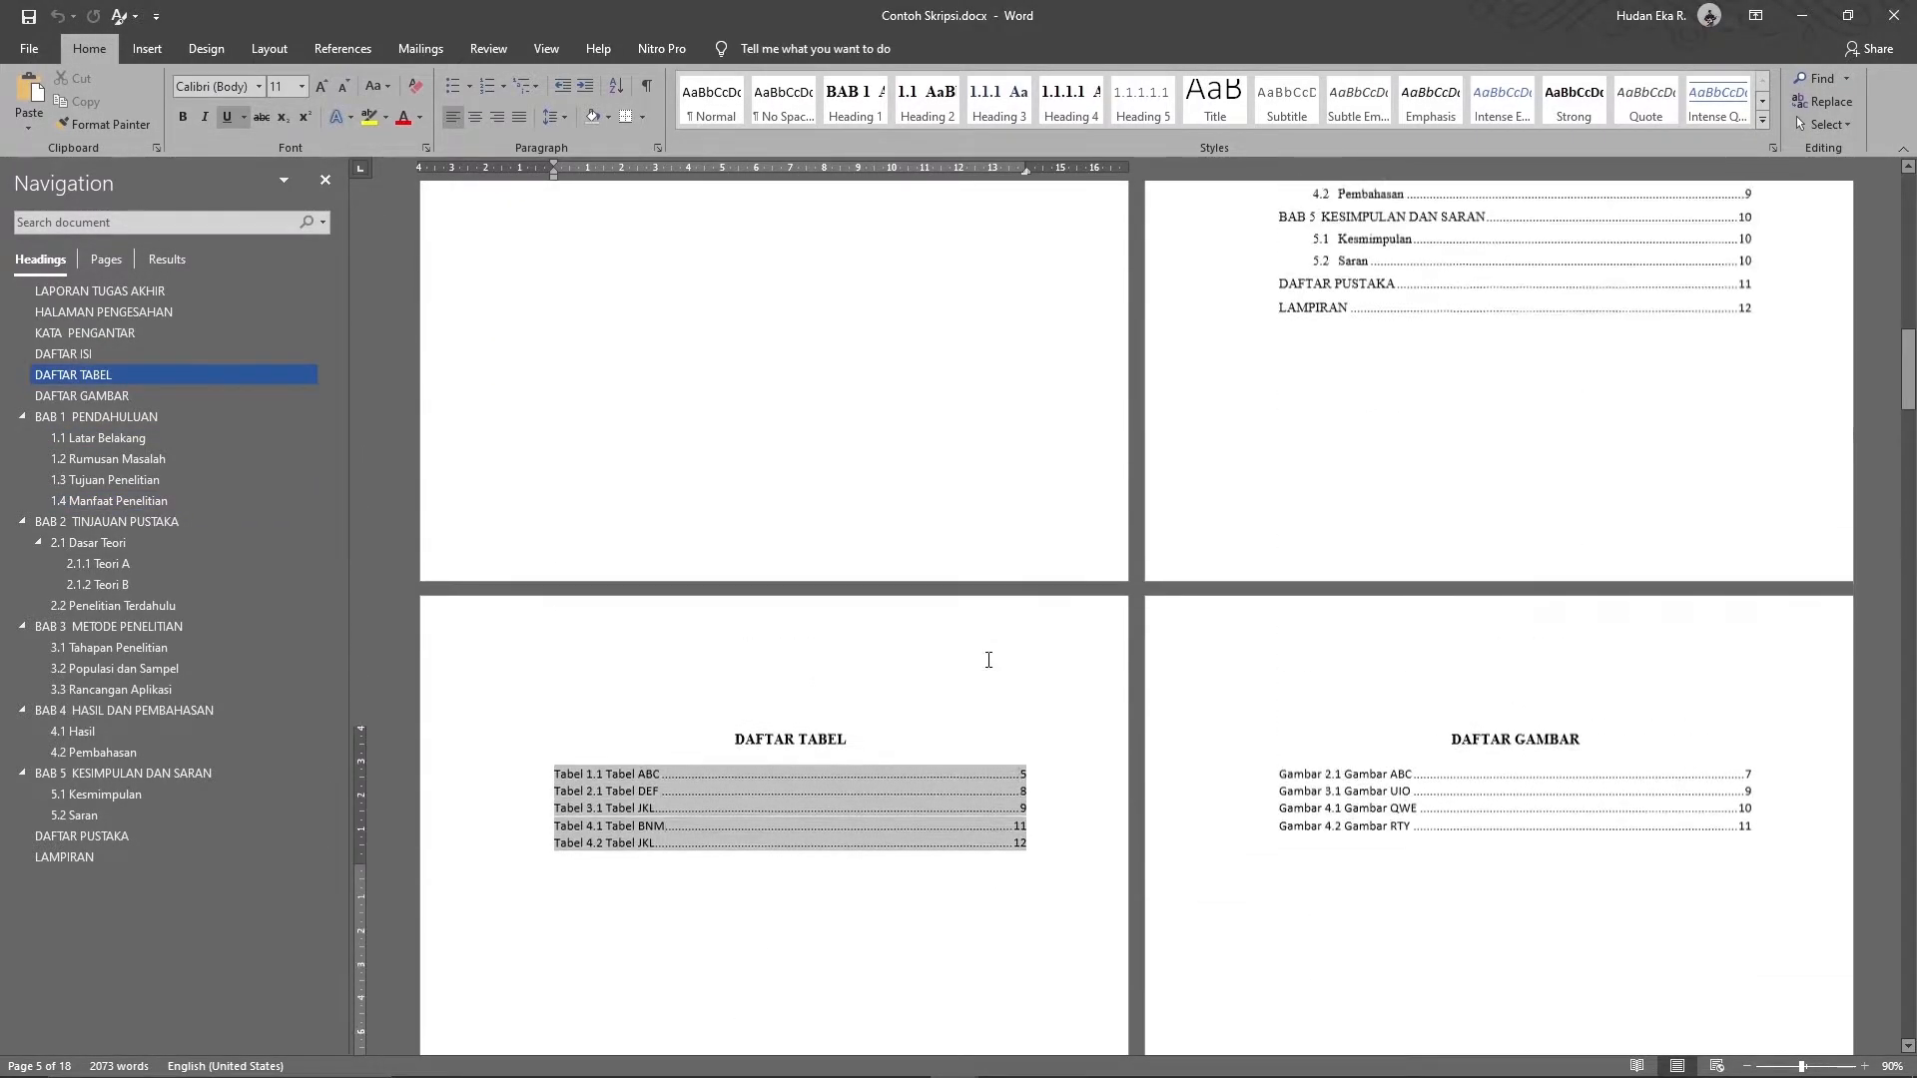
{"action": "scroll", "coordinate": [988, 657], "scroll_direction": "up", "scroll_amount": 8}
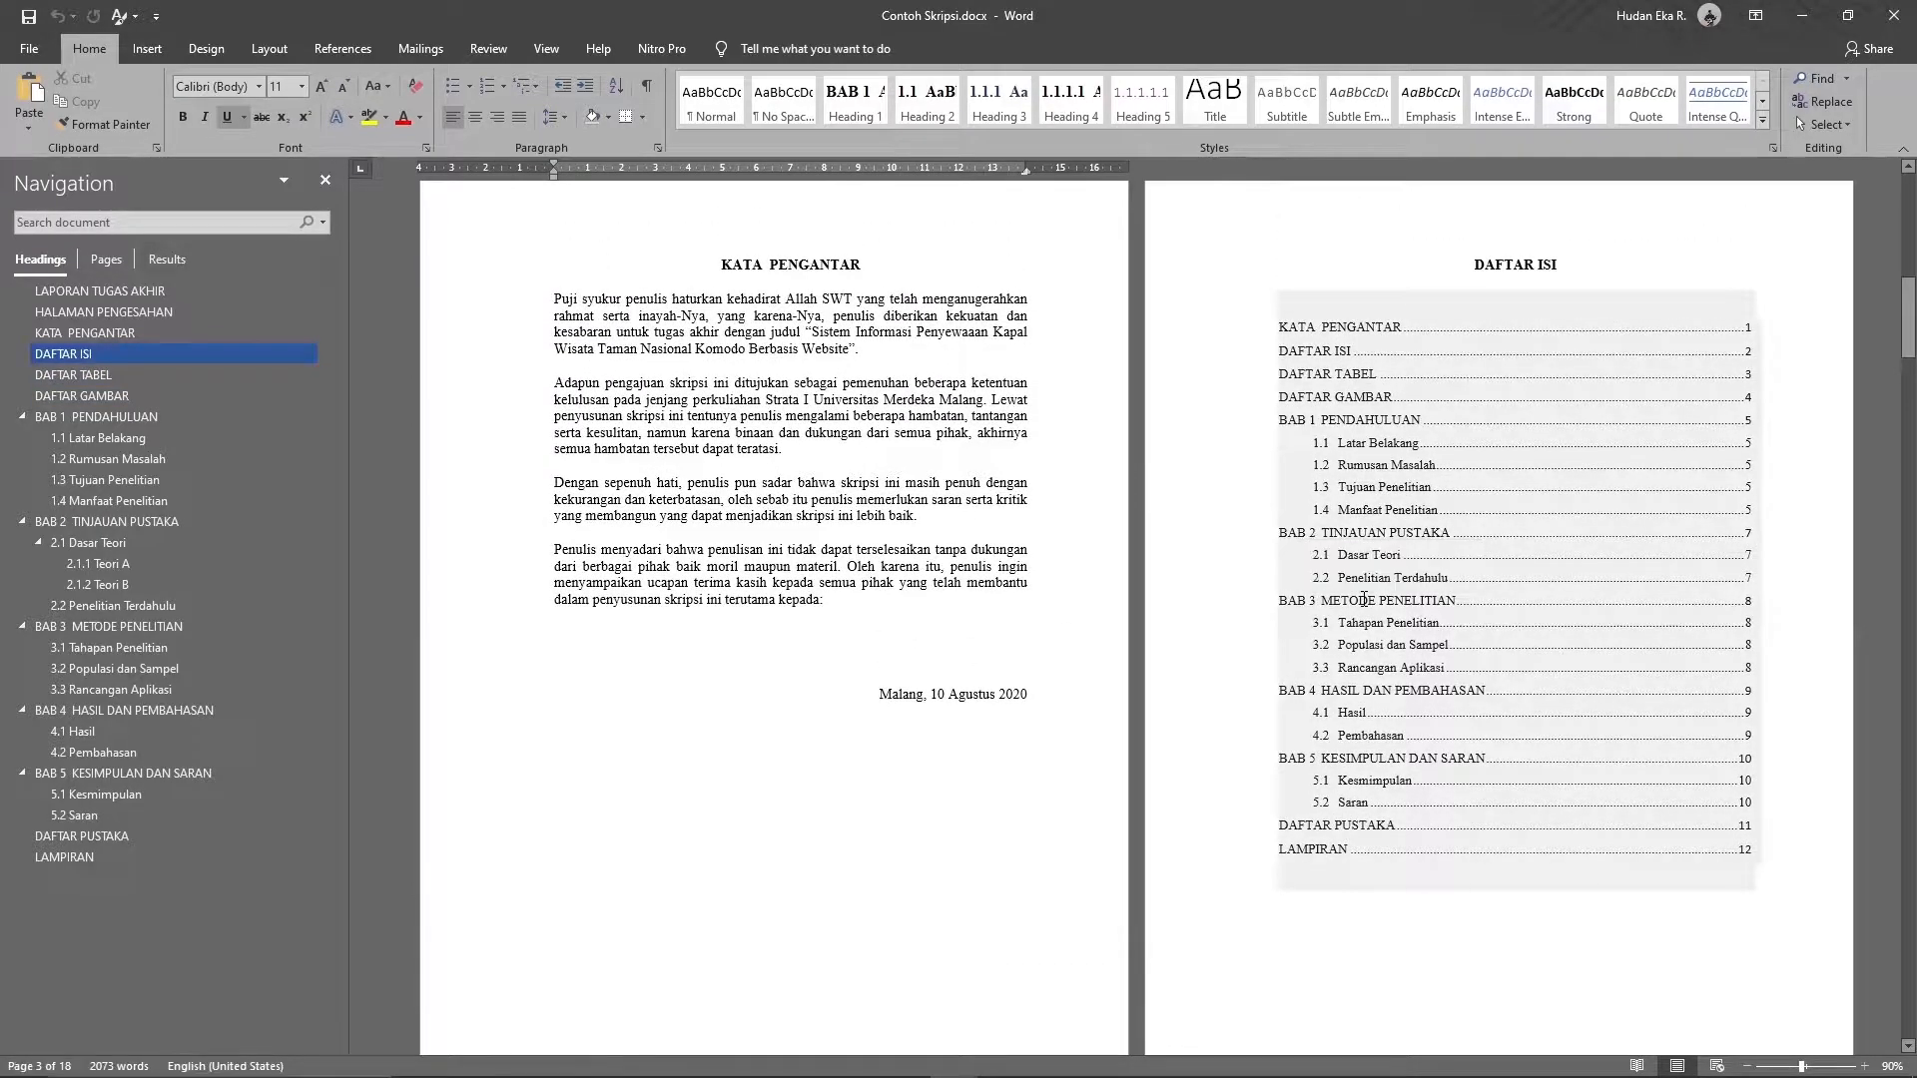
{"action": "left_click", "coordinate": [1364, 599]}
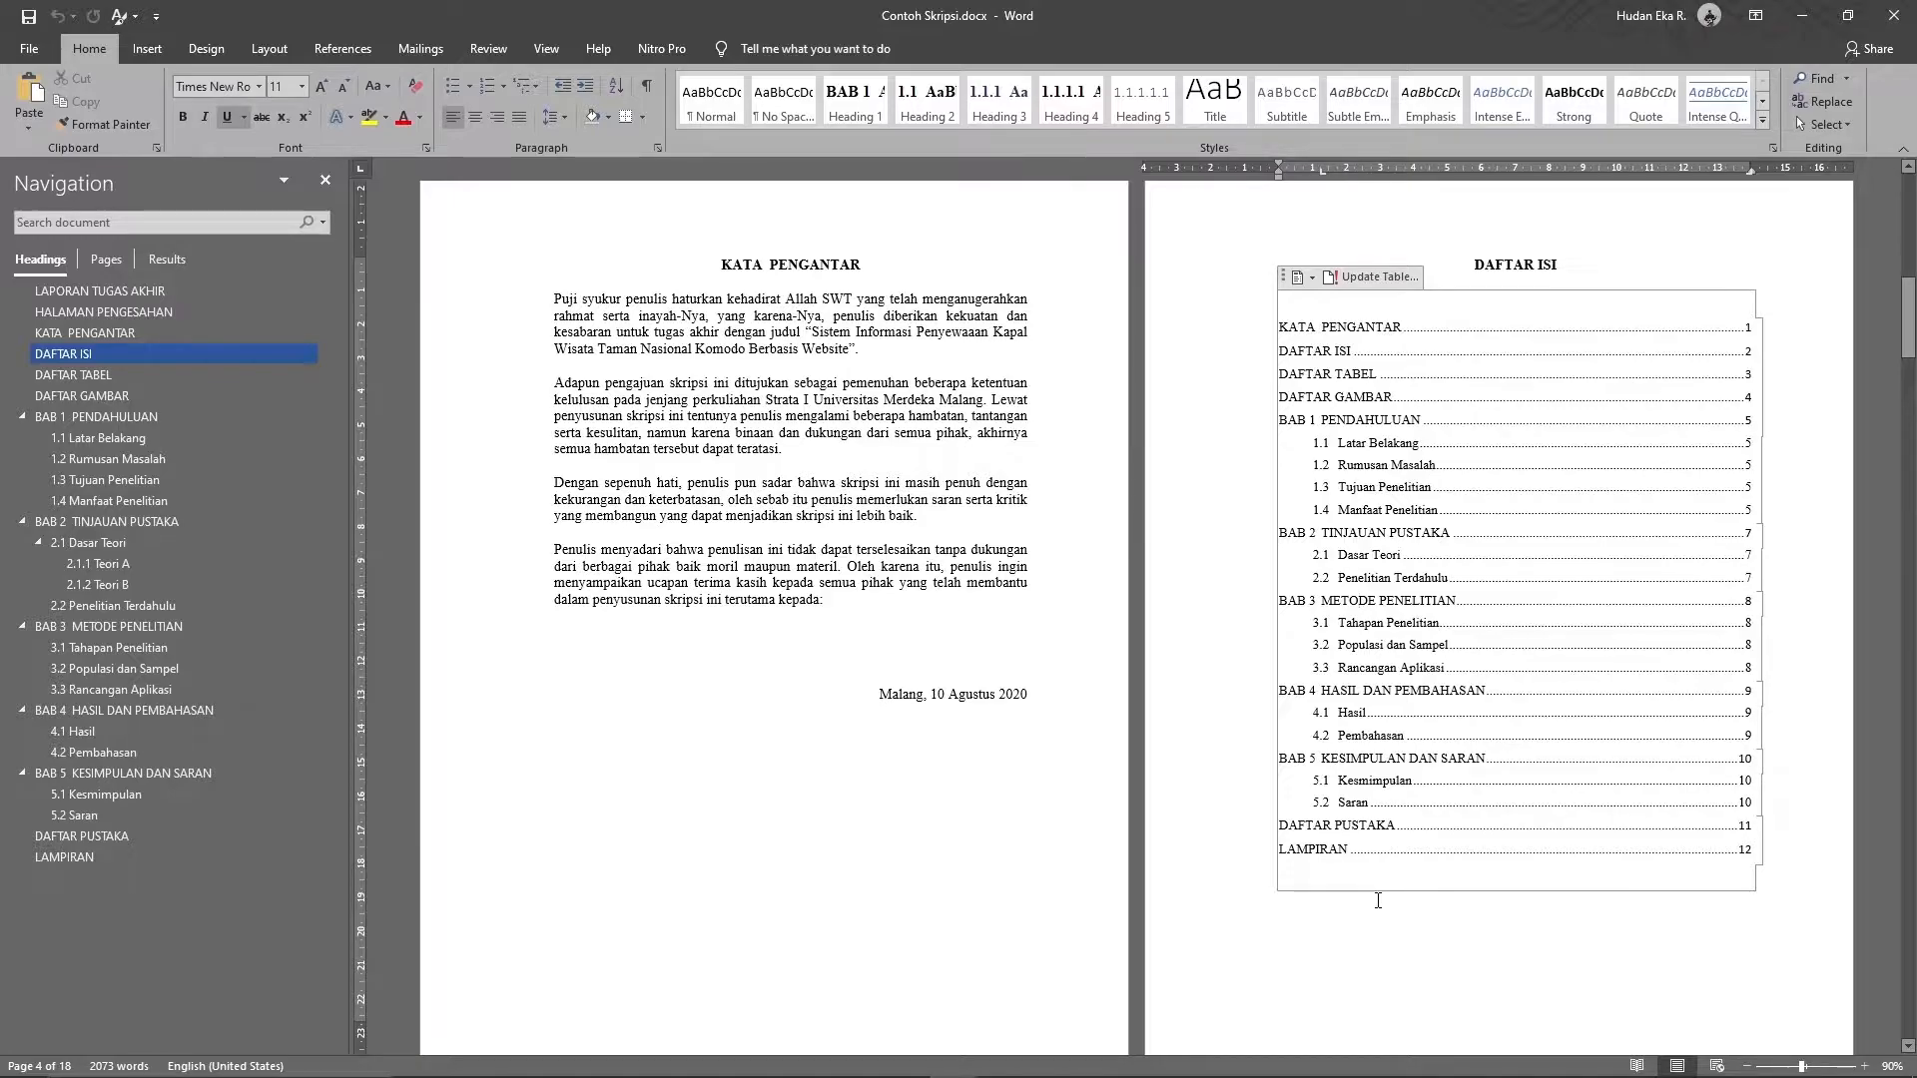
- Review the cover page and HALAMAN PENGESAHAN at the beginning of the document
{"action": "scroll", "coordinate": [1378, 901], "scroll_direction": "up", "scroll_amount": 5}
{"action": "scroll", "coordinate": [1377, 900], "scroll_direction": "up", "scroll_amount": 6}
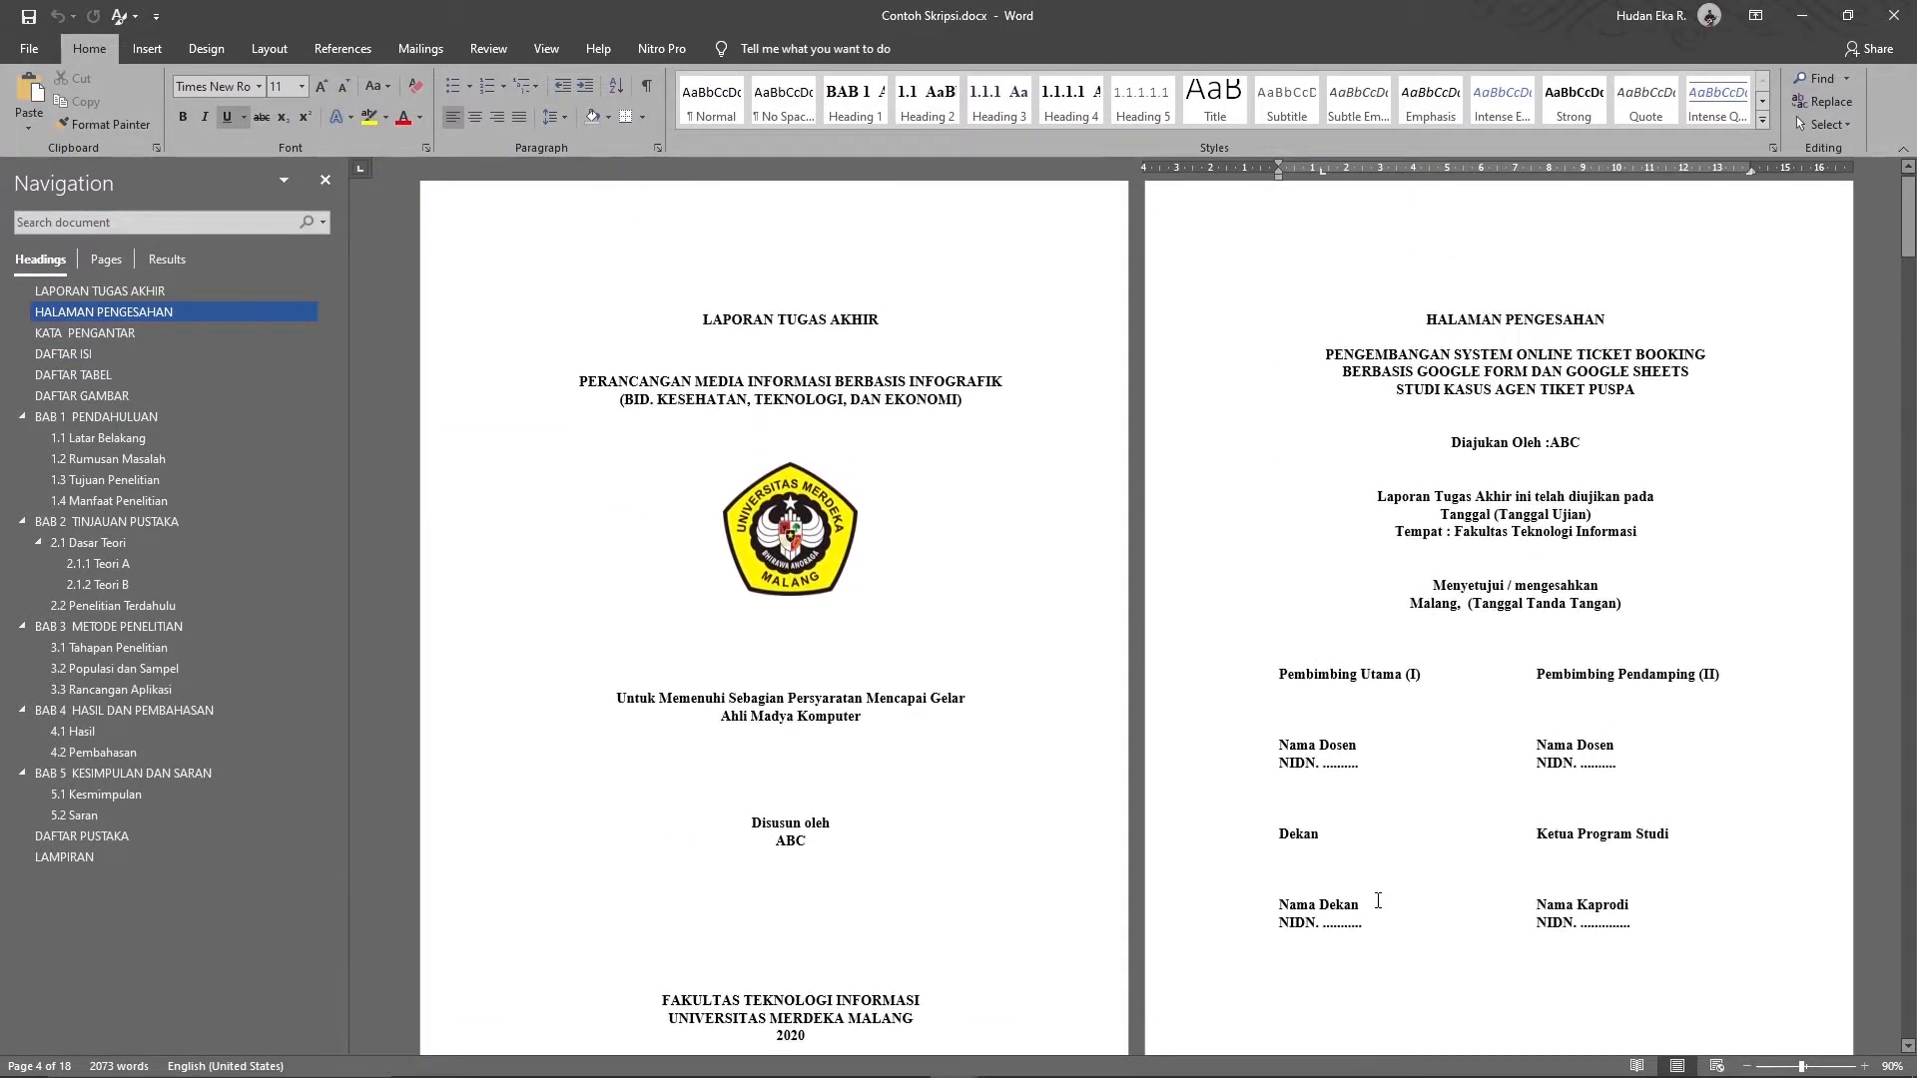
{"action": "scroll", "coordinate": [1378, 901], "scroll_direction": "down", "scroll_amount": 1}
{"action": "scroll", "coordinate": [1376, 901], "scroll_direction": "down", "scroll_amount": 2}
{"action": "scroll", "coordinate": [1376, 901], "scroll_direction": "up", "scroll_amount": 3}
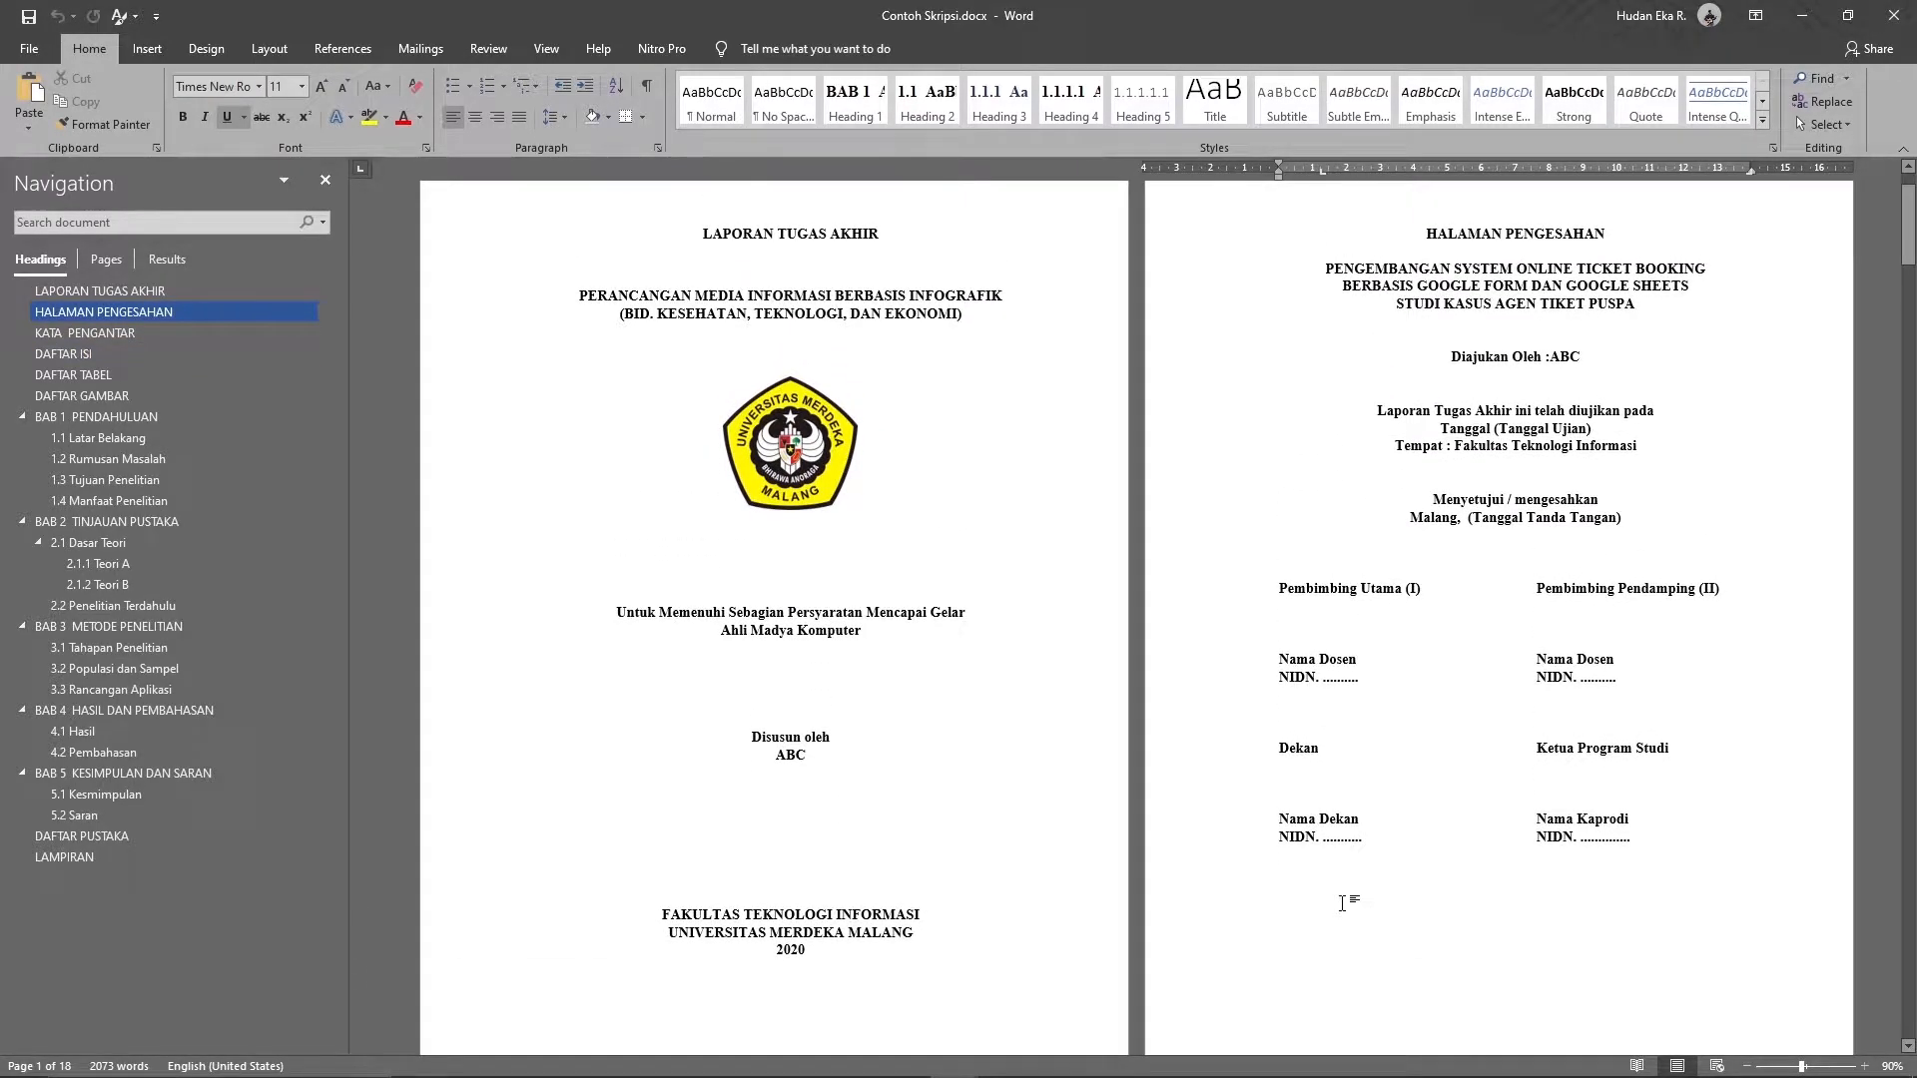
{"action": "scroll", "coordinate": [1342, 903], "scroll_direction": "down", "scroll_amount": 3}
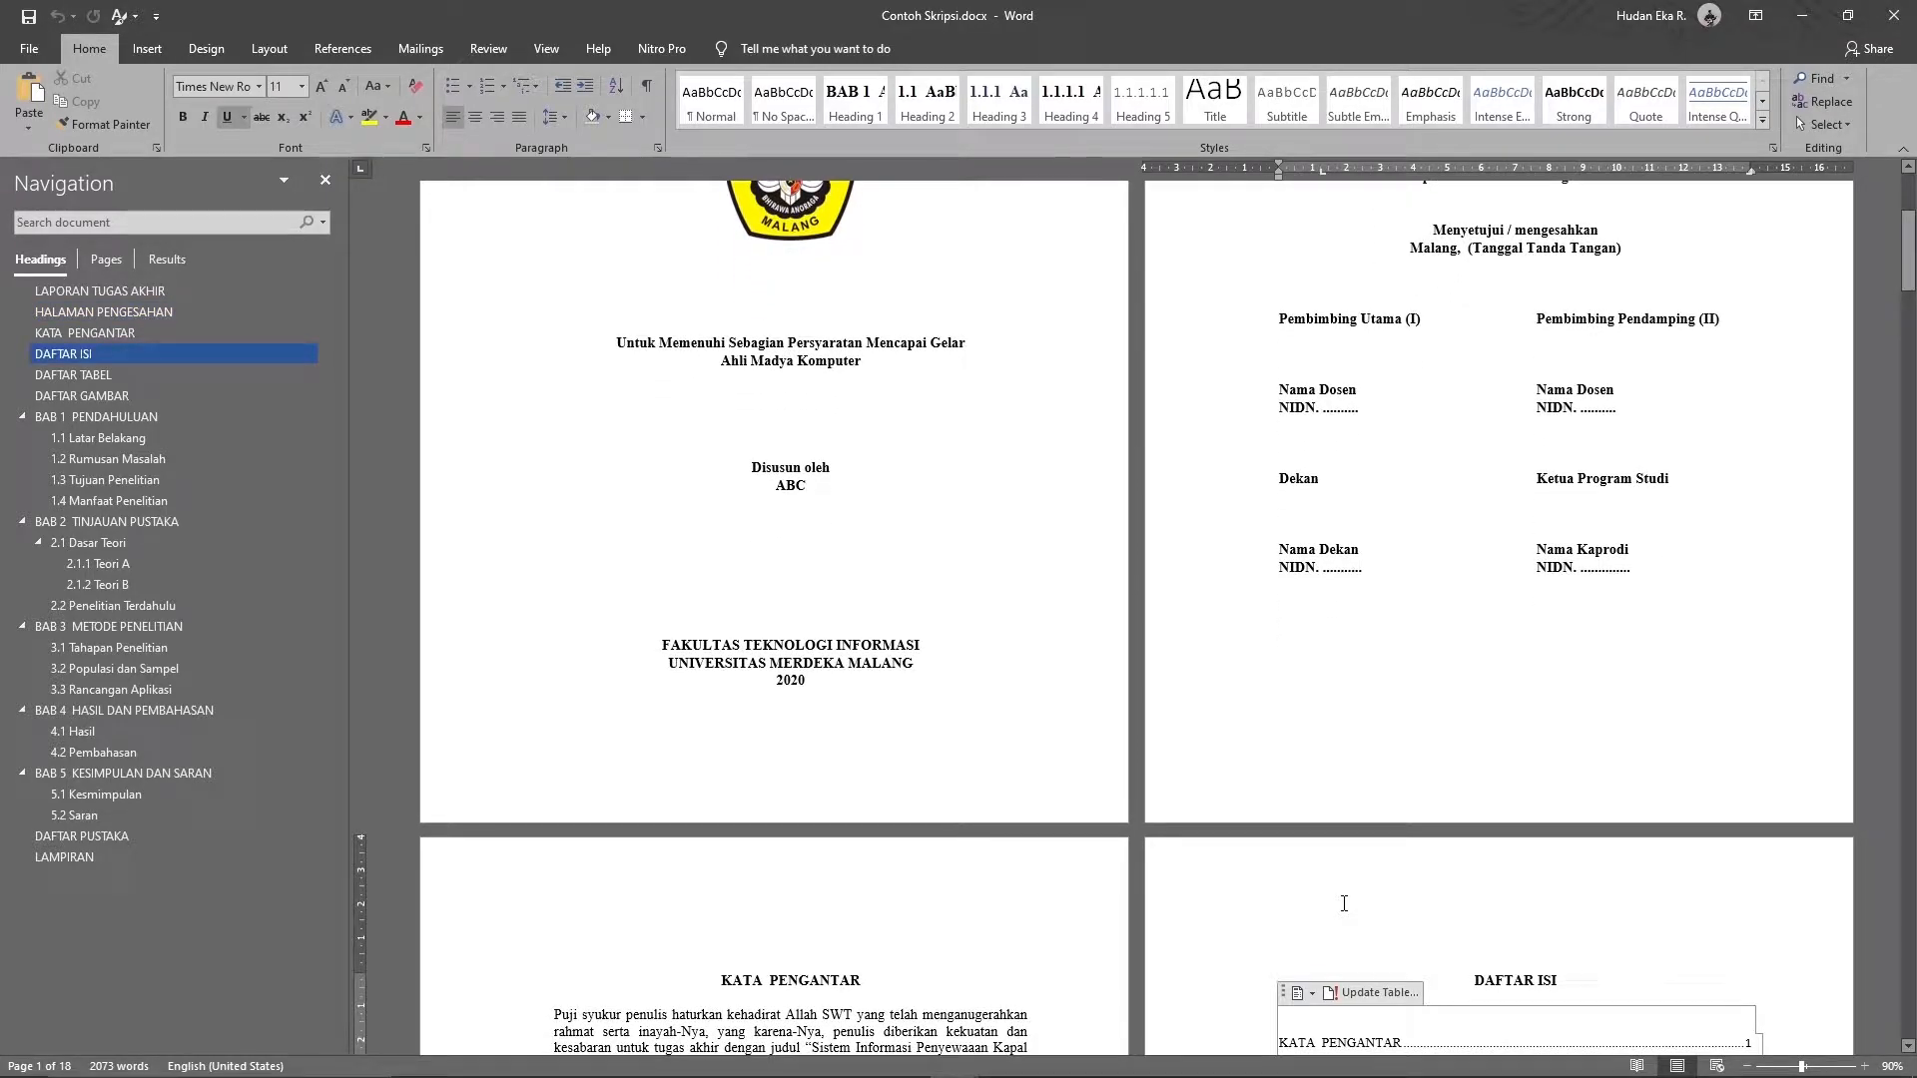
{"action": "scroll", "coordinate": [922, 670], "scroll_direction": "up", "scroll_amount": 2}
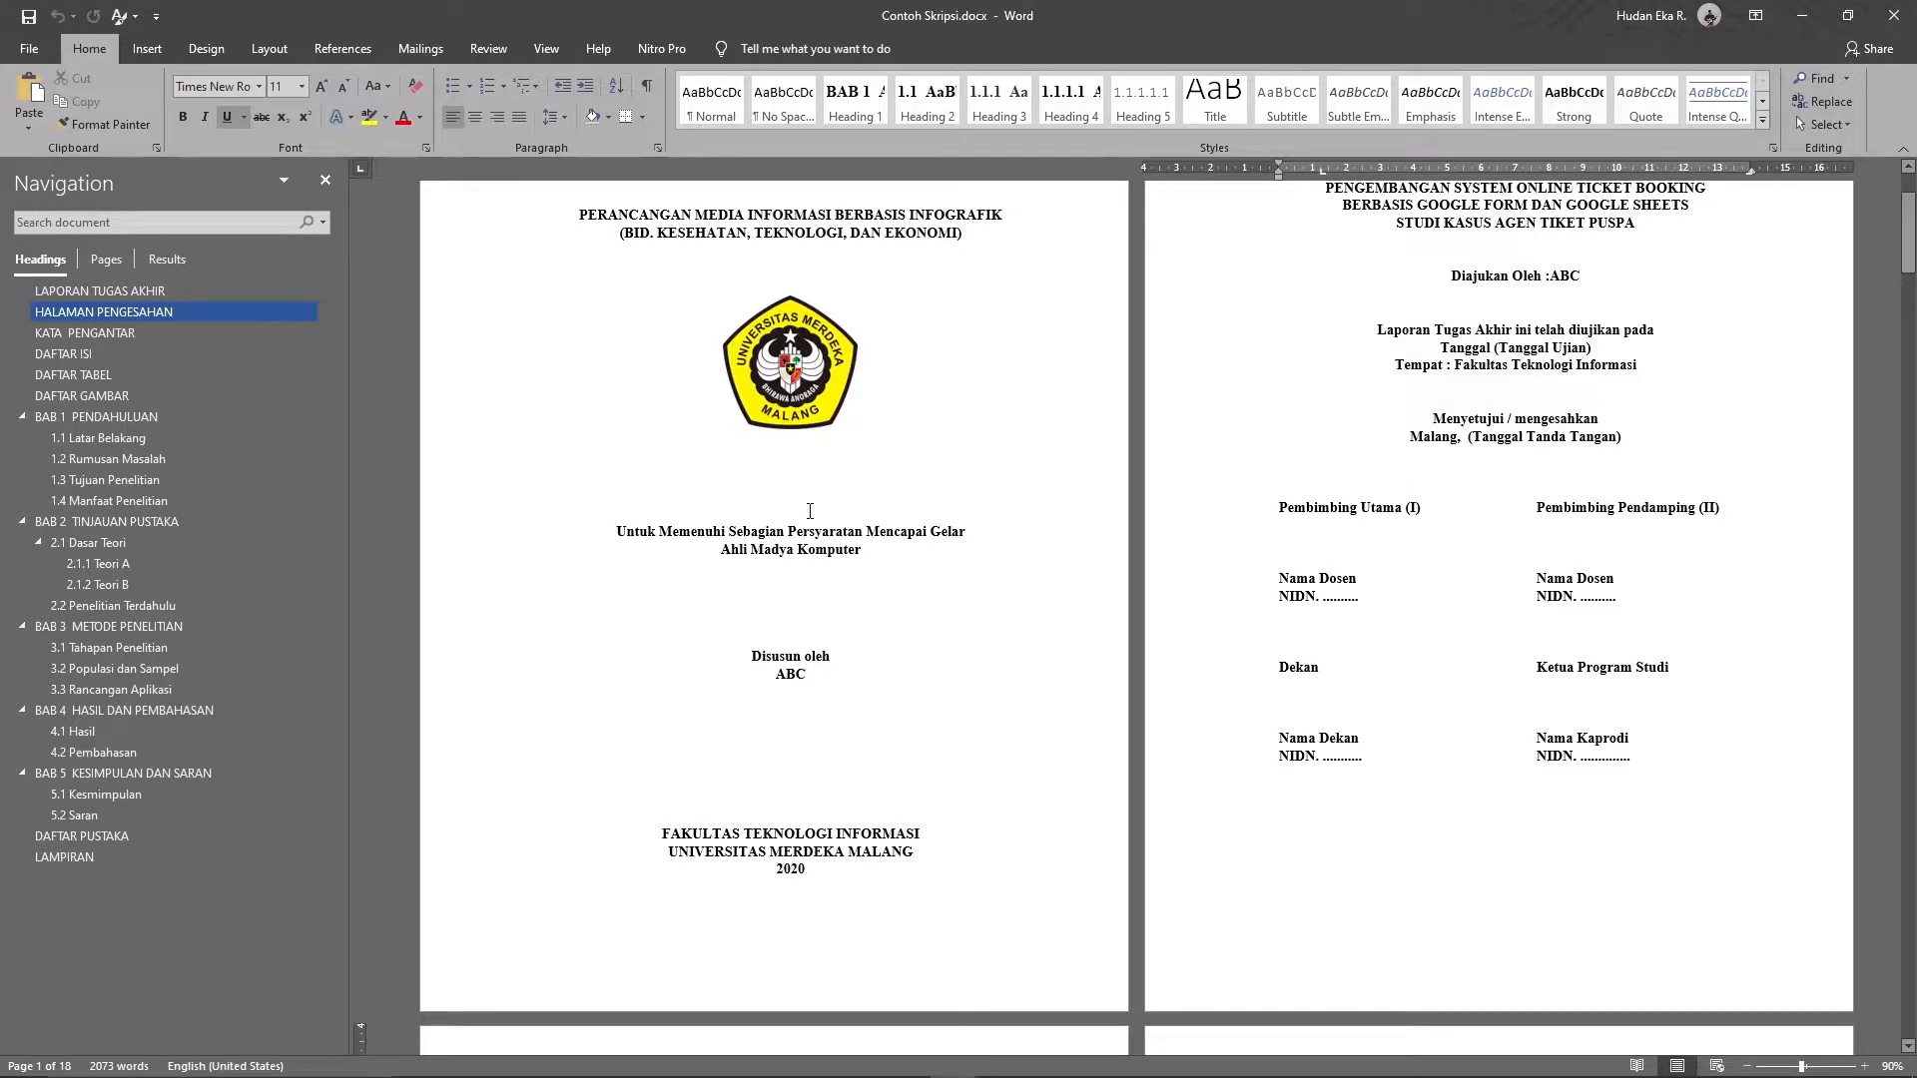
{"action": "scroll", "coordinate": [807, 511], "scroll_direction": "up", "scroll_amount": 1}
{"action": "scroll", "coordinate": [856, 899], "scroll_direction": "down", "scroll_amount": 1}
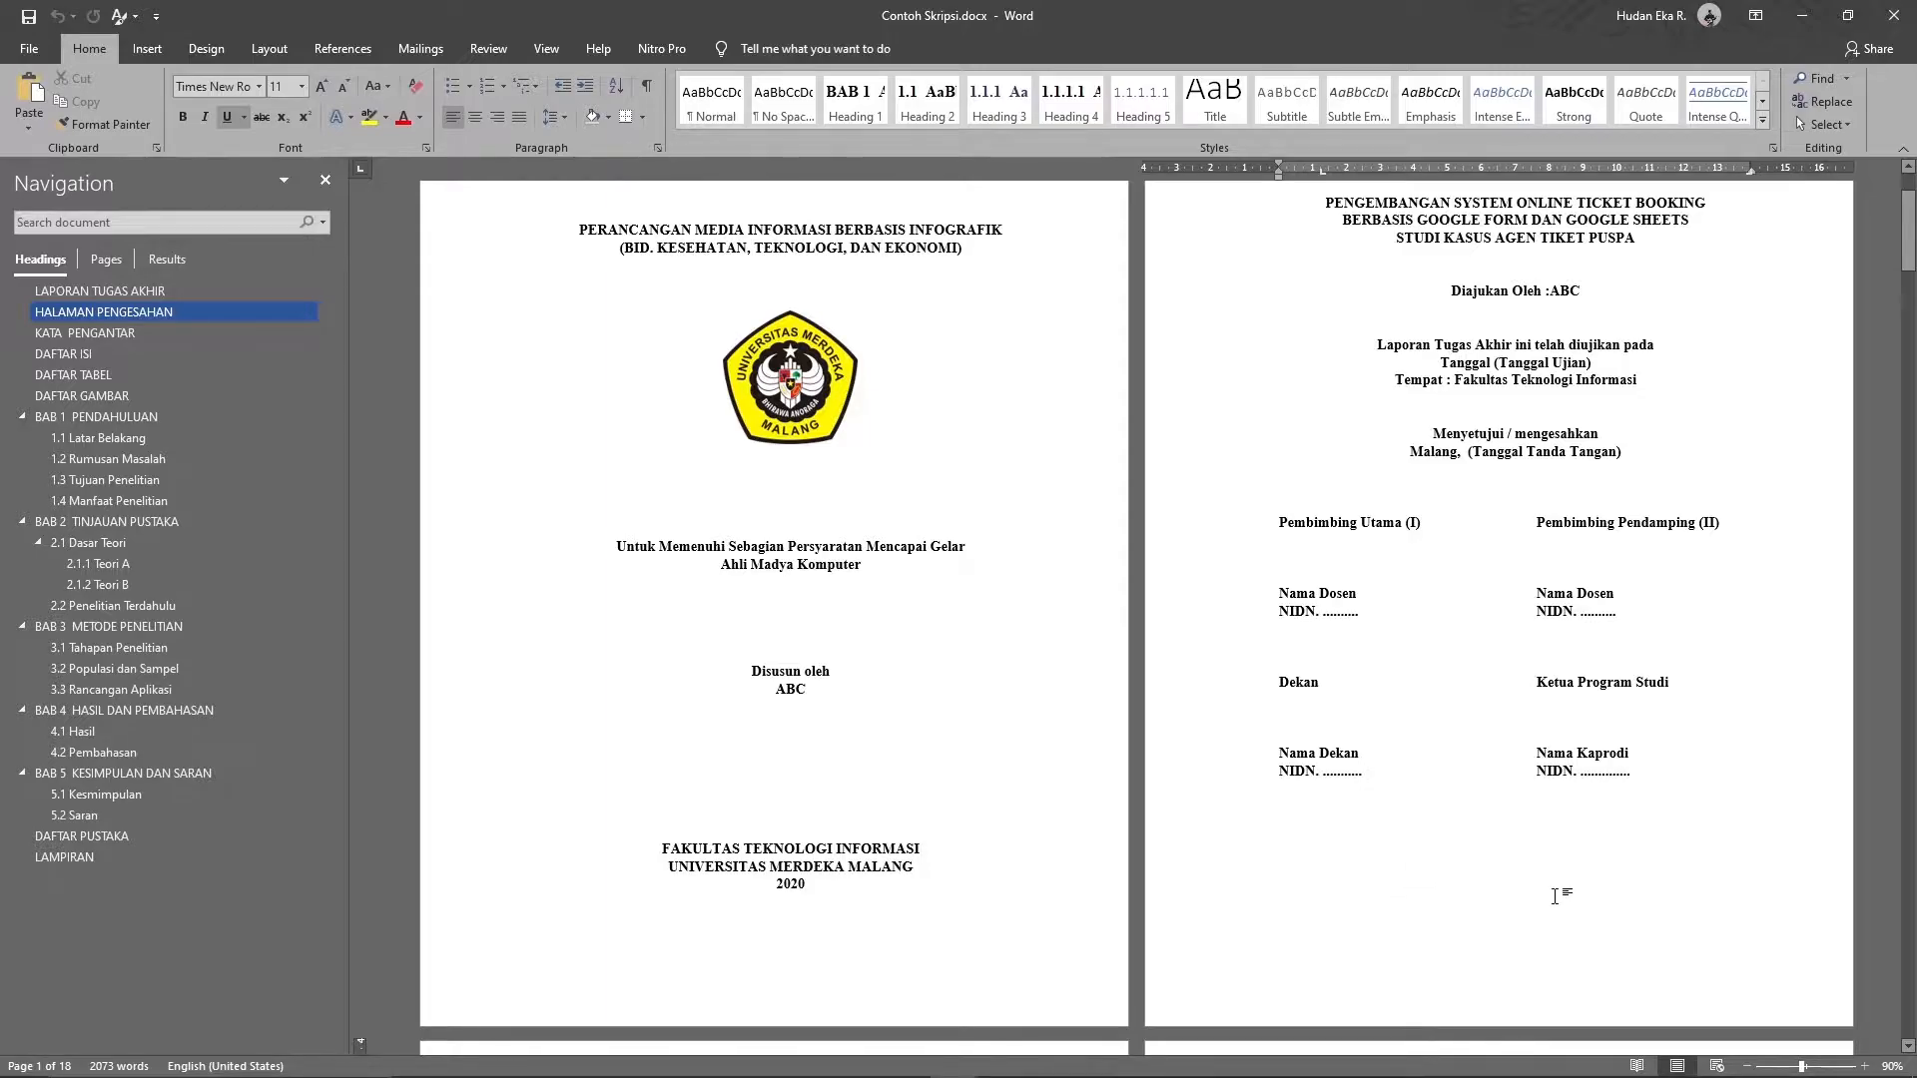
{"action": "scroll", "coordinate": [784, 542], "scroll_direction": "up", "scroll_amount": 1}
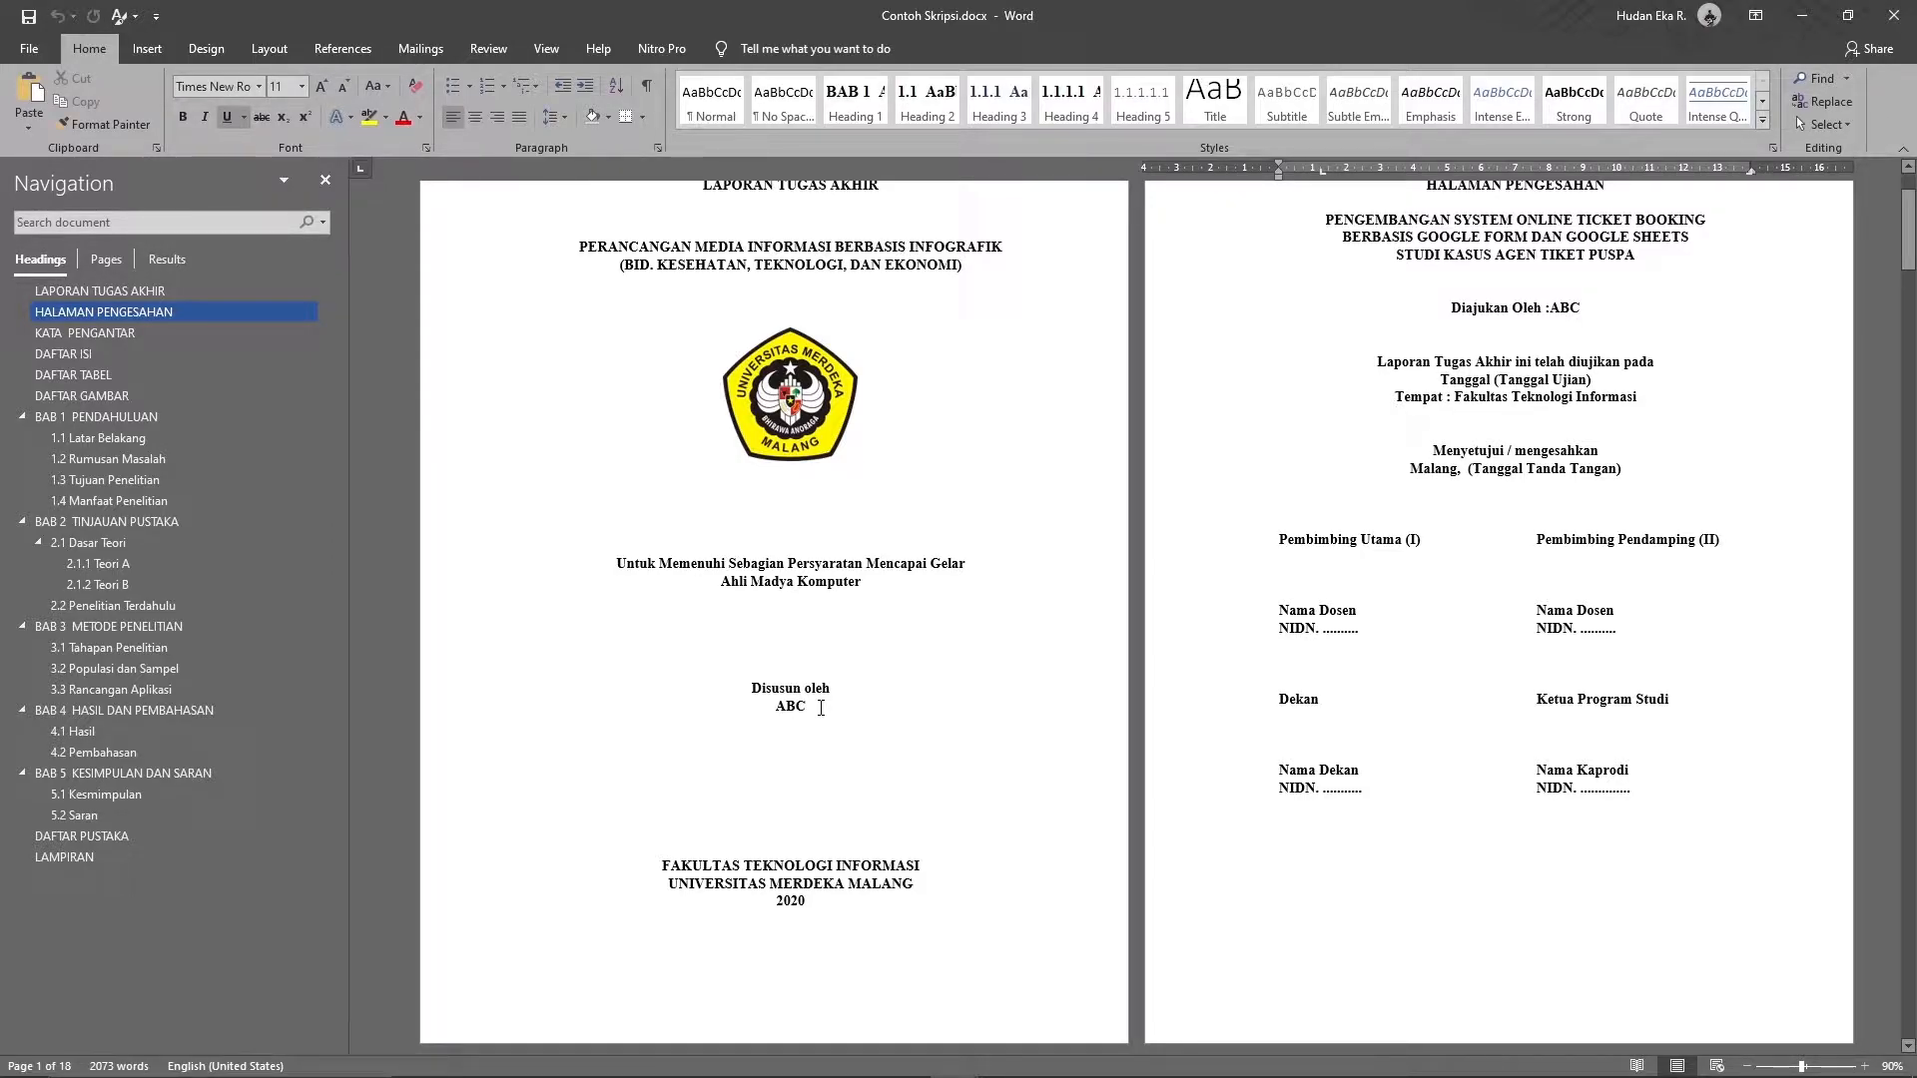
- View the pages from KATA PENGANTAR through DAFTAR GAMBAR to the first page of BAB 1 PENDAHULUAN
{"action": "scroll", "coordinate": [821, 707], "scroll_direction": "down", "scroll_amount": 5}
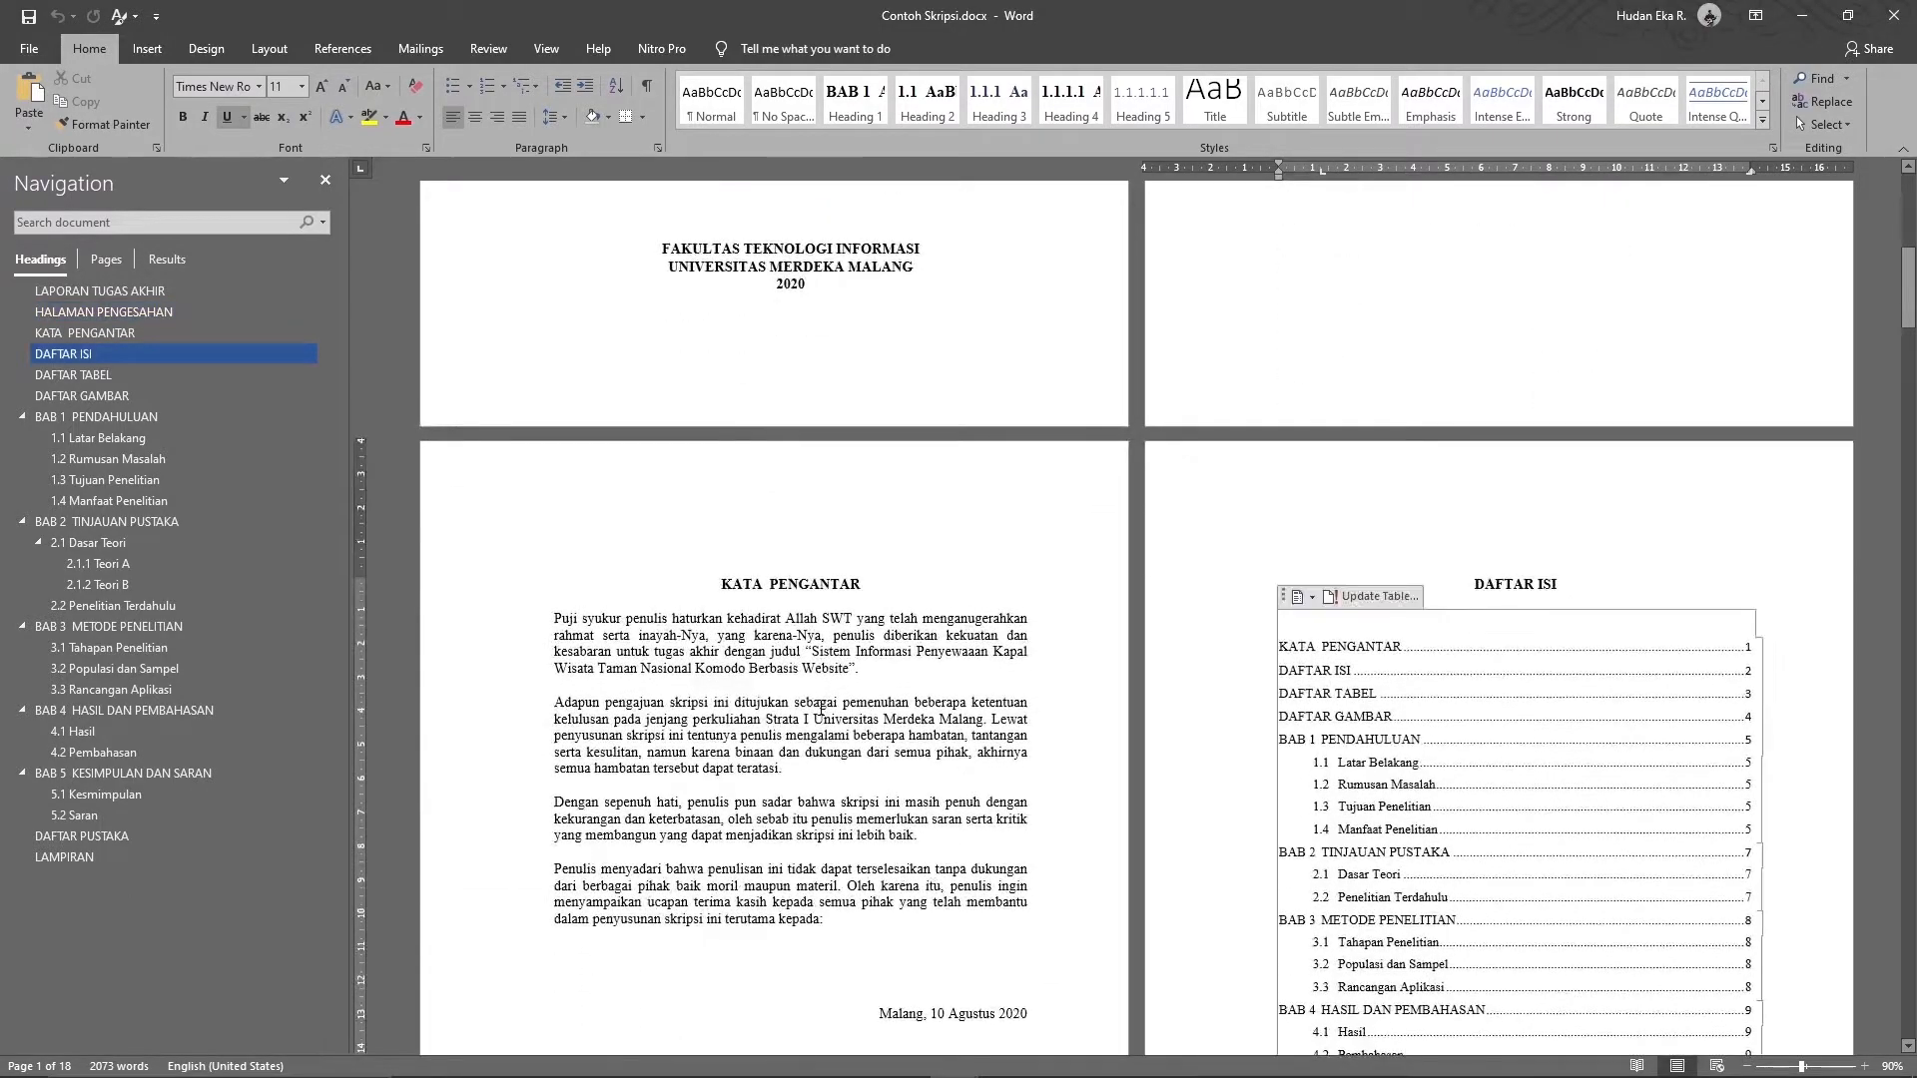
{"action": "scroll", "coordinate": [820, 707], "scroll_direction": "down", "scroll_amount": 10}
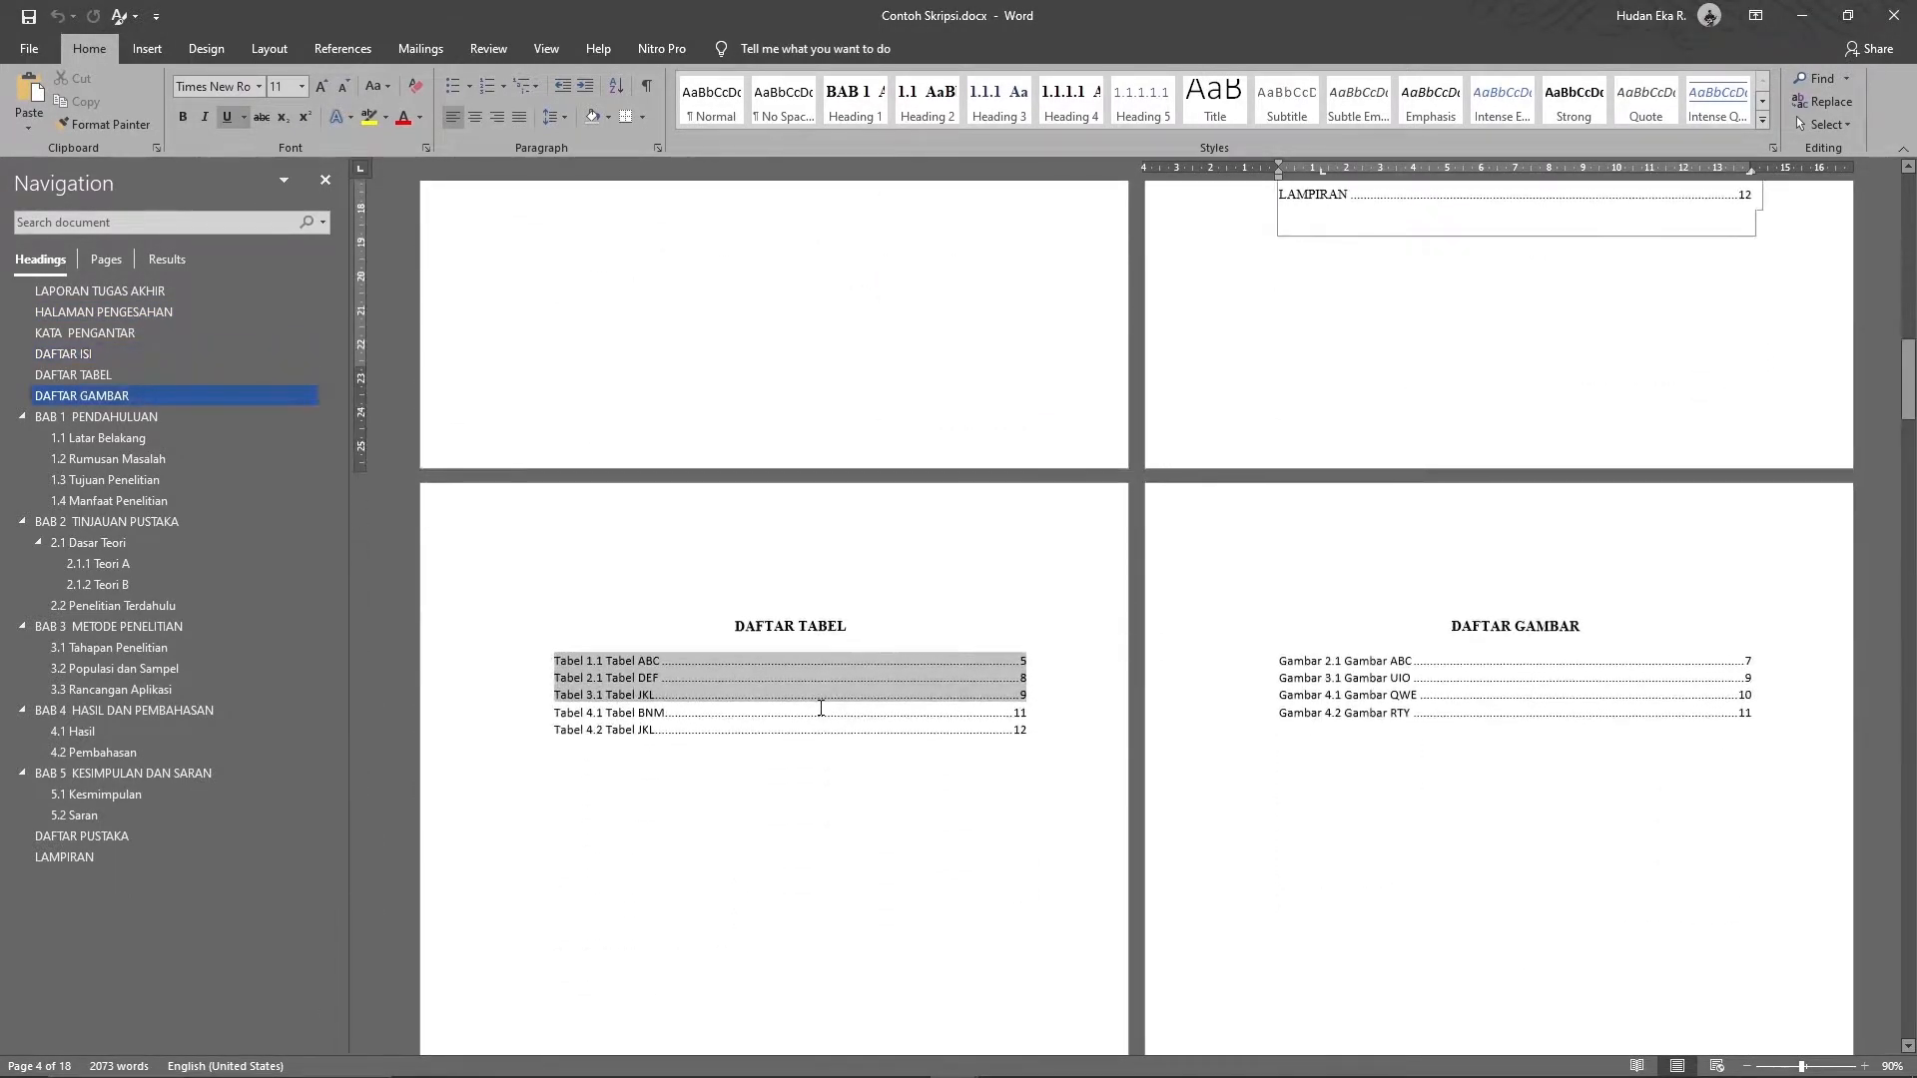
{"action": "scroll", "coordinate": [820, 707], "scroll_direction": "down", "scroll_amount": 8}
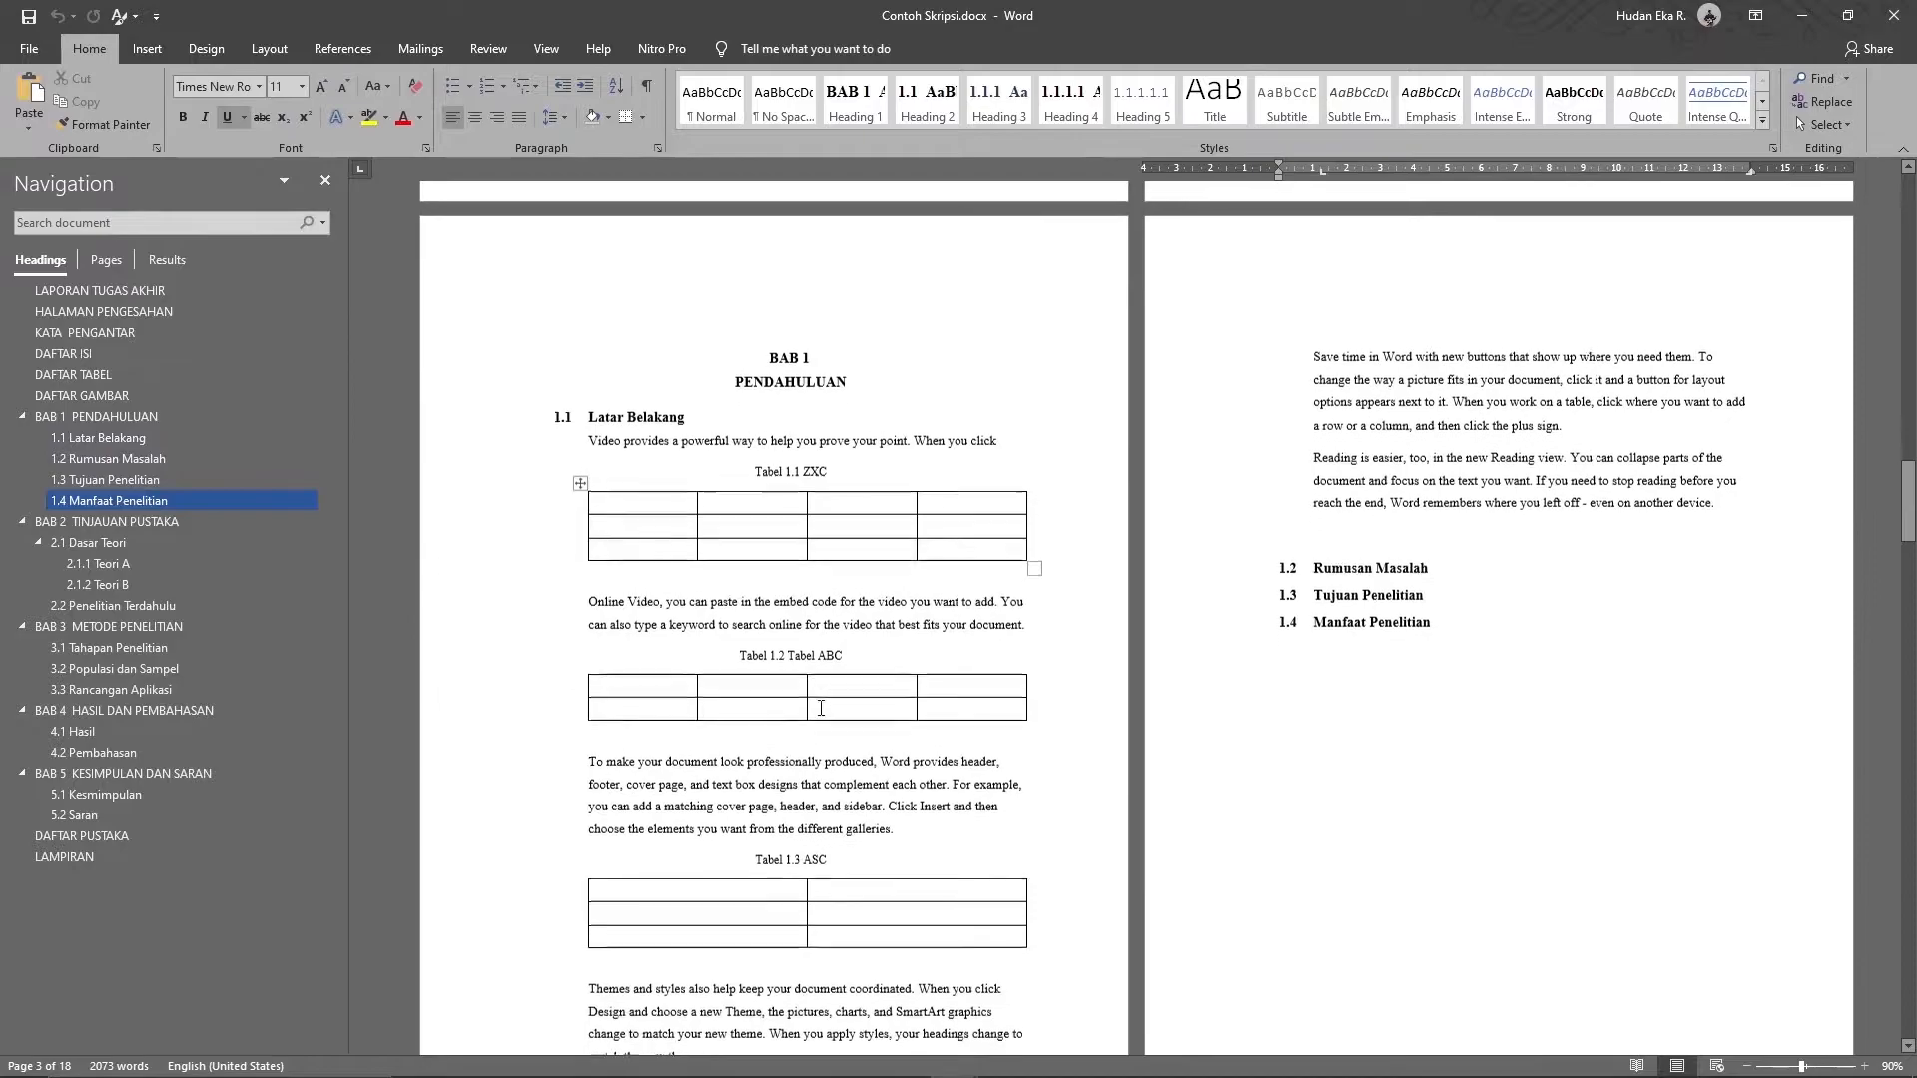
- Examine both BAB 1 PENDAHULUAN pages and the opening pages of BAB 2 TINJAUAN PUSTAKA for page number placement
{"action": "scroll", "coordinate": [821, 707], "scroll_direction": "down", "scroll_amount": 1}
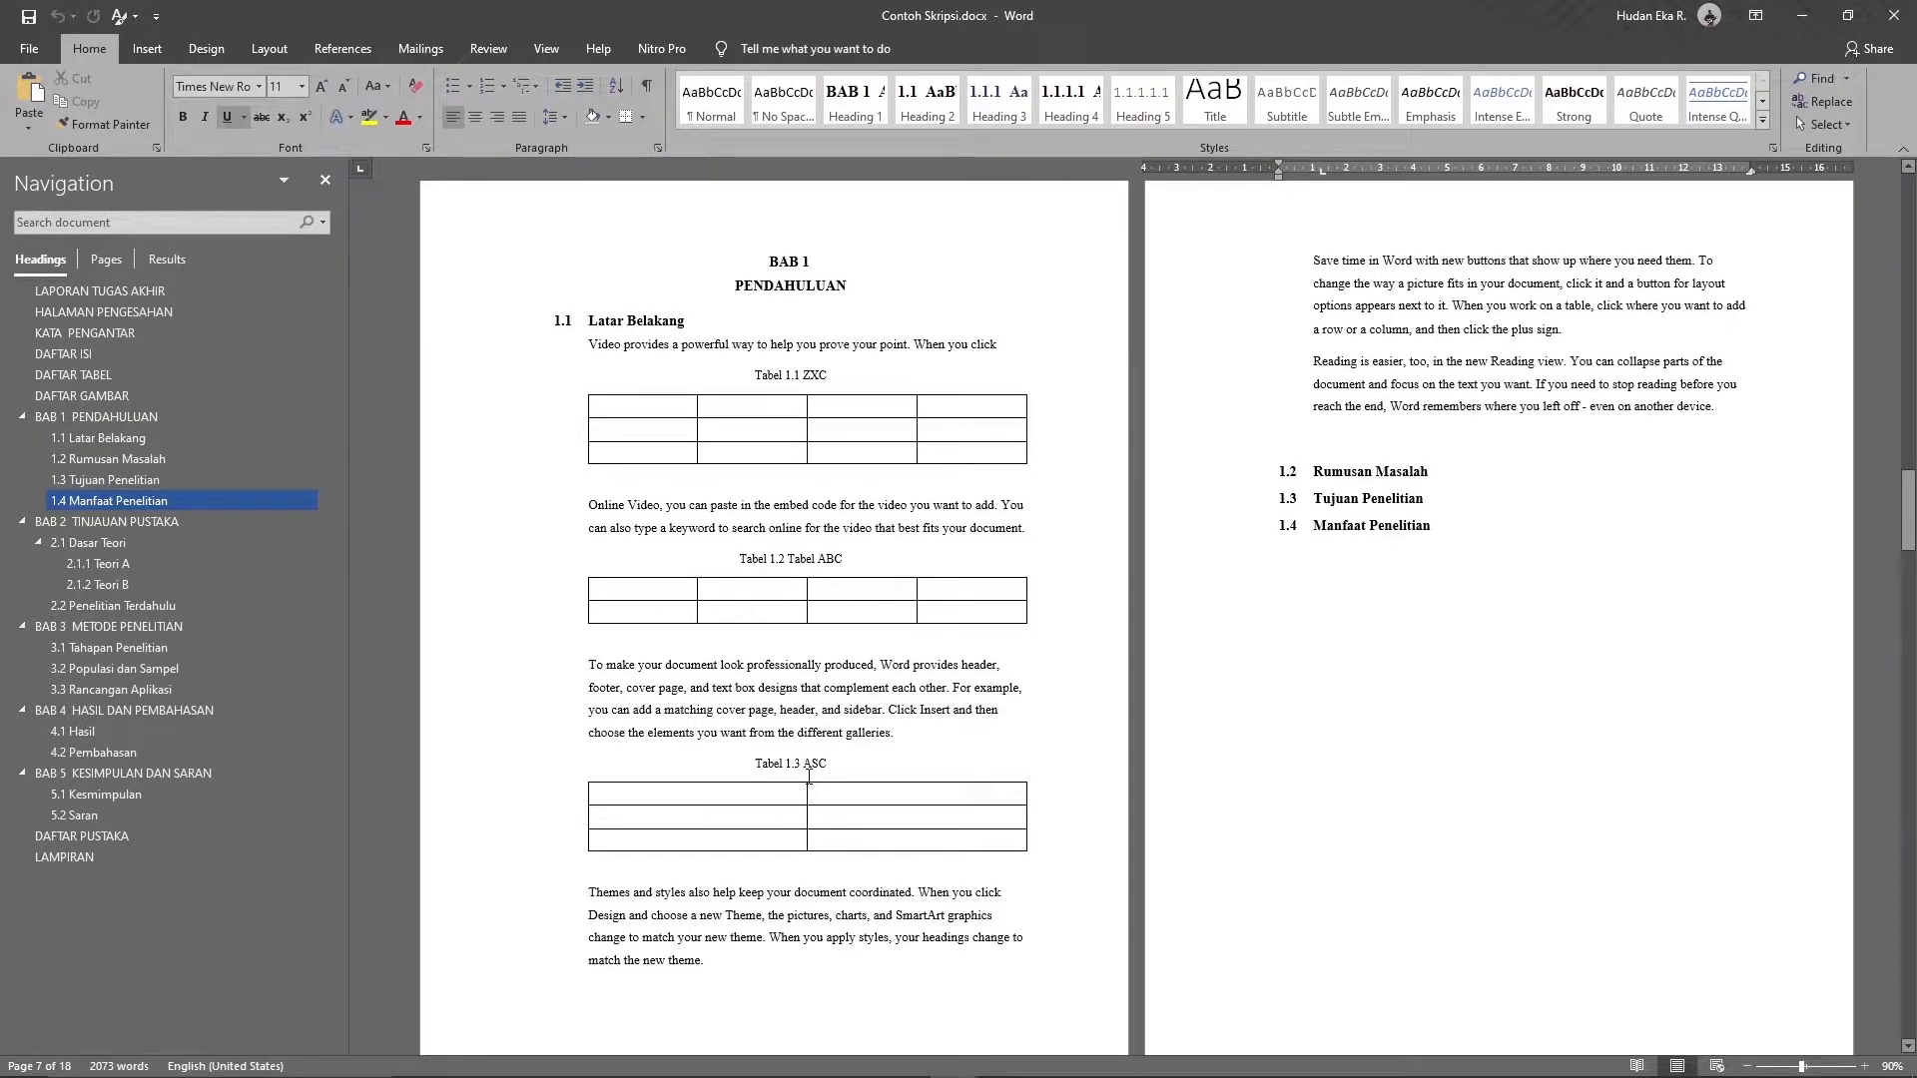
{"action": "scroll", "coordinate": [809, 777], "scroll_direction": "down", "scroll_amount": 1}
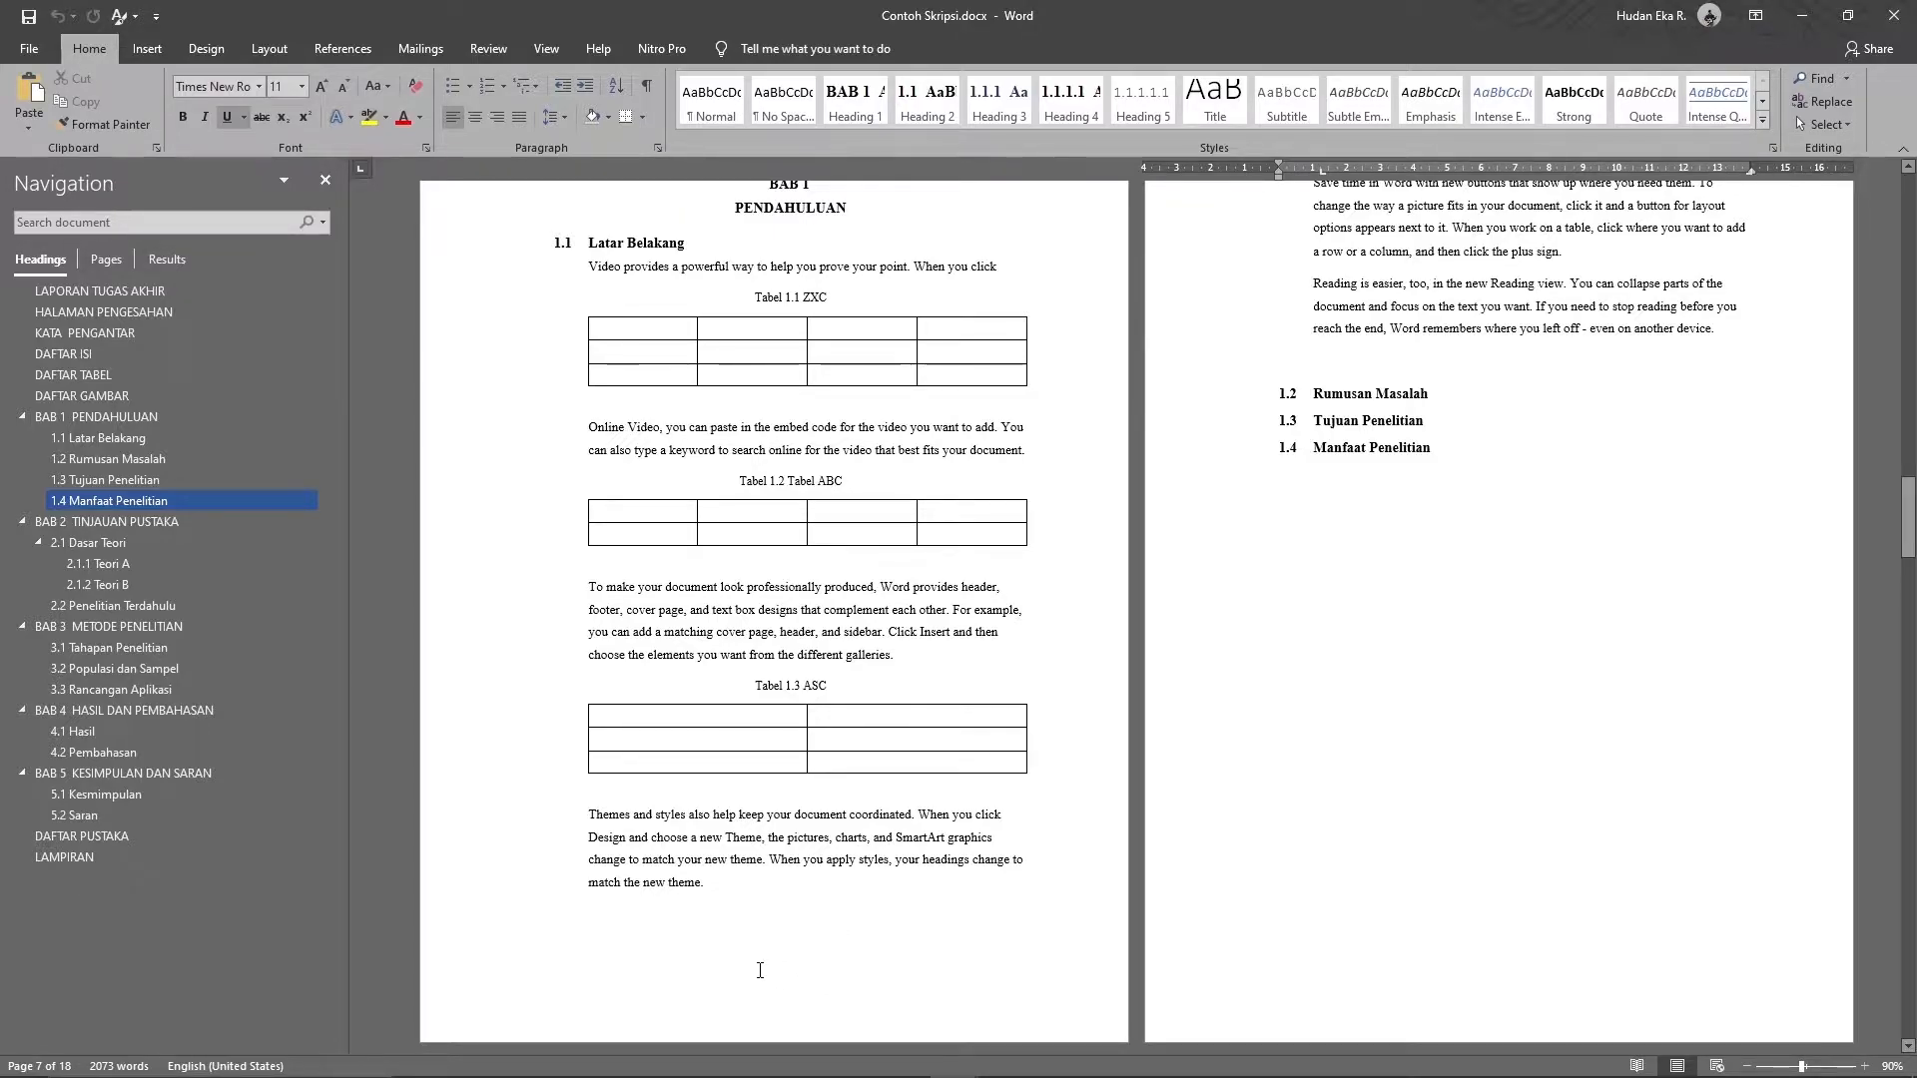
{"action": "scroll", "coordinate": [760, 969], "scroll_direction": "up", "scroll_amount": 1}
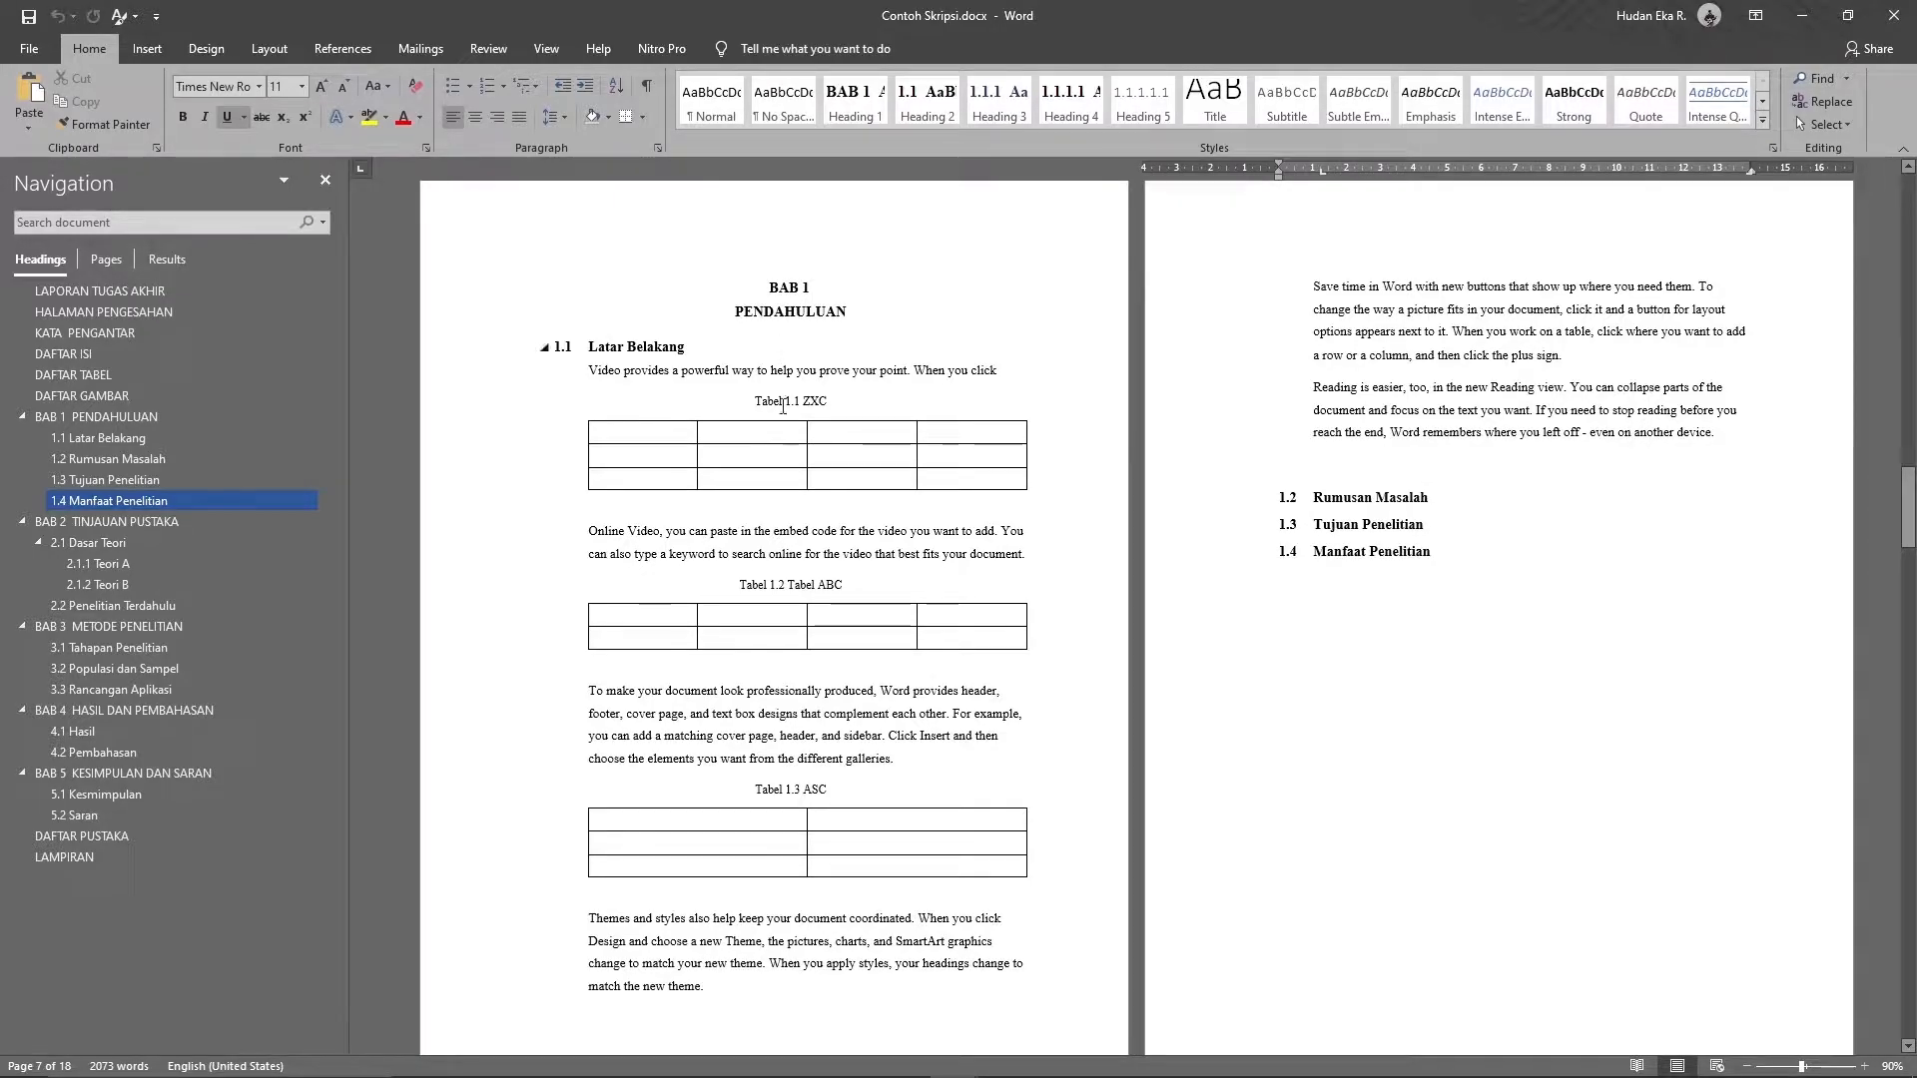
{"action": "scroll", "coordinate": [801, 908], "scroll_direction": "down", "scroll_amount": 3}
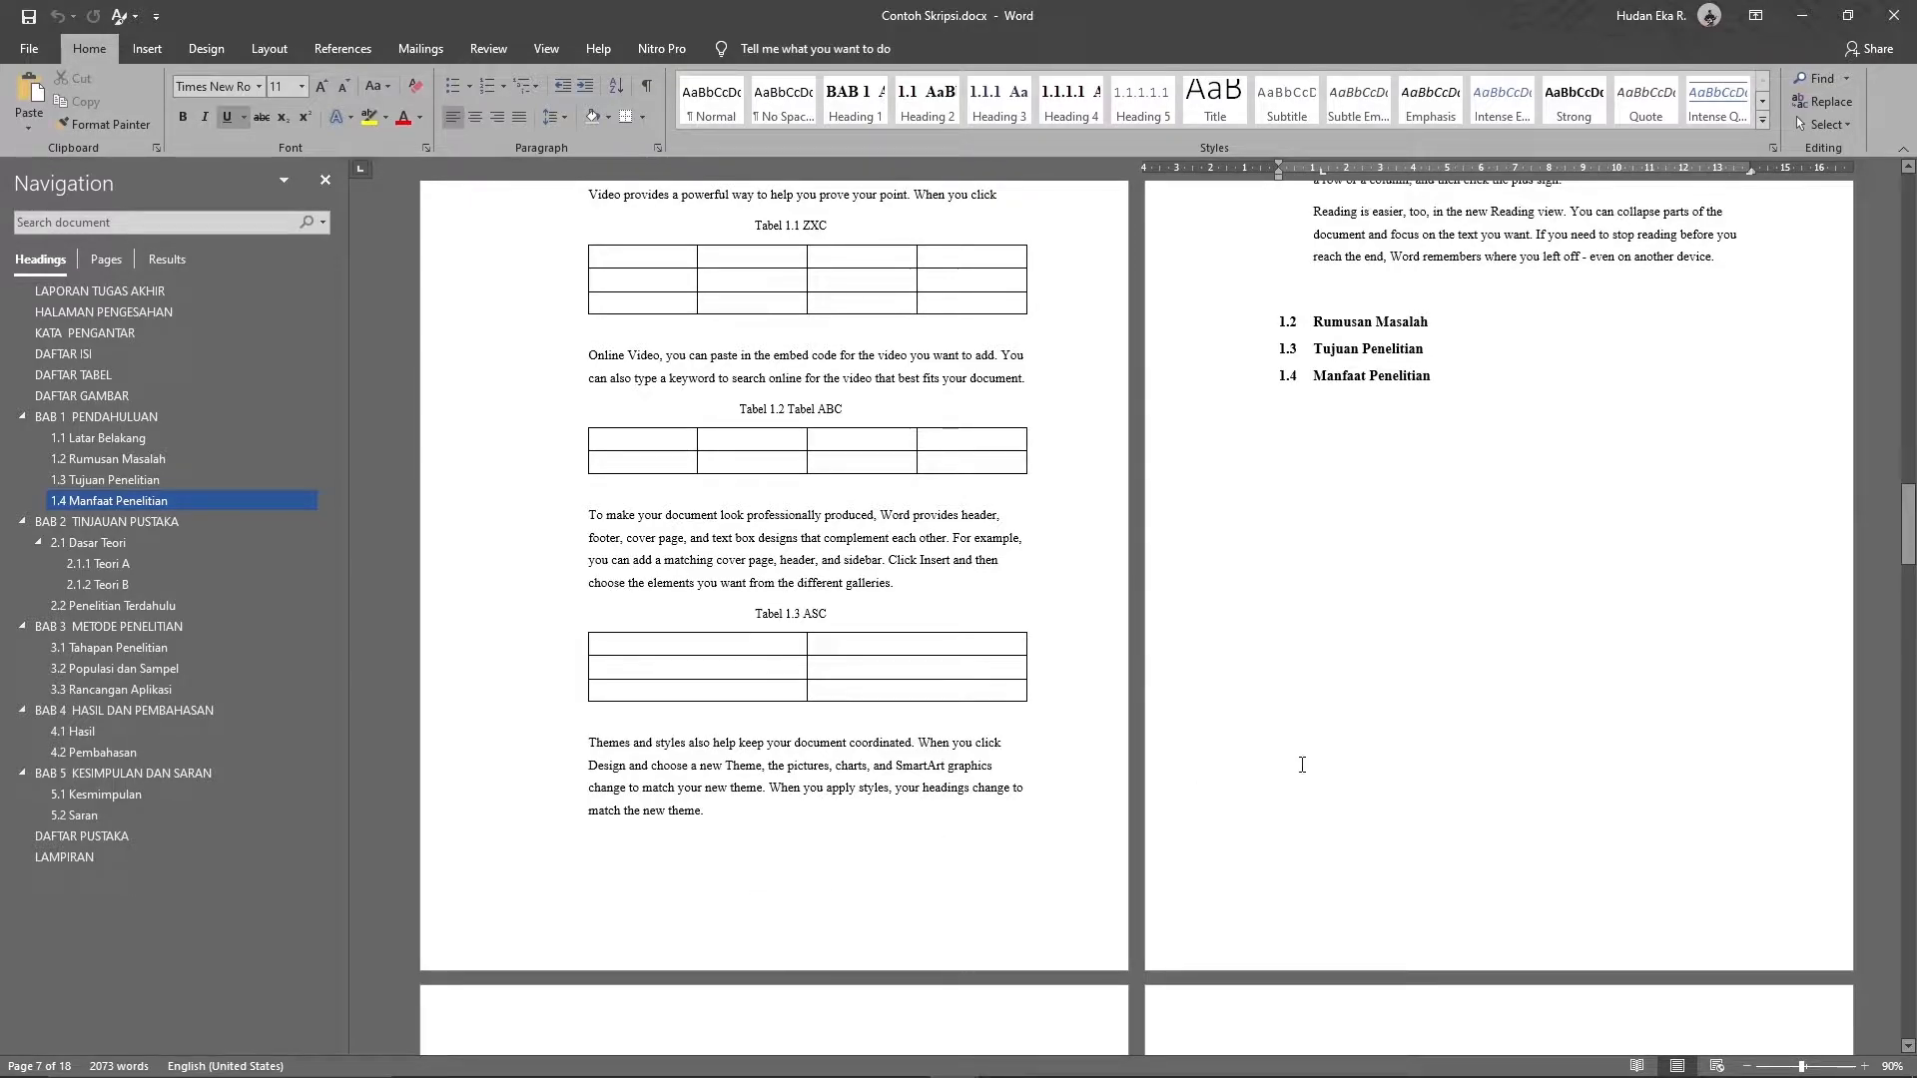
{"action": "scroll", "coordinate": [1303, 765], "scroll_direction": "up", "scroll_amount": 3}
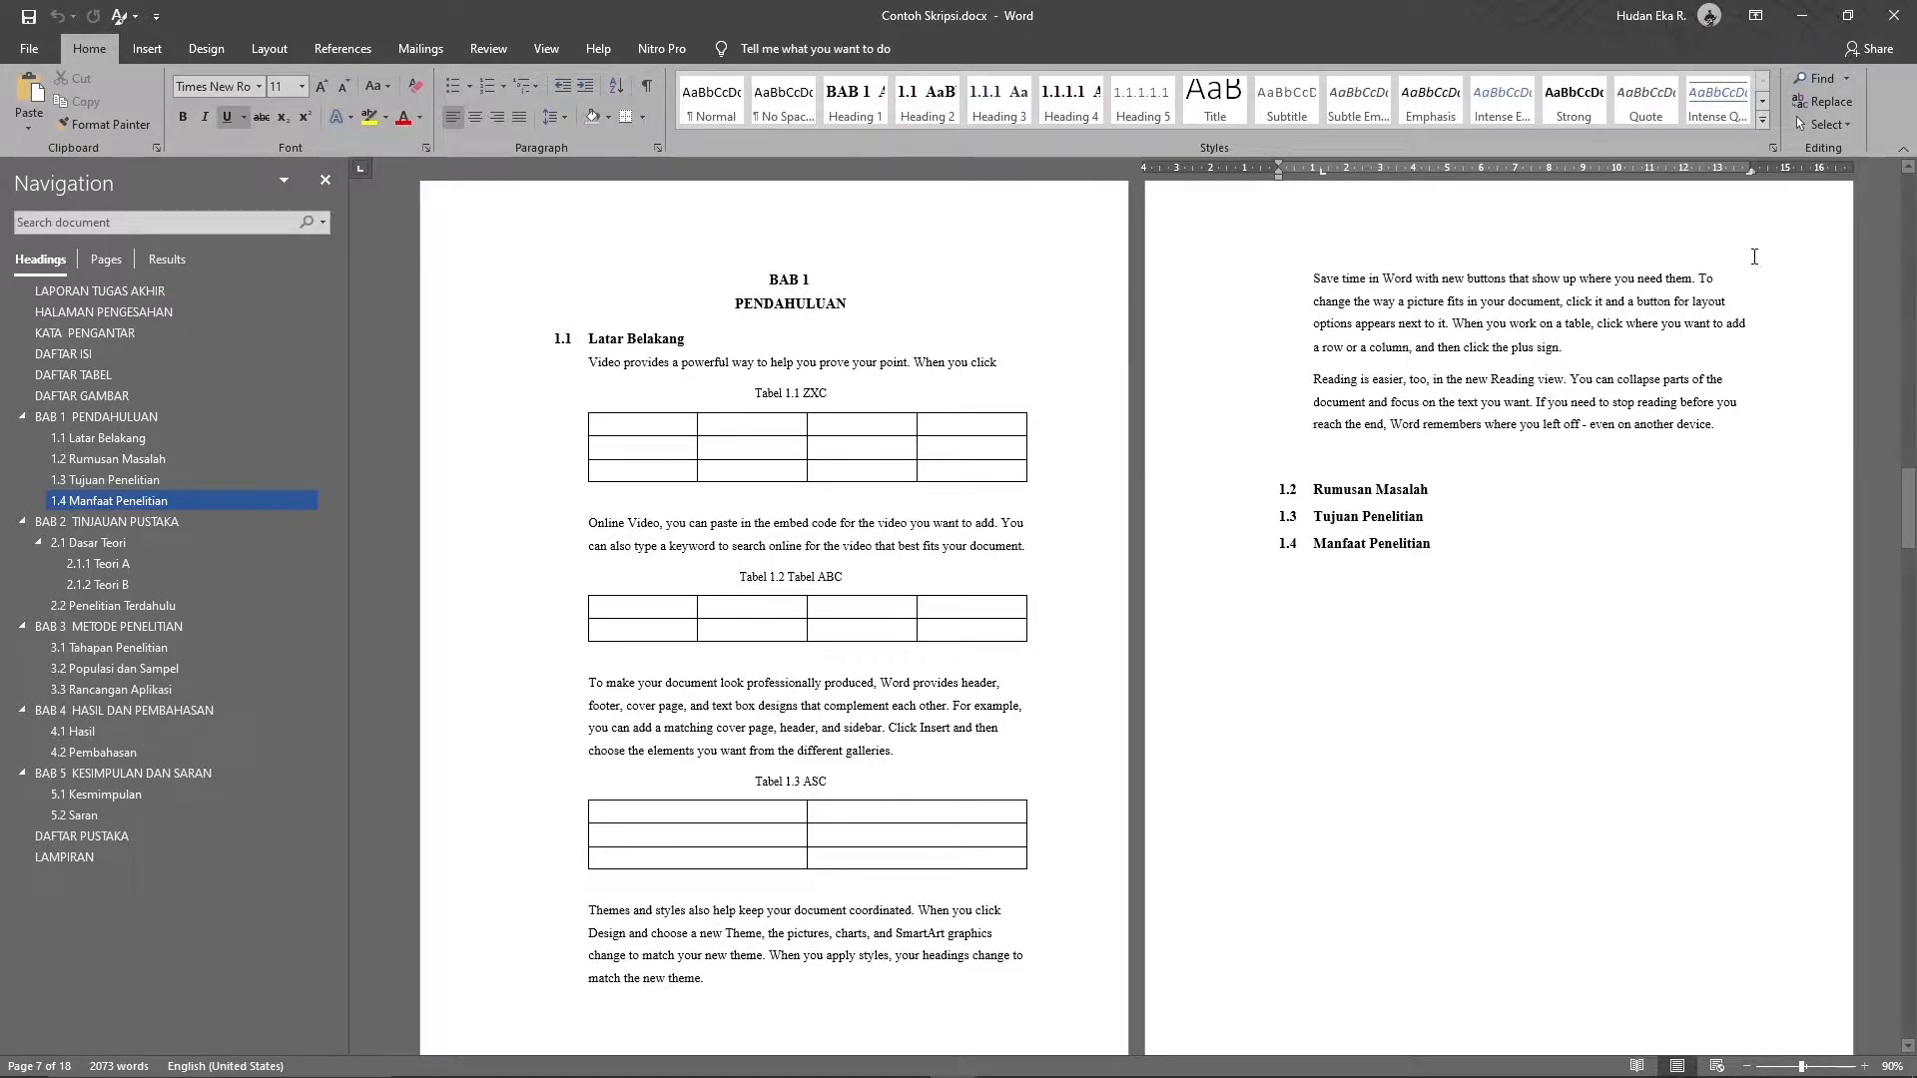
{"action": "scroll", "coordinate": [1606, 528], "scroll_direction": "down", "scroll_amount": 3}
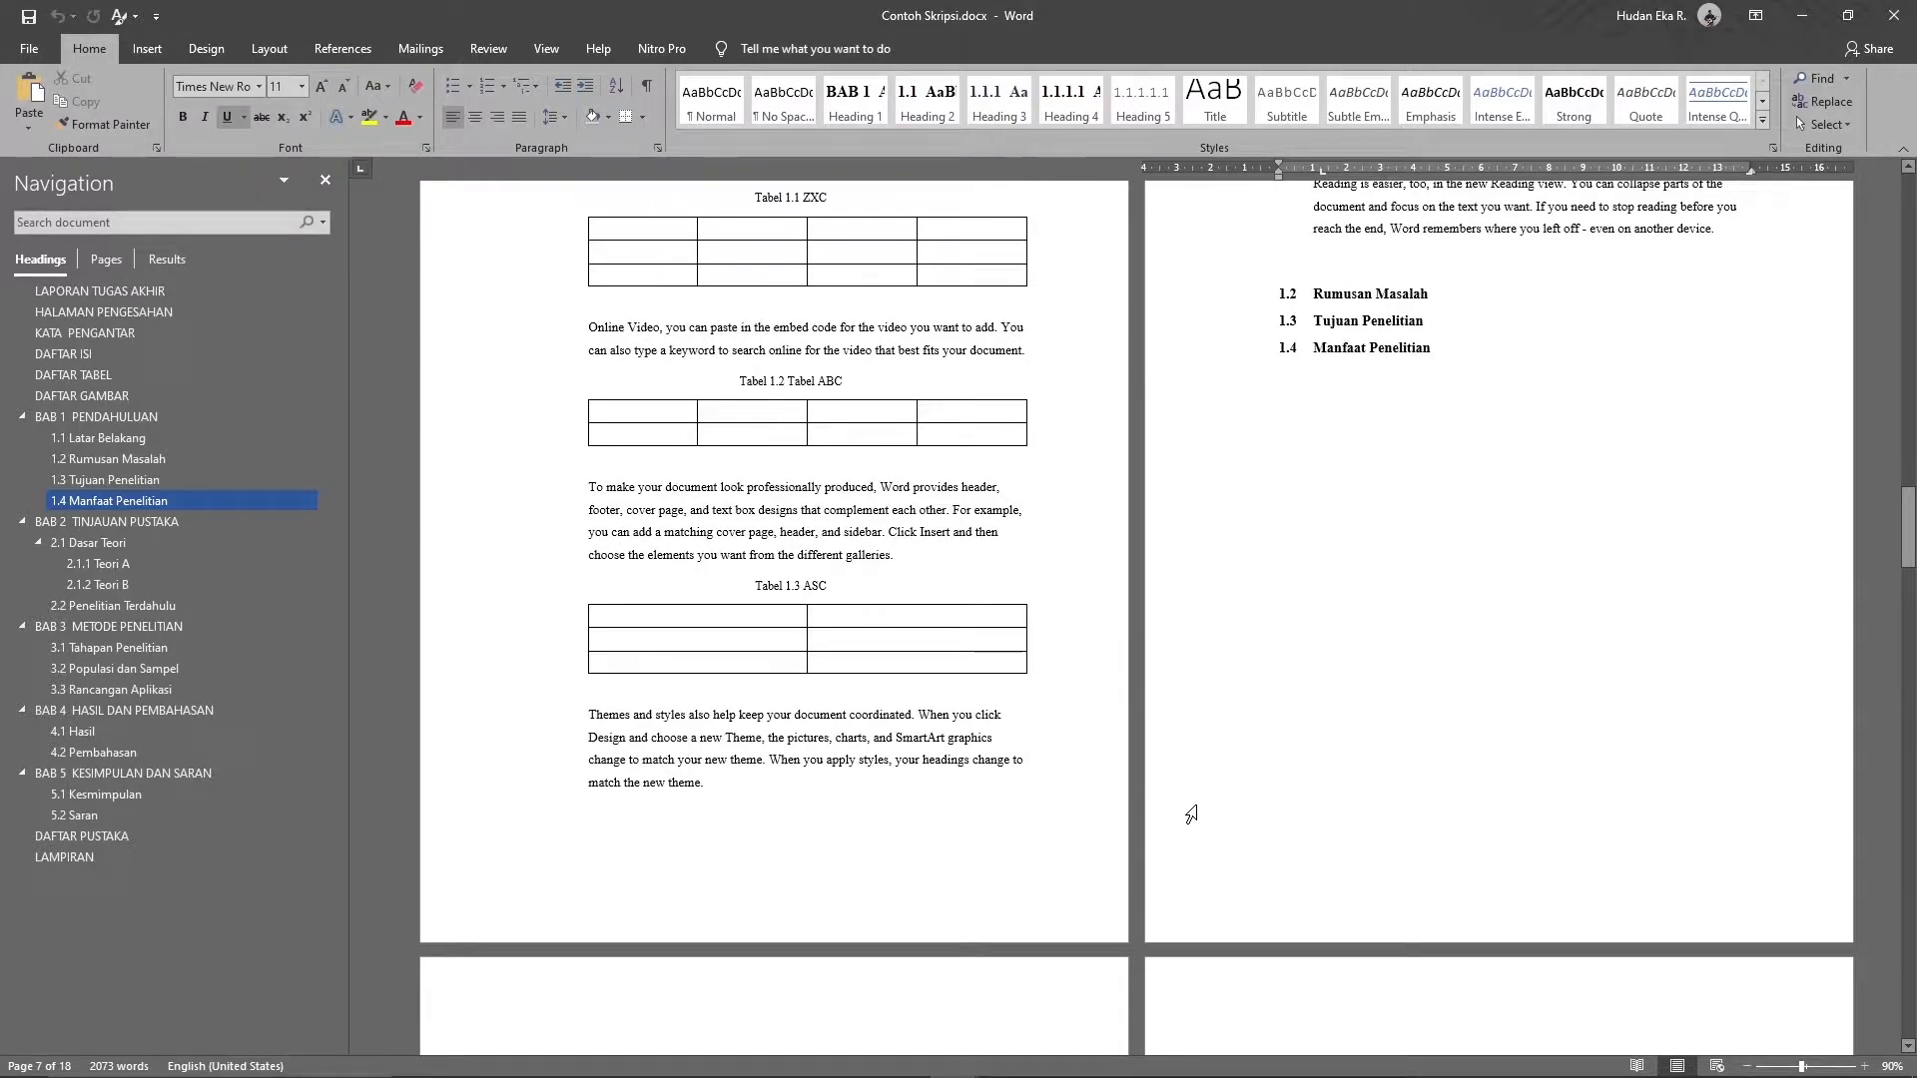
{"action": "scroll", "coordinate": [777, 609], "scroll_direction": "up", "scroll_amount": 3}
{"action": "scroll", "coordinate": [777, 609], "scroll_direction": "down", "scroll_amount": 15}
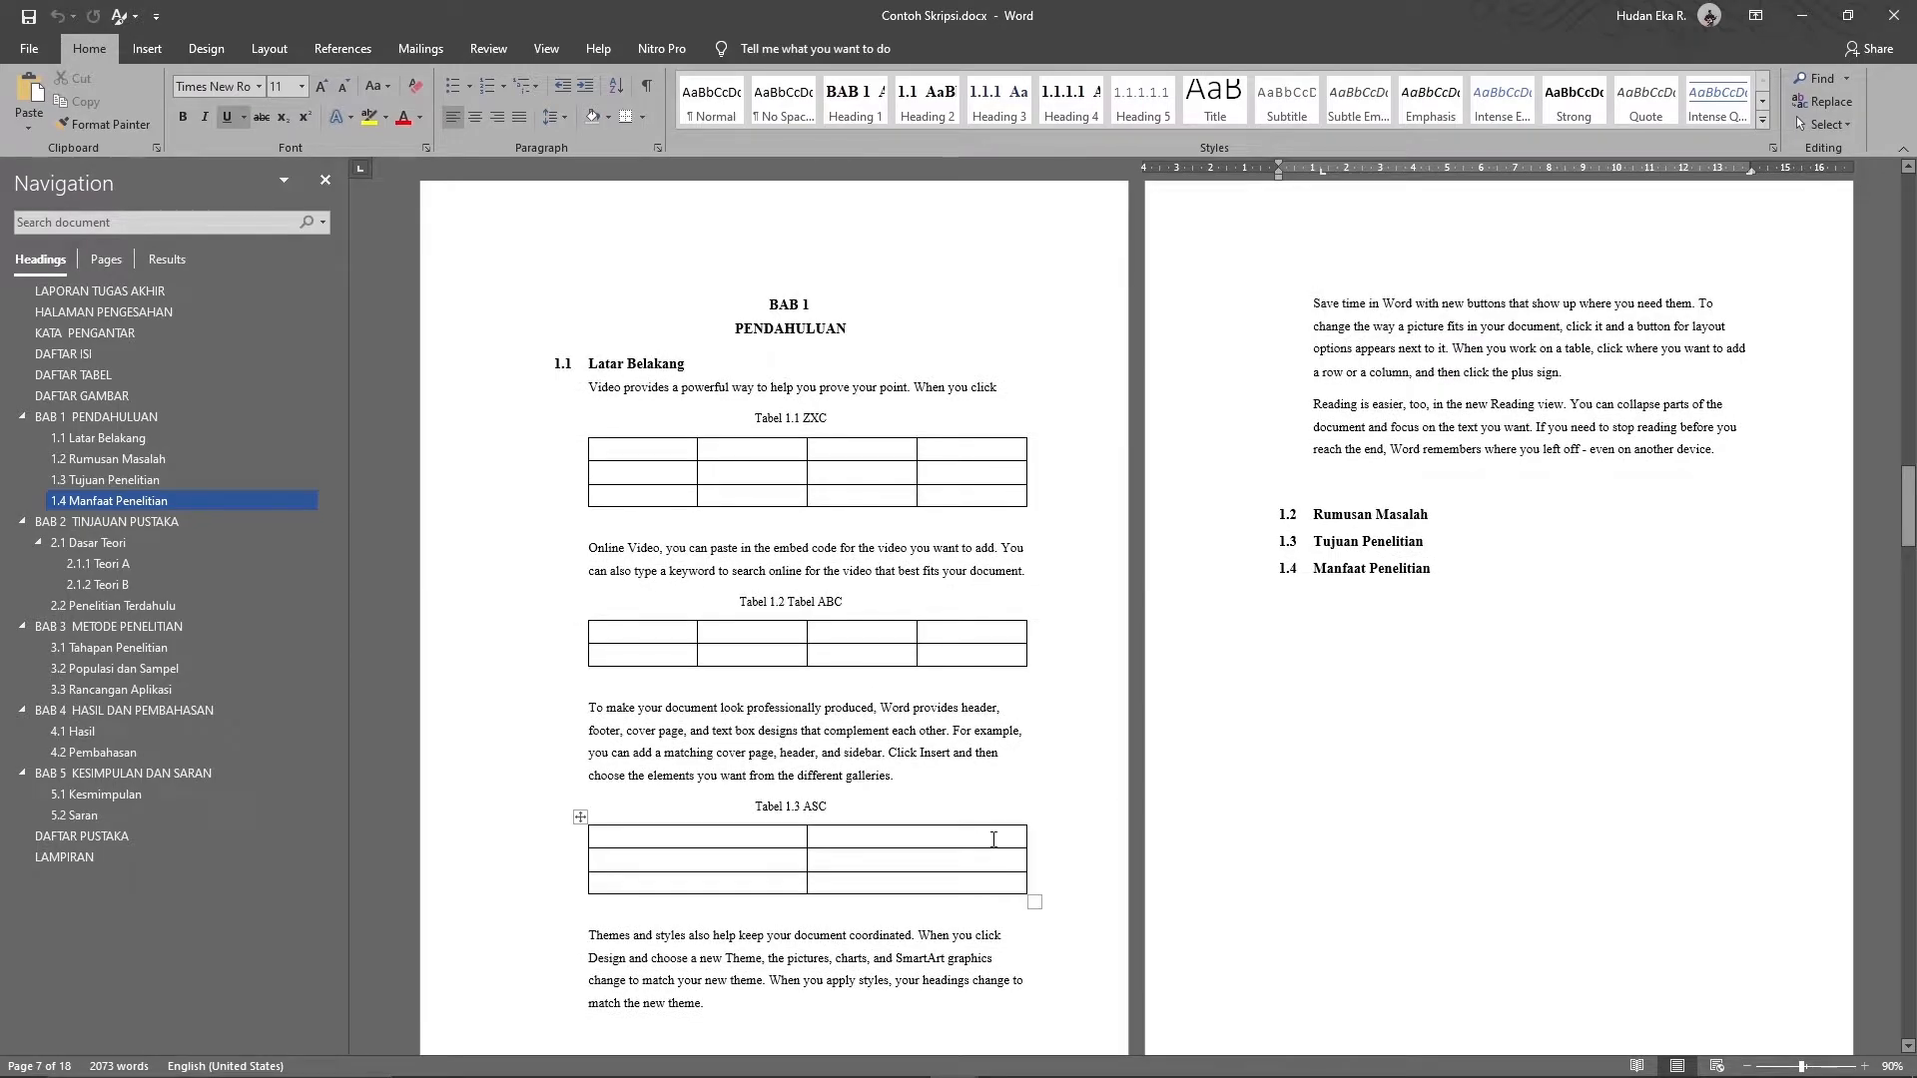
{"action": "scroll", "coordinate": [994, 839], "scroll_direction": "up", "scroll_amount": 8}
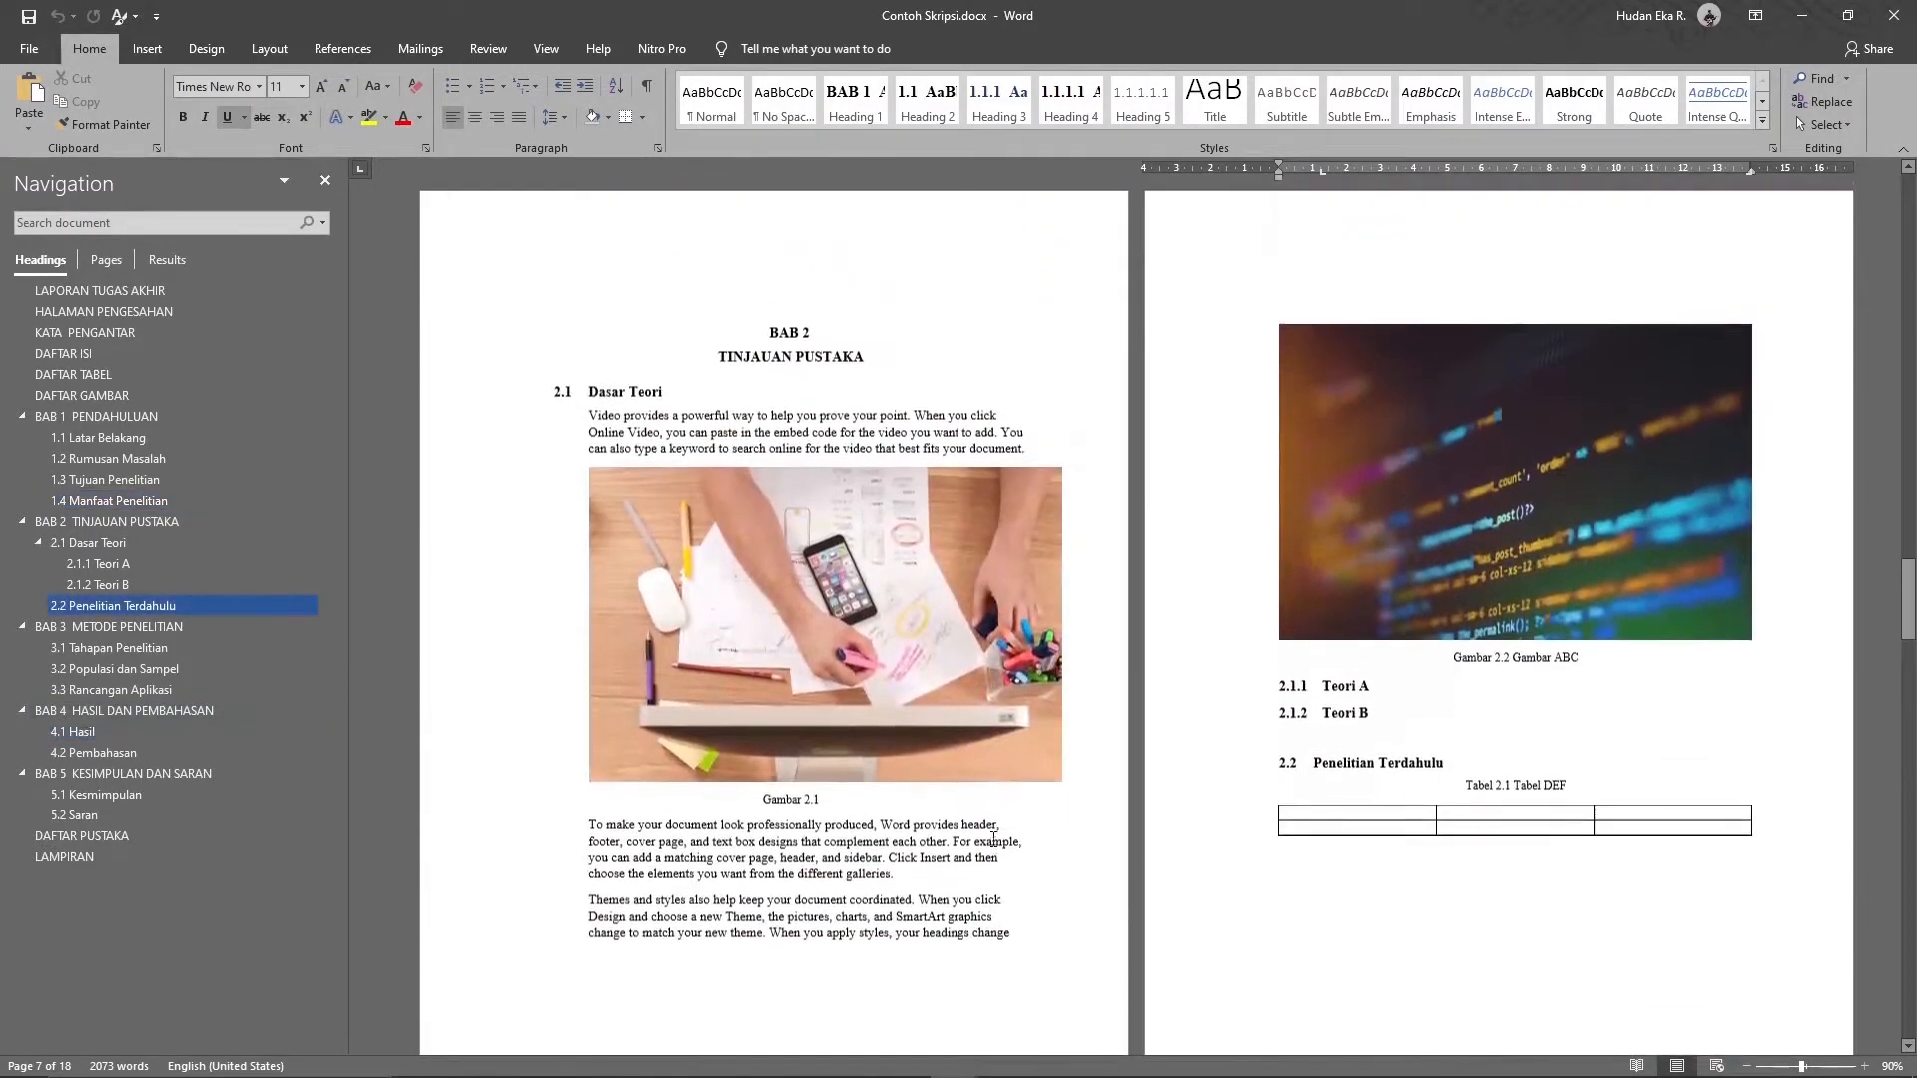
{"action": "scroll", "coordinate": [848, 652], "scroll_direction": "up", "scroll_amount": 3}
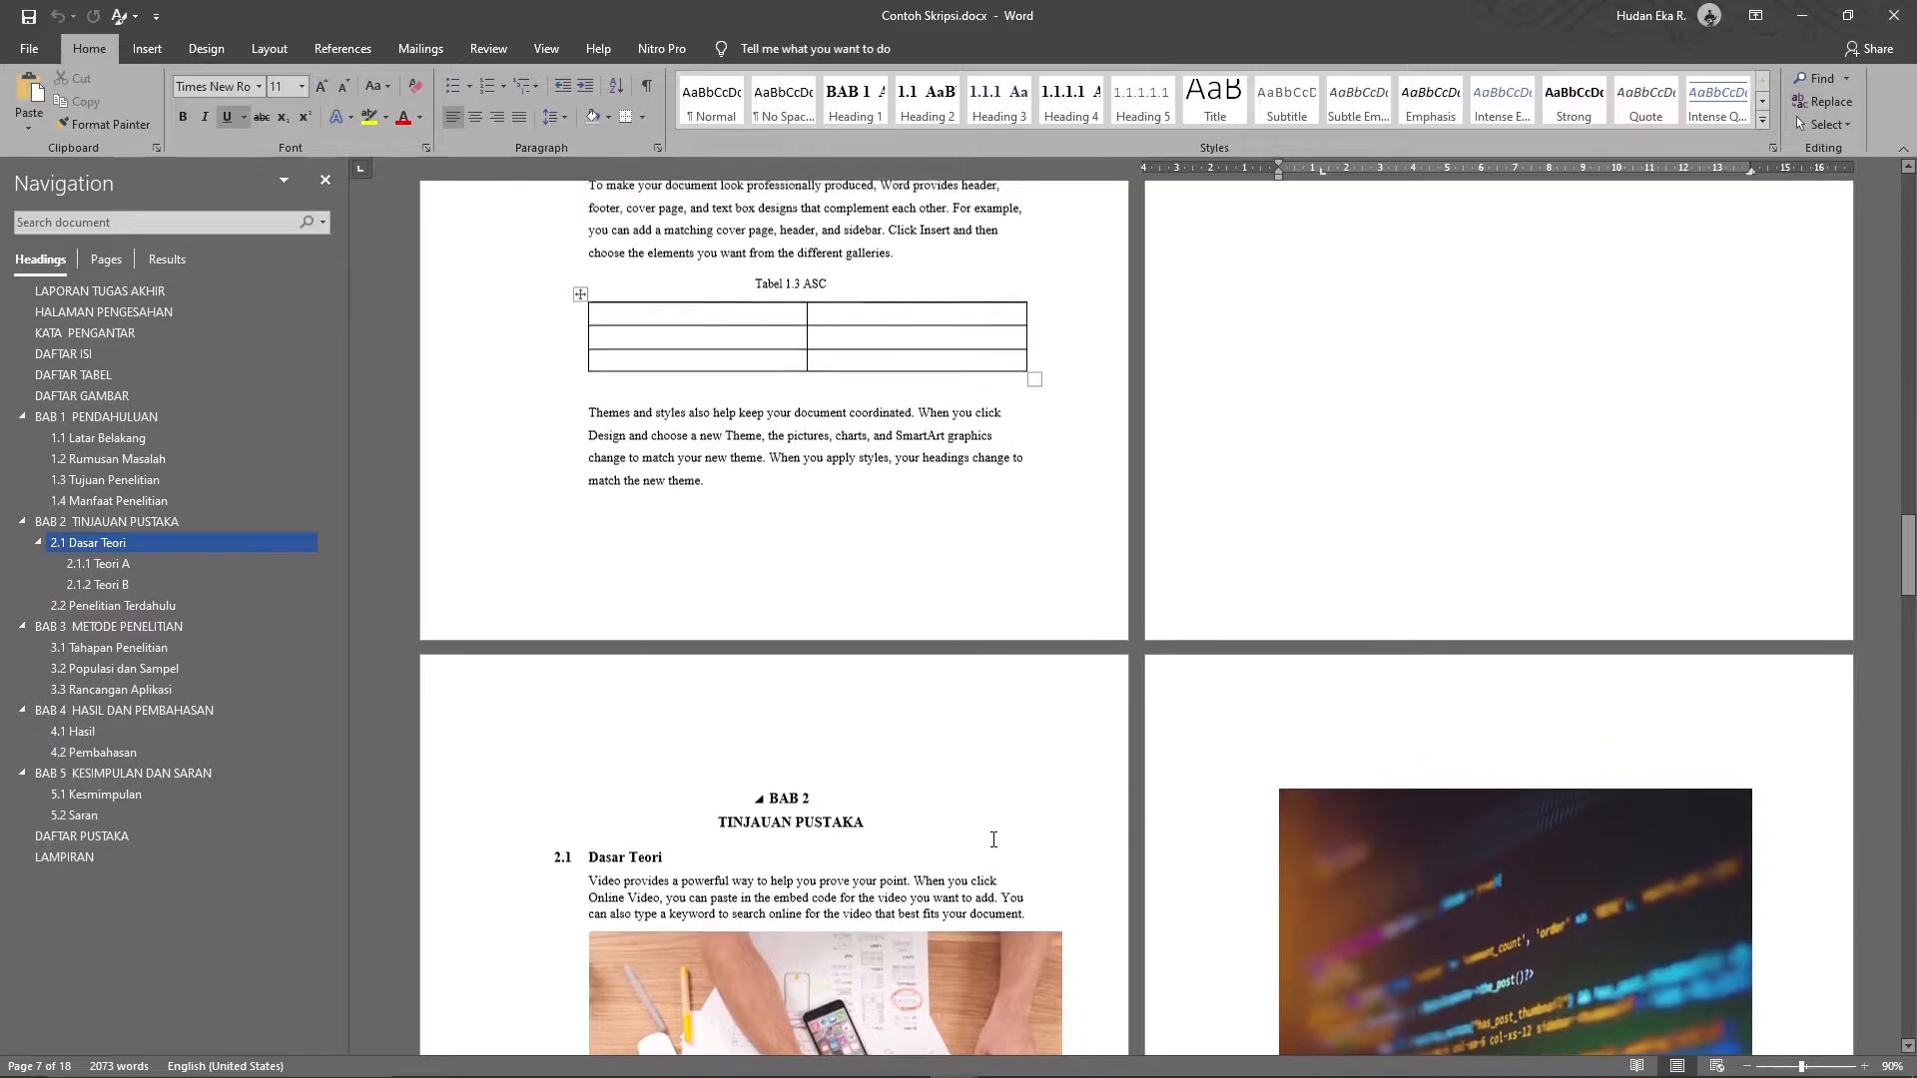
{"action": "scroll", "coordinate": [848, 652], "scroll_direction": "up", "scroll_amount": 6}
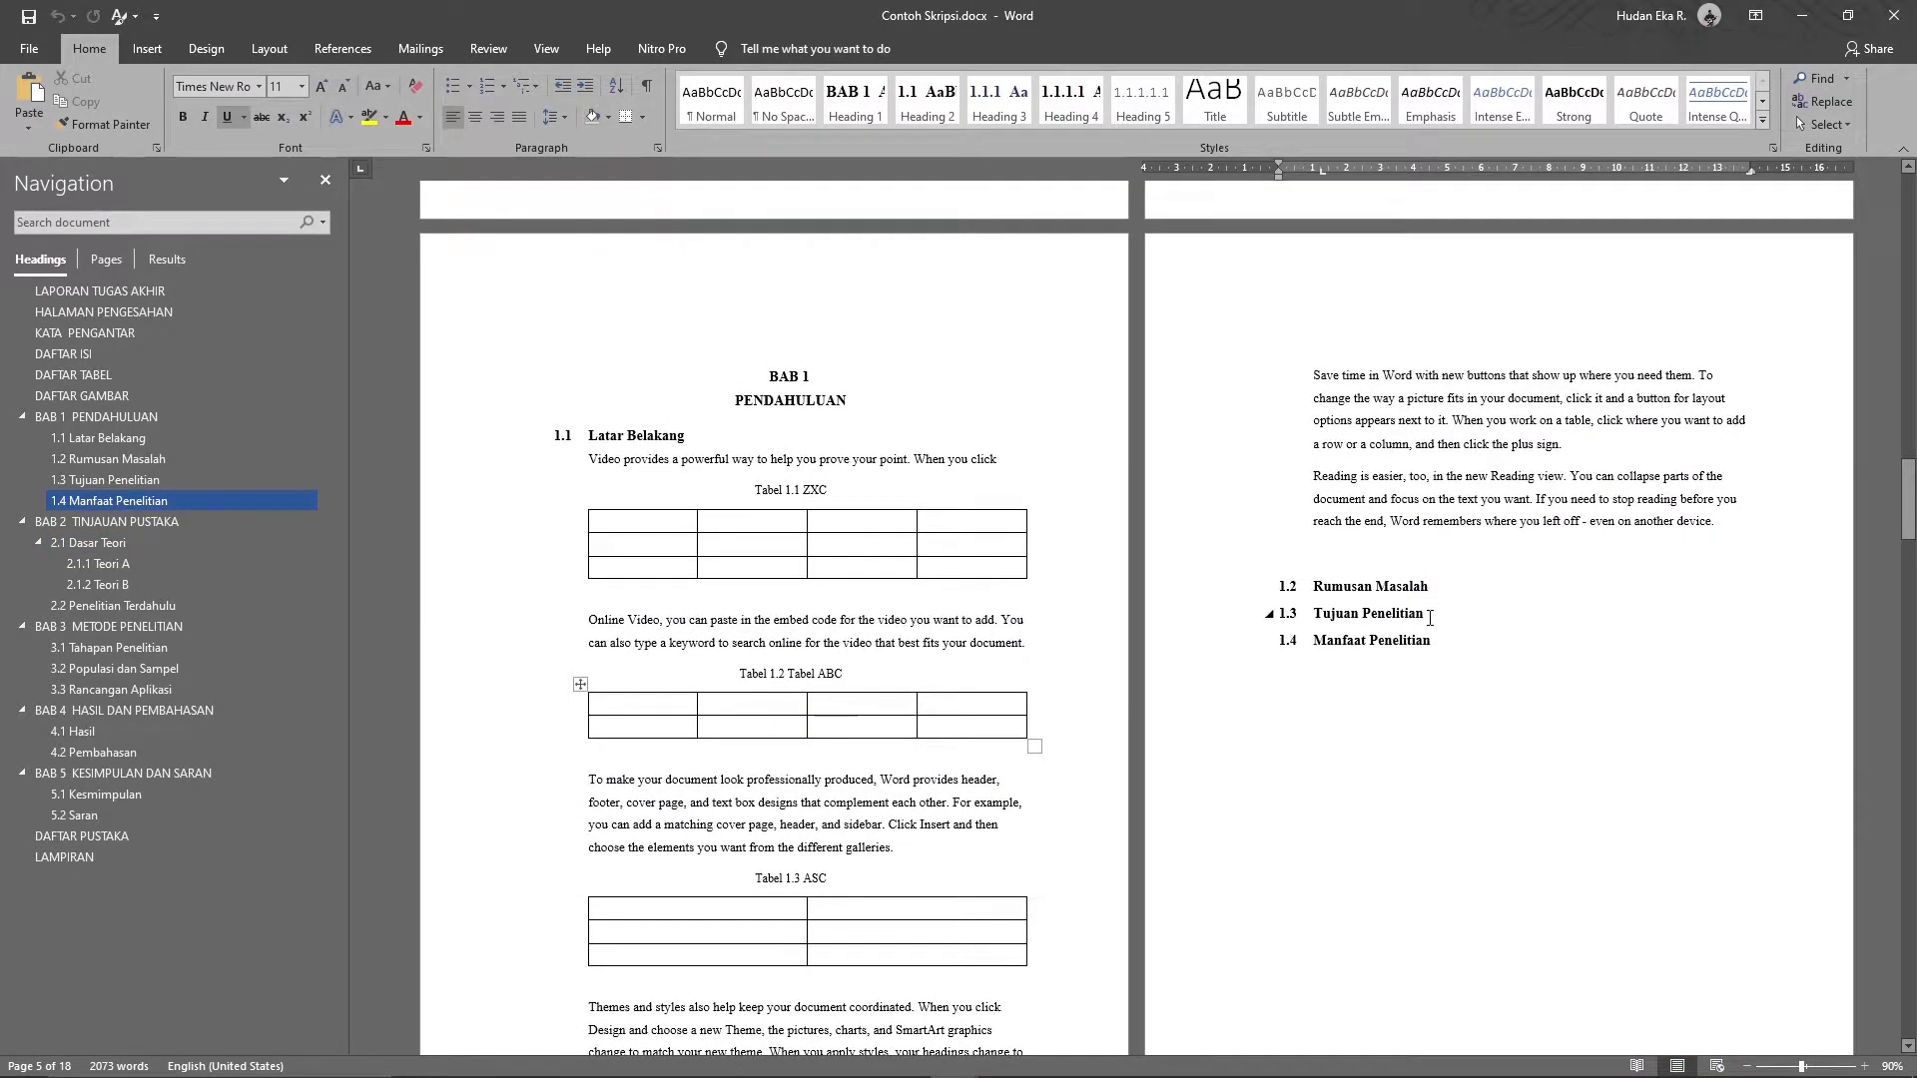
- Open the cover page's header area to inspect it, and return to the body text
{"action": "scroll", "coordinate": [1430, 618], "scroll_direction": "up", "scroll_amount": 20}
{"action": "scroll", "coordinate": [1430, 618], "scroll_direction": "up", "scroll_amount": 10}
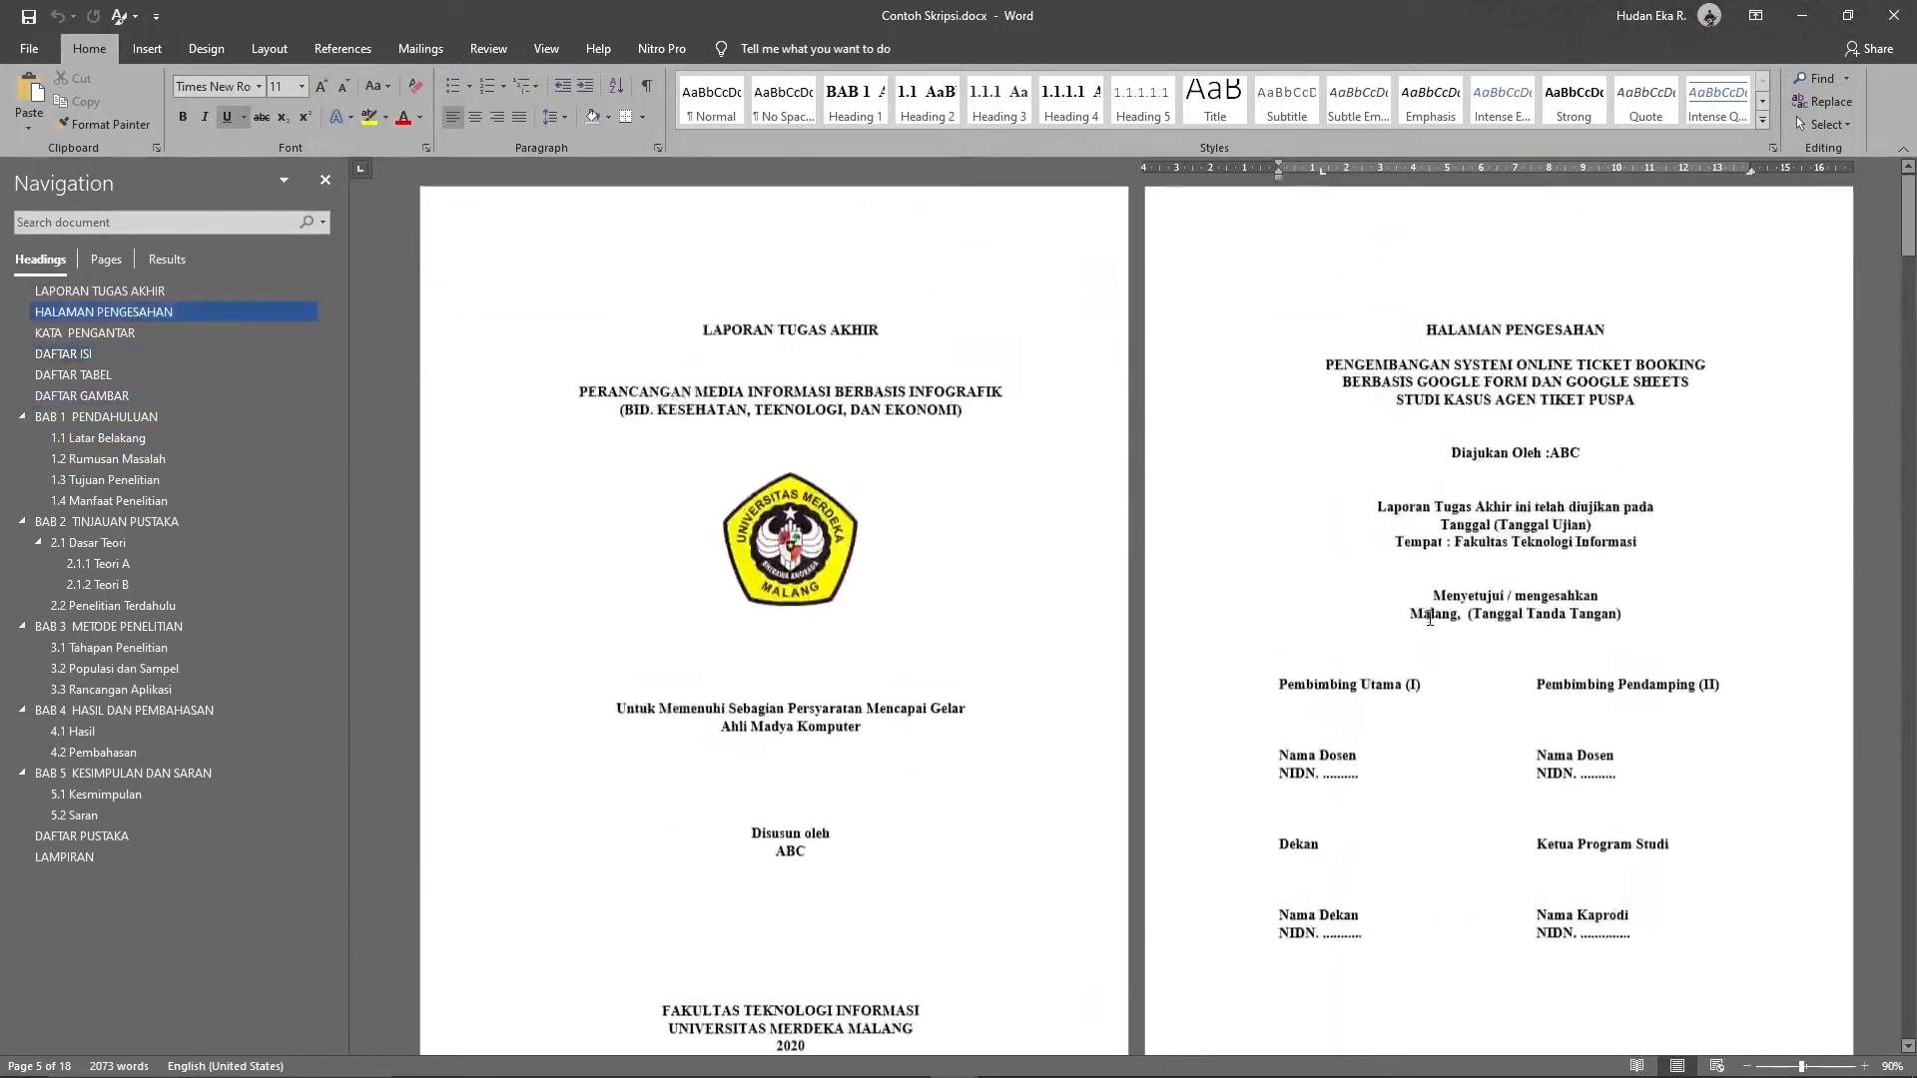
{"action": "scroll", "coordinate": [1430, 618], "scroll_direction": "down", "scroll_amount": 5}
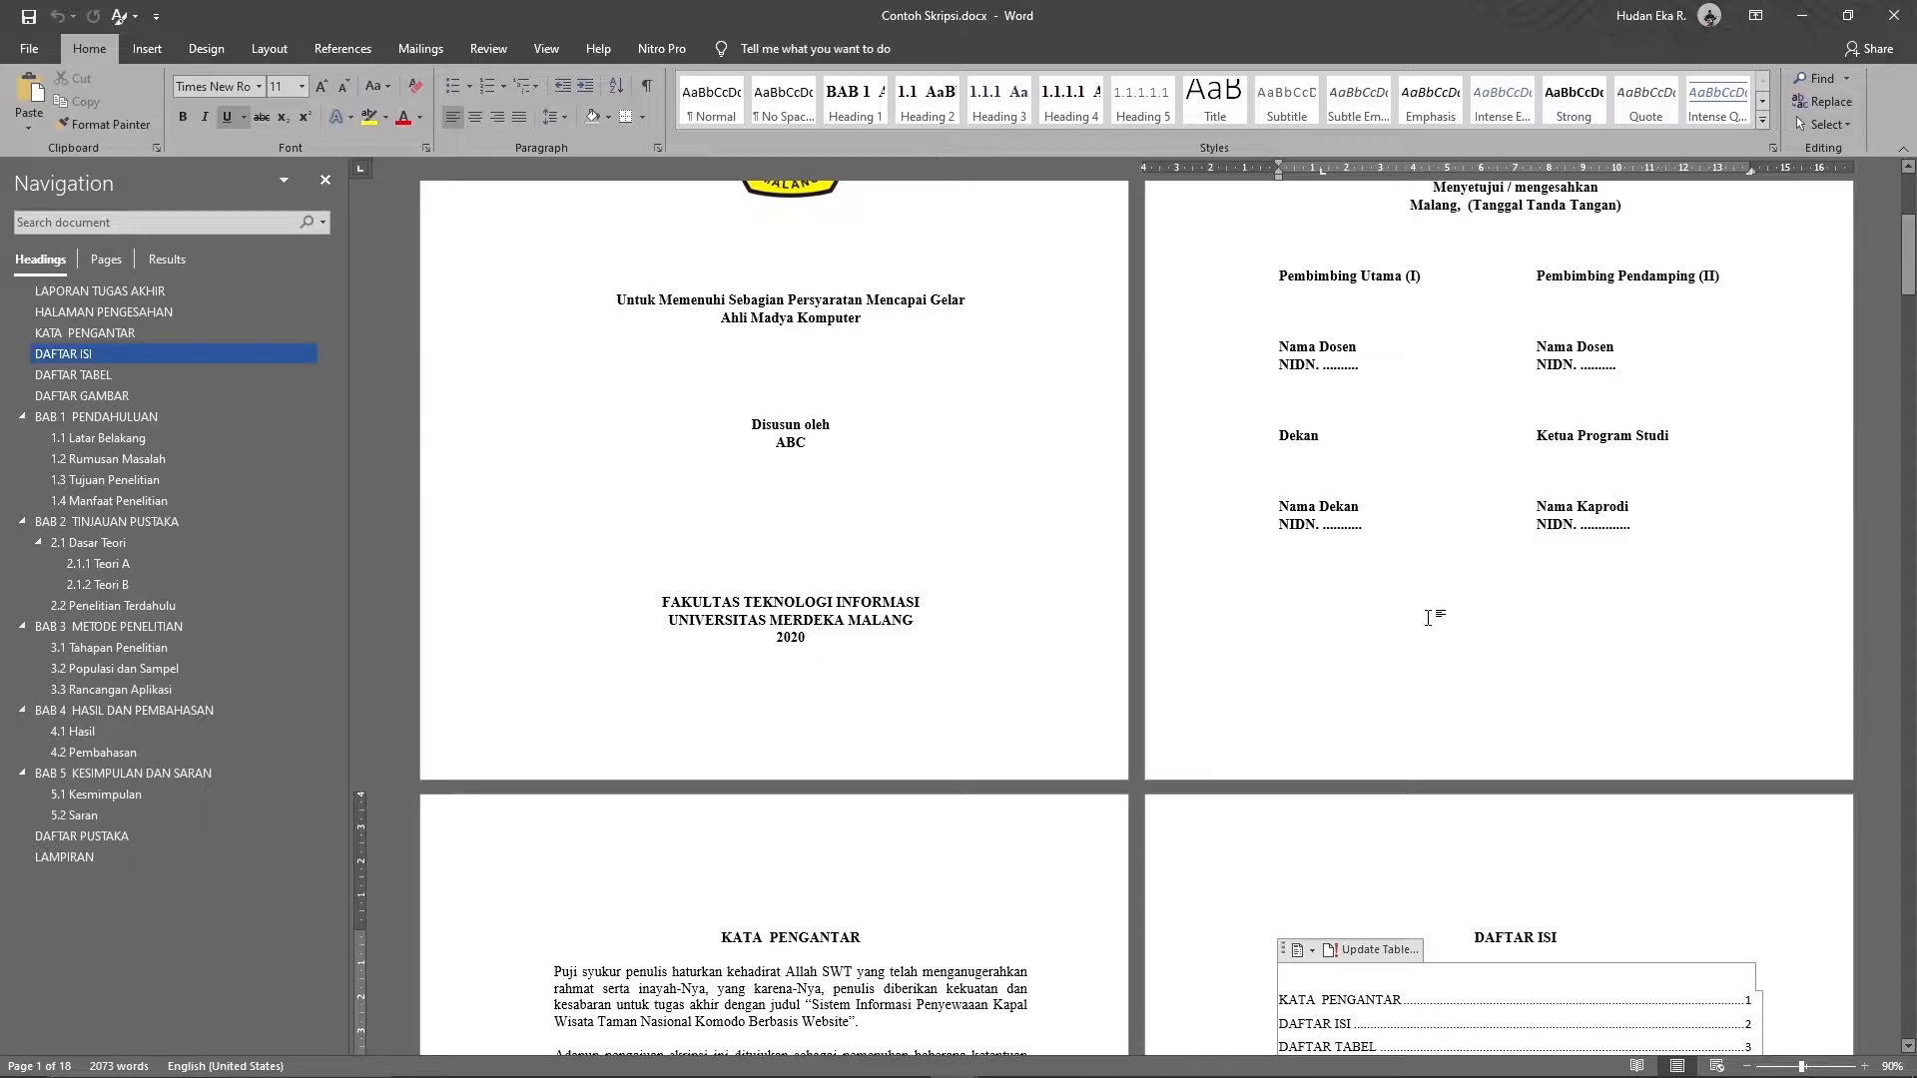
{"action": "scroll", "coordinate": [1430, 618], "scroll_direction": "up", "scroll_amount": 3}
{"action": "scroll", "coordinate": [1429, 619], "scroll_direction": "up", "scroll_amount": 2}
{"action": "double_click", "coordinate": [994, 434]}
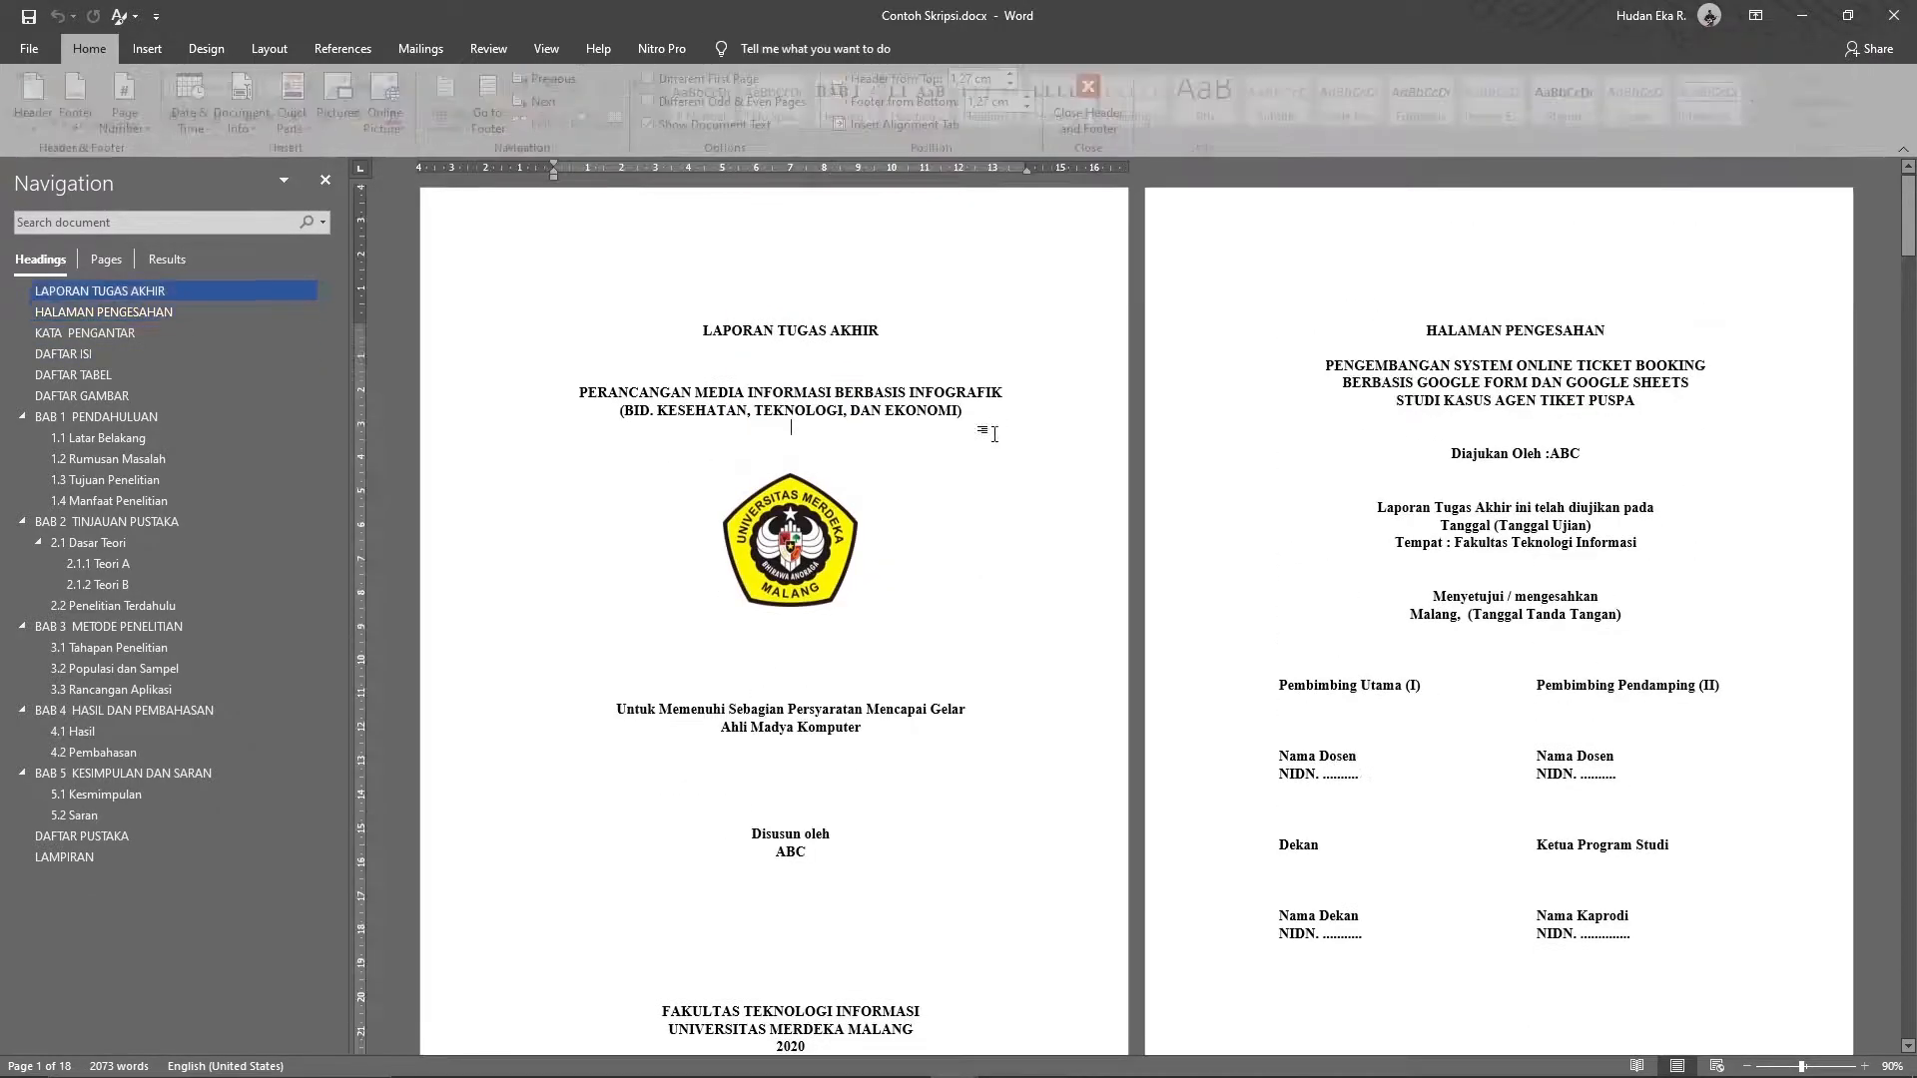
{"action": "double_click", "coordinate": [833, 249]}
{"action": "double_click", "coordinate": [745, 243]}
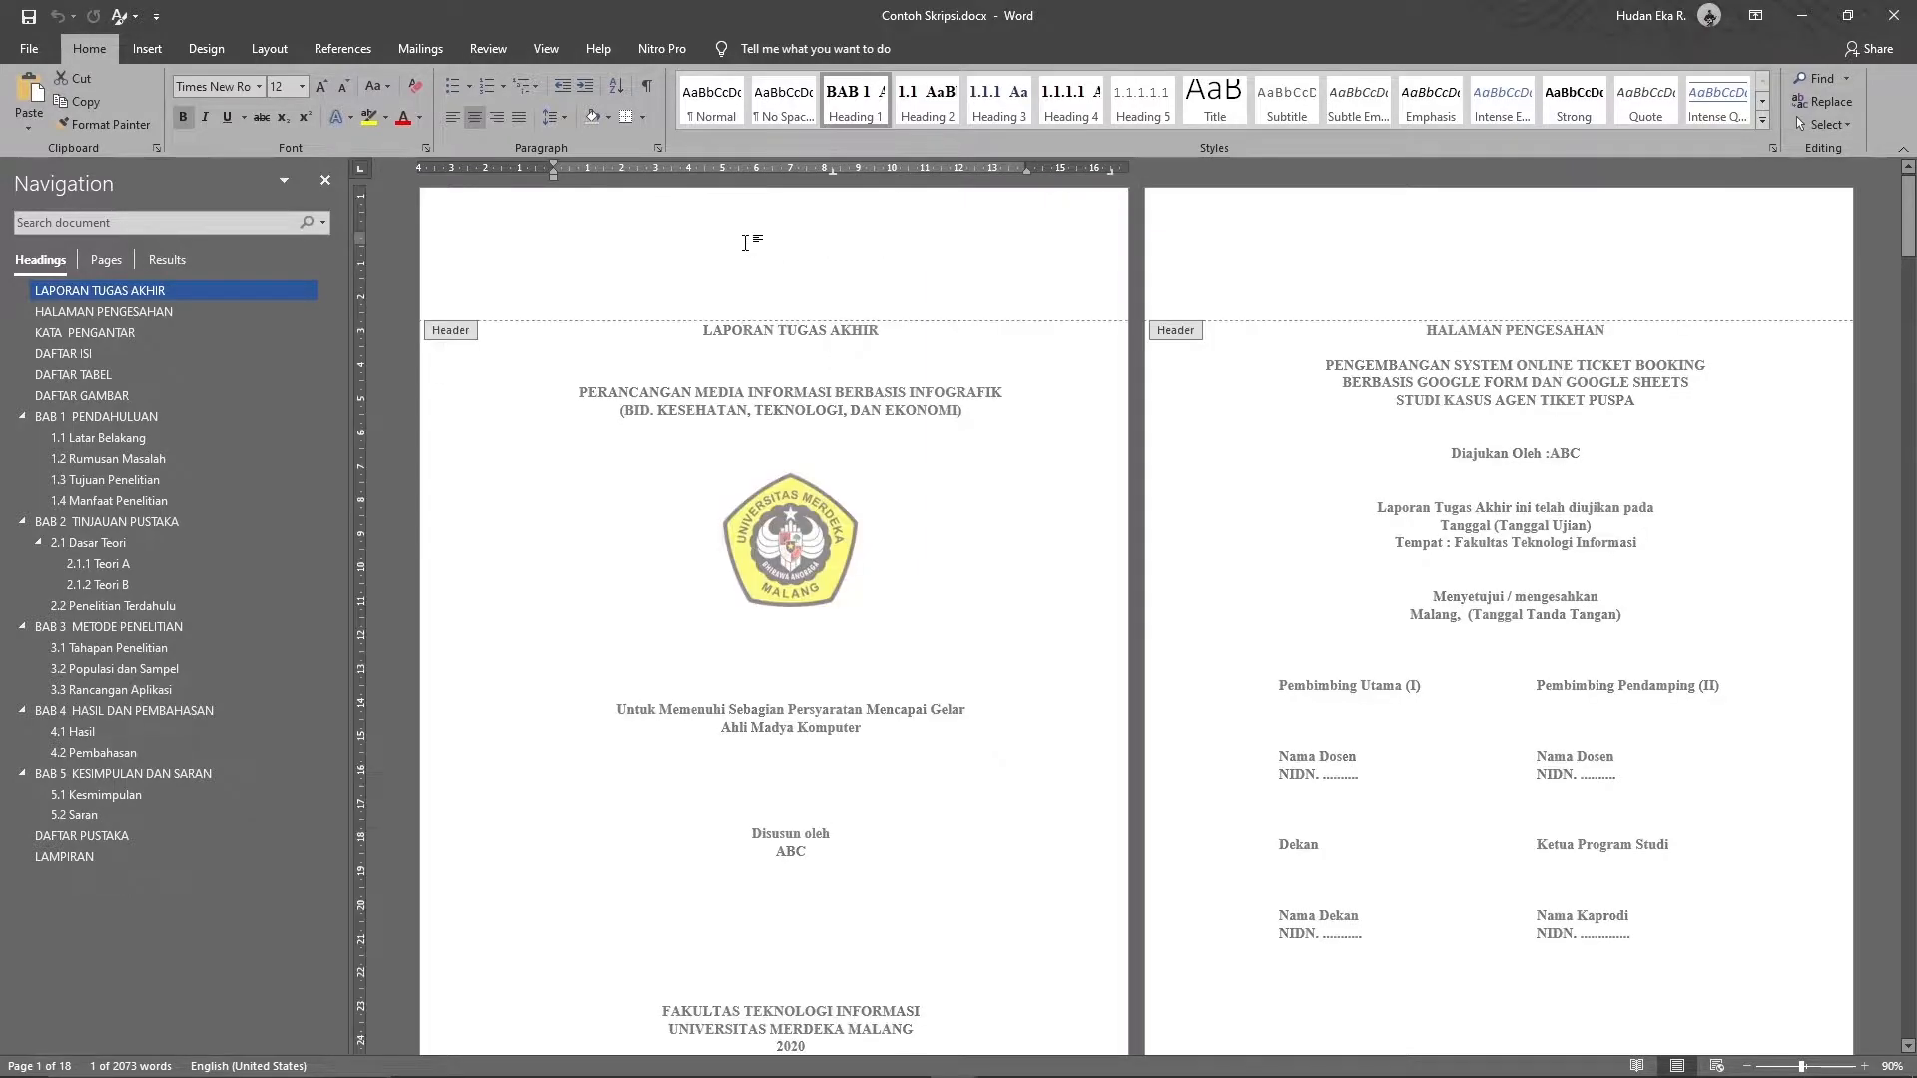
{"action": "scroll", "coordinate": [824, 267], "scroll_direction": "down", "scroll_amount": 3}
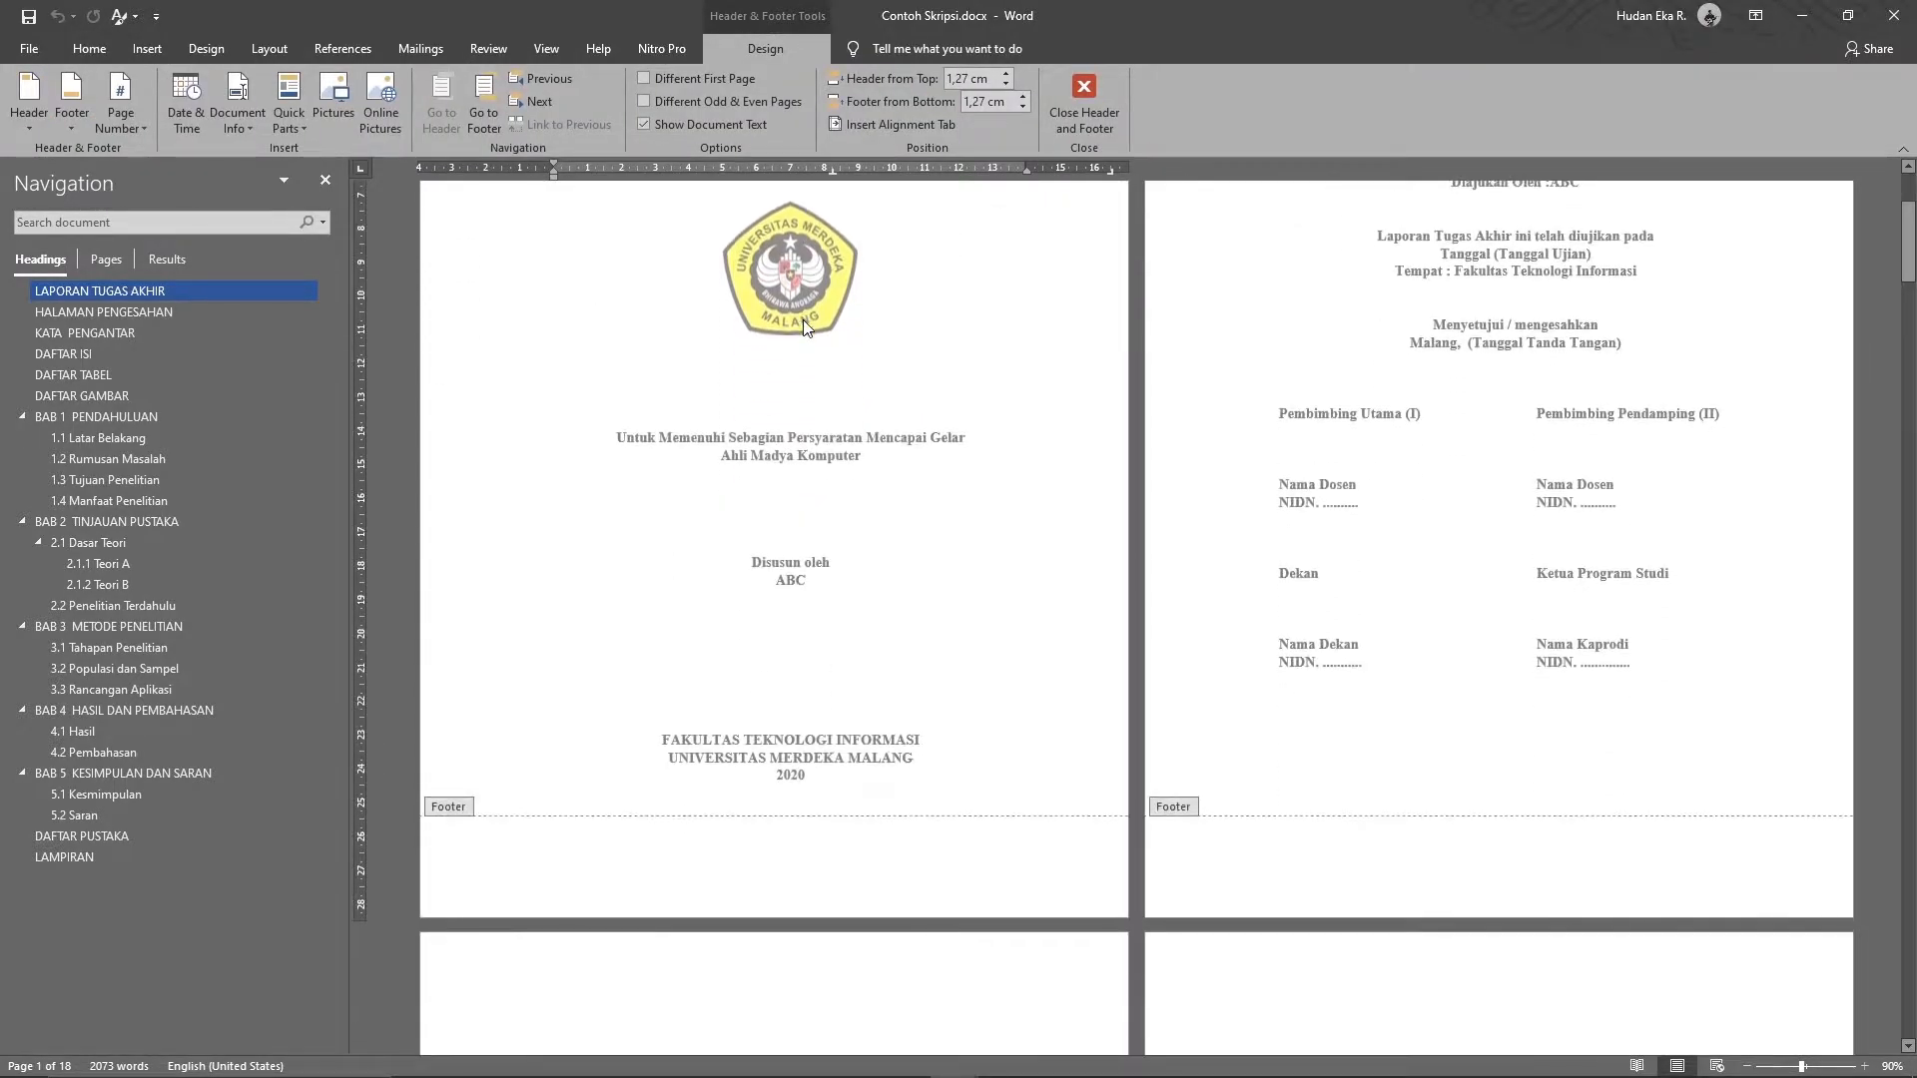
{"action": "scroll", "coordinate": [755, 882], "scroll_direction": "up", "scroll_amount": 3}
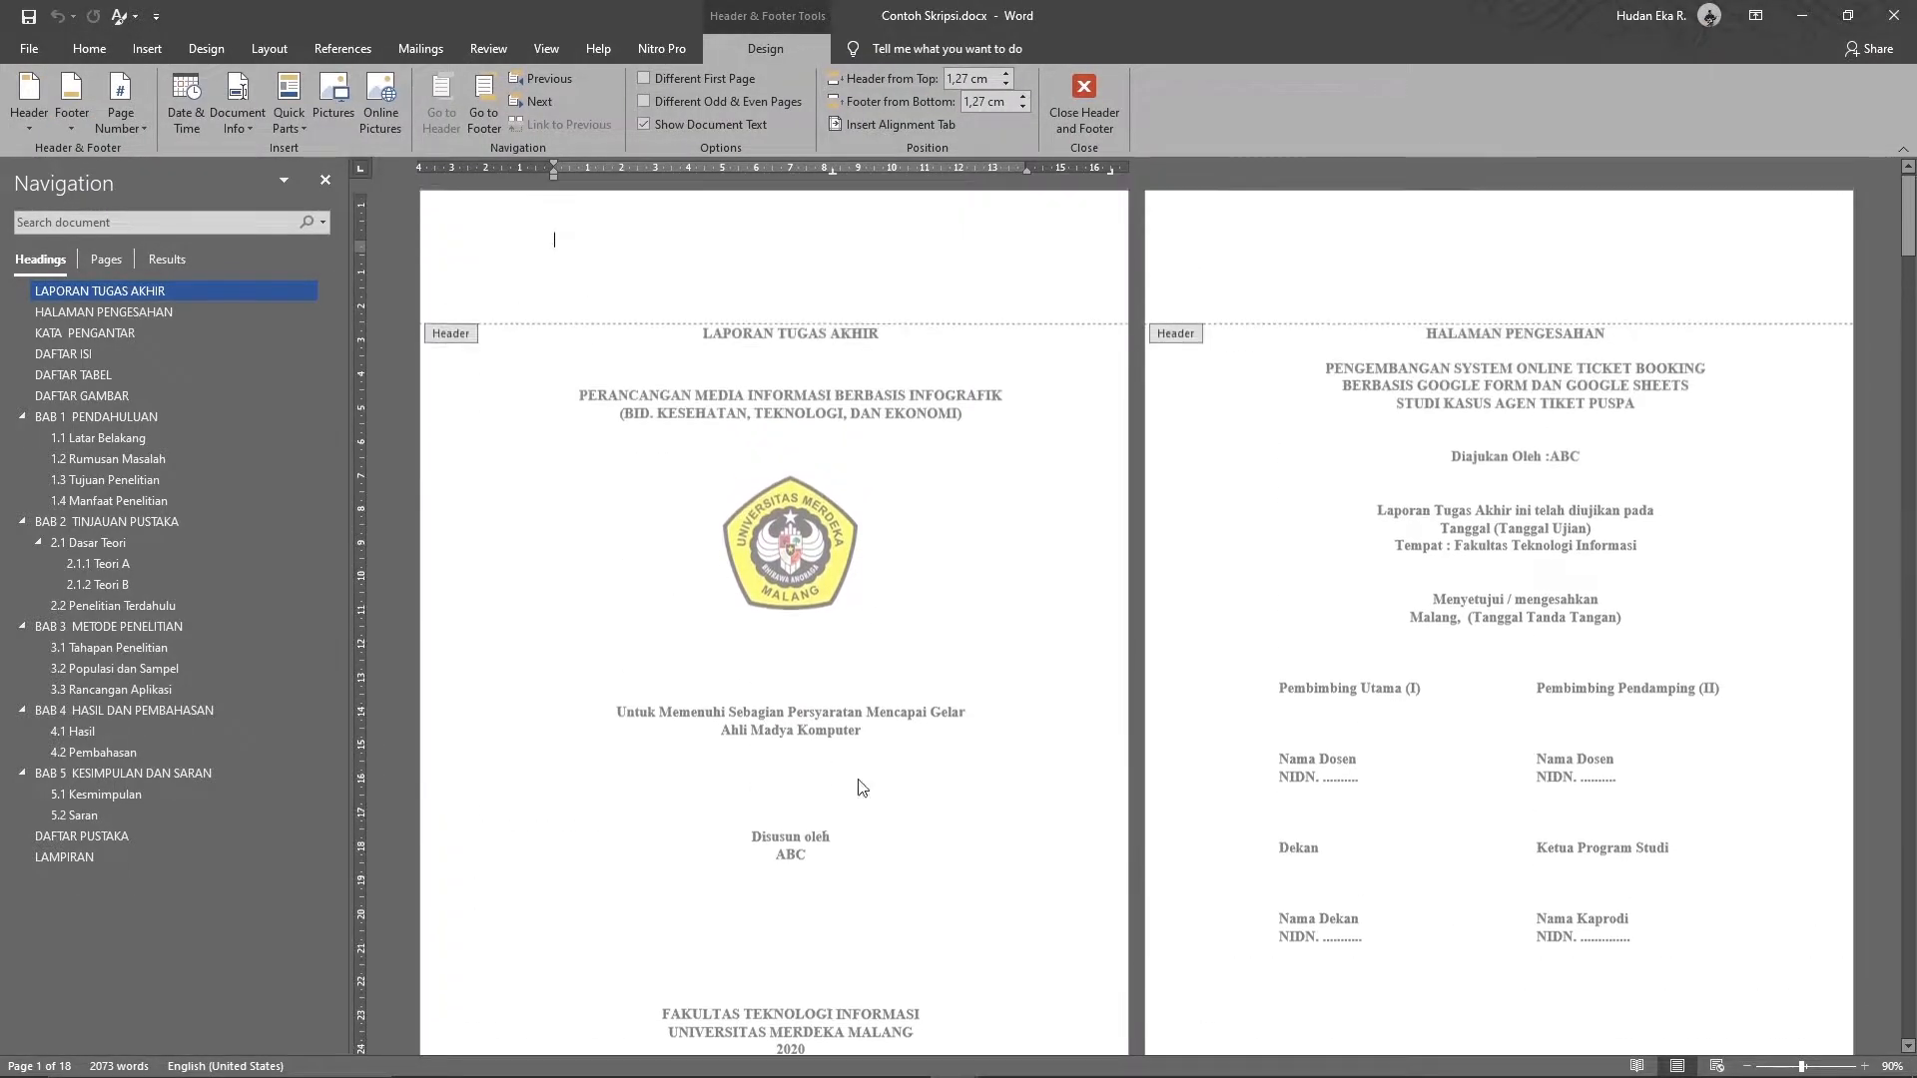
{"action": "double_click", "coordinate": [990, 732]}
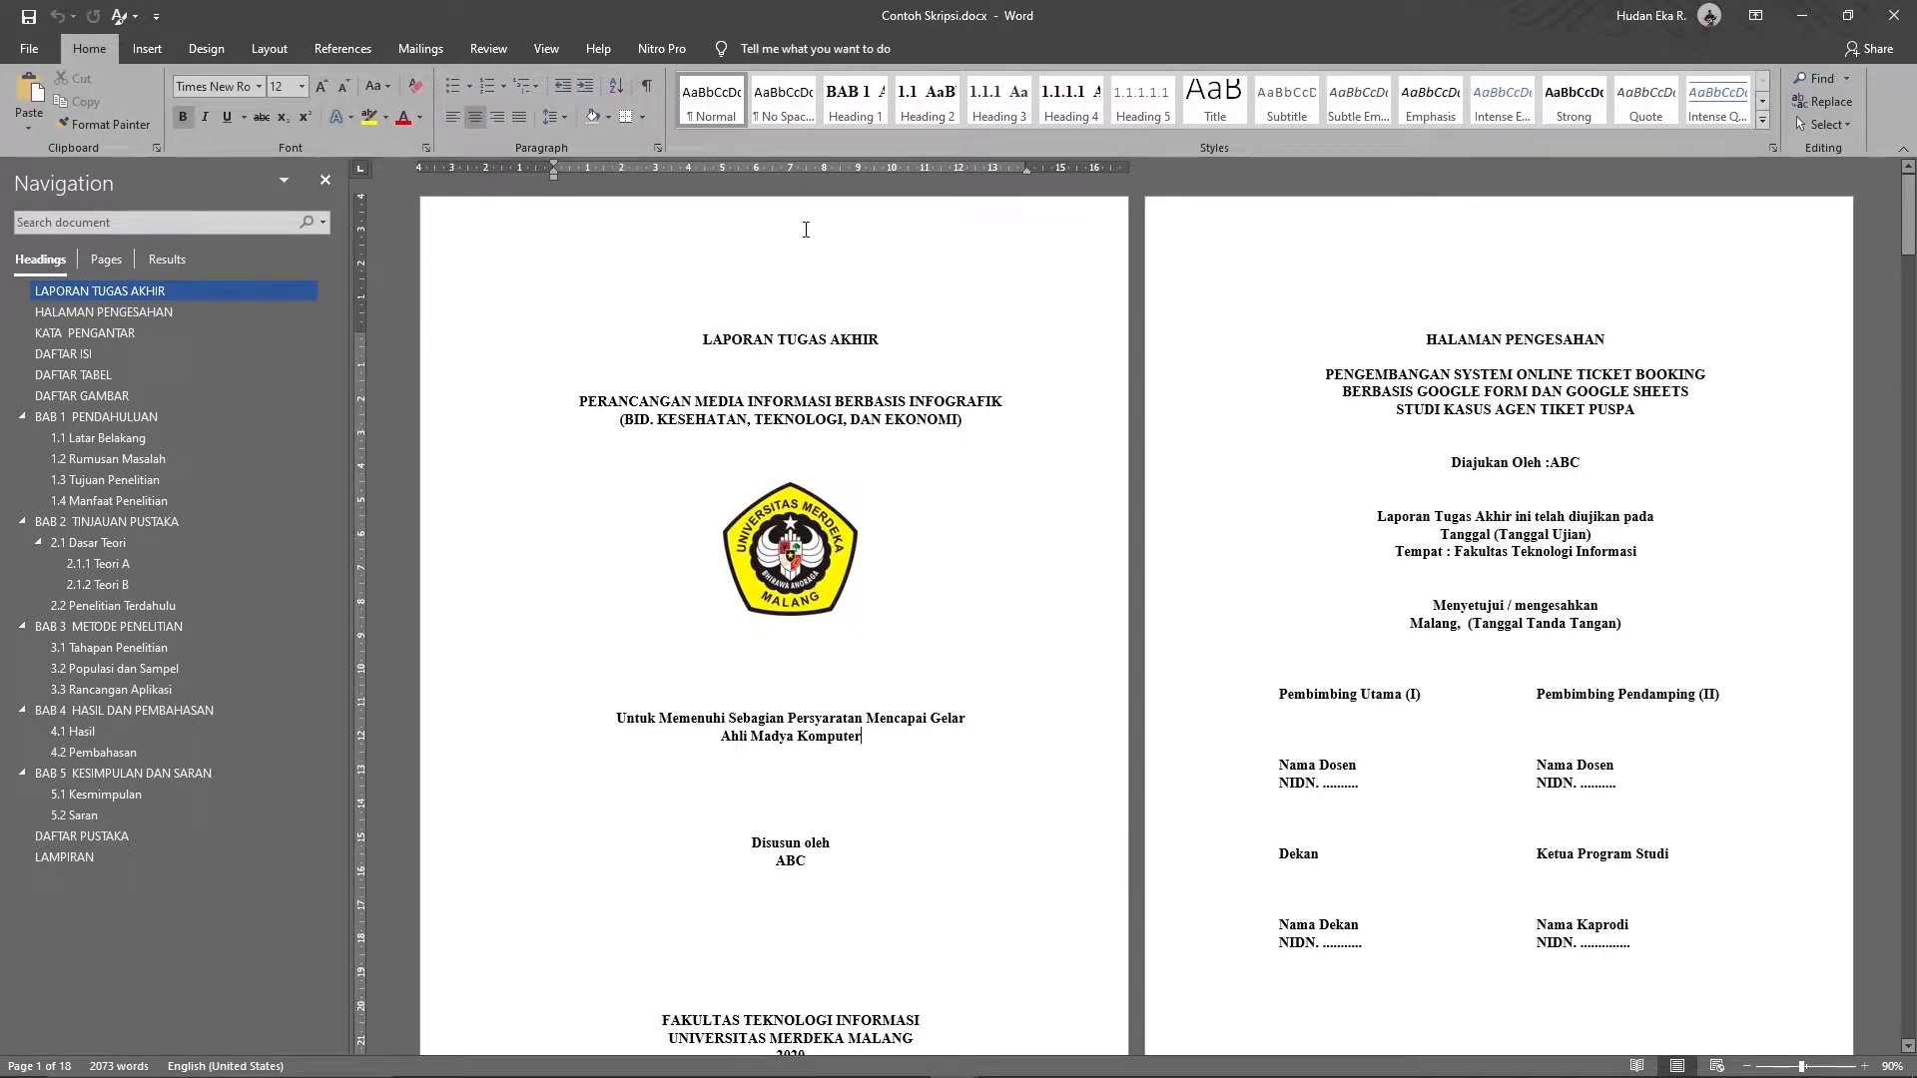
{"action": "double_click", "coordinate": [790, 254]}
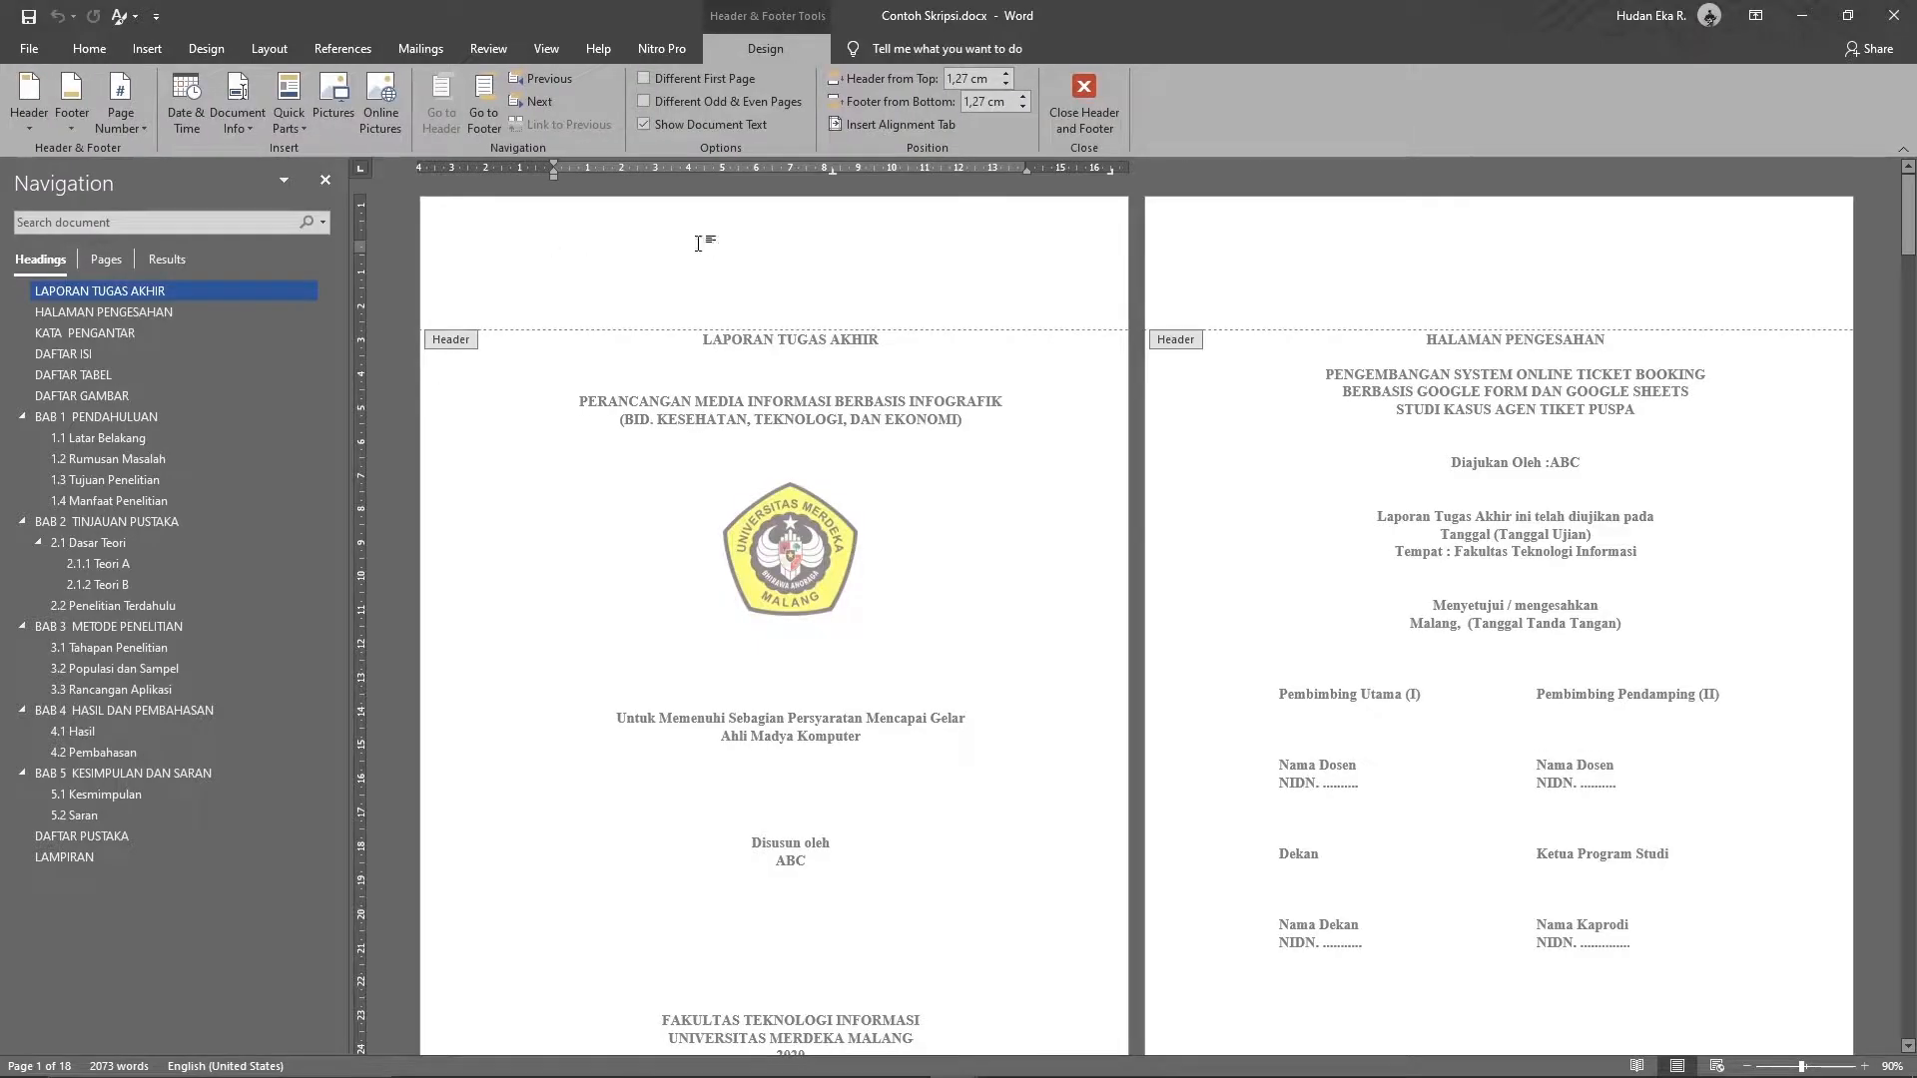
{"action": "double_click", "coordinate": [534, 537]}
- Open the cover page's footer area to inspect it, and return to the body text
{"action": "scroll", "coordinate": [533, 539], "scroll_direction": "down", "scroll_amount": 5}
{"action": "scroll", "coordinate": [608, 446], "scroll_direction": "down", "scroll_amount": 6}
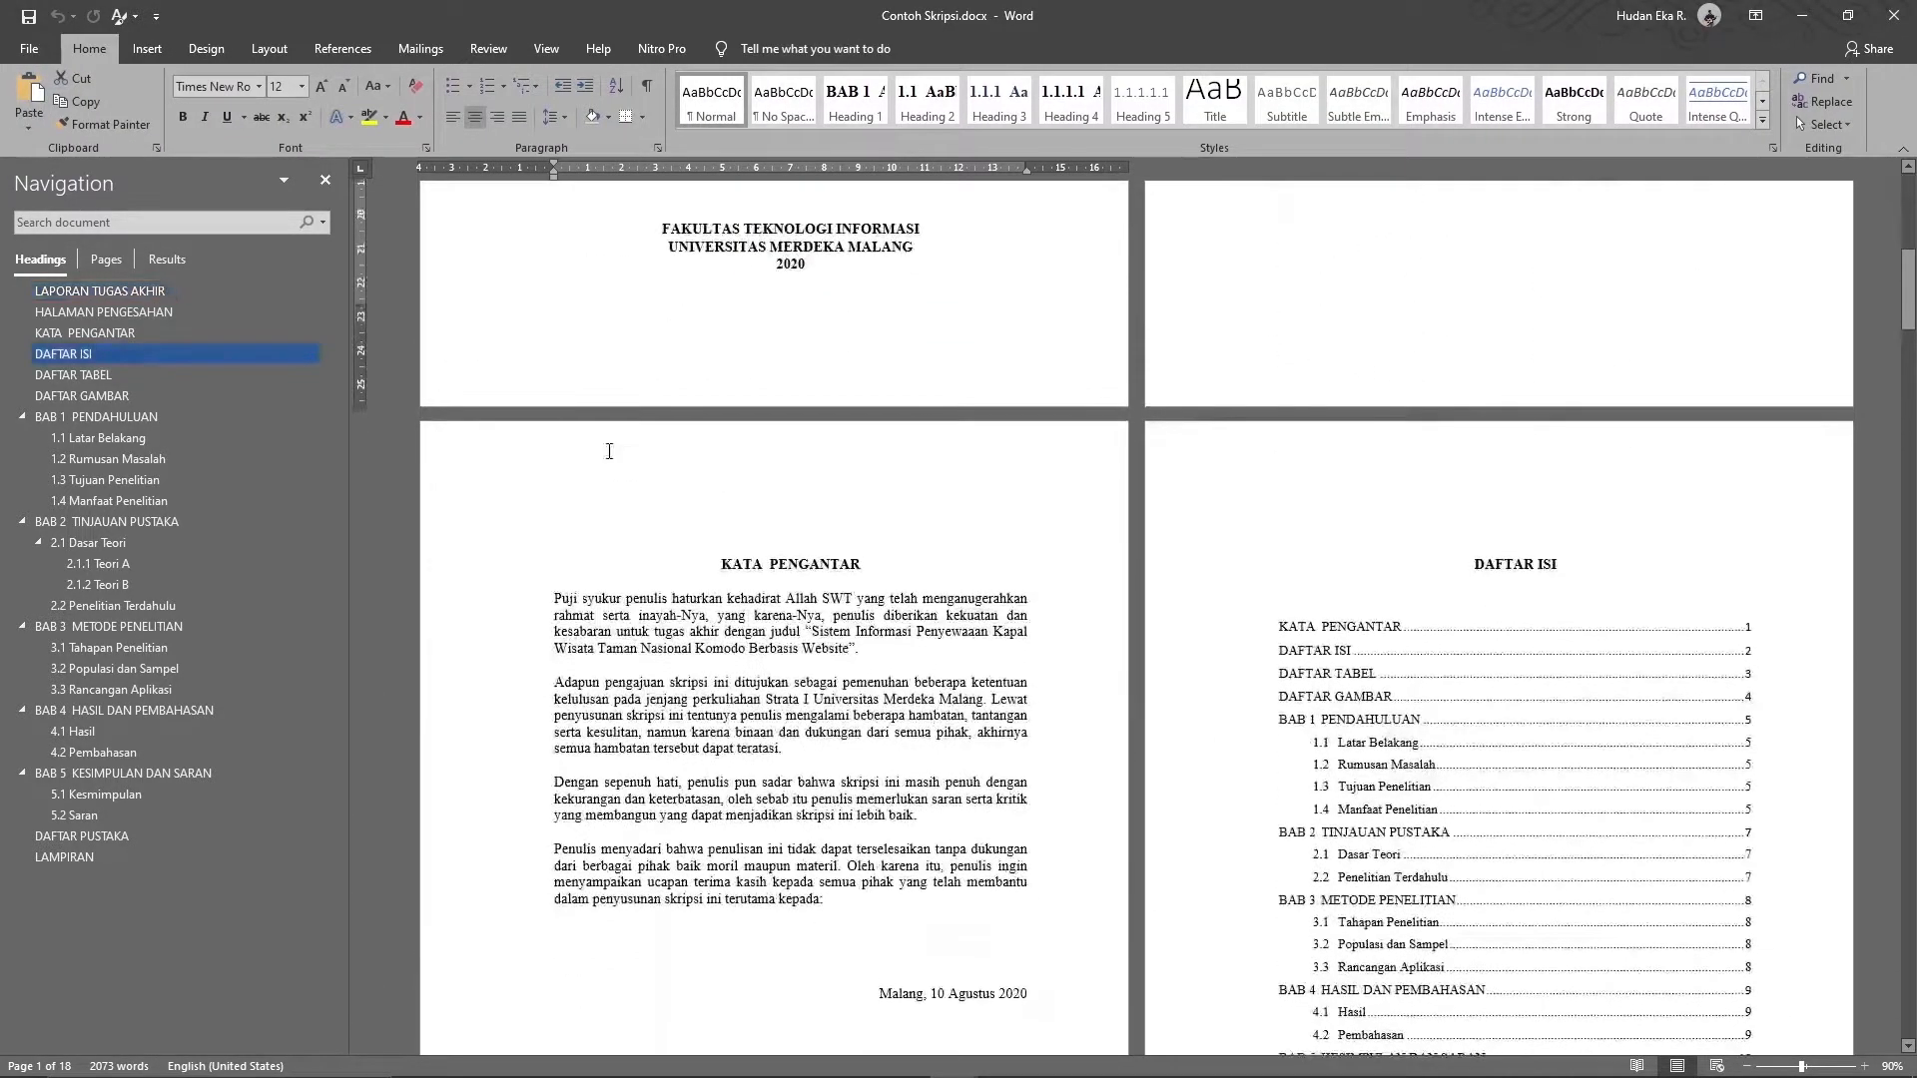
{"action": "double_click", "coordinate": [692, 433]}
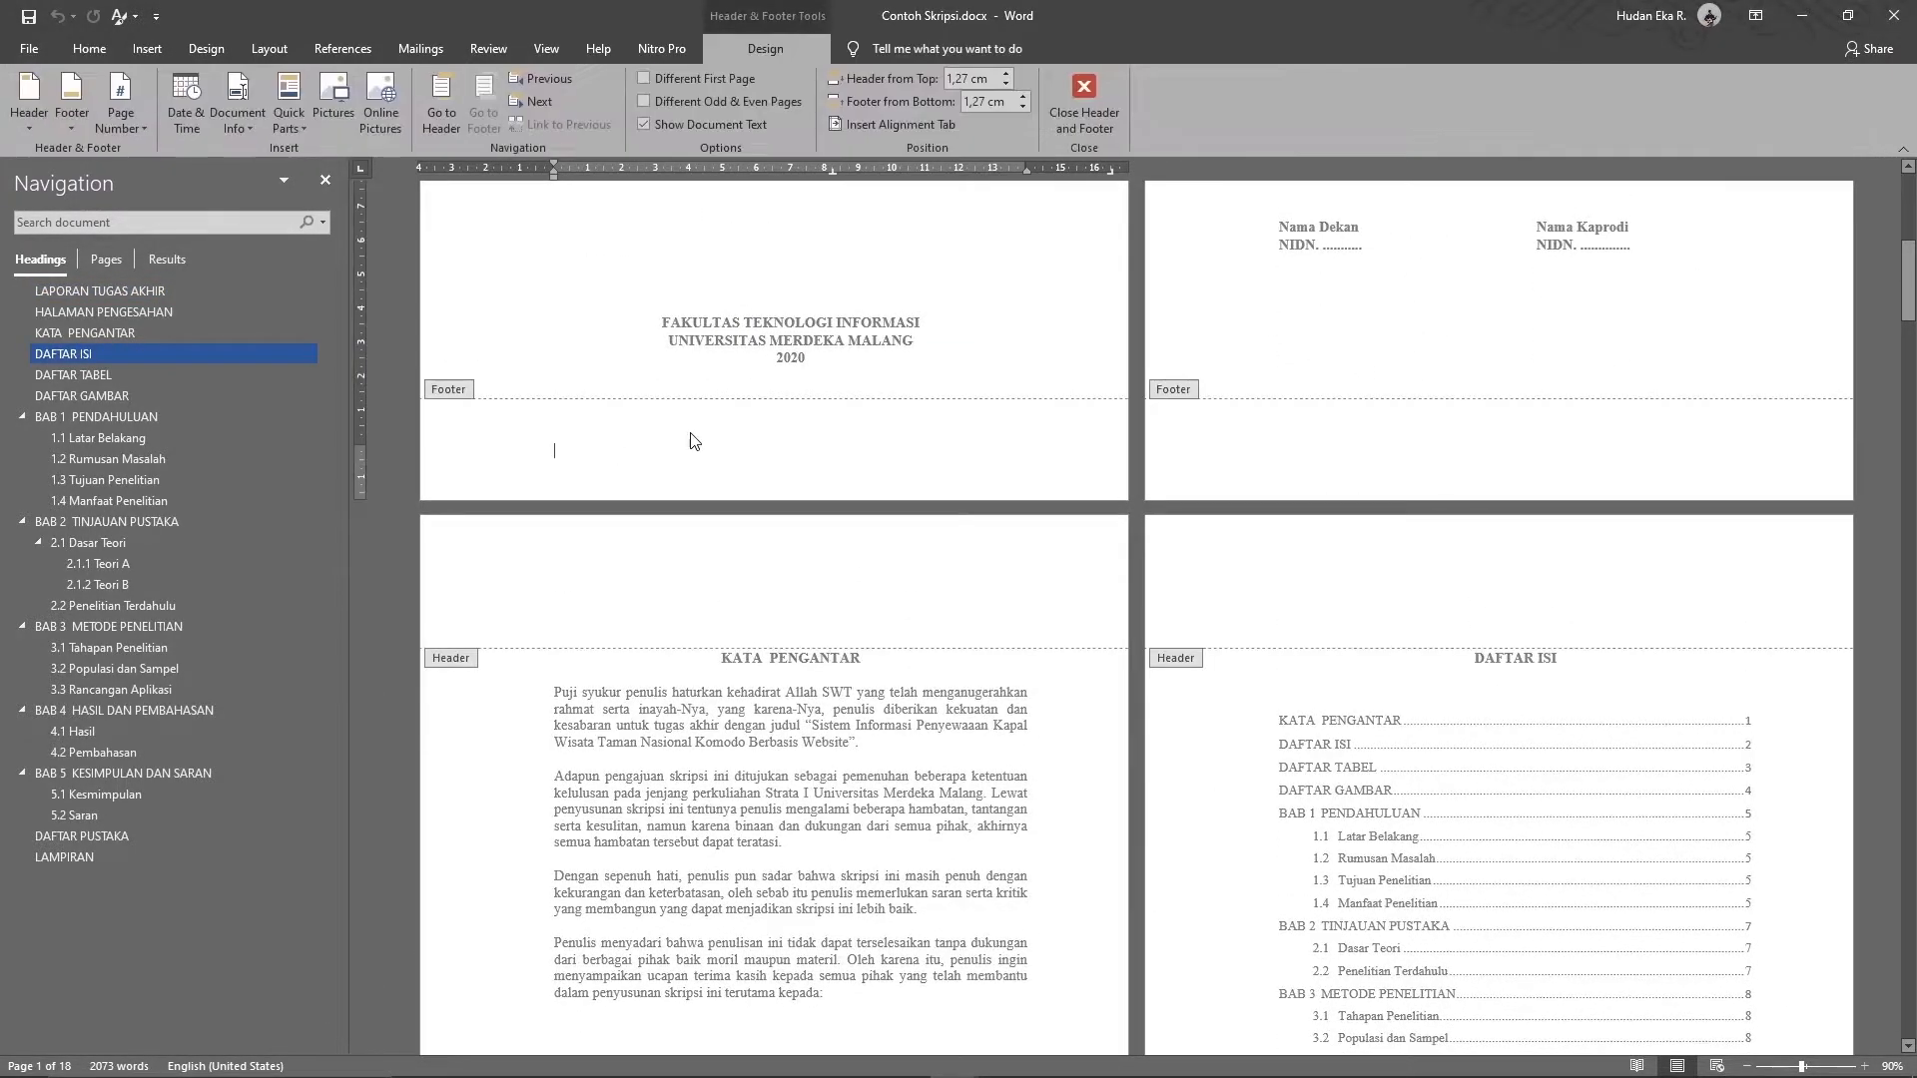
{"action": "scroll", "coordinate": [561, 407], "scroll_direction": "up", "scroll_amount": 1}
{"action": "scroll", "coordinate": [560, 407], "scroll_direction": "up", "scroll_amount": 8}
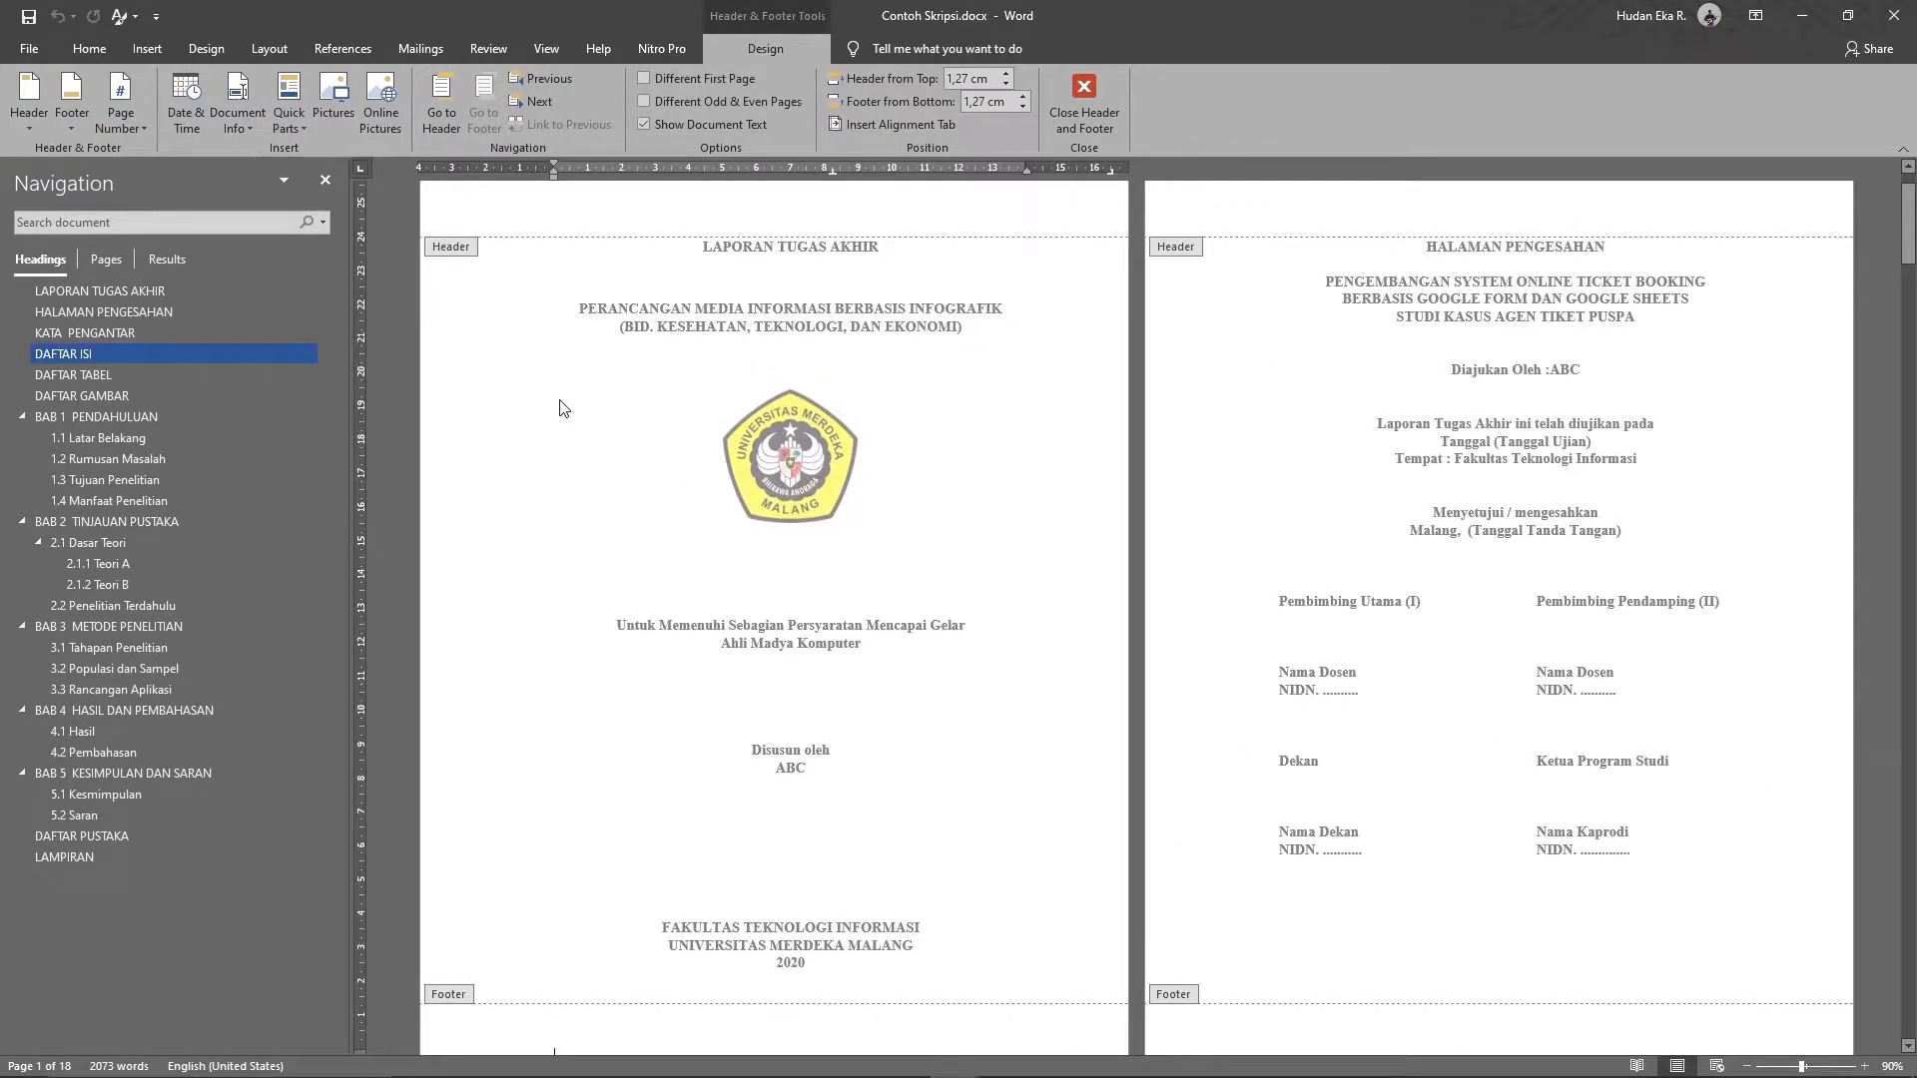
{"action": "double_click", "coordinate": [560, 401]}
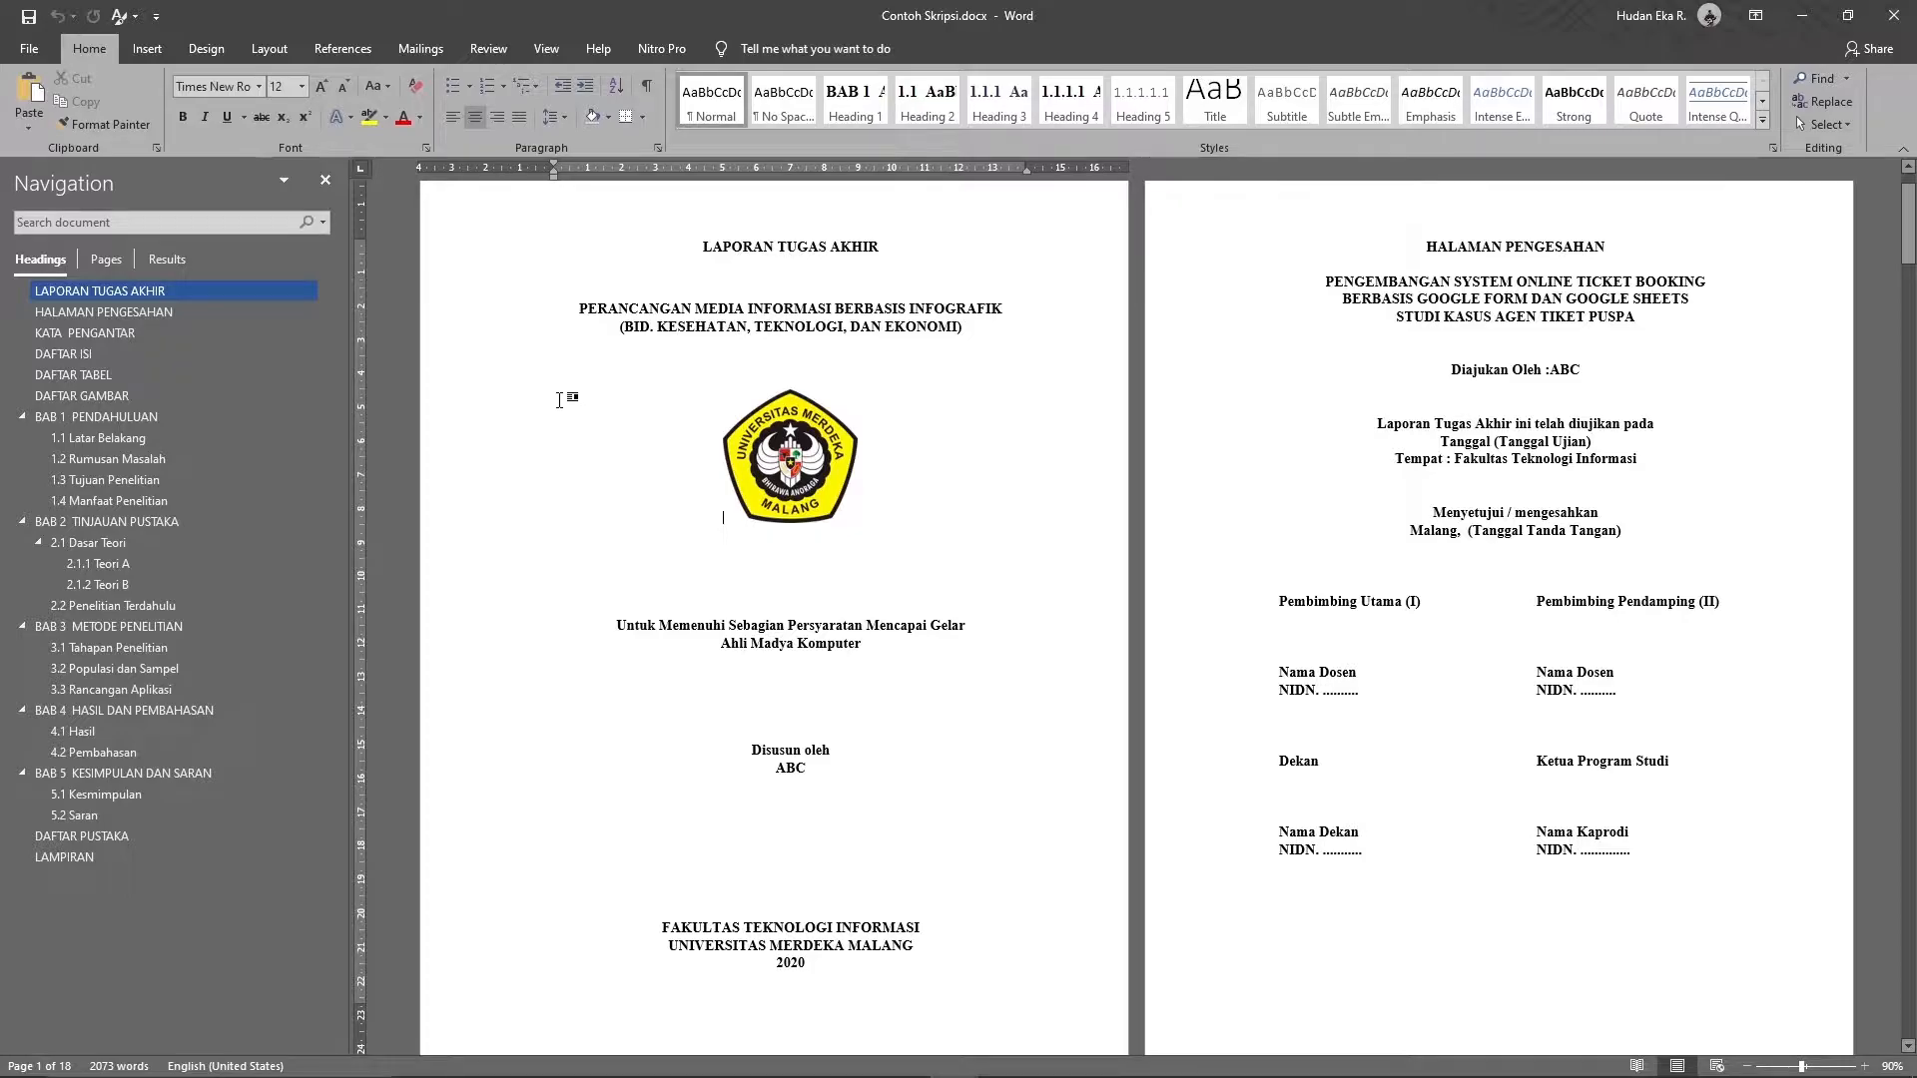
- Review the layout from the cover page through DAFTAR ISI to BAB 1 and BAB 2 with several pages in view
{"action": "scroll", "coordinate": [627, 674], "scroll_direction": "down", "scroll_amount": 2}
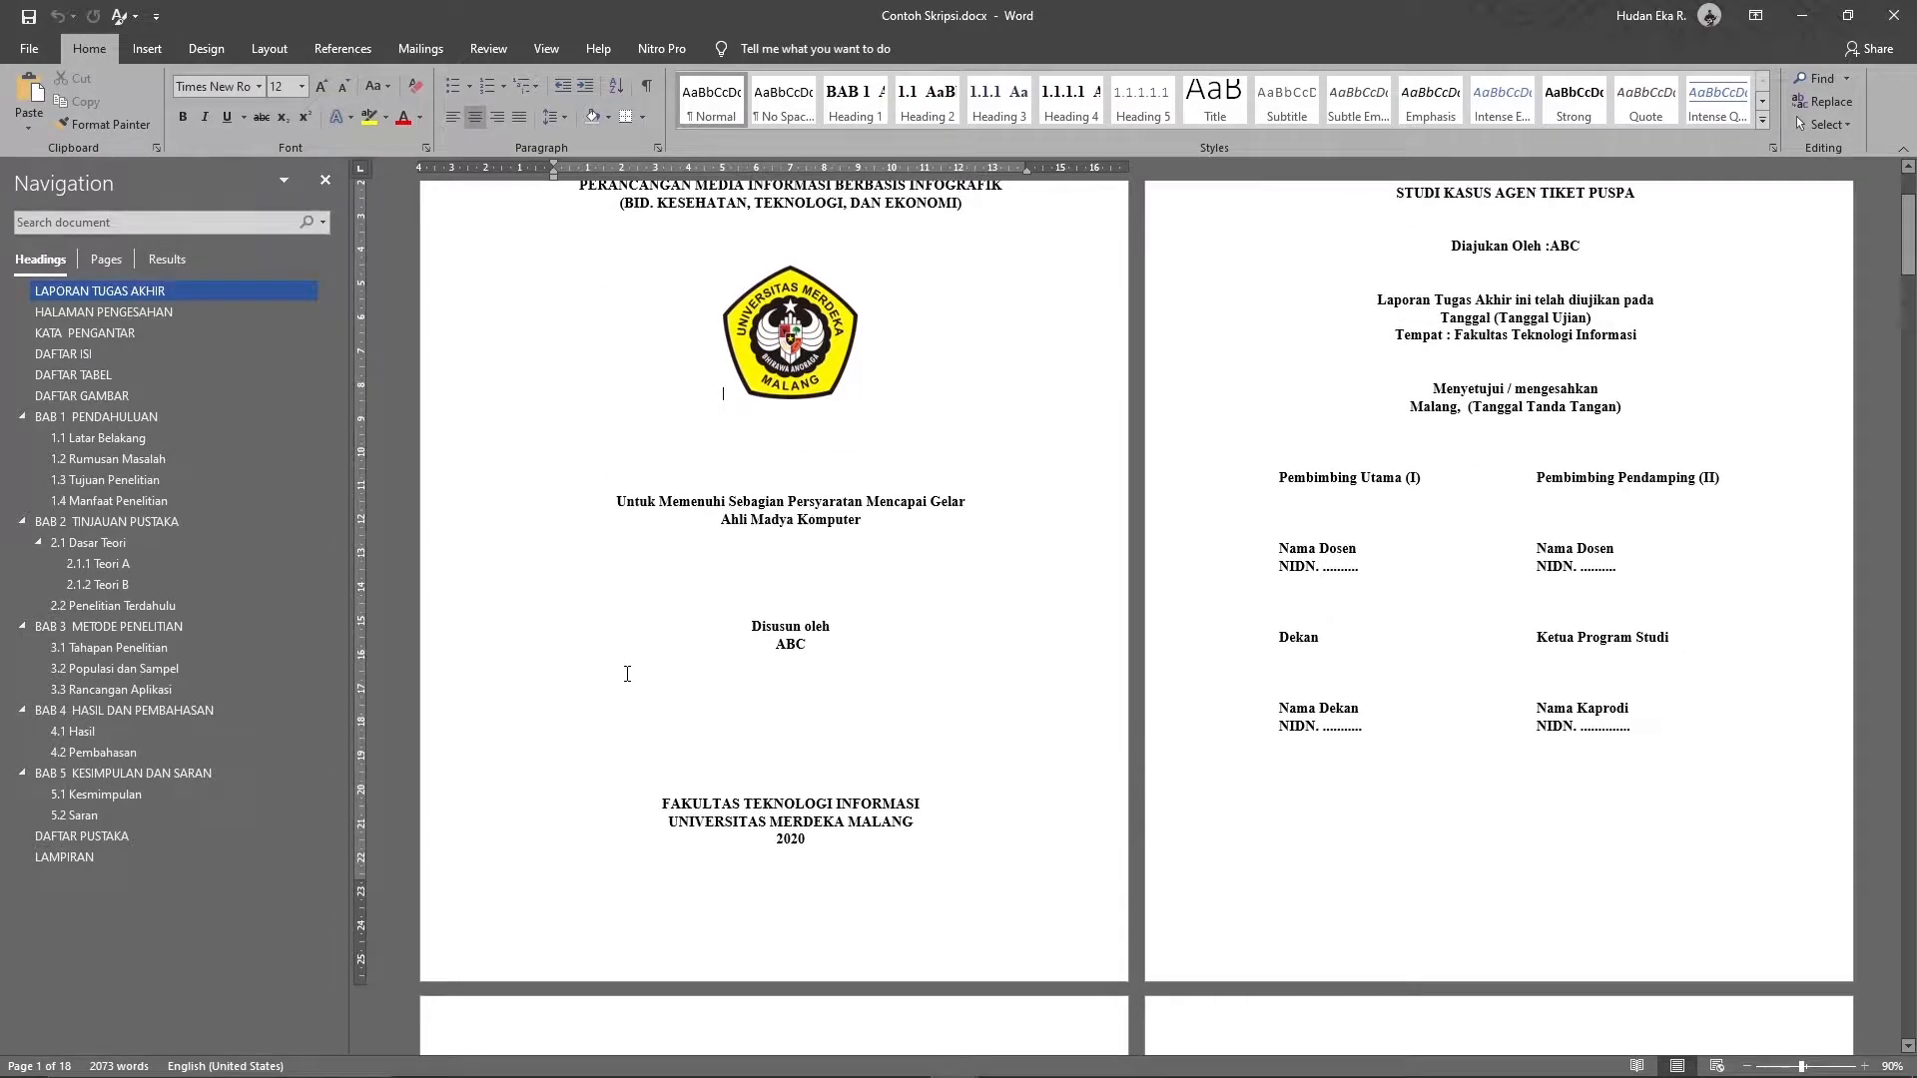
{"action": "scroll", "coordinate": [627, 674], "scroll_direction": "up", "scroll_amount": 3}
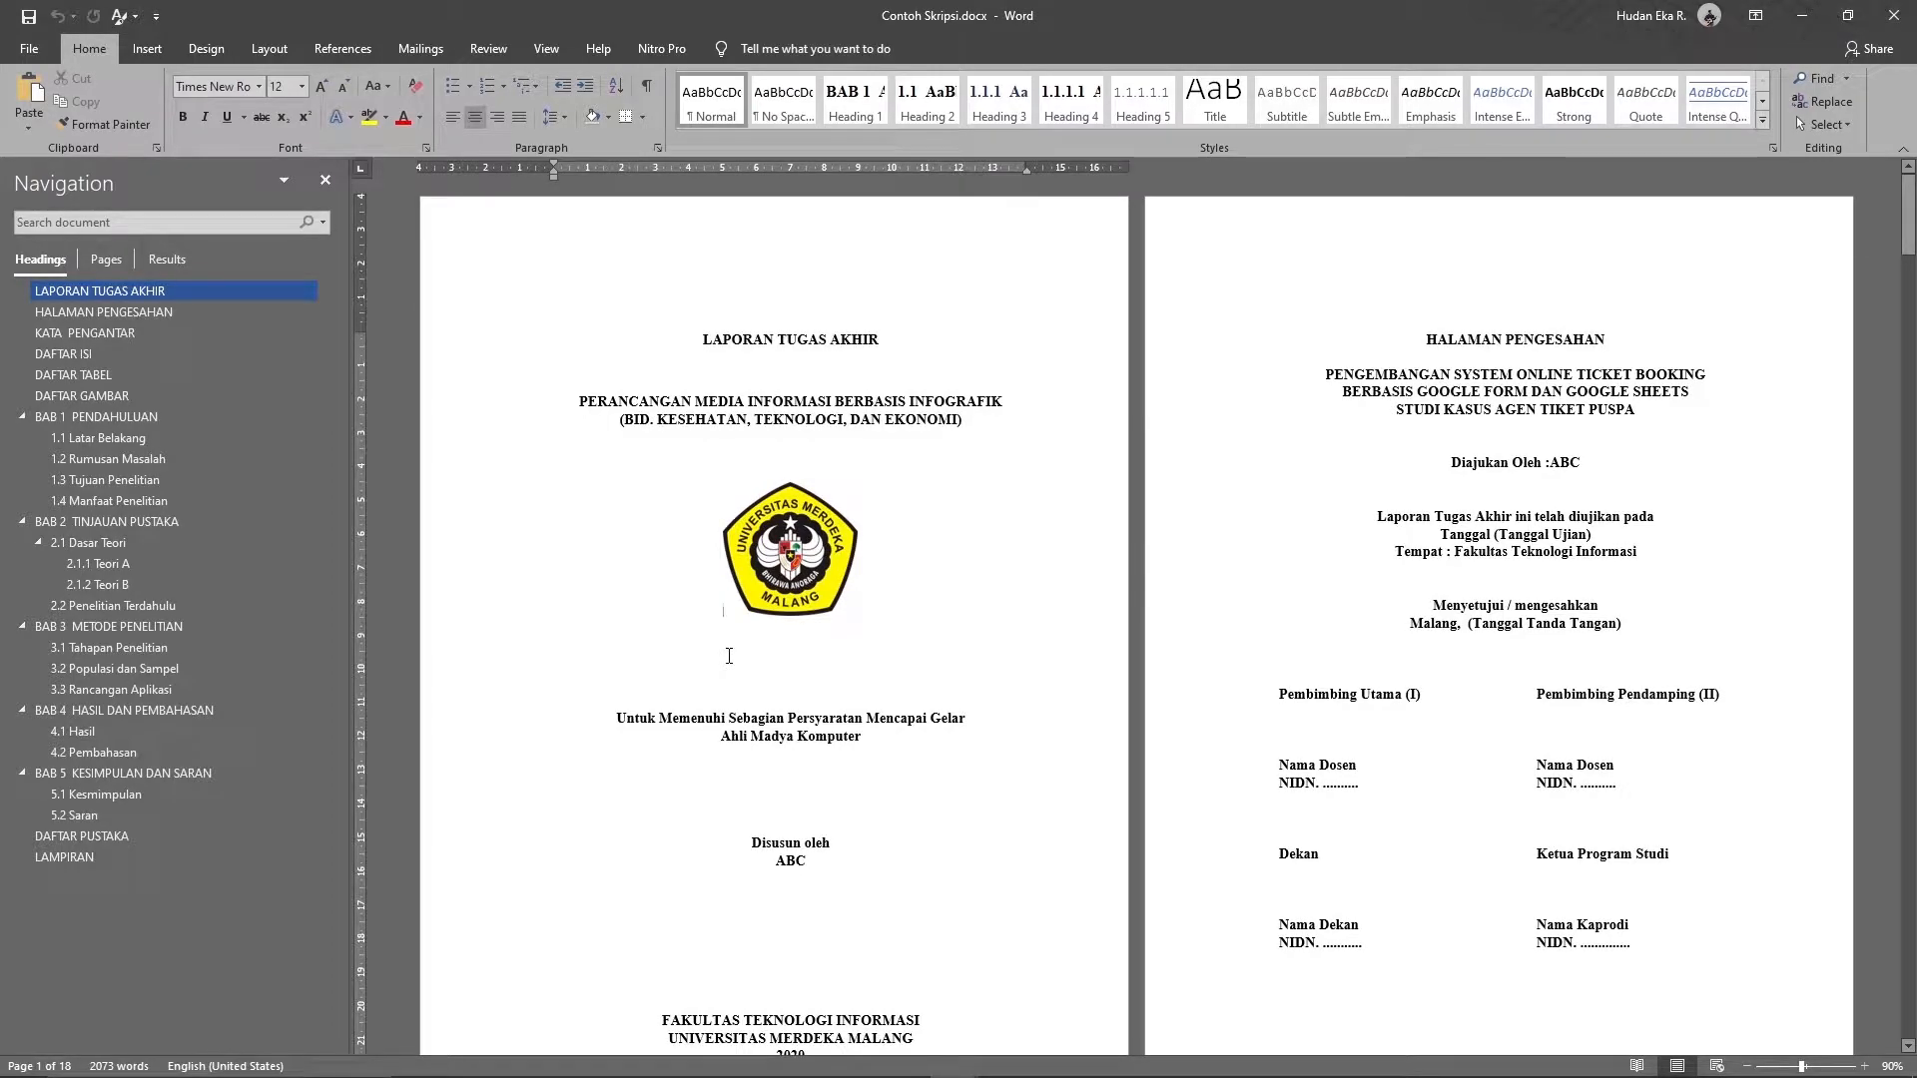
{"action": "scroll", "coordinate": [1116, 726], "scroll_direction": "down", "scroll_amount": 3}
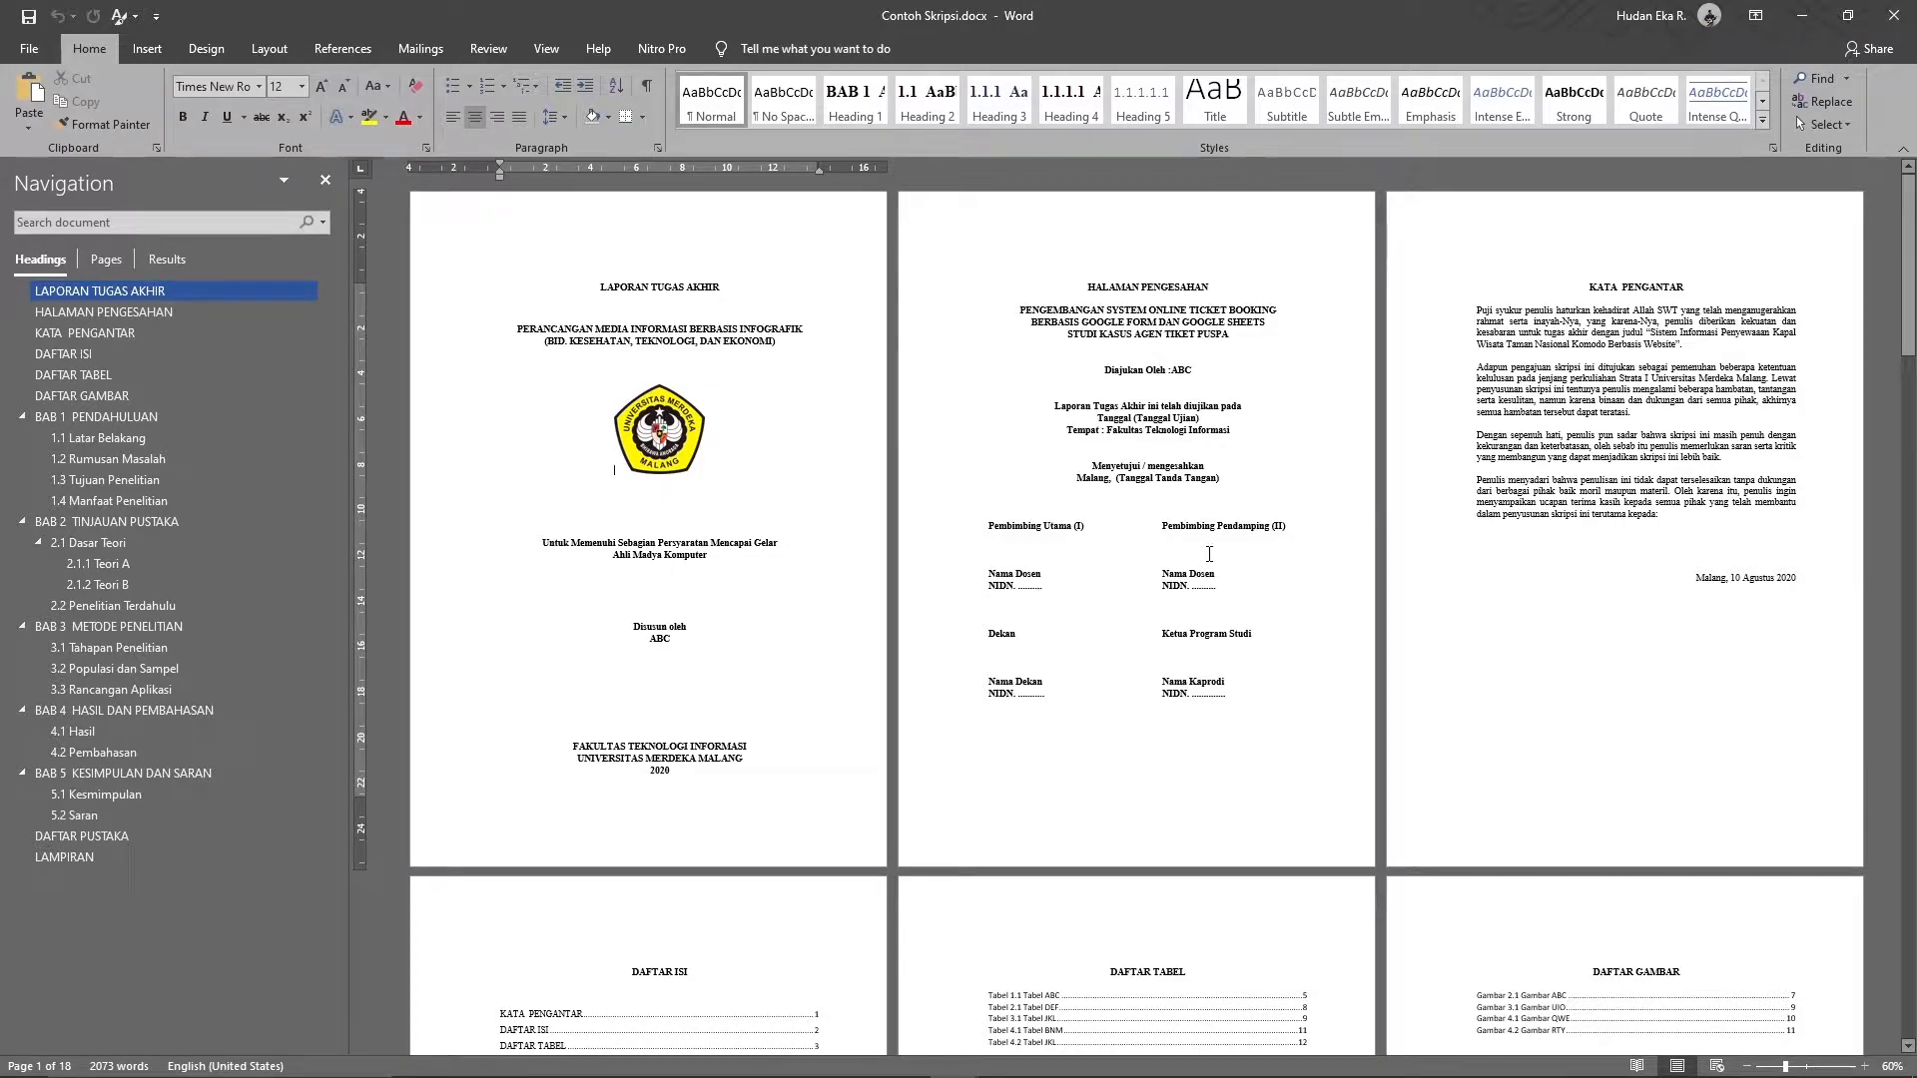
{"action": "scroll", "coordinate": [1209, 554], "scroll_direction": "down", "scroll_amount": 10}
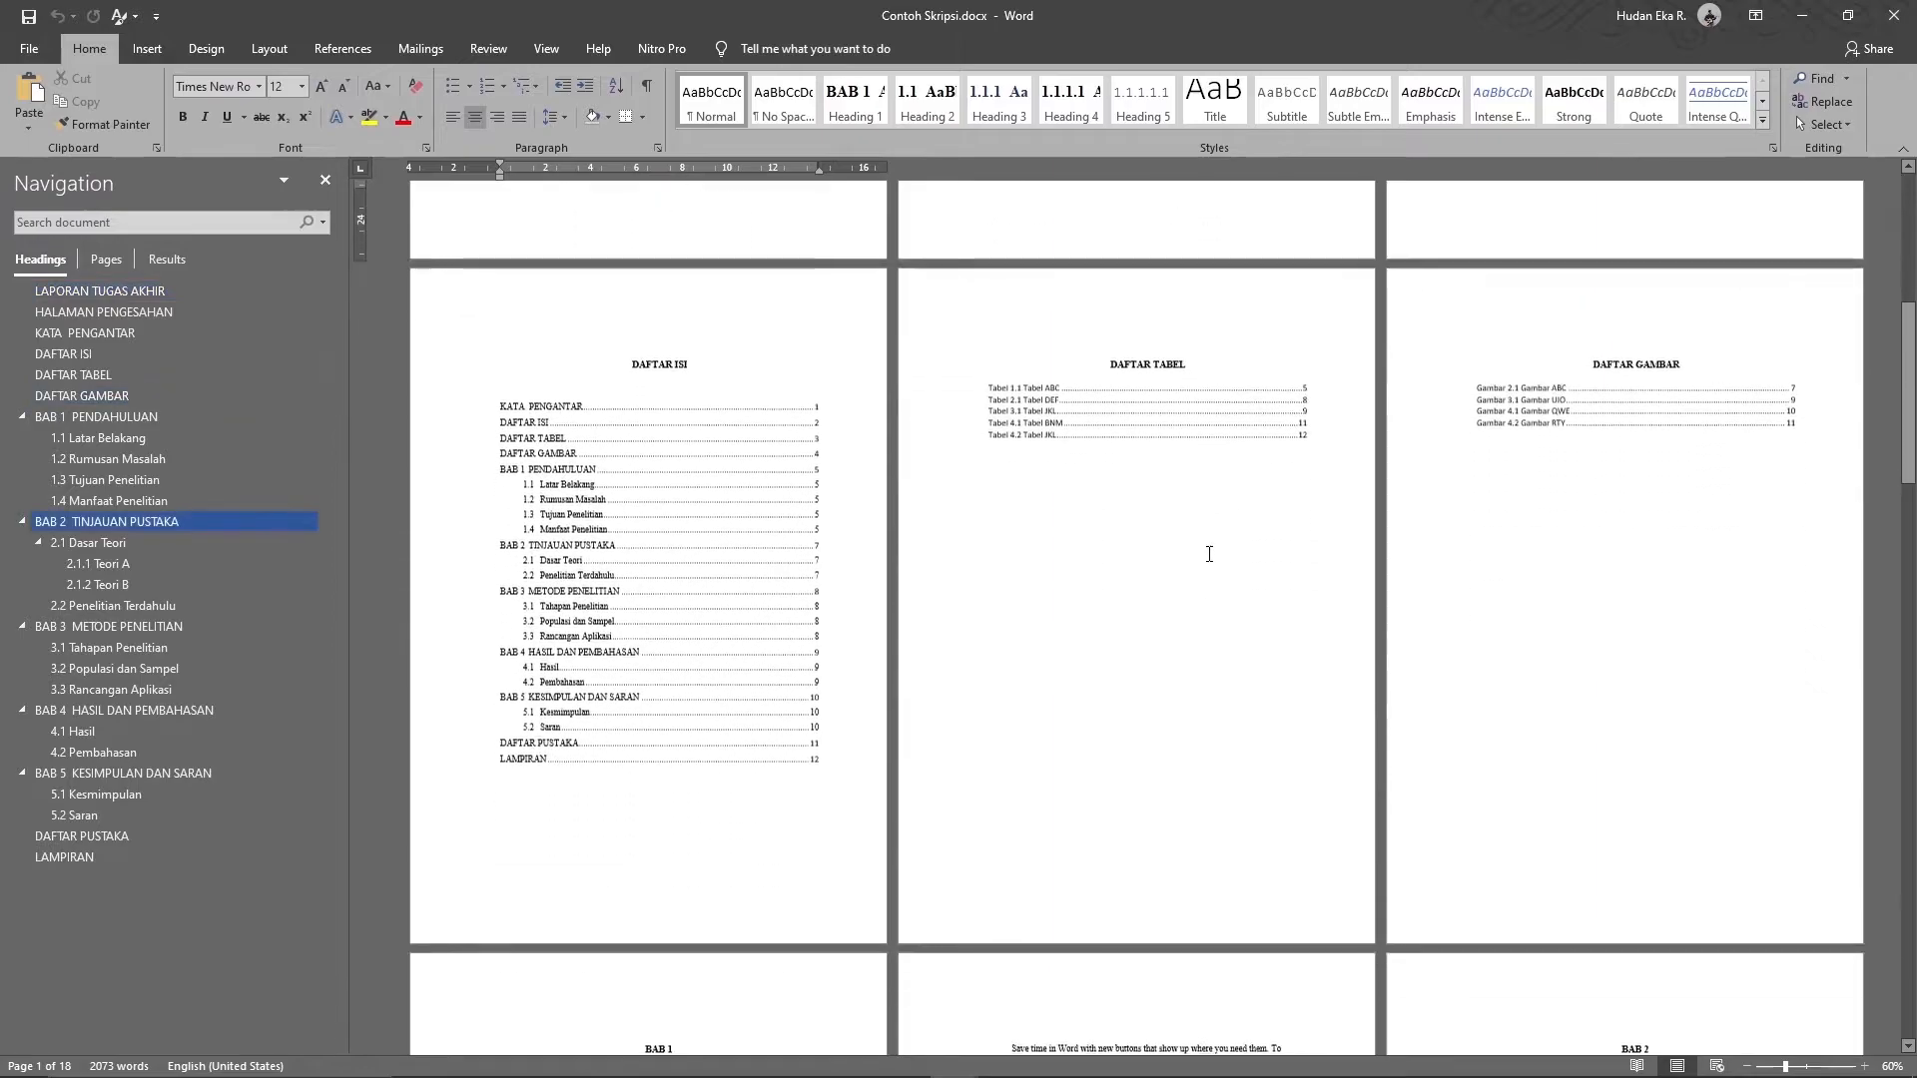
{"action": "scroll", "coordinate": [1209, 554], "scroll_direction": "down", "scroll_amount": 2}
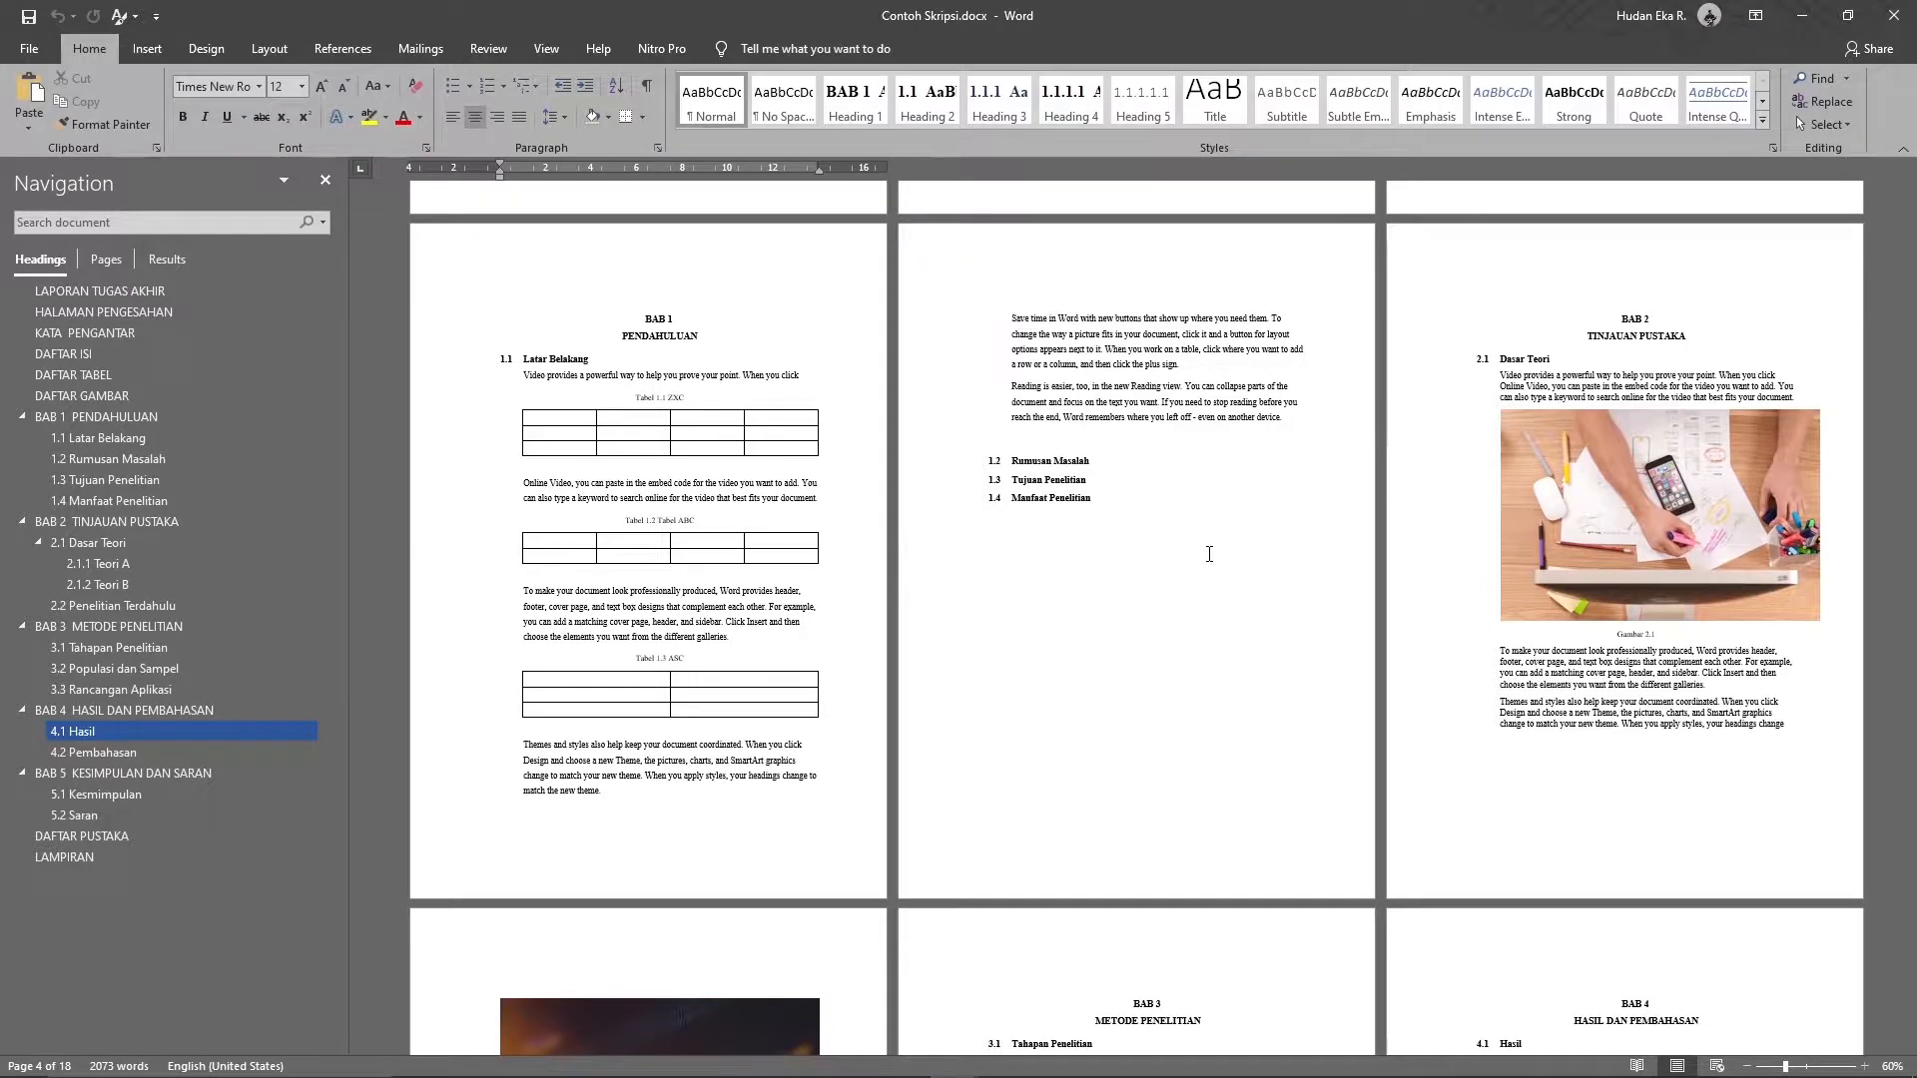
{"action": "scroll", "coordinate": [1208, 553], "scroll_direction": "up", "scroll_amount": 10}
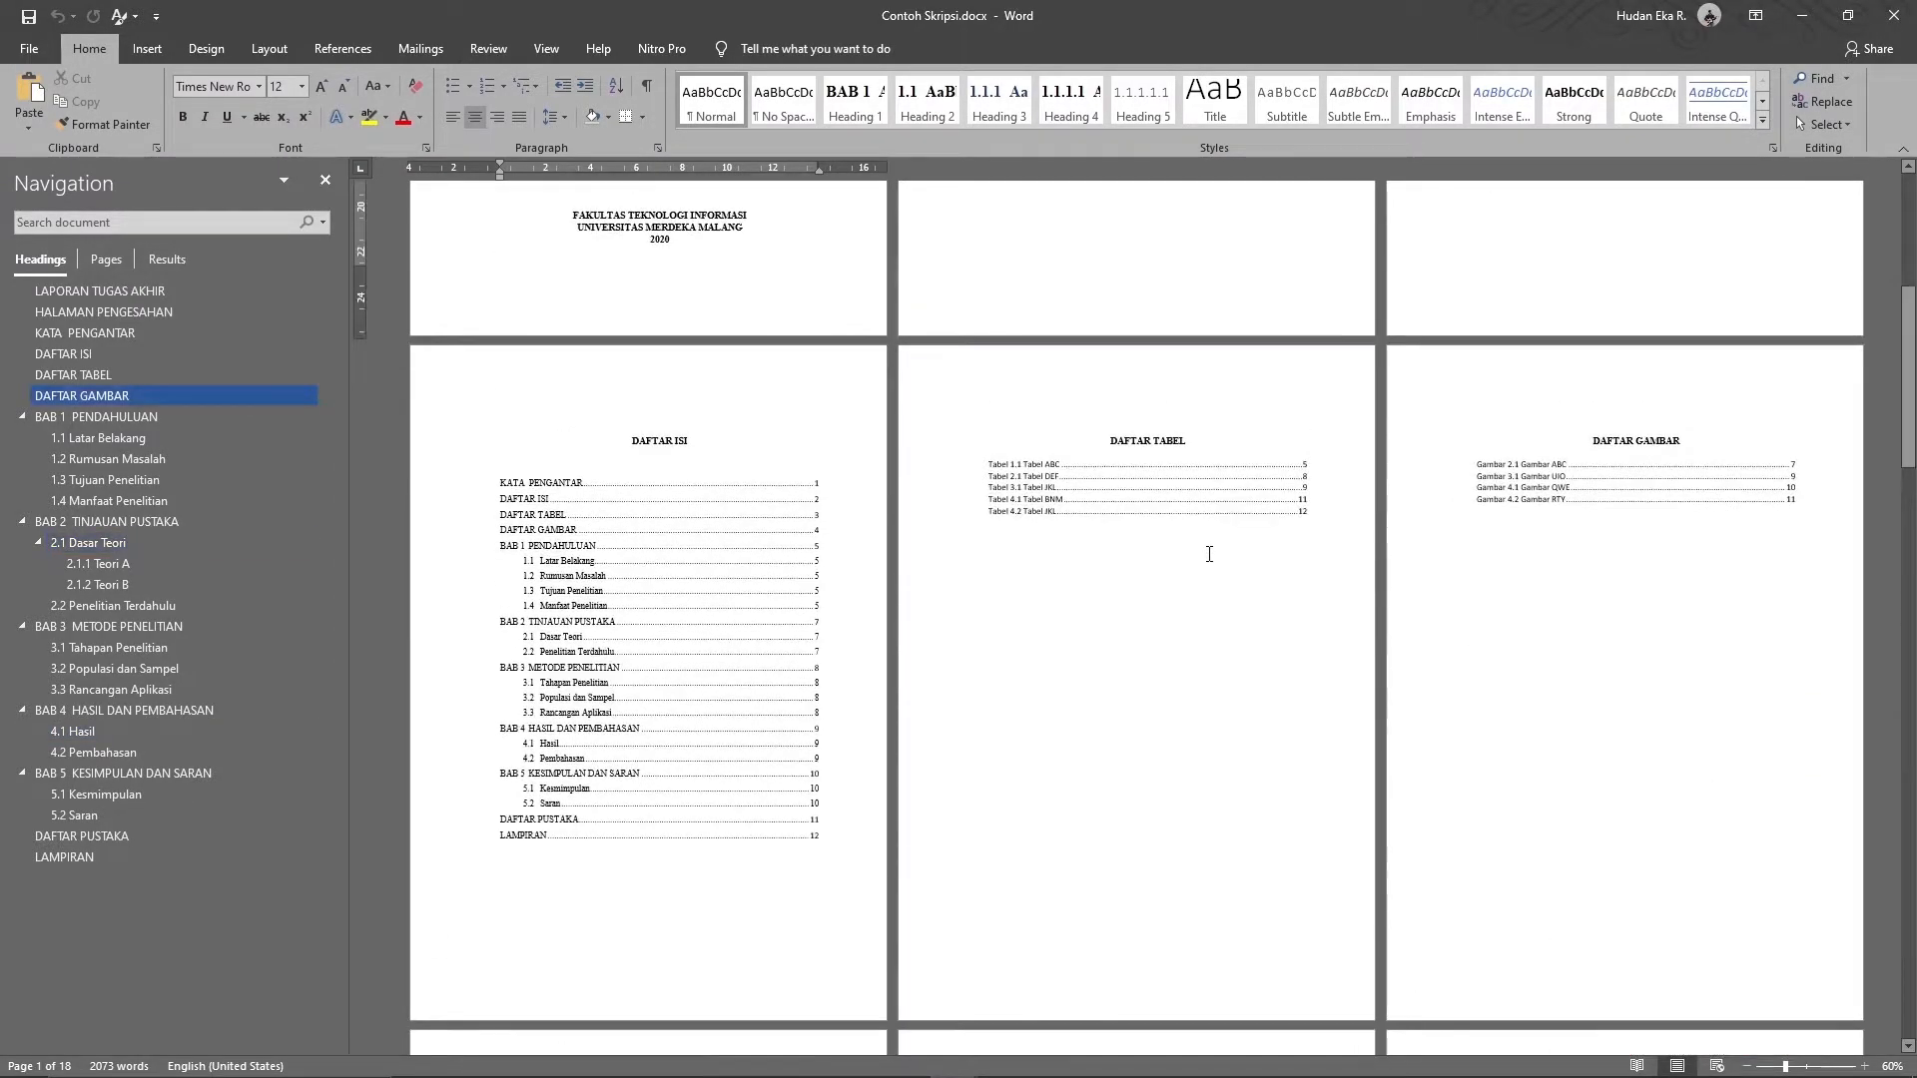
{"action": "scroll", "coordinate": [1208, 553], "scroll_direction": "up", "scroll_amount": 6}
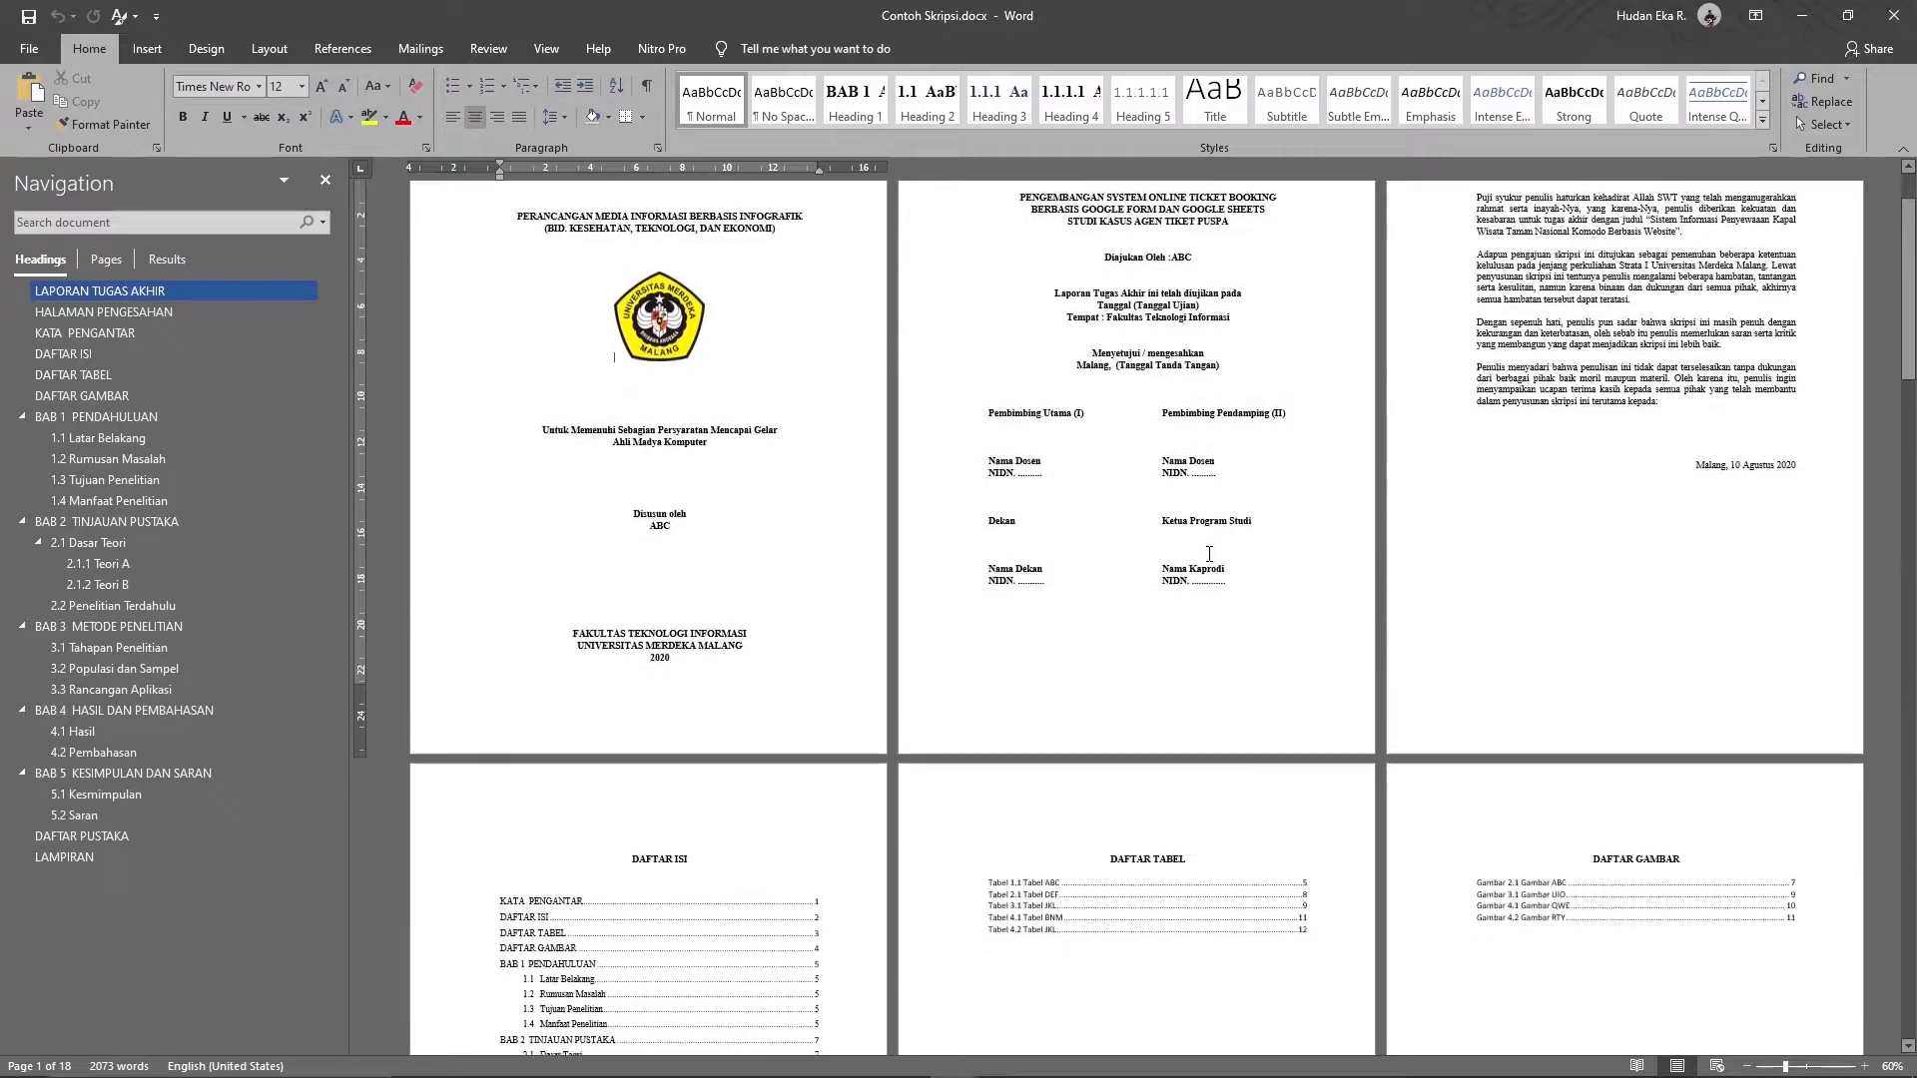
{"action": "scroll", "coordinate": [1209, 553], "scroll_direction": "down", "scroll_amount": 1}
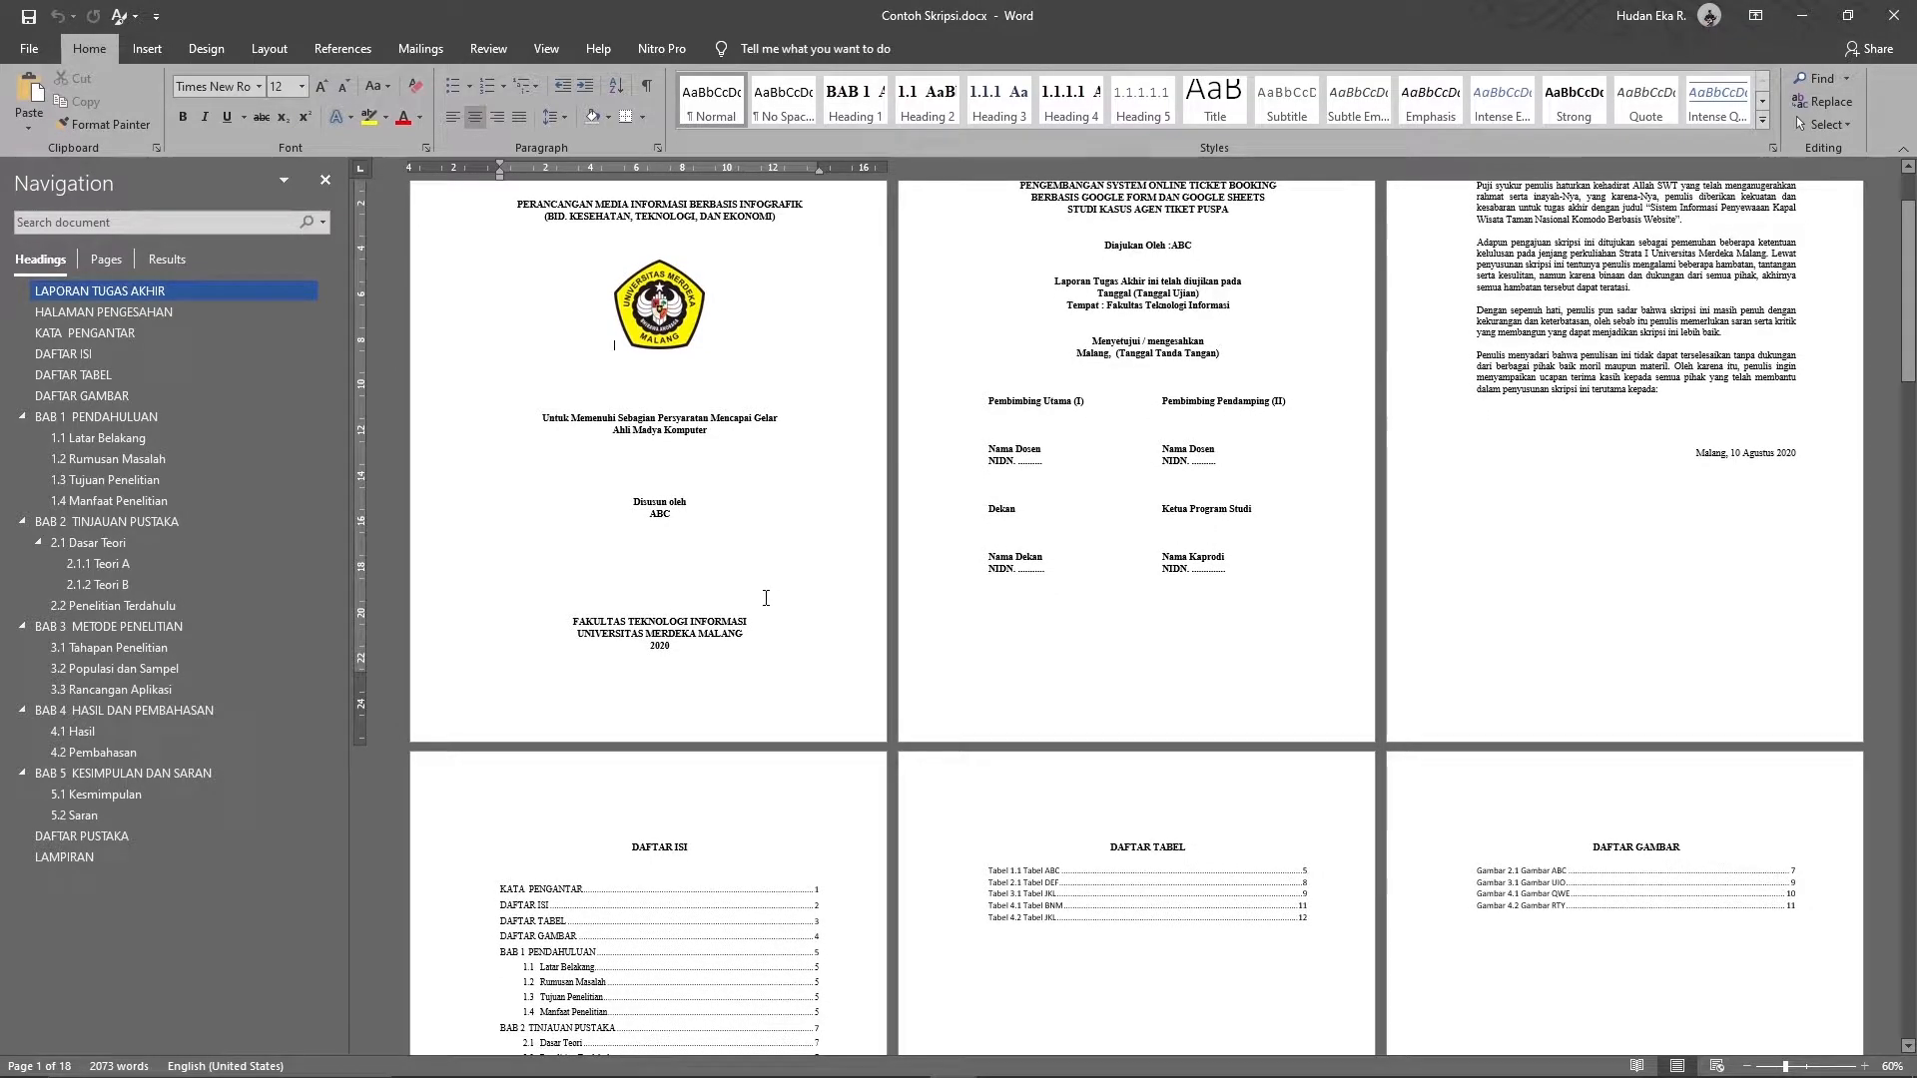
{"action": "scroll", "coordinate": [765, 598], "scroll_direction": "up", "scroll_amount": 1}
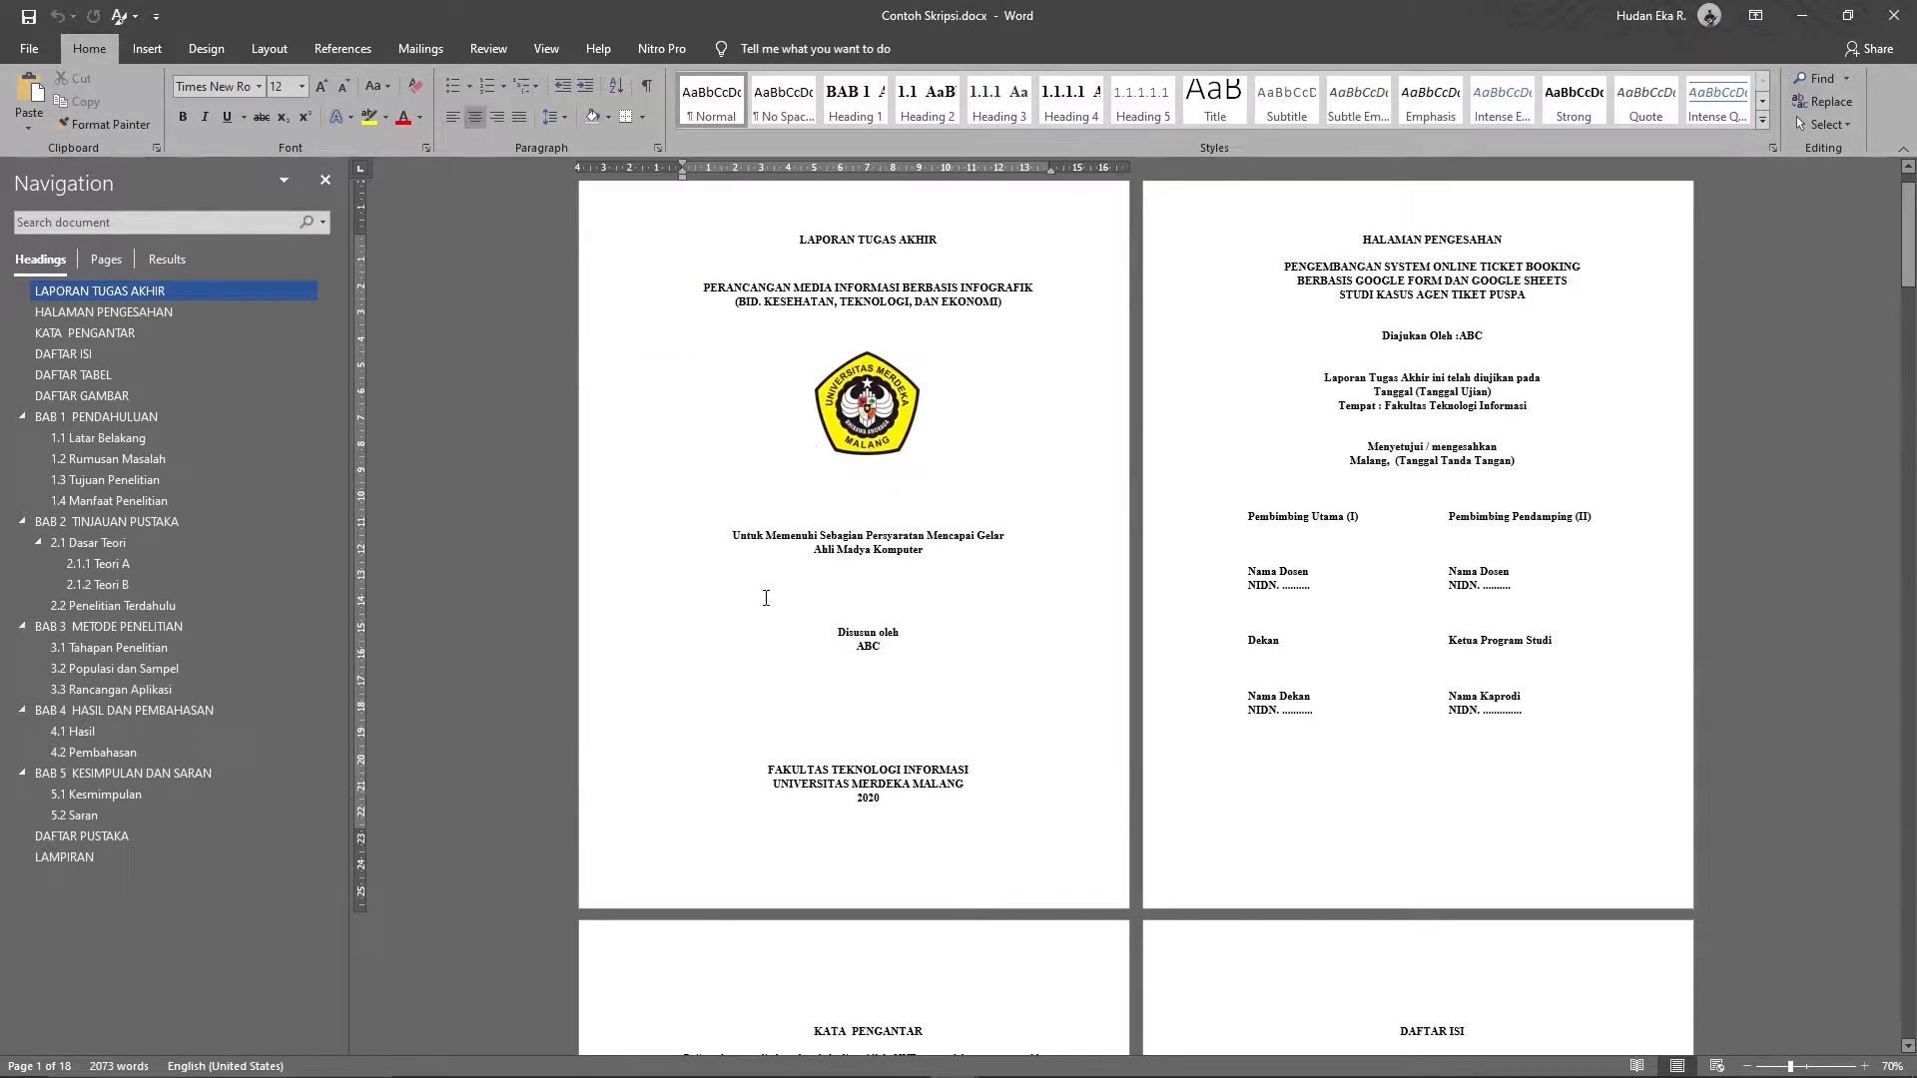
- Place the cursor before the HALAMAN PENGESAHAN heading and view the available page and section break types without inserting one
{"action": "left_click", "coordinate": [881, 875]}
{"action": "scroll", "coordinate": [1359, 281], "scroll_direction": "up", "scroll_amount": 1}
{"action": "left_click", "coordinate": [1364, 305]}
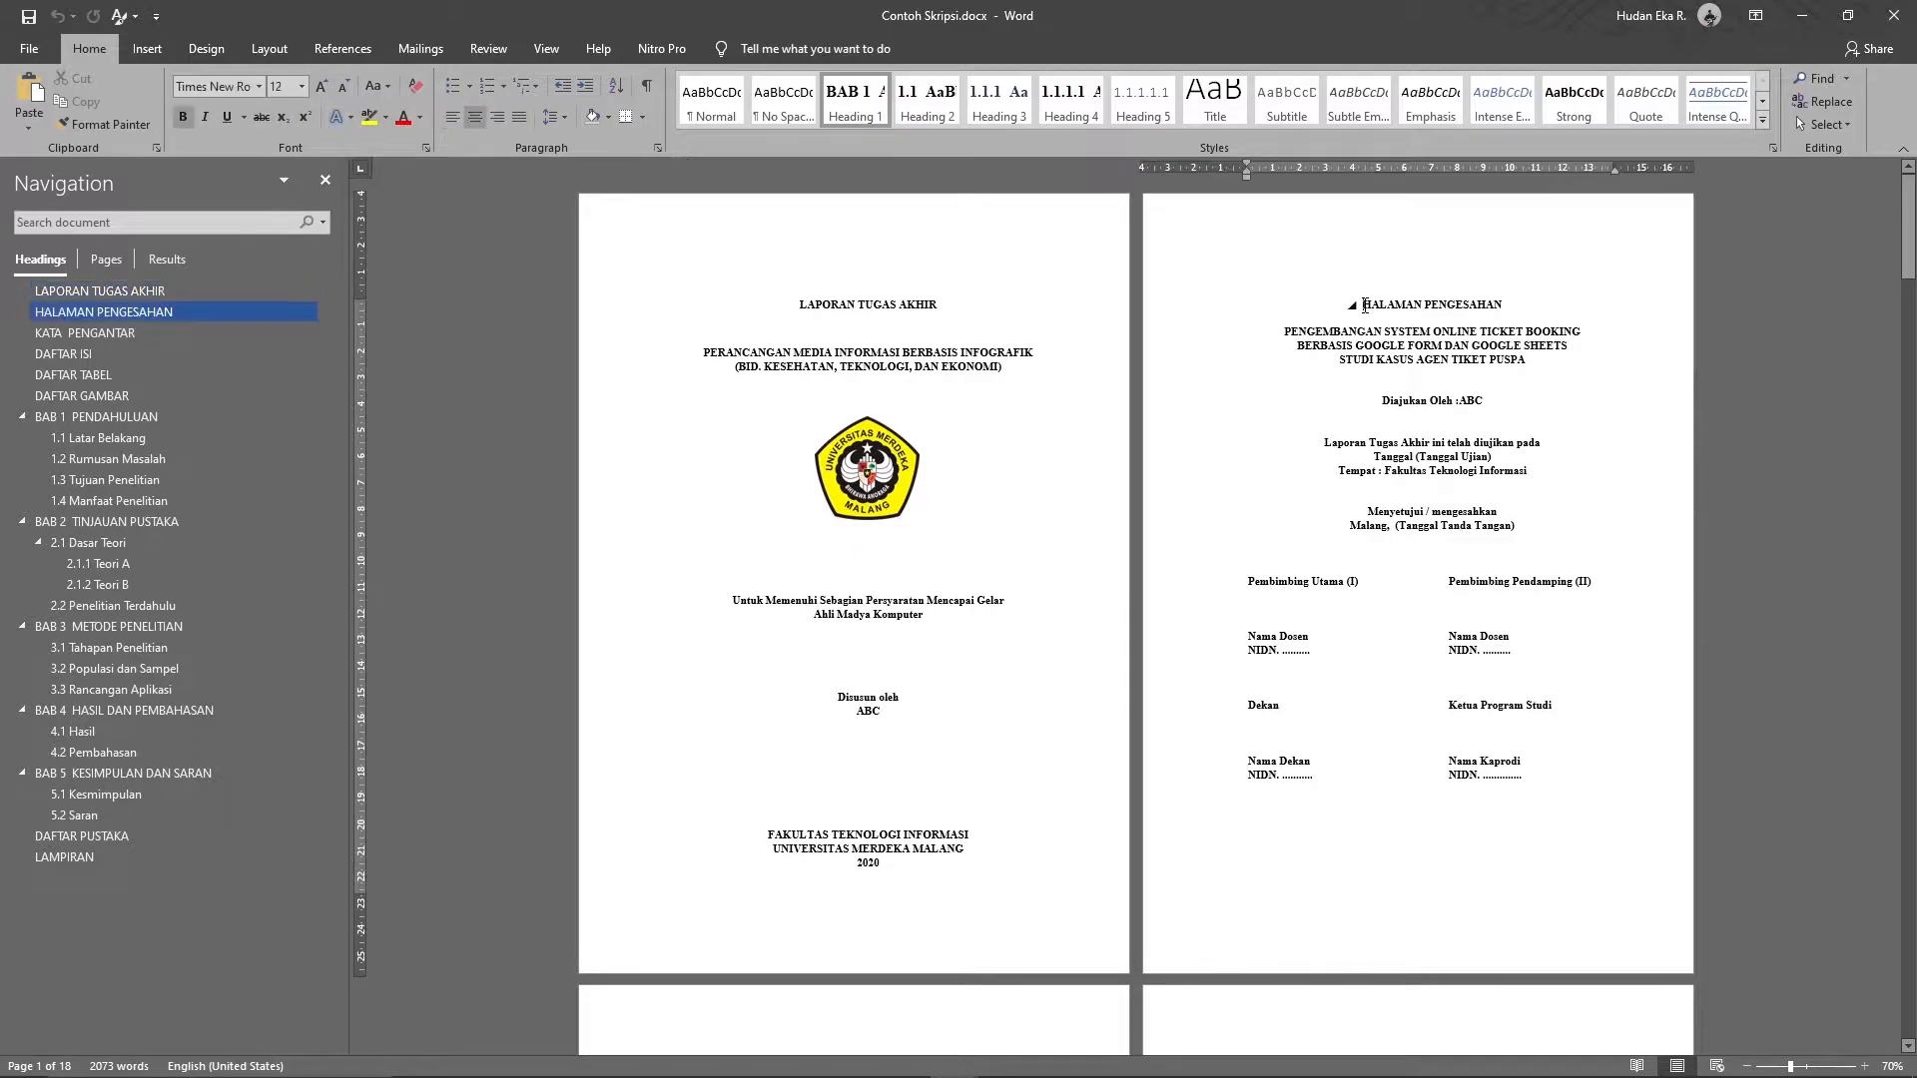
{"action": "left_click", "coordinate": [264, 52]}
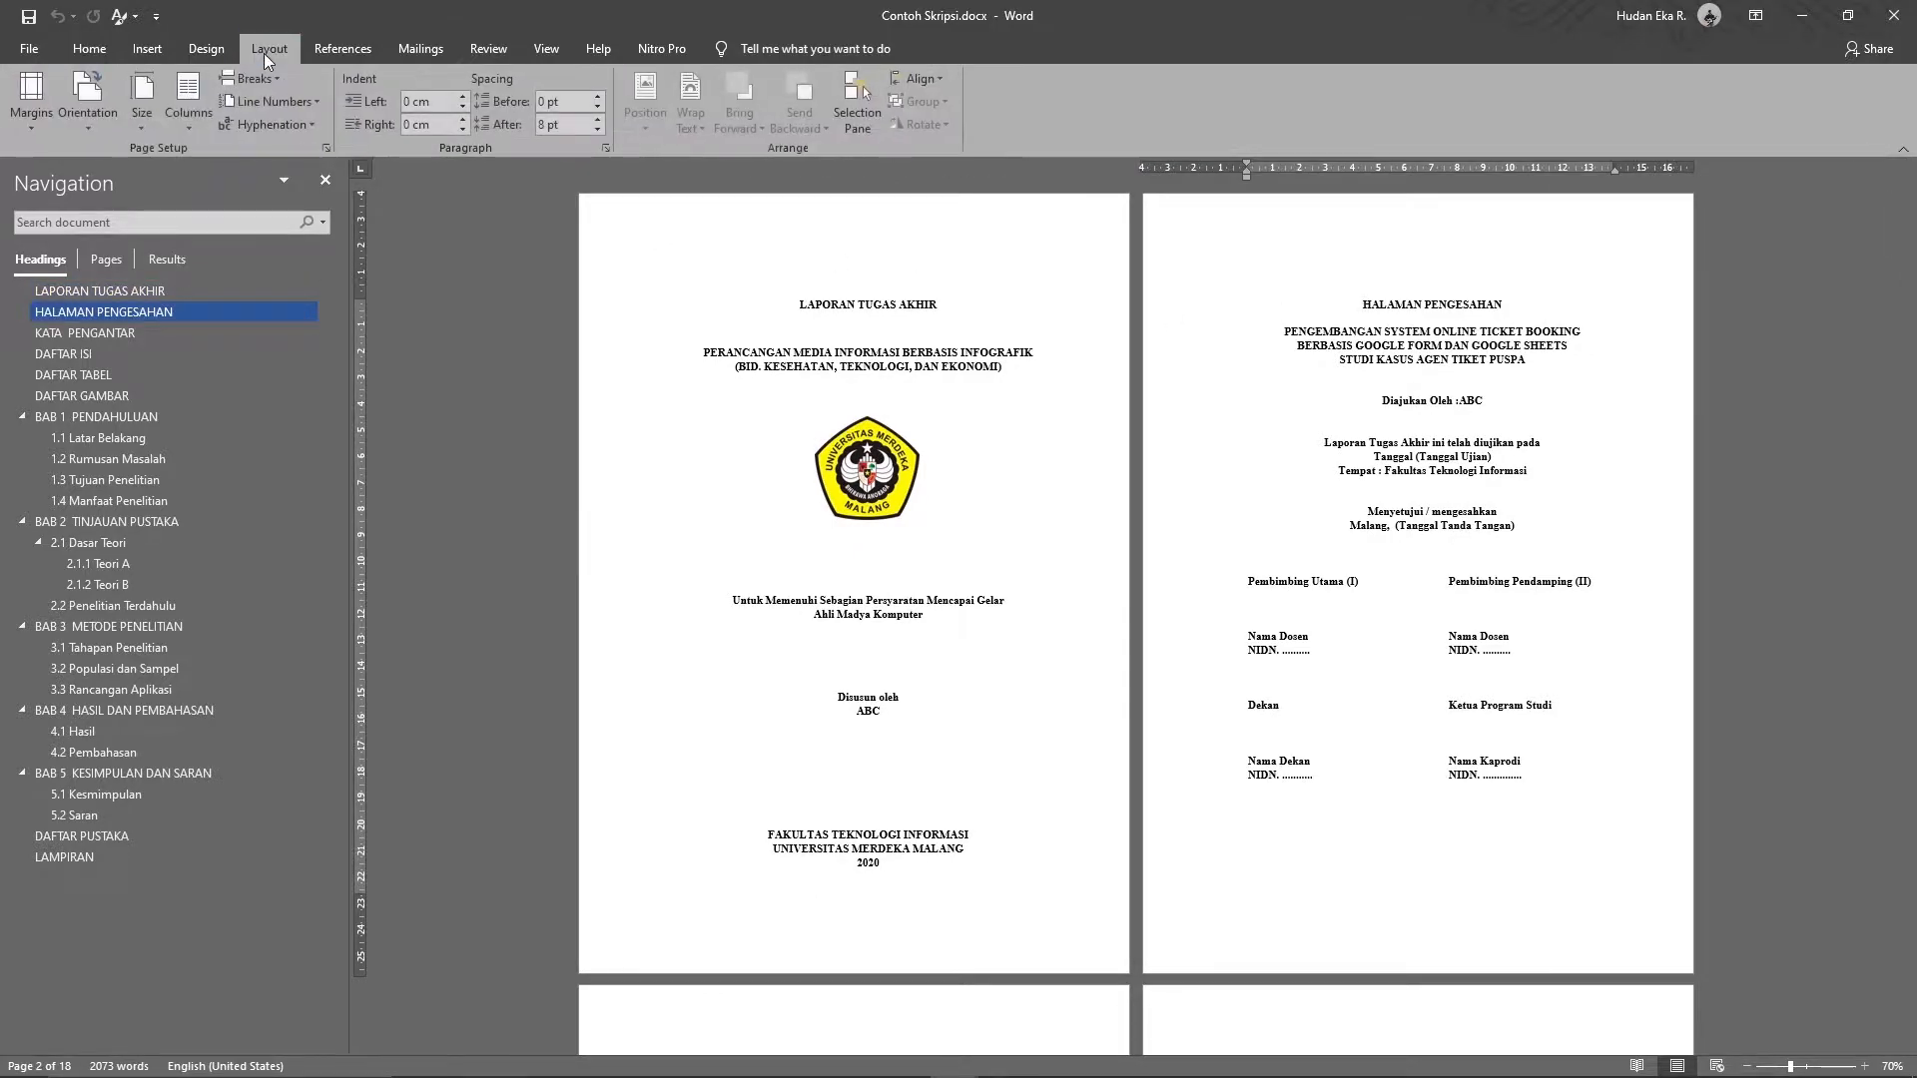
{"action": "left_click", "coordinate": [255, 79]}
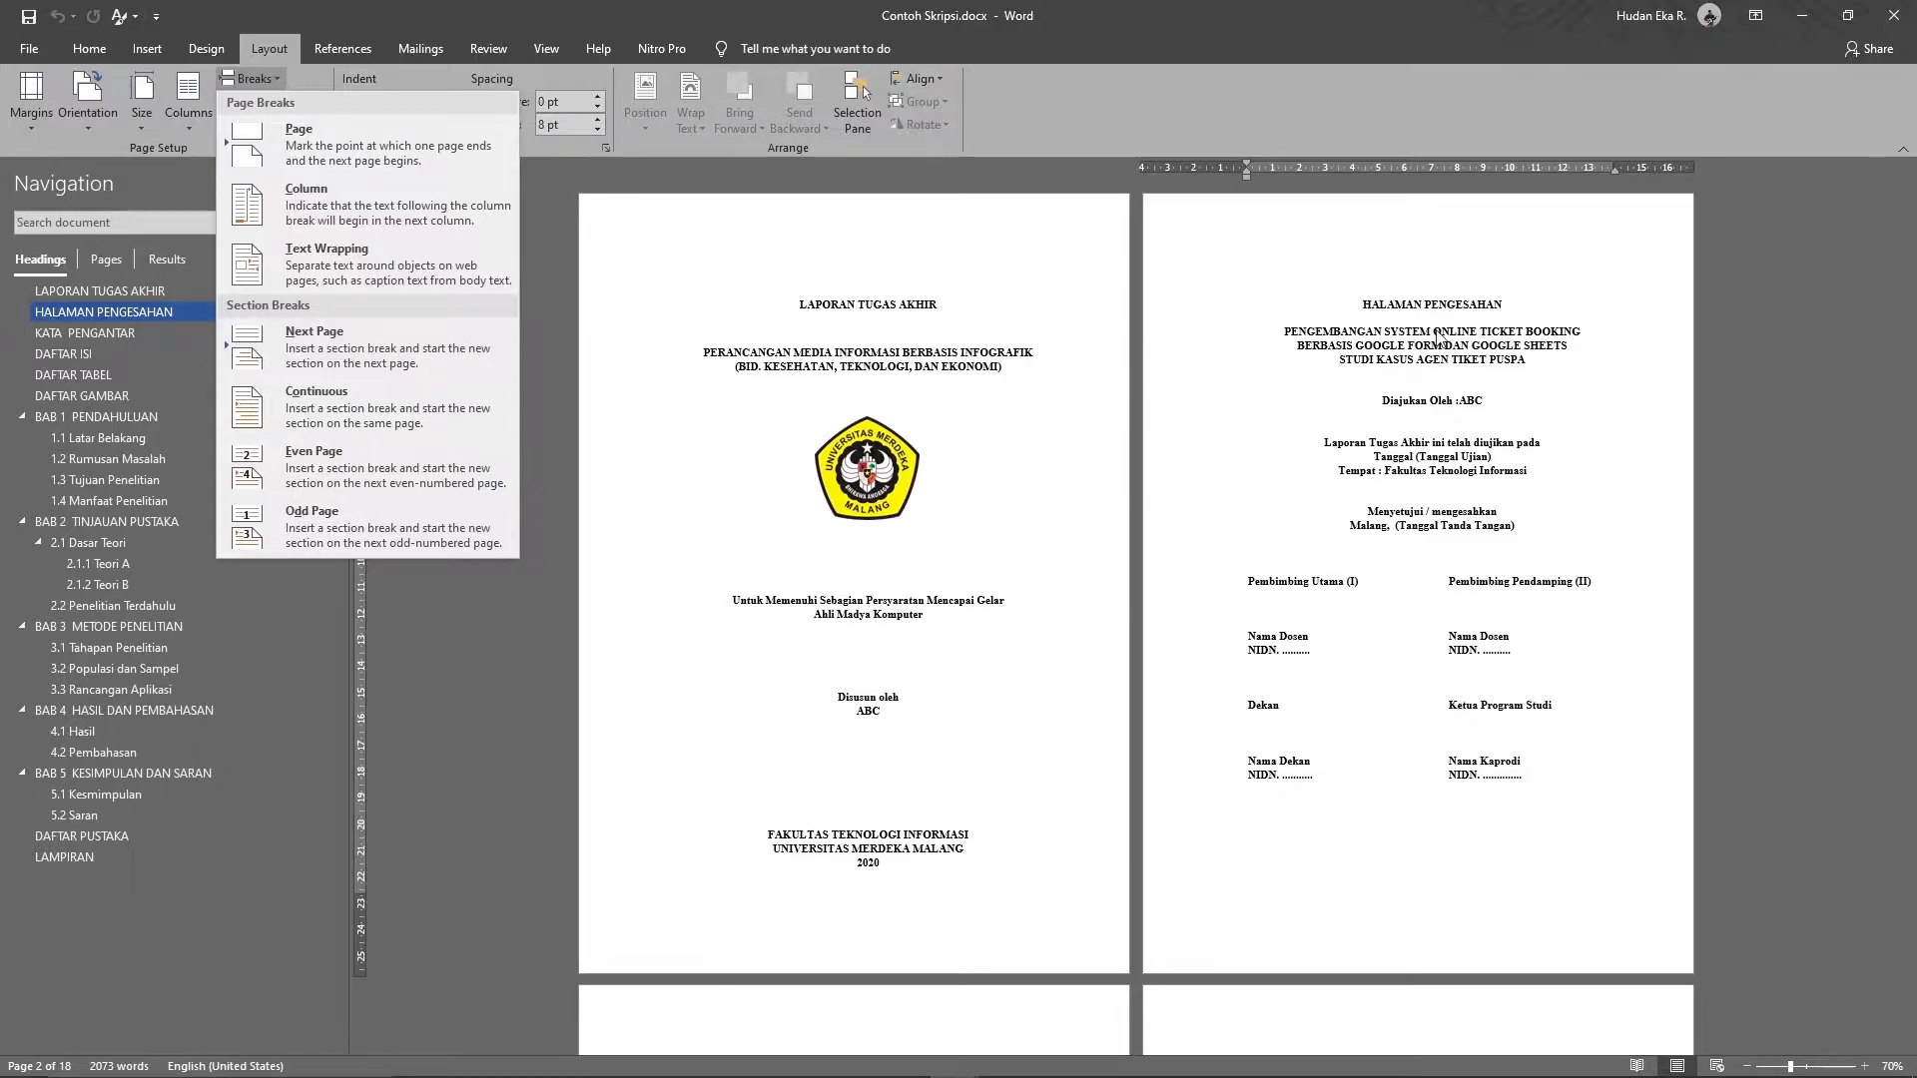
{"action": "left_click", "coordinate": [1437, 332]}
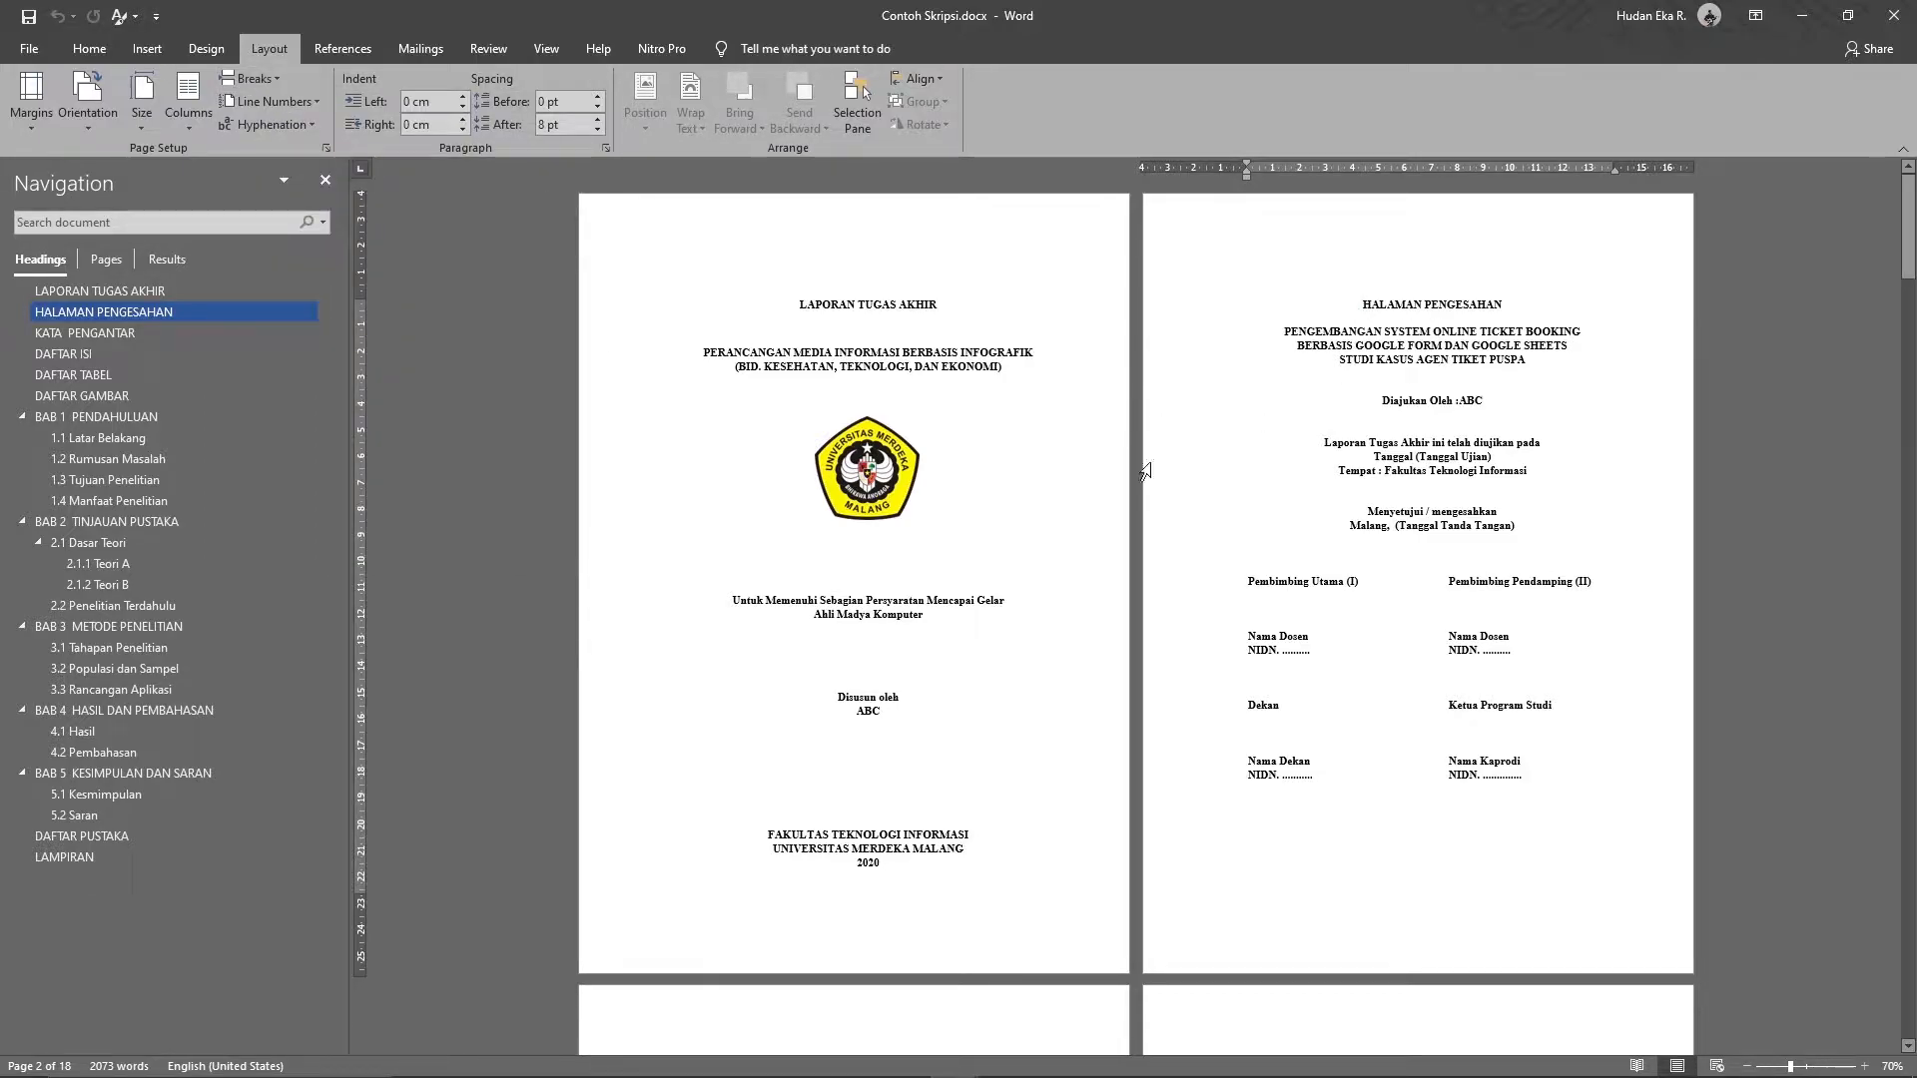
- Collapse the content under the HALAMAN PENGESAHAN heading and expand it again
{"action": "scroll", "coordinate": [1265, 325], "scroll_direction": "up", "scroll_amount": 5}
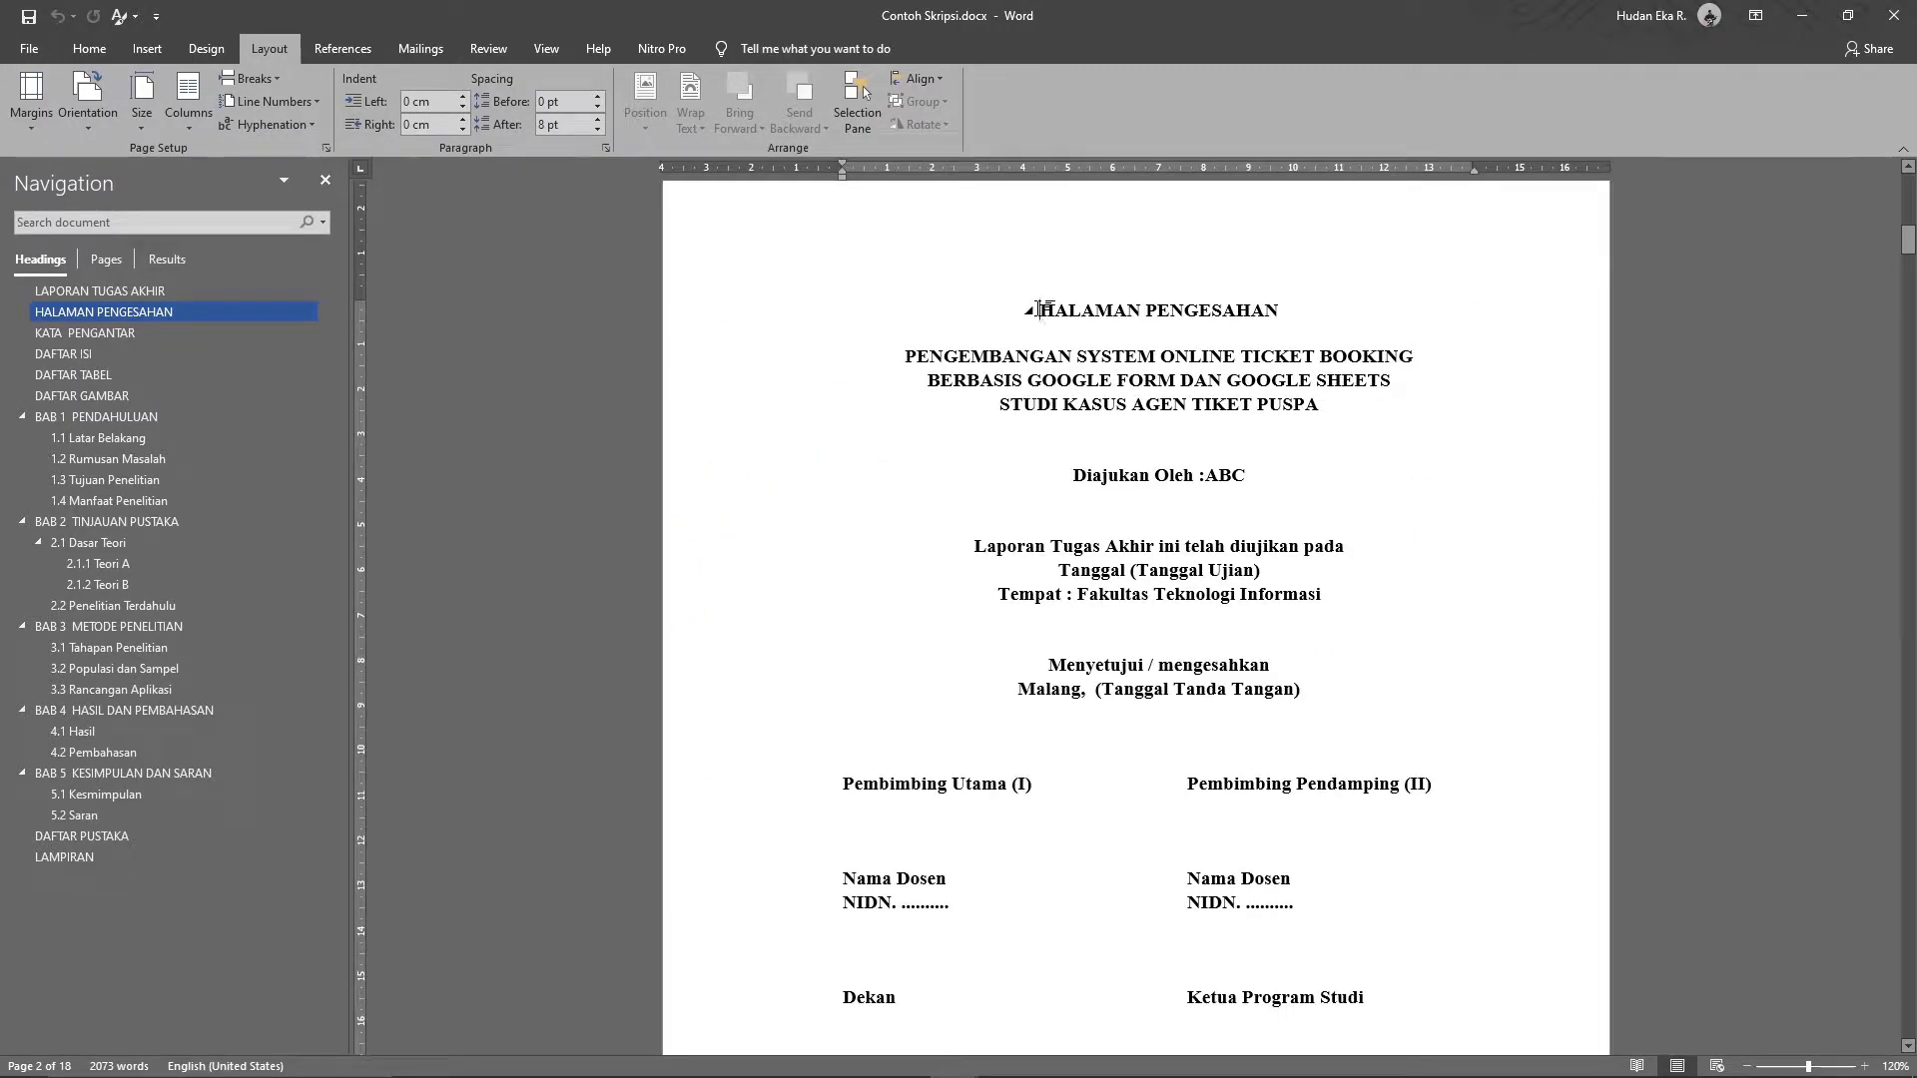
{"action": "left_click_drag", "start_coordinate": [1044, 308], "coordinate": [1278, 318]}
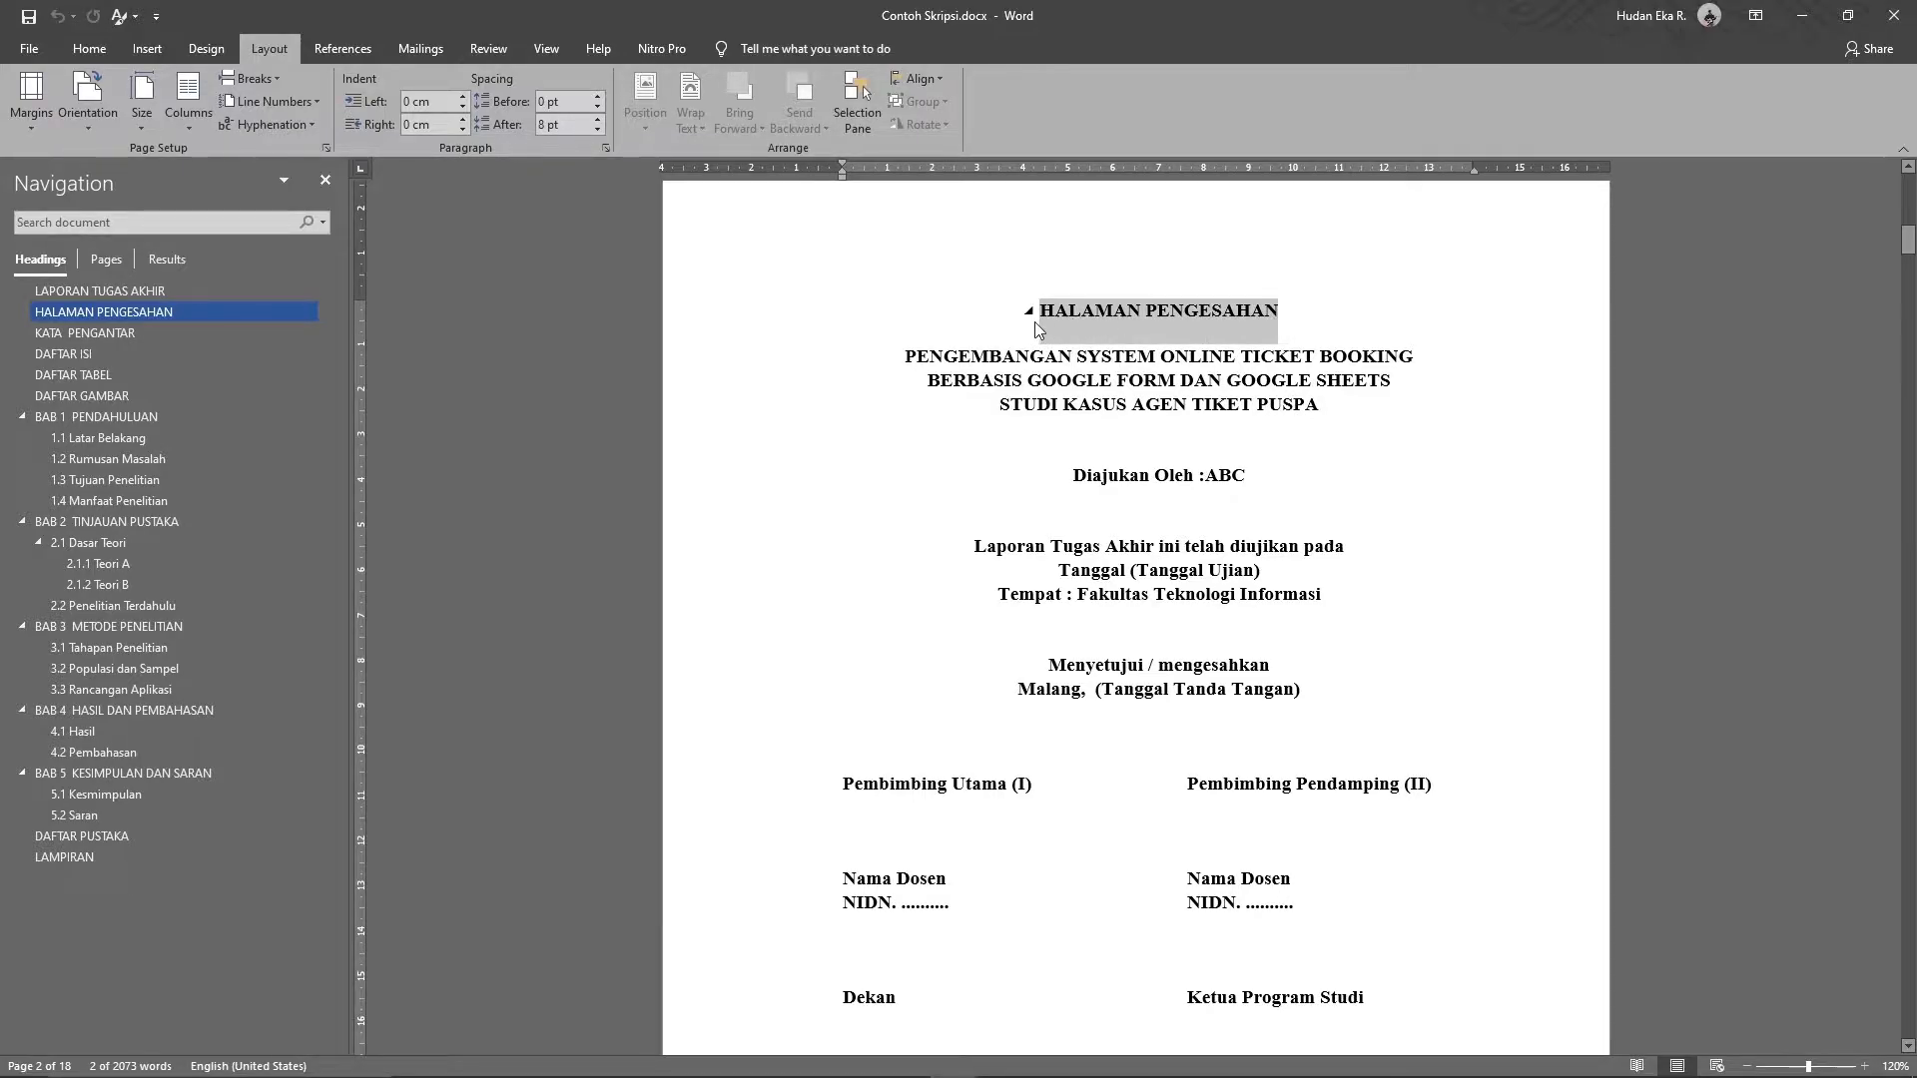
{"action": "left_click", "coordinate": [1029, 312]}
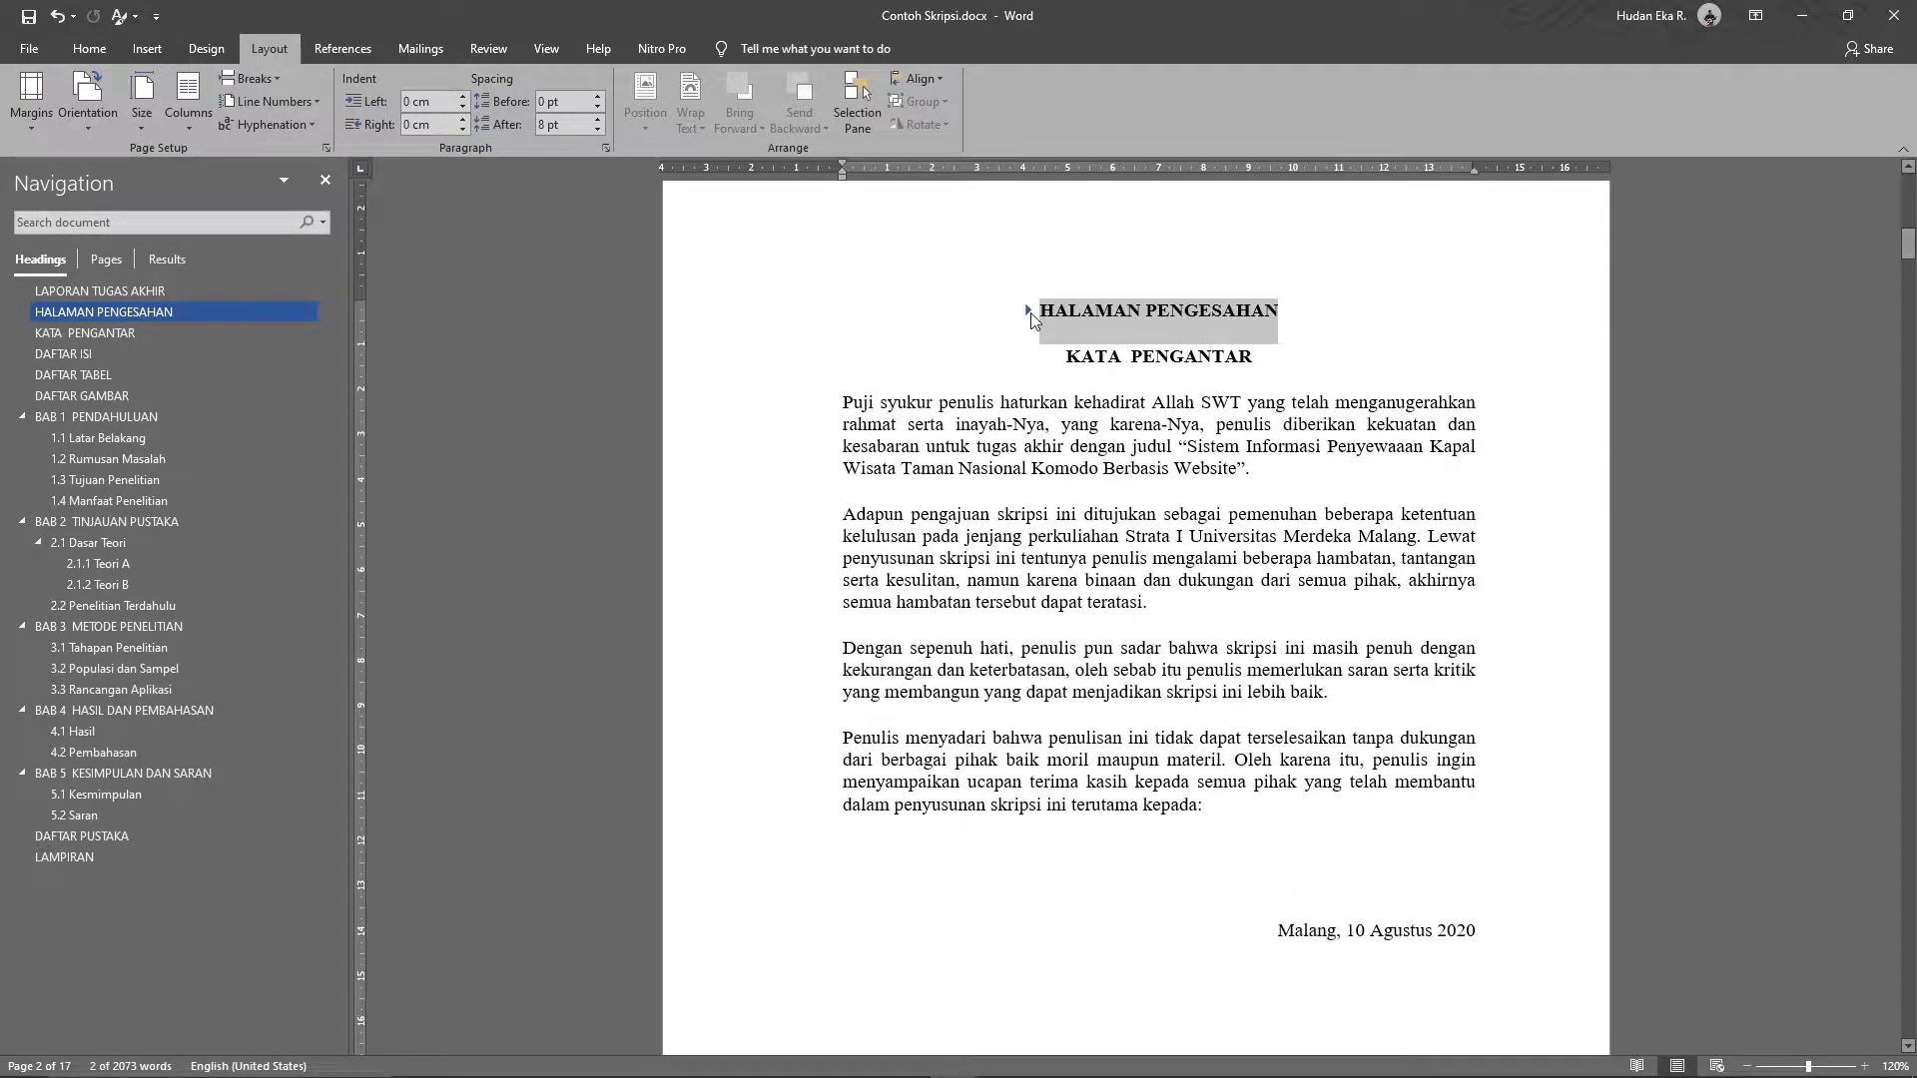
{"action": "left_click", "coordinate": [1030, 312]}
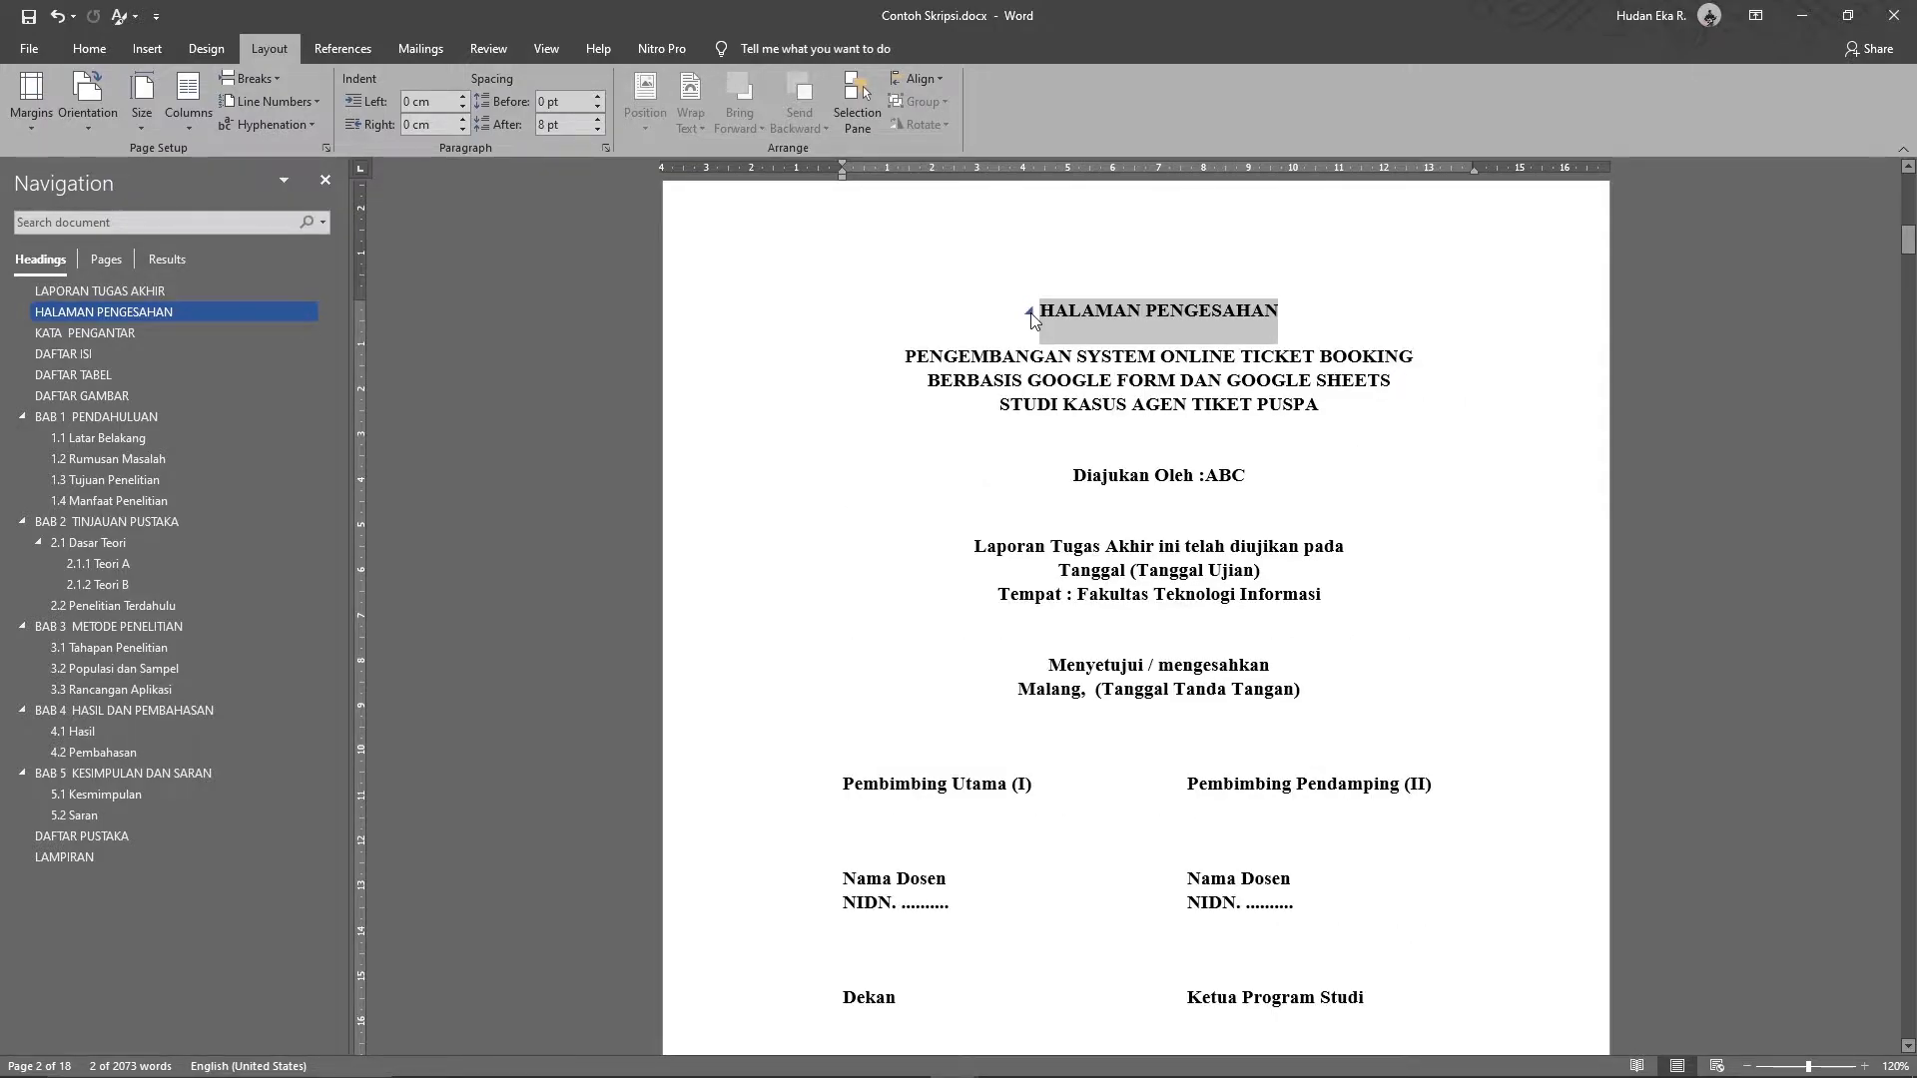
{"action": "left_click", "coordinate": [1030, 311]}
{"action": "left_click", "coordinate": [1030, 312]}
- Insert a Next Page section break directly before the HALAMAN PENGESAHAN heading
{"action": "left_click", "coordinate": [1044, 312]}
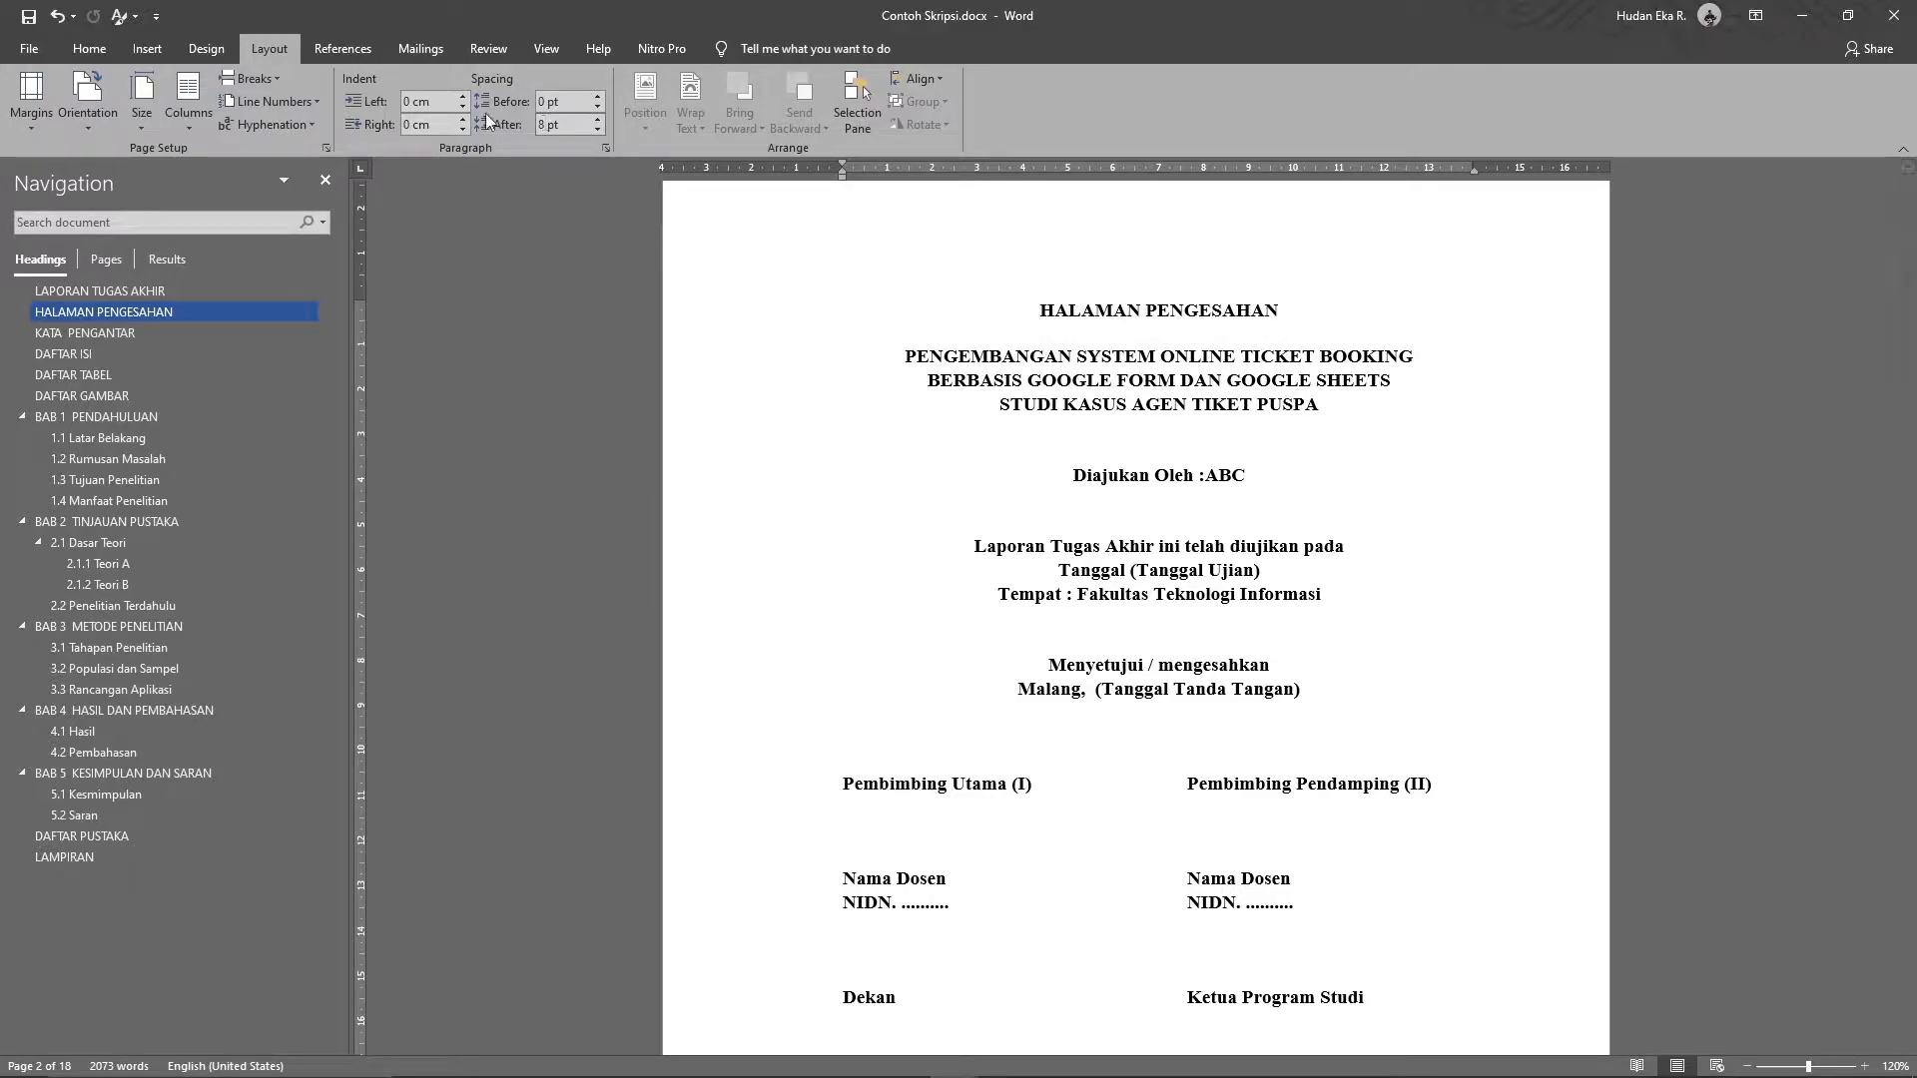
{"action": "left_click", "coordinate": [264, 81]}
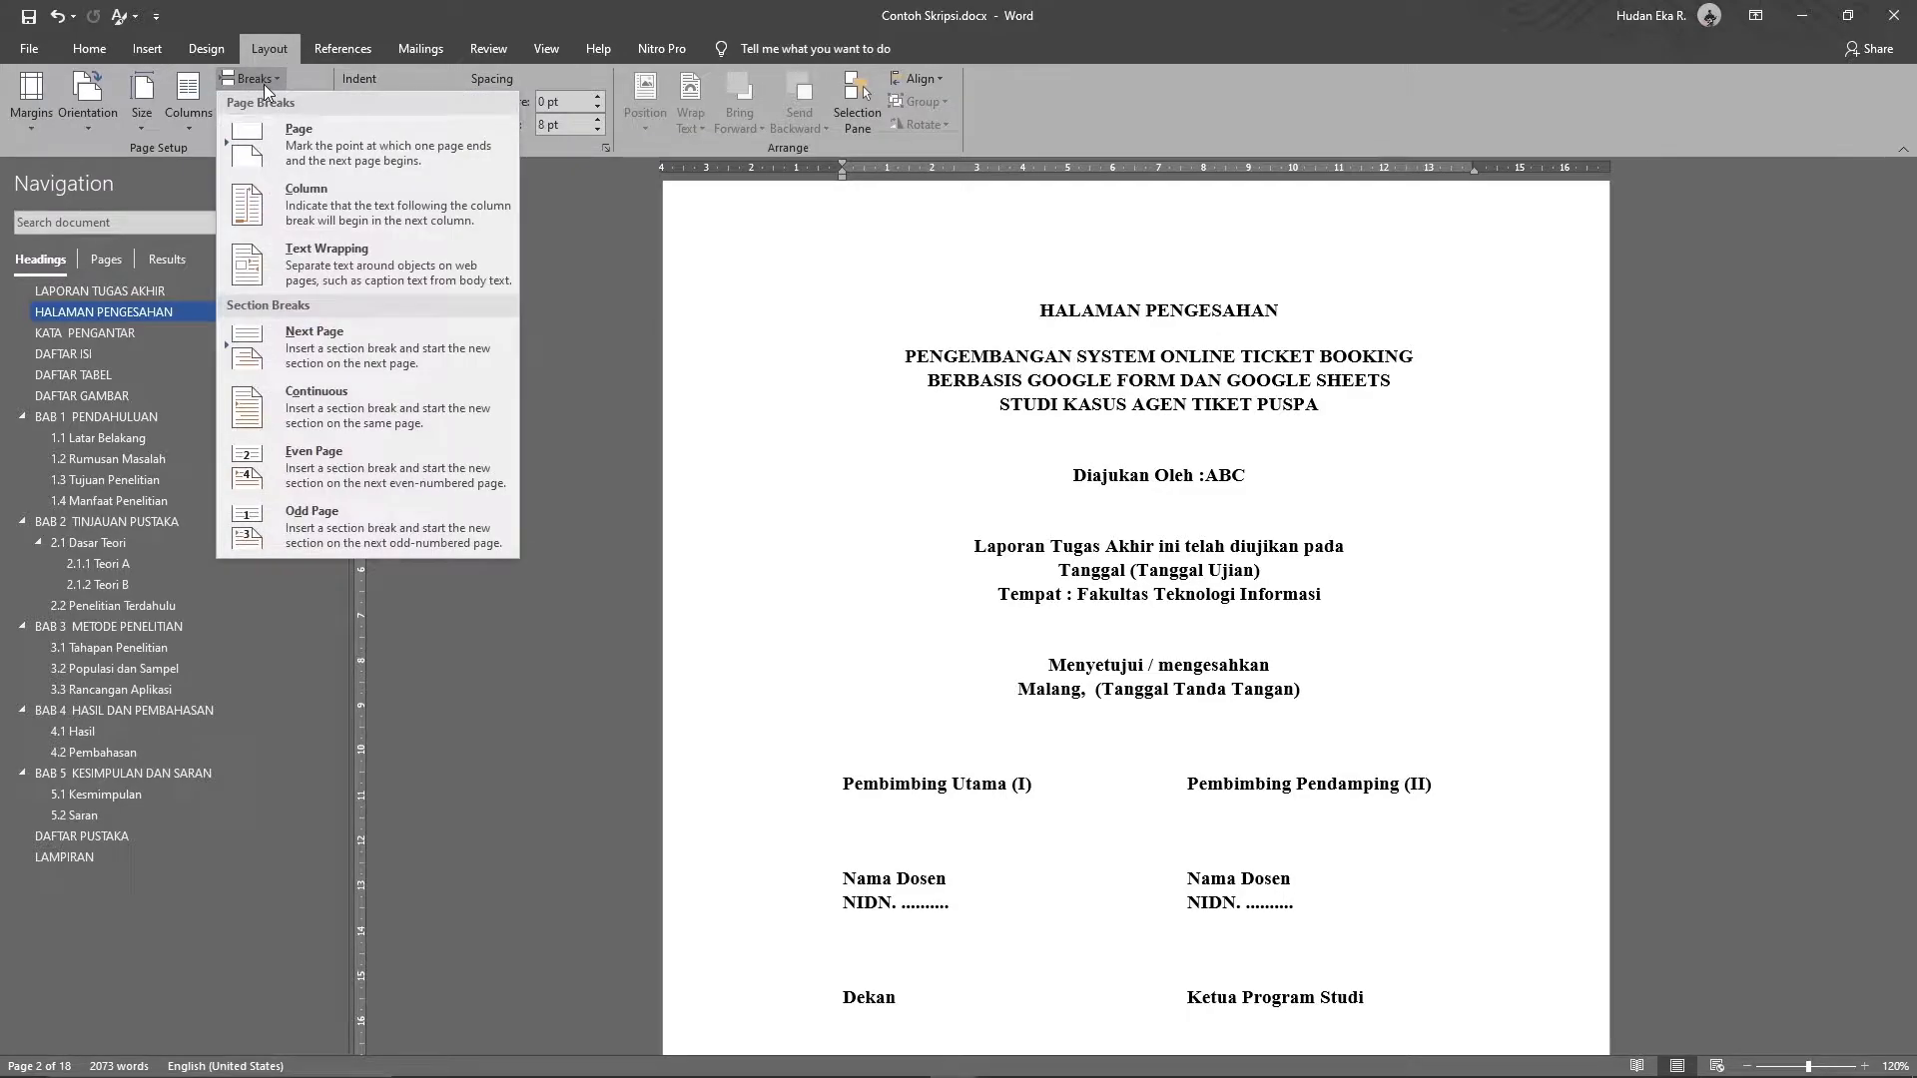
{"action": "left_click", "coordinate": [333, 347]}
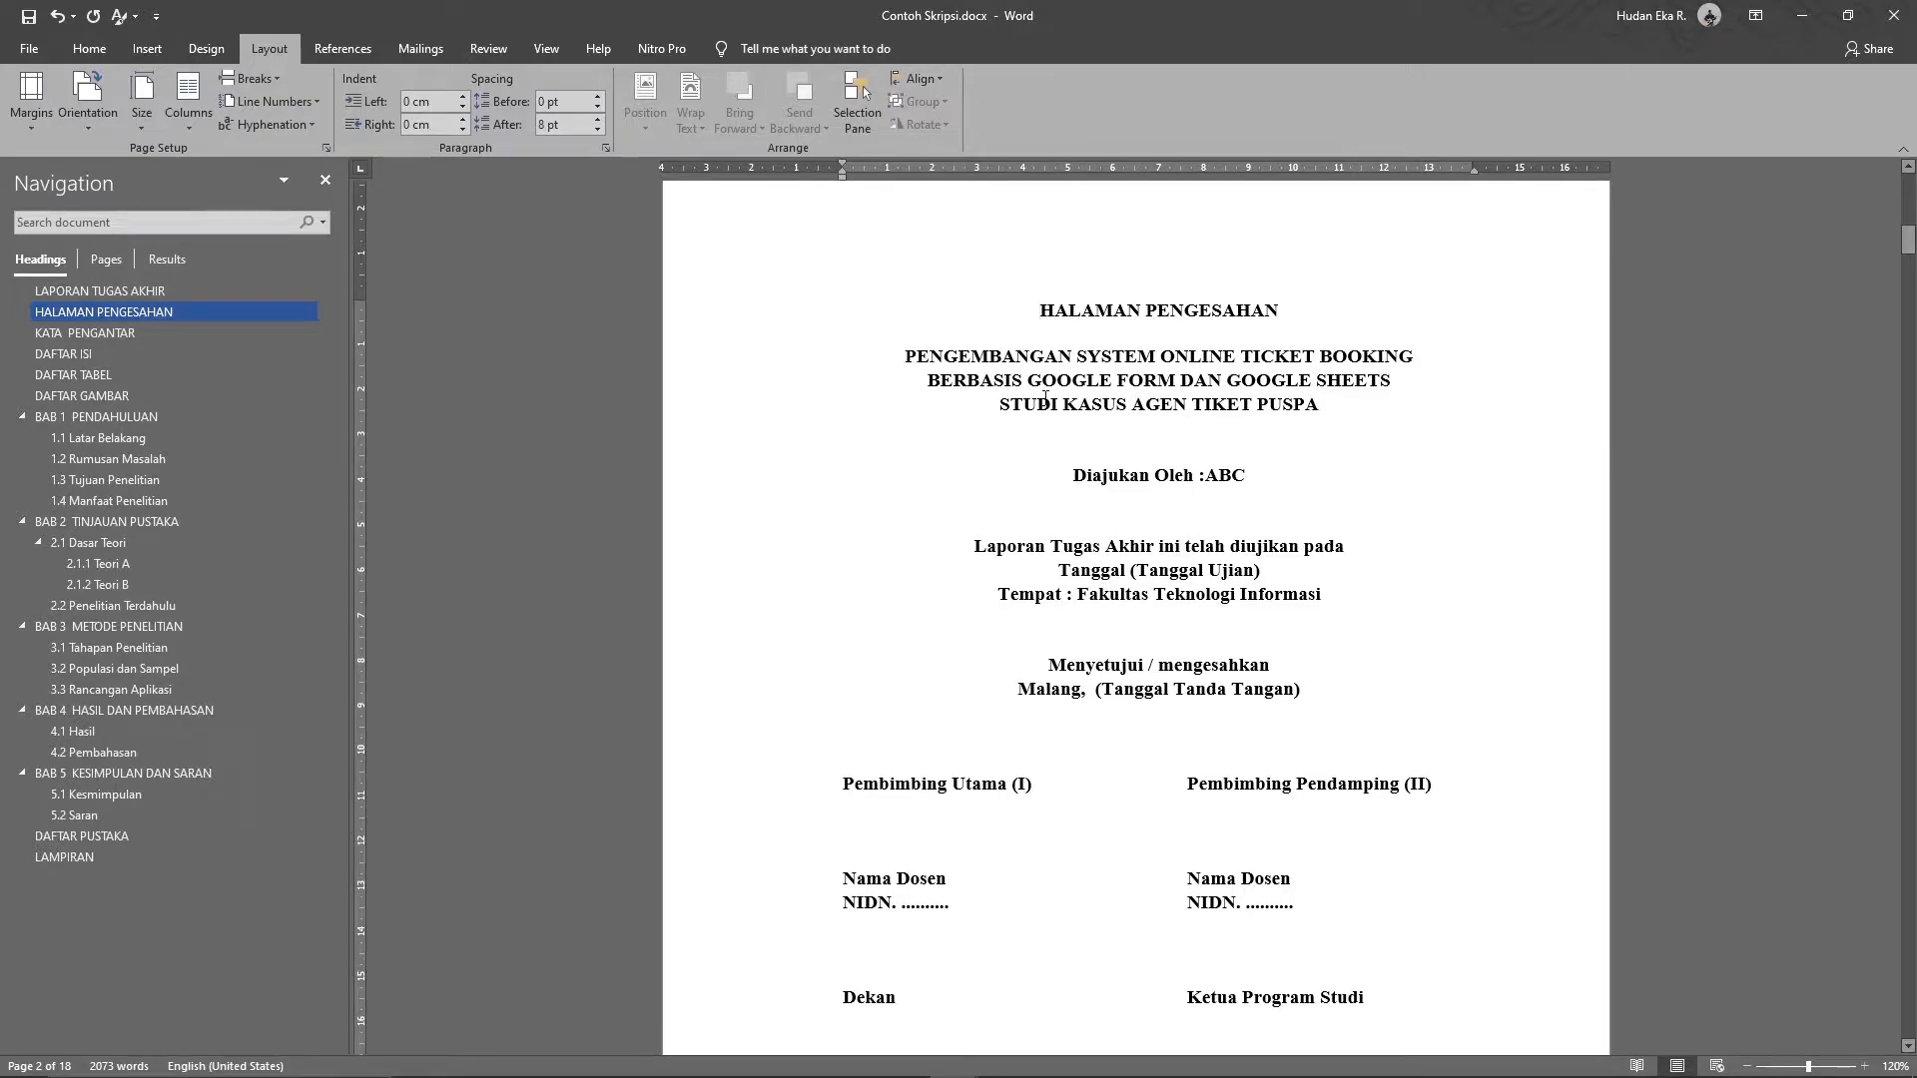
- Open the cover page's header area and examine the section labels from the cover through BAB 1 and BAB 2
{"action": "scroll", "coordinate": [1046, 398], "scroll_direction": "down", "scroll_amount": 4, "text": "ctrl"}
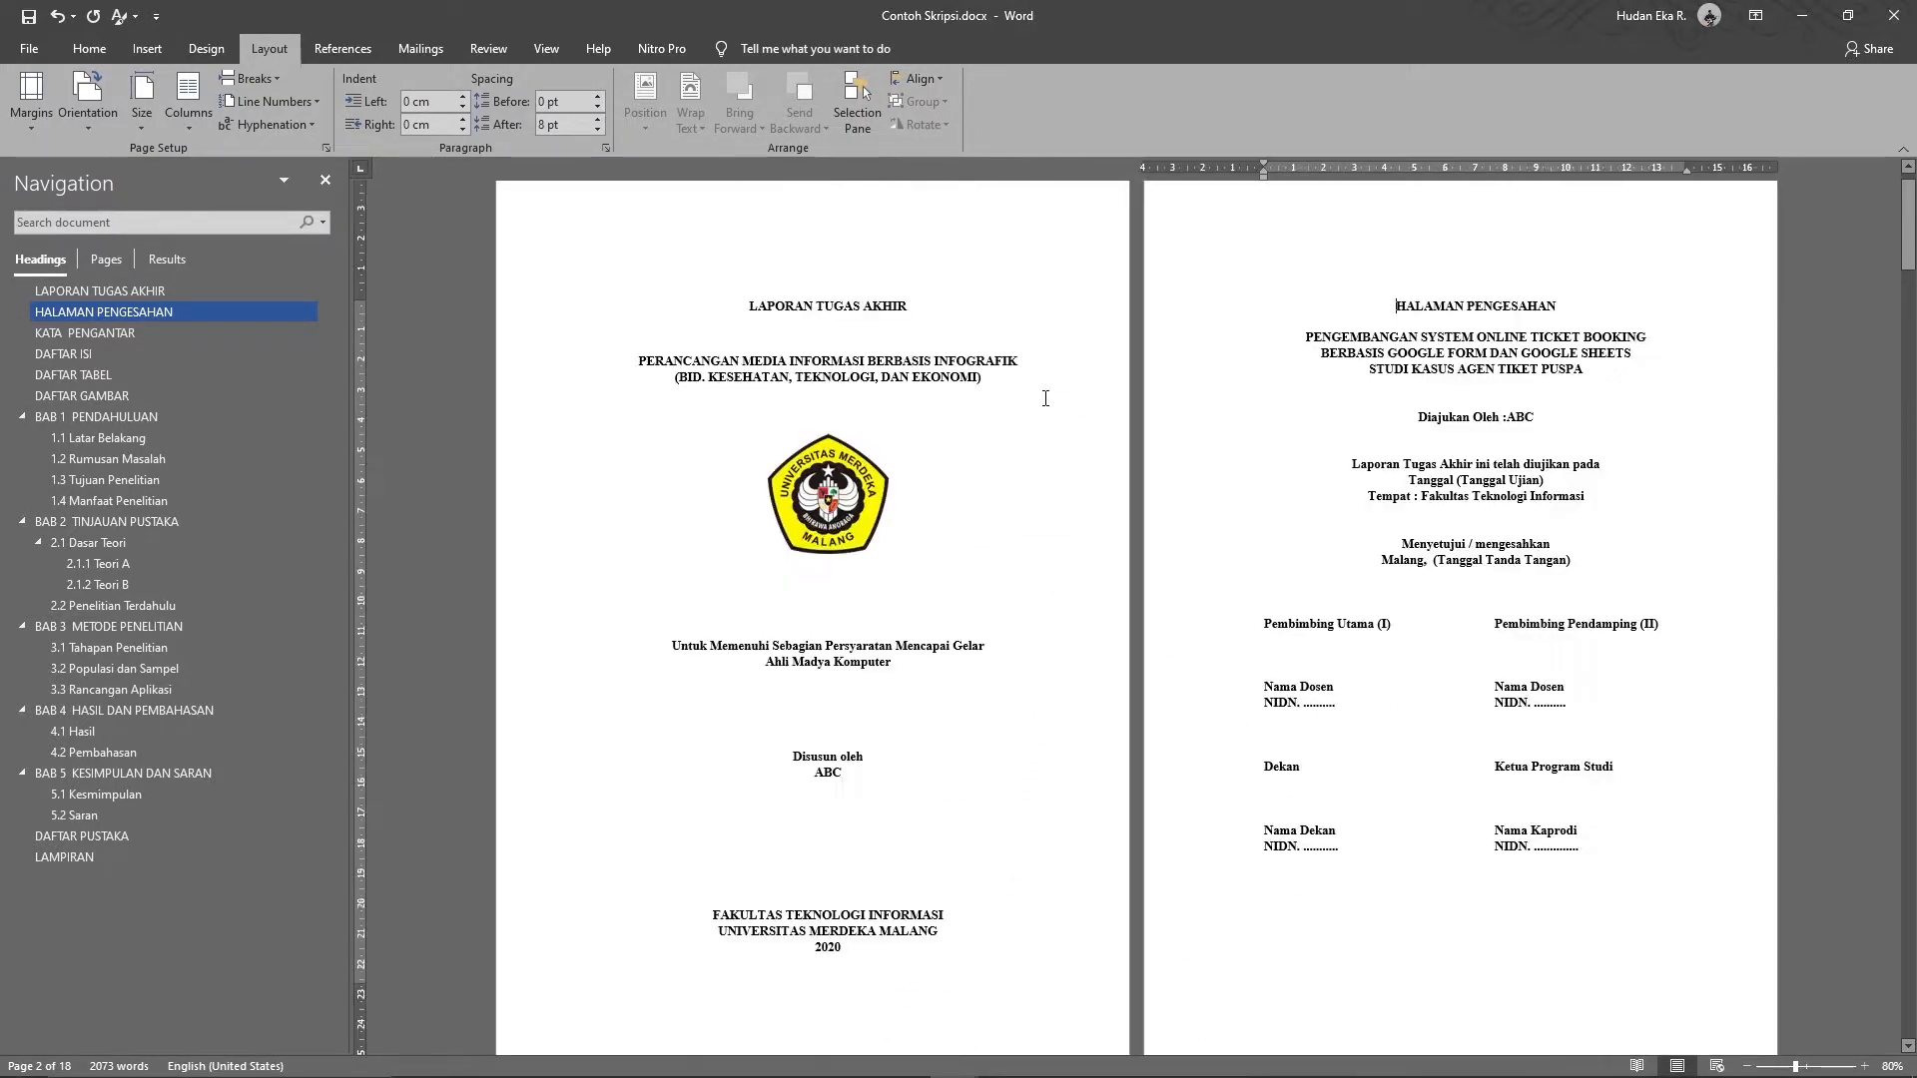
{"action": "double_click", "coordinate": [873, 228]}
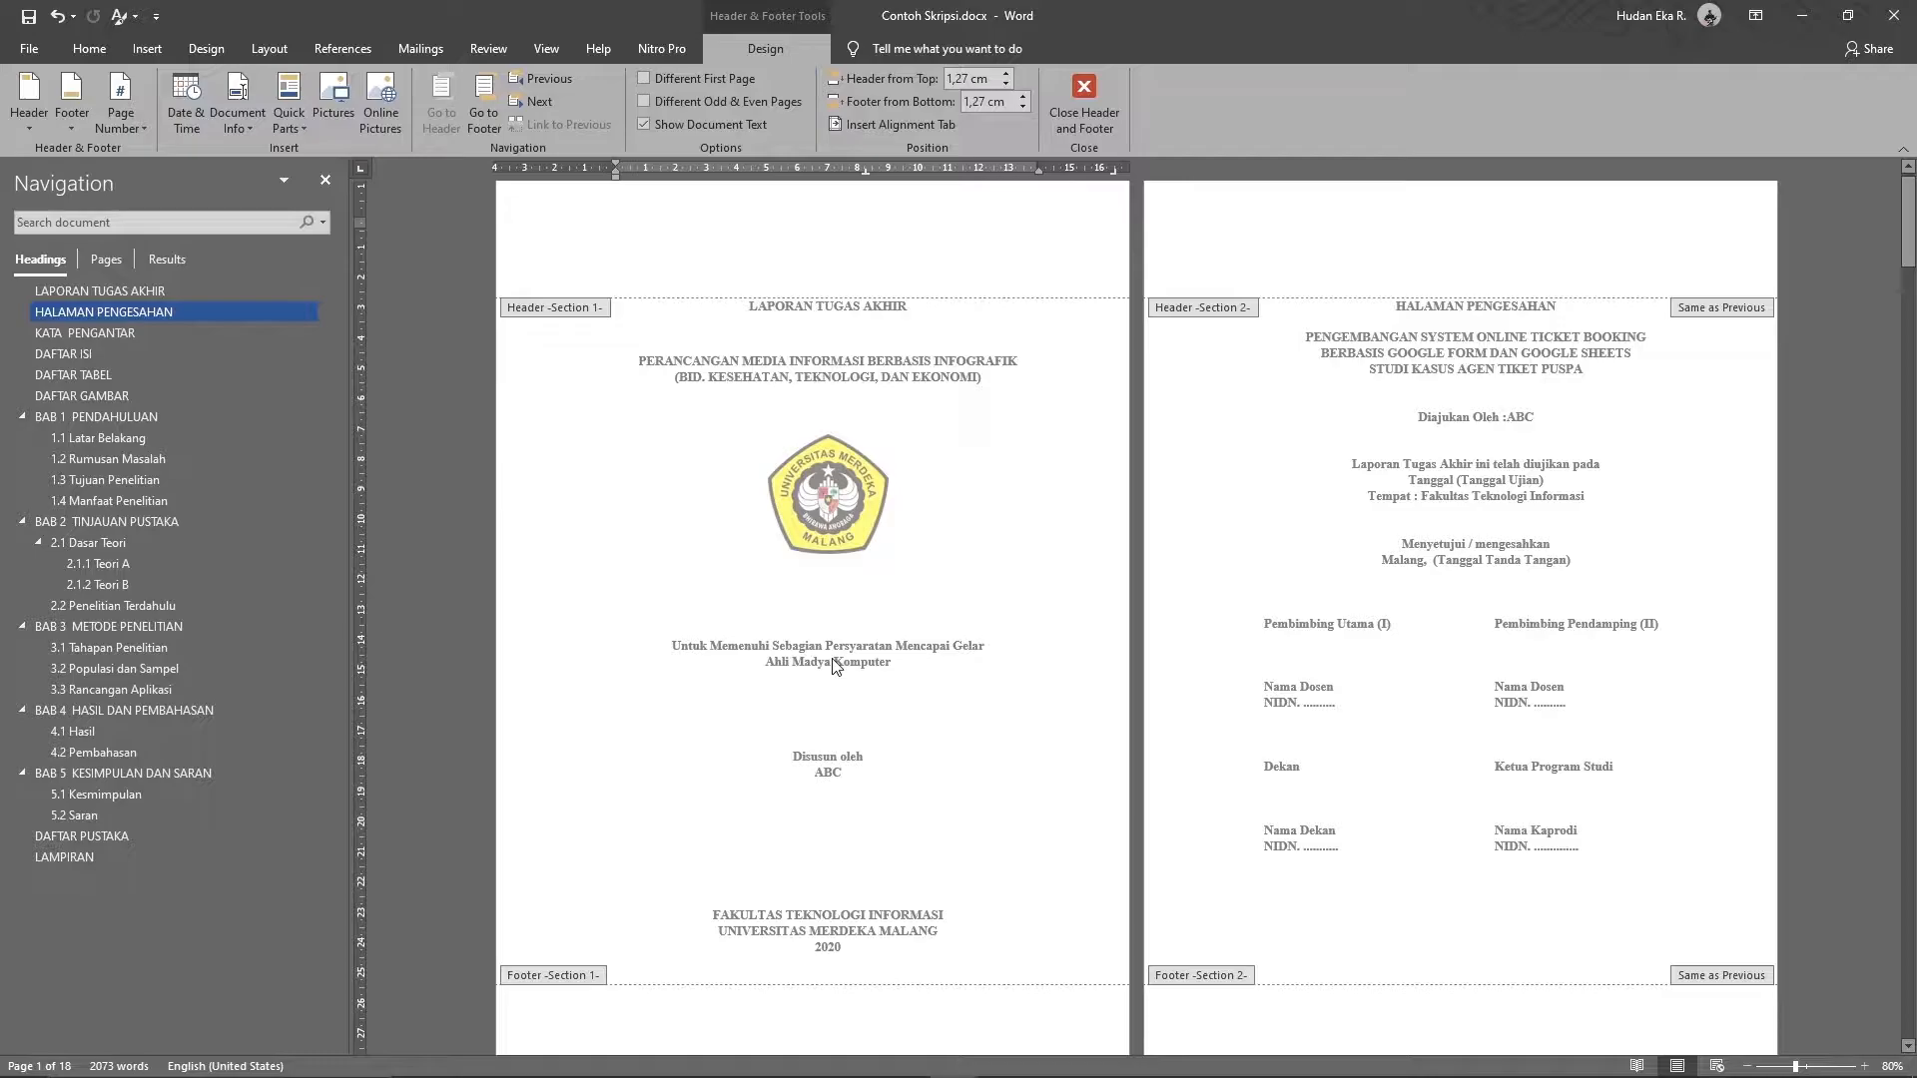
{"action": "scroll", "coordinate": [1455, 722], "scroll_direction": "down", "scroll_amount": 2, "text": "ctrl"}
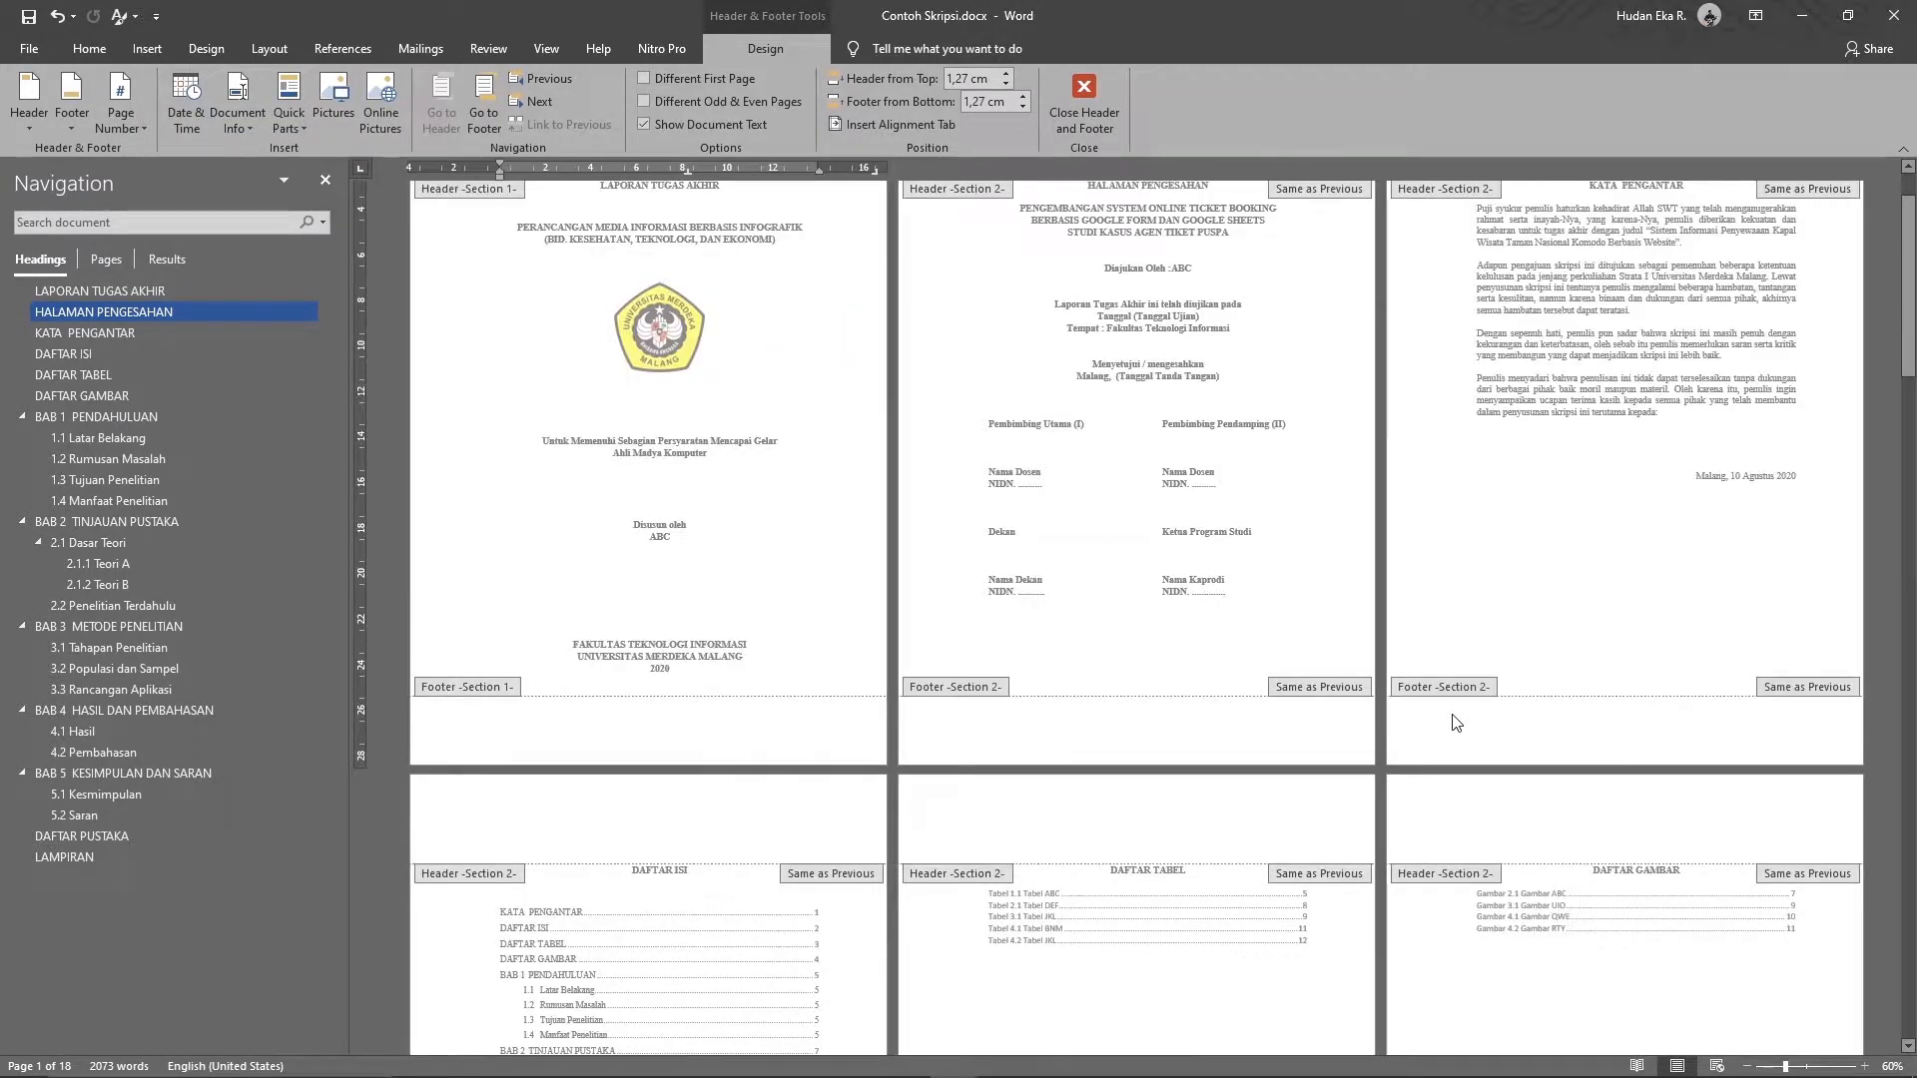
{"action": "scroll", "coordinate": [1458, 721], "scroll_direction": "up", "scroll_amount": 1}
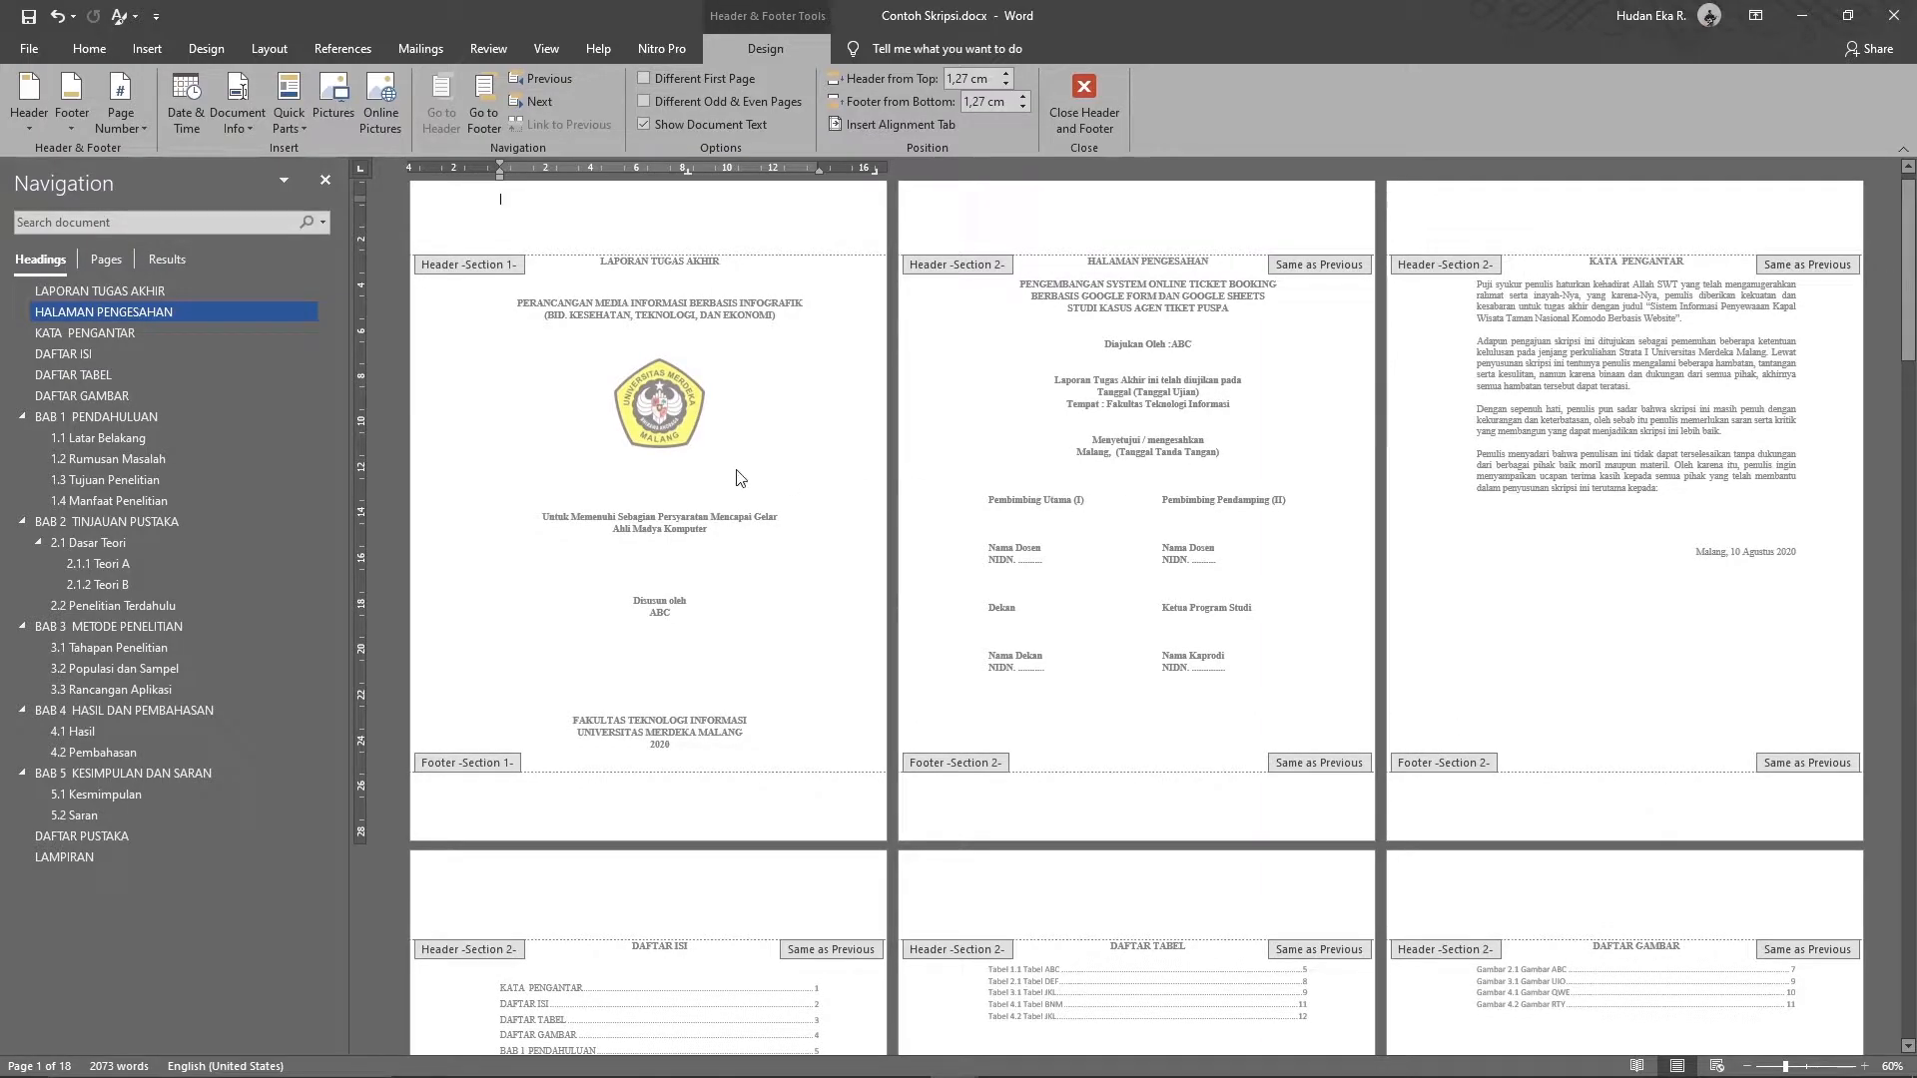
{"action": "scroll", "coordinate": [1335, 567], "scroll_direction": "down", "scroll_amount": 7}
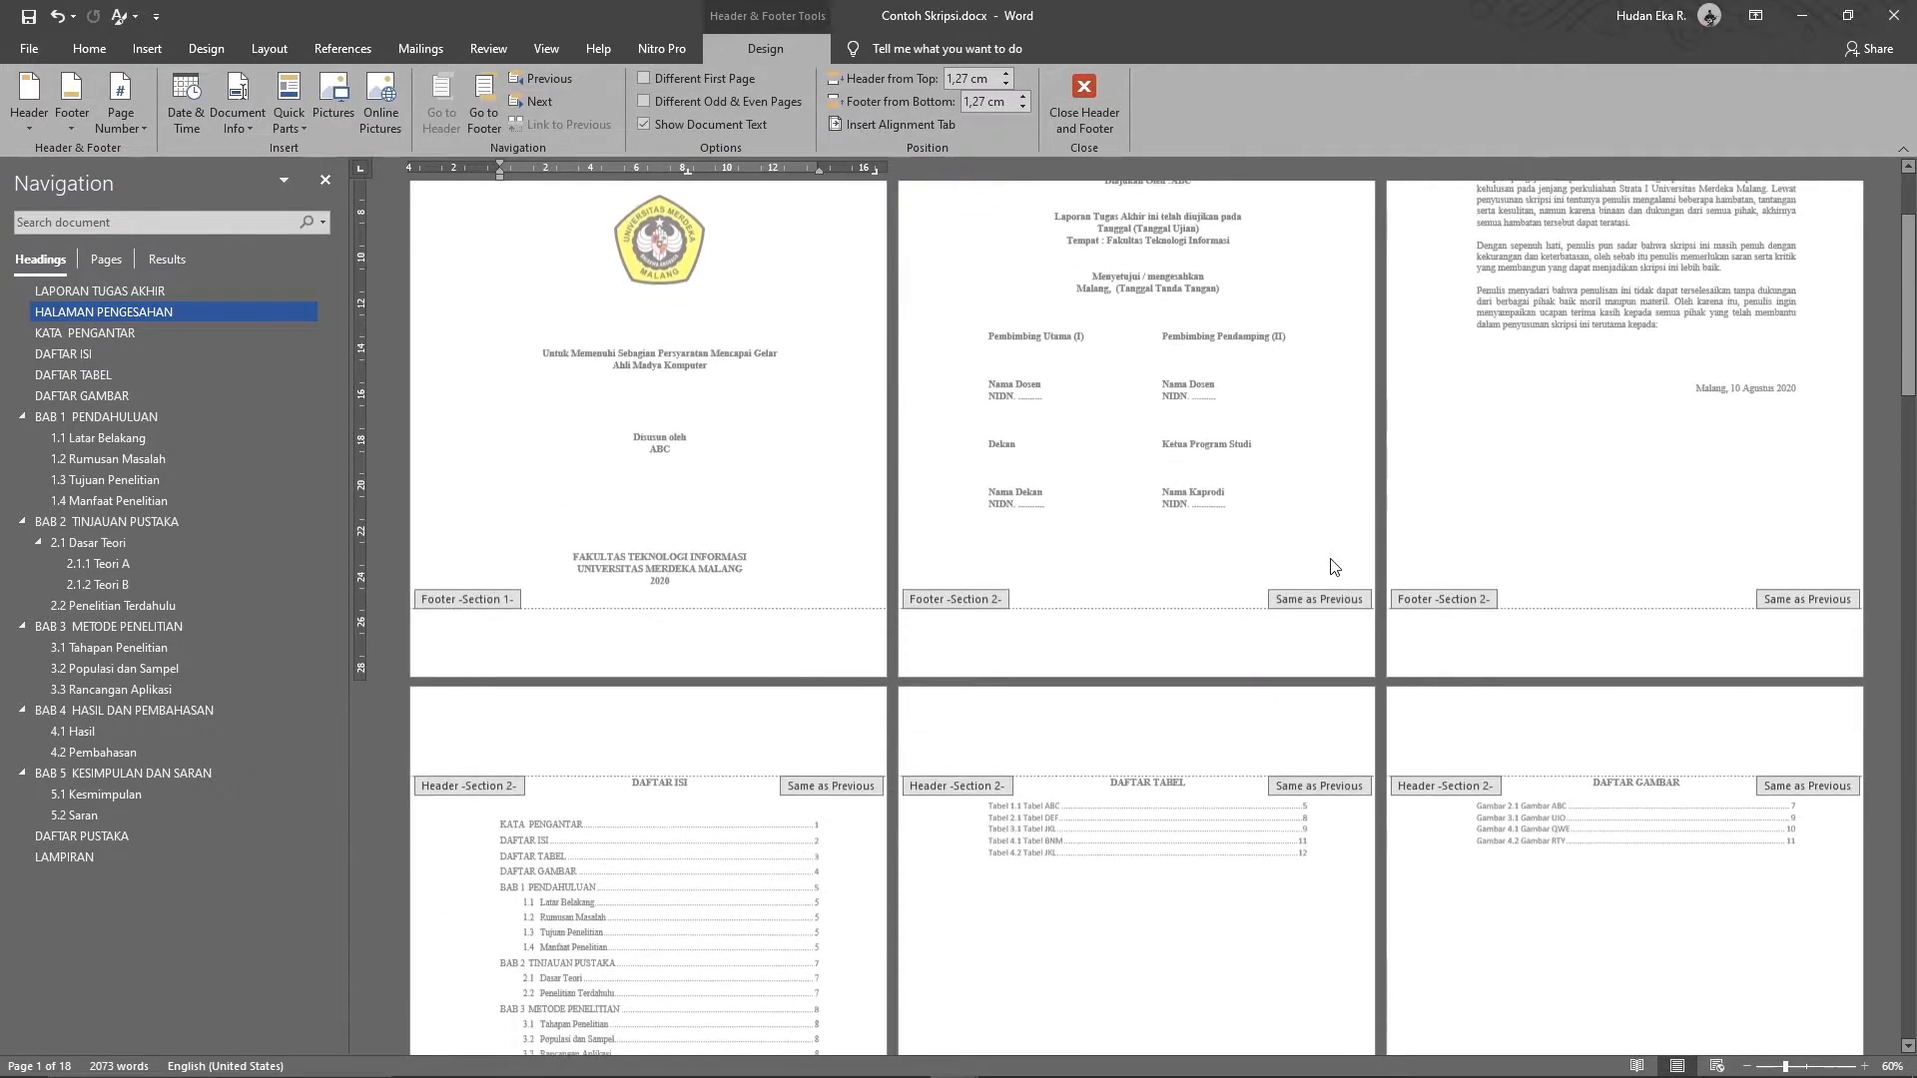
{"action": "scroll", "coordinate": [1335, 567], "scroll_direction": "down", "scroll_amount": 9}
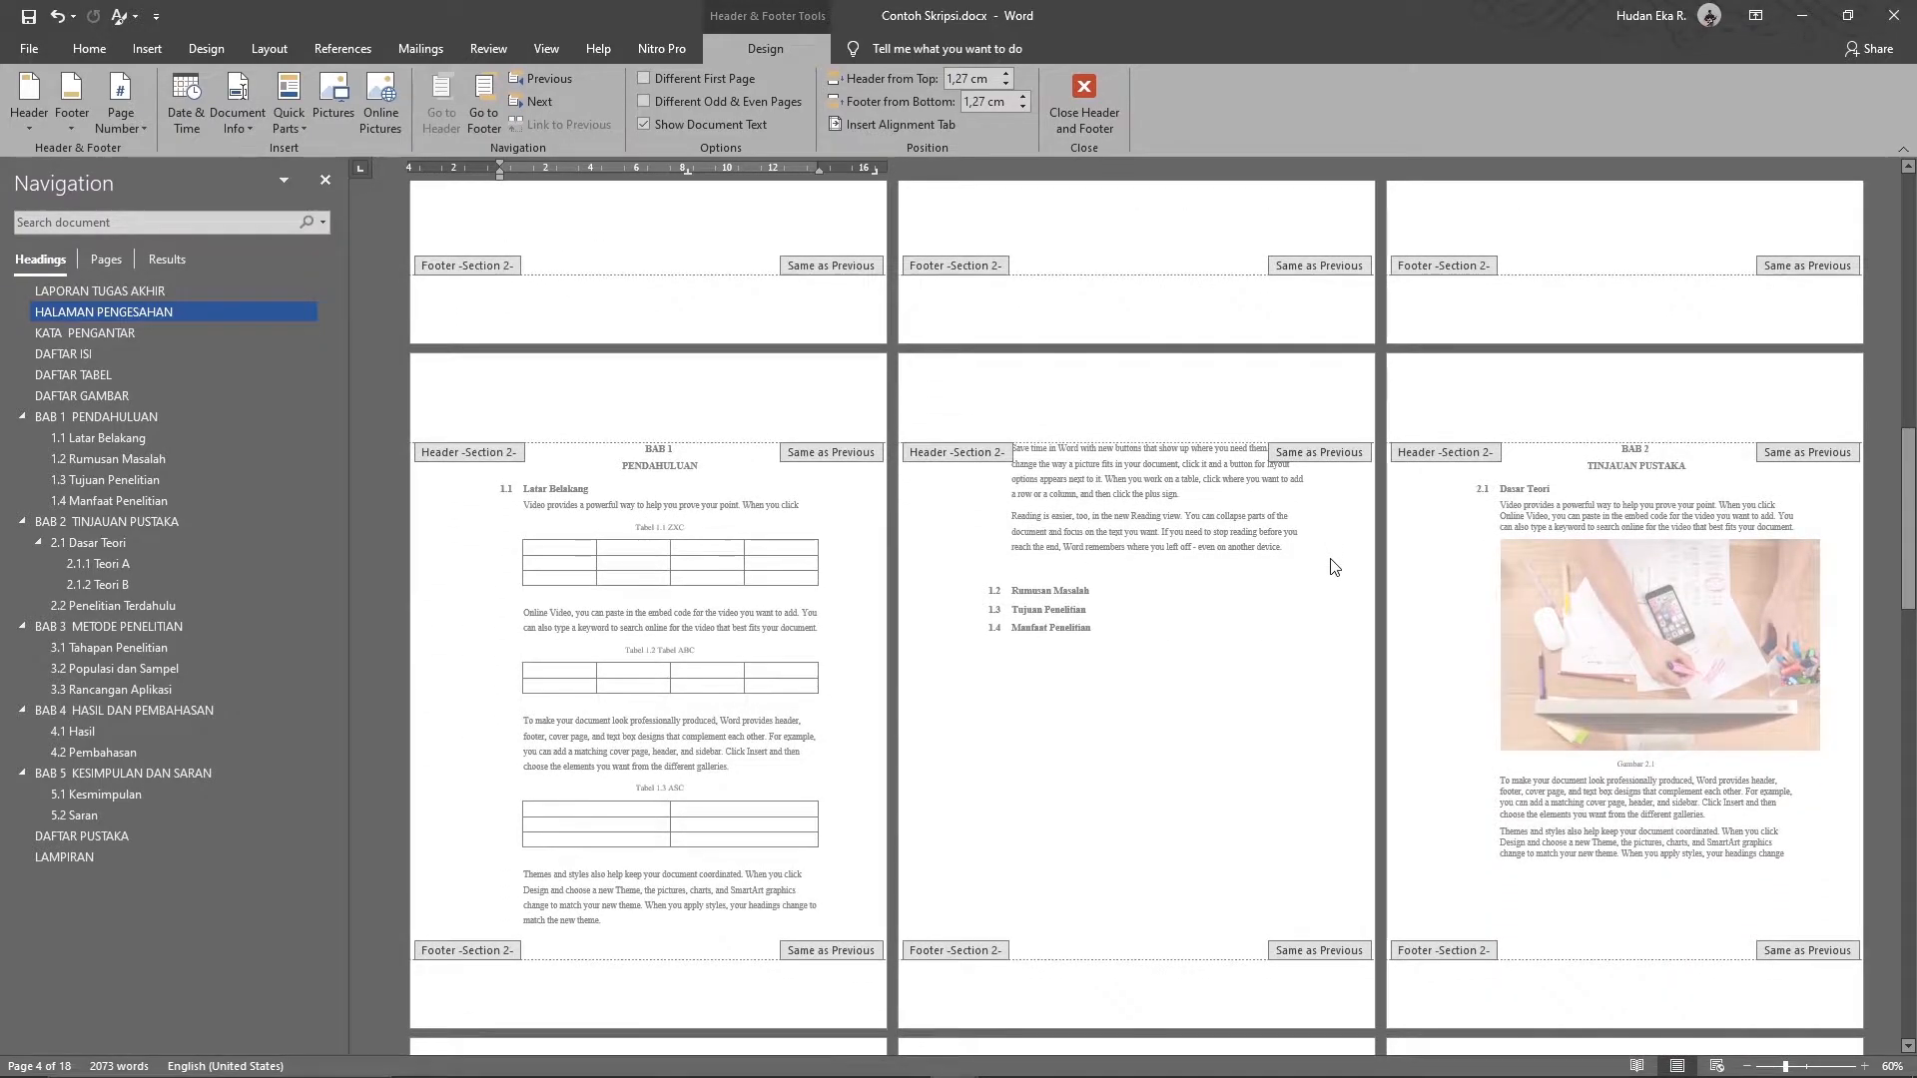
{"action": "scroll", "coordinate": [1335, 567], "scroll_direction": "up", "scroll_amount": 7}
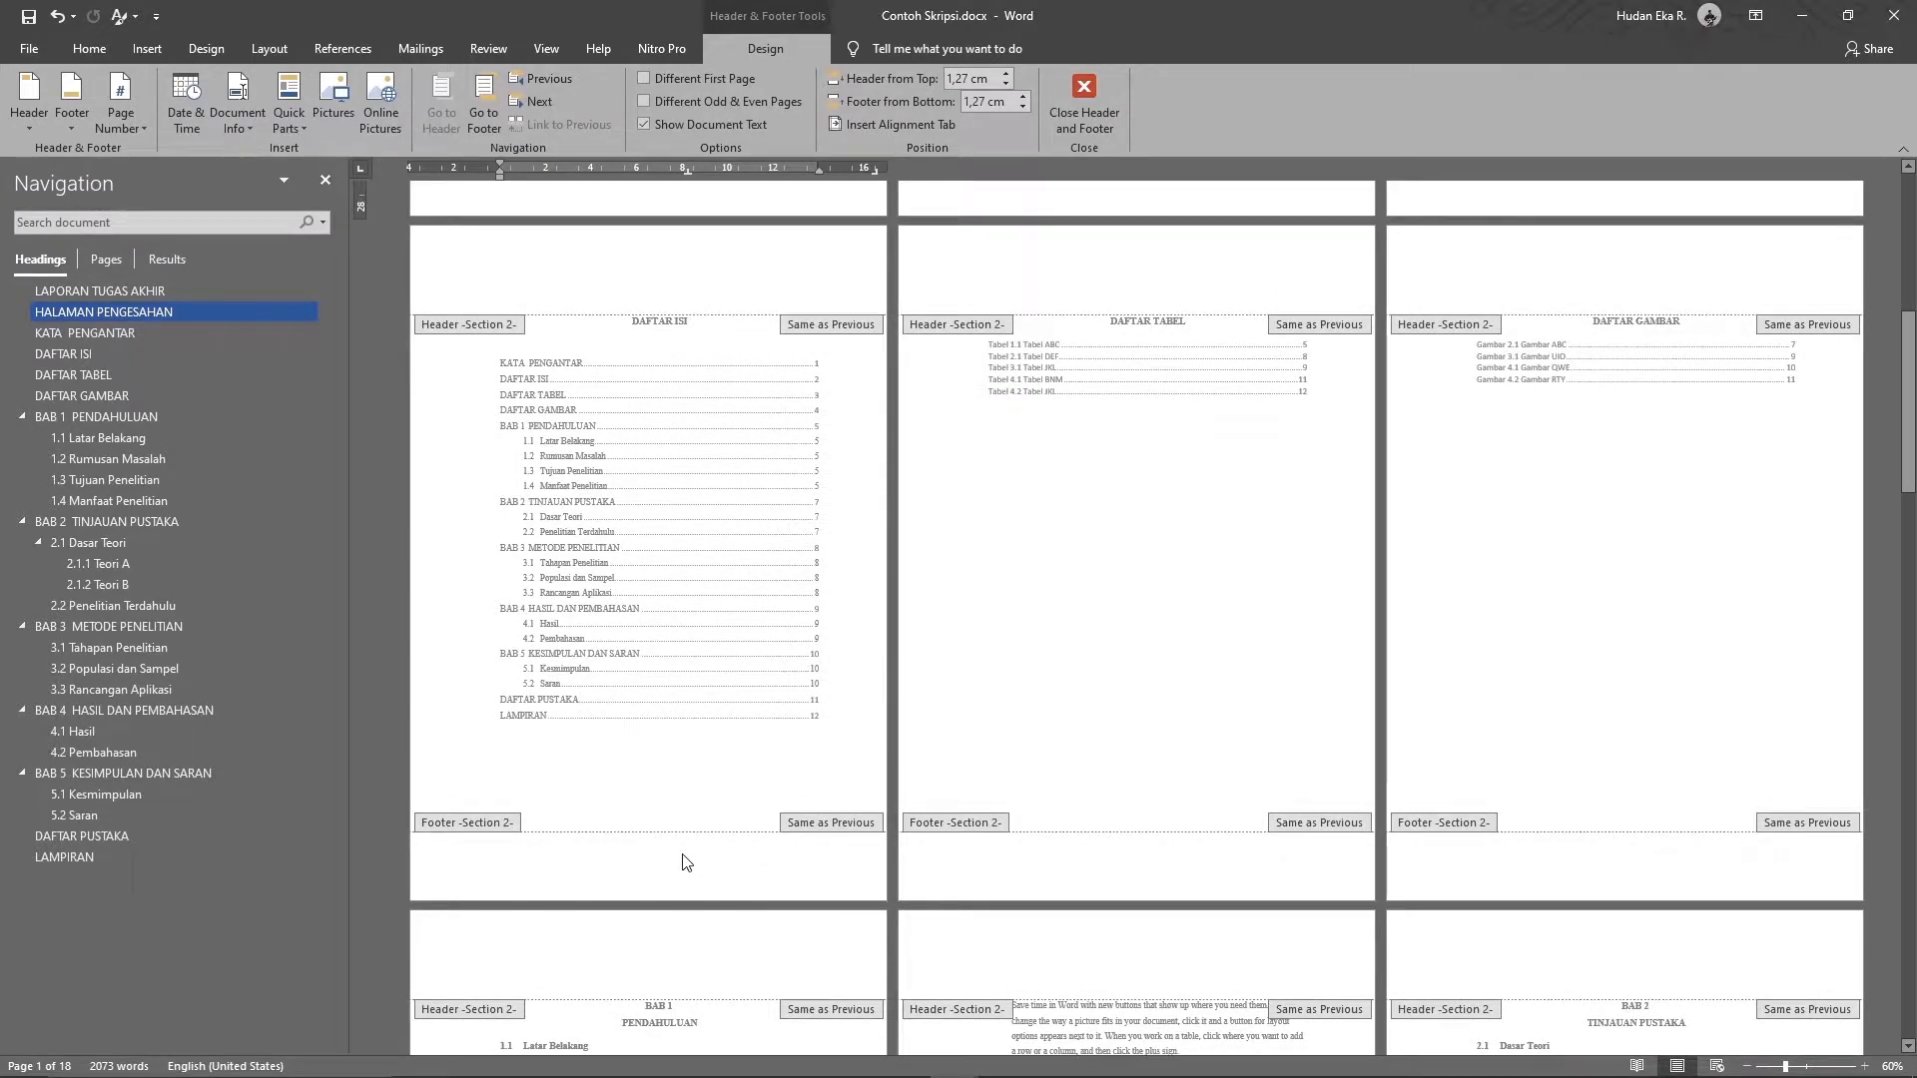
{"action": "scroll", "coordinate": [684, 898], "scroll_direction": "down", "scroll_amount": 2}
{"action": "scroll", "coordinate": [684, 854], "scroll_direction": "down", "scroll_amount": 4}
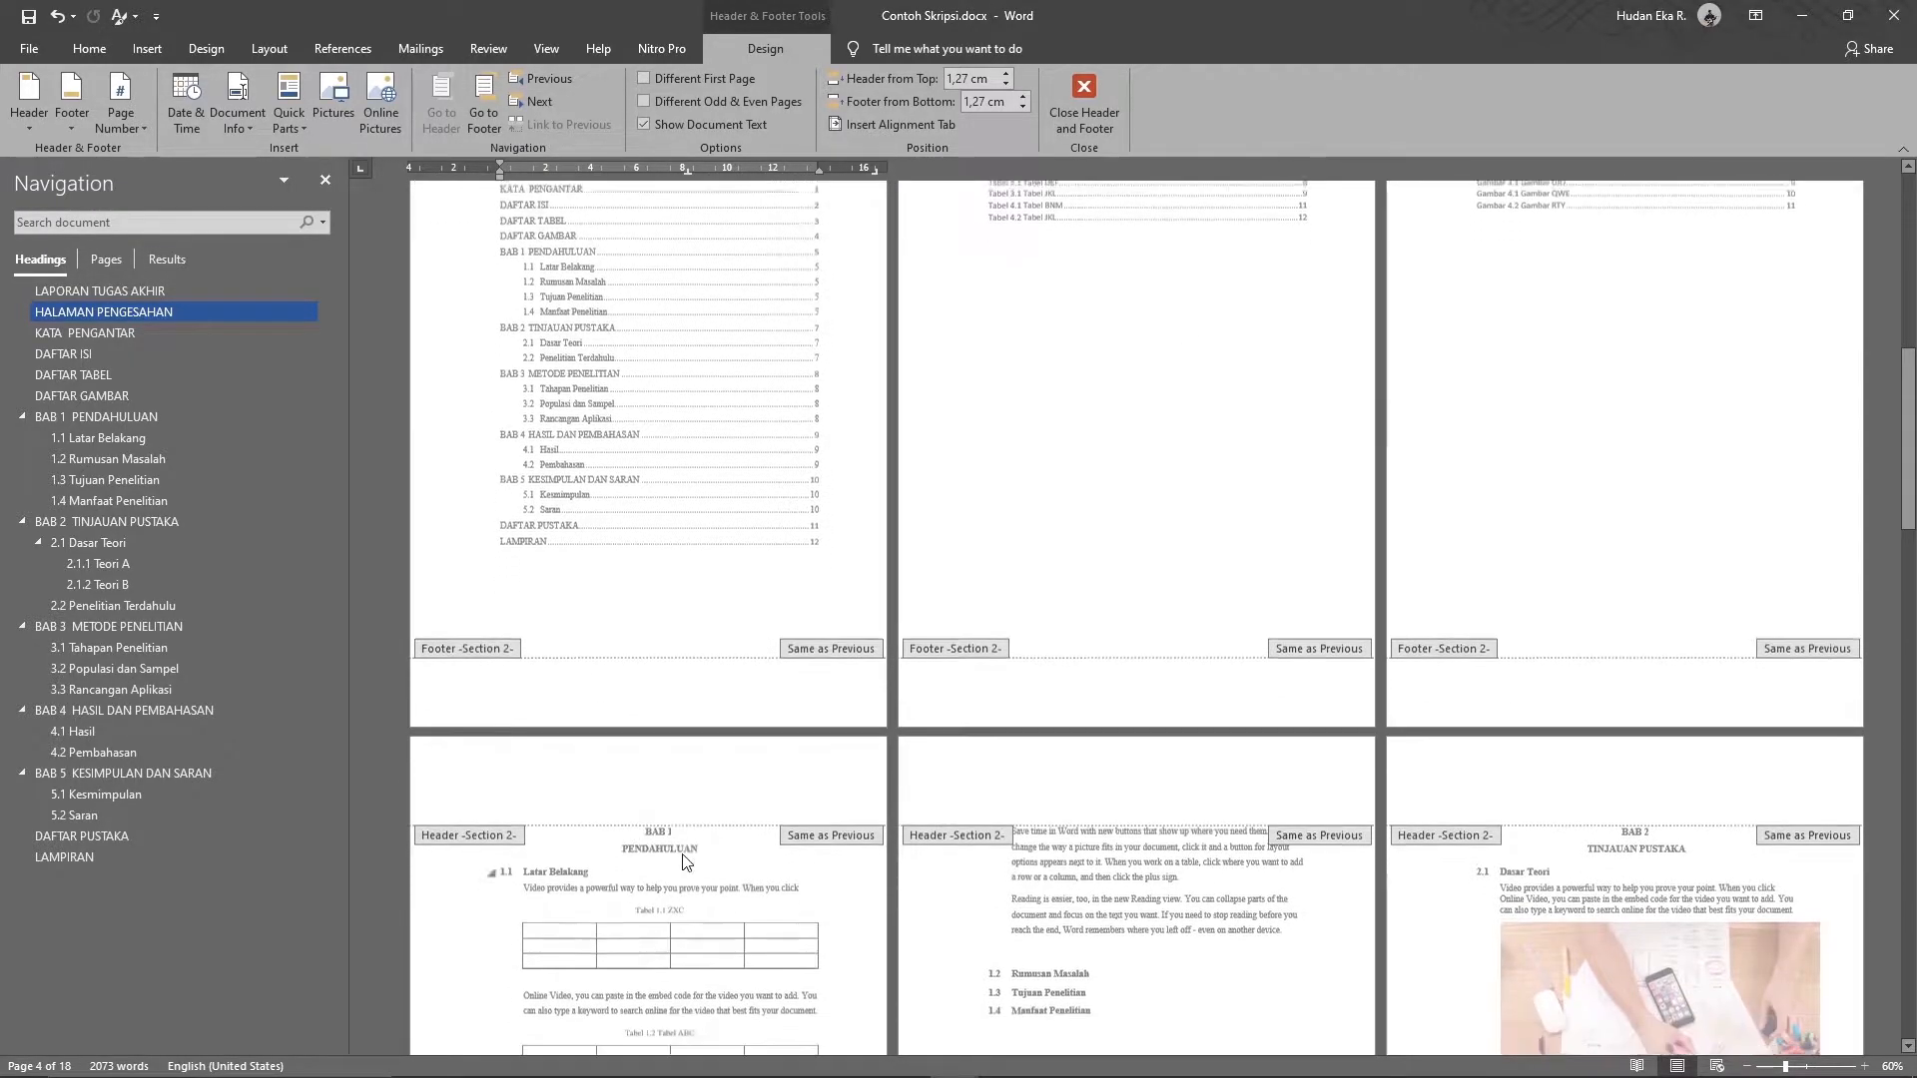
- Return to the body text and insert a Next Page section break before the BAB 1 PENDAHULUAN heading
{"action": "scroll", "coordinate": [687, 863], "scroll_direction": "up", "scroll_amount": 2, "text": "ctrl"}
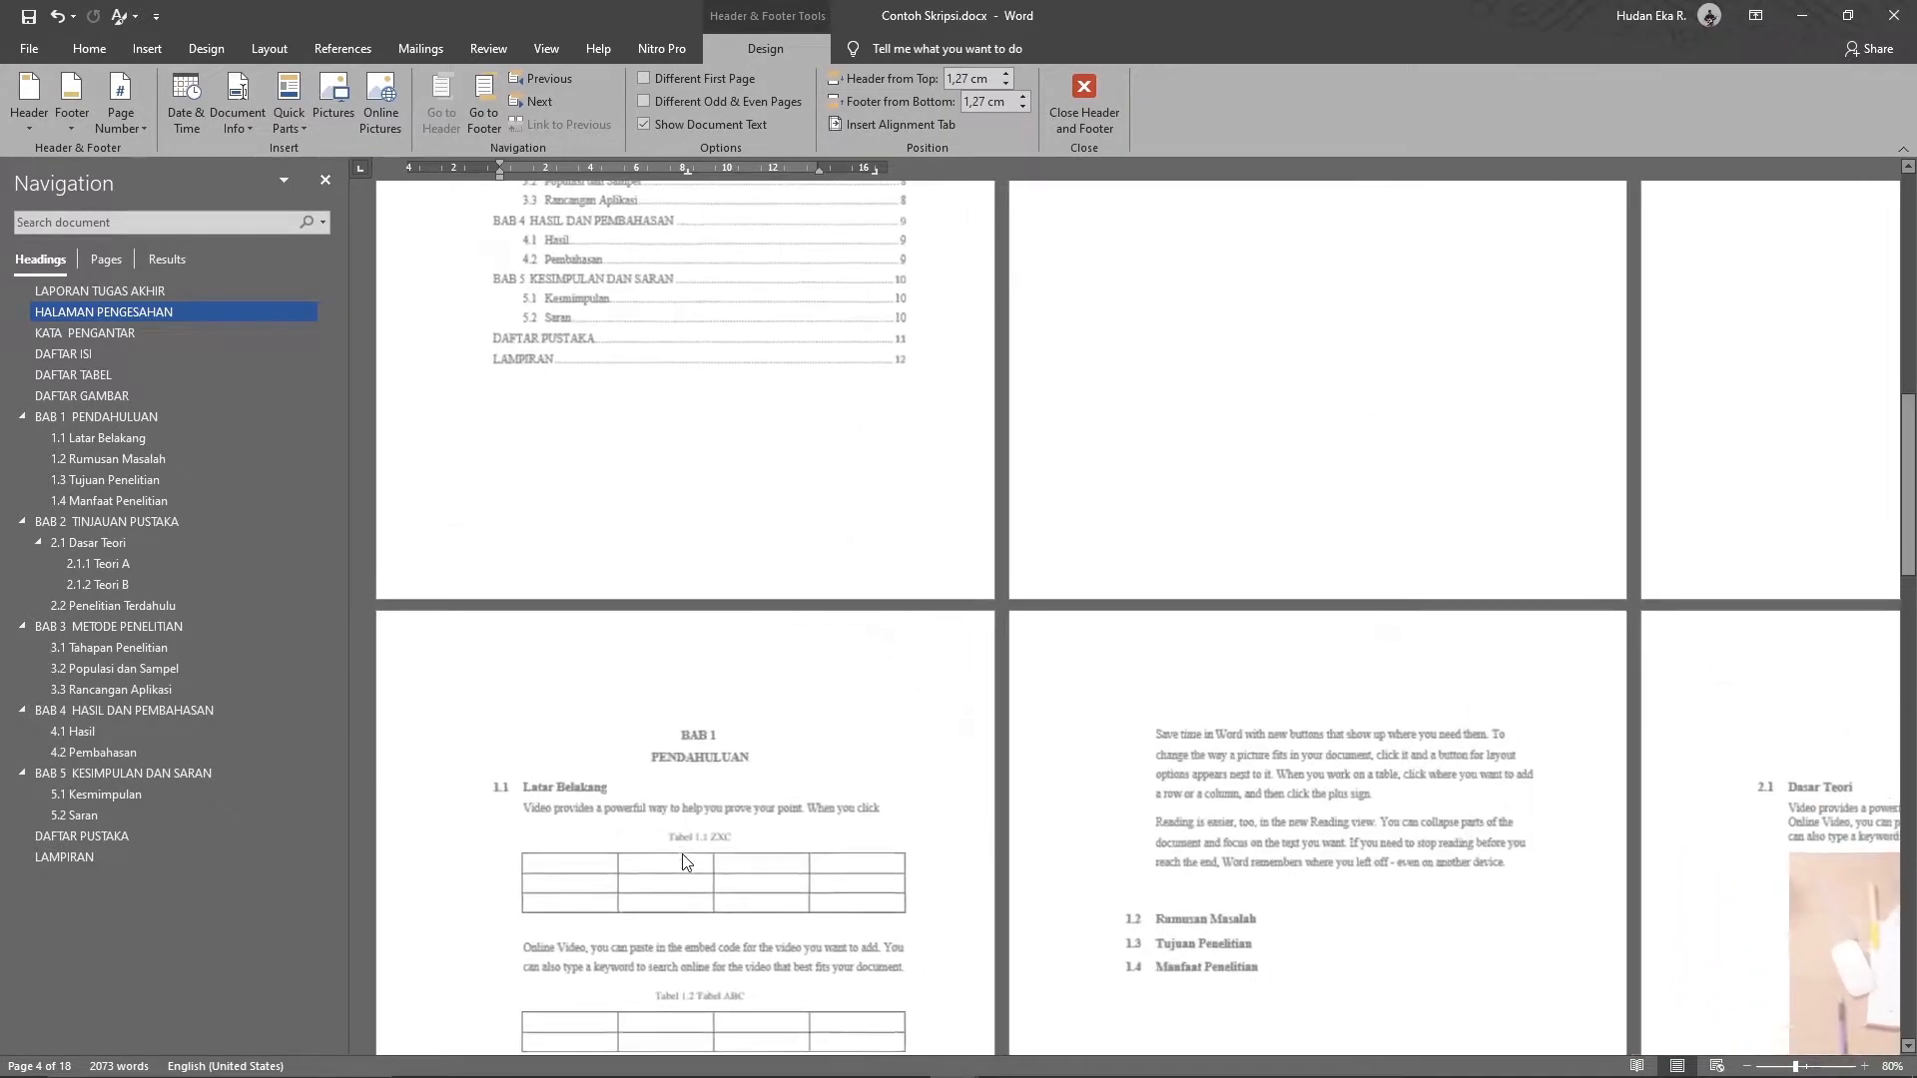
{"action": "scroll", "coordinate": [686, 859], "scroll_direction": "down", "scroll_amount": 15}
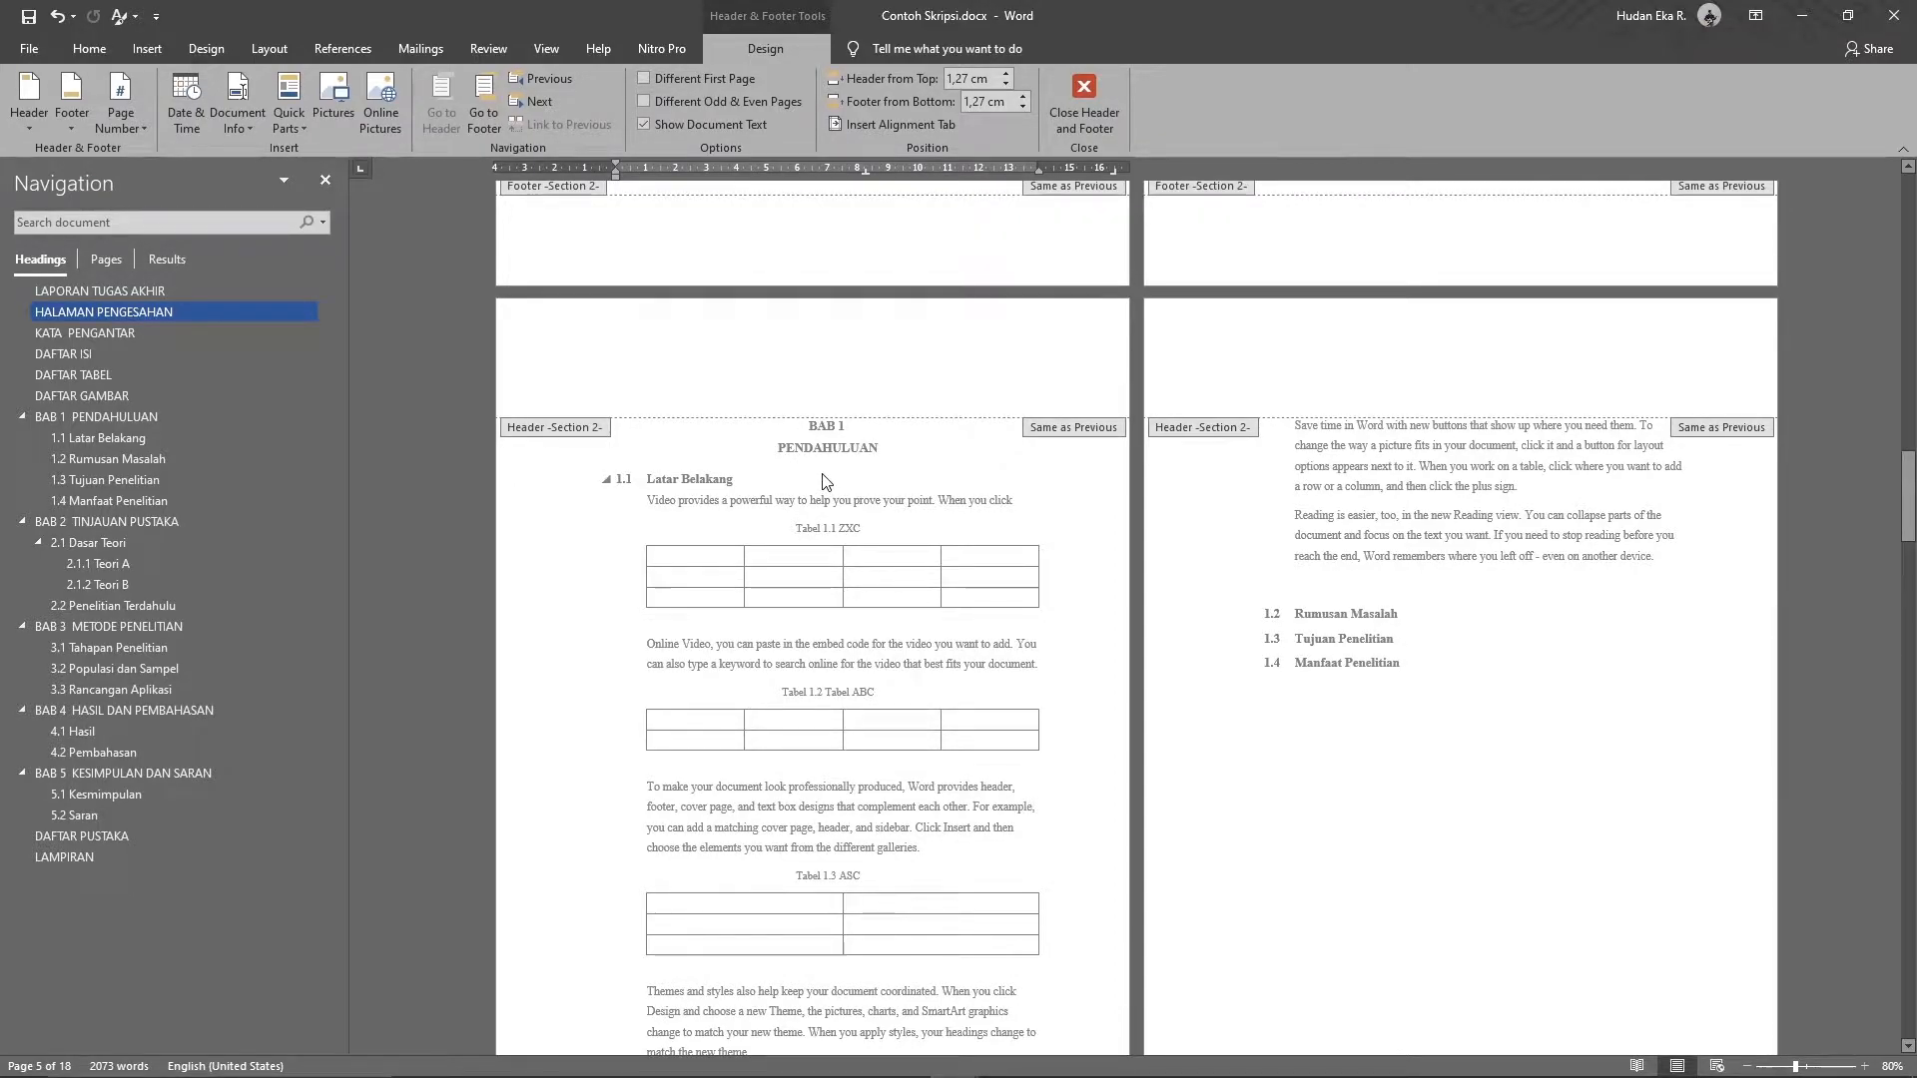
{"action": "double_click", "coordinate": [823, 481]}
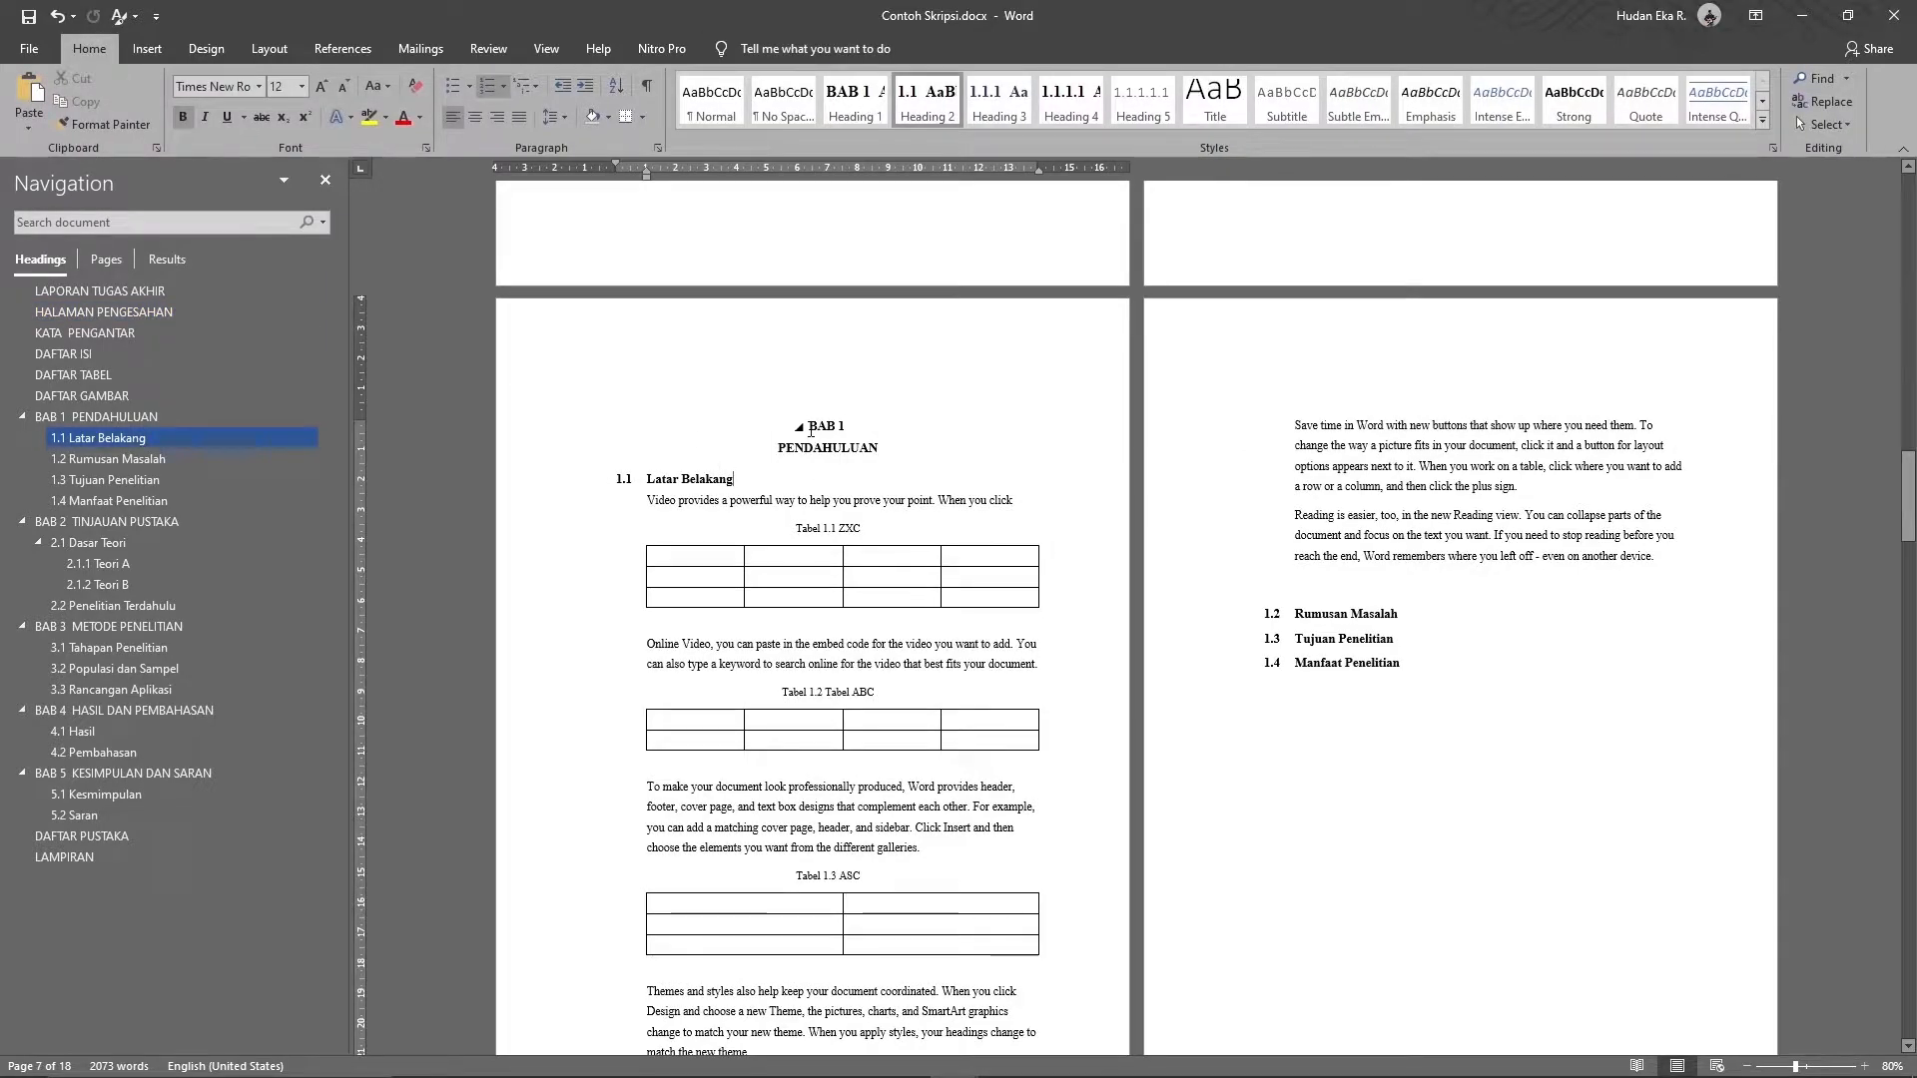
{"action": "left_click", "coordinate": [811, 430]}
{"action": "triple_click", "coordinate": [811, 431]}
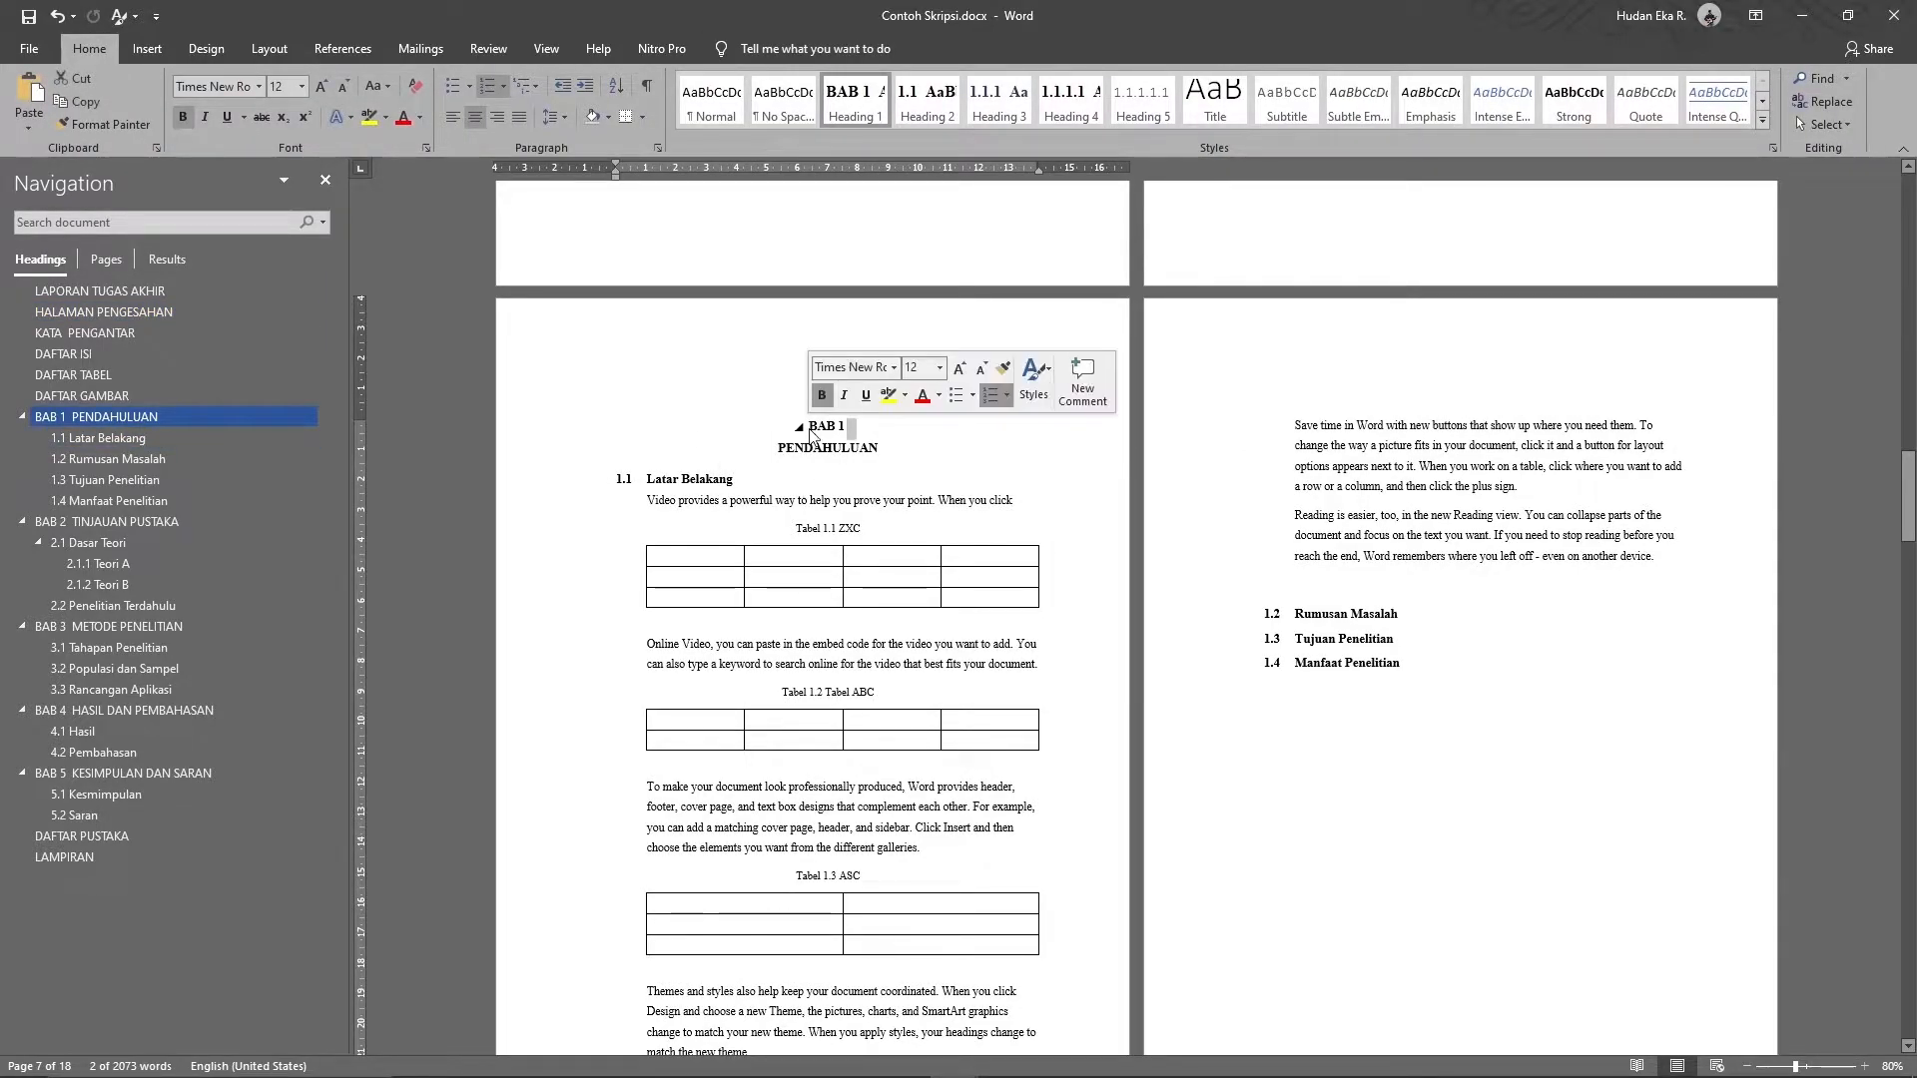
{"action": "left_click", "coordinate": [817, 431]}
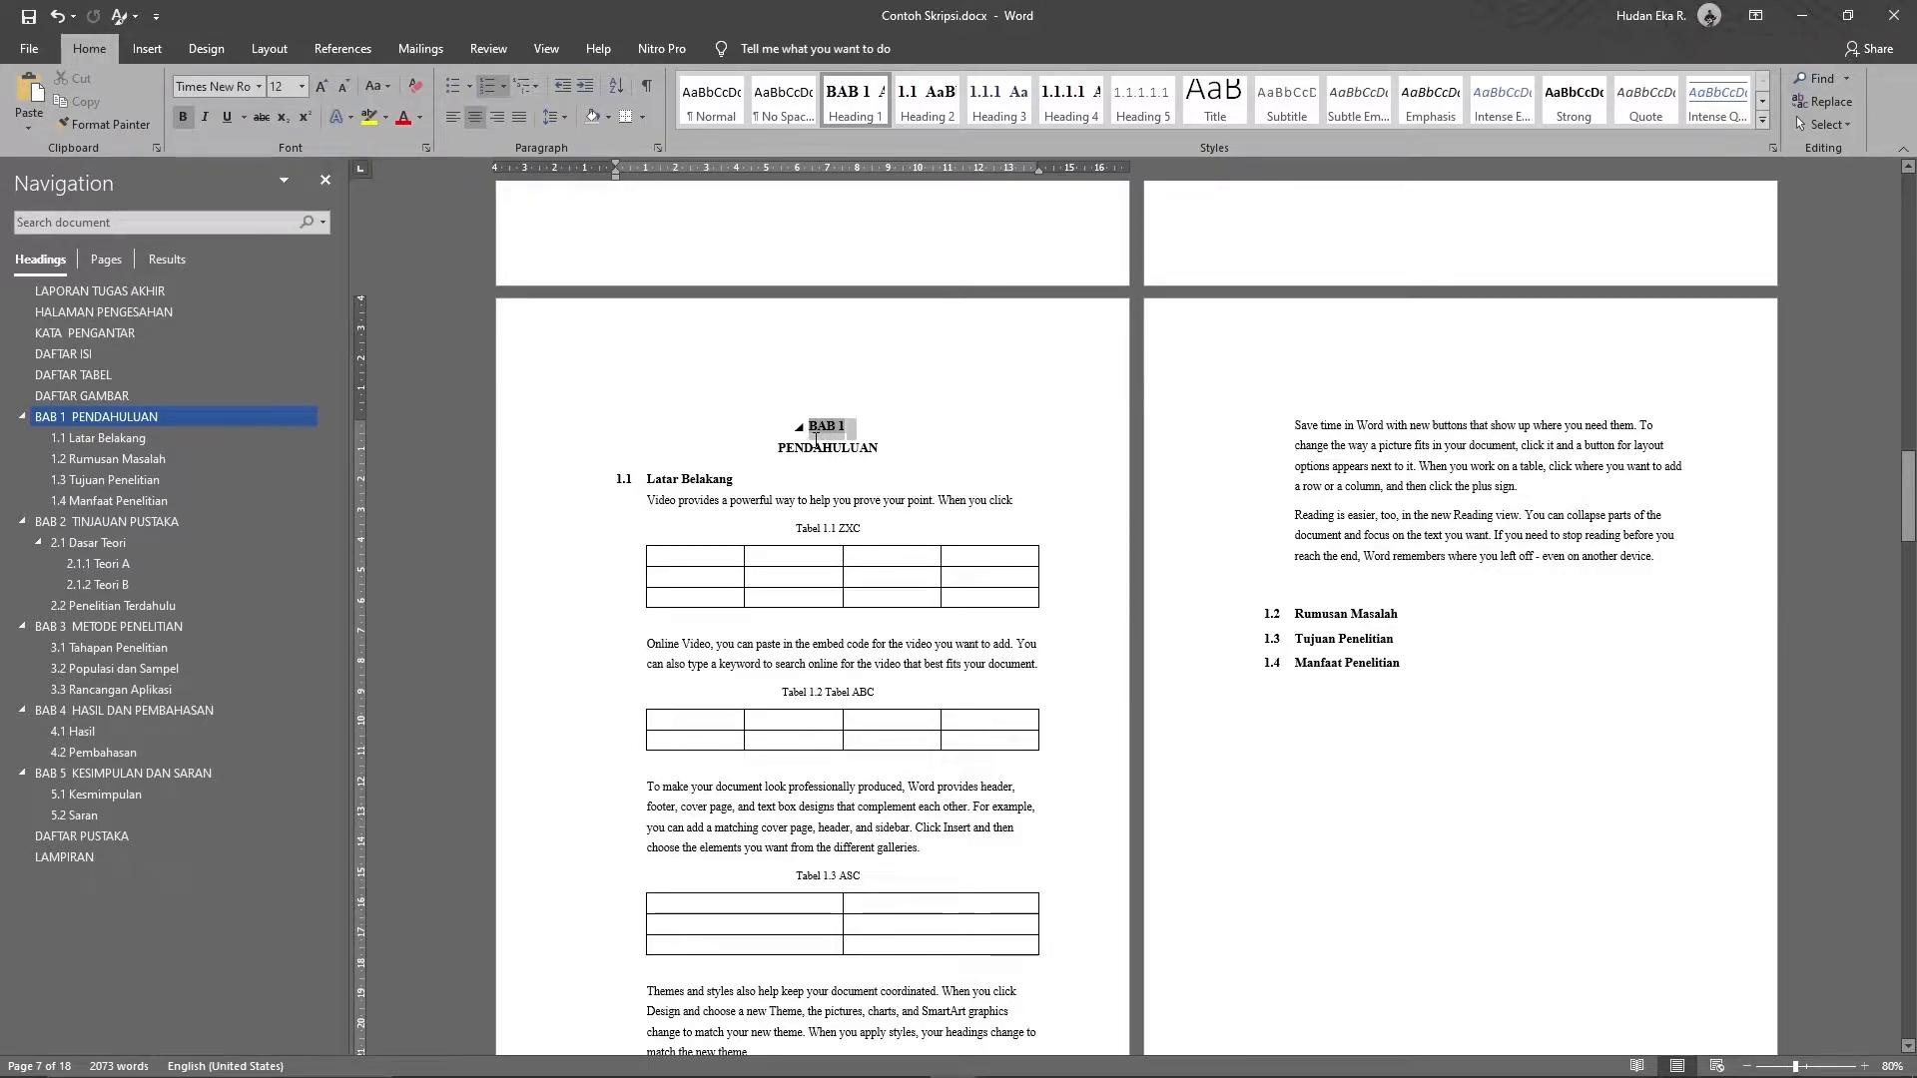
{"action": "left_click", "coordinate": [290, 52]}
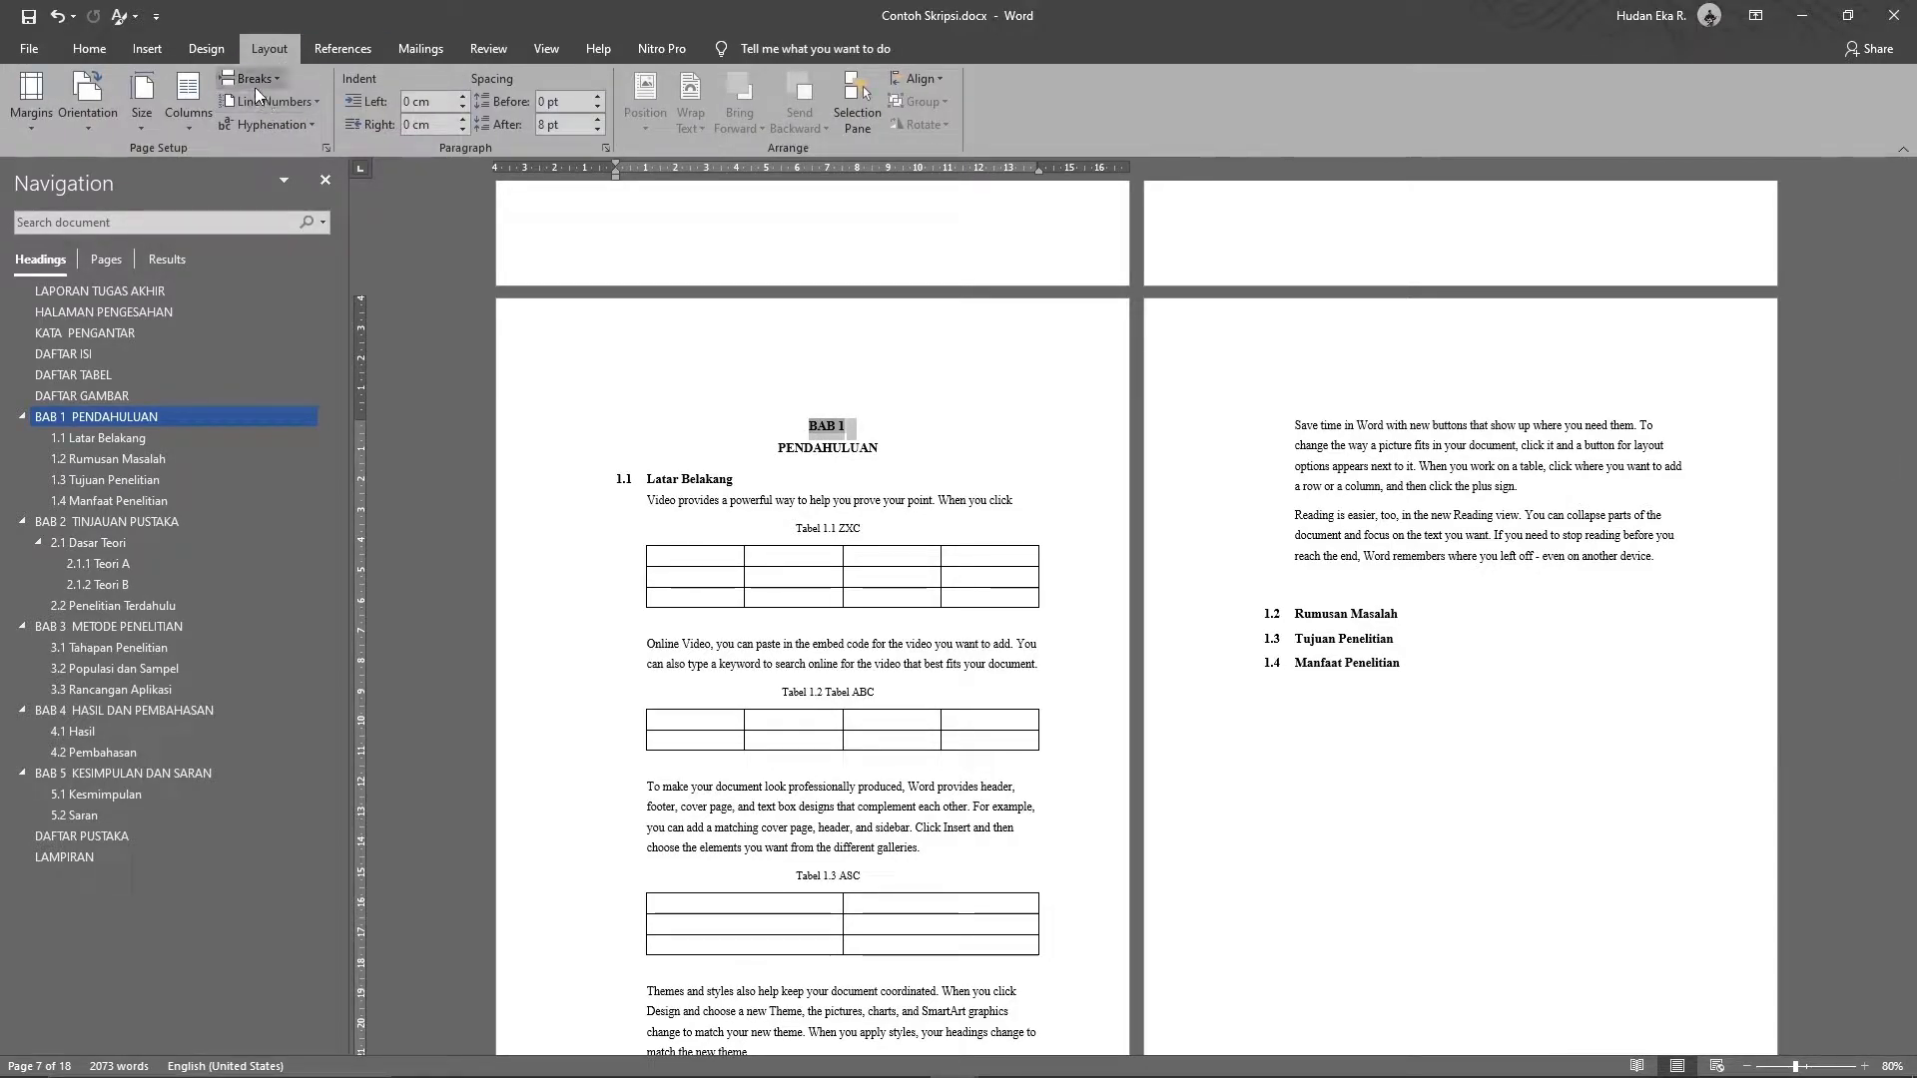
{"action": "left_click", "coordinate": [255, 84]}
{"action": "left_click", "coordinate": [327, 337]}
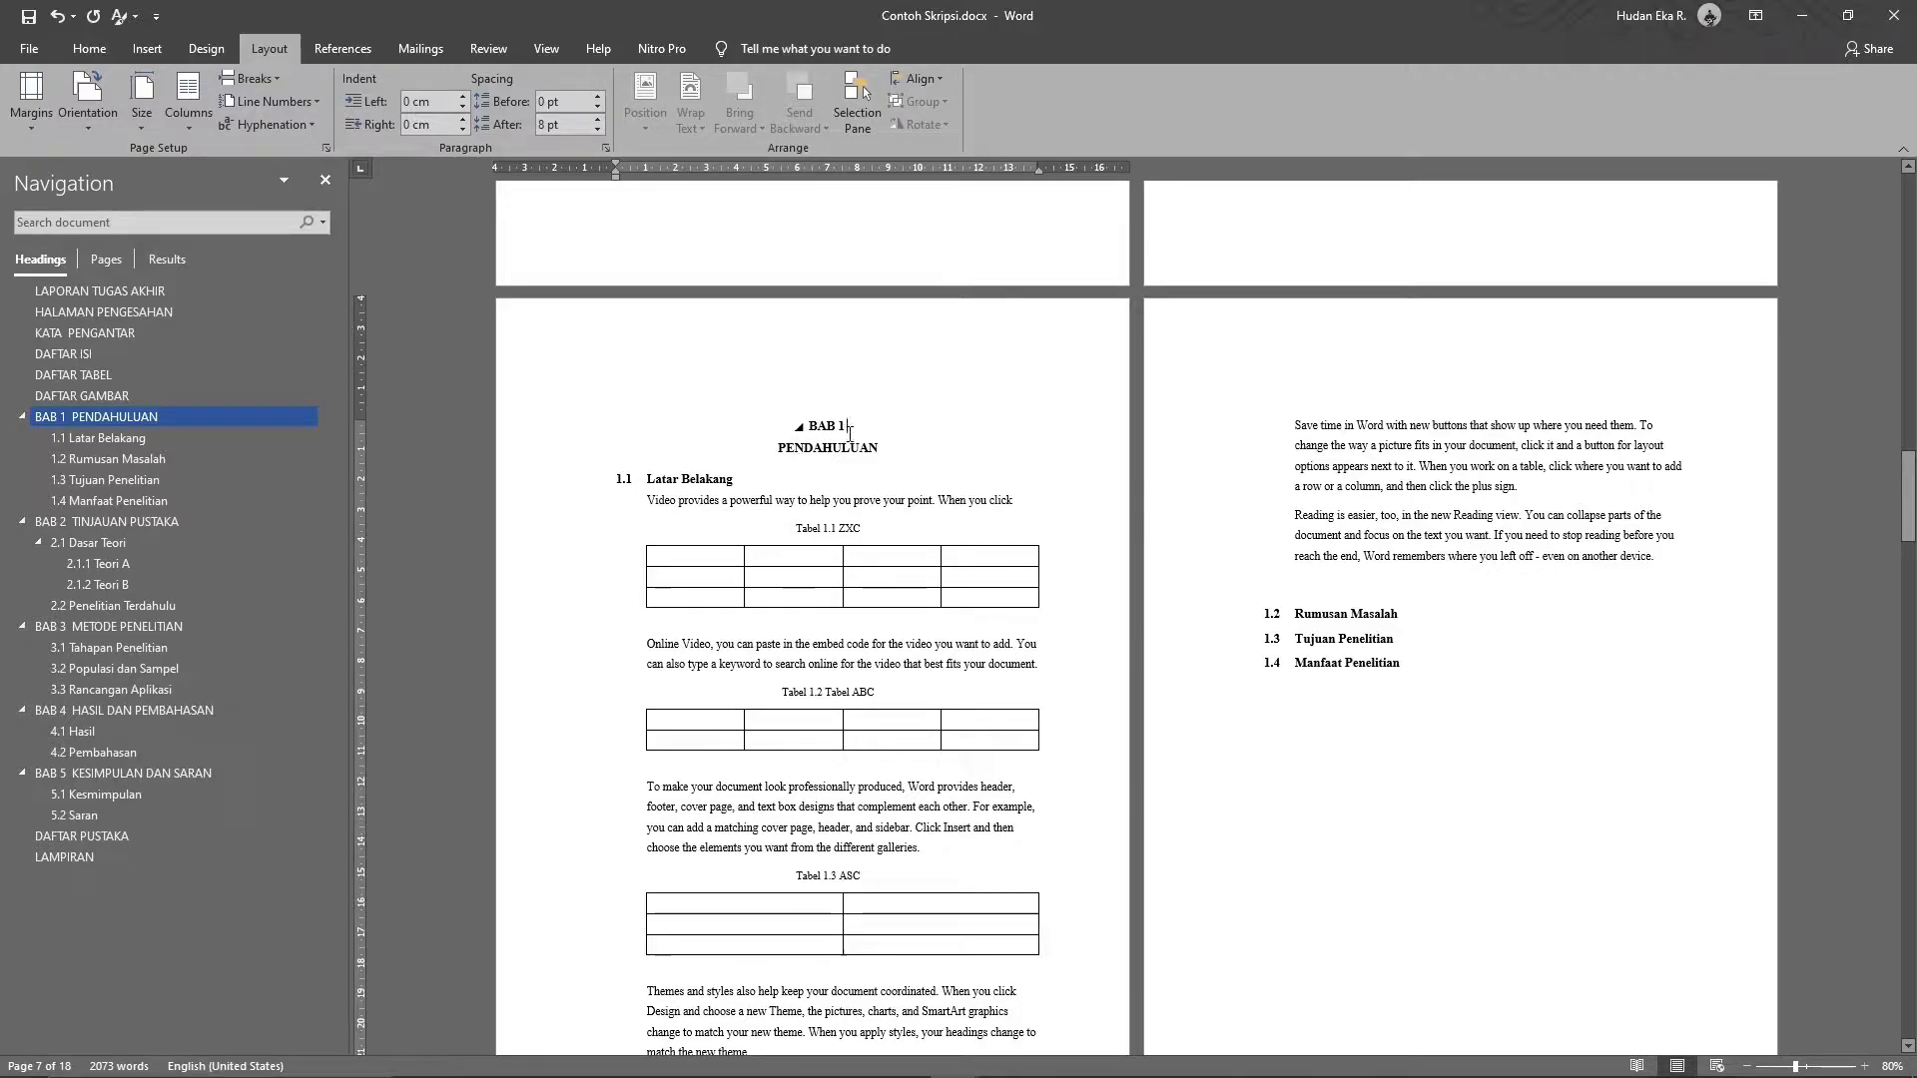
- Open the header area in BAB 1, examine the section labels back through the front matter and in BAB 1, and return to the body text
{"action": "triple_click", "coordinate": [813, 425]}
{"action": "left_click", "coordinate": [834, 490]}
{"action": "left_click", "coordinate": [825, 341]}
{"action": "double_click", "coordinate": [1357, 352]}
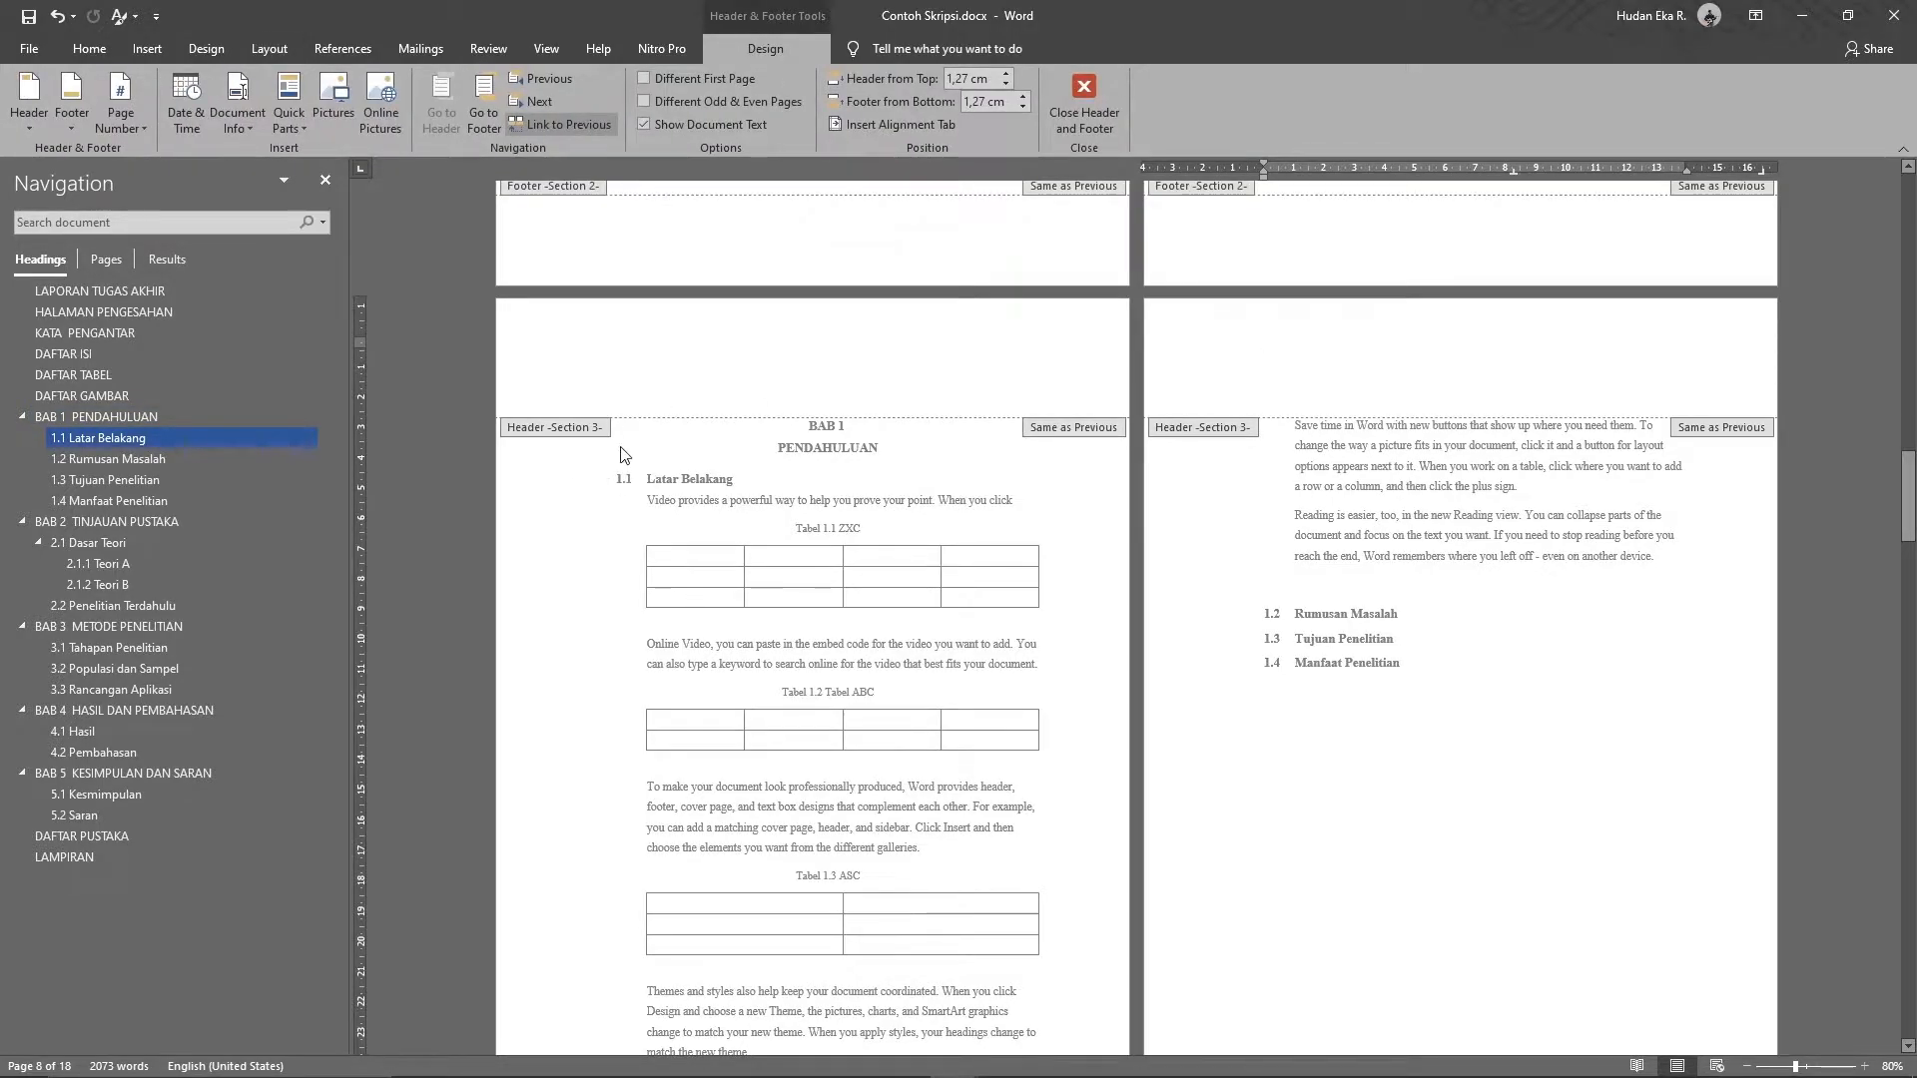
{"action": "scroll", "coordinate": [622, 446], "scroll_direction": "up", "scroll_amount": 1}
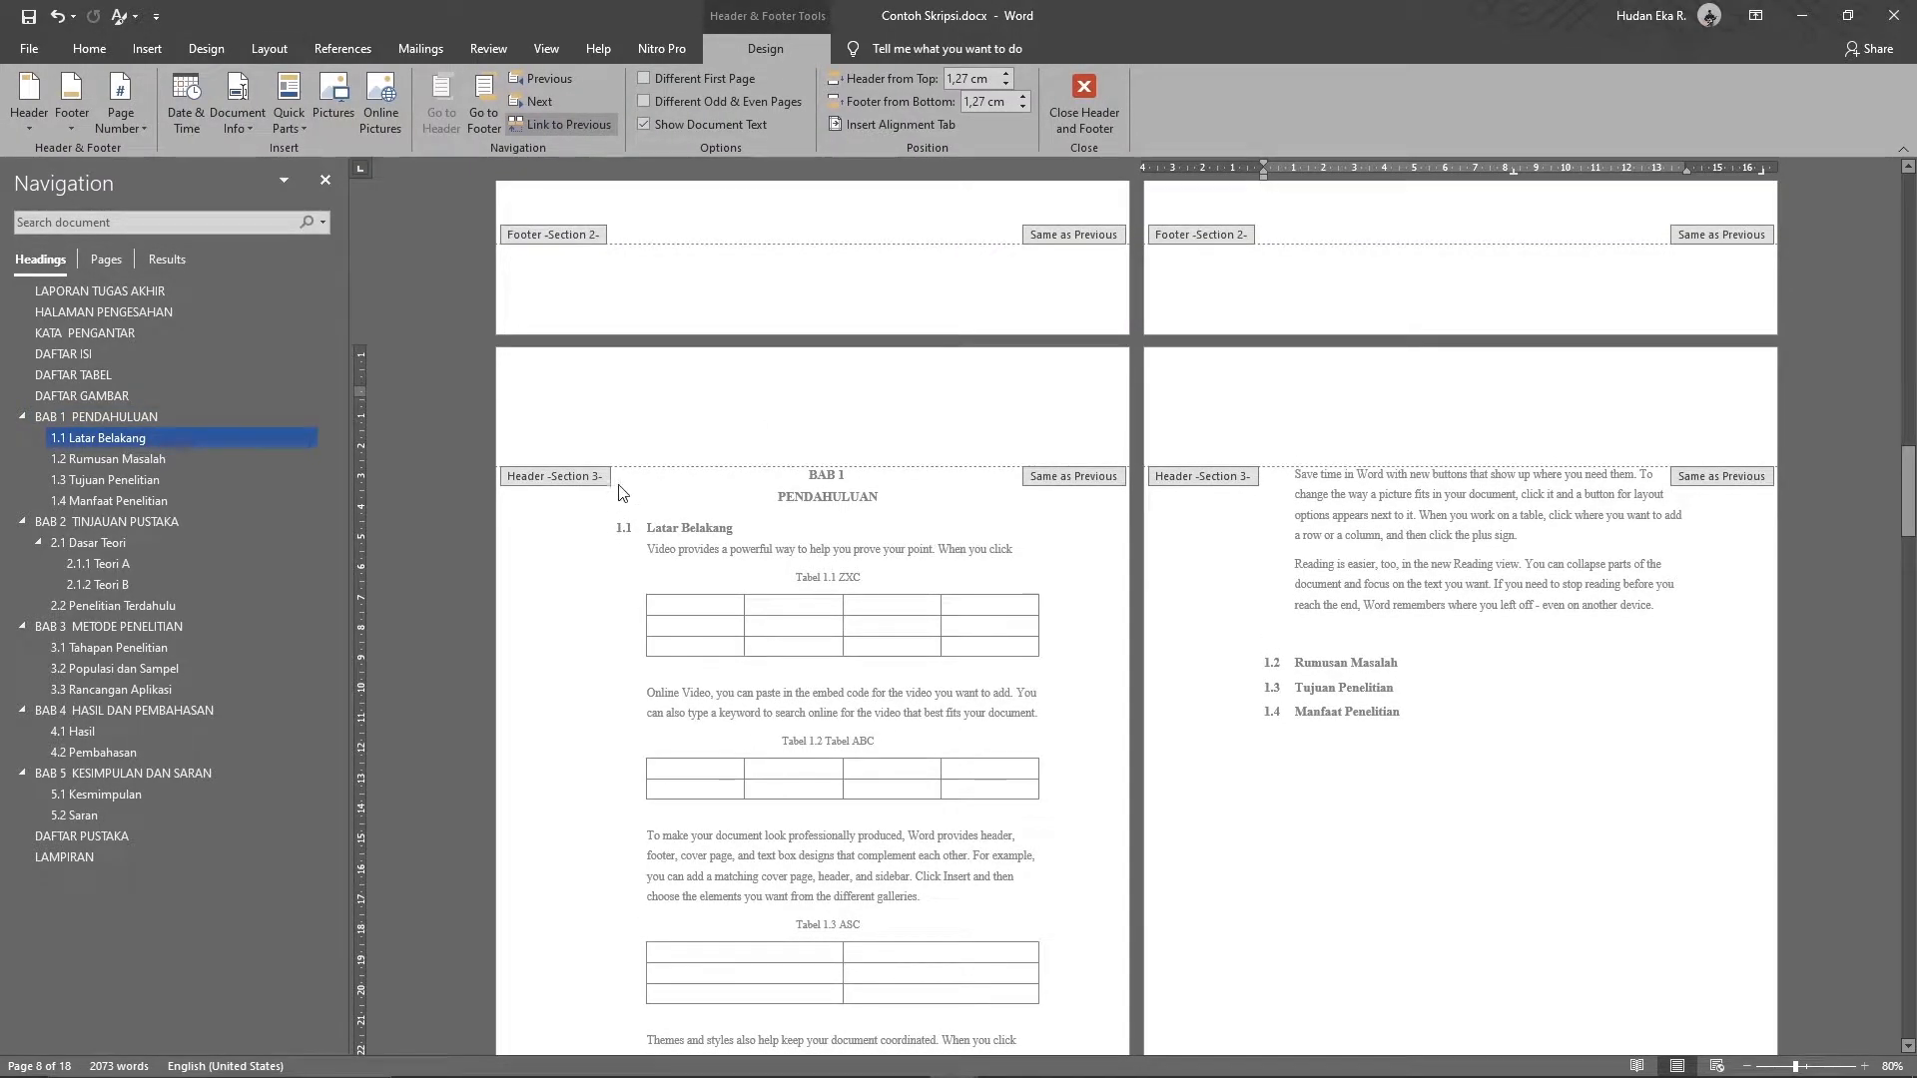
{"action": "scroll", "coordinate": [667, 477], "scroll_direction": "up", "scroll_amount": 5}
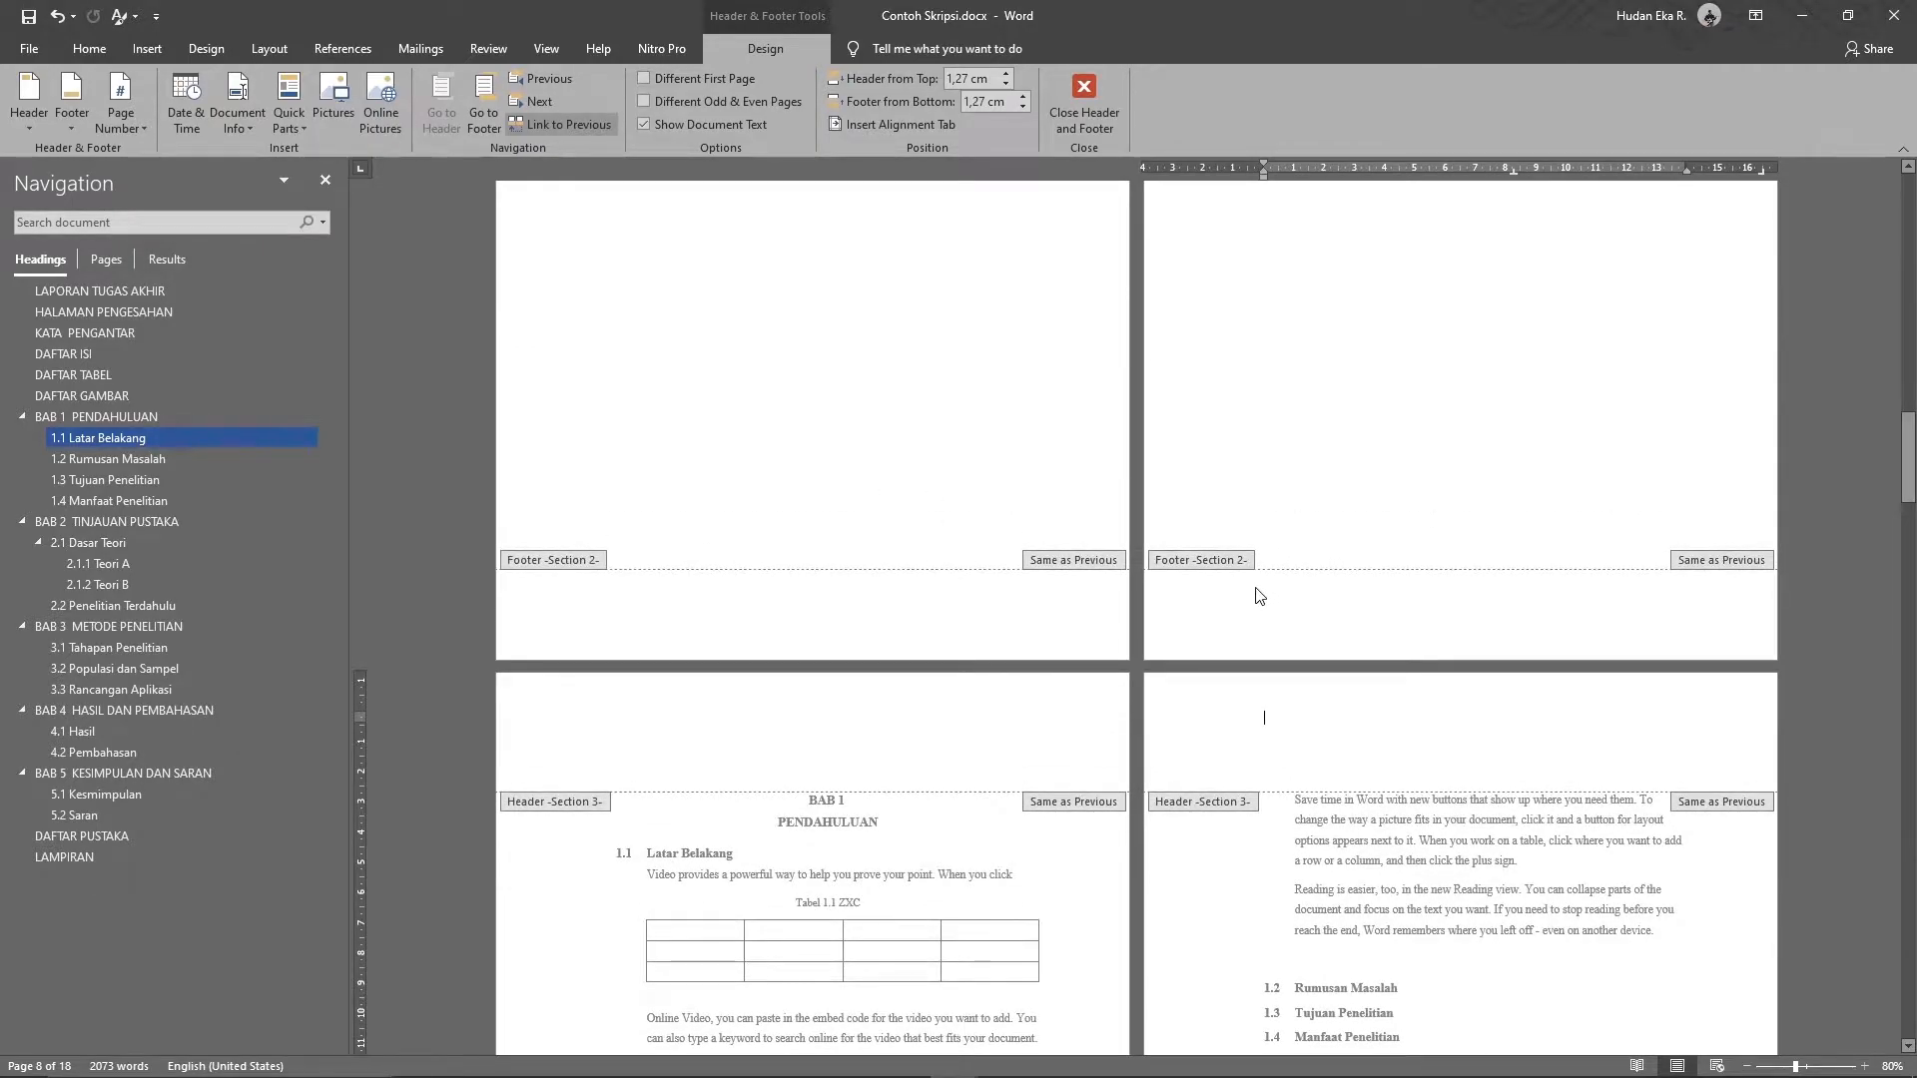
{"action": "scroll", "coordinate": [1269, 599], "scroll_direction": "up", "scroll_amount": 4}
{"action": "scroll", "coordinate": [1260, 596], "scroll_direction": "up", "scroll_amount": 20}
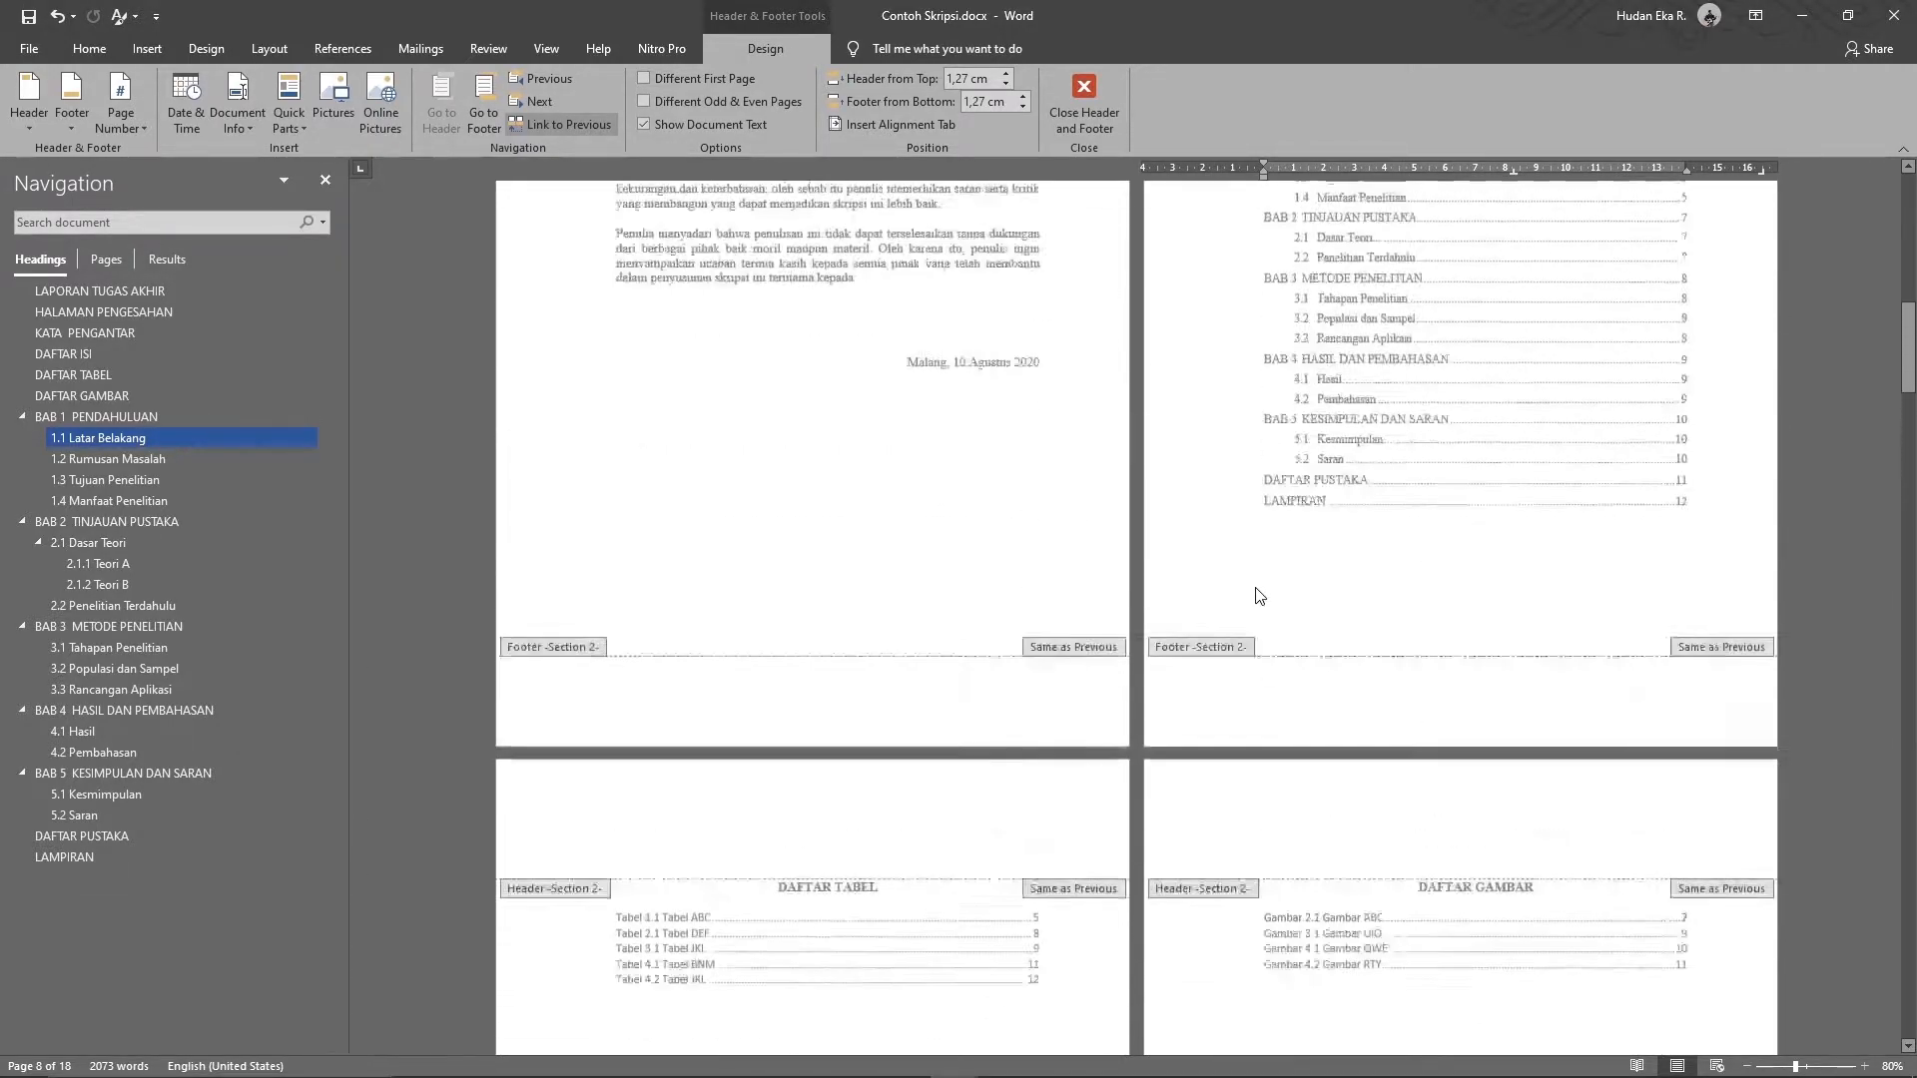
{"action": "scroll", "coordinate": [940, 605], "scroll_direction": "down", "scroll_amount": 20}
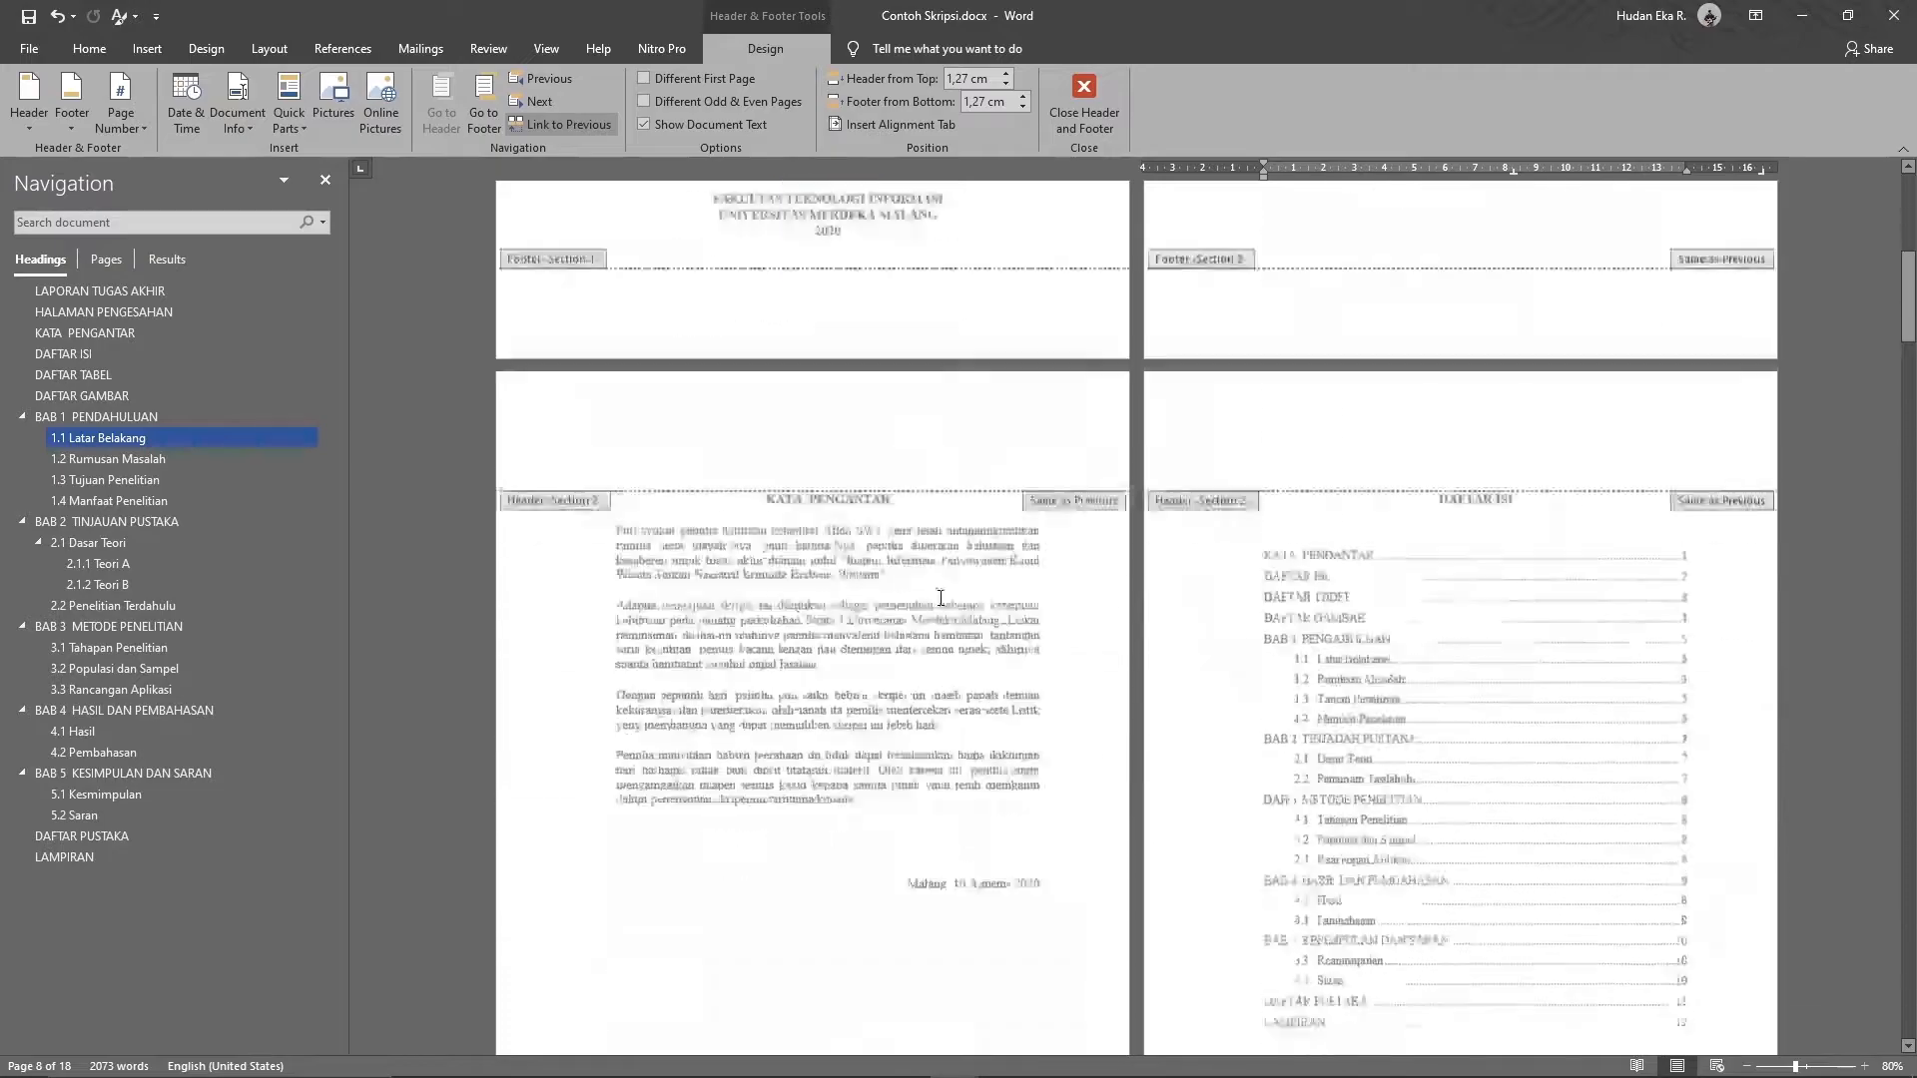
{"action": "scroll", "coordinate": [686, 596], "scroll_direction": "down", "scroll_amount": 1}
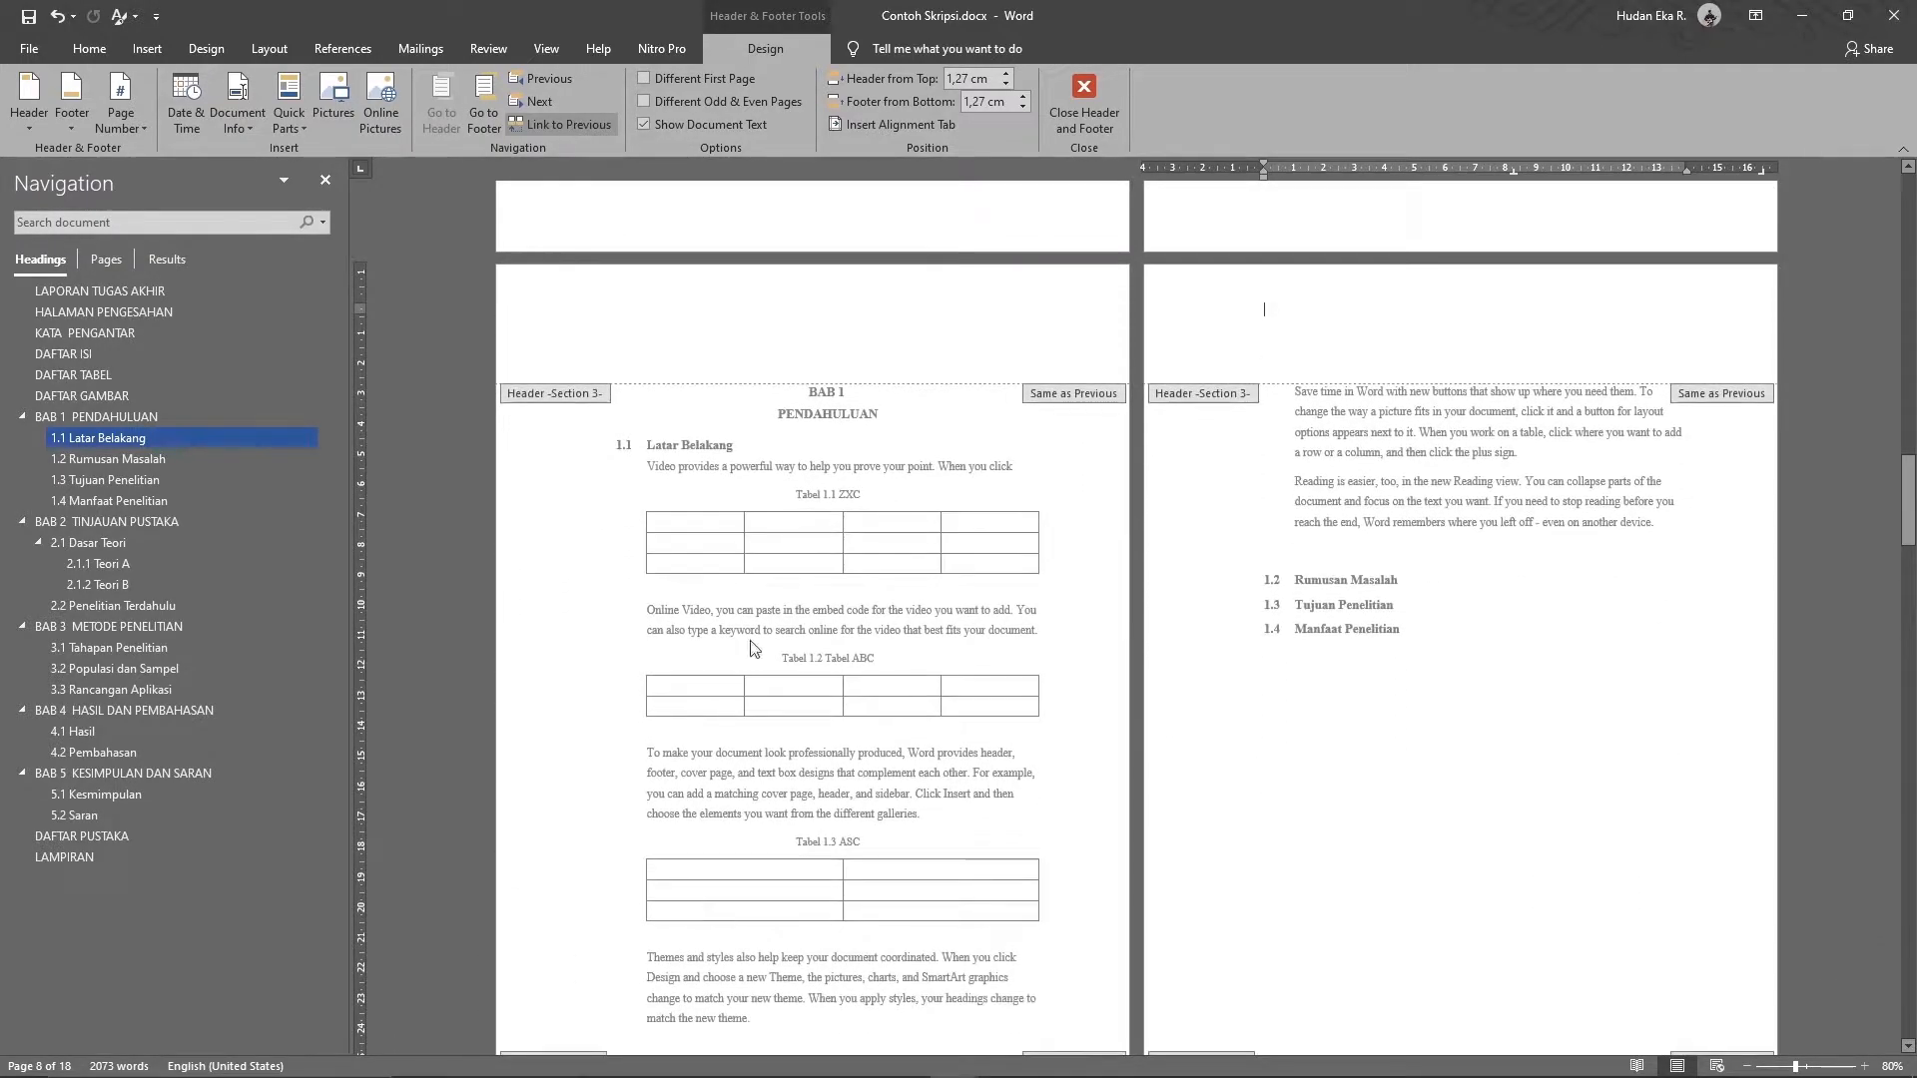
{"action": "scroll", "coordinate": [799, 695], "scroll_direction": "down", "scroll_amount": 3}
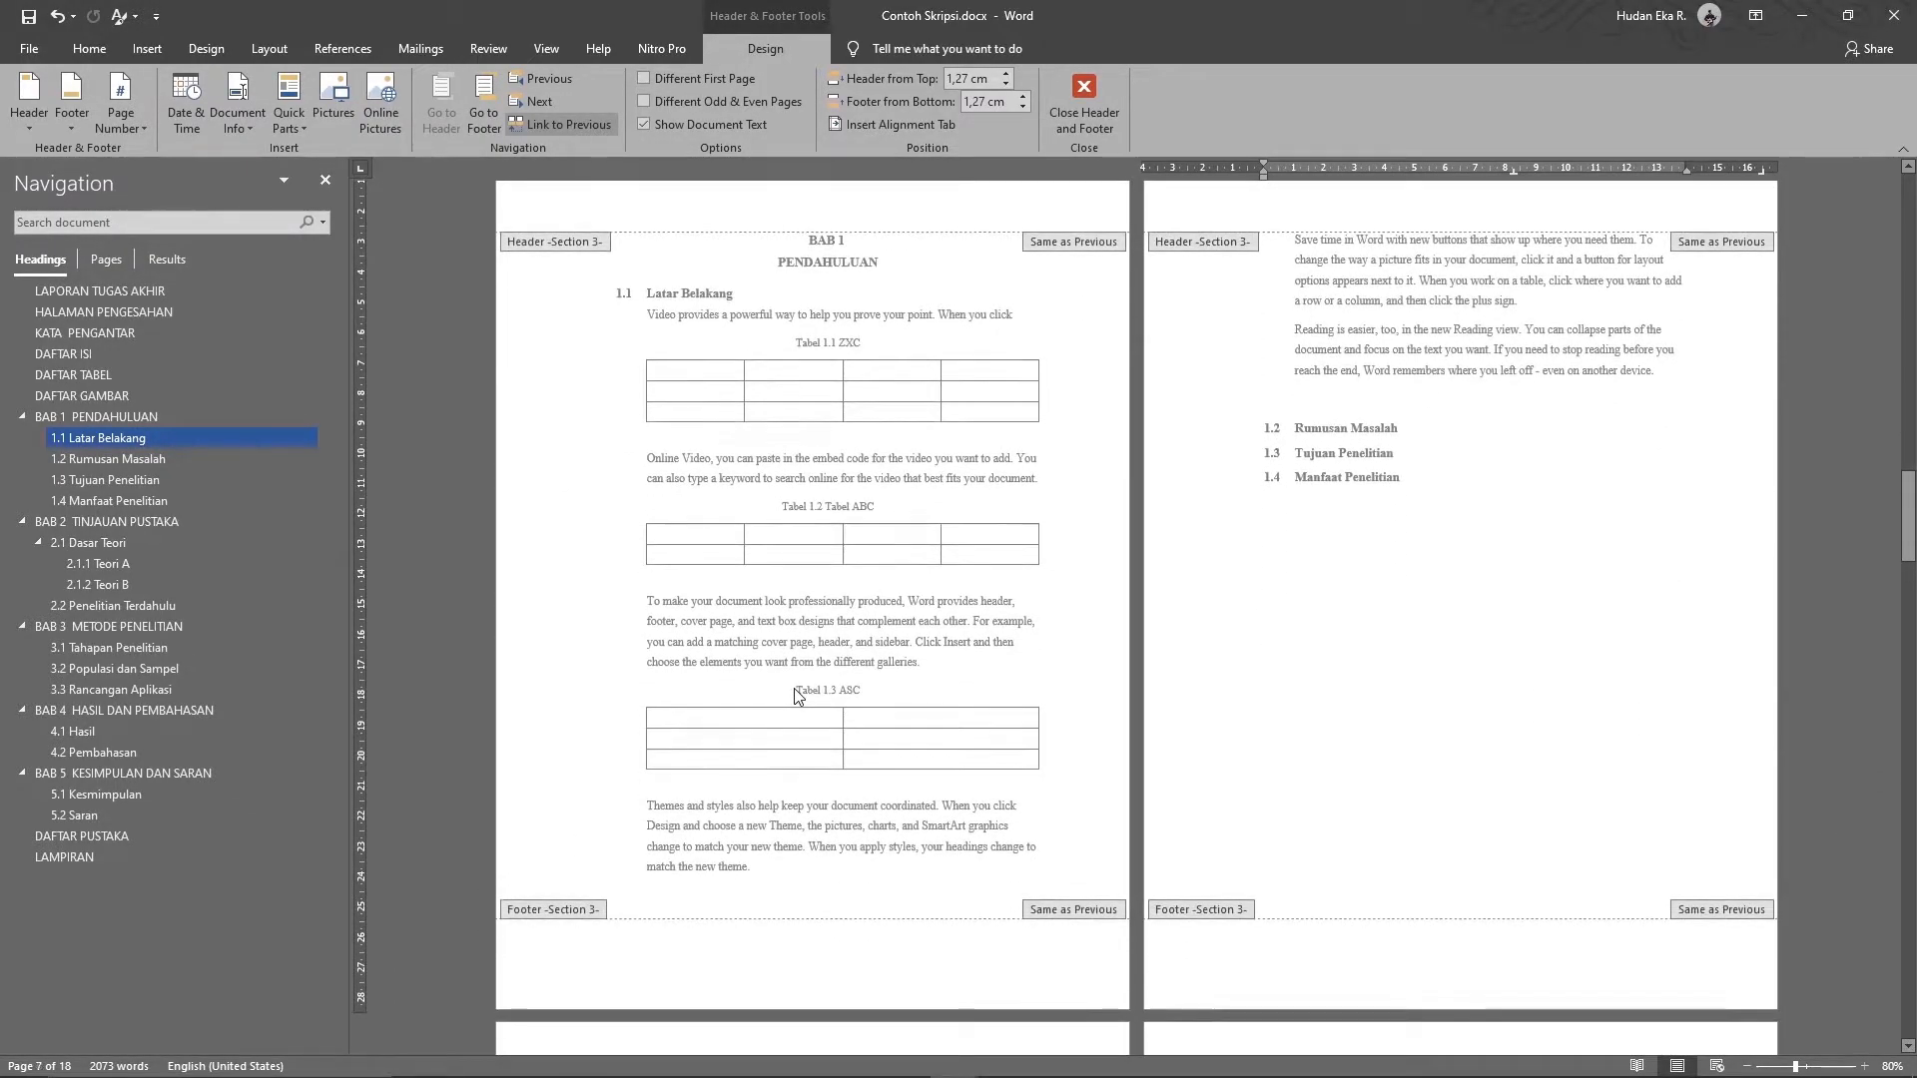
{"action": "double_click", "coordinate": [827, 609]}
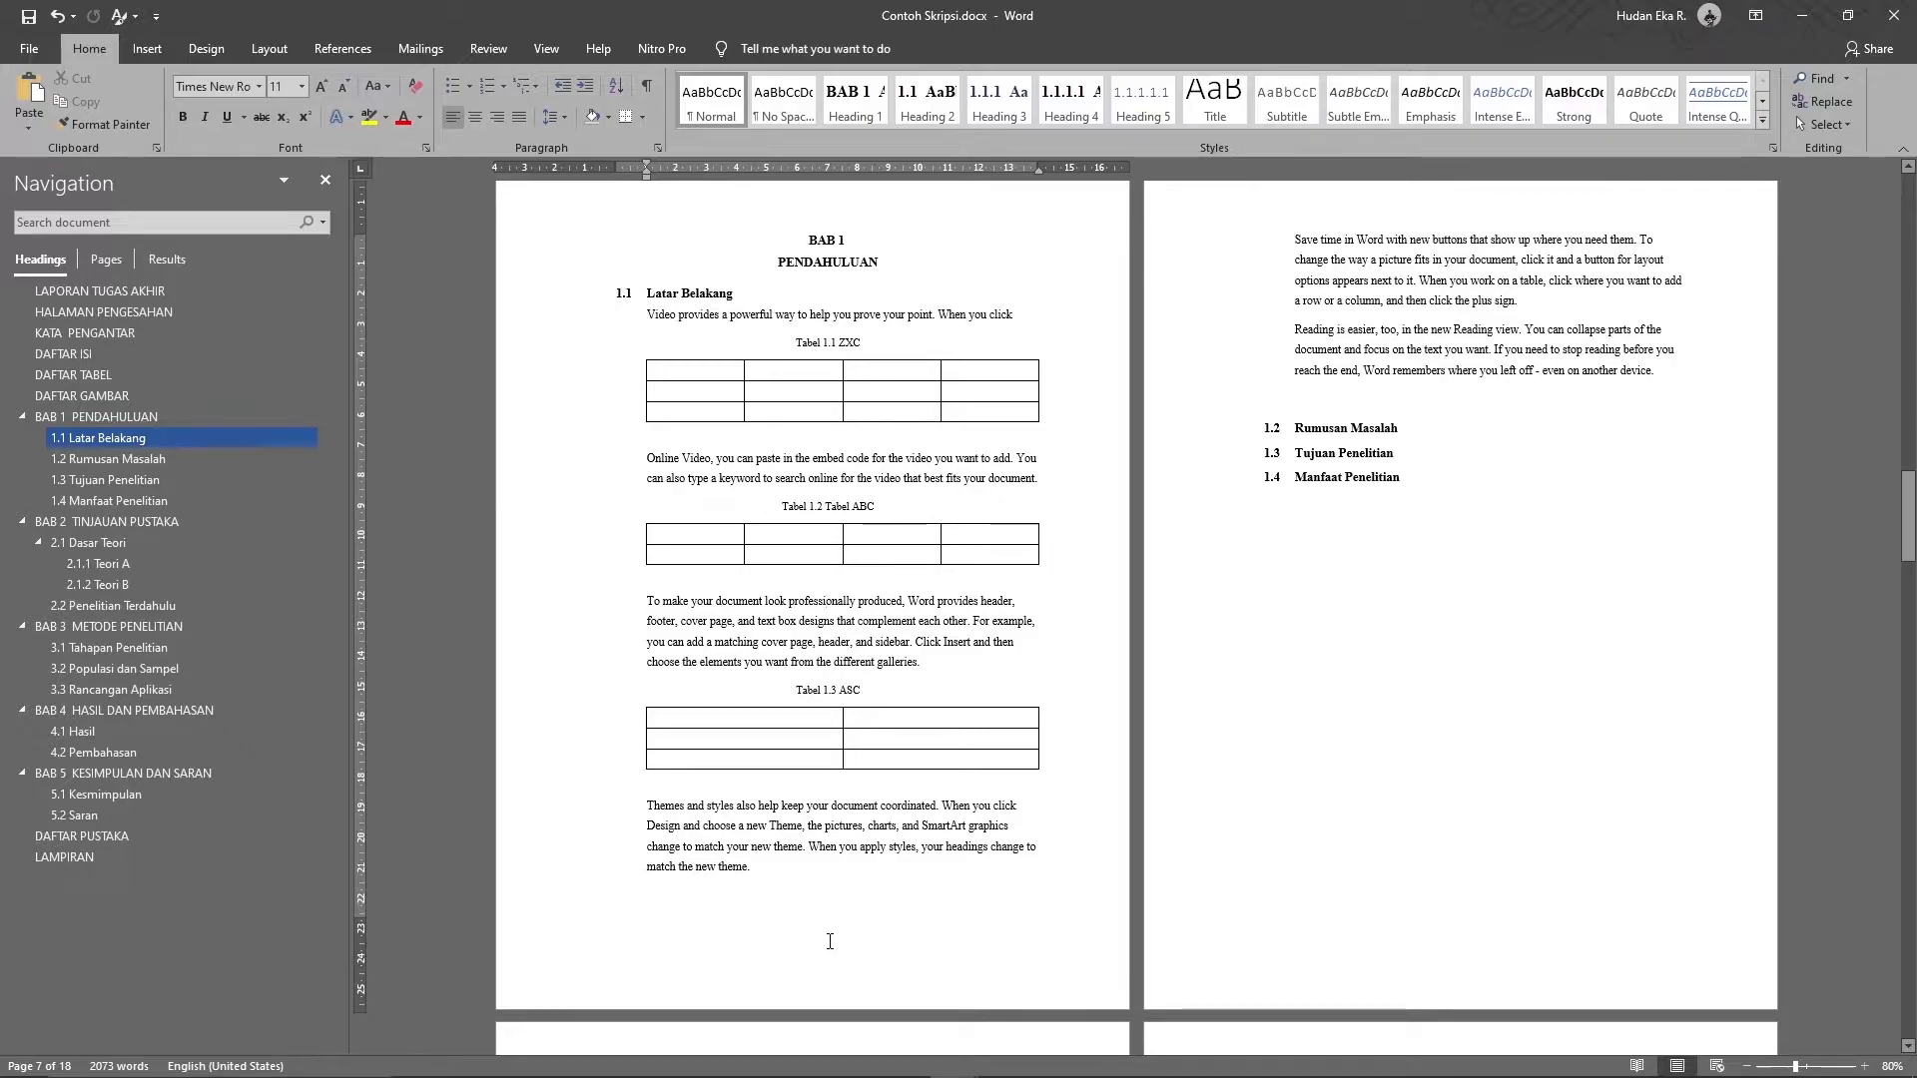
- Turn off Link to Previous for both the footer and the header of Section 3, starting at BAB 1
{"action": "scroll", "coordinate": [1198, 599], "scroll_direction": "up", "scroll_amount": 1}
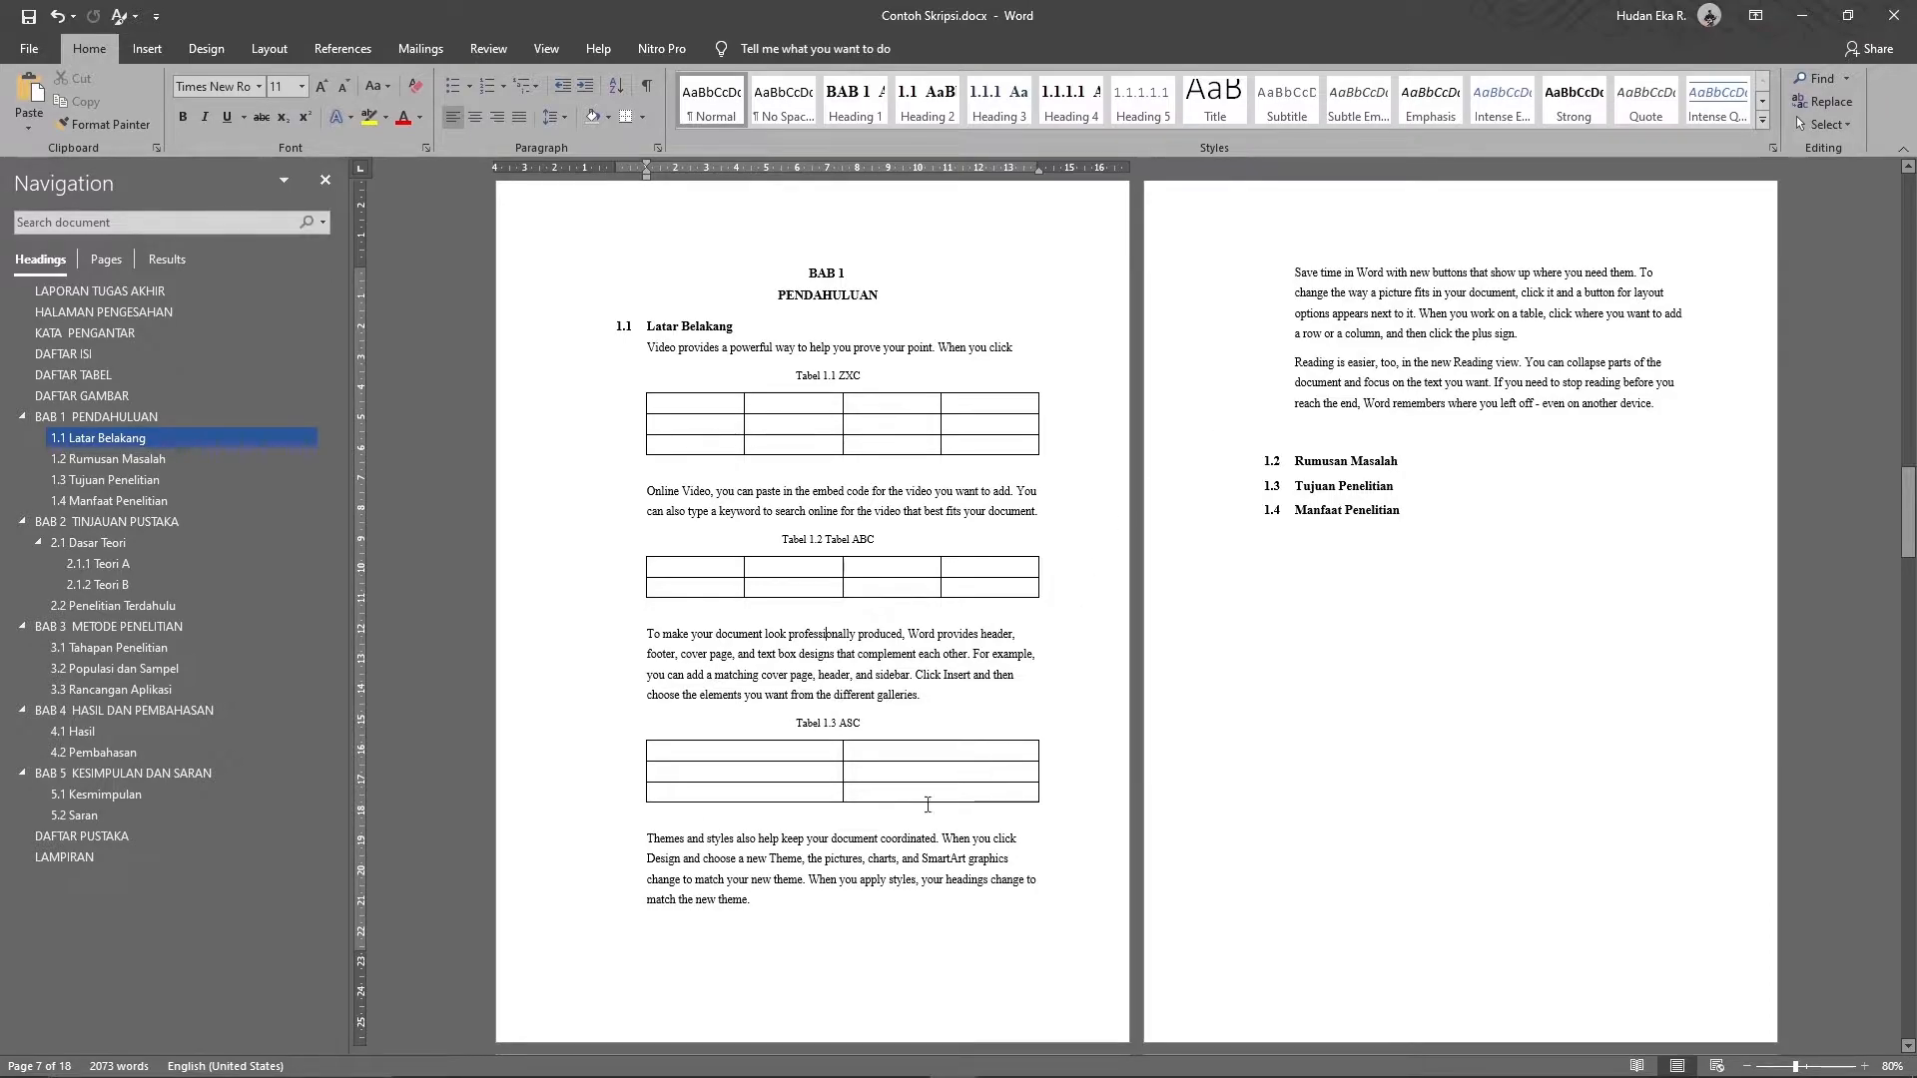
{"action": "double_click", "coordinate": [835, 994]}
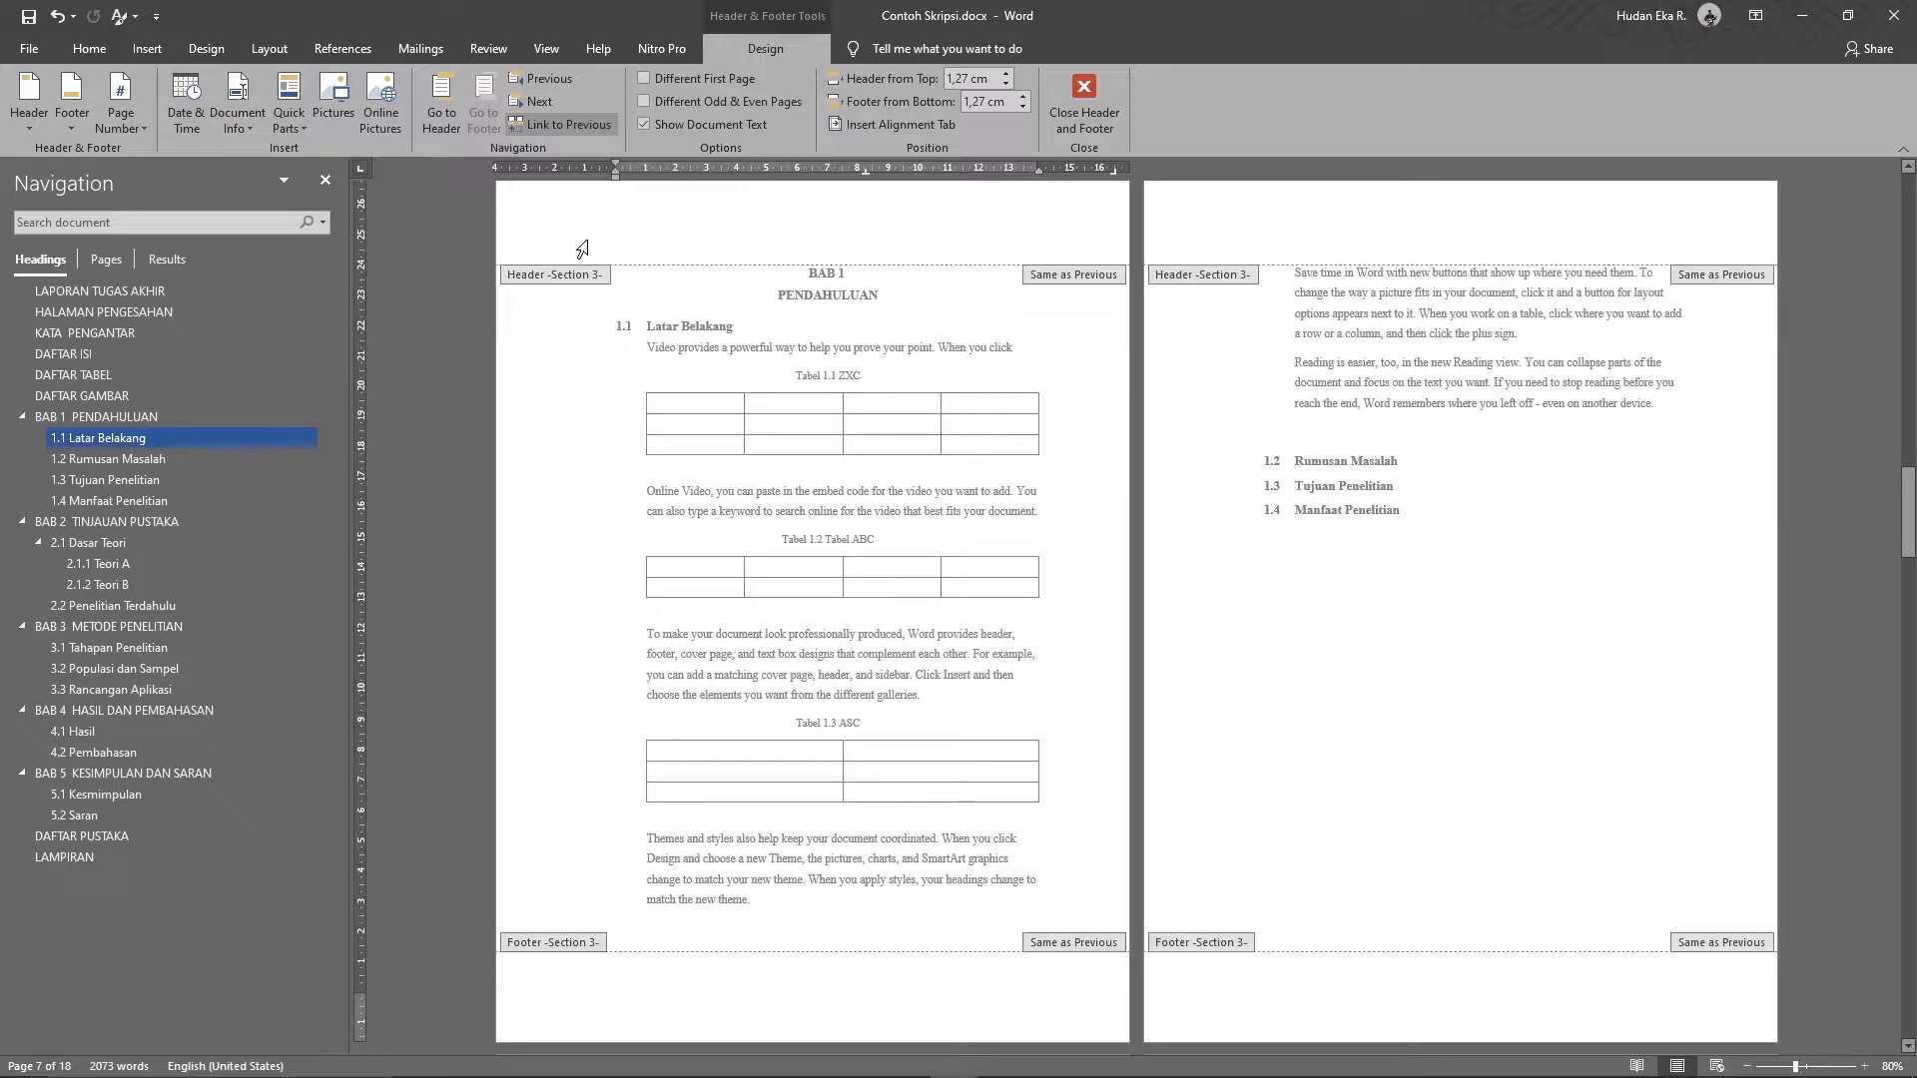
{"action": "left_click", "coordinate": [537, 123]}
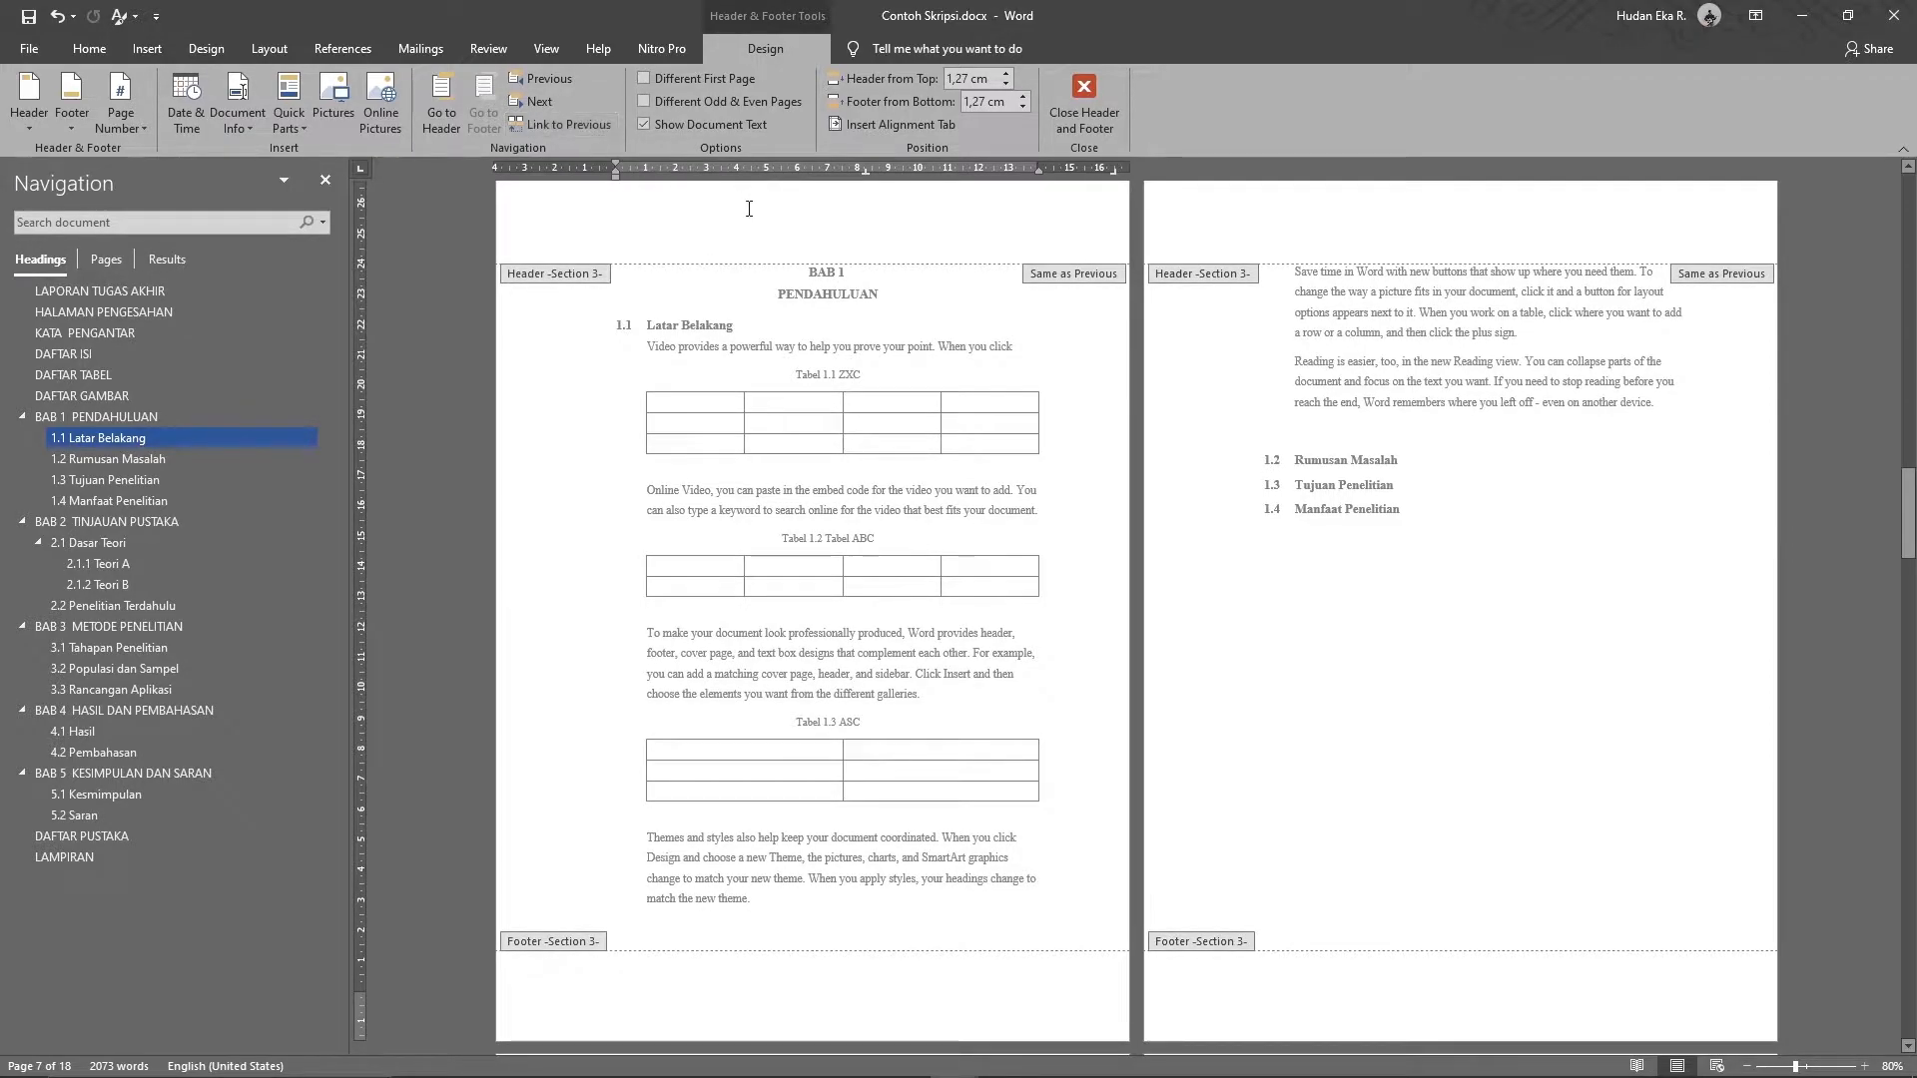
{"action": "left_click", "coordinate": [799, 218]}
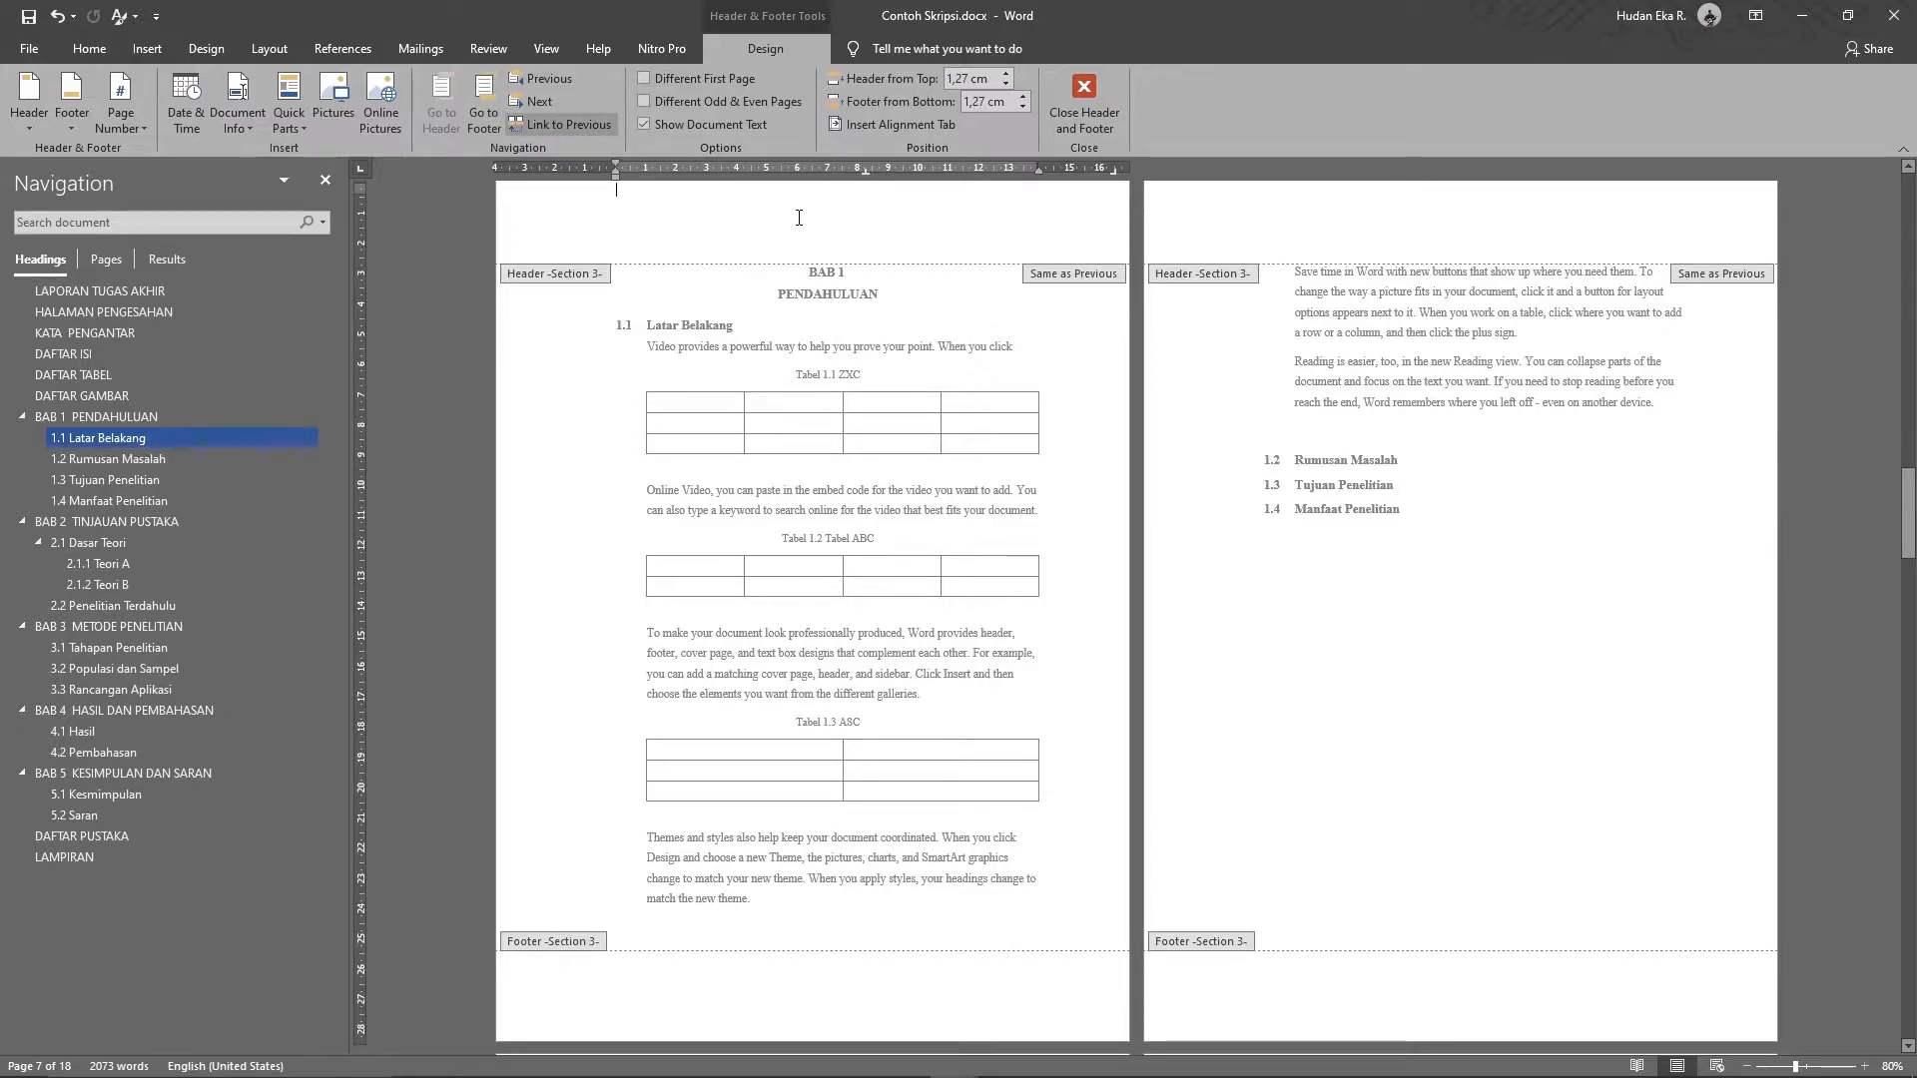
{"action": "left_click", "coordinate": [535, 132]}
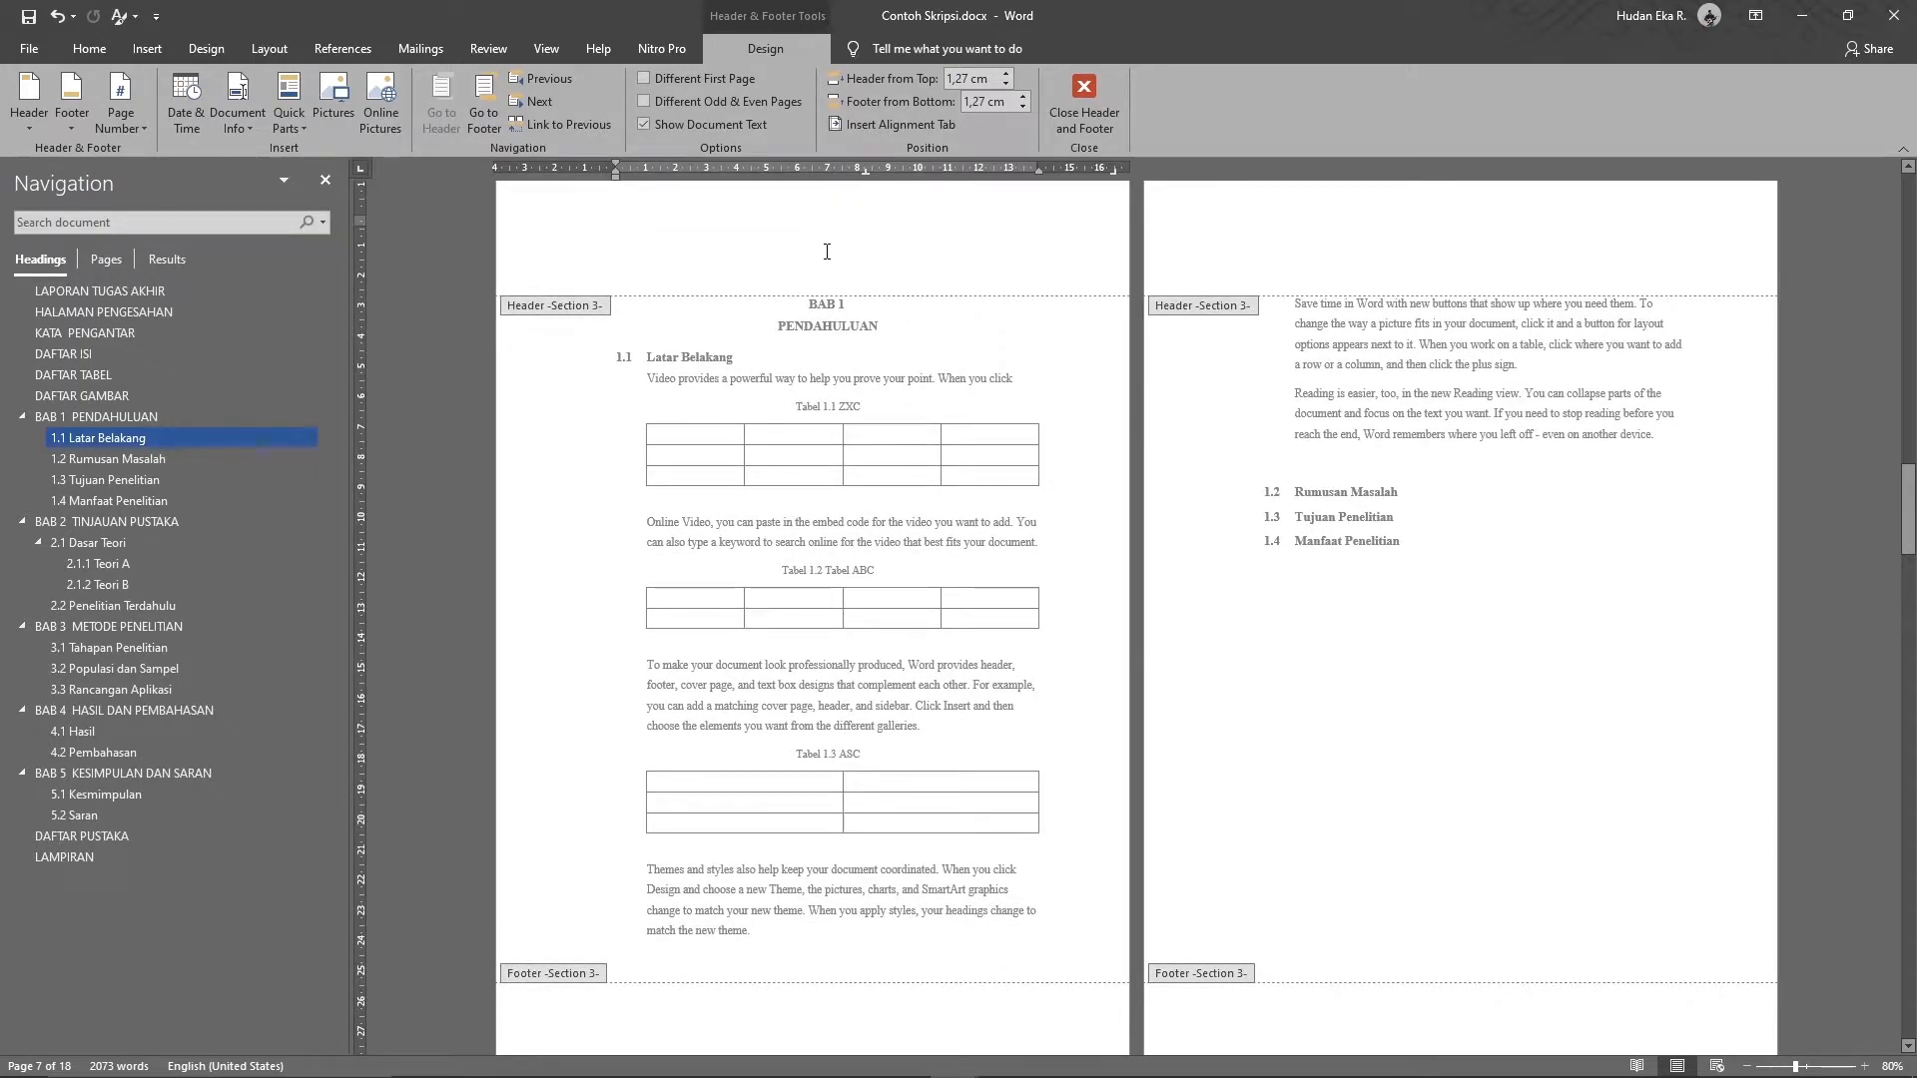
- Switch between the header and footer of Section 3 and enable Different First Page for that section
{"action": "left_click", "coordinate": [847, 1029]}
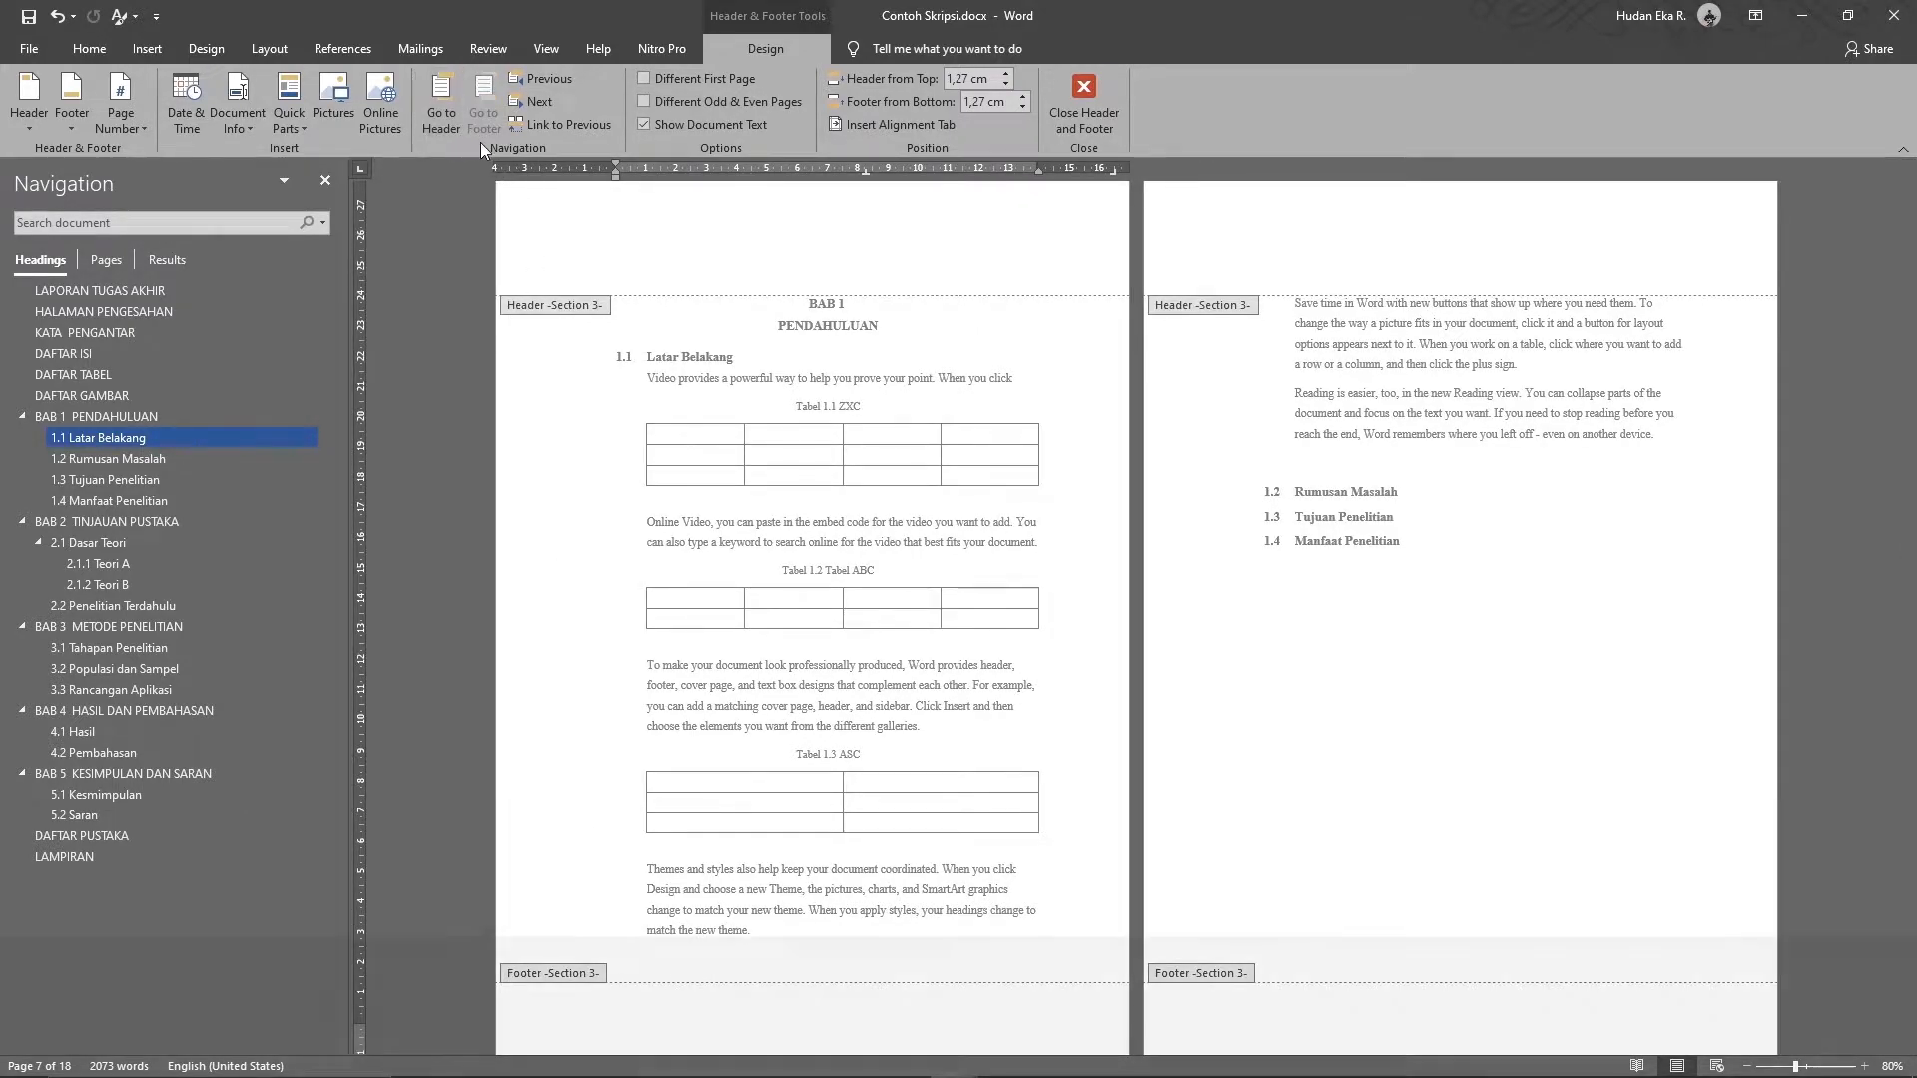
{"action": "left_click", "coordinate": [441, 114]}
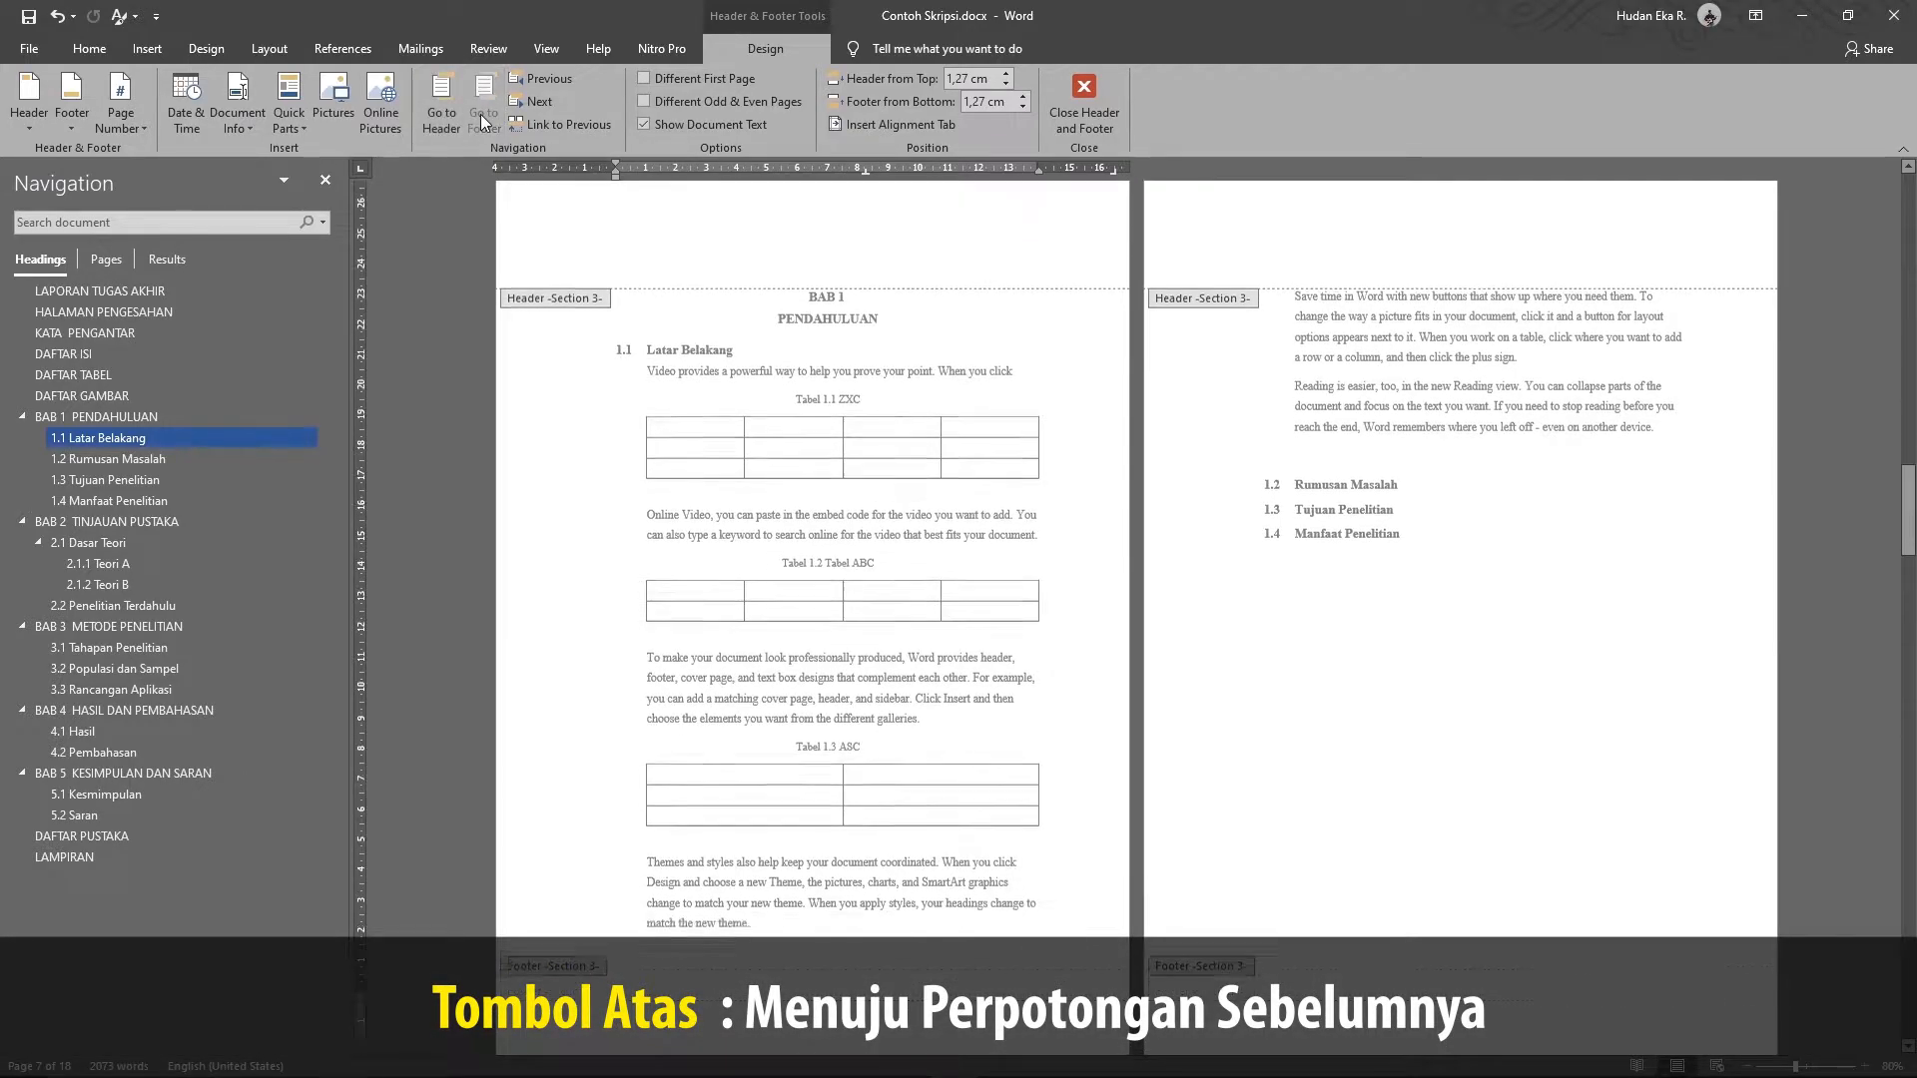
{"action": "left_click", "coordinate": [445, 122]}
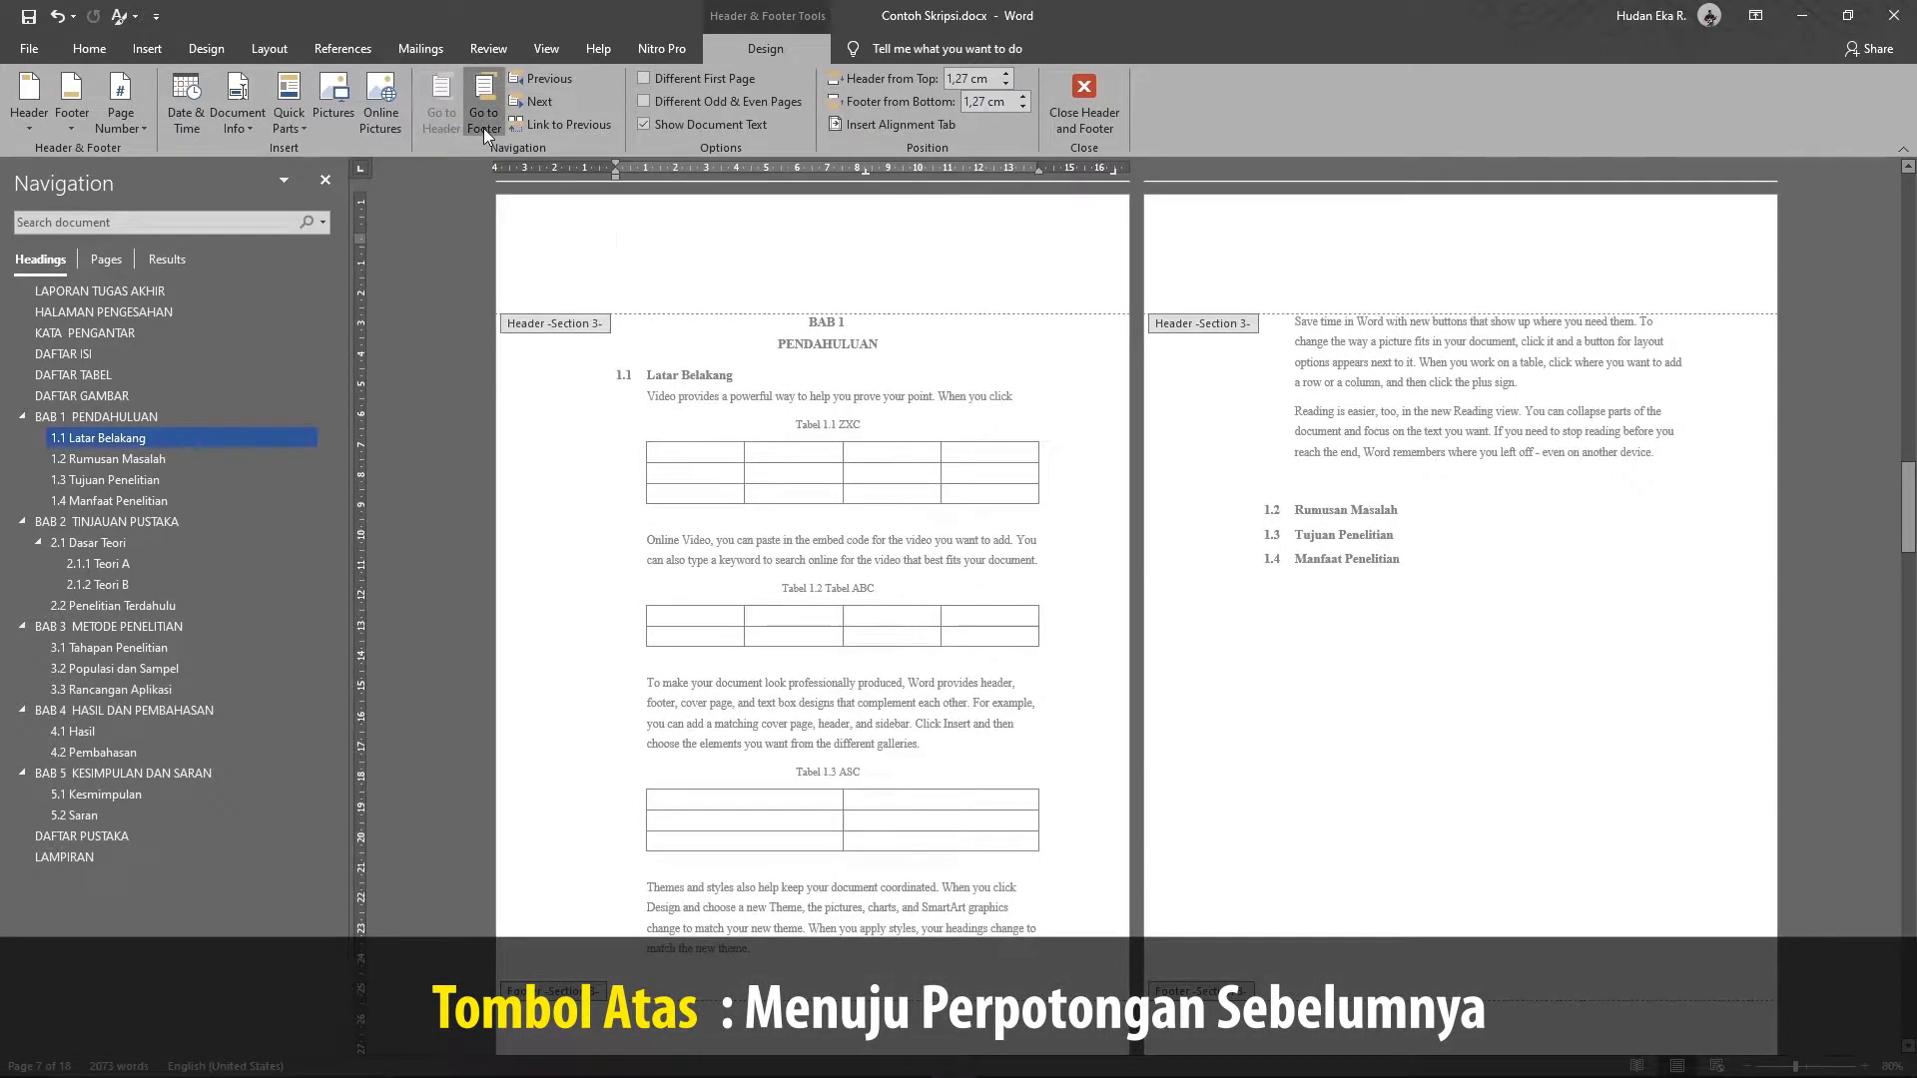
{"action": "left_click", "coordinate": [483, 122]}
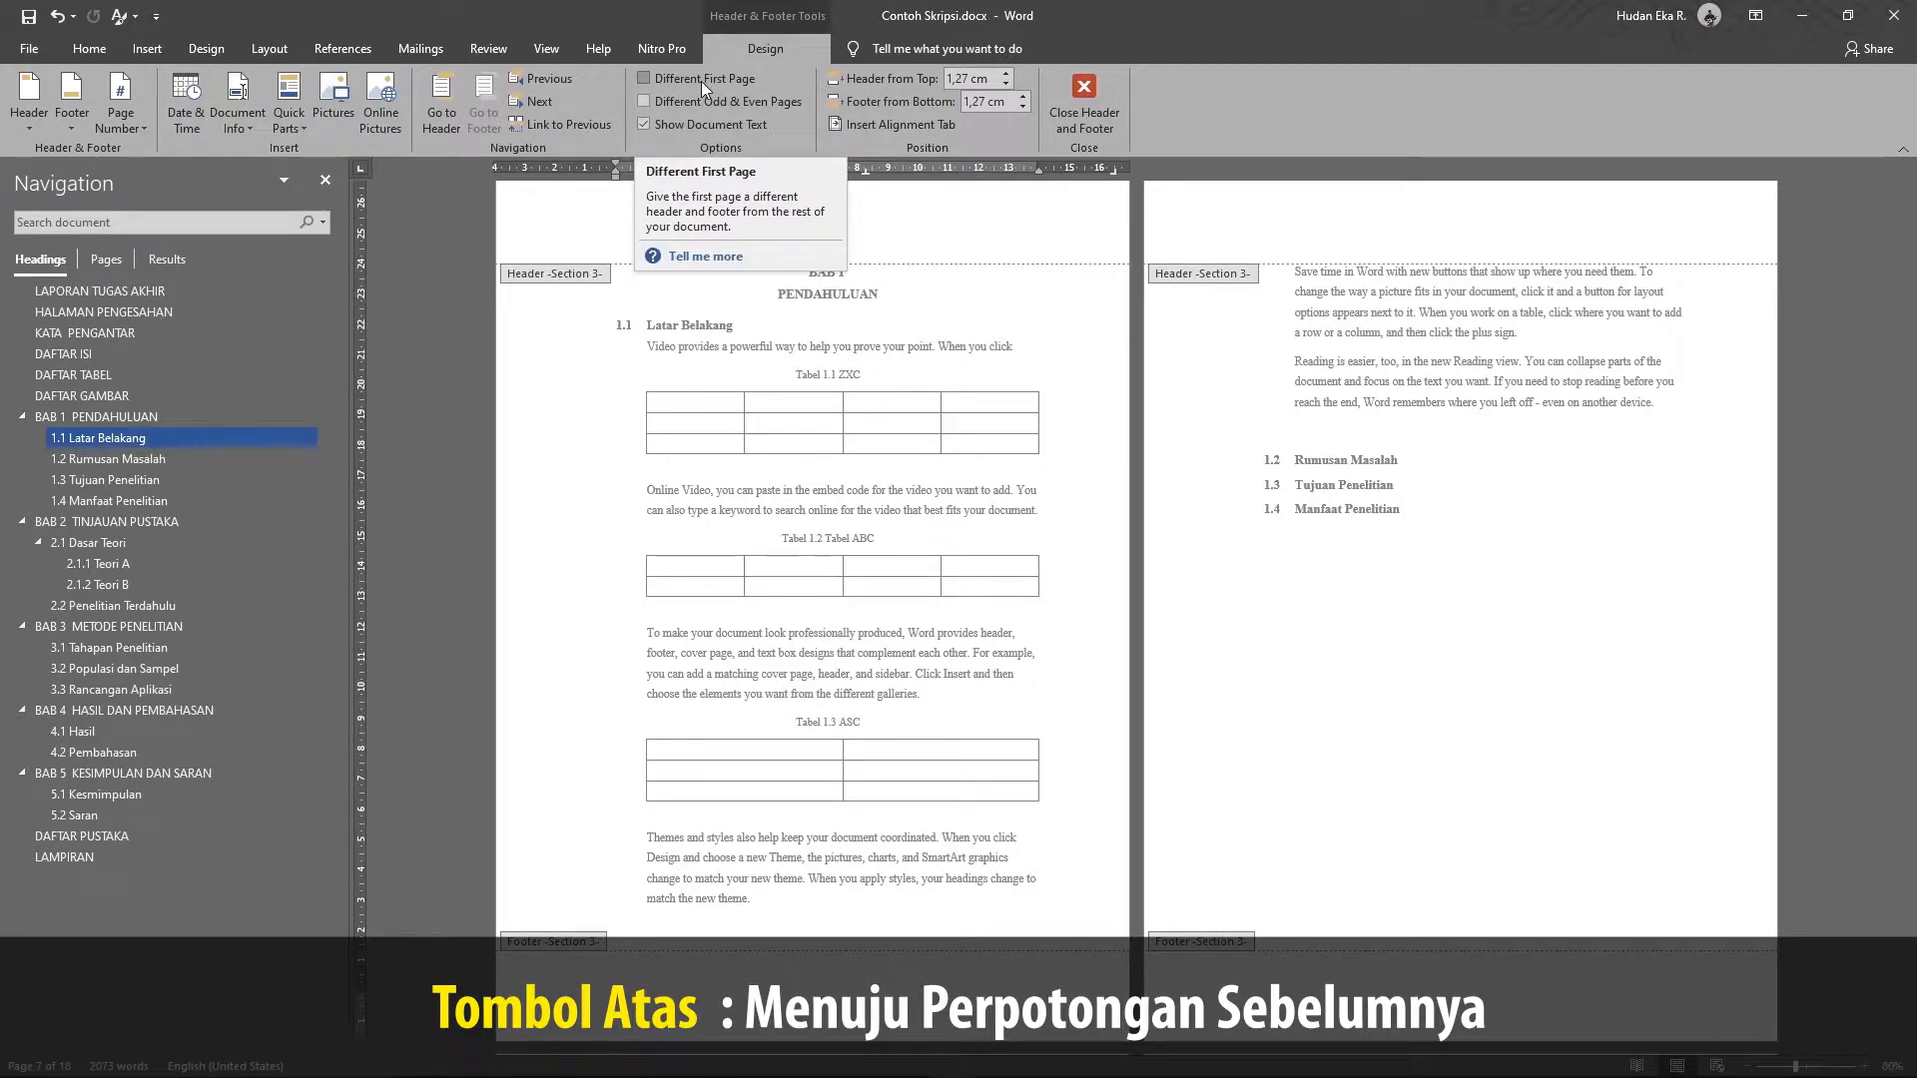
{"action": "left_click", "coordinate": [649, 77]}
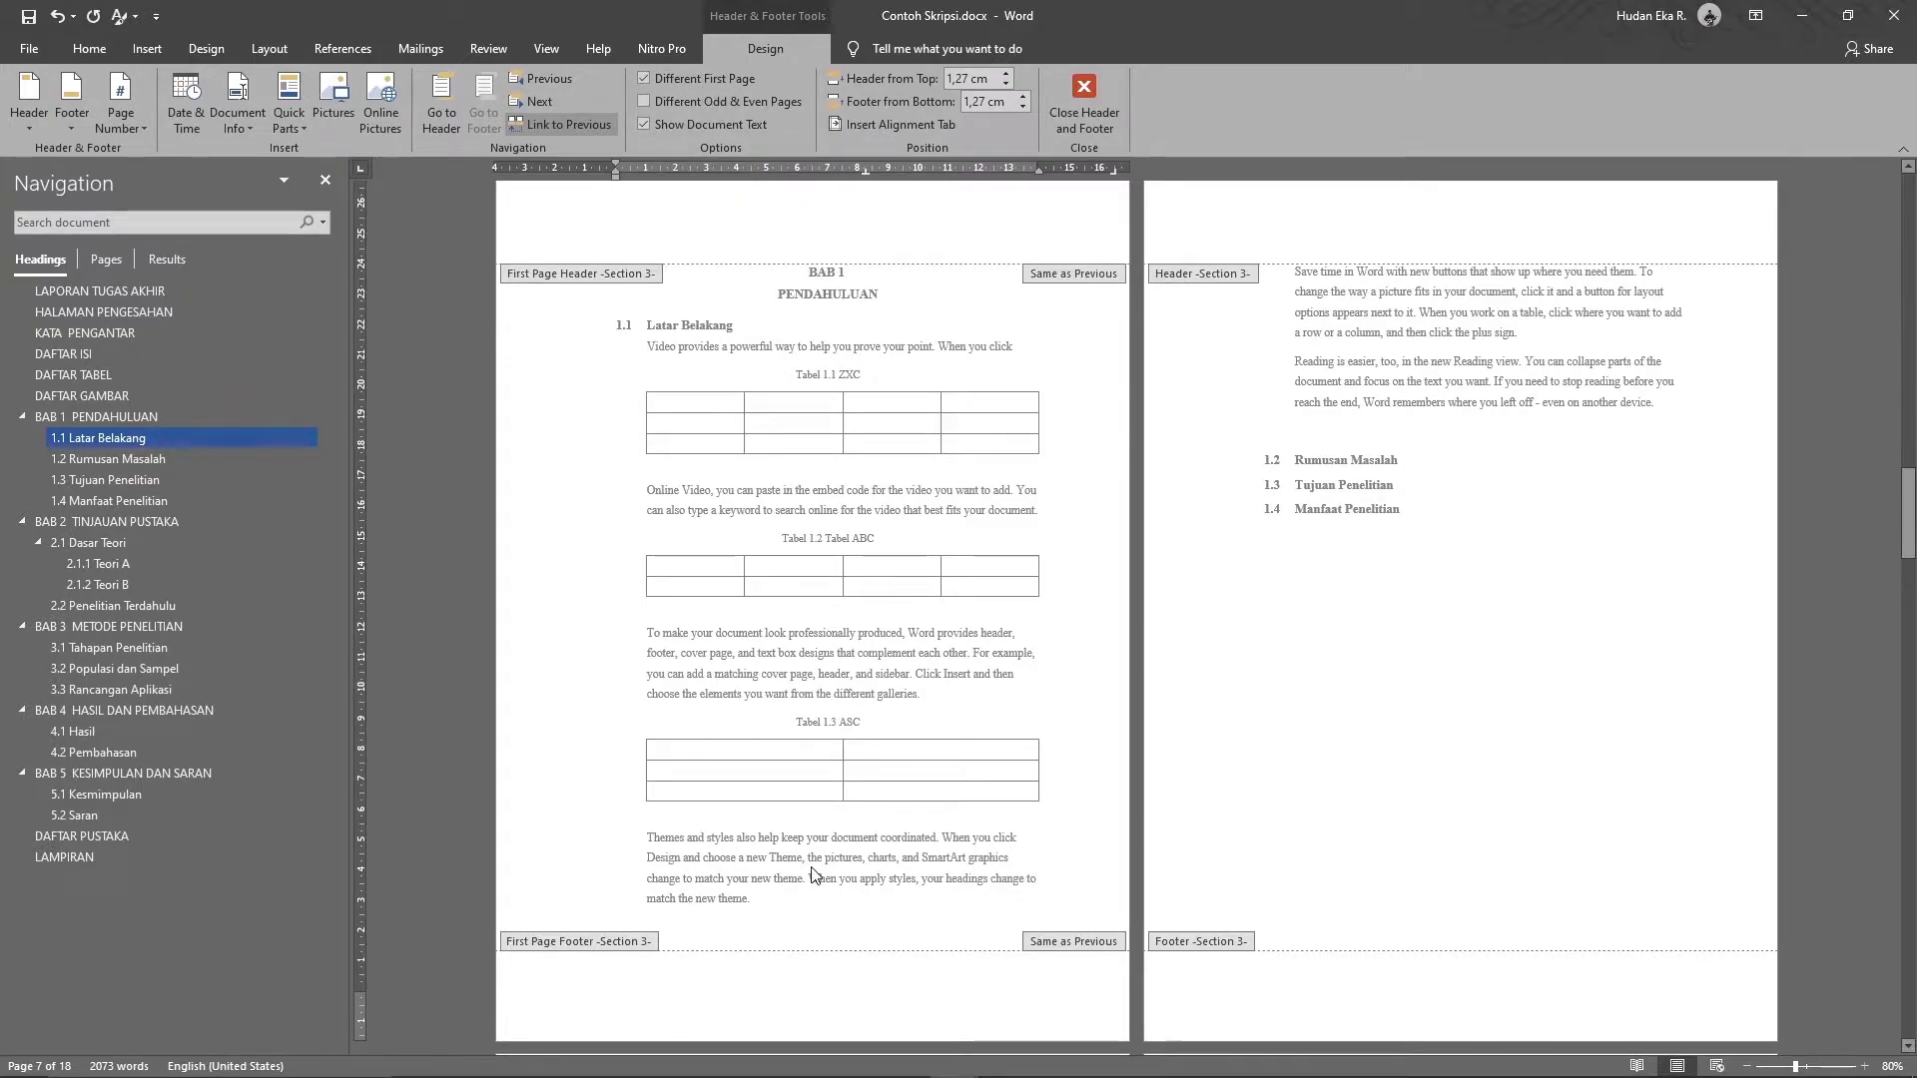
- Turn off Link to Previous for the first page footer and header of Section 3, and return to the body text
{"action": "left_click", "coordinate": [539, 128]}
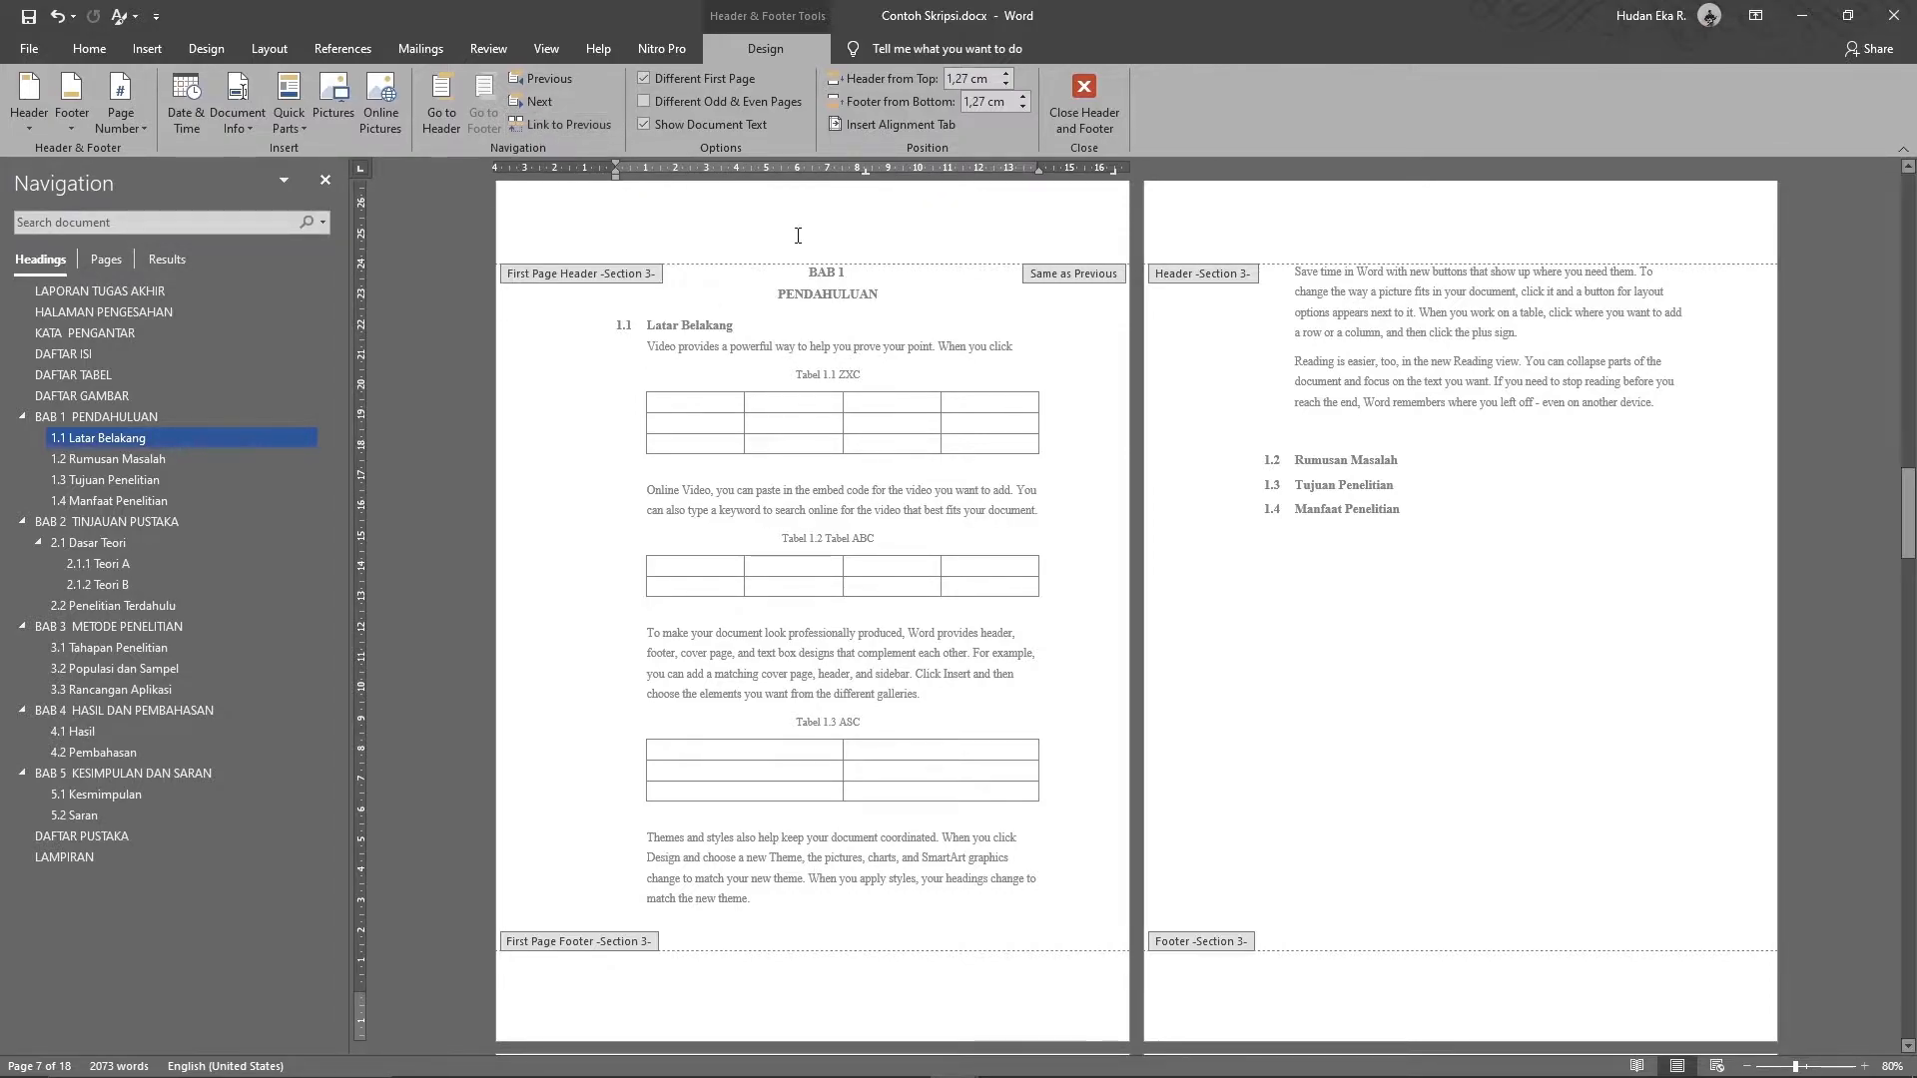
{"action": "left_click", "coordinate": [451, 109]}
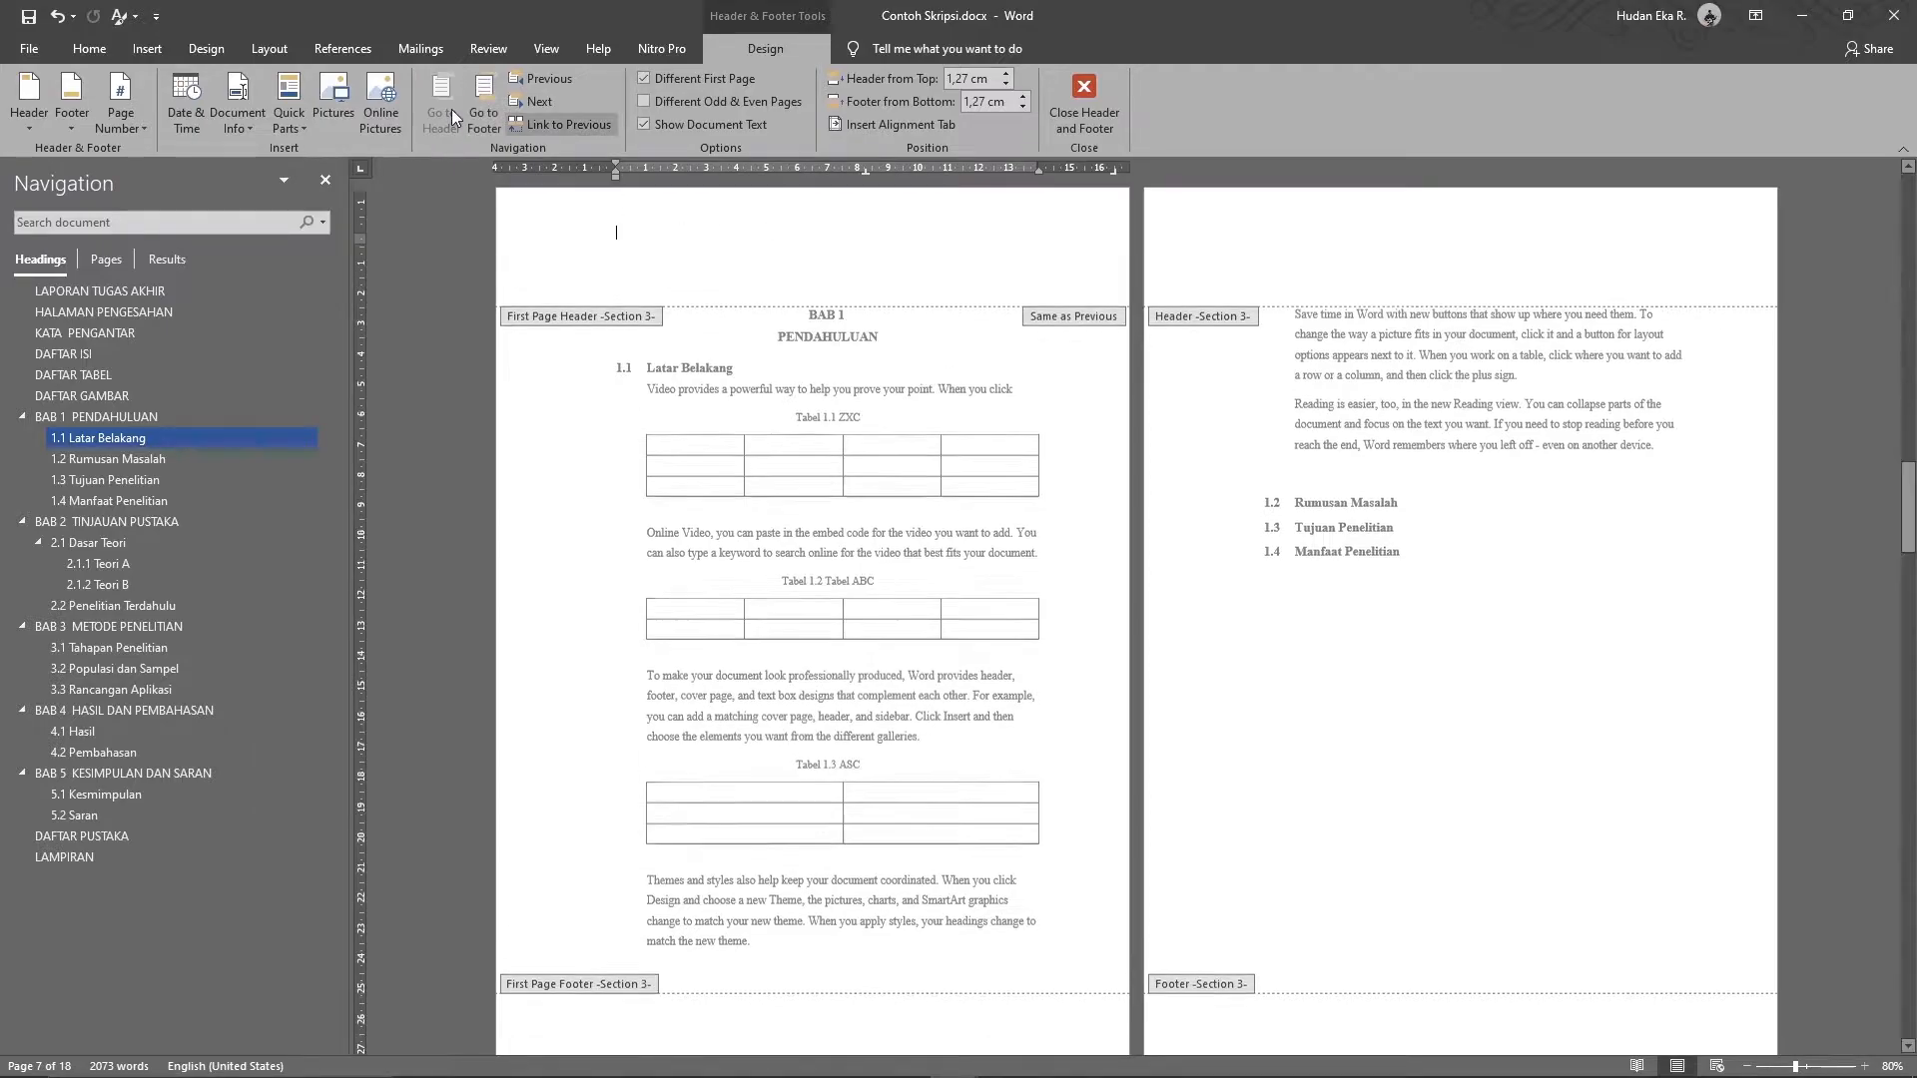
{"action": "left_click", "coordinate": [547, 124]}
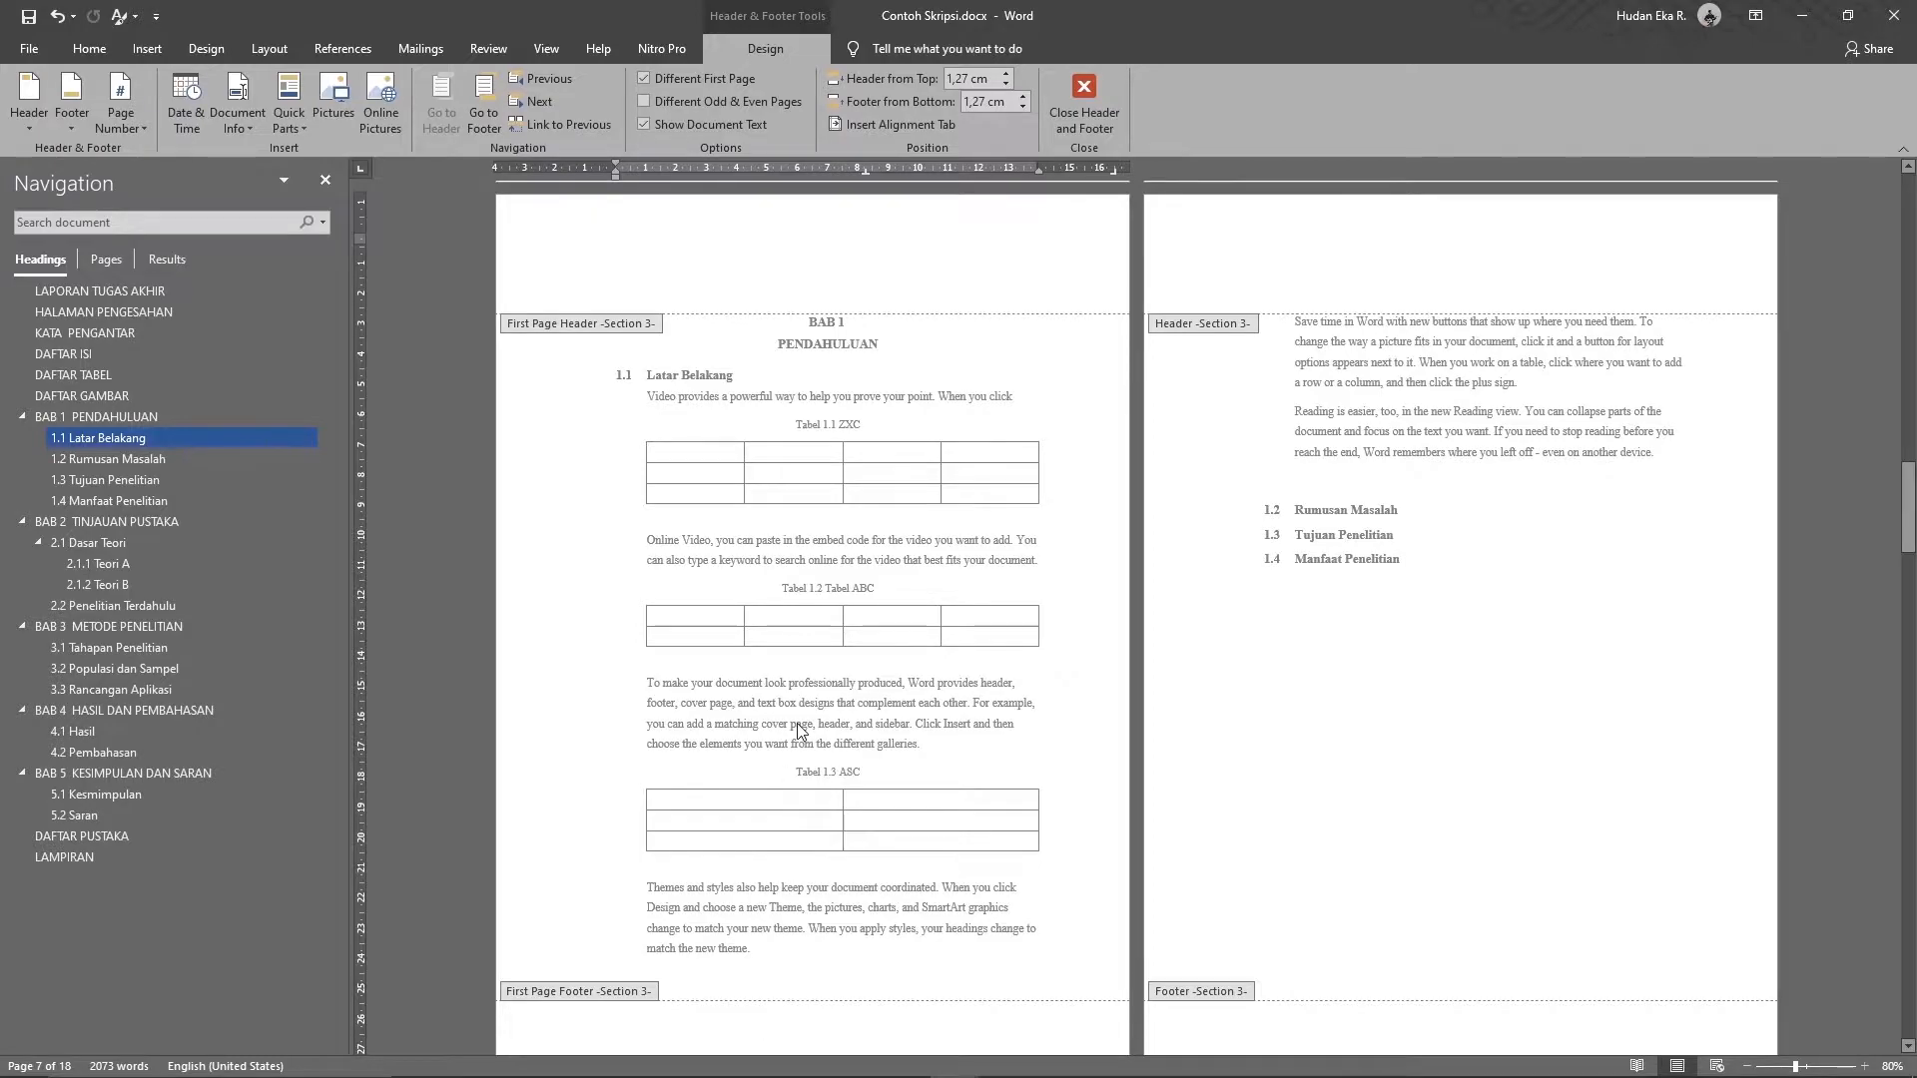
{"action": "scroll", "coordinate": [797, 729], "scroll_direction": "down", "scroll_amount": 2}
{"action": "left_click", "coordinate": [777, 961]}
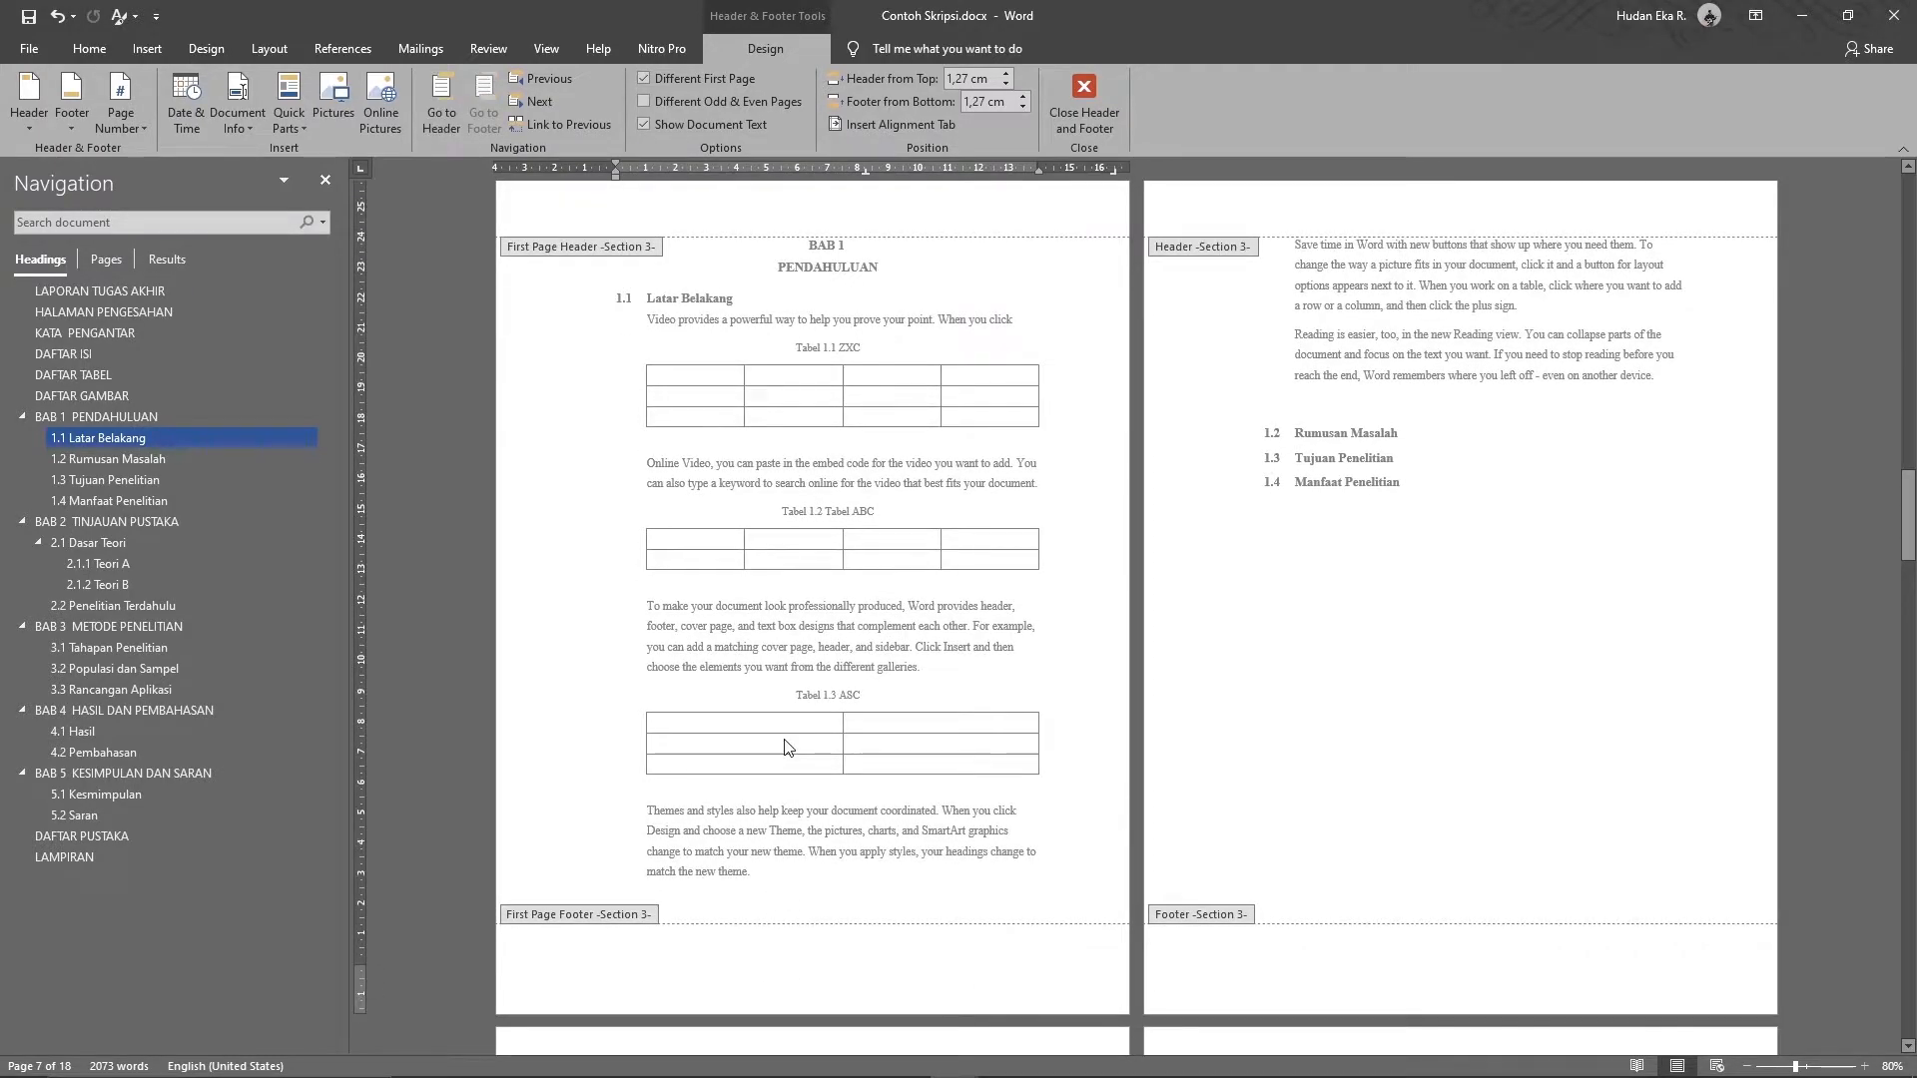
{"action": "double_click", "coordinate": [786, 744]}
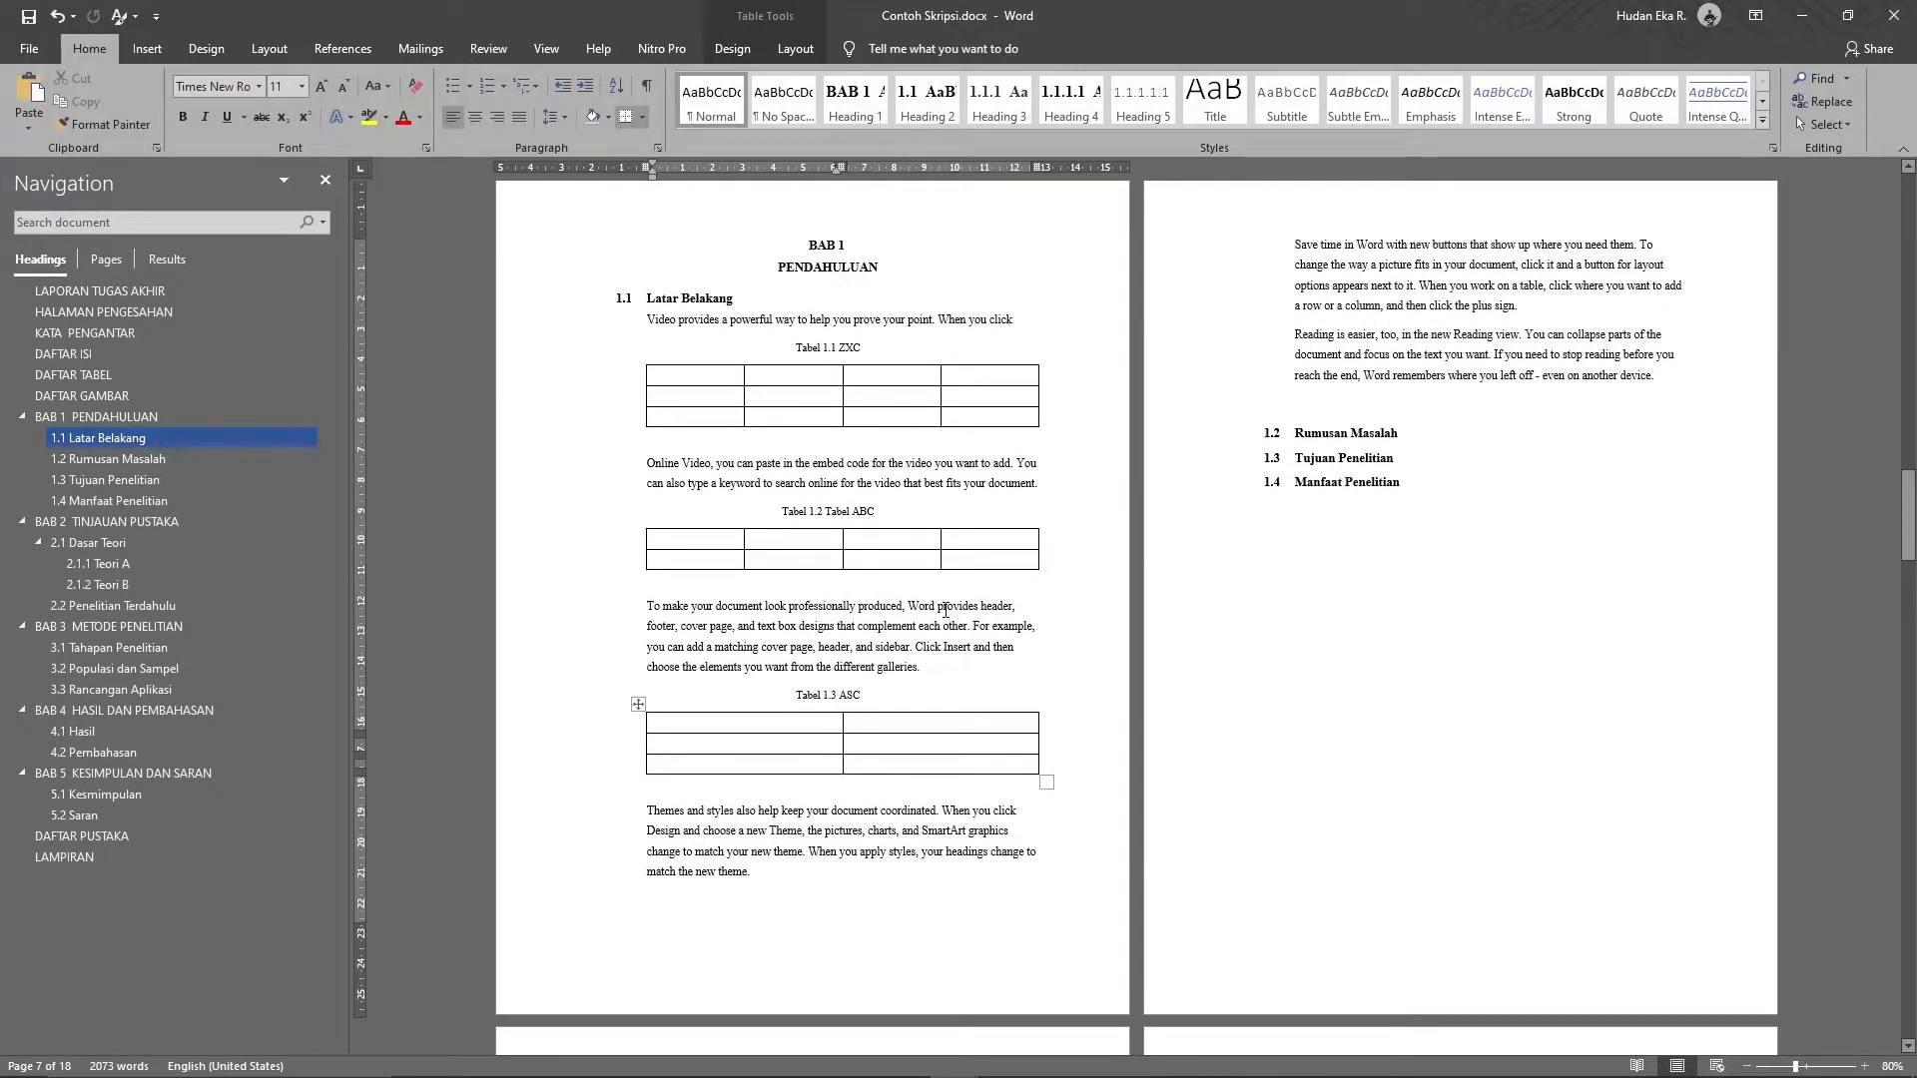
- Insert a Next Page section break before the BAB 2 TINJAUAN PUSTAKA heading
{"action": "scroll", "coordinate": [963, 662], "scroll_direction": "down", "scroll_amount": 10}
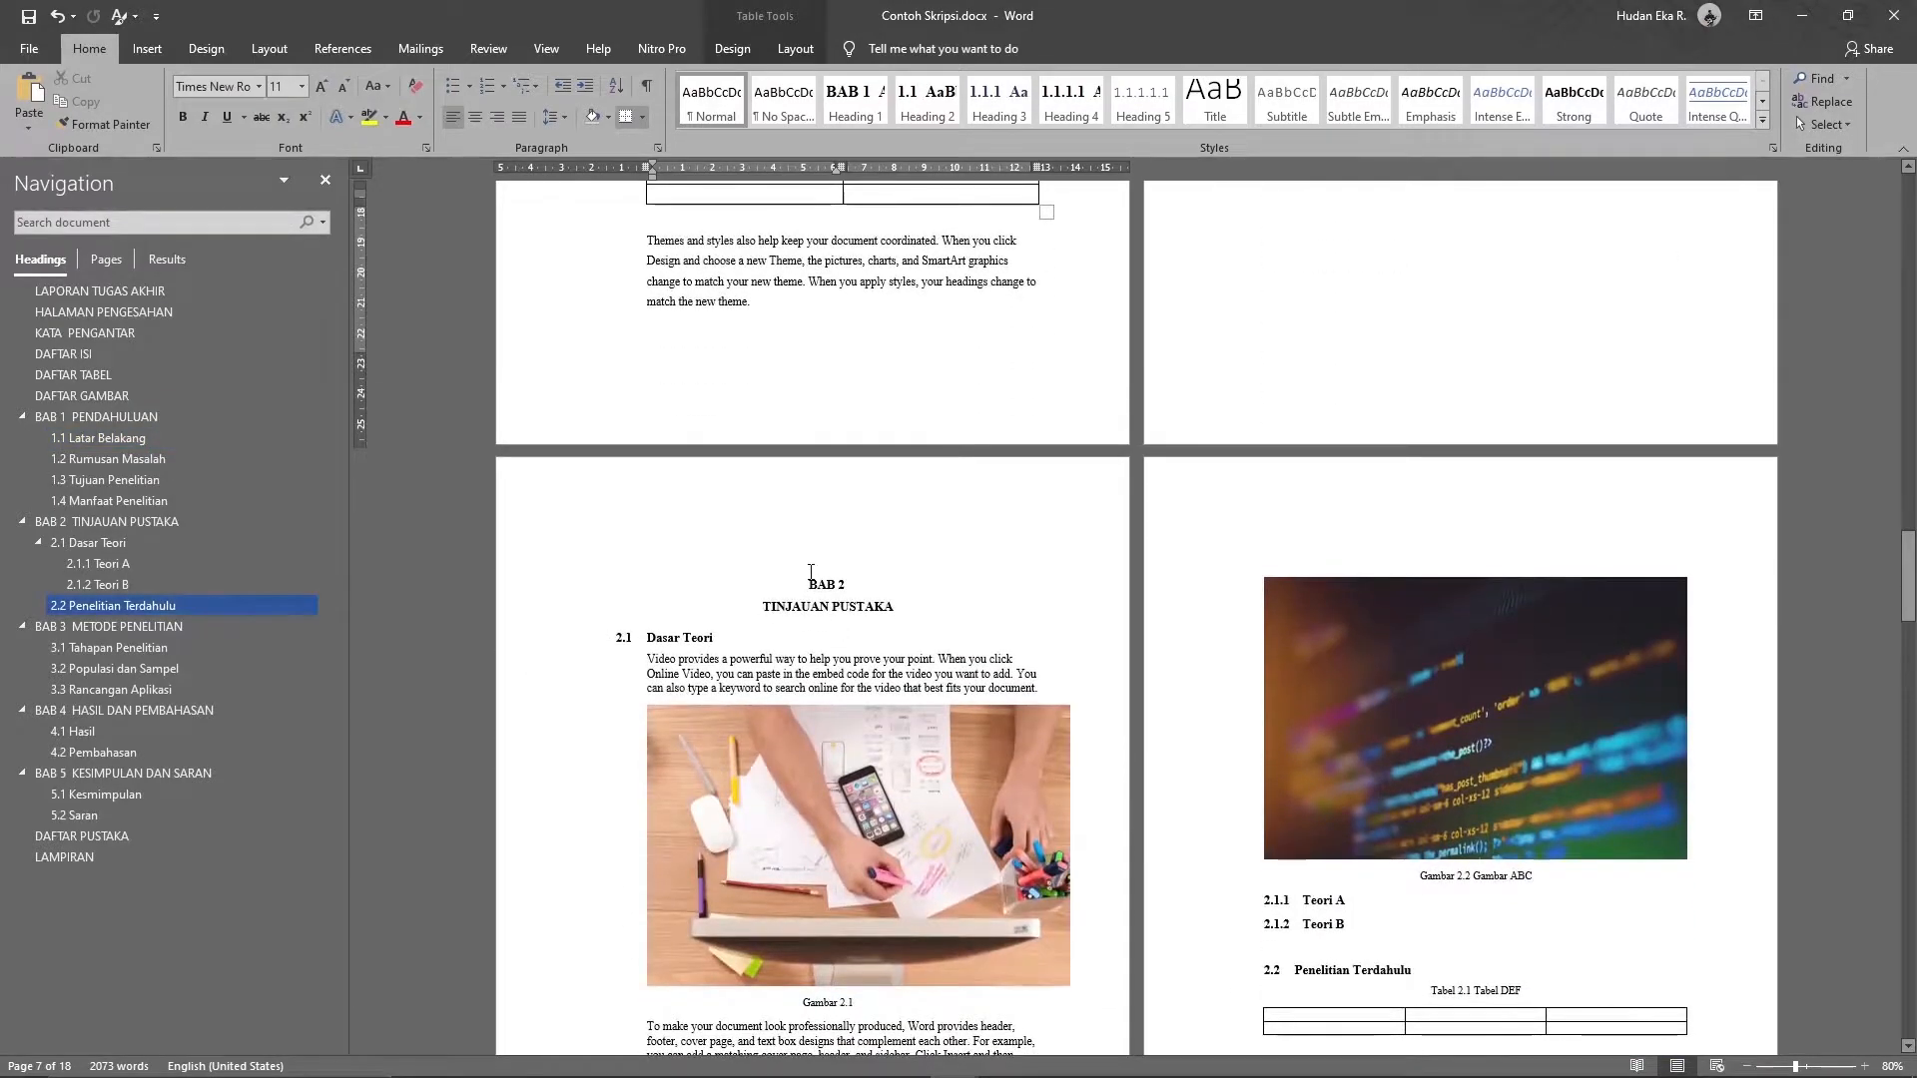
{"action": "left_click", "coordinate": [812, 584]}
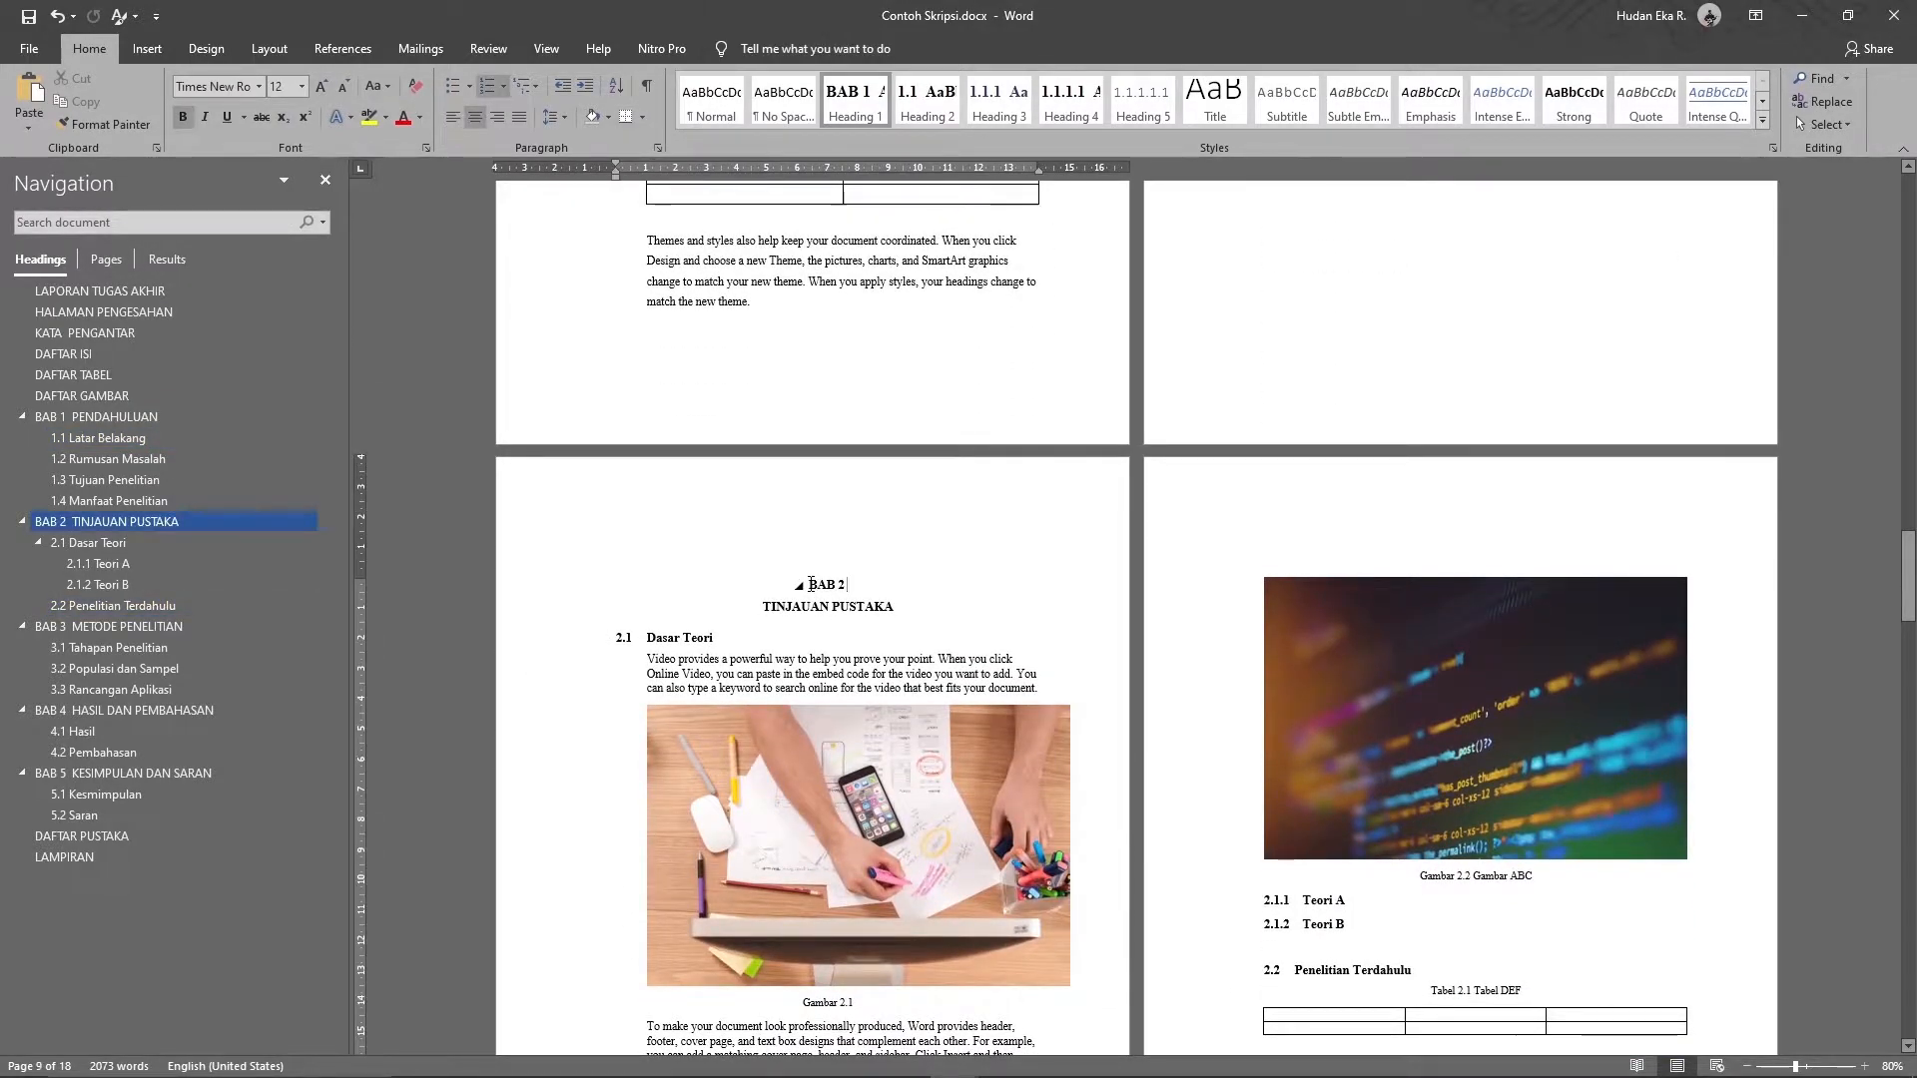
{"action": "triple_click", "coordinate": [834, 585]}
{"action": "scroll", "coordinate": [800, 575], "scroll_direction": "up", "scroll_amount": 3}
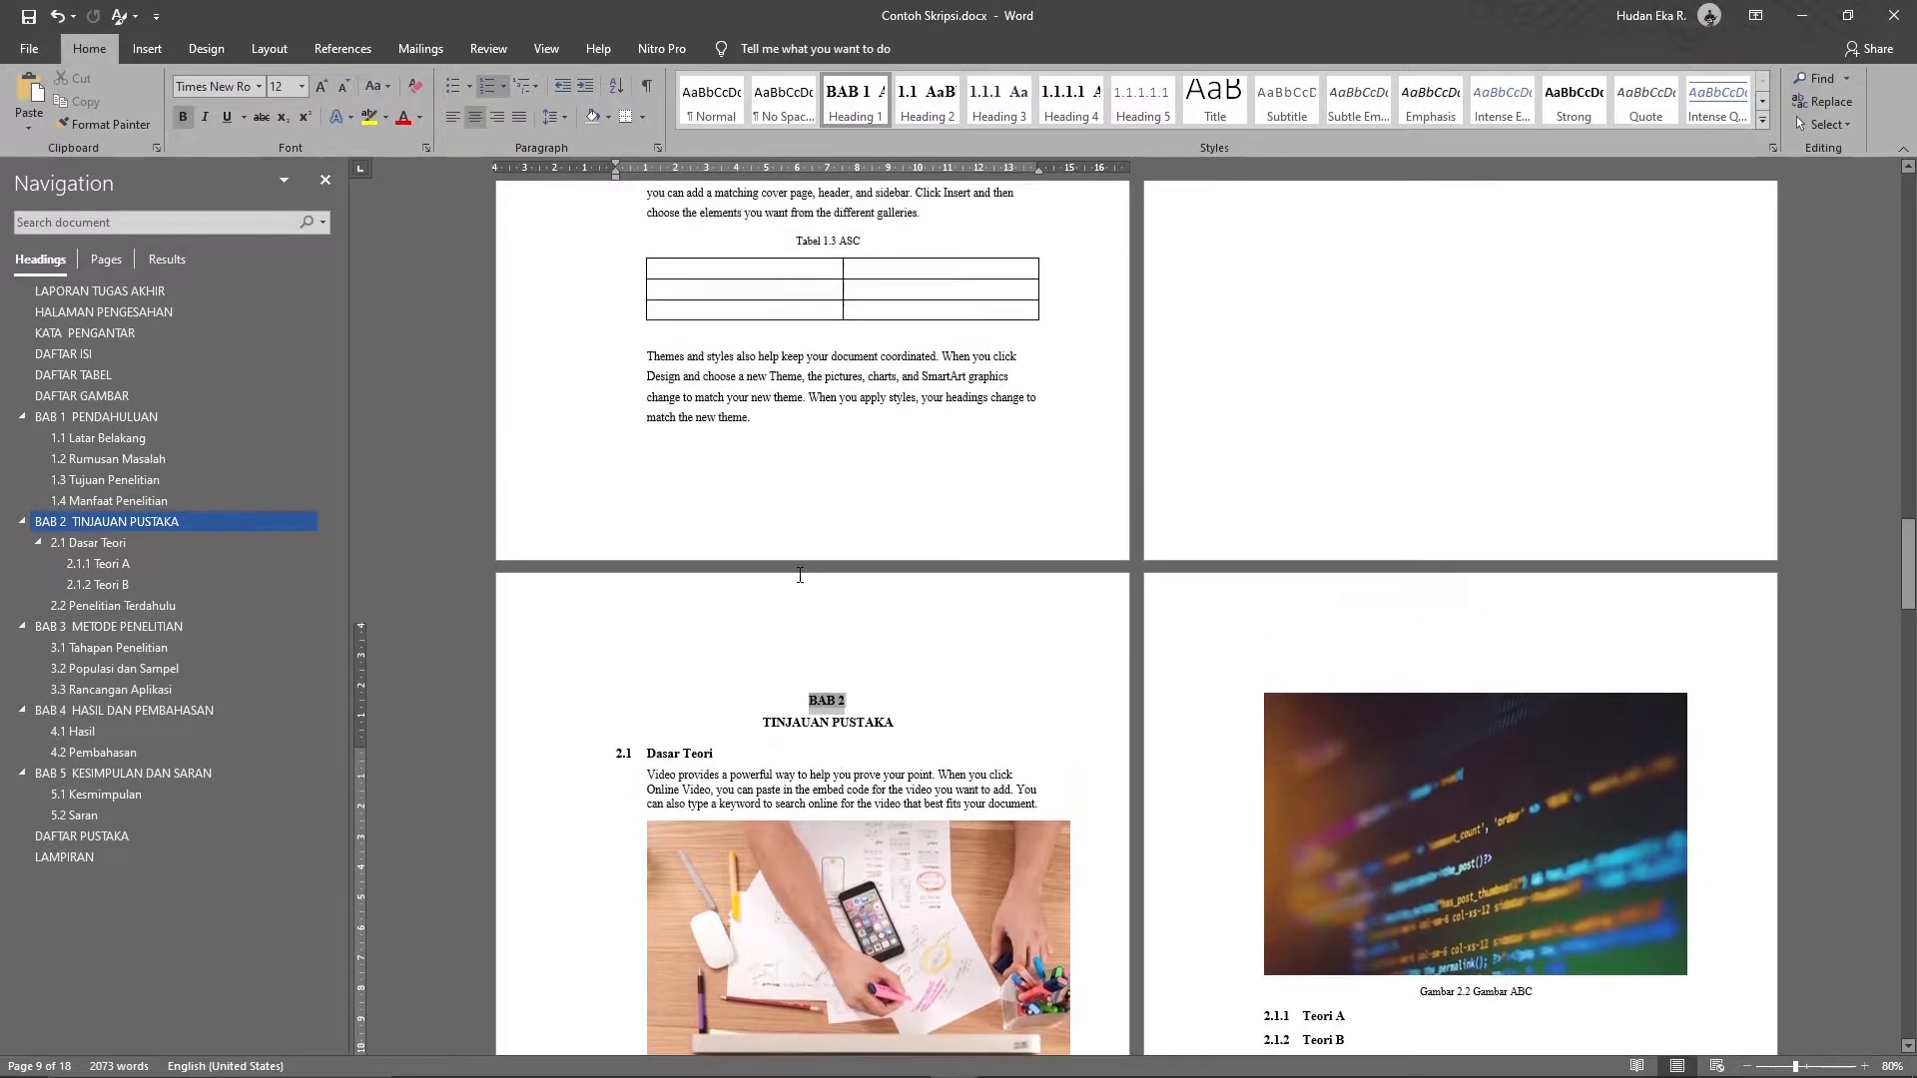
{"action": "scroll", "coordinate": [800, 574], "scroll_direction": "down", "scroll_amount": 3}
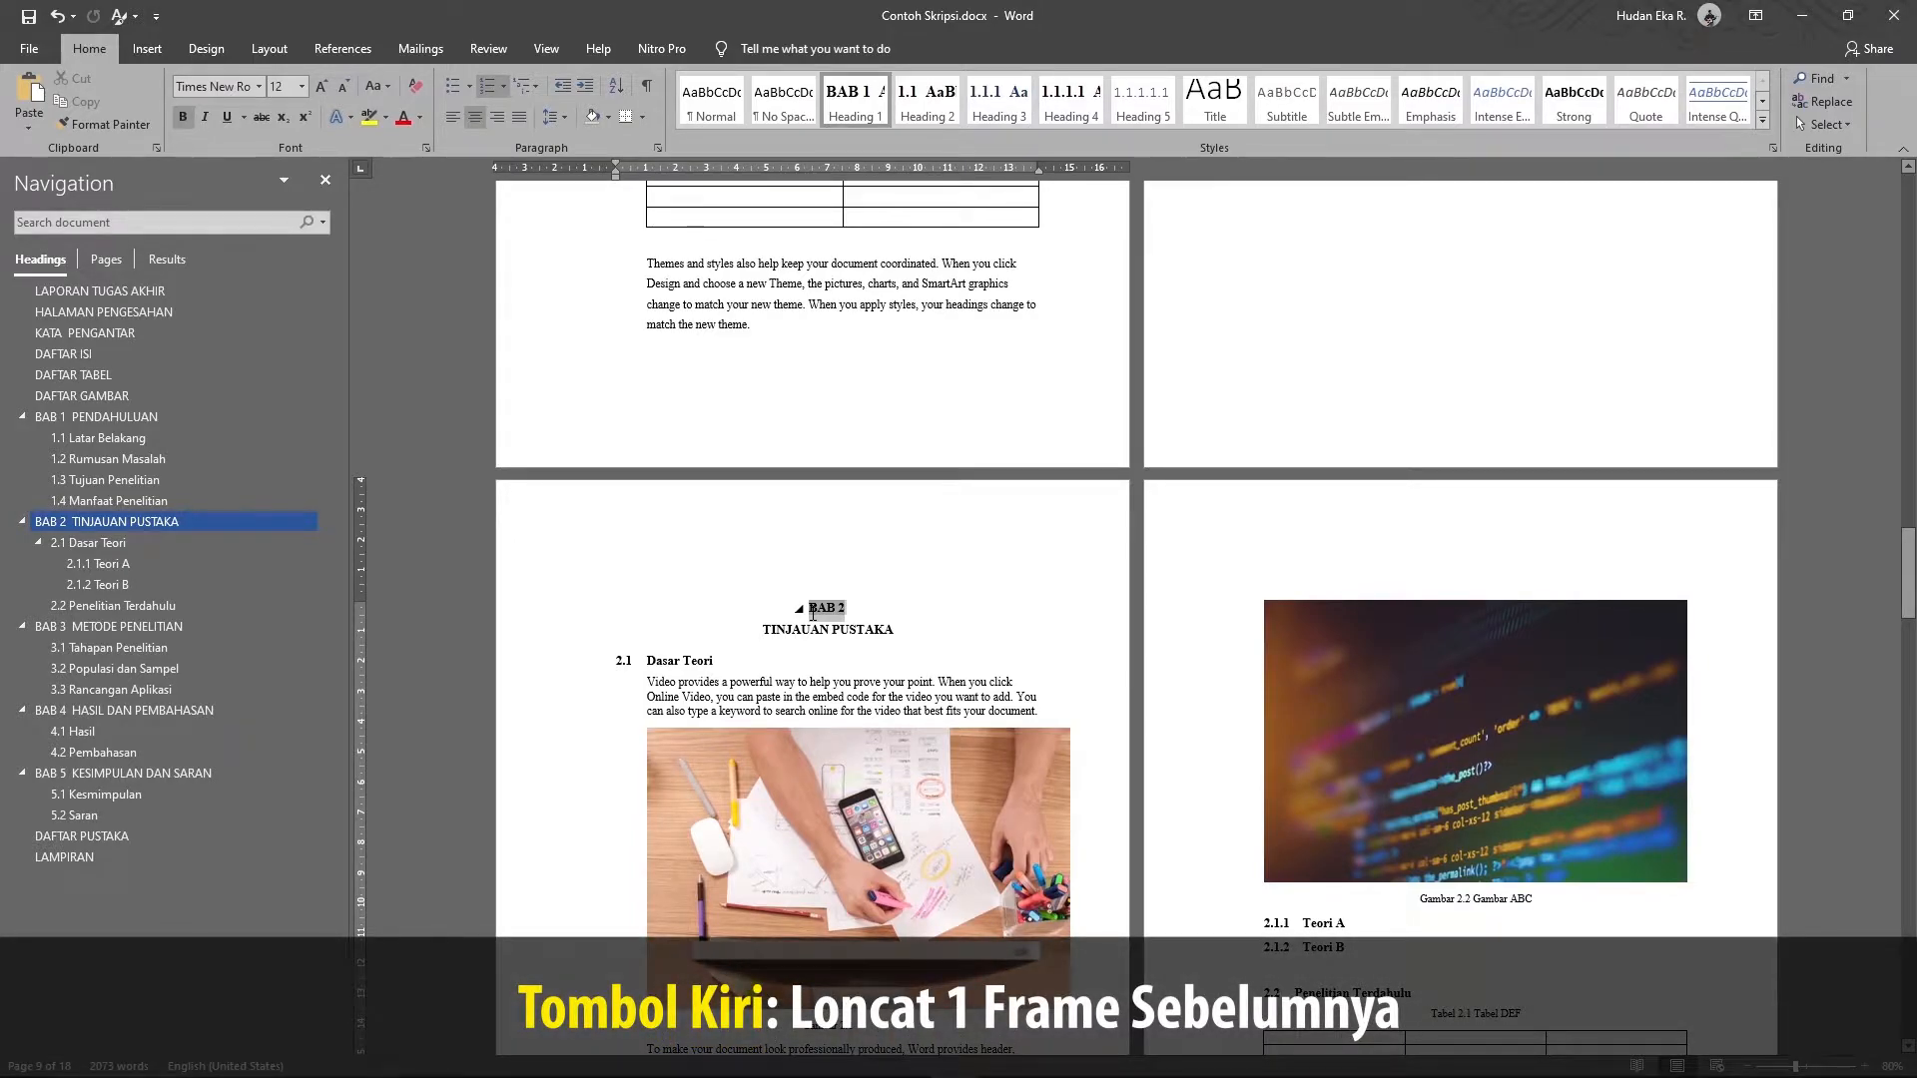
{"action": "scroll", "coordinate": [810, 613], "scroll_direction": "down", "scroll_amount": 6}
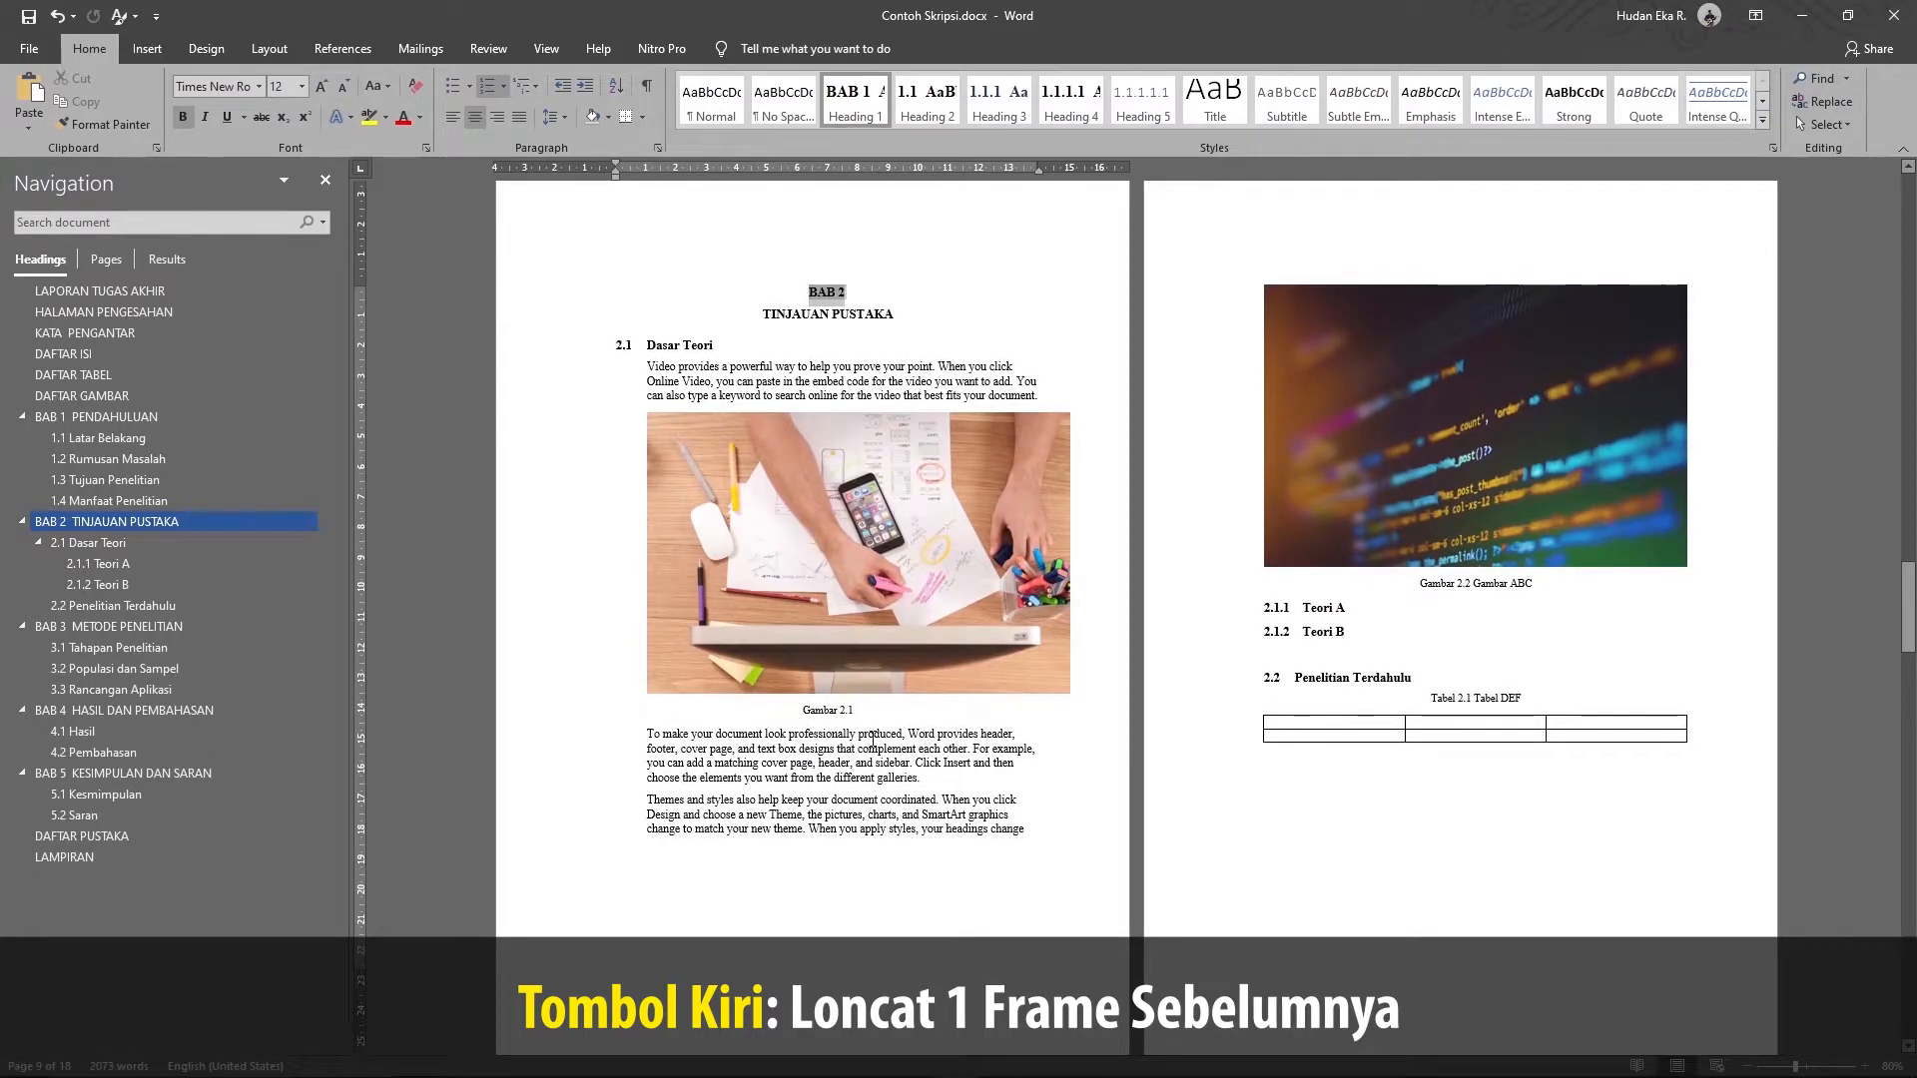
{"action": "scroll", "coordinate": [873, 740], "scroll_direction": "down", "scroll_amount": 3}
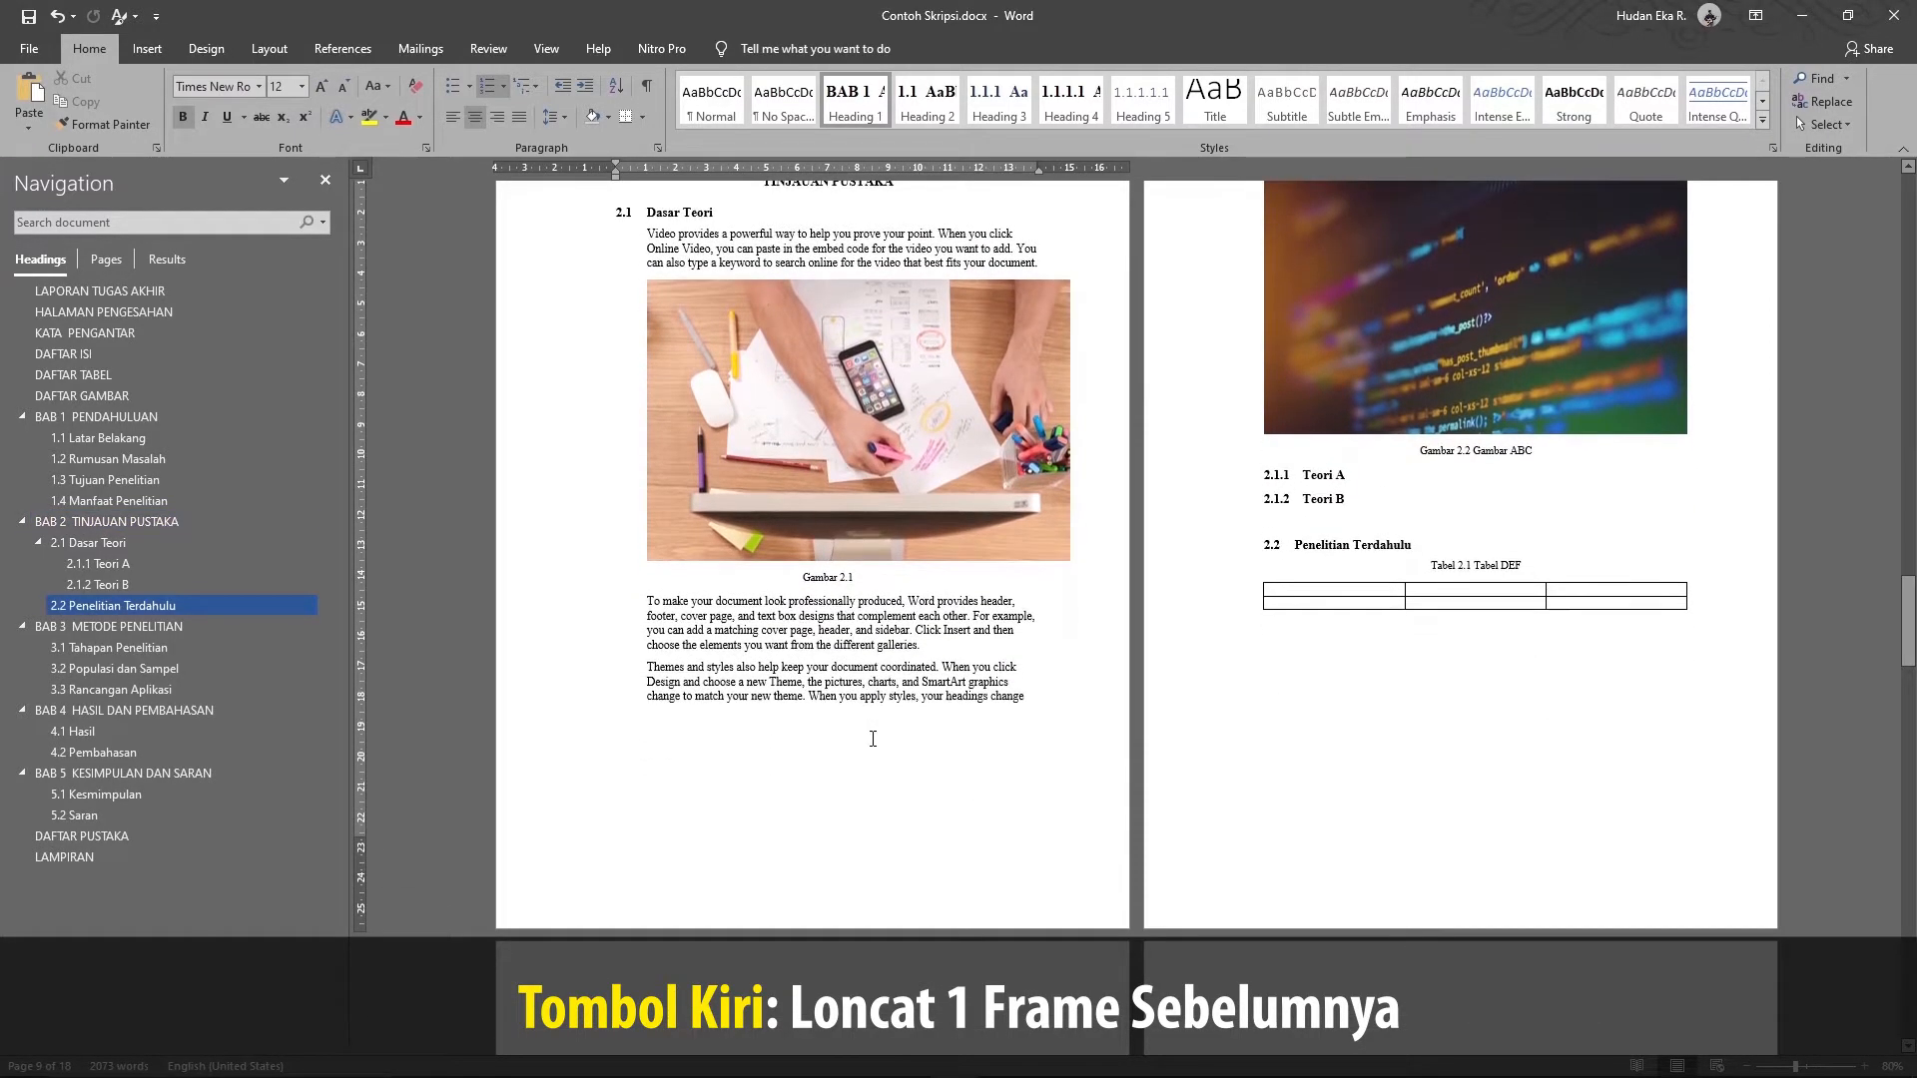
{"action": "scroll", "coordinate": [875, 696], "scroll_direction": "up", "scroll_amount": 3}
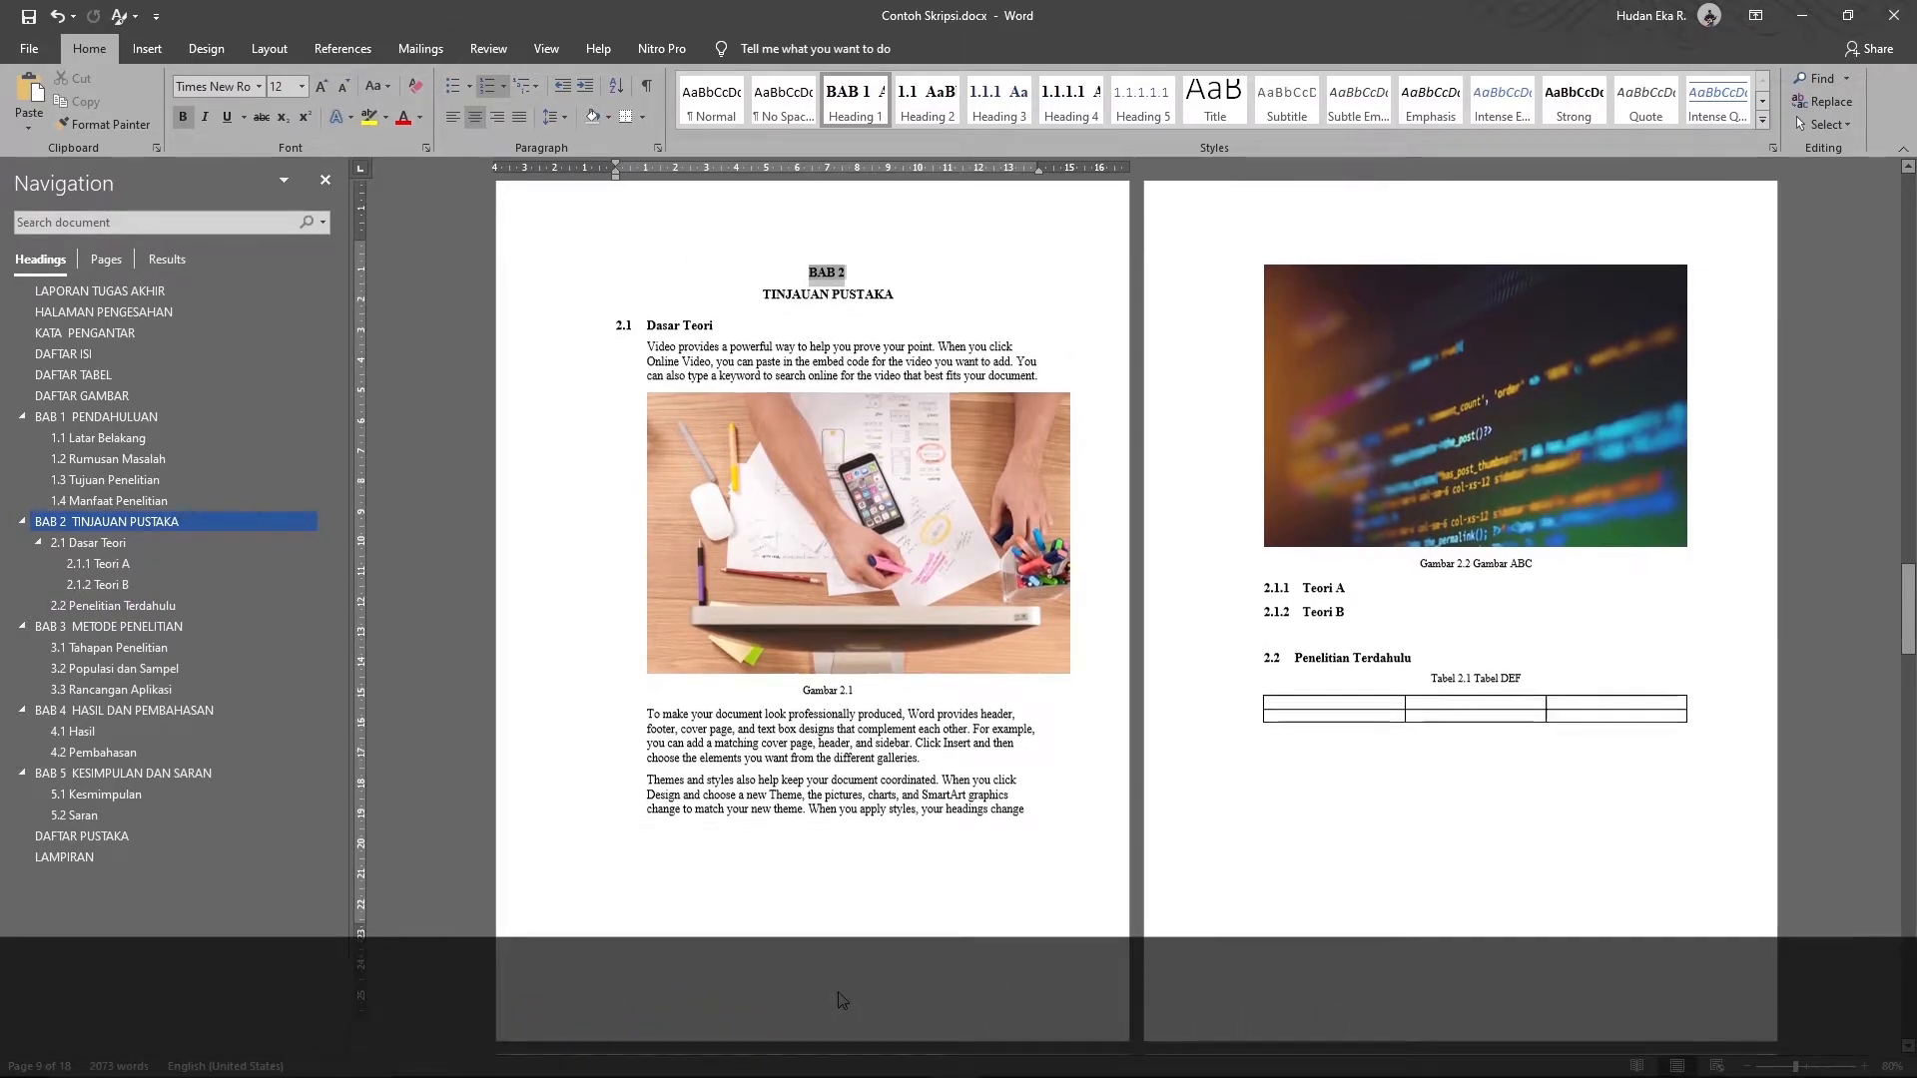
{"action": "scroll", "coordinate": [802, 895], "scroll_direction": "down", "scroll_amount": 2}
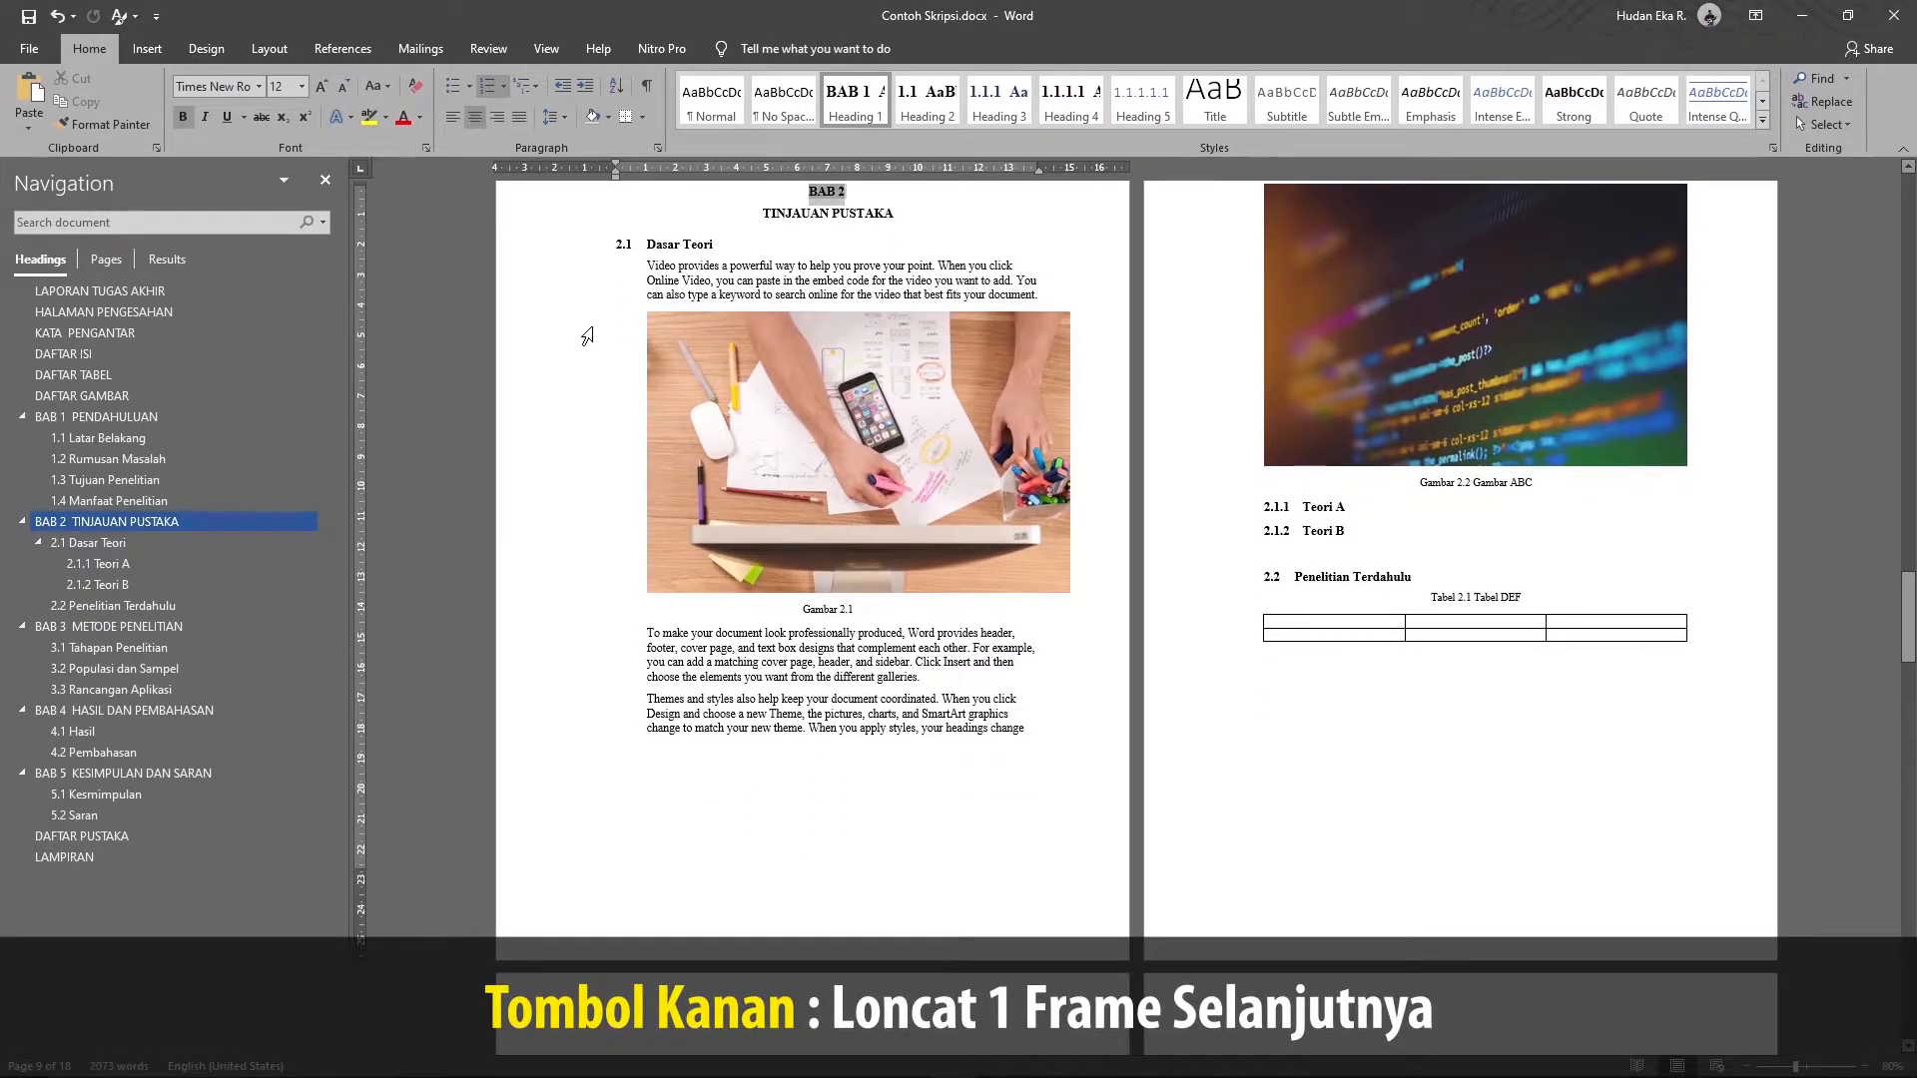
{"action": "left_click", "coordinate": [257, 50]}
{"action": "left_click", "coordinate": [265, 76]}
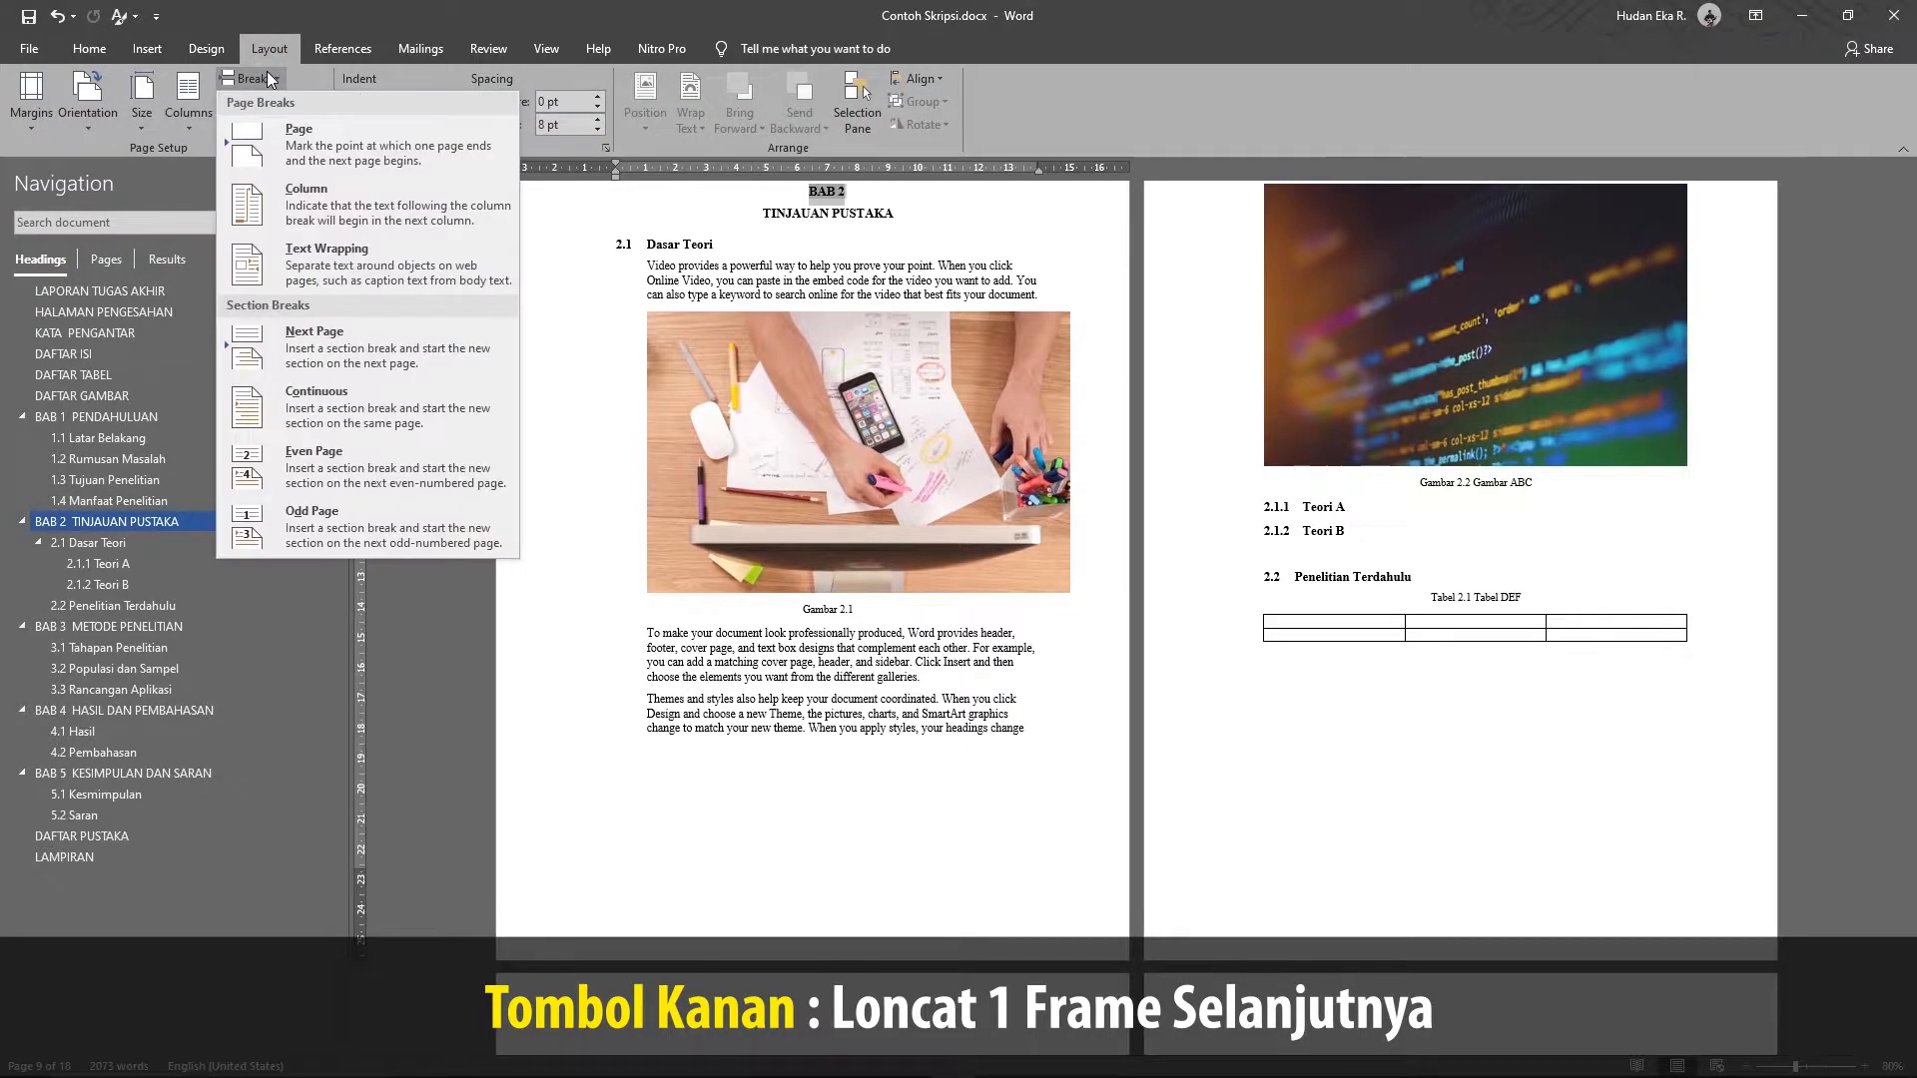
{"action": "left_click", "coordinate": [347, 337]}
- Insert a Next Page section break before the BAB 3 METODE PENELITIAN heading
{"action": "scroll", "coordinate": [772, 413], "scroll_direction": "down", "scroll_amount": 1}
{"action": "scroll", "coordinate": [772, 413], "scroll_direction": "down", "scroll_amount": 5}
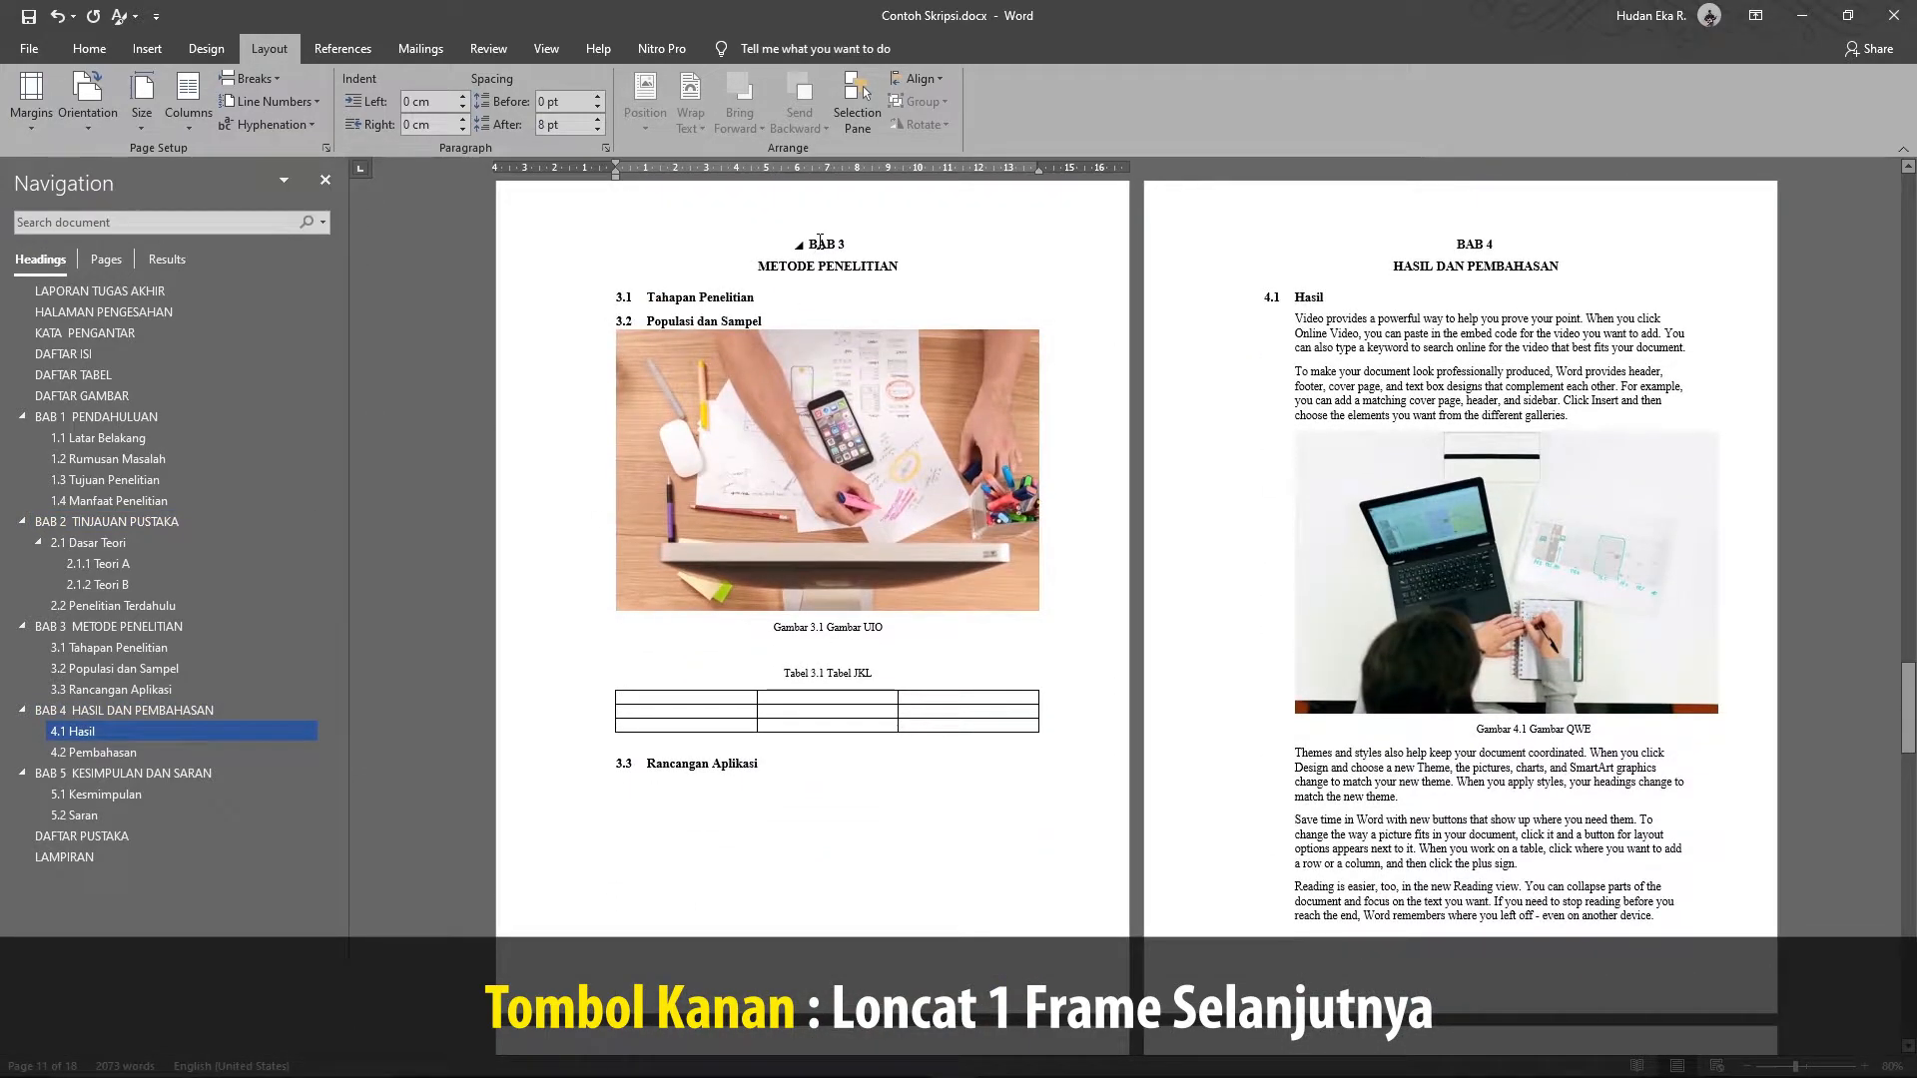
{"action": "left_click", "coordinate": [820, 243]}
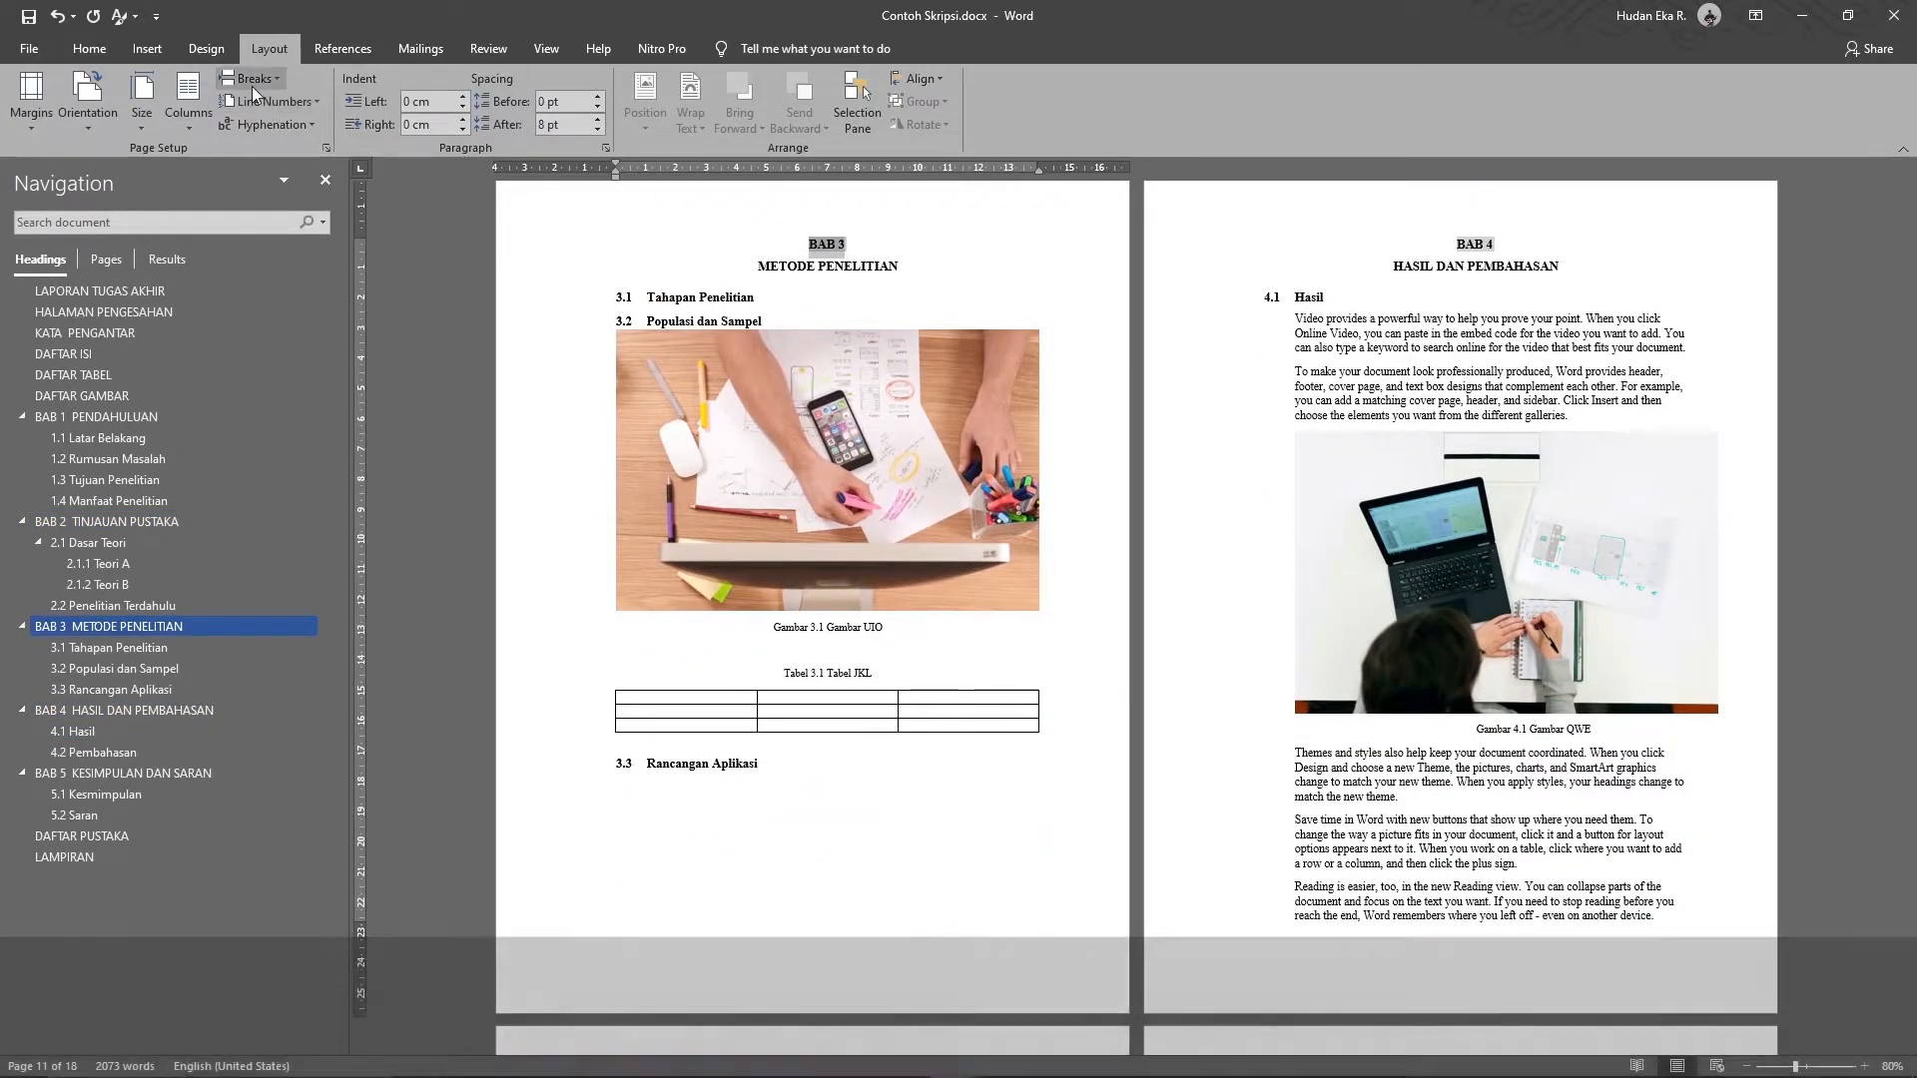
{"action": "left_click", "coordinate": [251, 86]}
{"action": "left_click", "coordinate": [370, 339]}
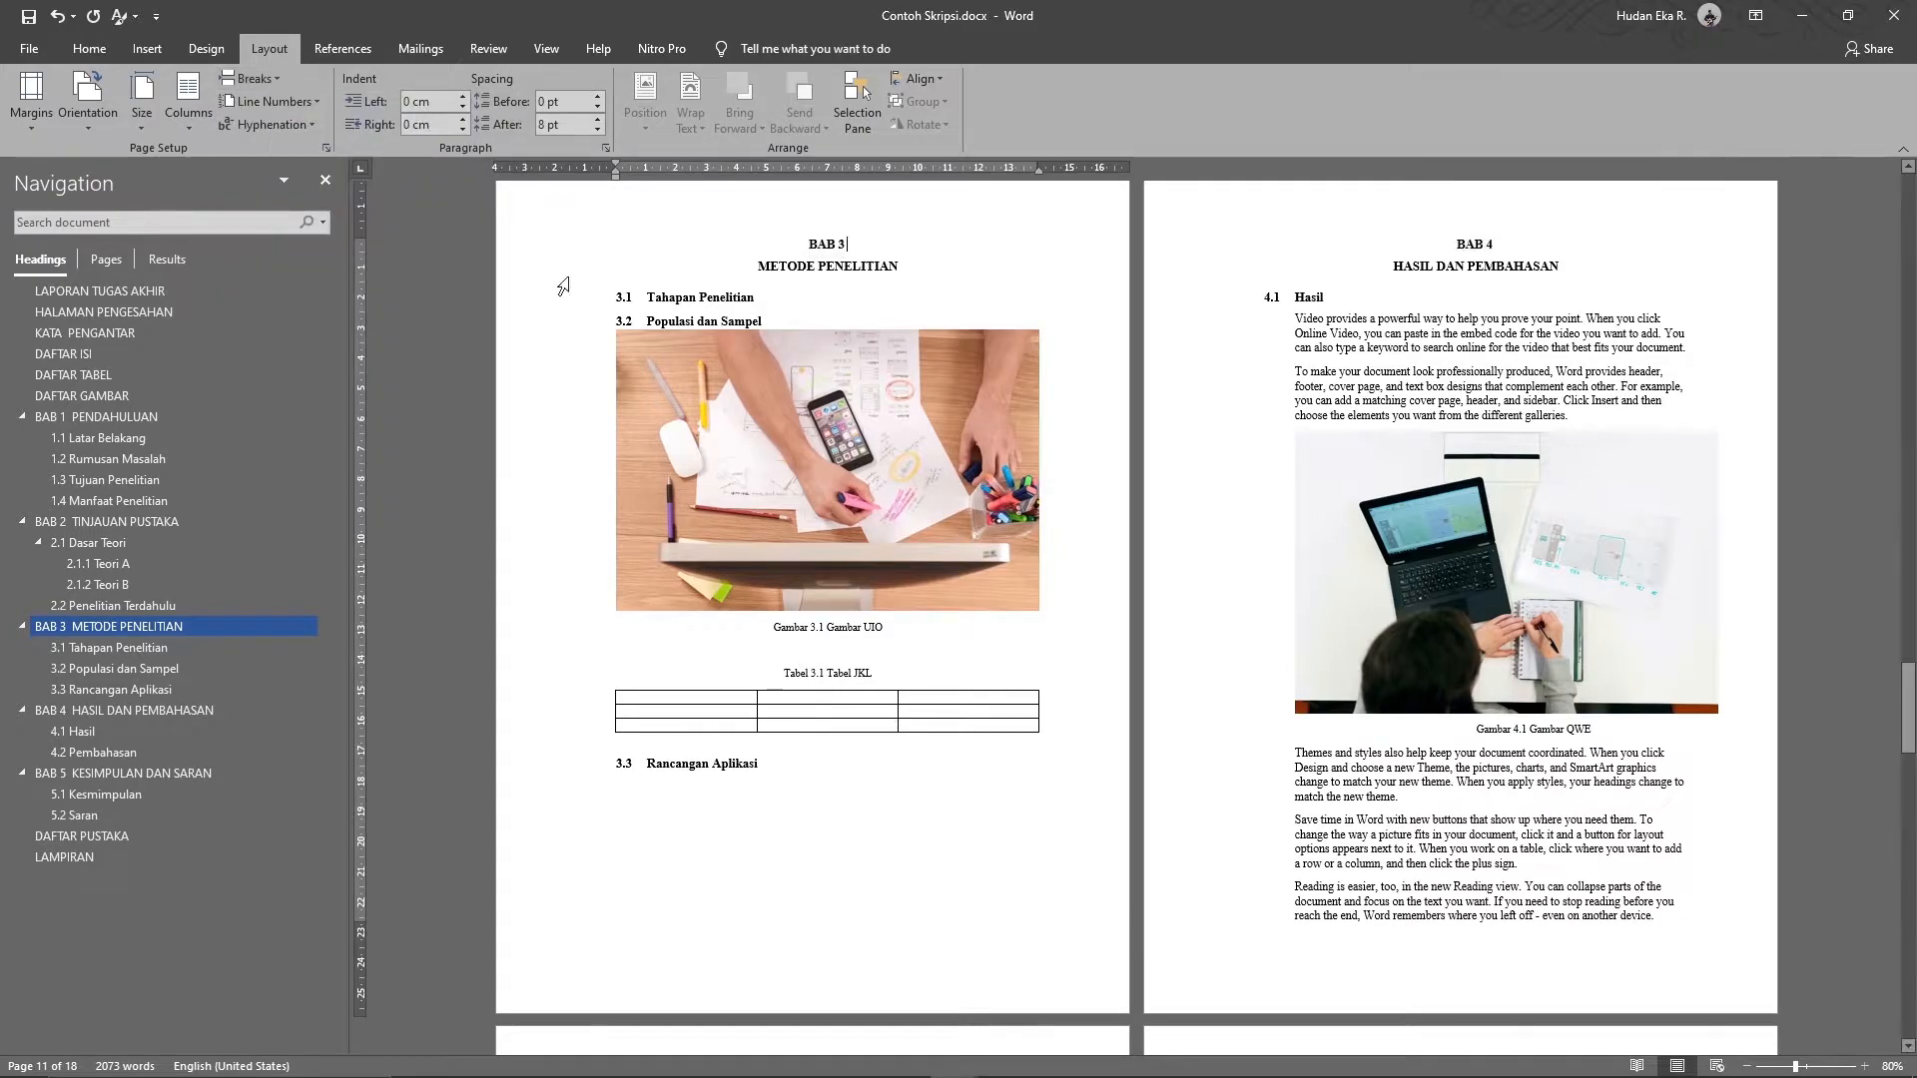
- Insert a Next Page section break before the BAB 4 HASIL DAN PEMBAHASAN heading
{"action": "left_click", "coordinate": [1471, 246]}
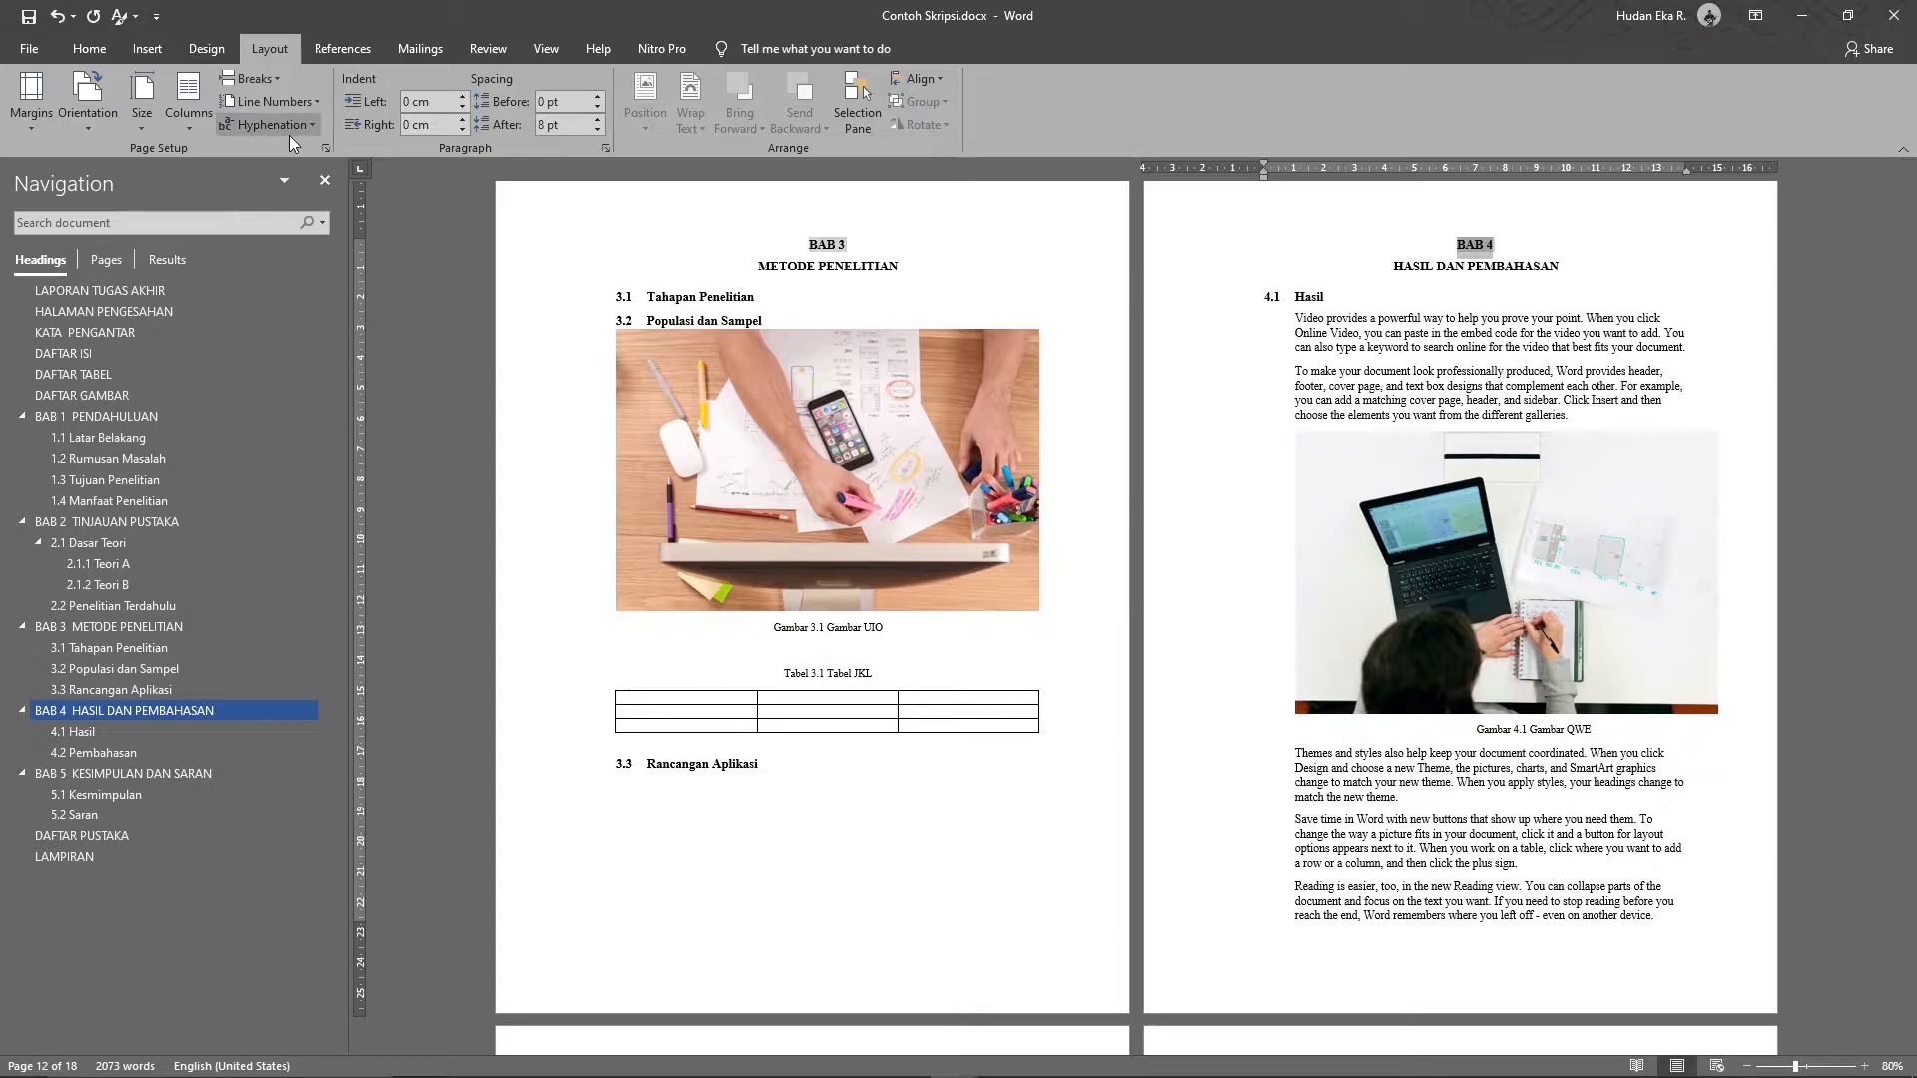
{"action": "left_click", "coordinate": [256, 82]}
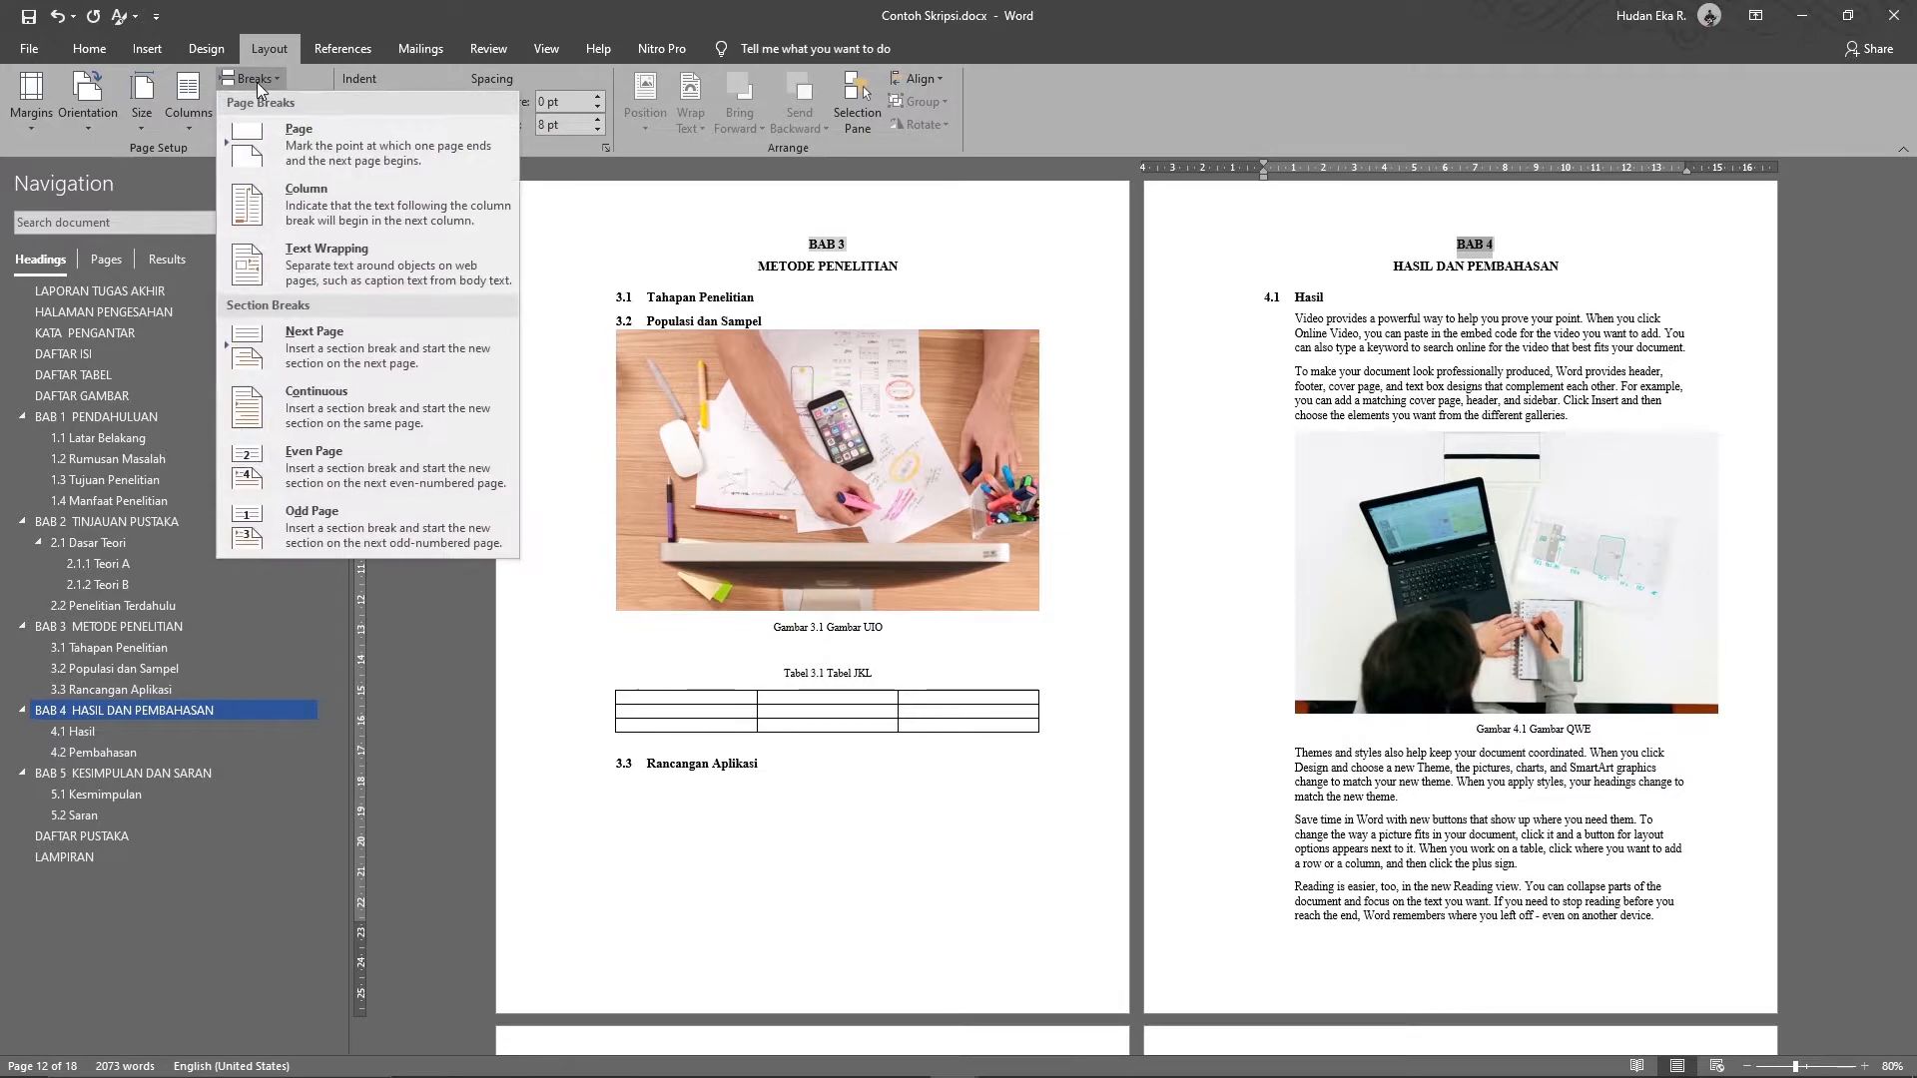
{"action": "left_click", "coordinate": [1461, 253]}
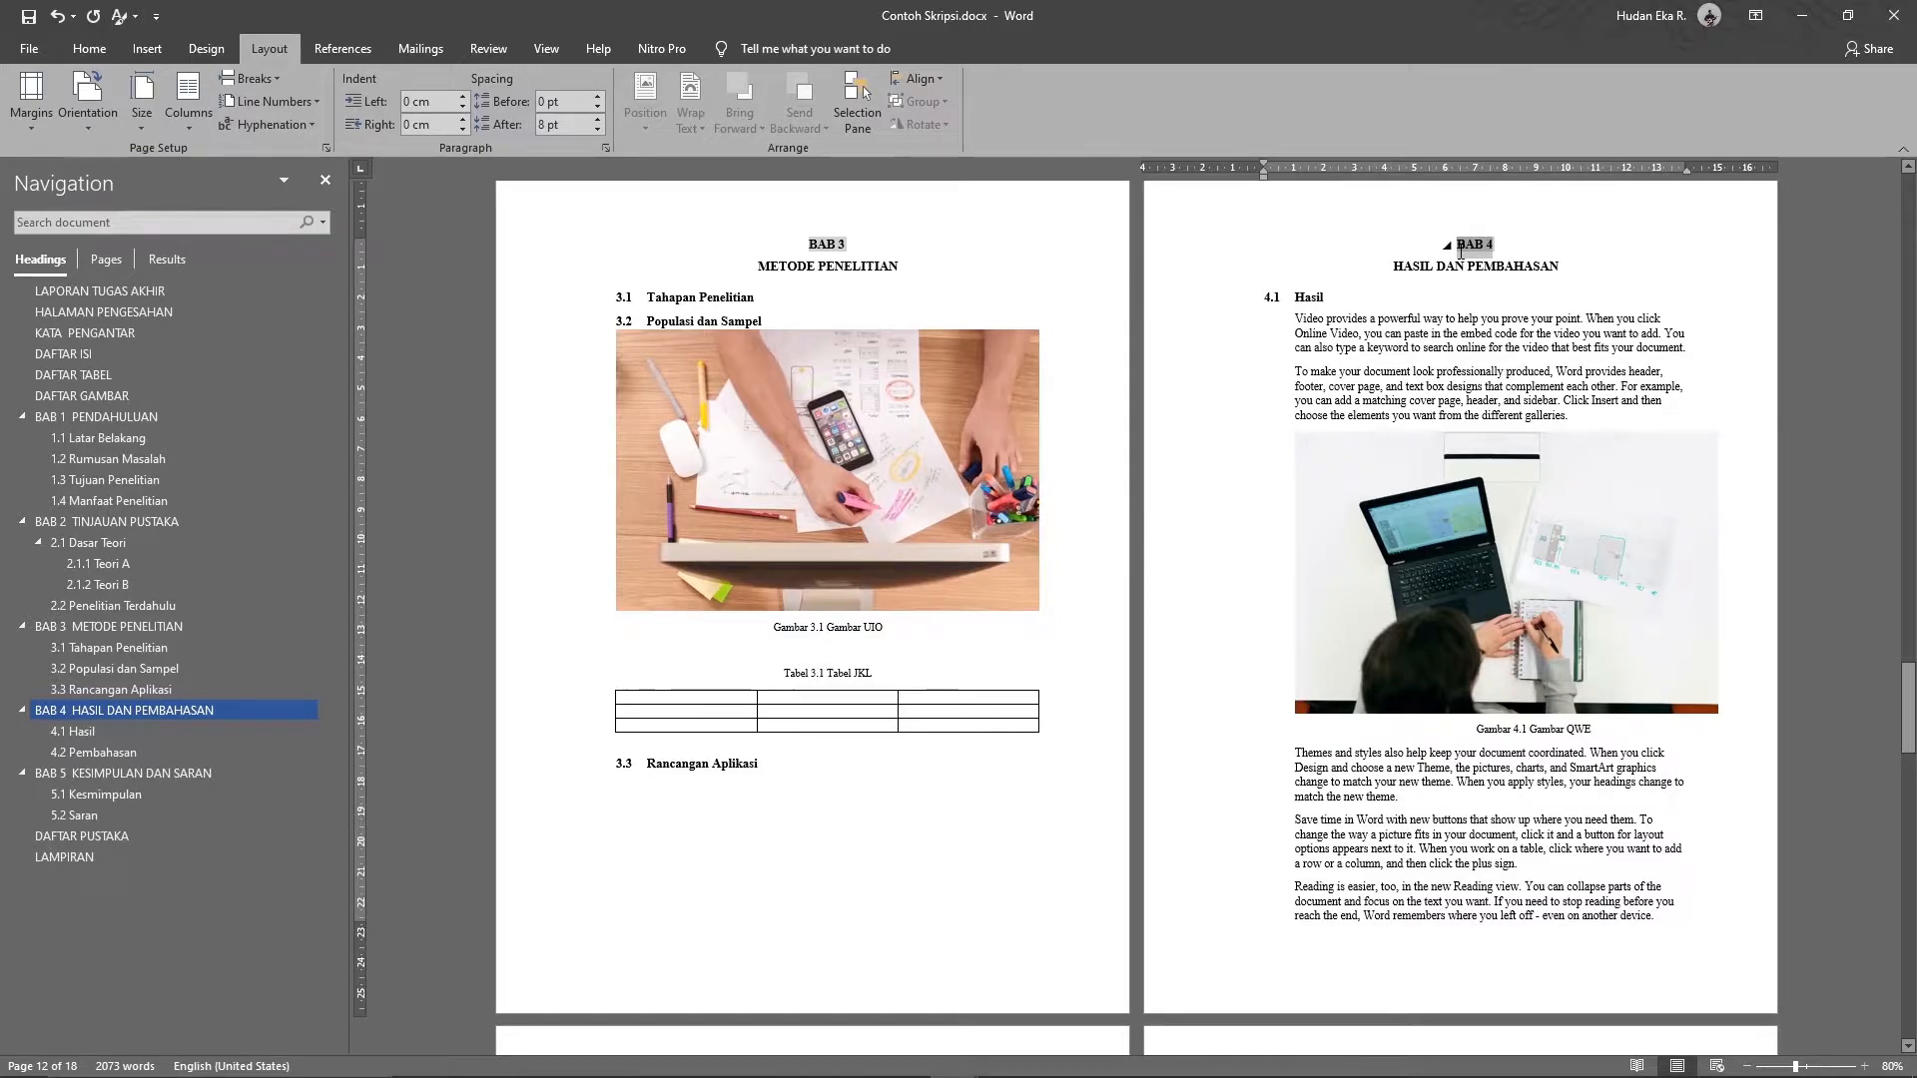
{"action": "key", "text": "Right"}
- Insert a Next Page section break before the BAB 5 KESIMPULAN DAN SARAN heading
{"action": "scroll", "coordinate": [1461, 253], "scroll_direction": "down", "scroll_amount": 10}
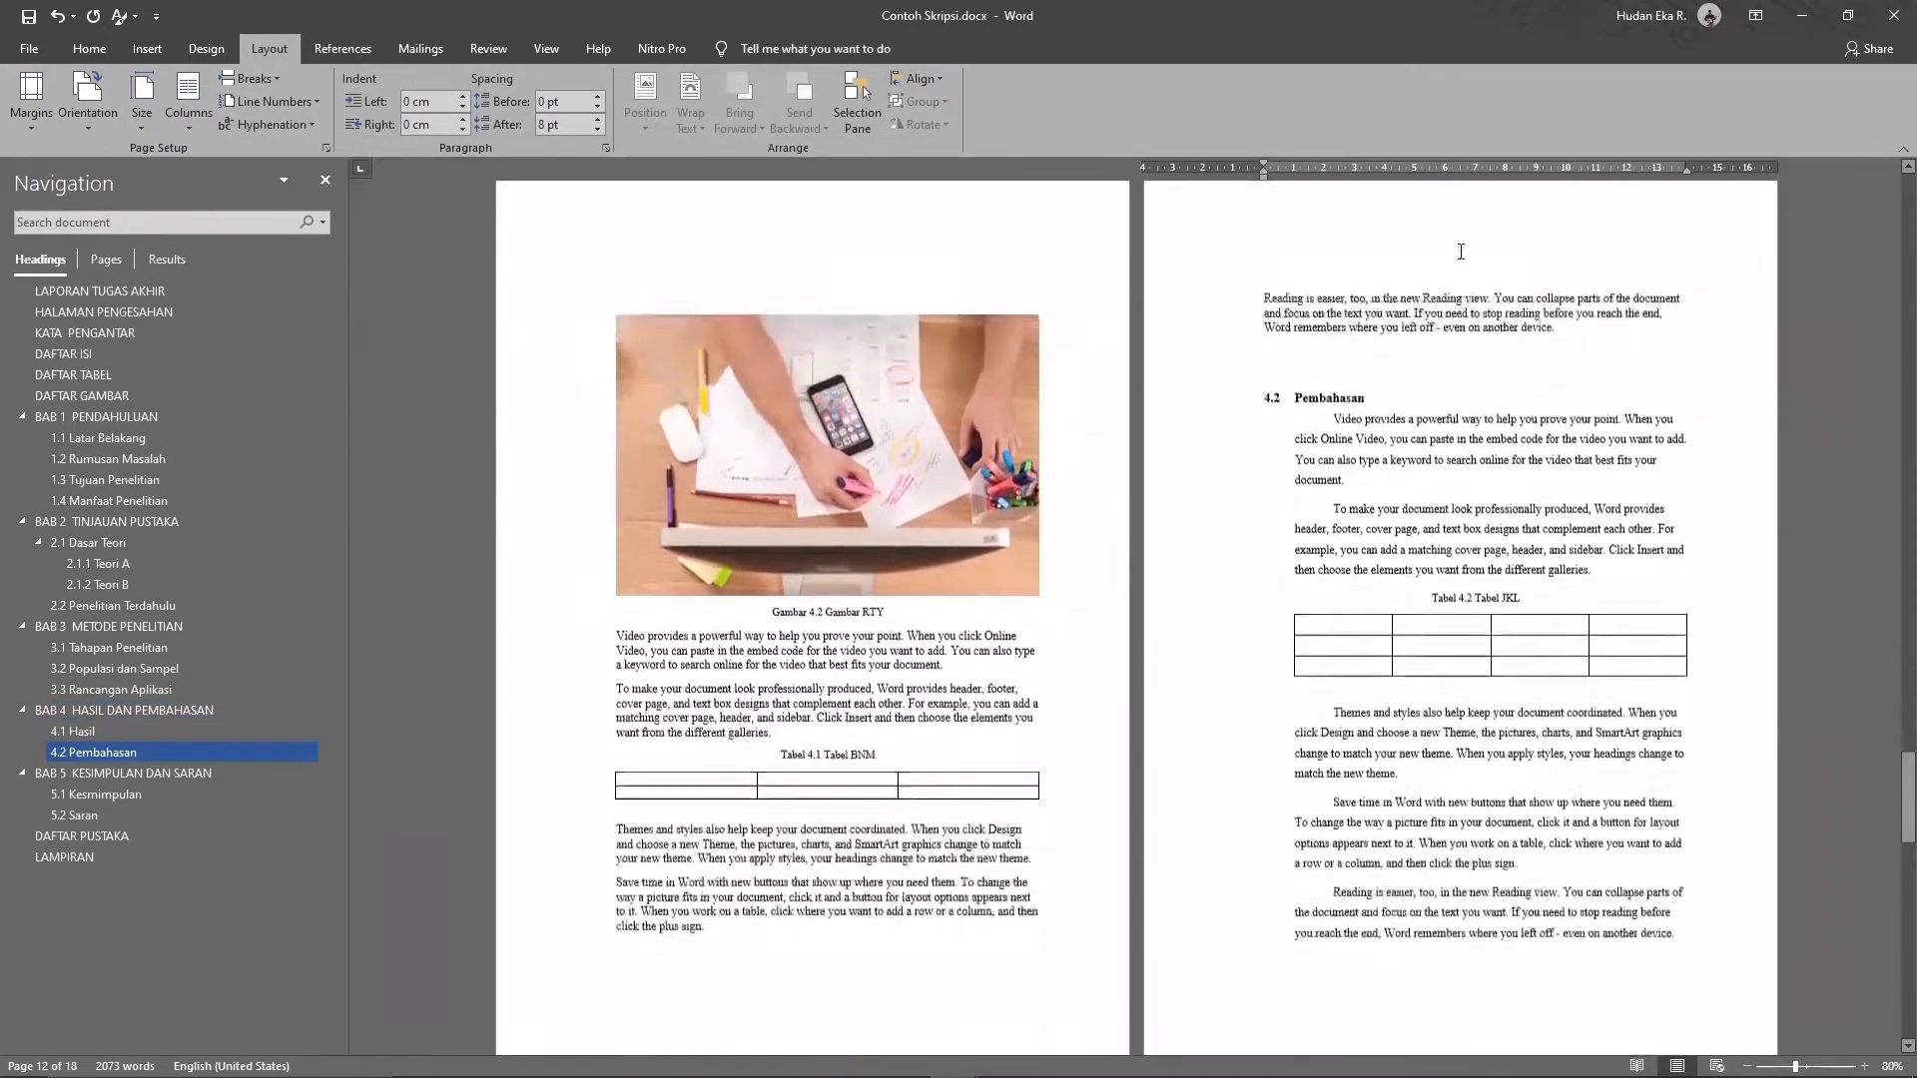
{"action": "scroll", "coordinate": [1460, 252], "scroll_direction": "down", "scroll_amount": 3}
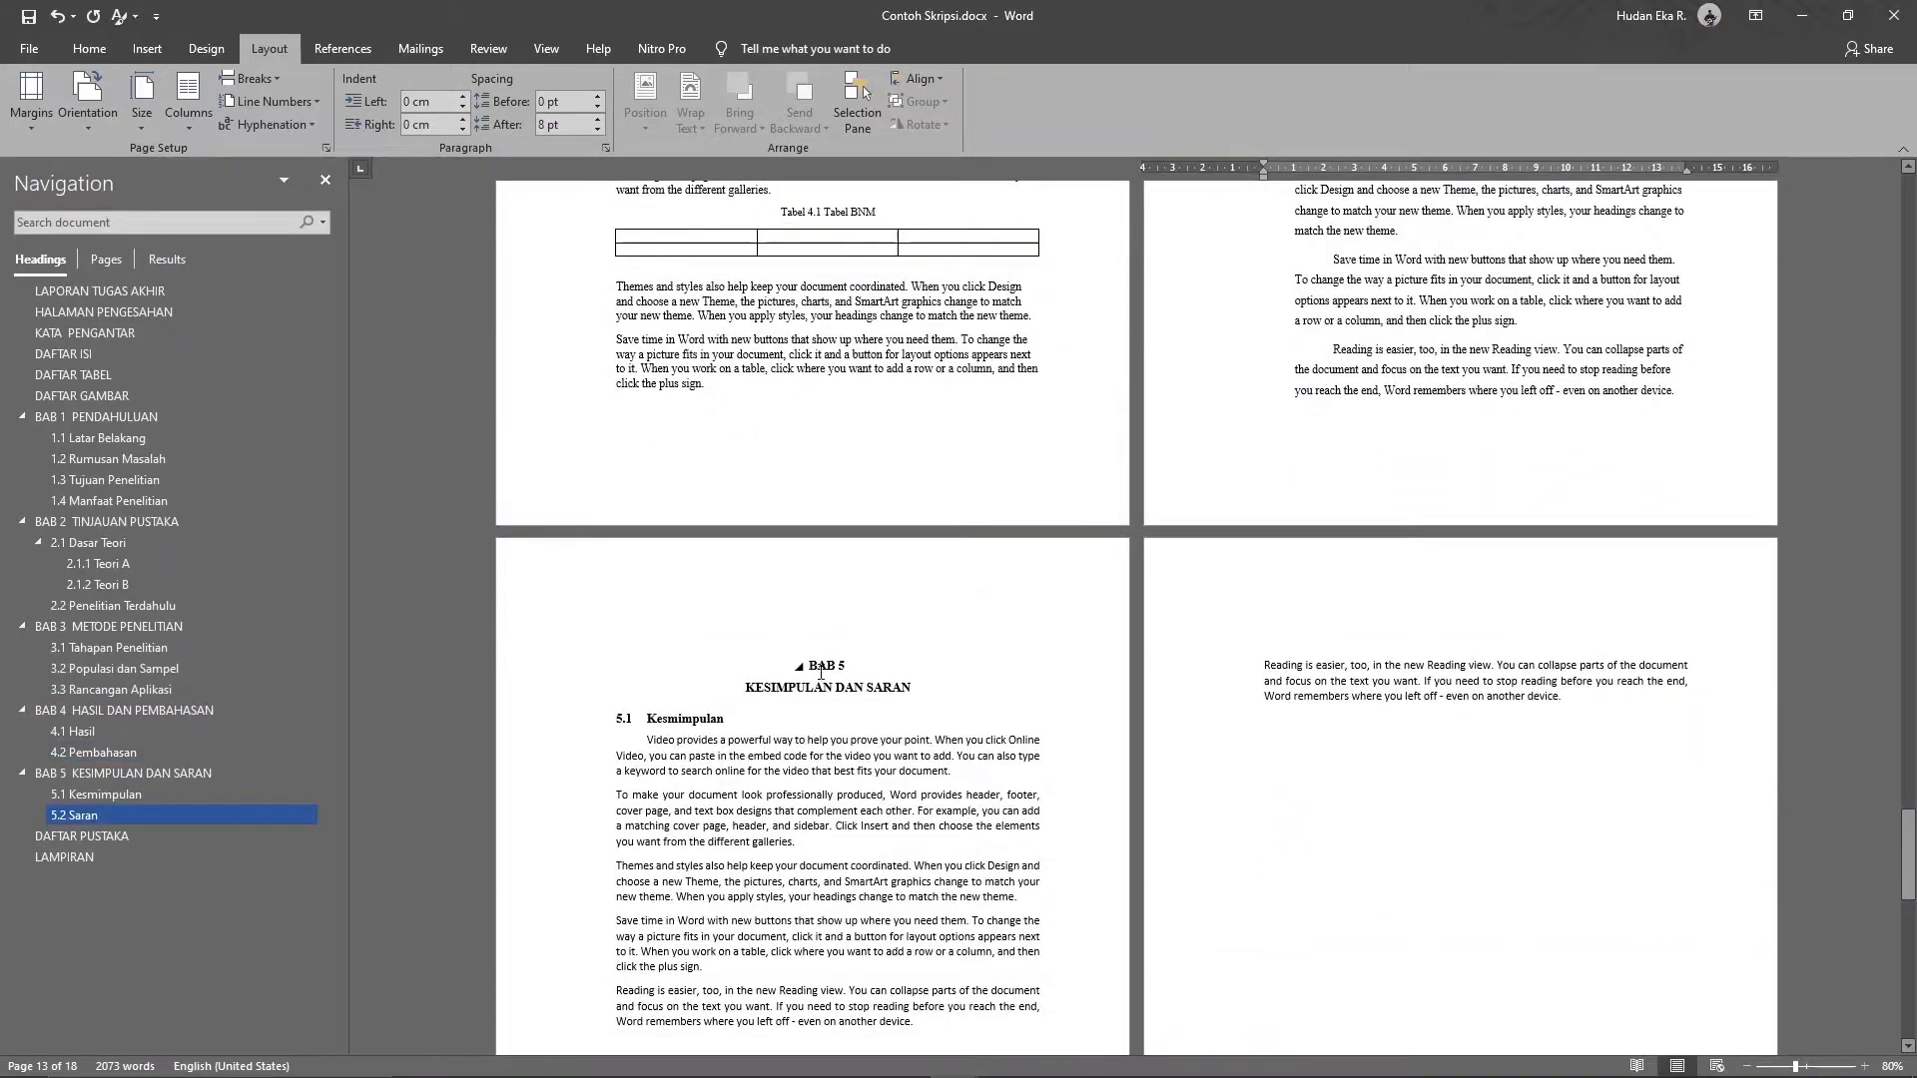
{"action": "left_click", "coordinate": [821, 667]}
{"action": "left_click", "coordinate": [846, 661]}
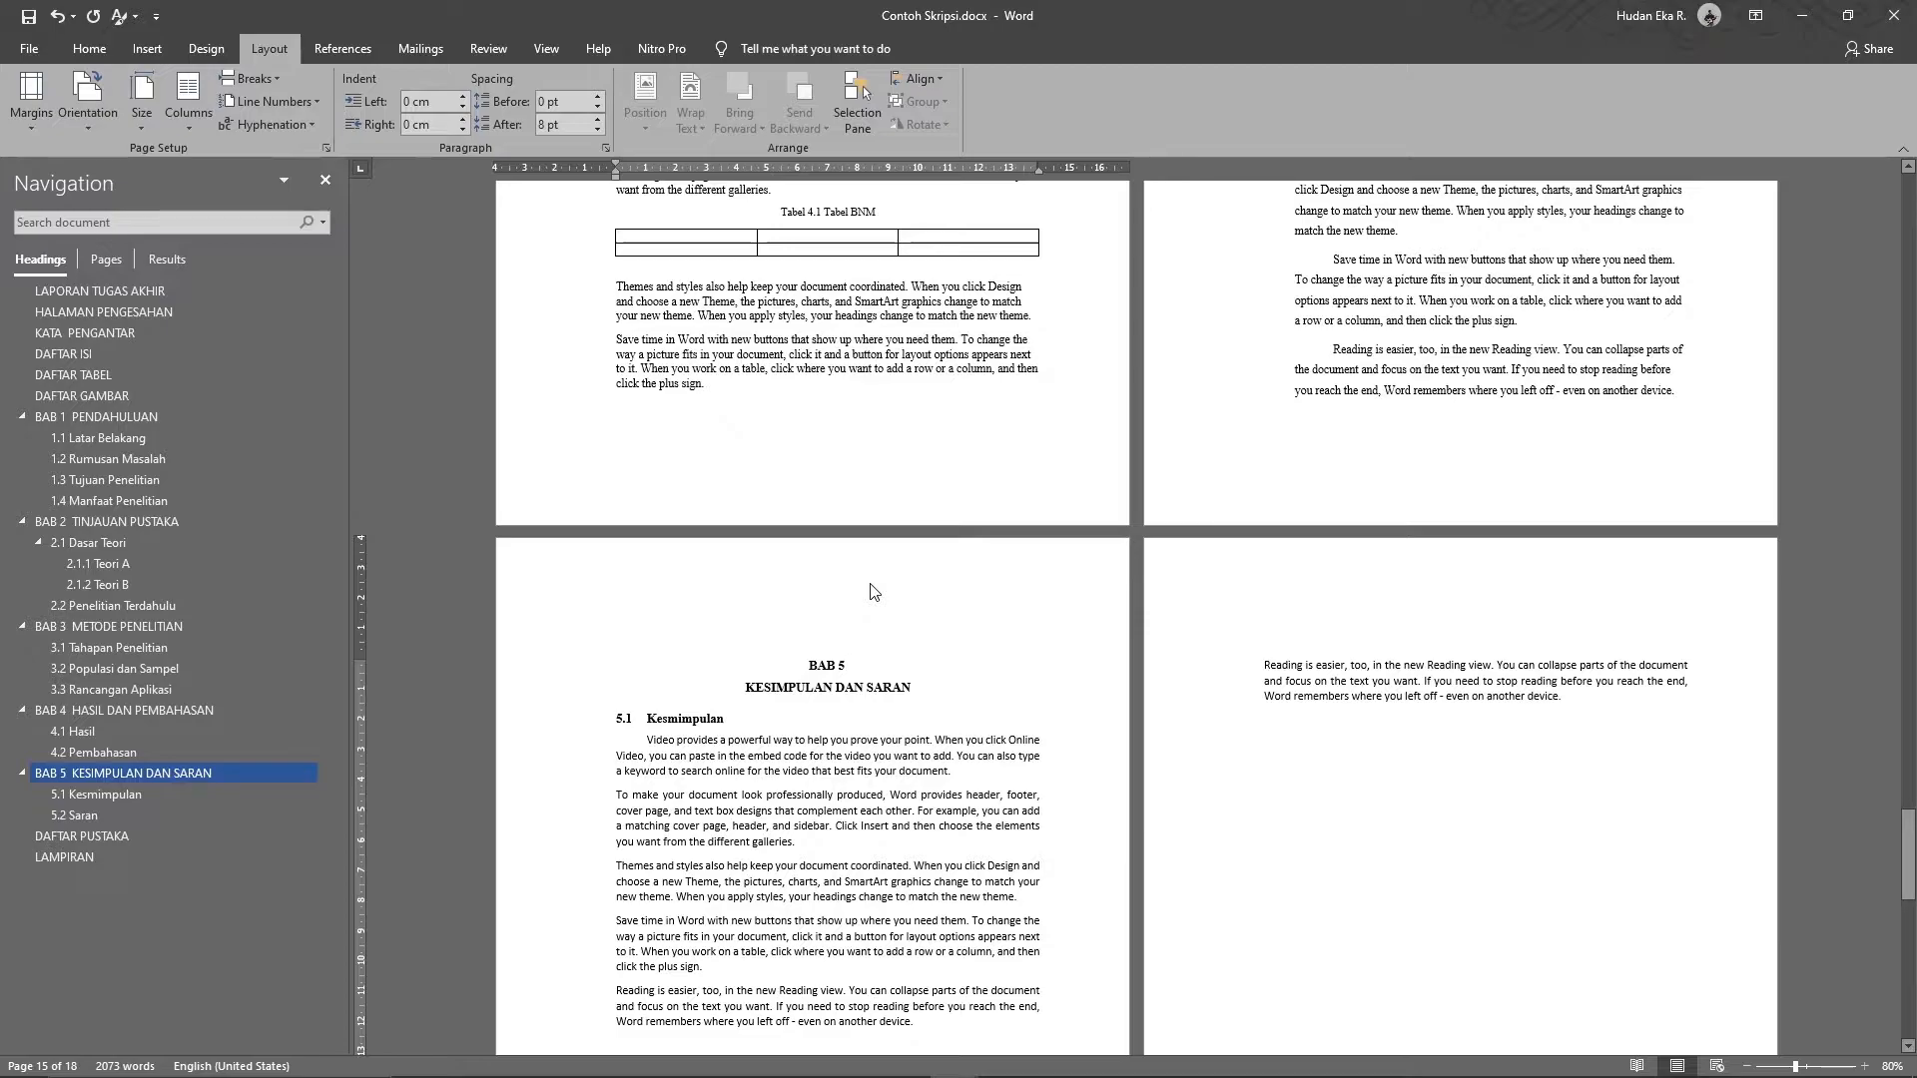
{"action": "left_click", "coordinate": [265, 87]}
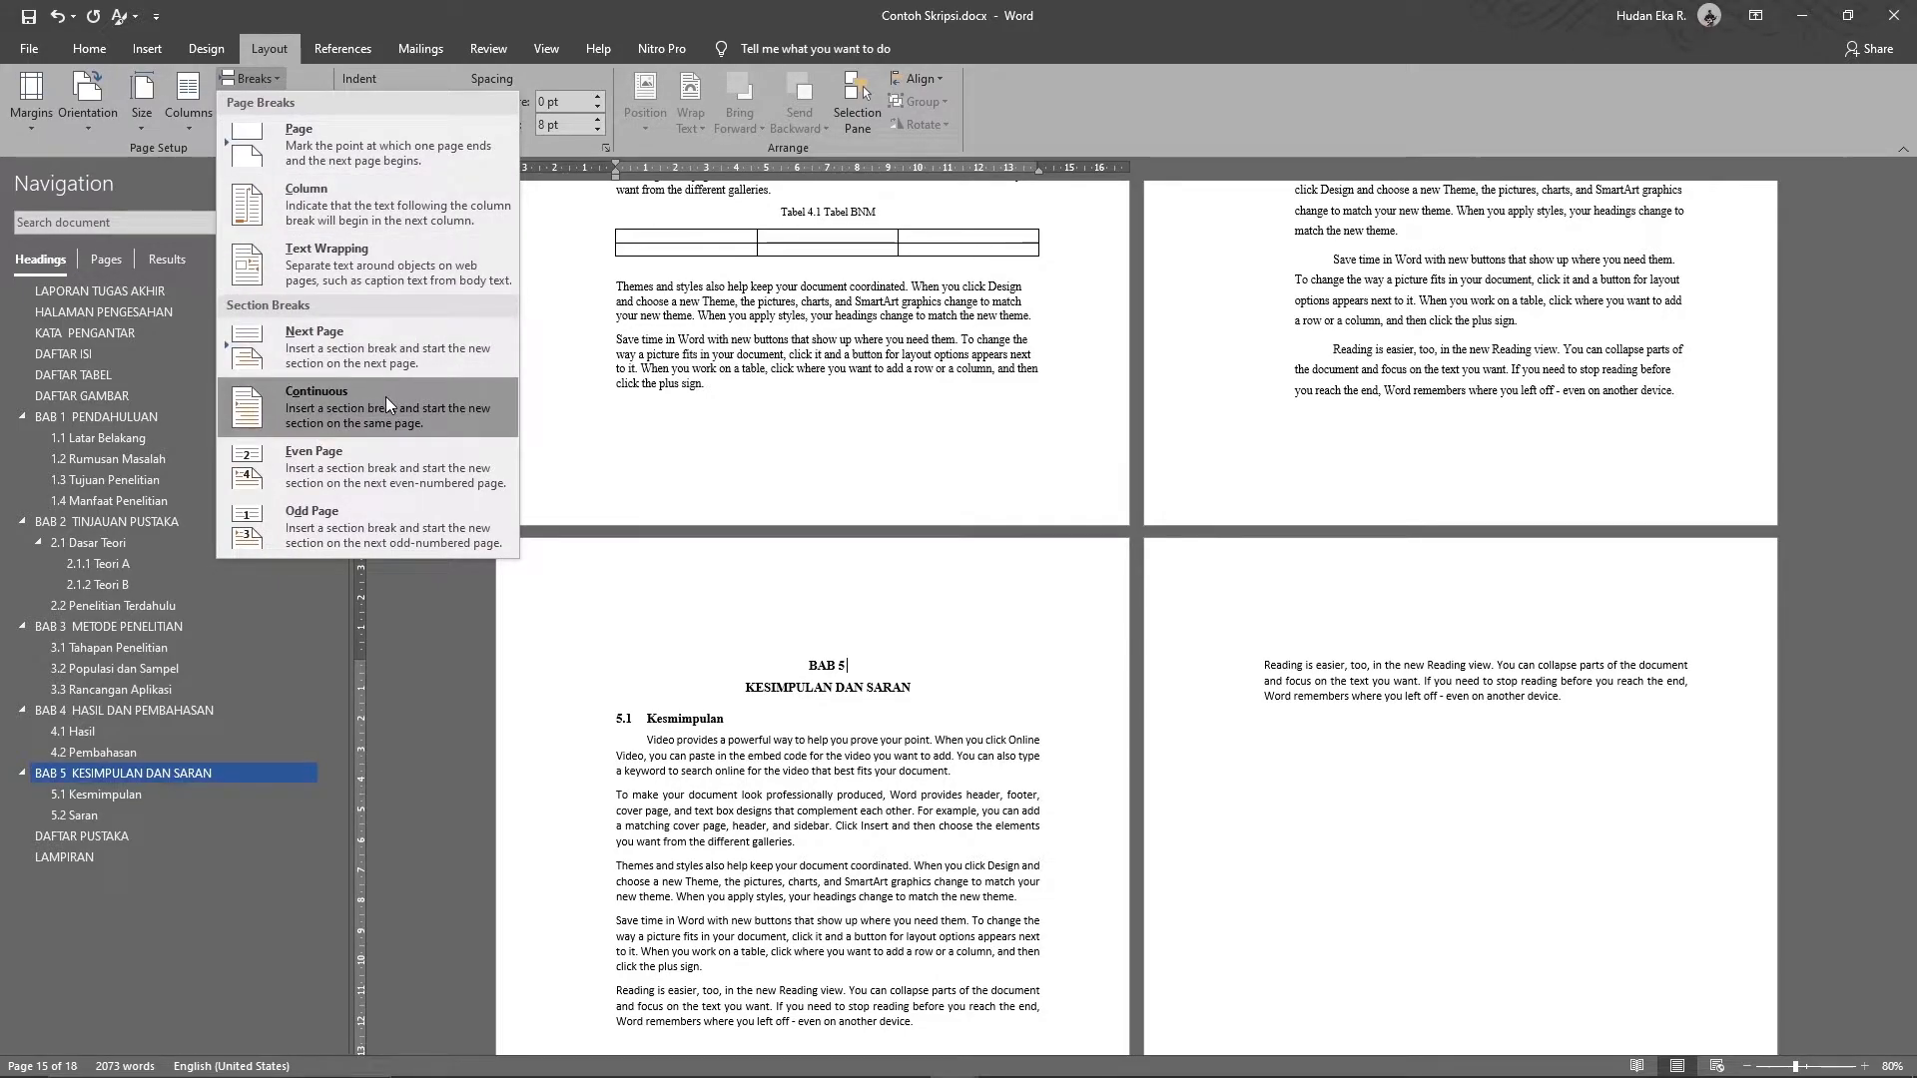
{"action": "left_click", "coordinate": [850, 604]}
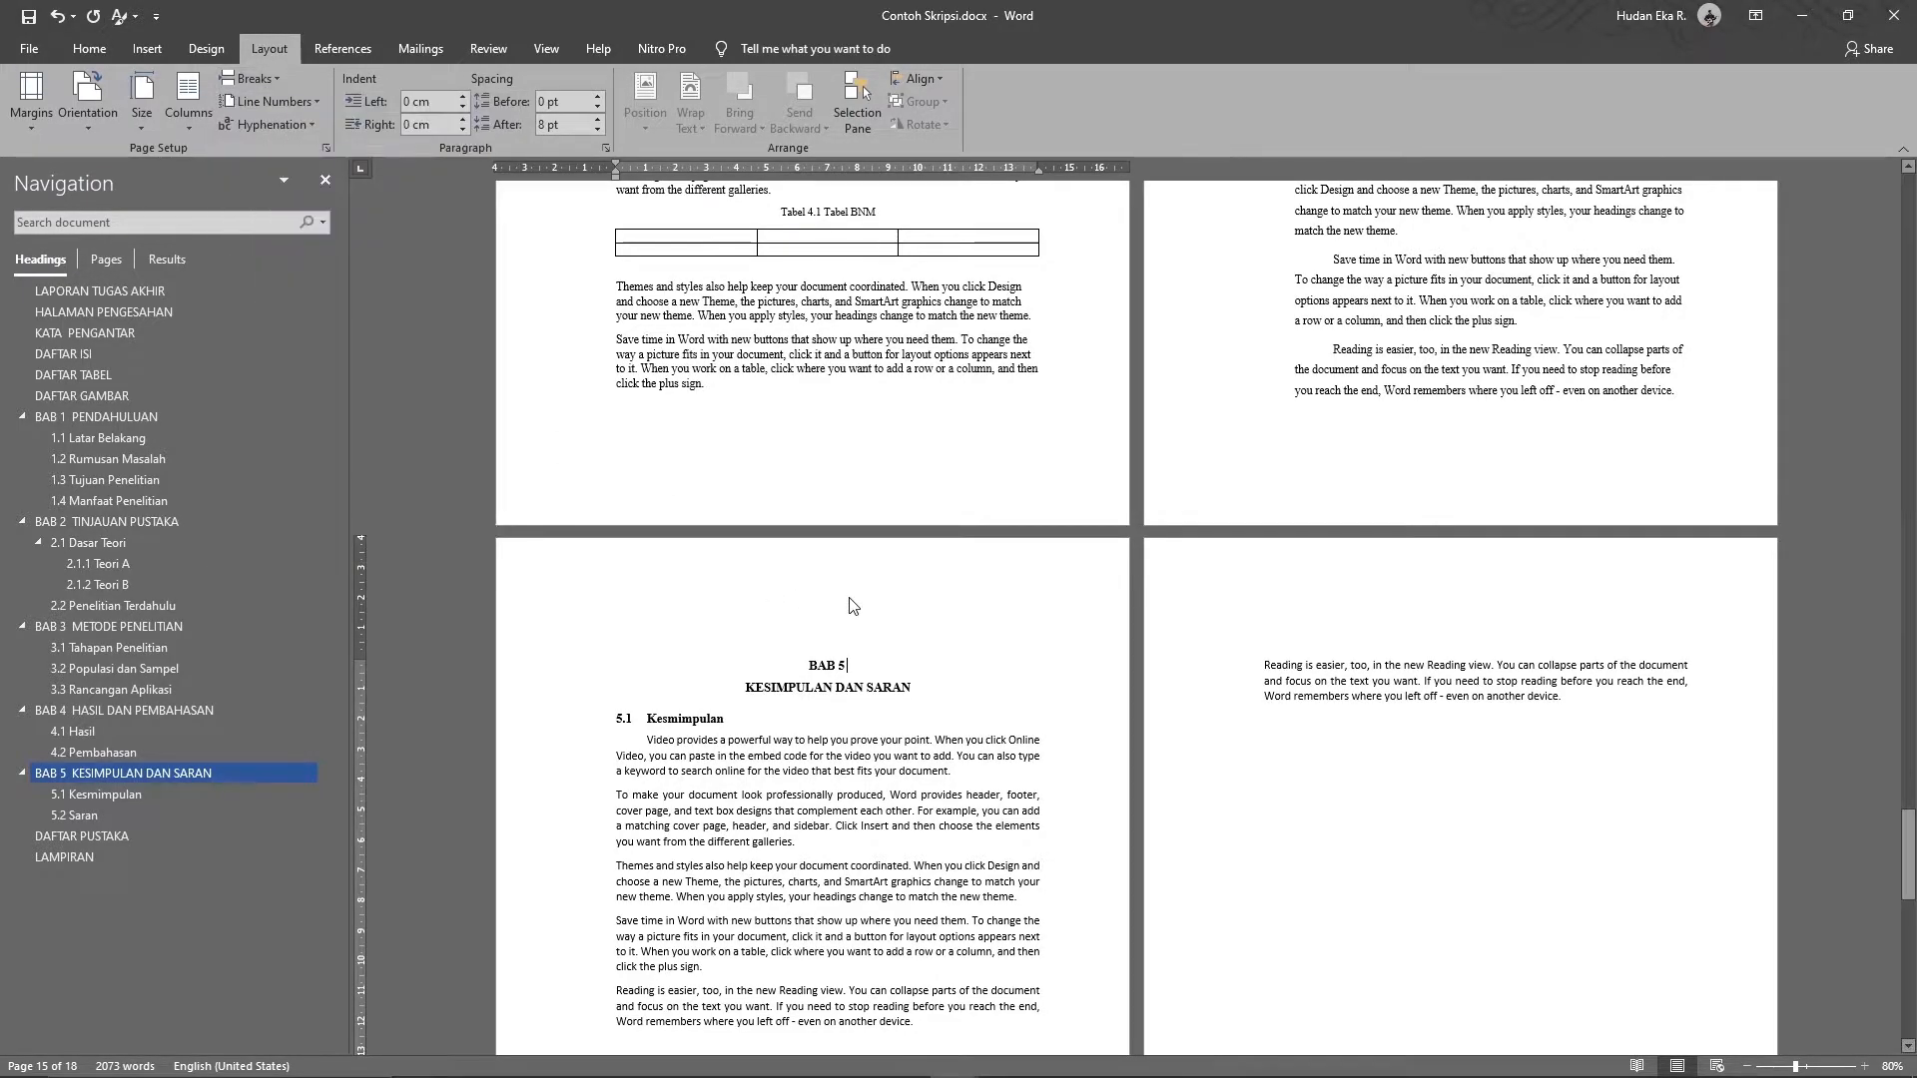
- Open the header area in BAB 5 and examine the section and link labels of the headers and footers from BAB 1 through BAB 4
{"action": "double_click", "coordinate": [1362, 587]}
{"action": "scroll", "coordinate": [1126, 490], "scroll_direction": "up", "scroll_amount": 20}
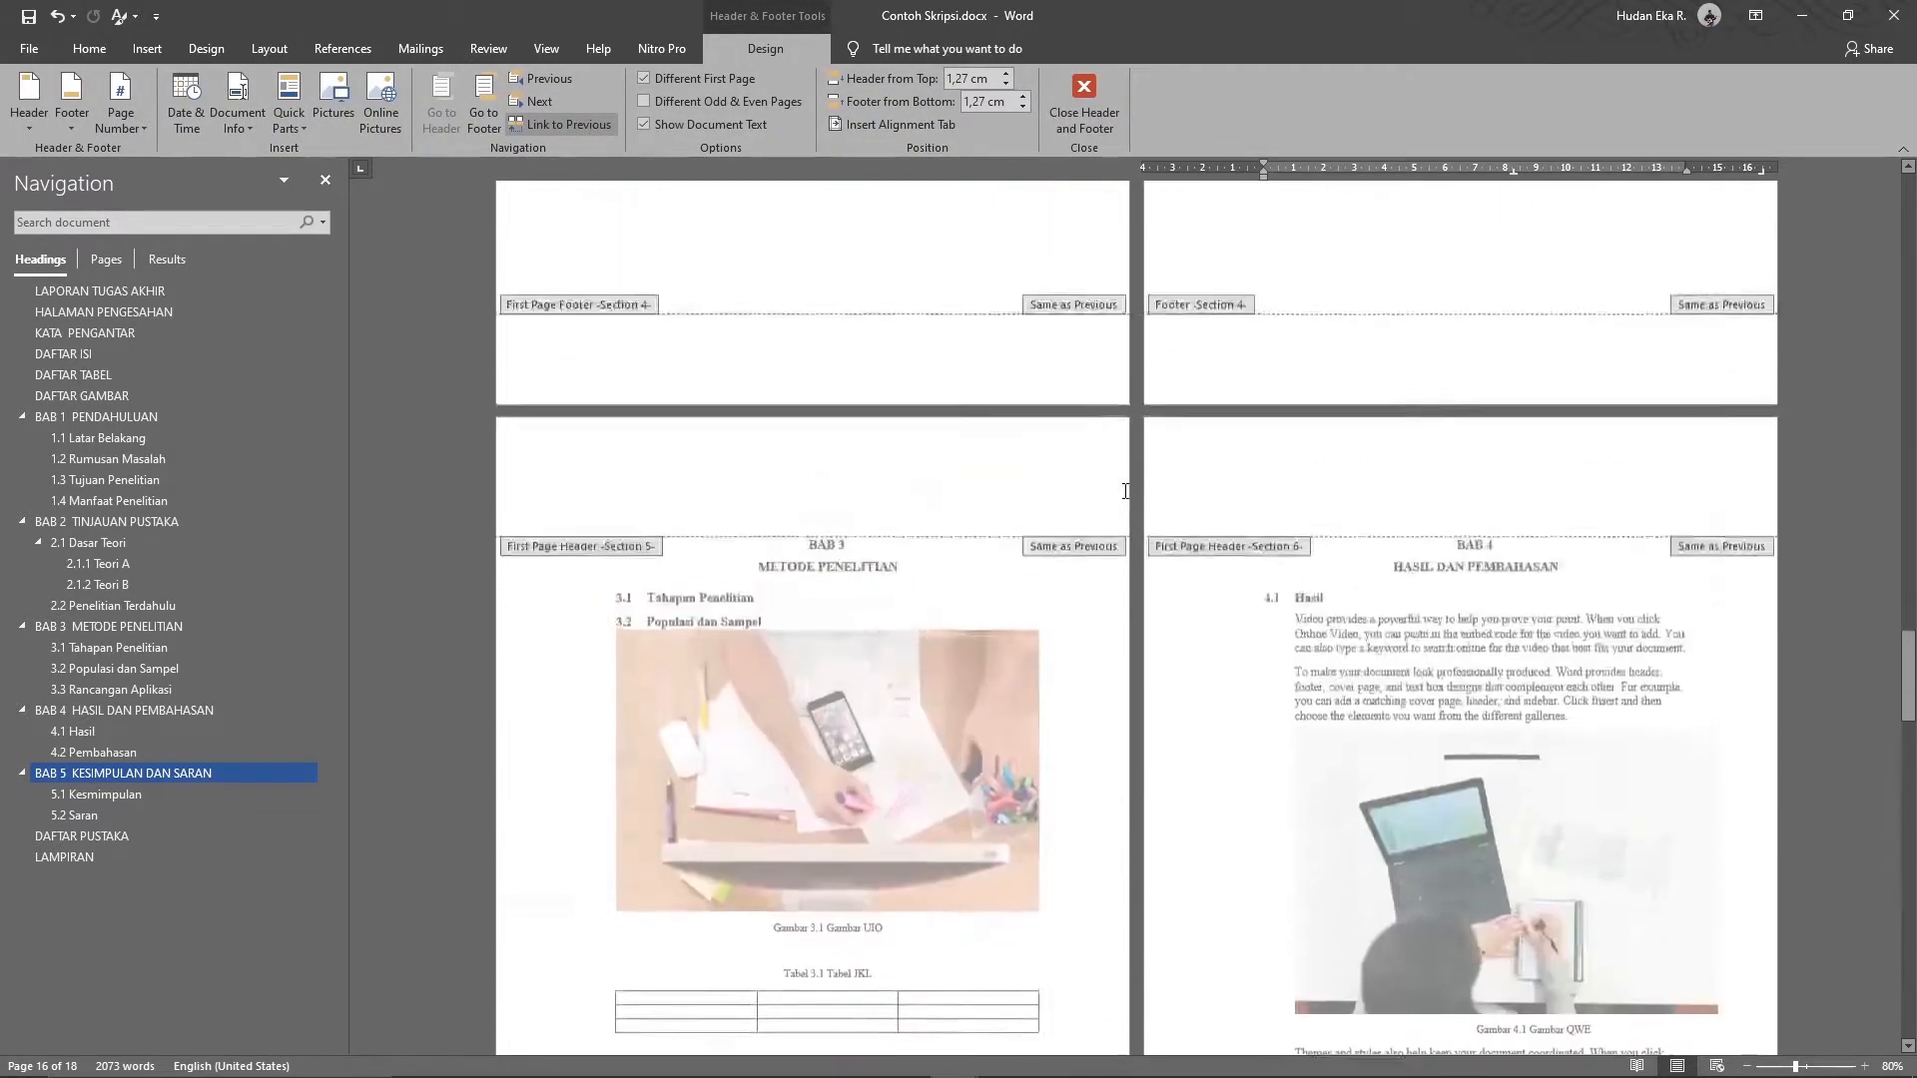
{"action": "scroll", "coordinate": [1126, 491], "scroll_direction": "up", "scroll_amount": 10}
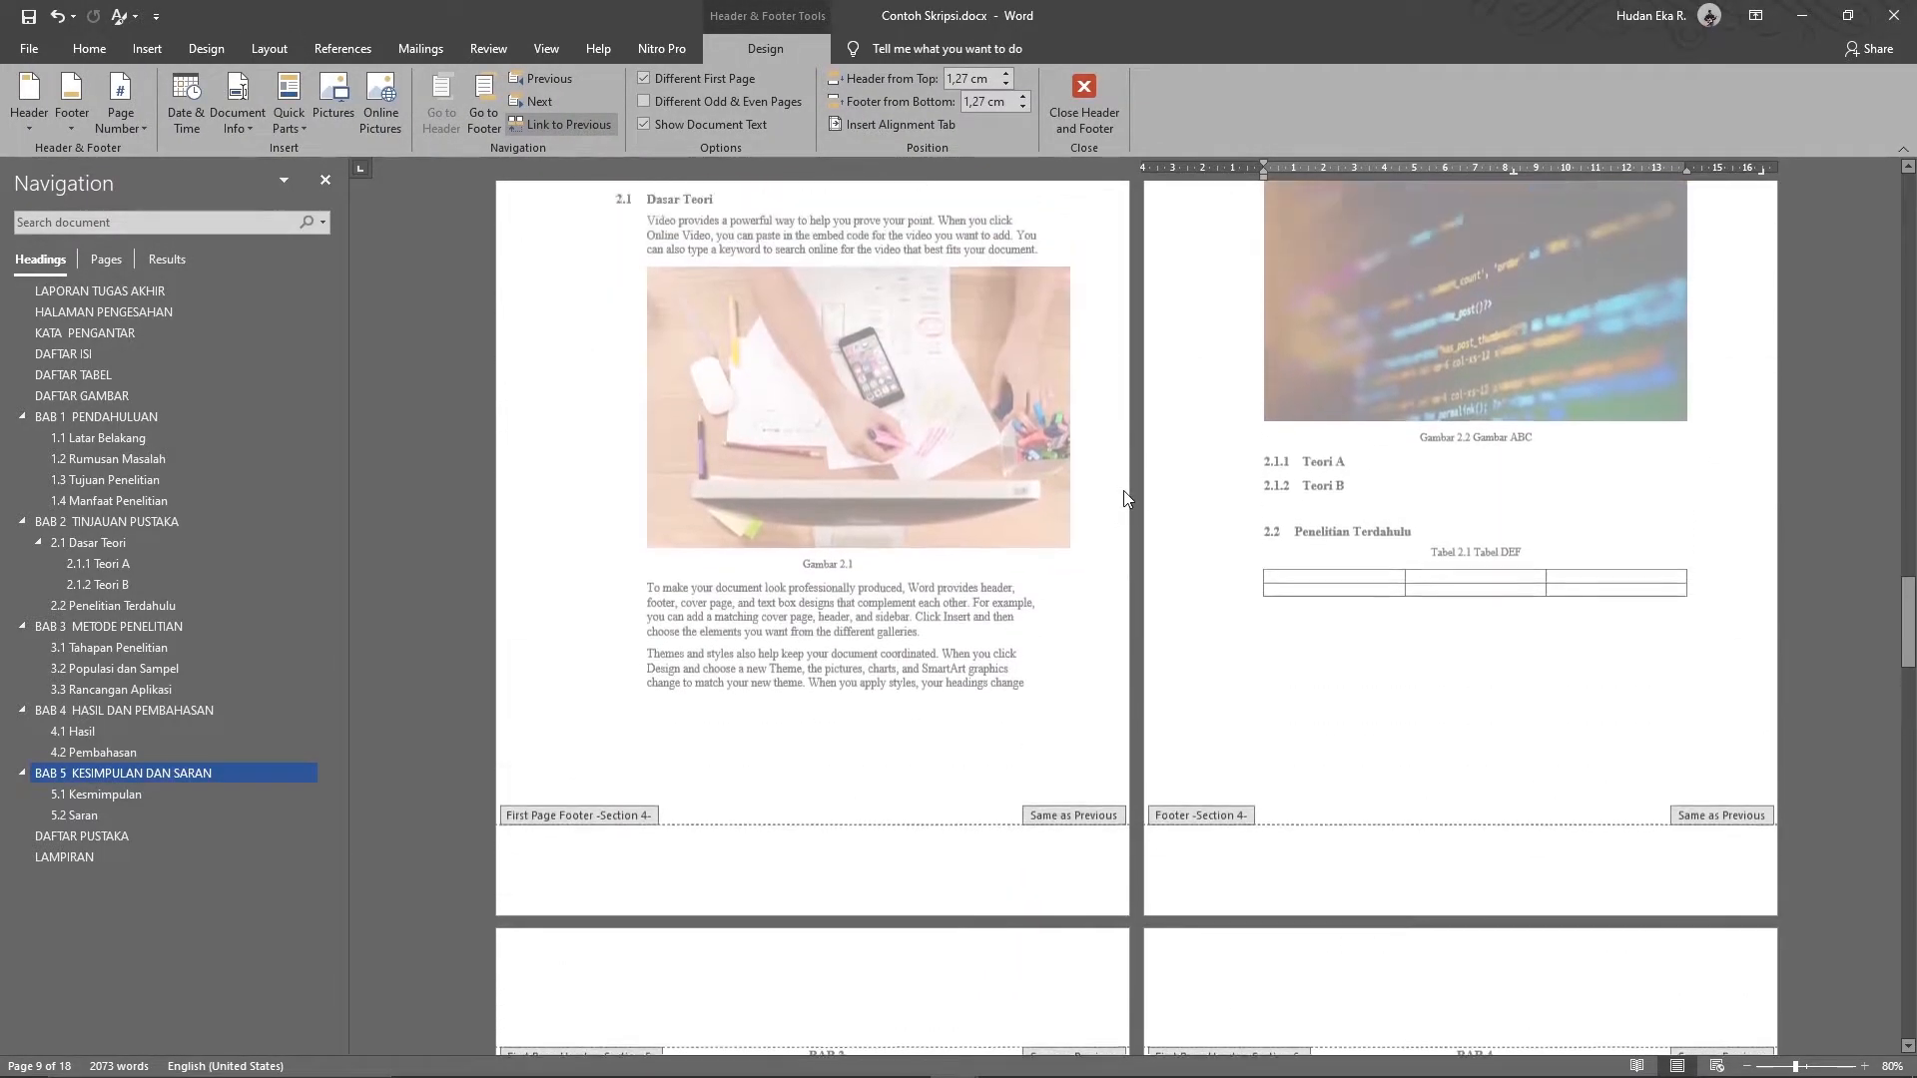
{"action": "scroll", "coordinate": [1125, 491], "scroll_direction": "up", "scroll_amount": 8}
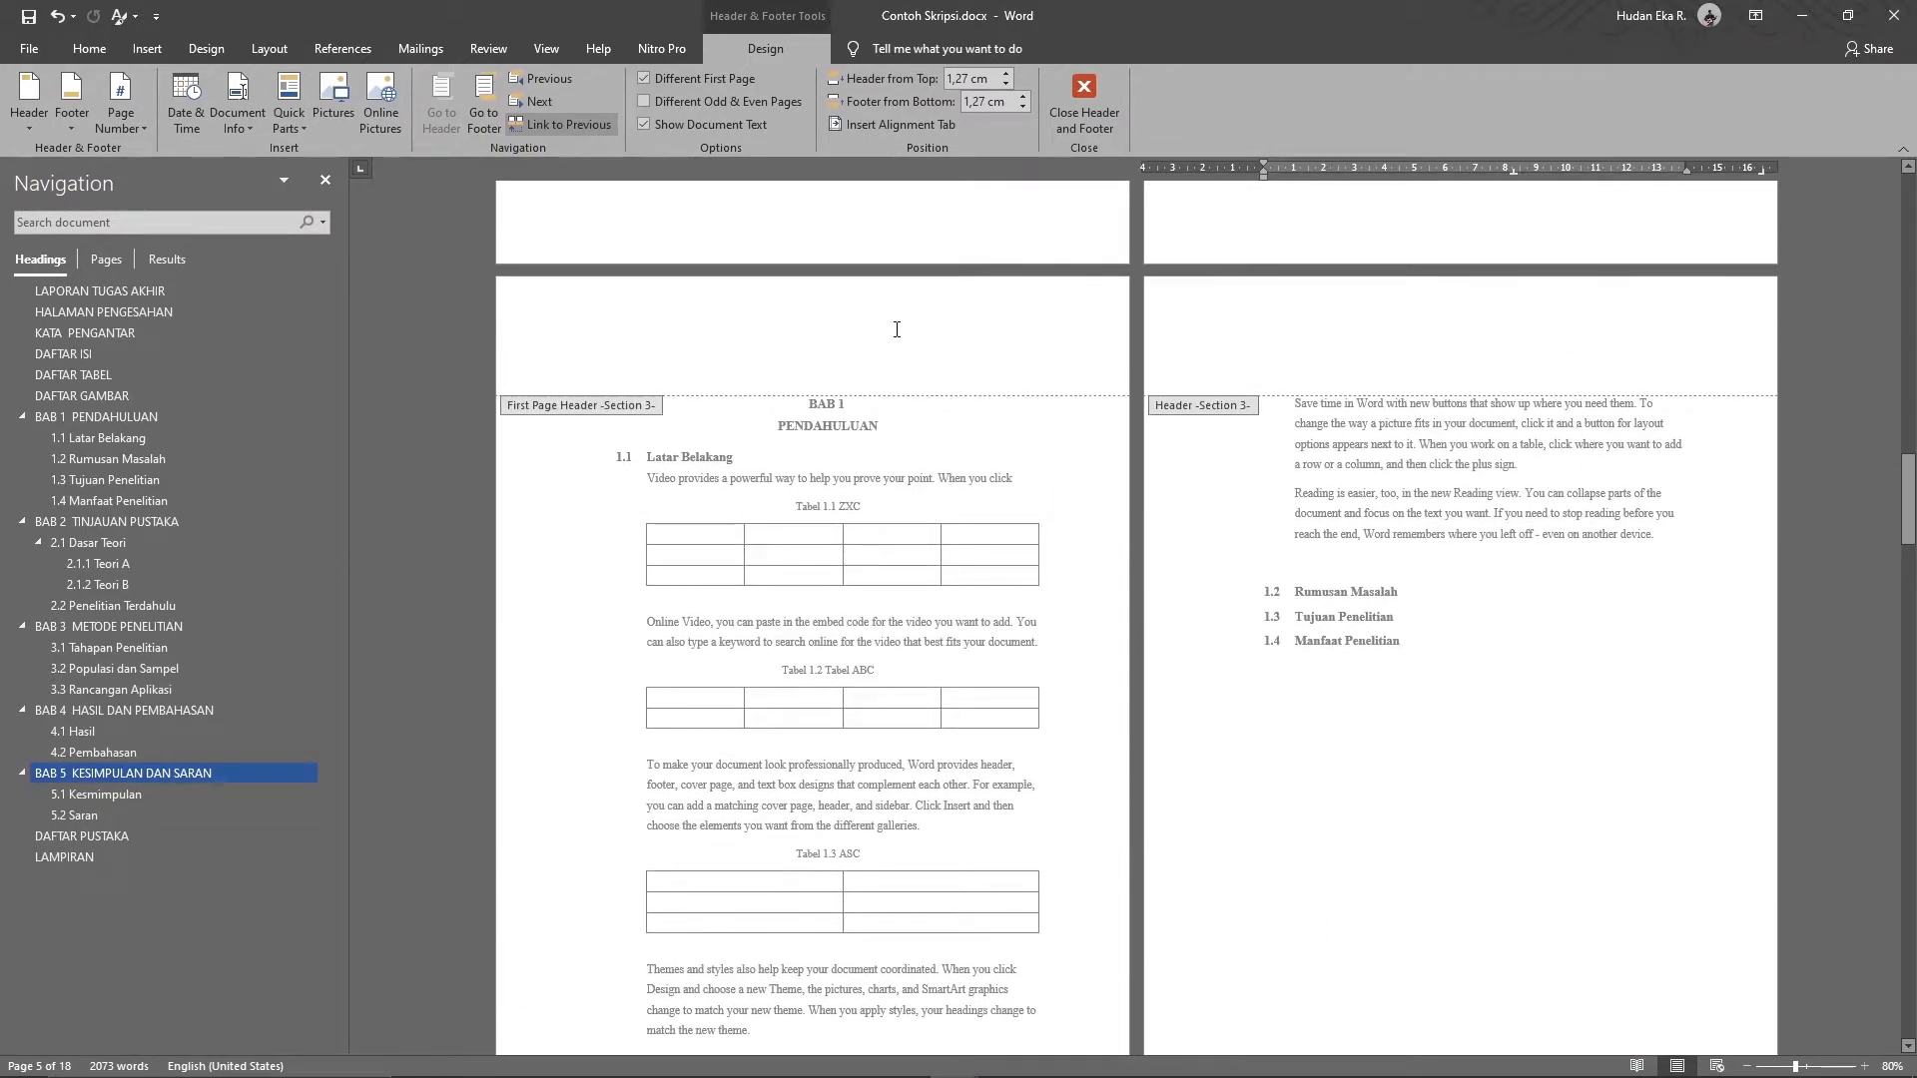
{"action": "scroll", "coordinate": [895, 329], "scroll_direction": "down", "scroll_amount": 10}
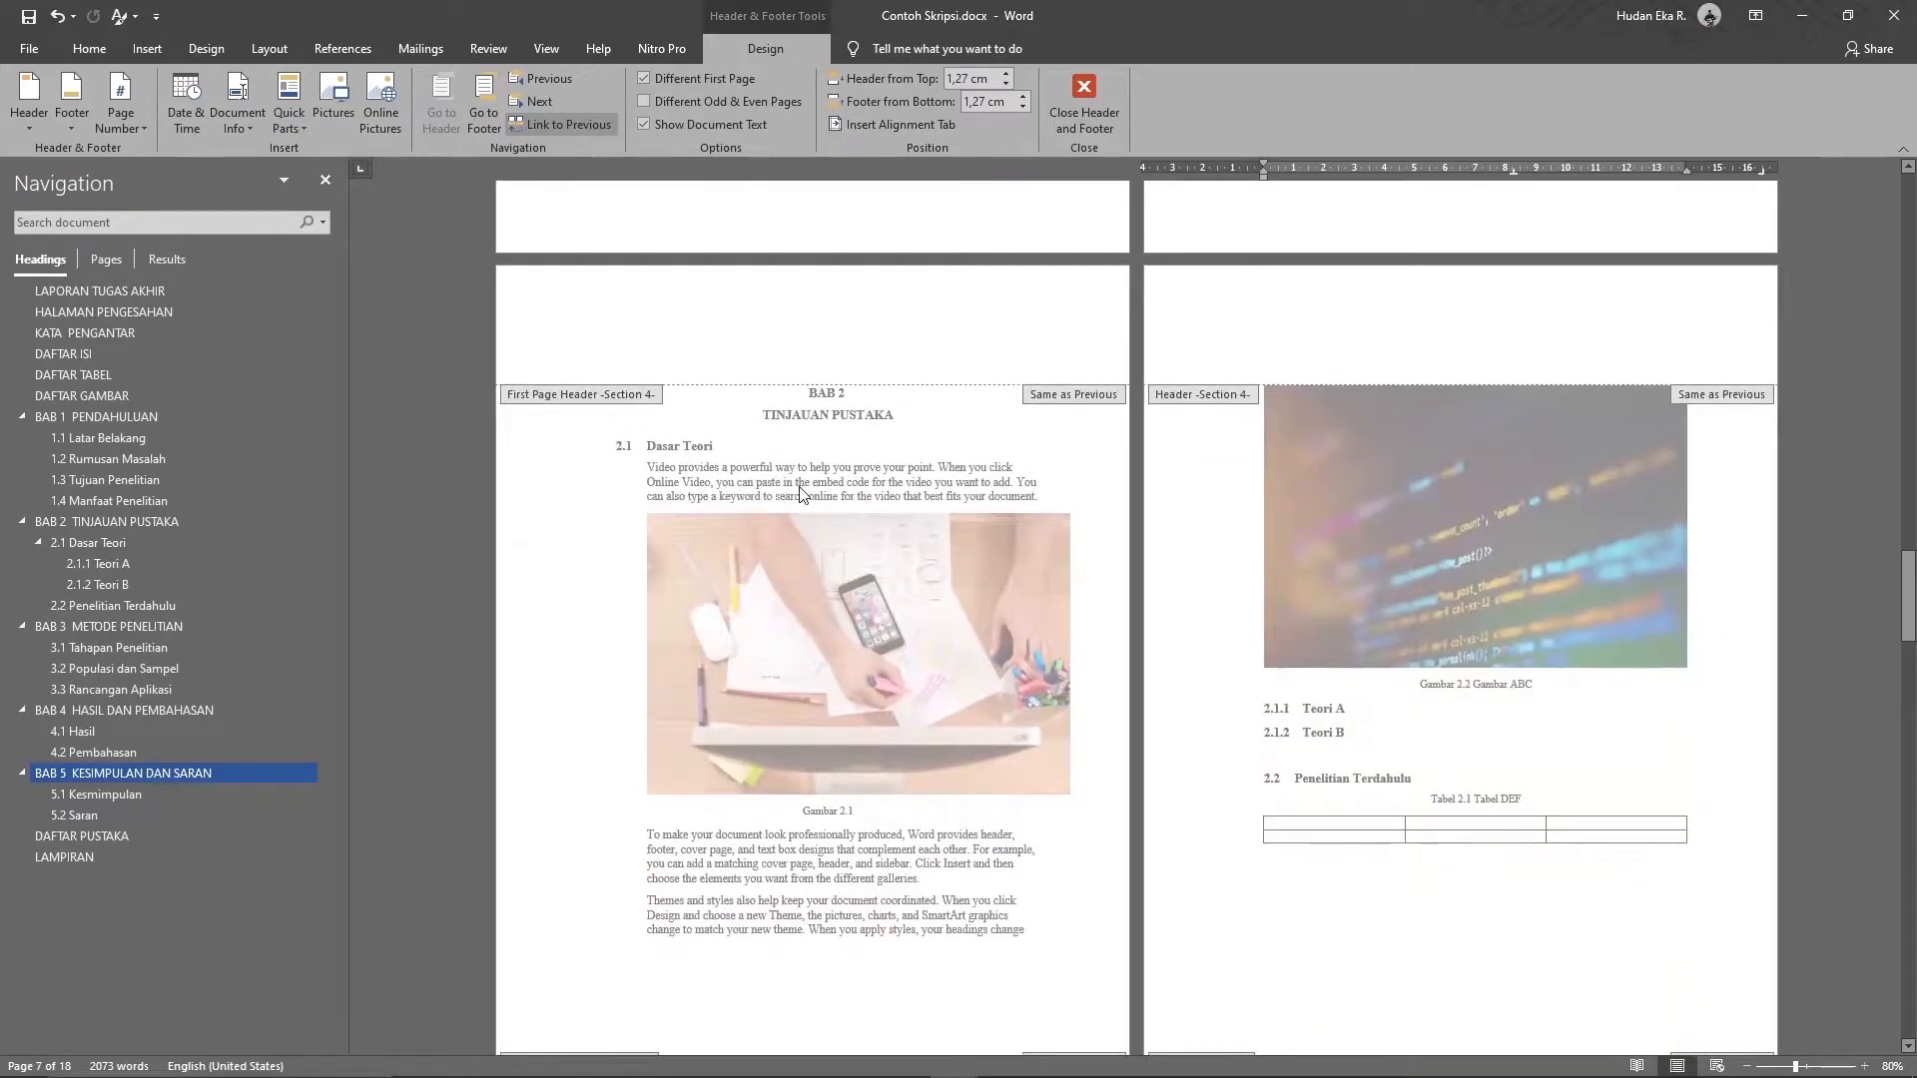
{"action": "scroll", "coordinate": [799, 489], "scroll_direction": "down", "scroll_amount": 4}
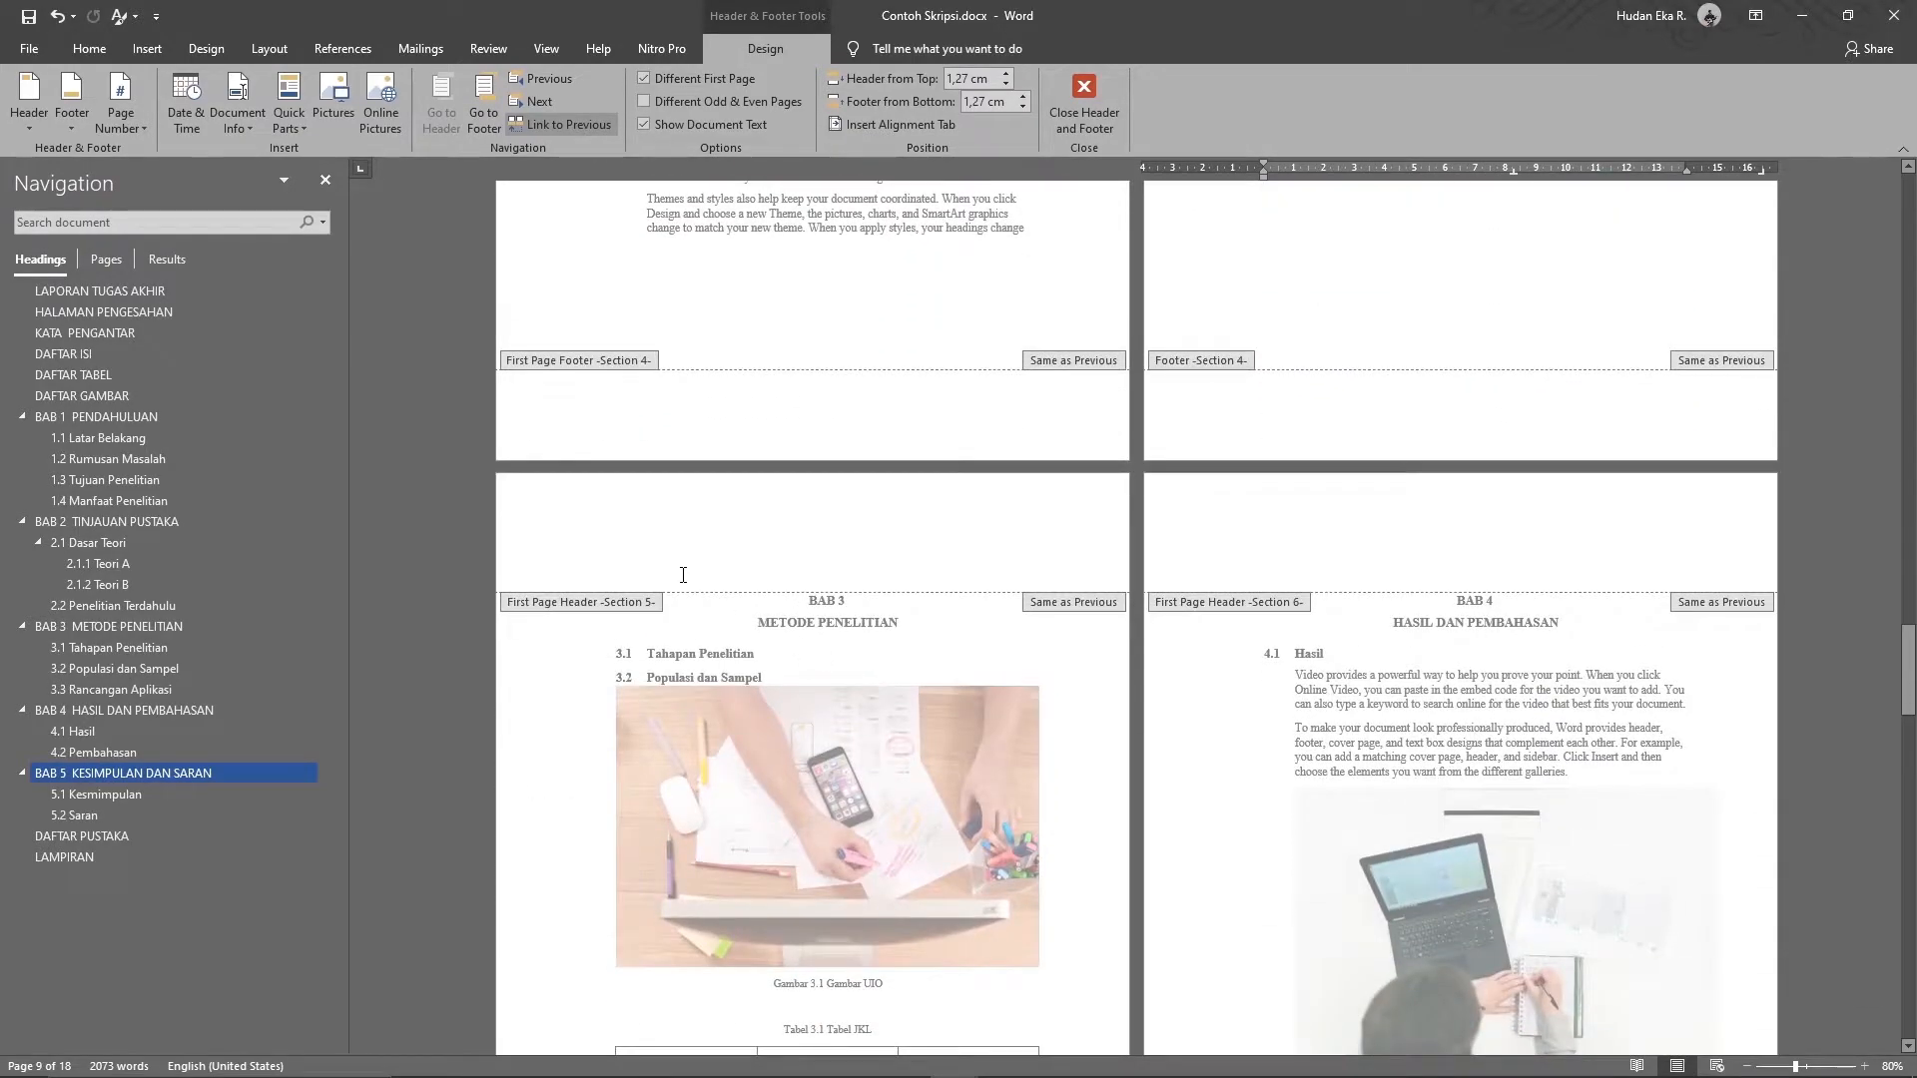
- Leave the header area and insert Next Page section breaks before the DAFTAR PUSTAKA and LAMPIRAN headings
{"action": "scroll", "coordinate": [1533, 647], "scroll_direction": "down", "scroll_amount": 8}
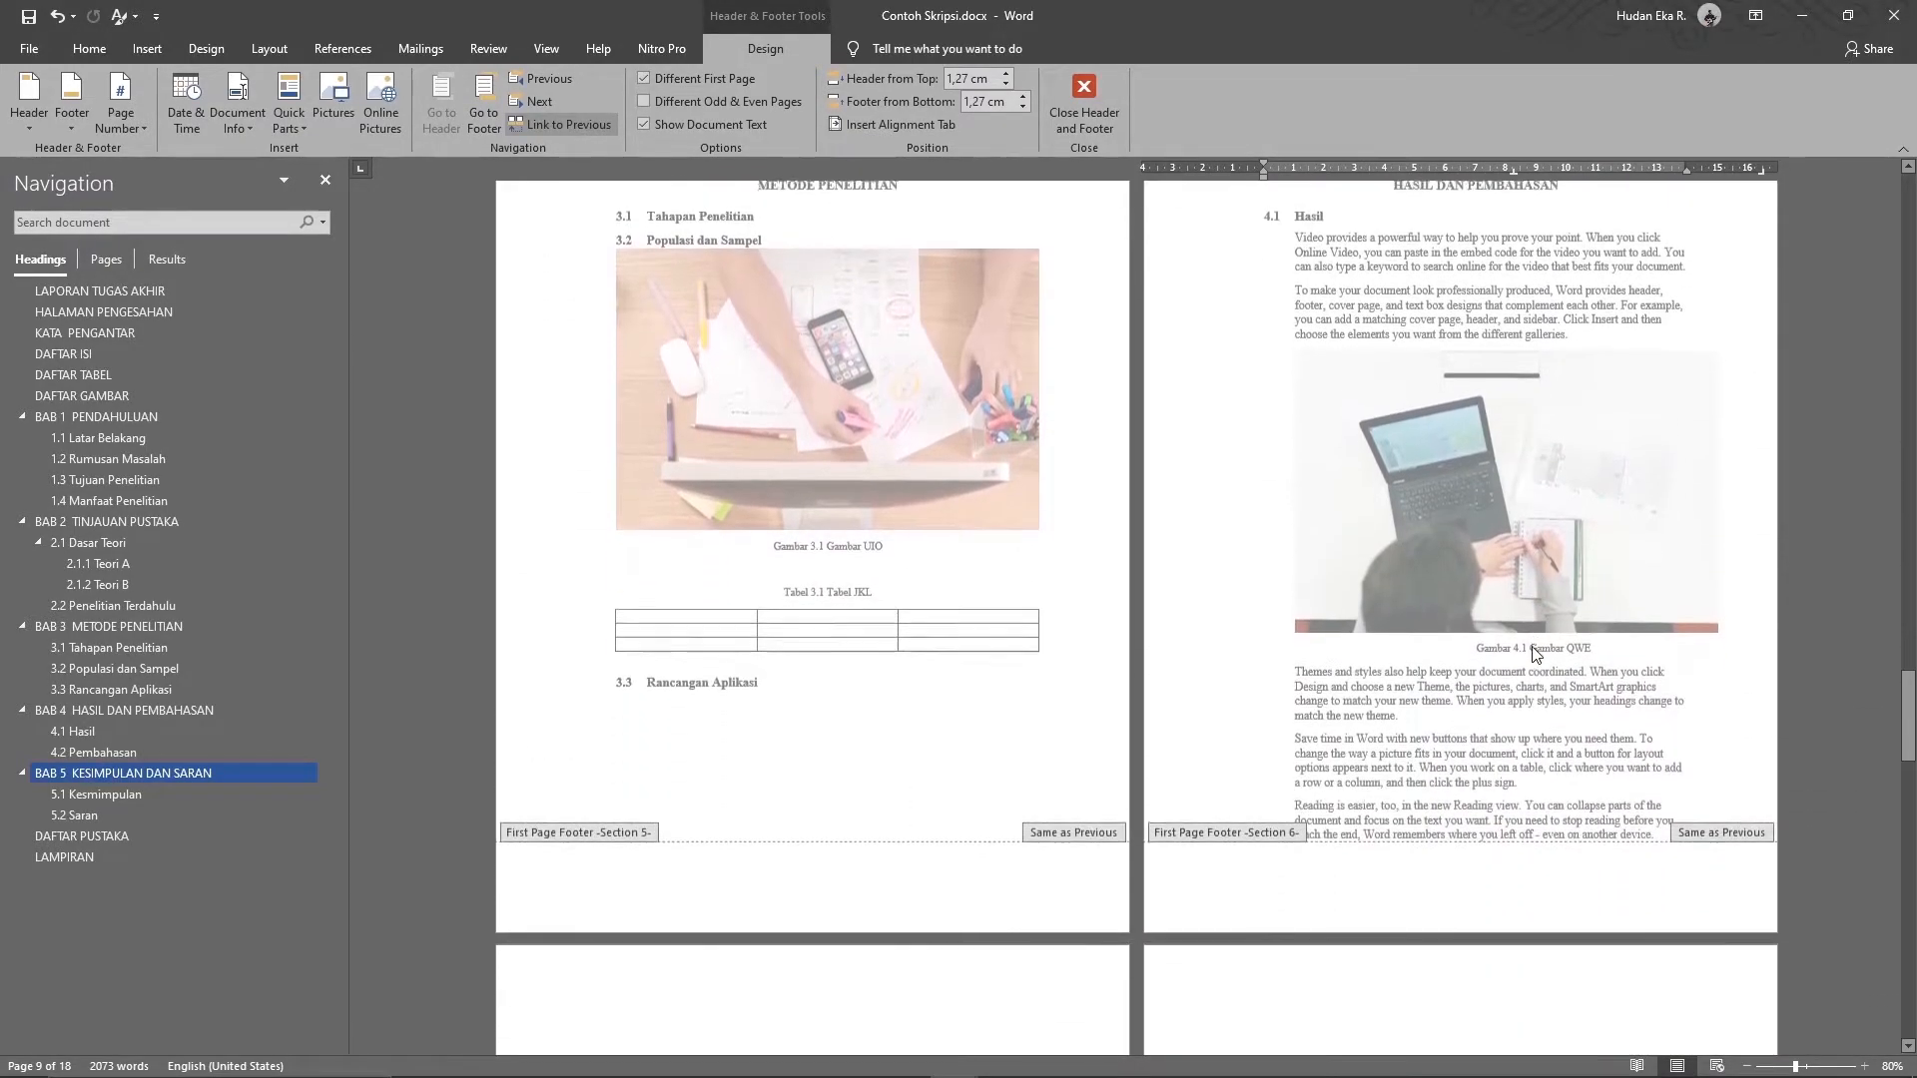
{"action": "scroll", "coordinate": [1534, 647], "scroll_direction": "down", "scroll_amount": 10}
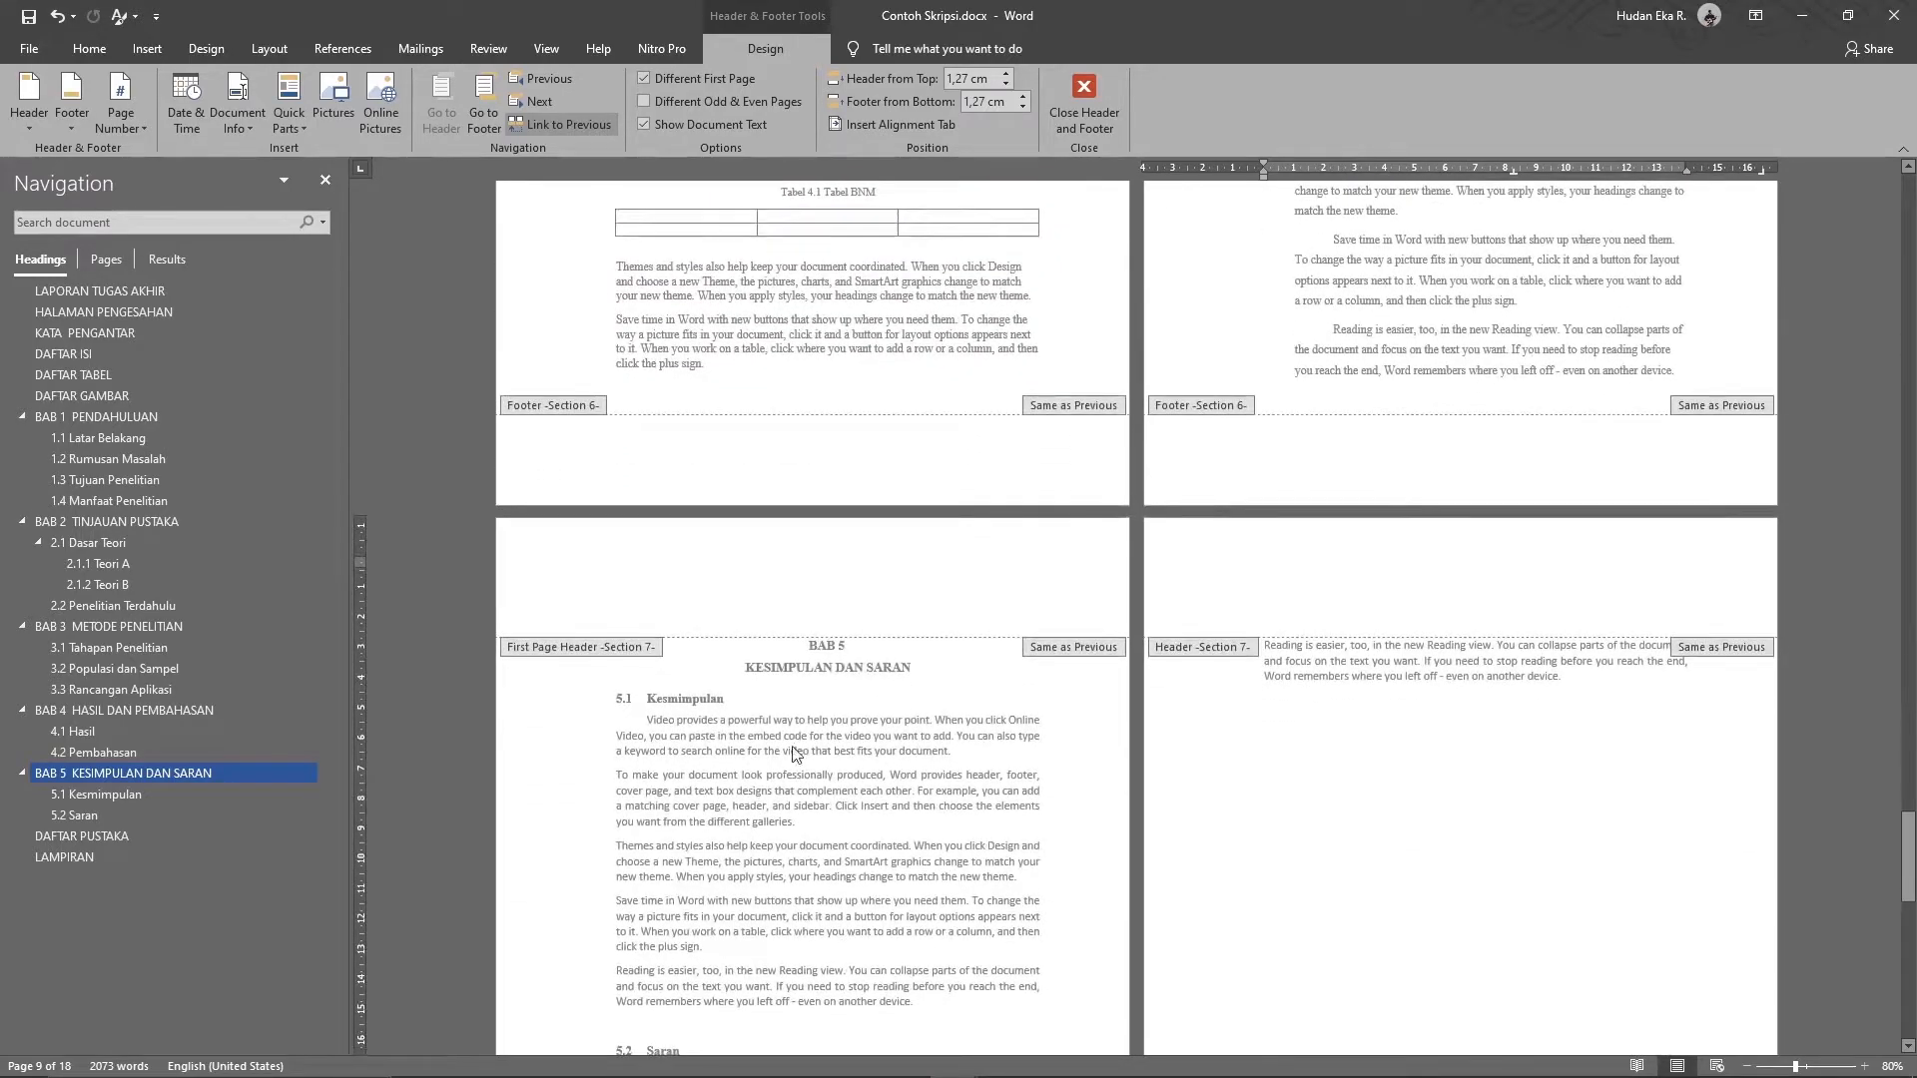
{"action": "scroll", "coordinate": [922, 744], "scroll_direction": "down", "scroll_amount": 8}
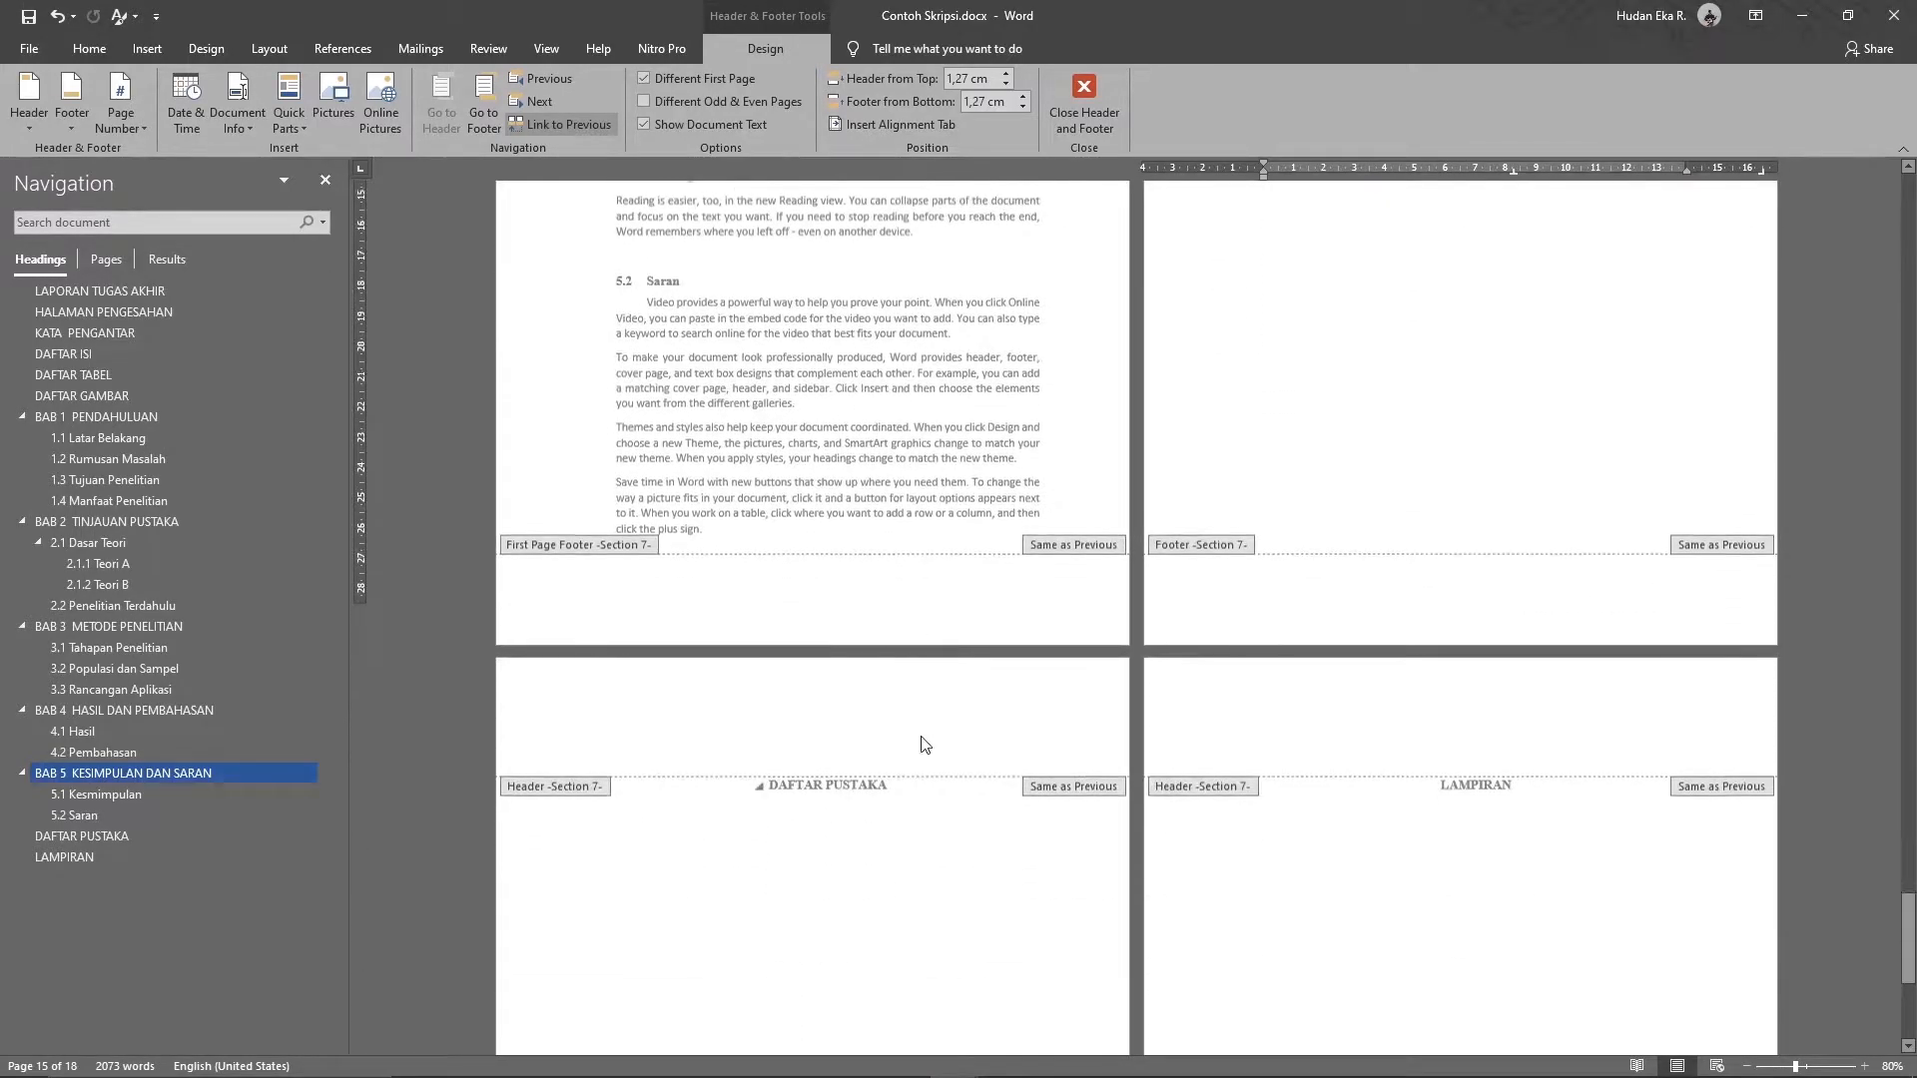
{"action": "double_click", "coordinate": [912, 794]}
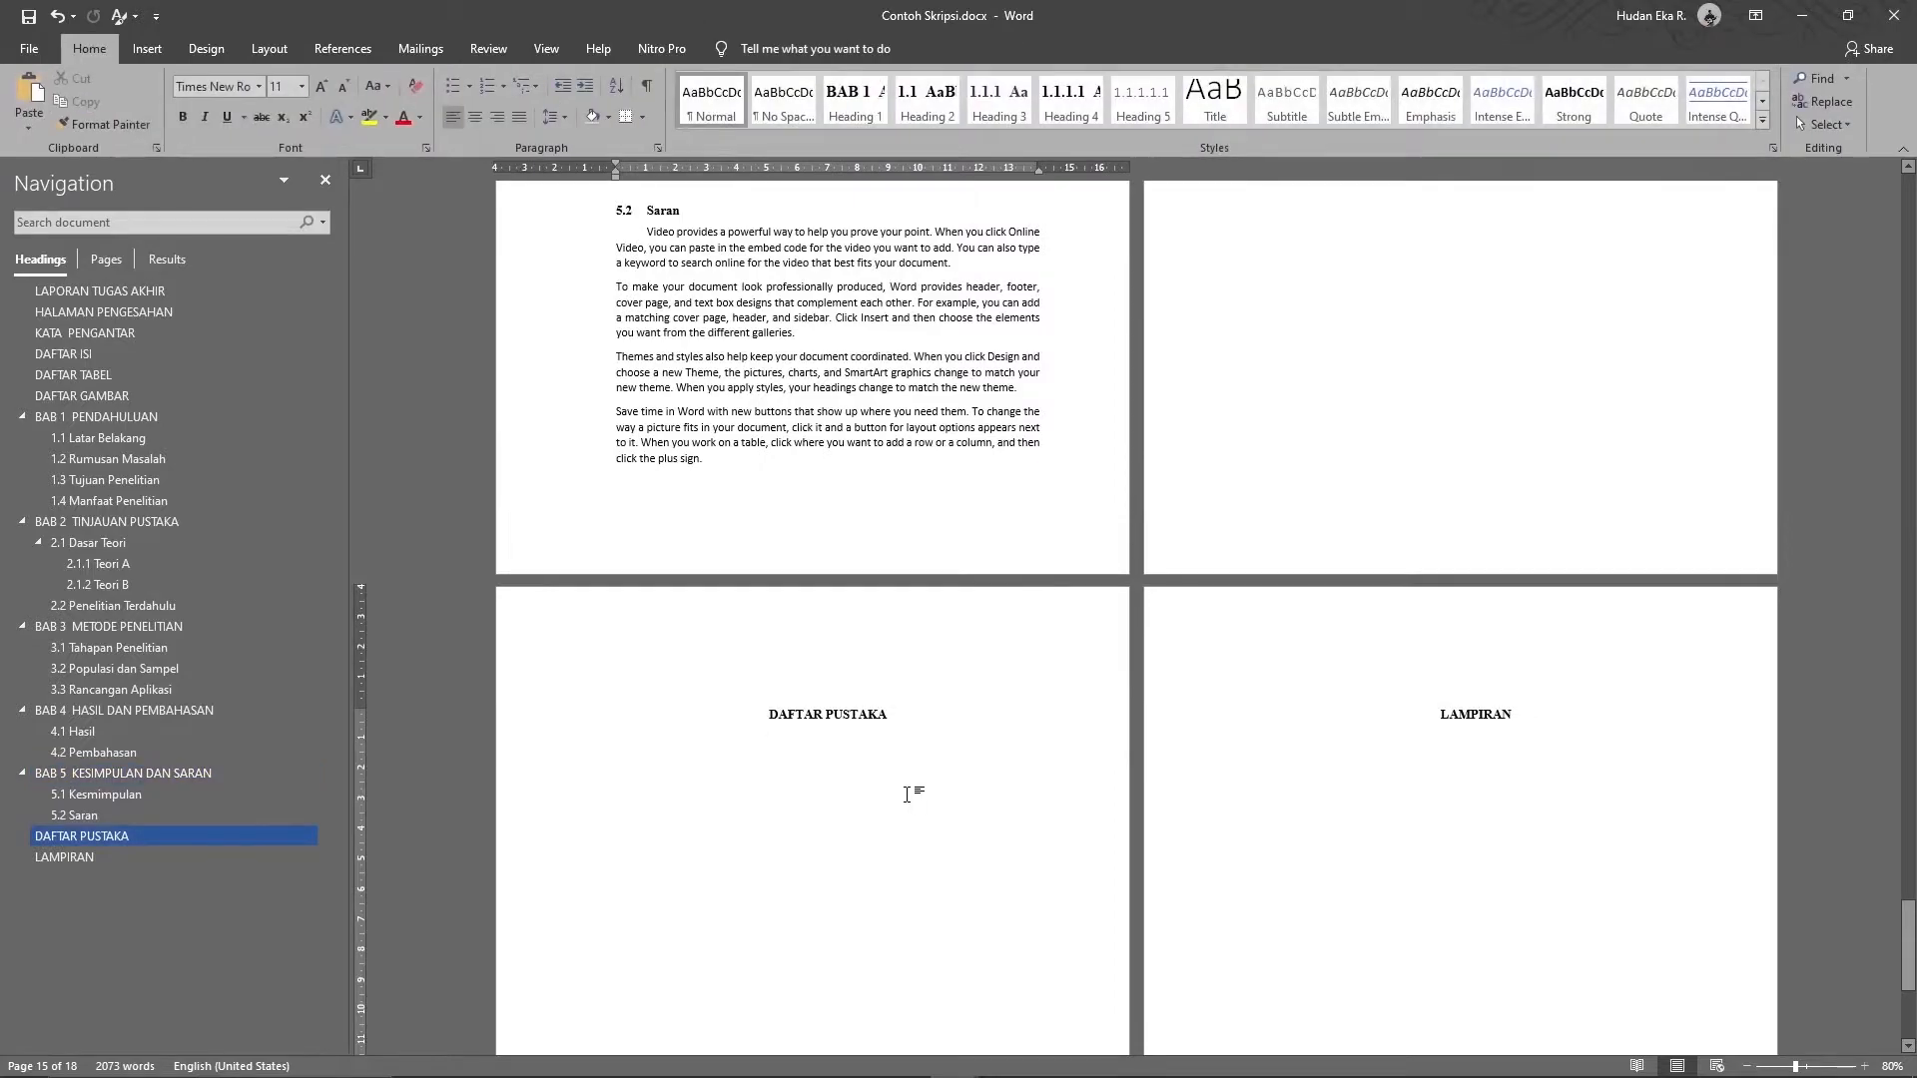
{"action": "left_click", "coordinate": [769, 715]}
{"action": "scroll", "coordinate": [781, 635], "scroll_direction": "down", "scroll_amount": 1}
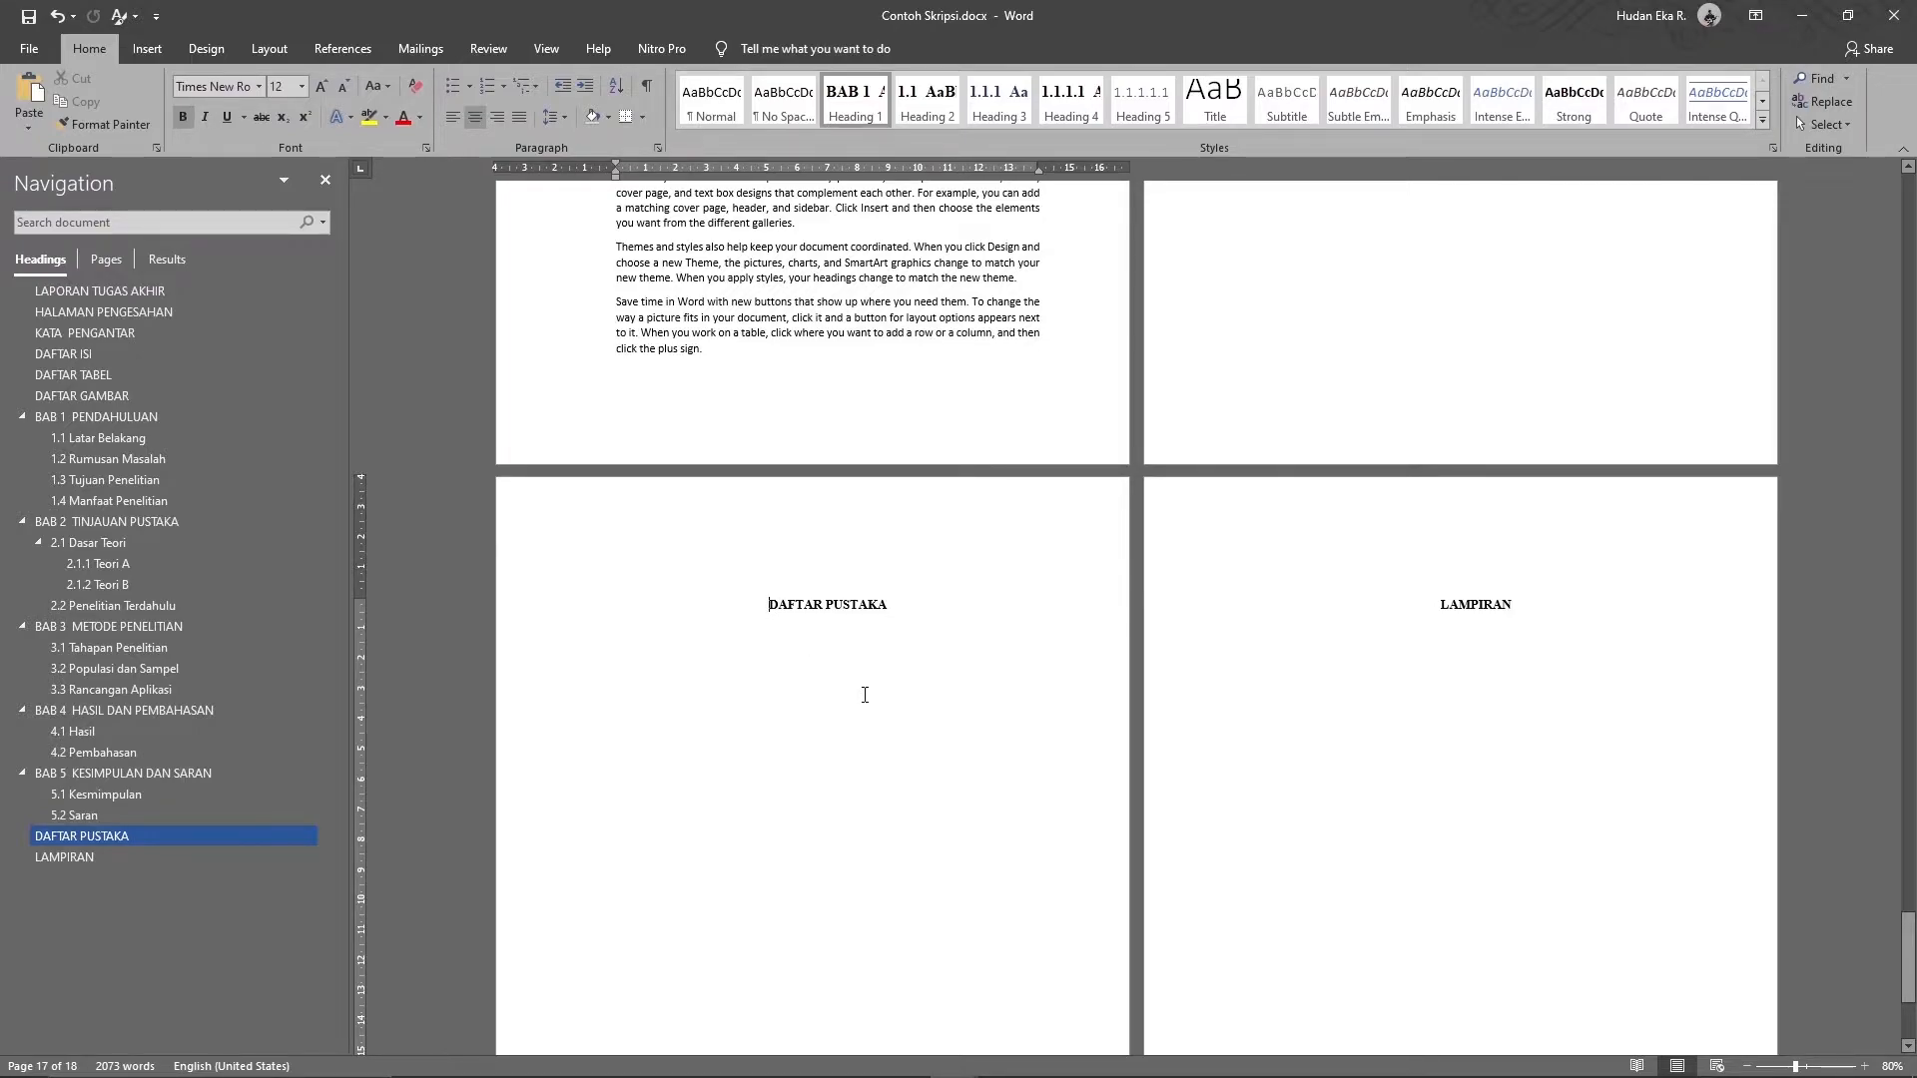
{"action": "mouse_move", "coordinate": [772, 606]}
{"action": "left_click", "coordinate": [1439, 605]}
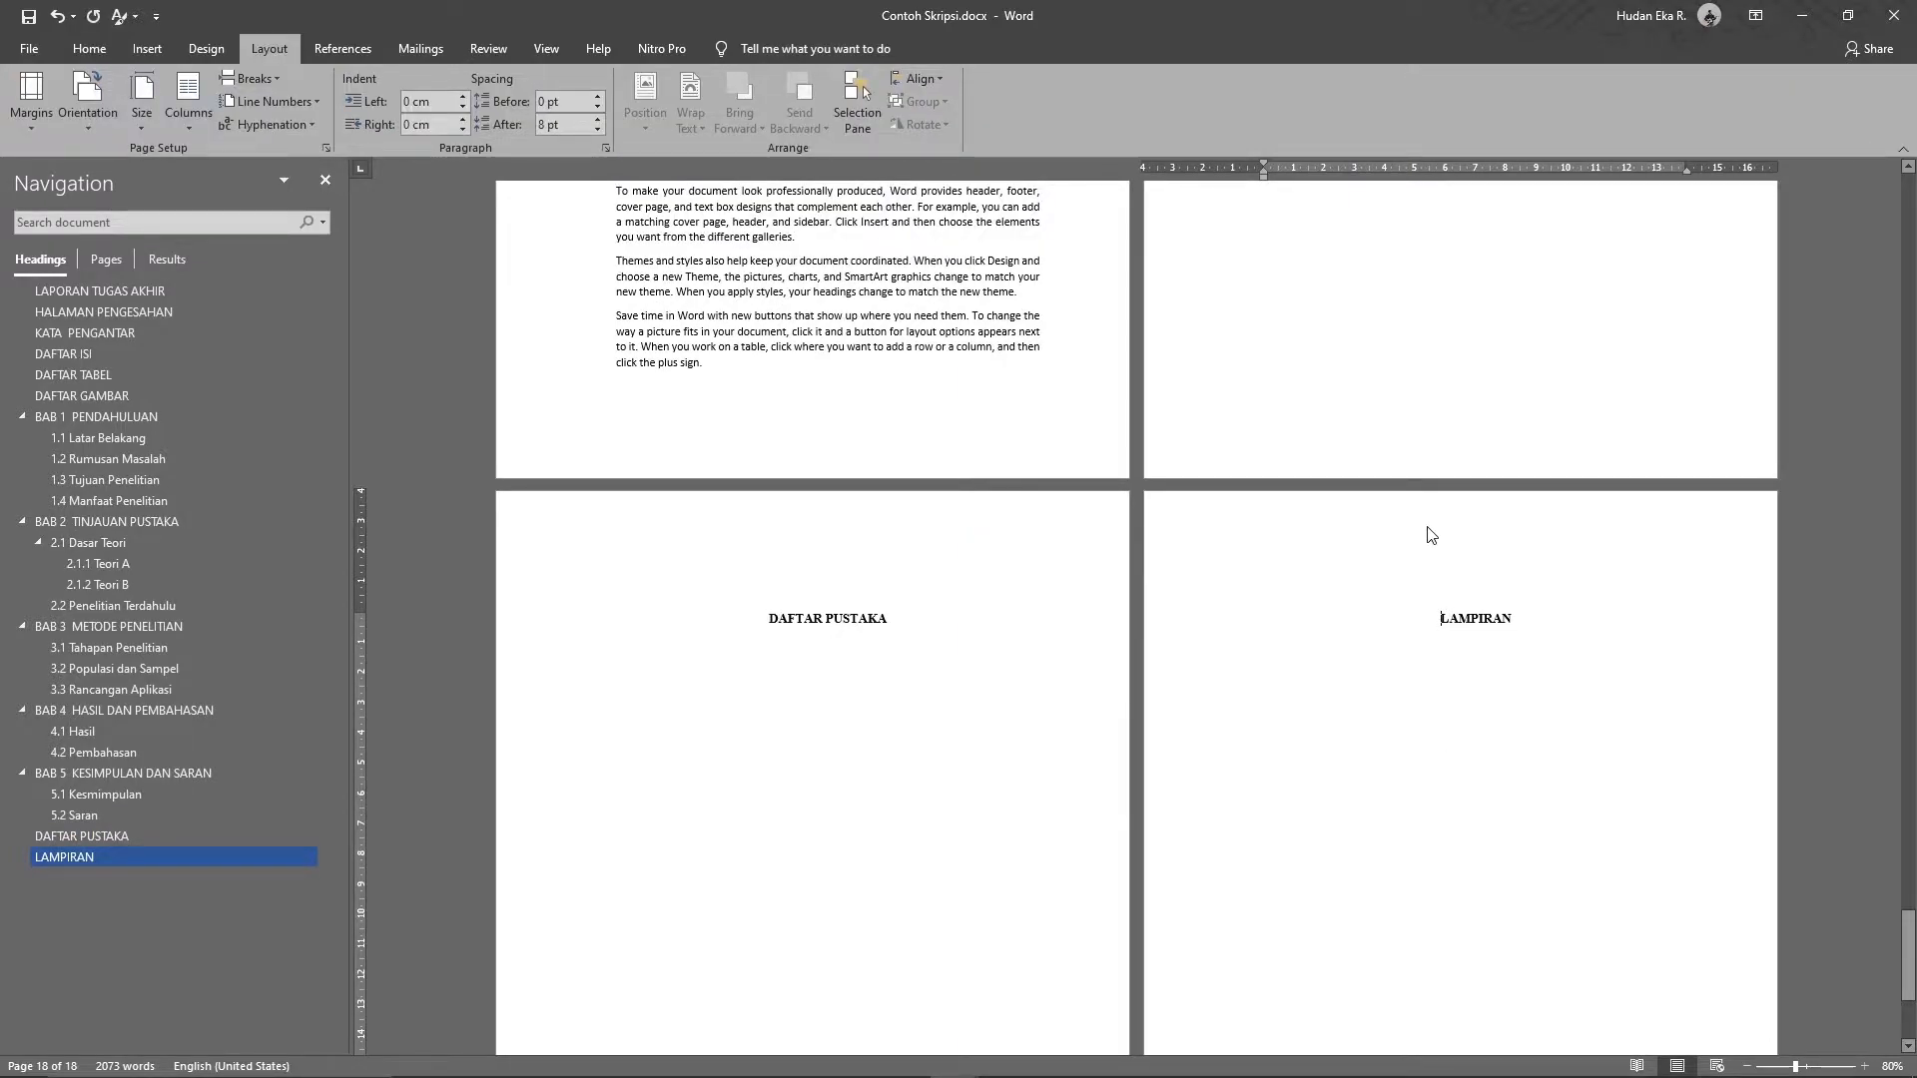
- Open the header area on the LAMPIRAN page, examine the section and link labels back to the cover page, and return to the body text
{"action": "double_click", "coordinate": [1430, 536]}
{"action": "double_click", "coordinate": [1429, 527]}
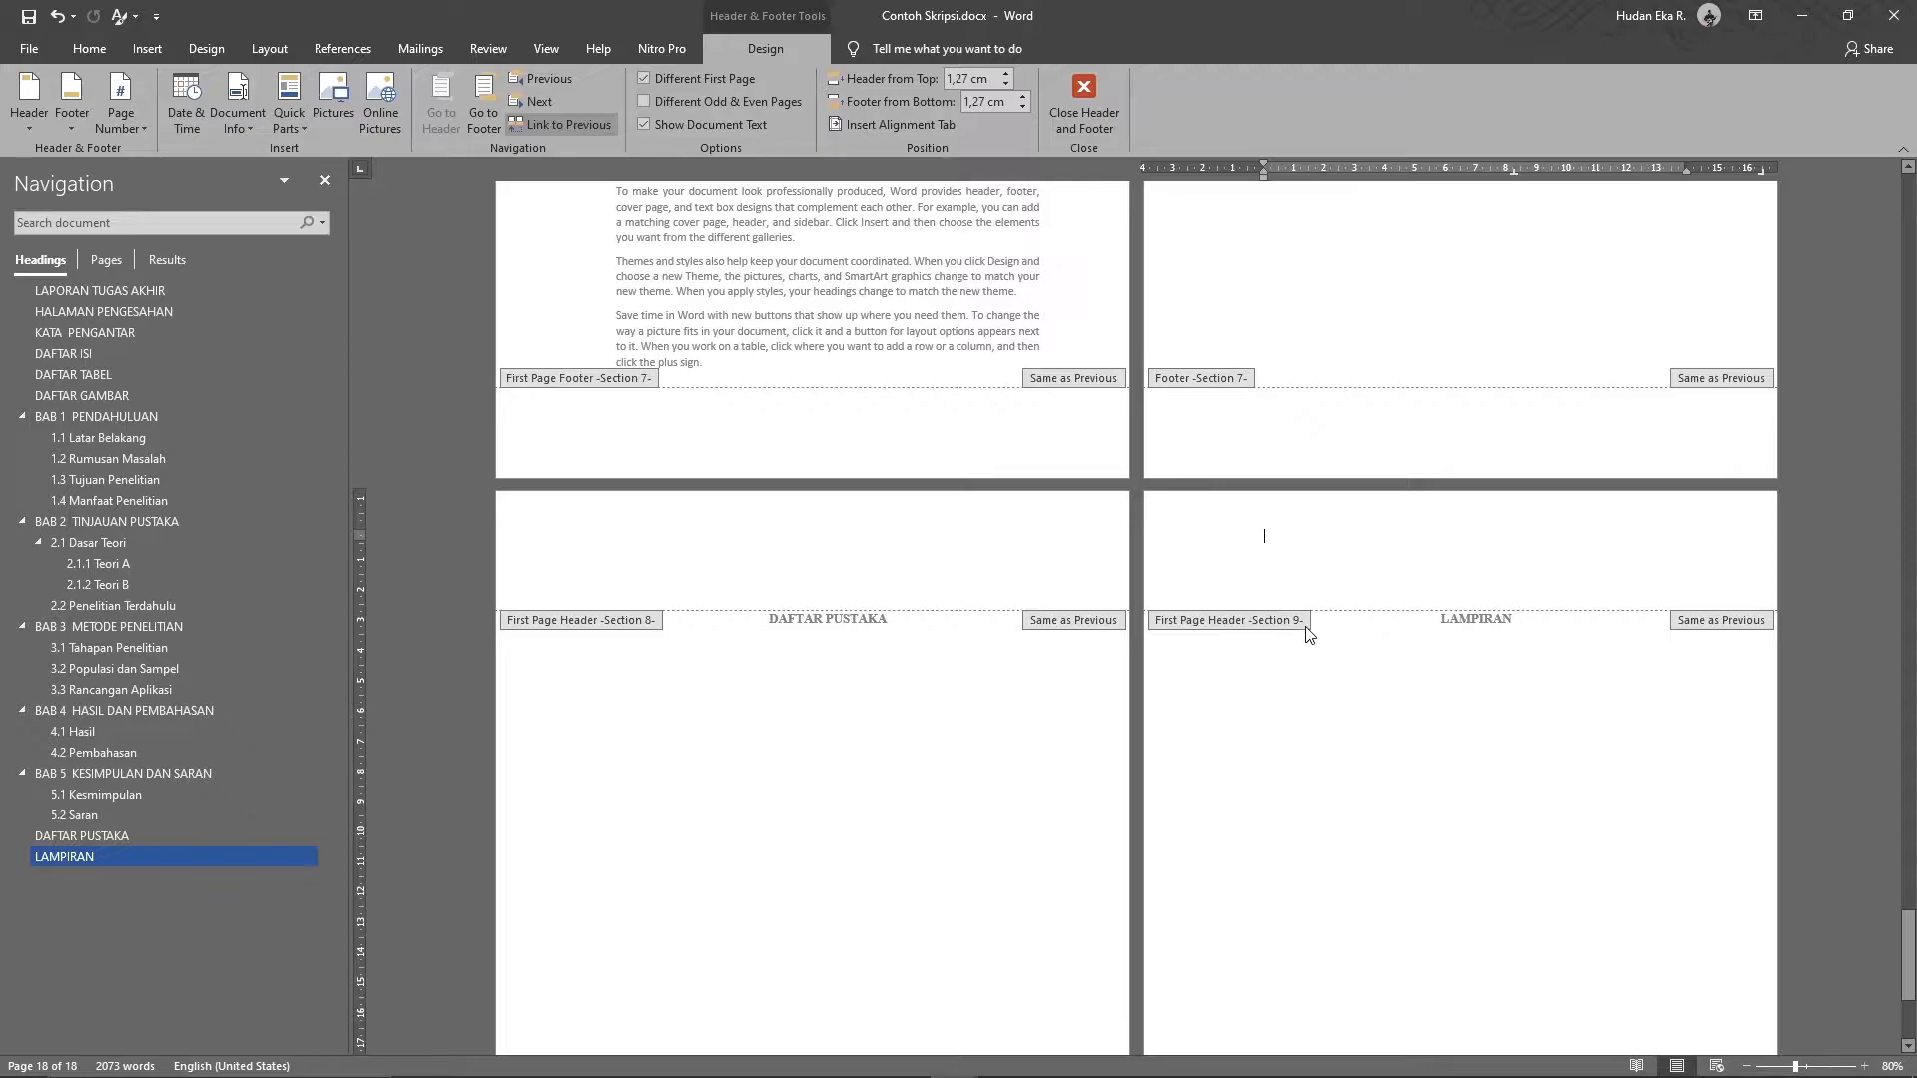
{"action": "scroll", "coordinate": [1308, 635], "scroll_direction": "down", "scroll_amount": 5}
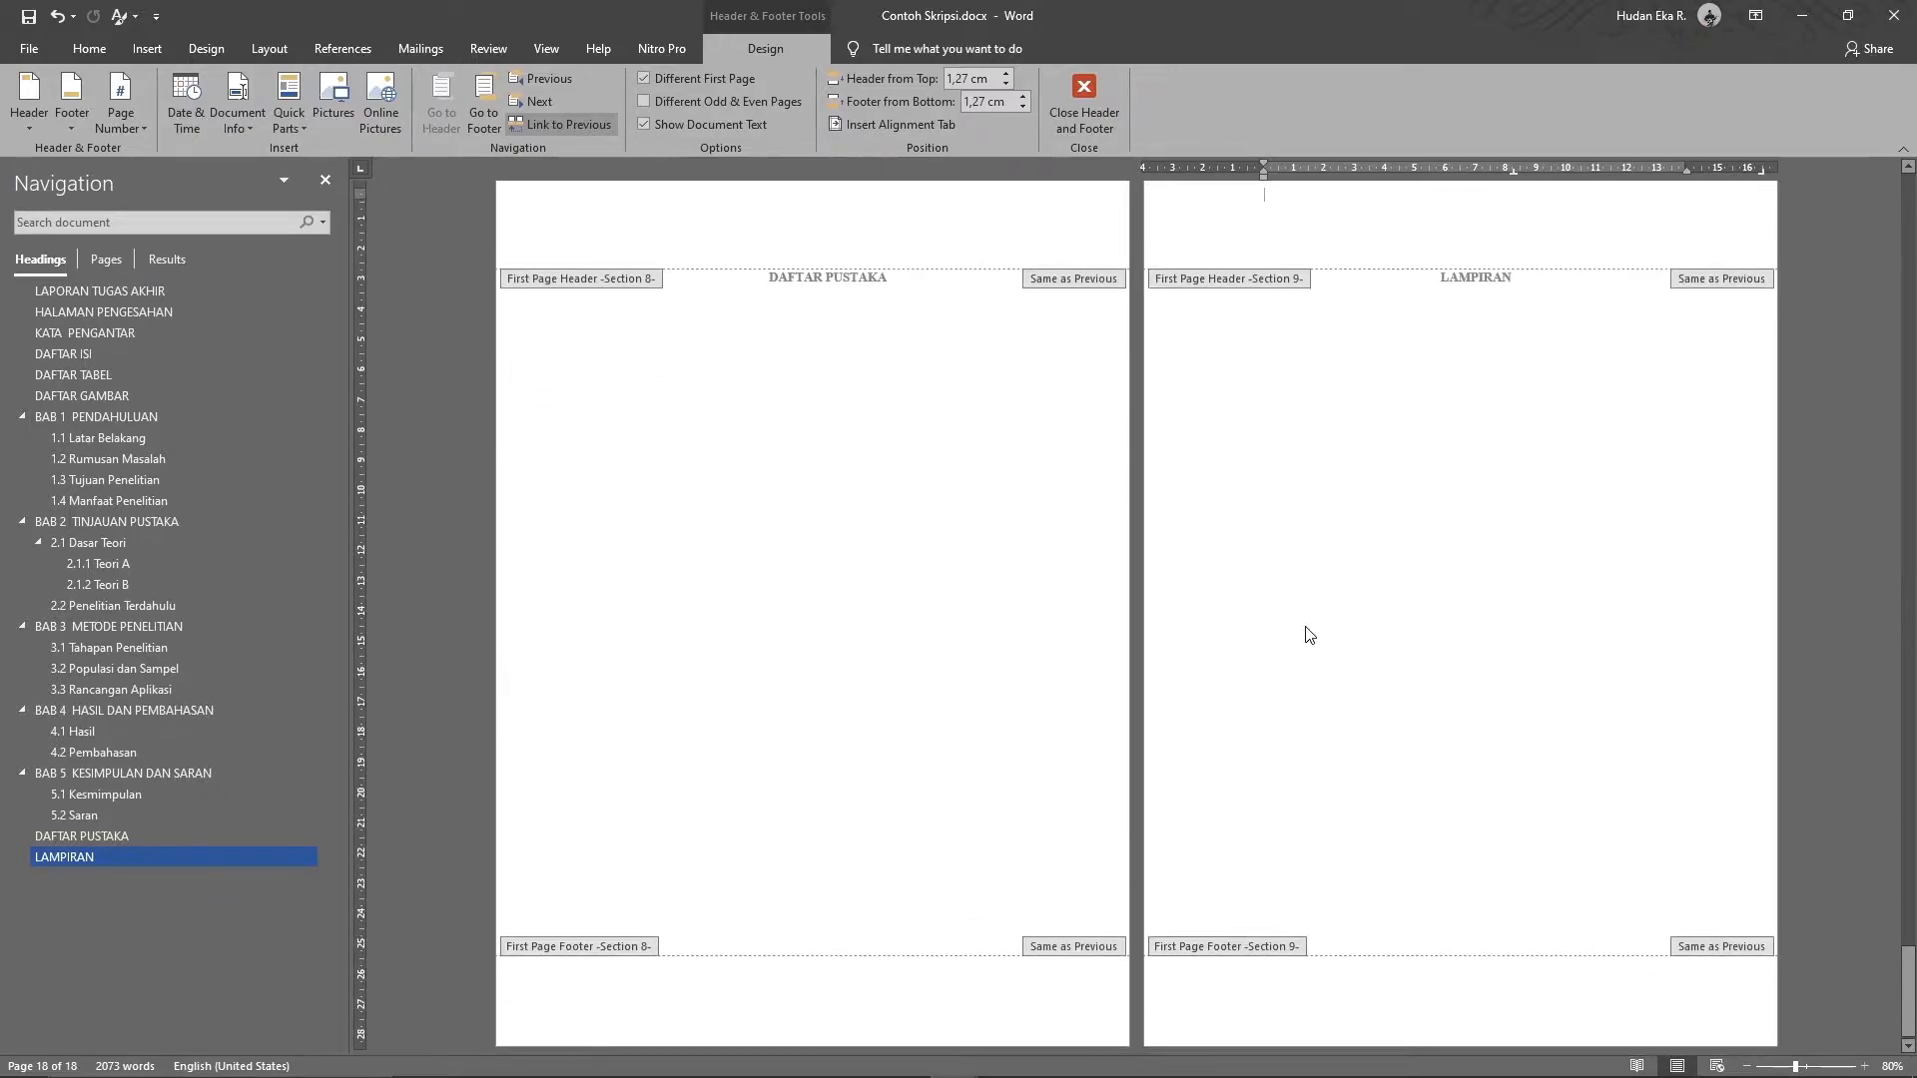
{"action": "scroll", "coordinate": [1308, 635], "scroll_direction": "up", "scroll_amount": 15}
{"action": "scroll", "coordinate": [1307, 626], "scroll_direction": "up", "scroll_amount": 15}
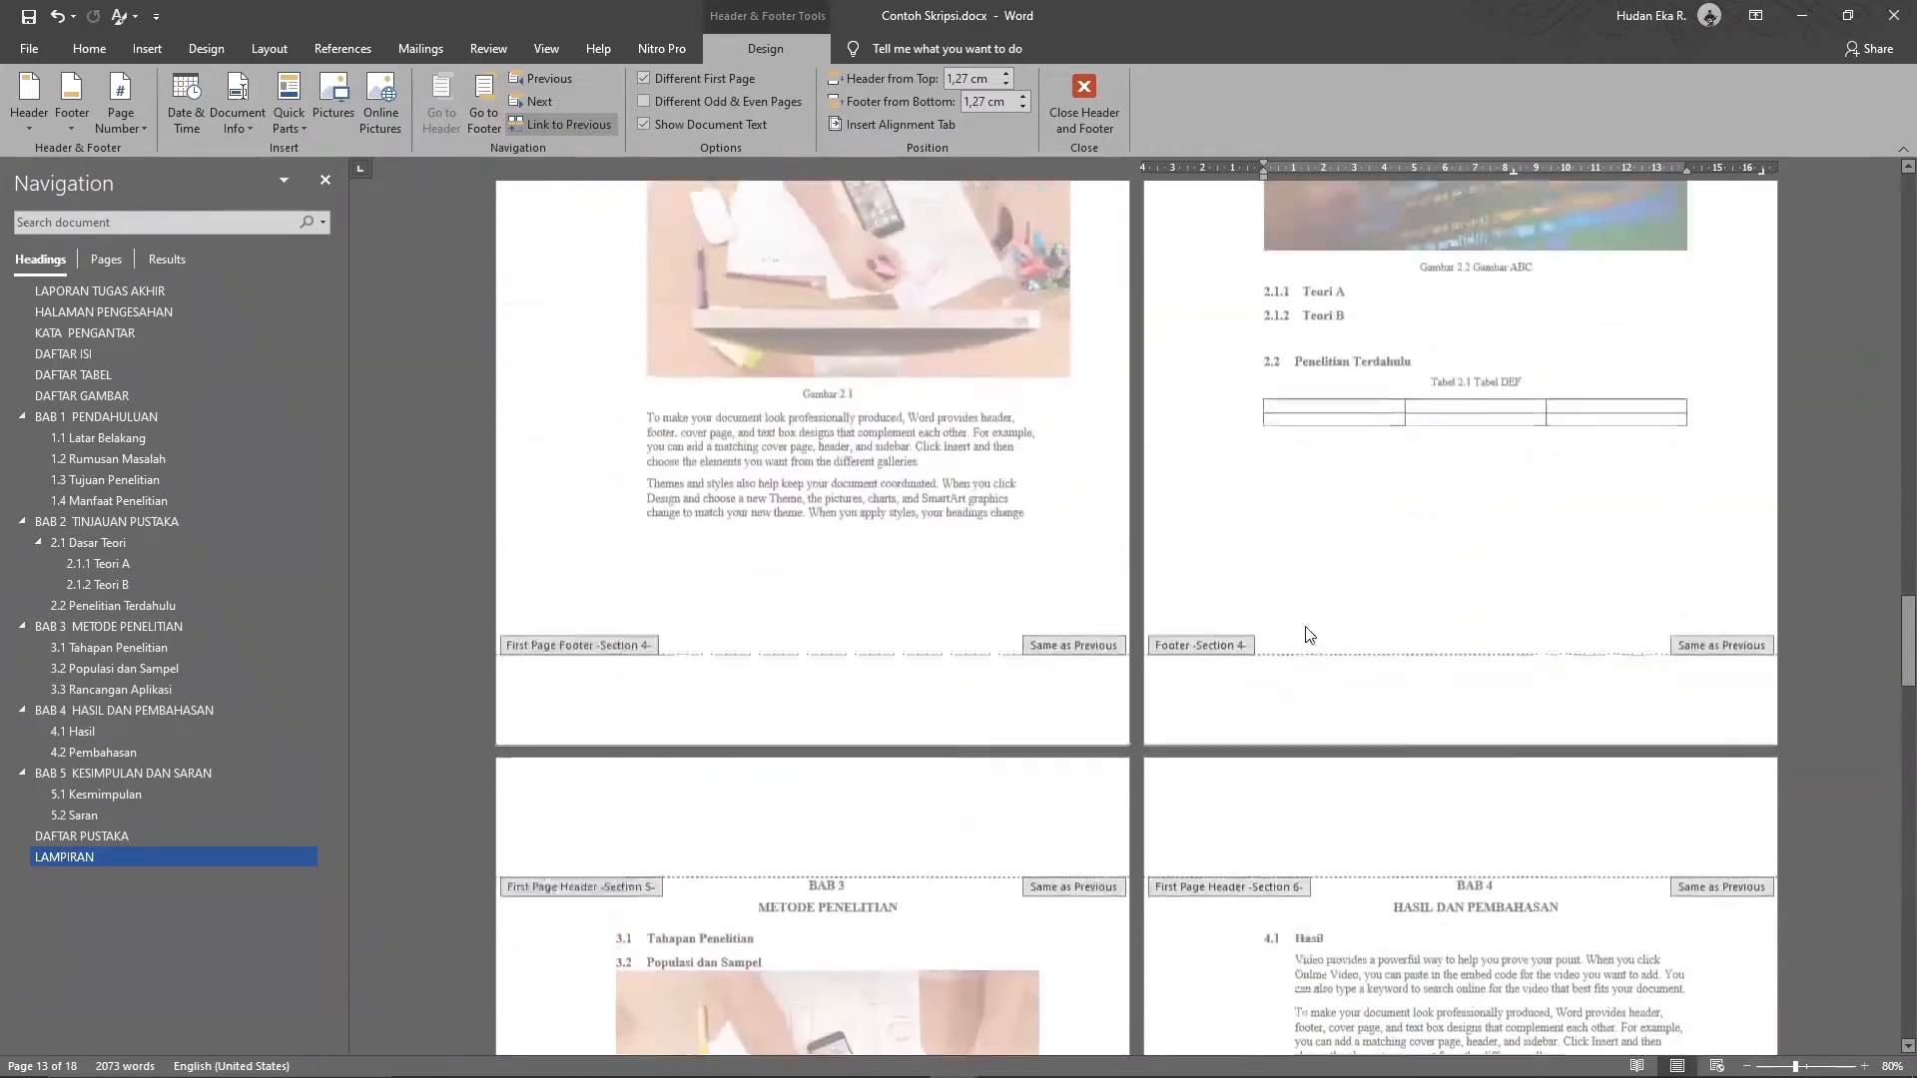
{"action": "scroll", "coordinate": [1307, 629], "scroll_direction": "up", "scroll_amount": 20}
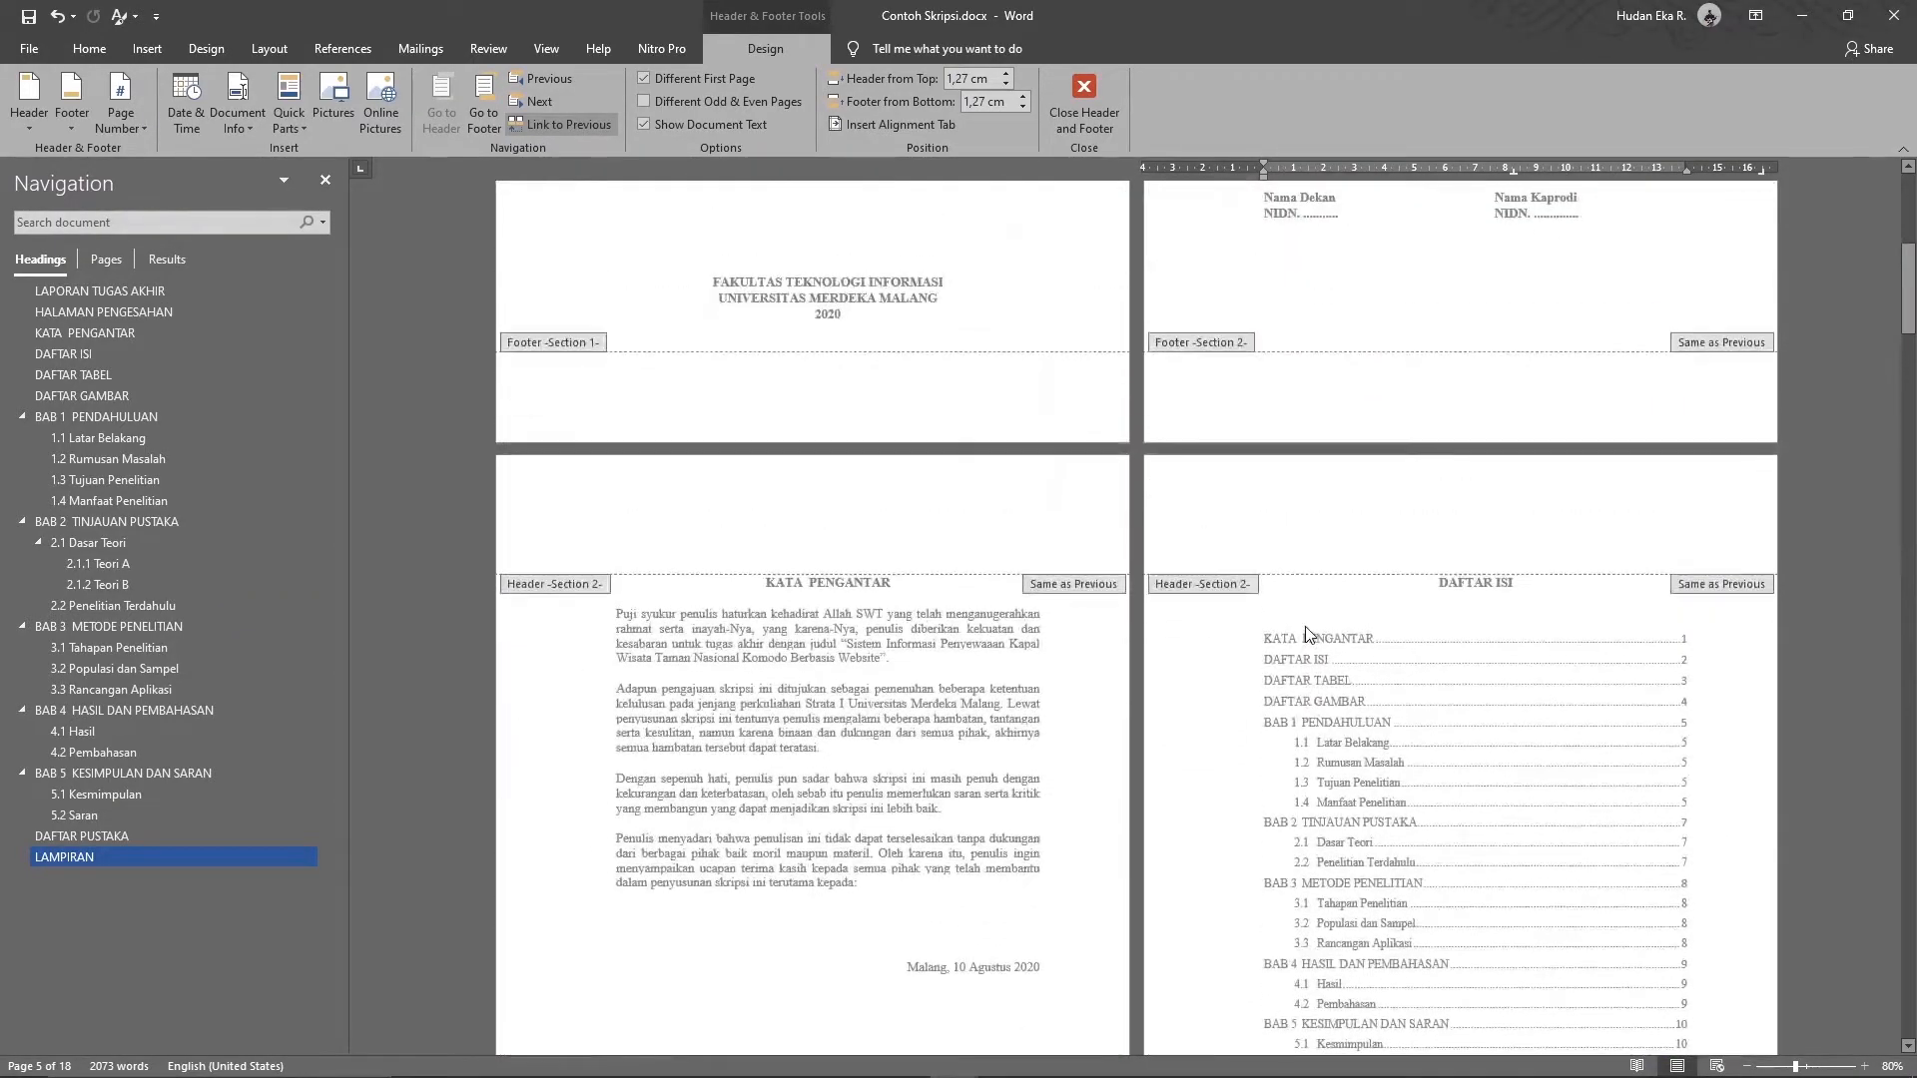
{"action": "scroll", "coordinate": [1310, 635], "scroll_direction": "up", "scroll_amount": 12}
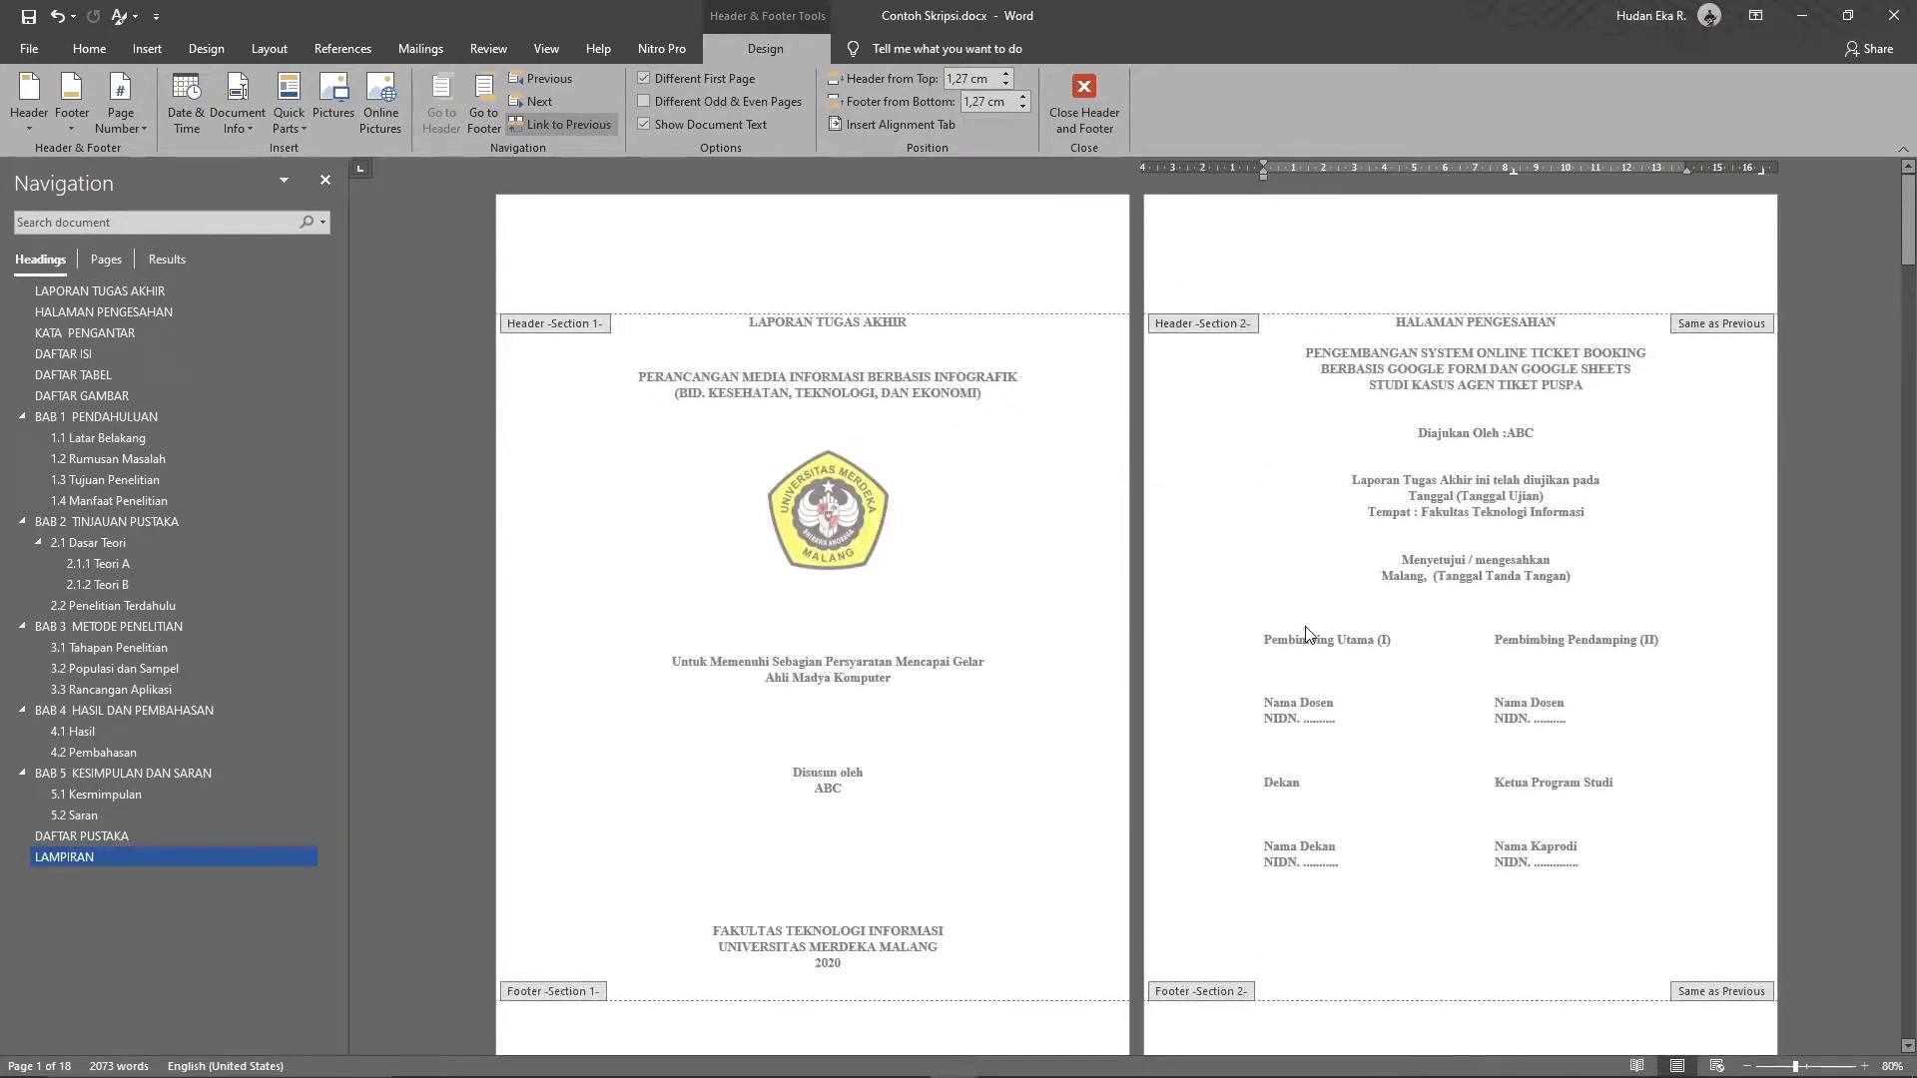
{"action": "scroll", "coordinate": [1310, 635], "scroll_direction": "down", "scroll_amount": 4}
{"action": "double_click", "coordinate": [1035, 492]}
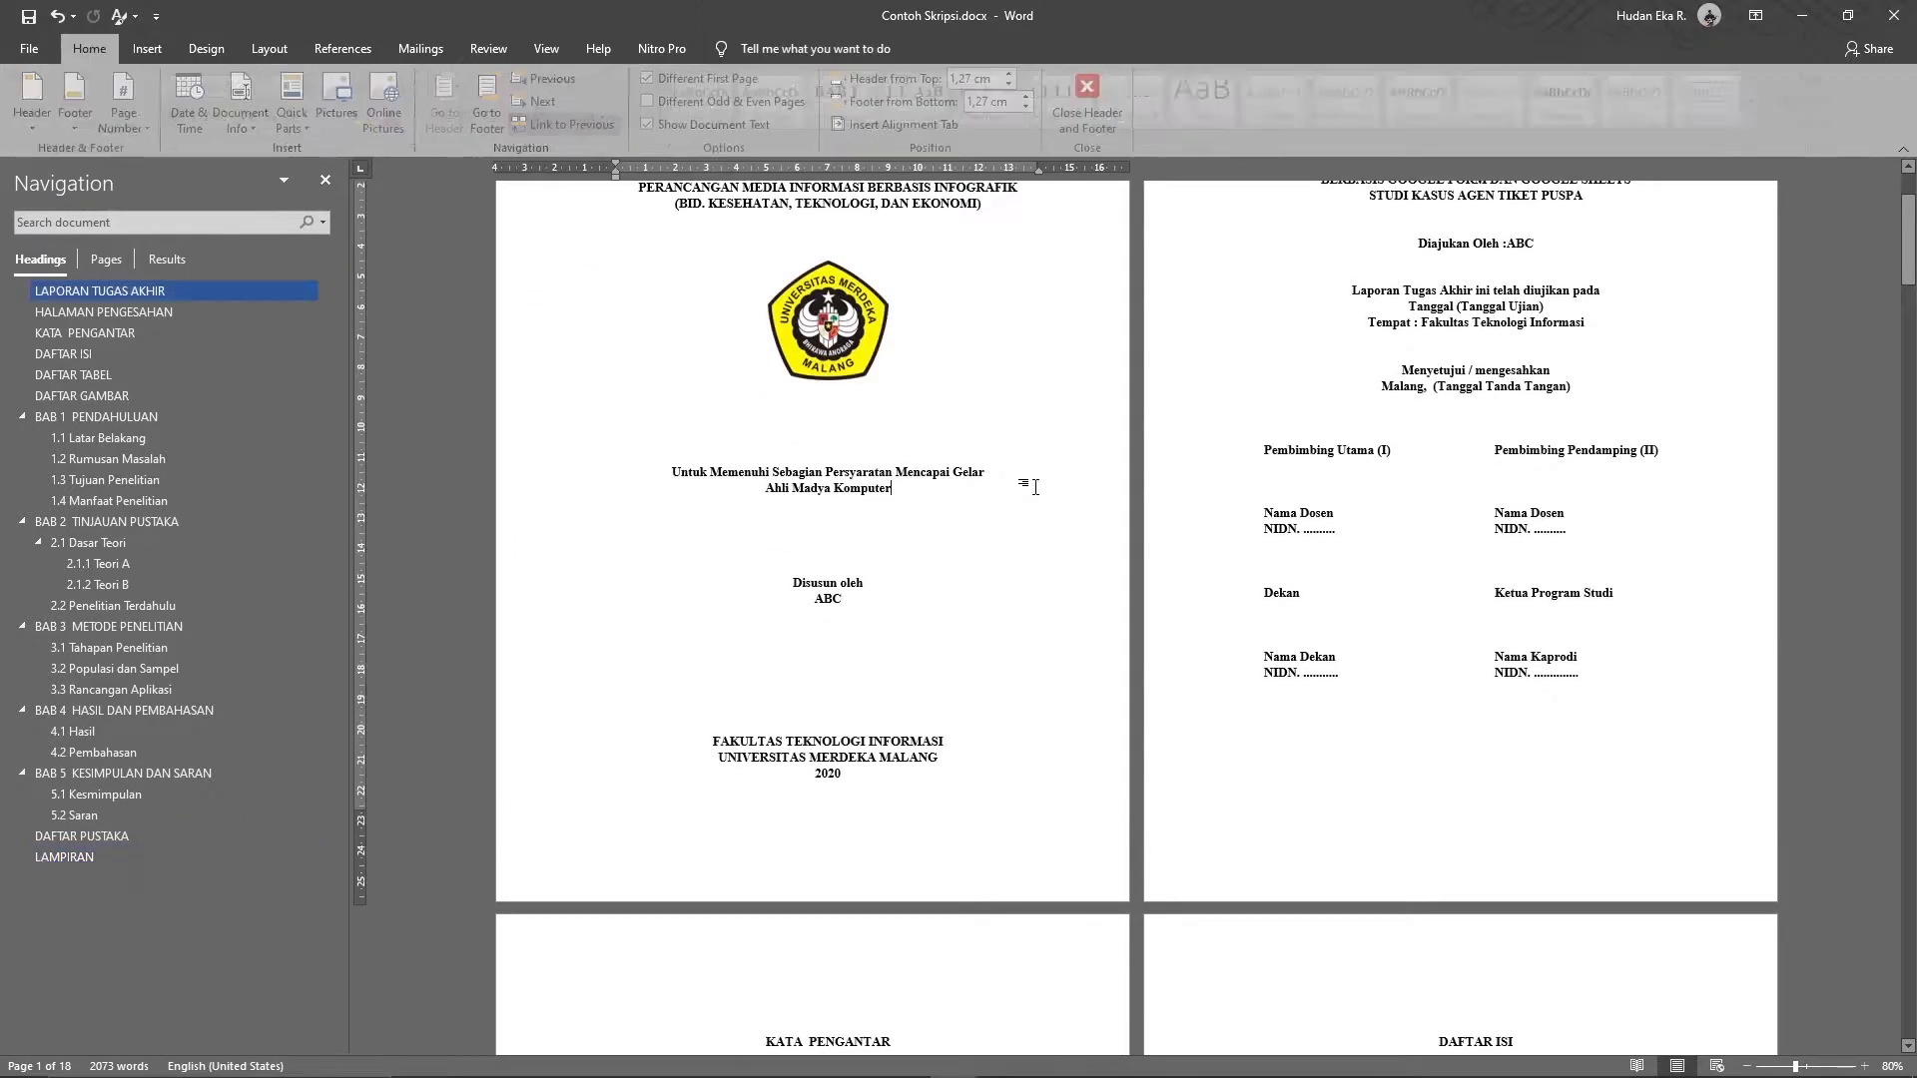
{"action": "double_click", "coordinate": [822, 860]}
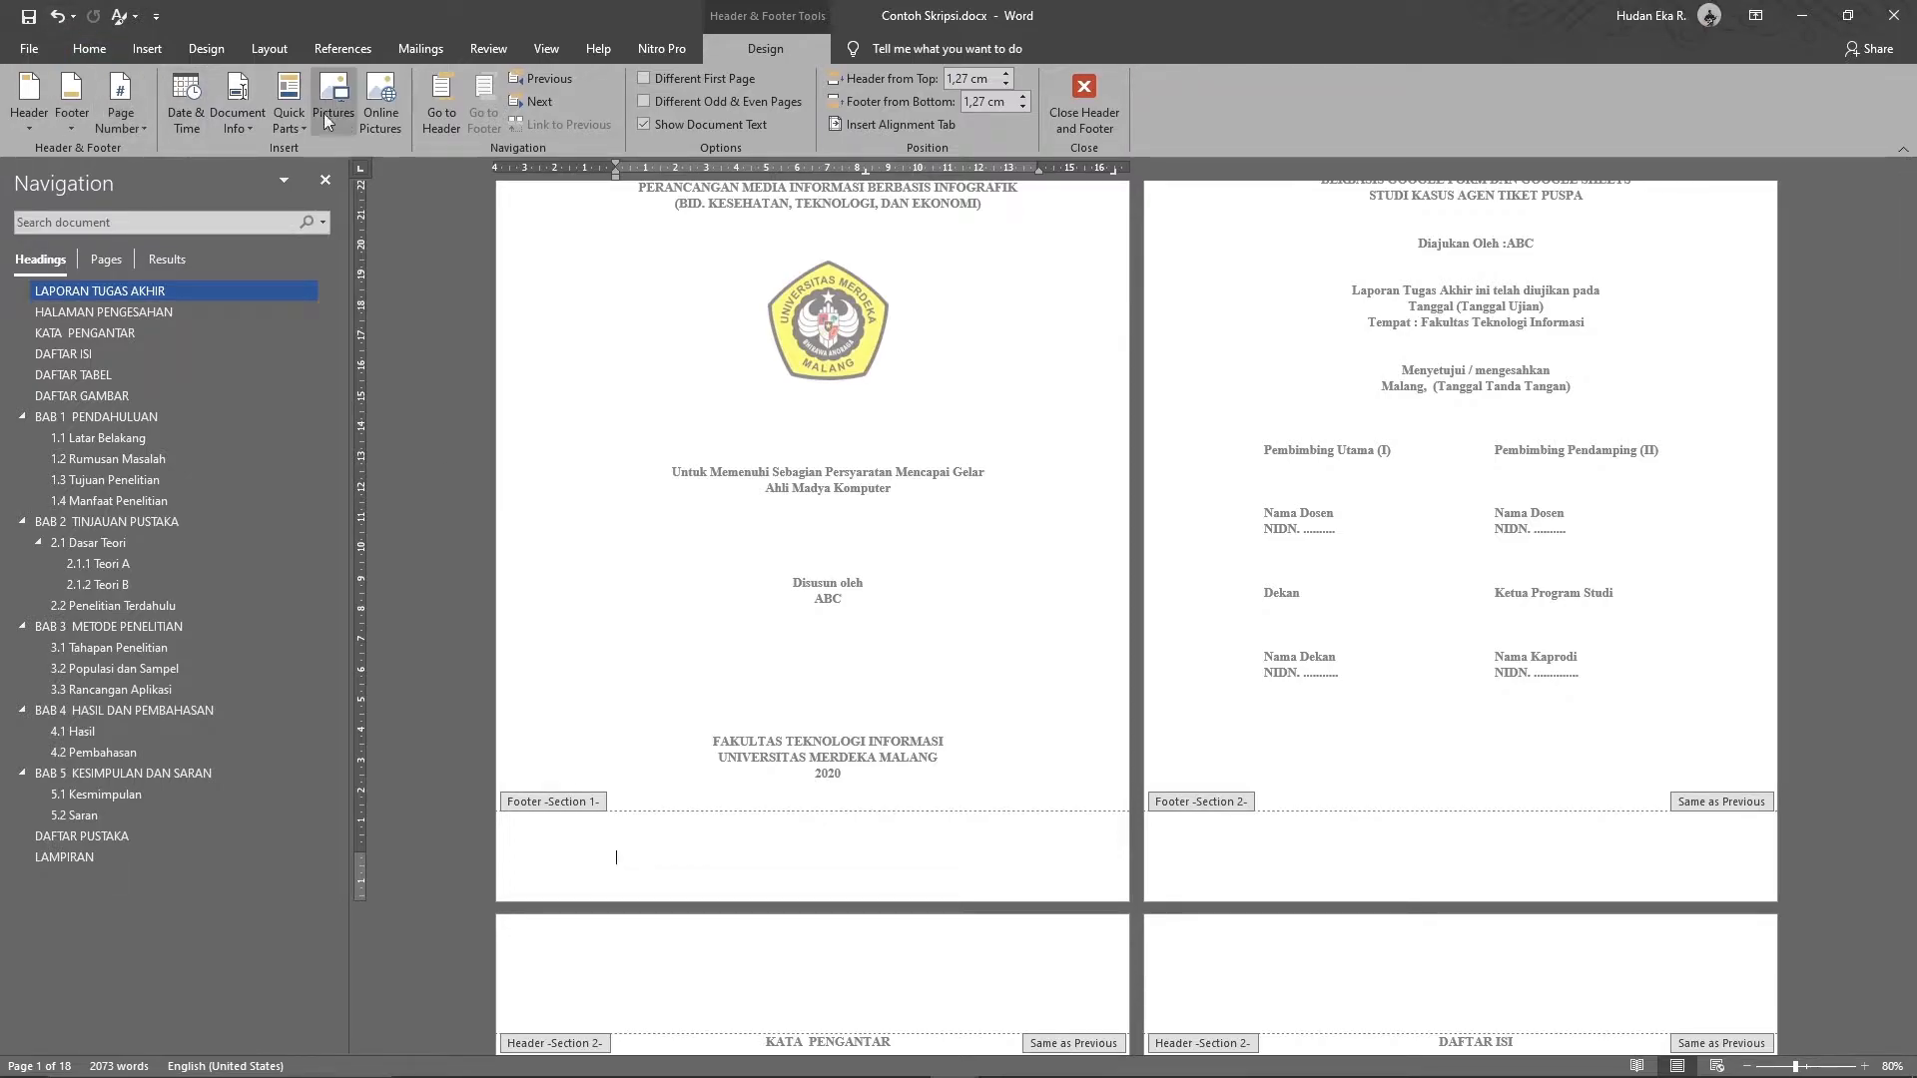
{"action": "left_click", "coordinate": [148, 52]}
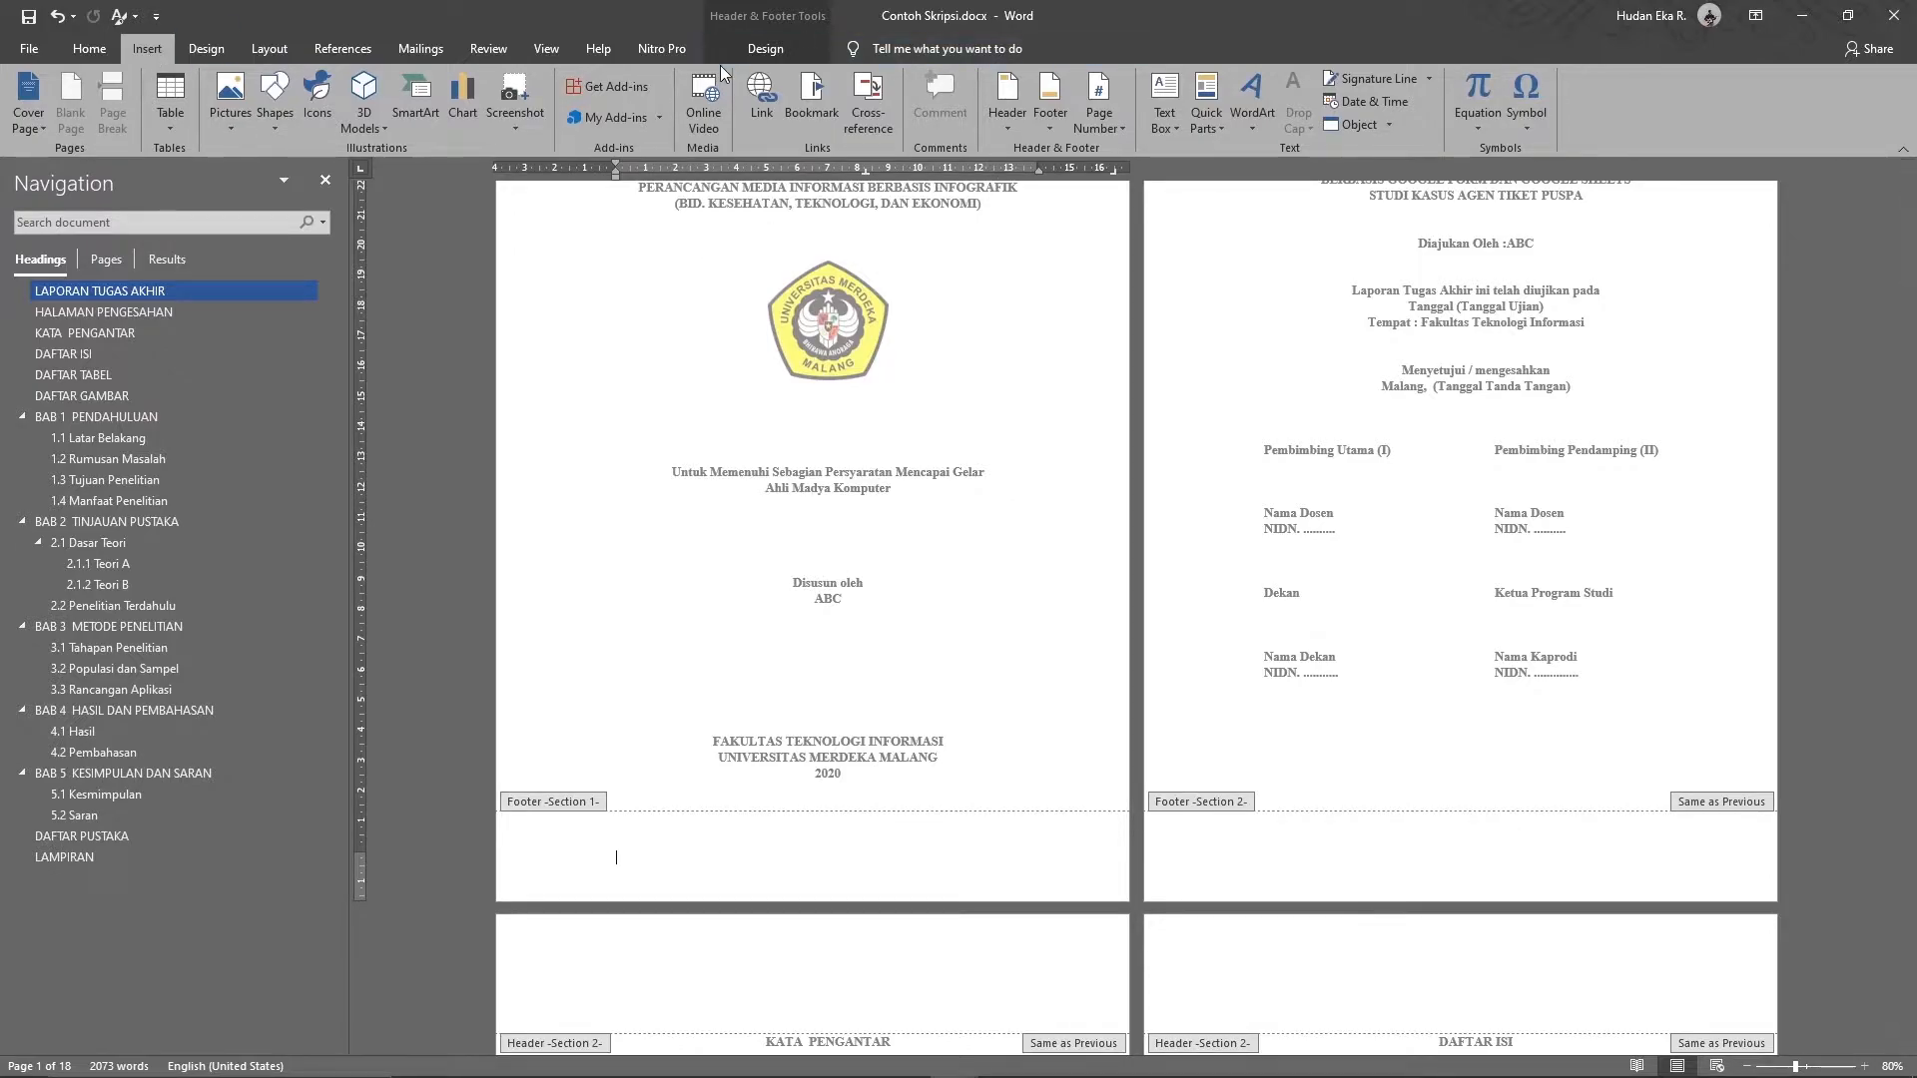
{"action": "left_click", "coordinate": [795, 48]}
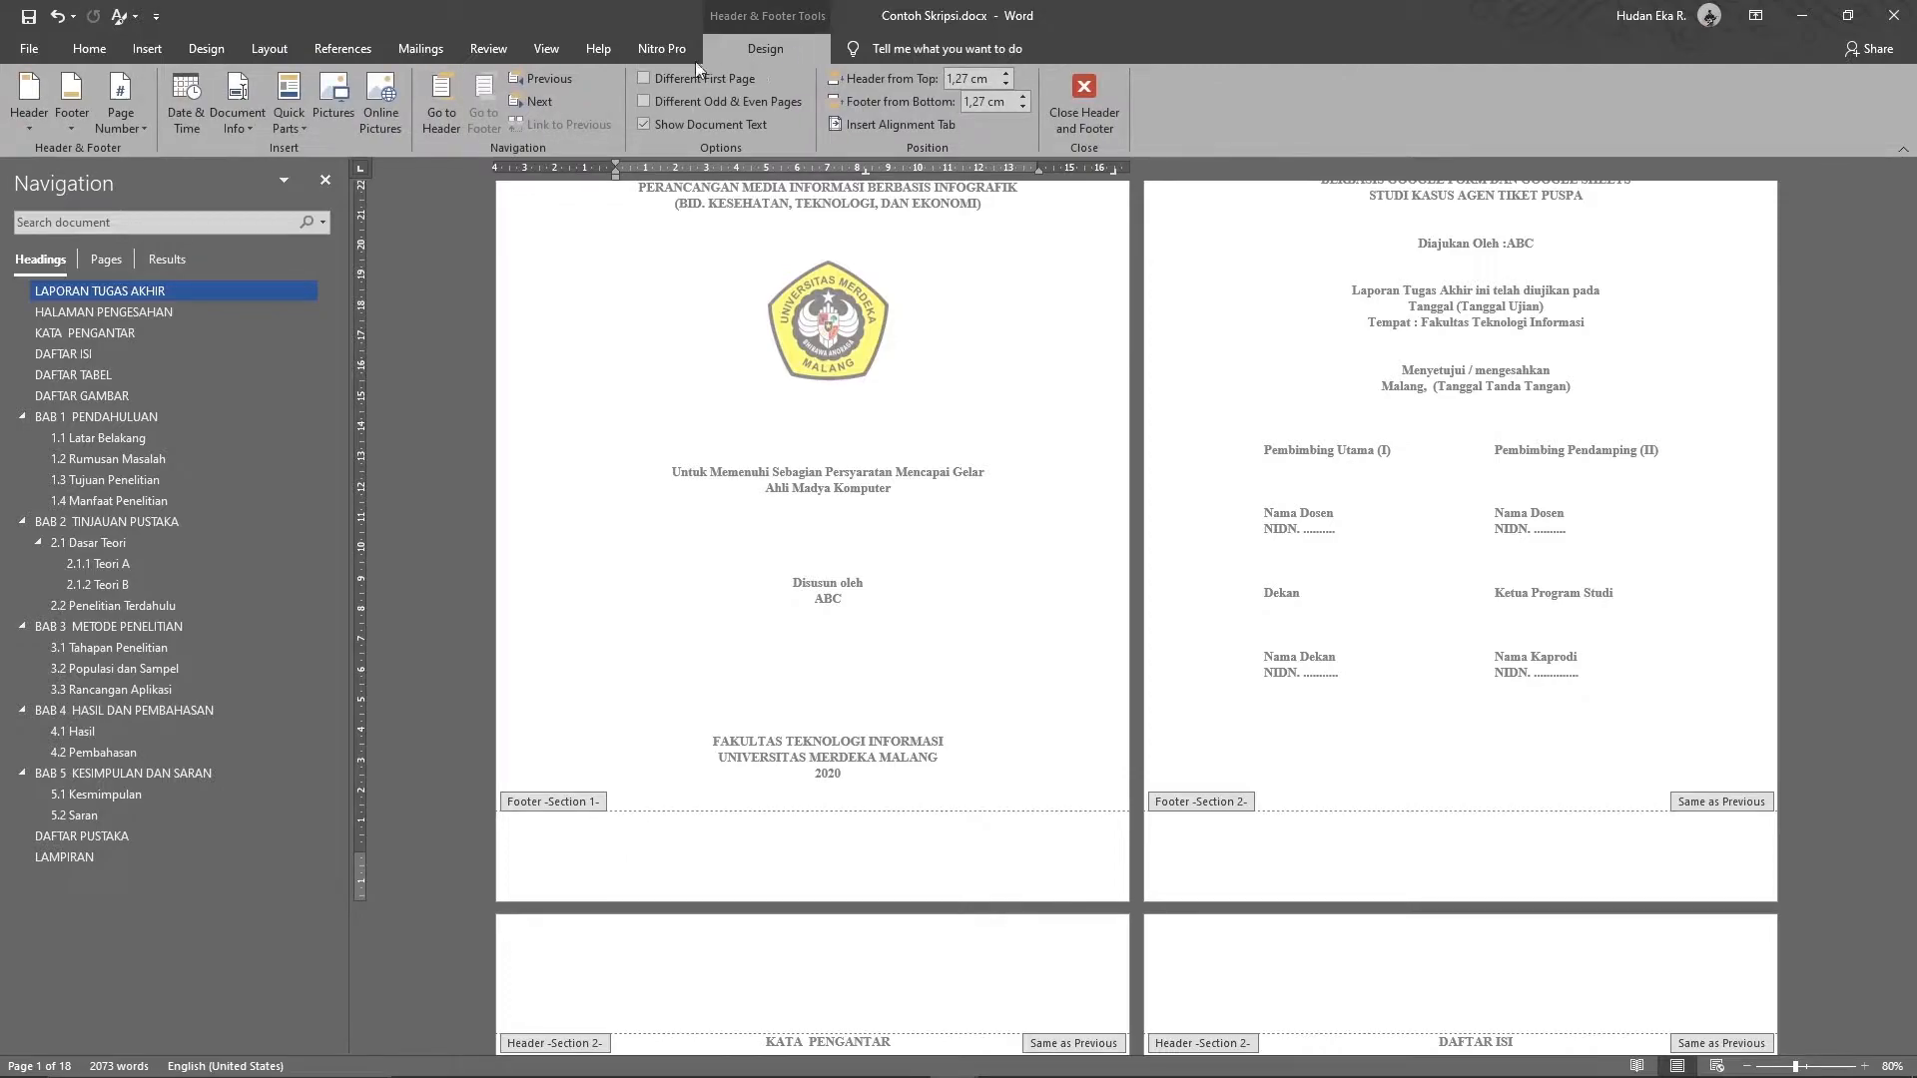
{"action": "double_click", "coordinate": [603, 647]}
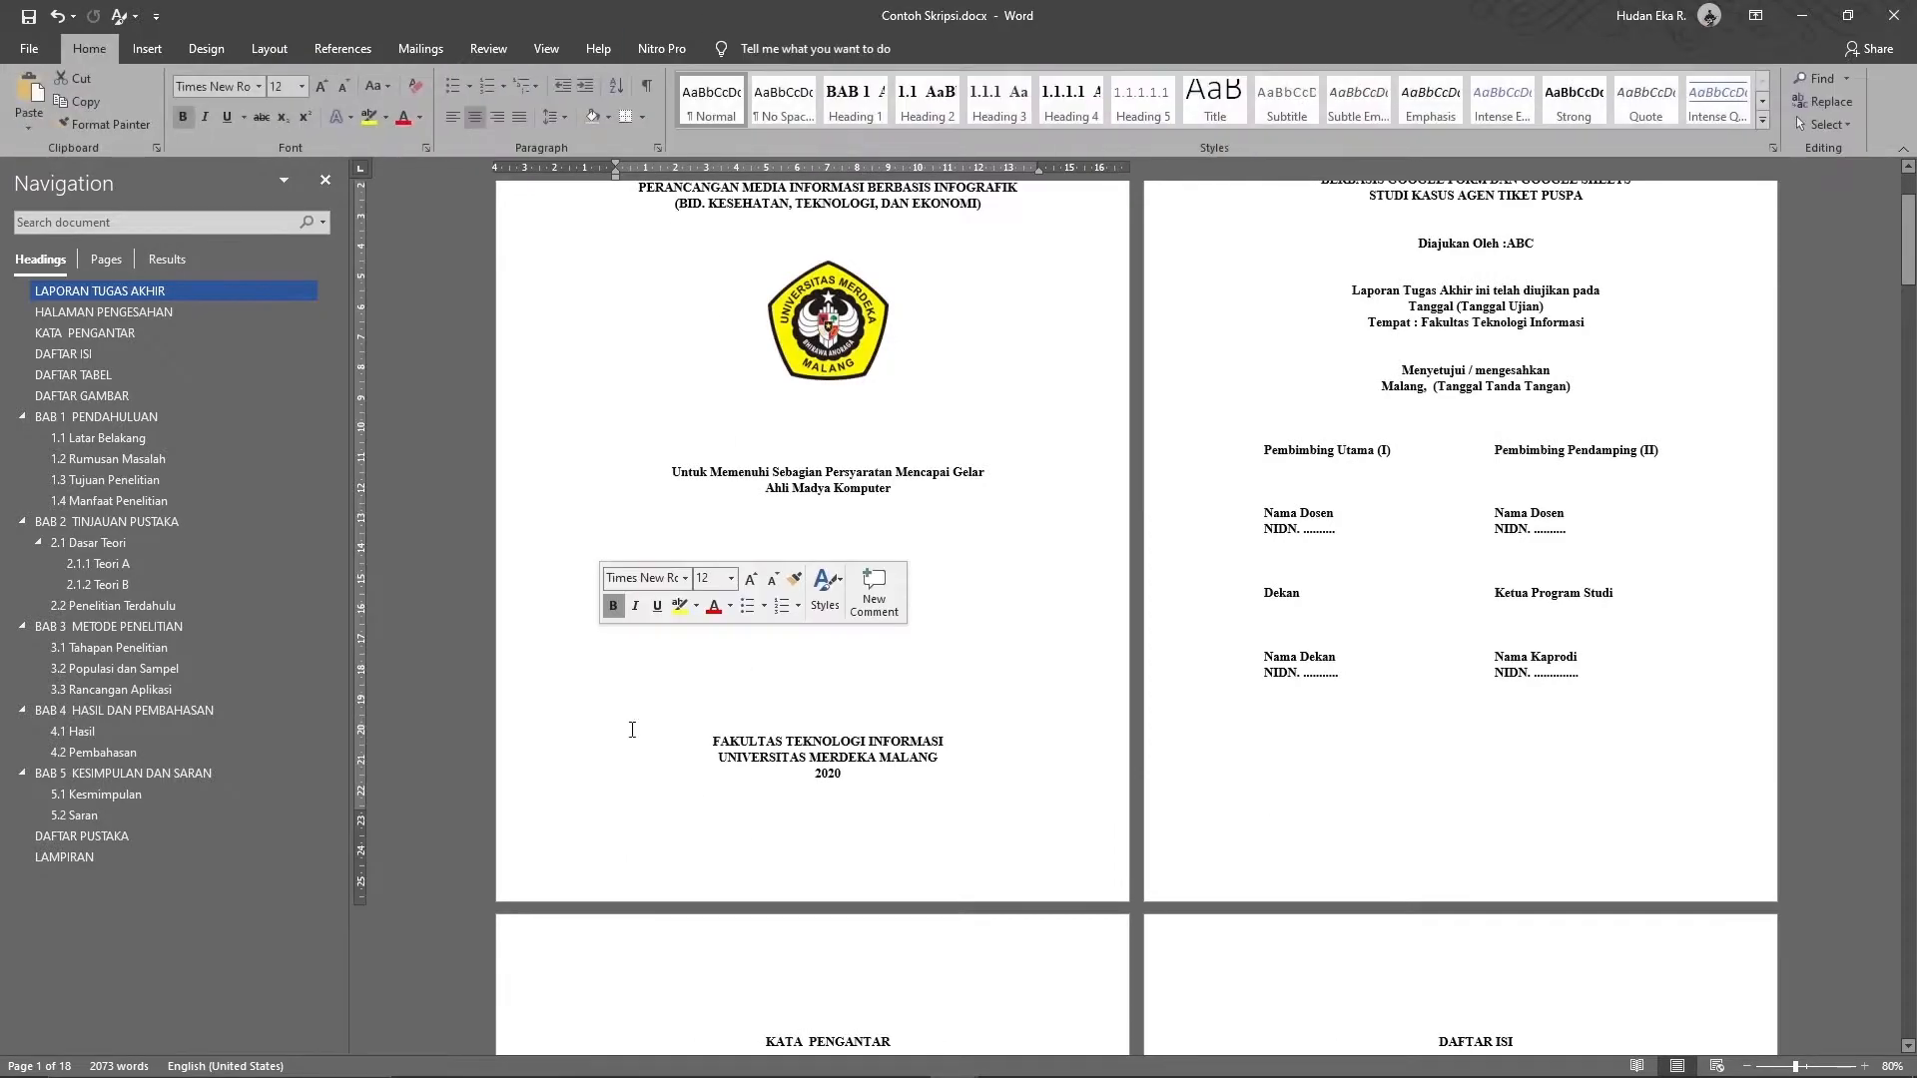
- Insert a centred Plain Number 2 page number at the bottom of the page in the cover page's Section 1 footer
{"action": "double_click", "coordinate": [701, 859]}
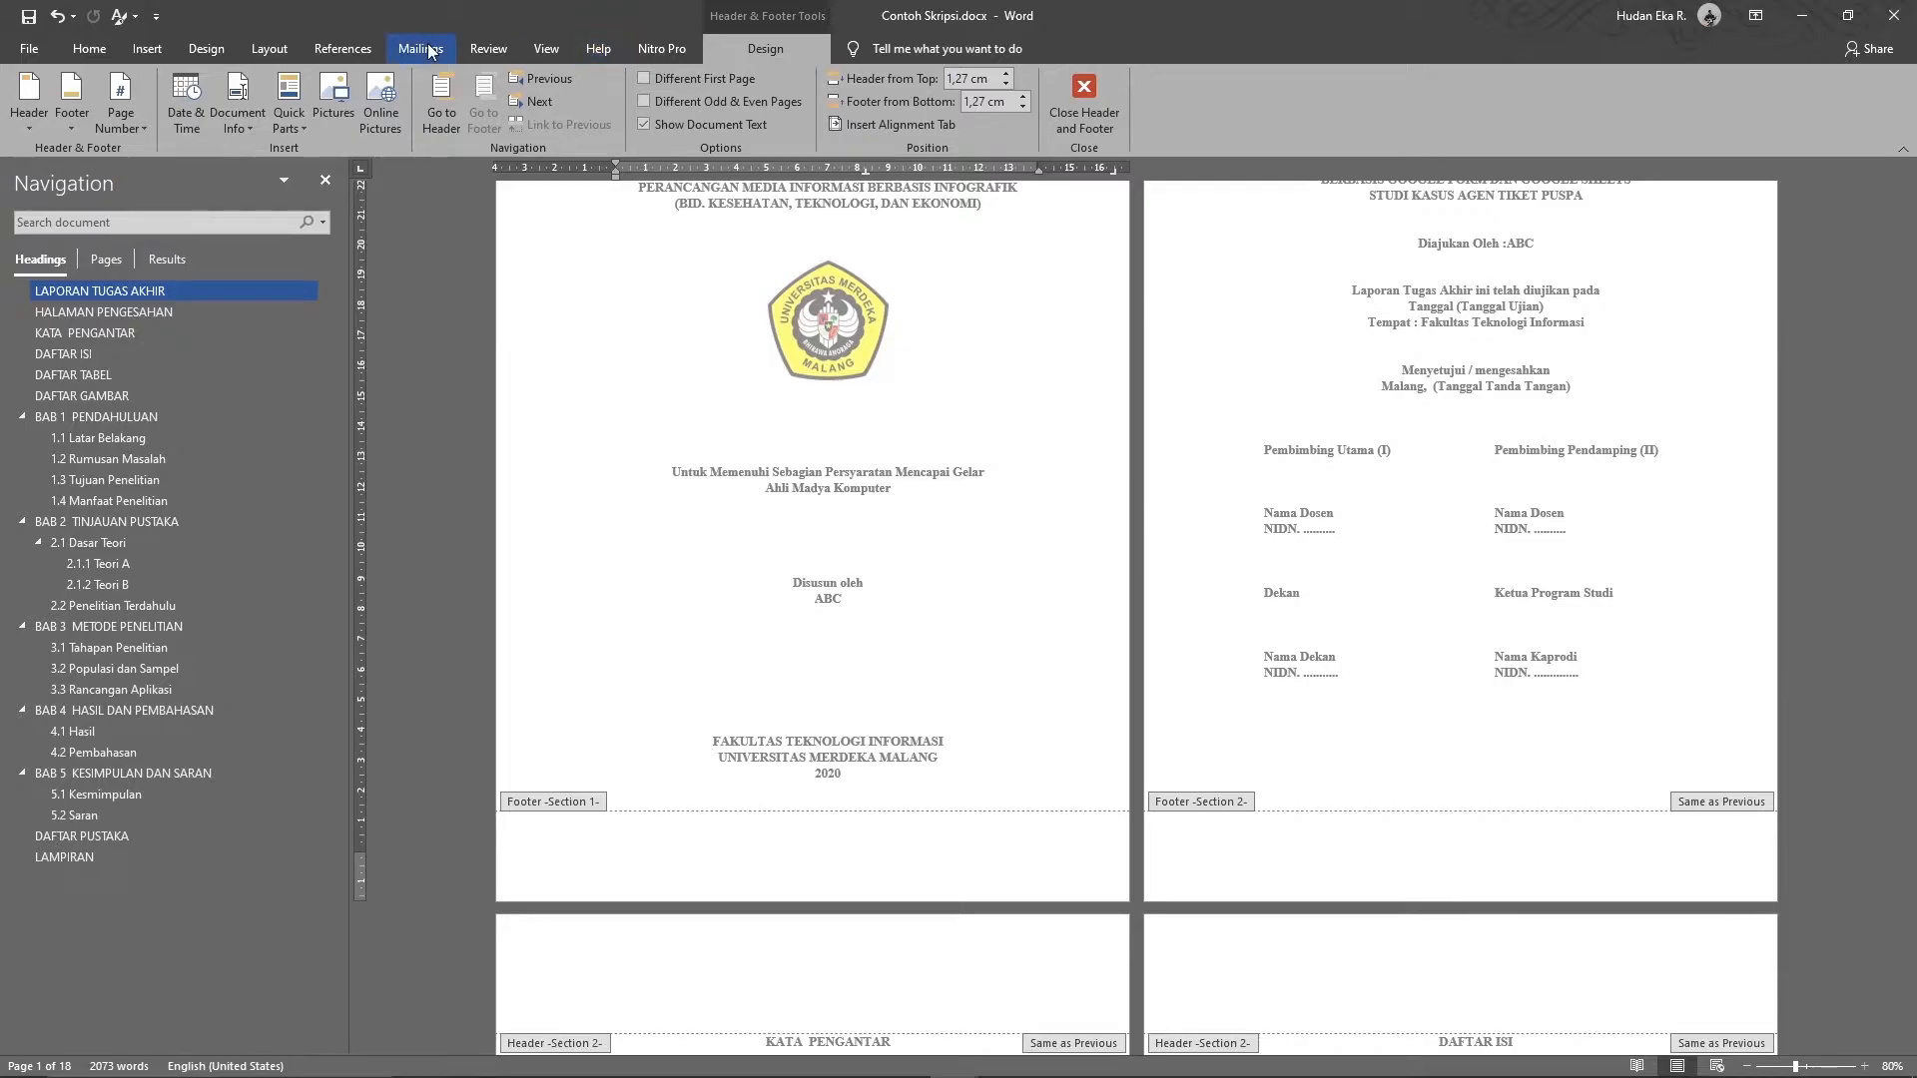
{"action": "left_click", "coordinate": [147, 48]}
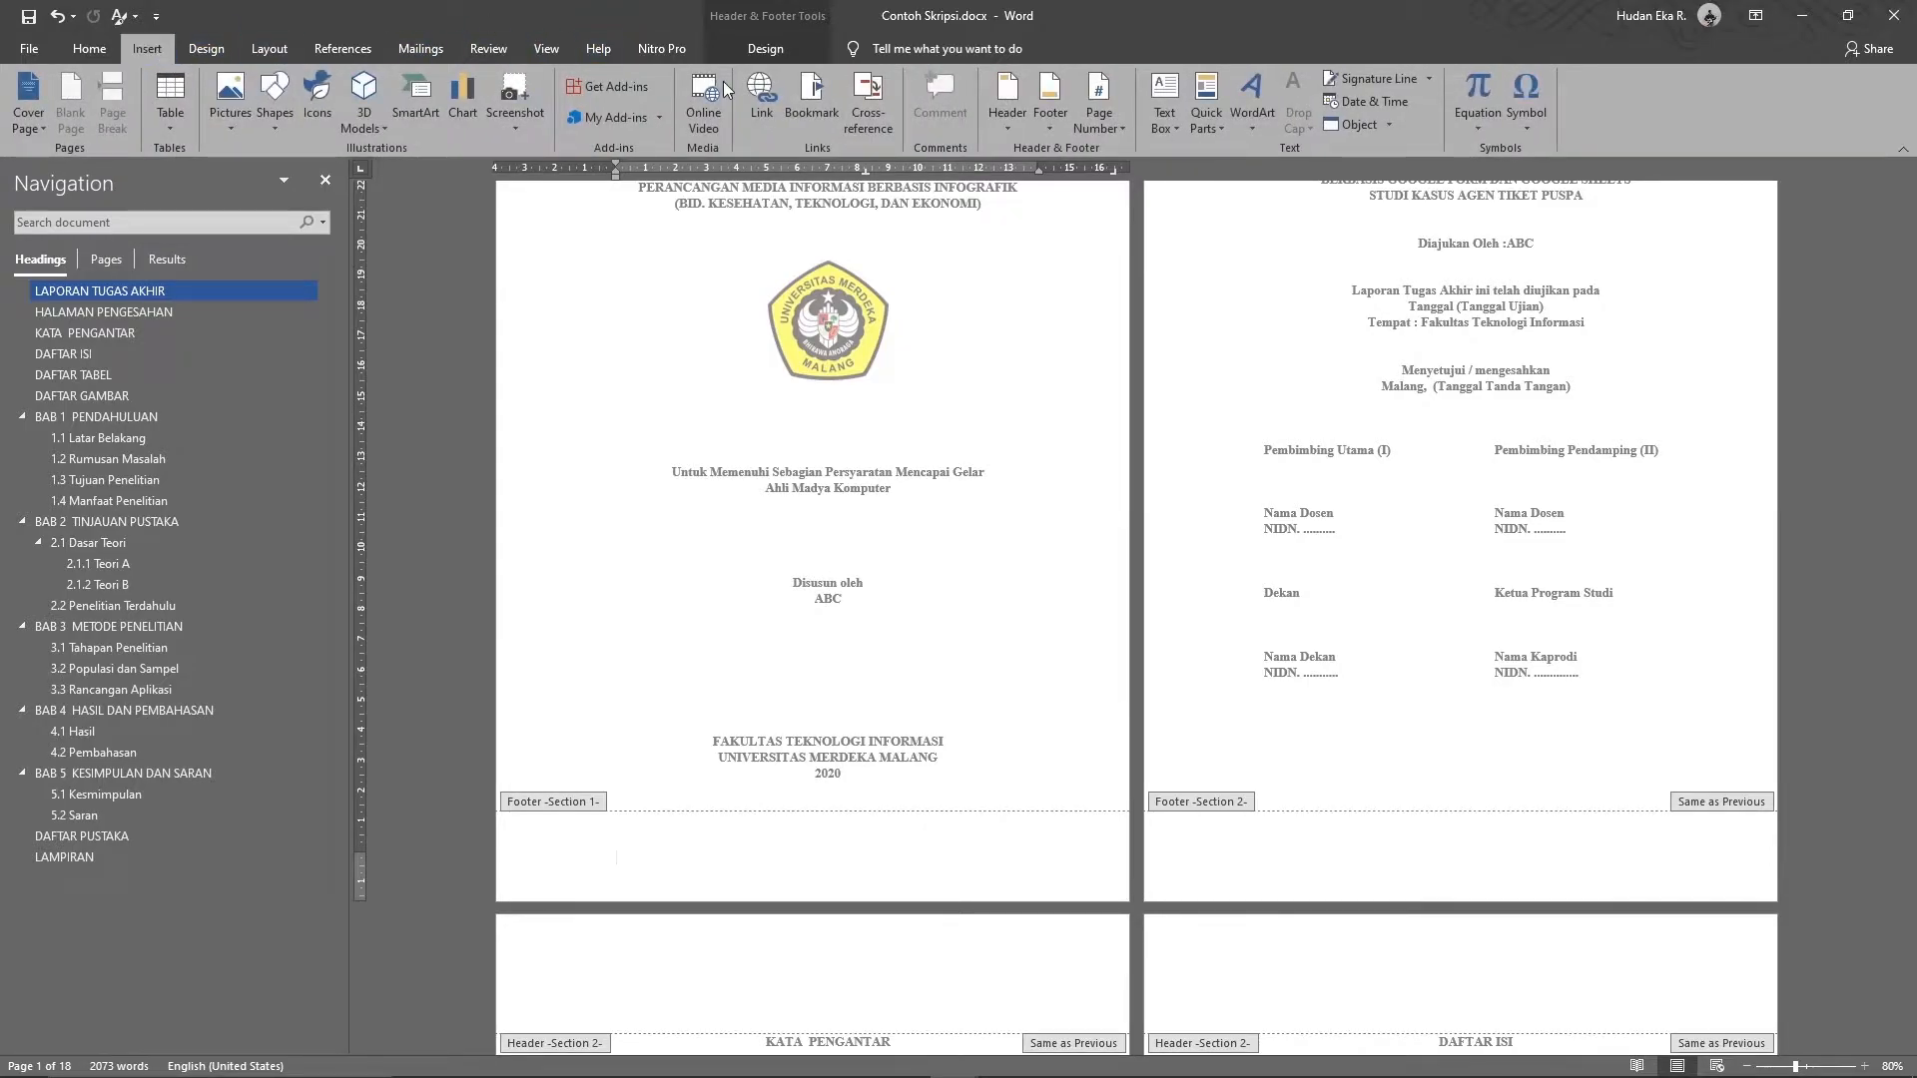
{"action": "left_click", "coordinate": [1119, 129]}
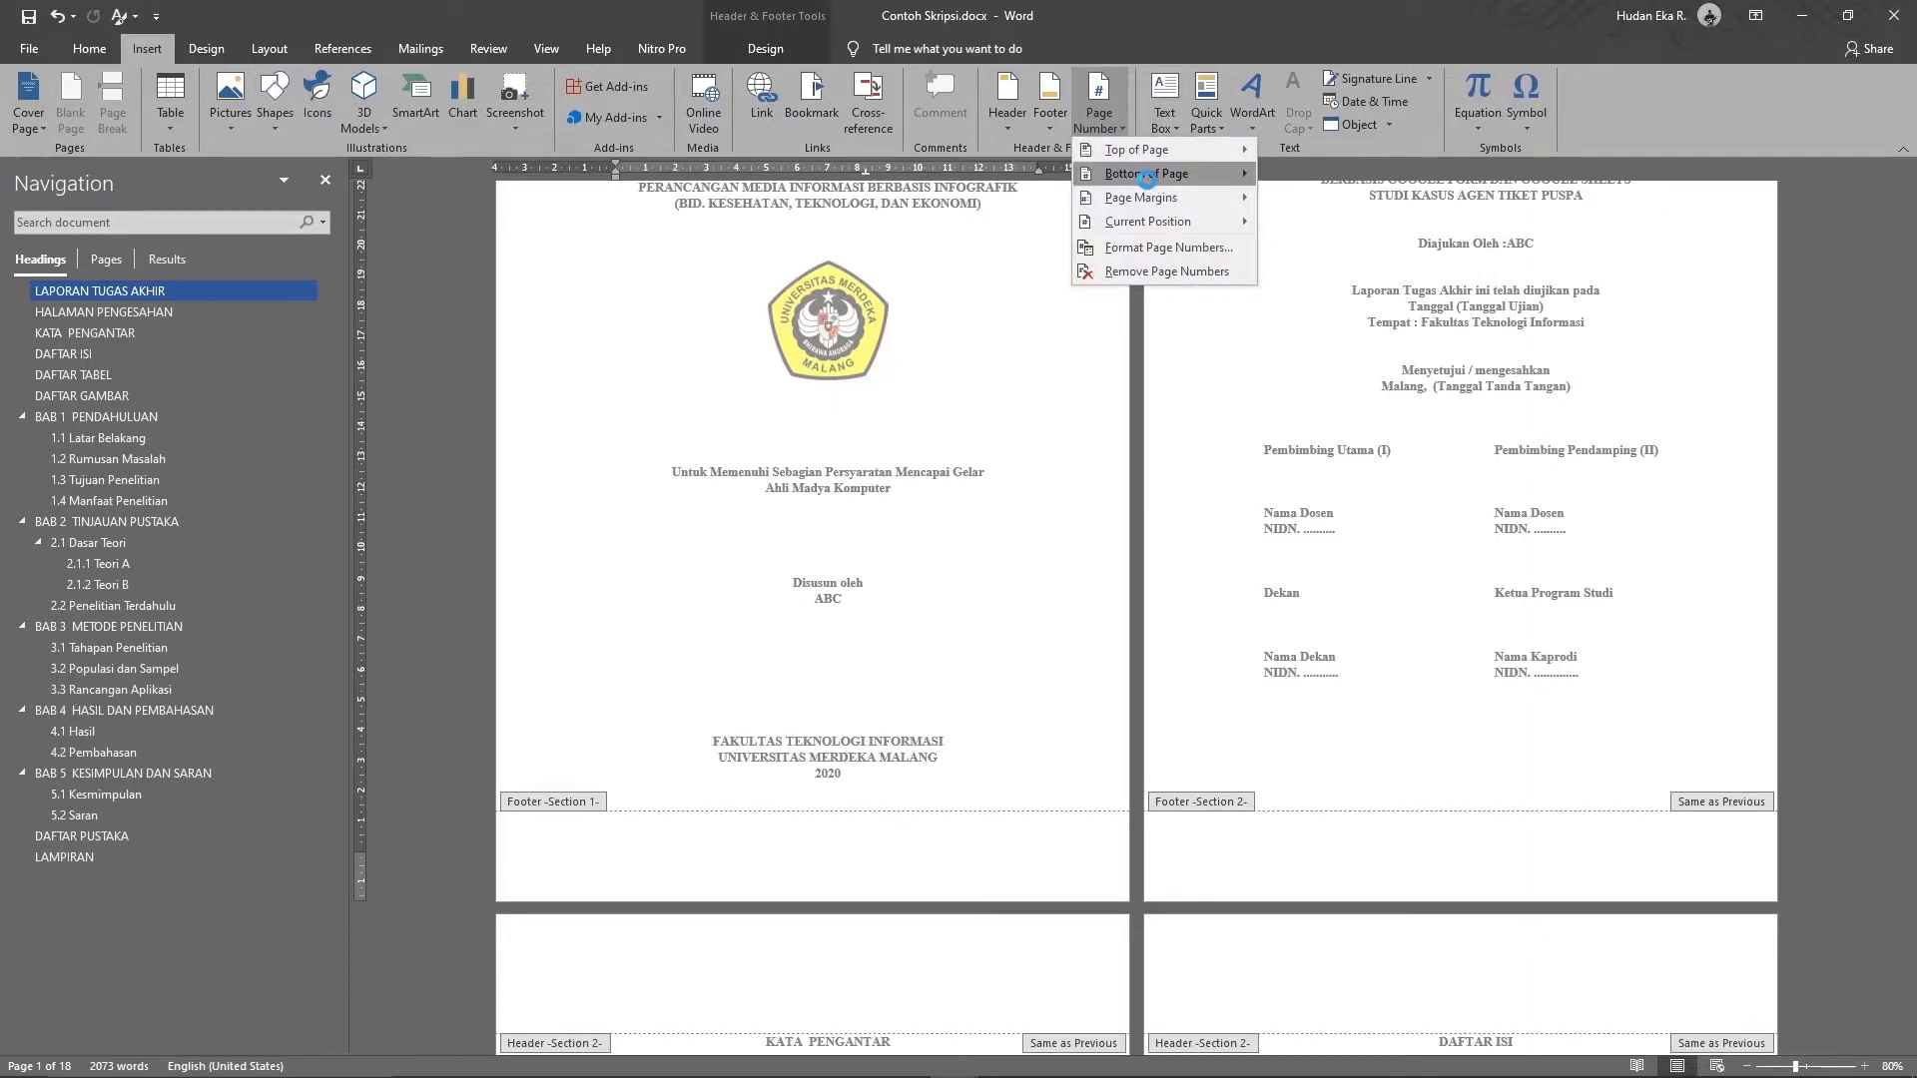
{"action": "left_click", "coordinate": [1146, 175]}
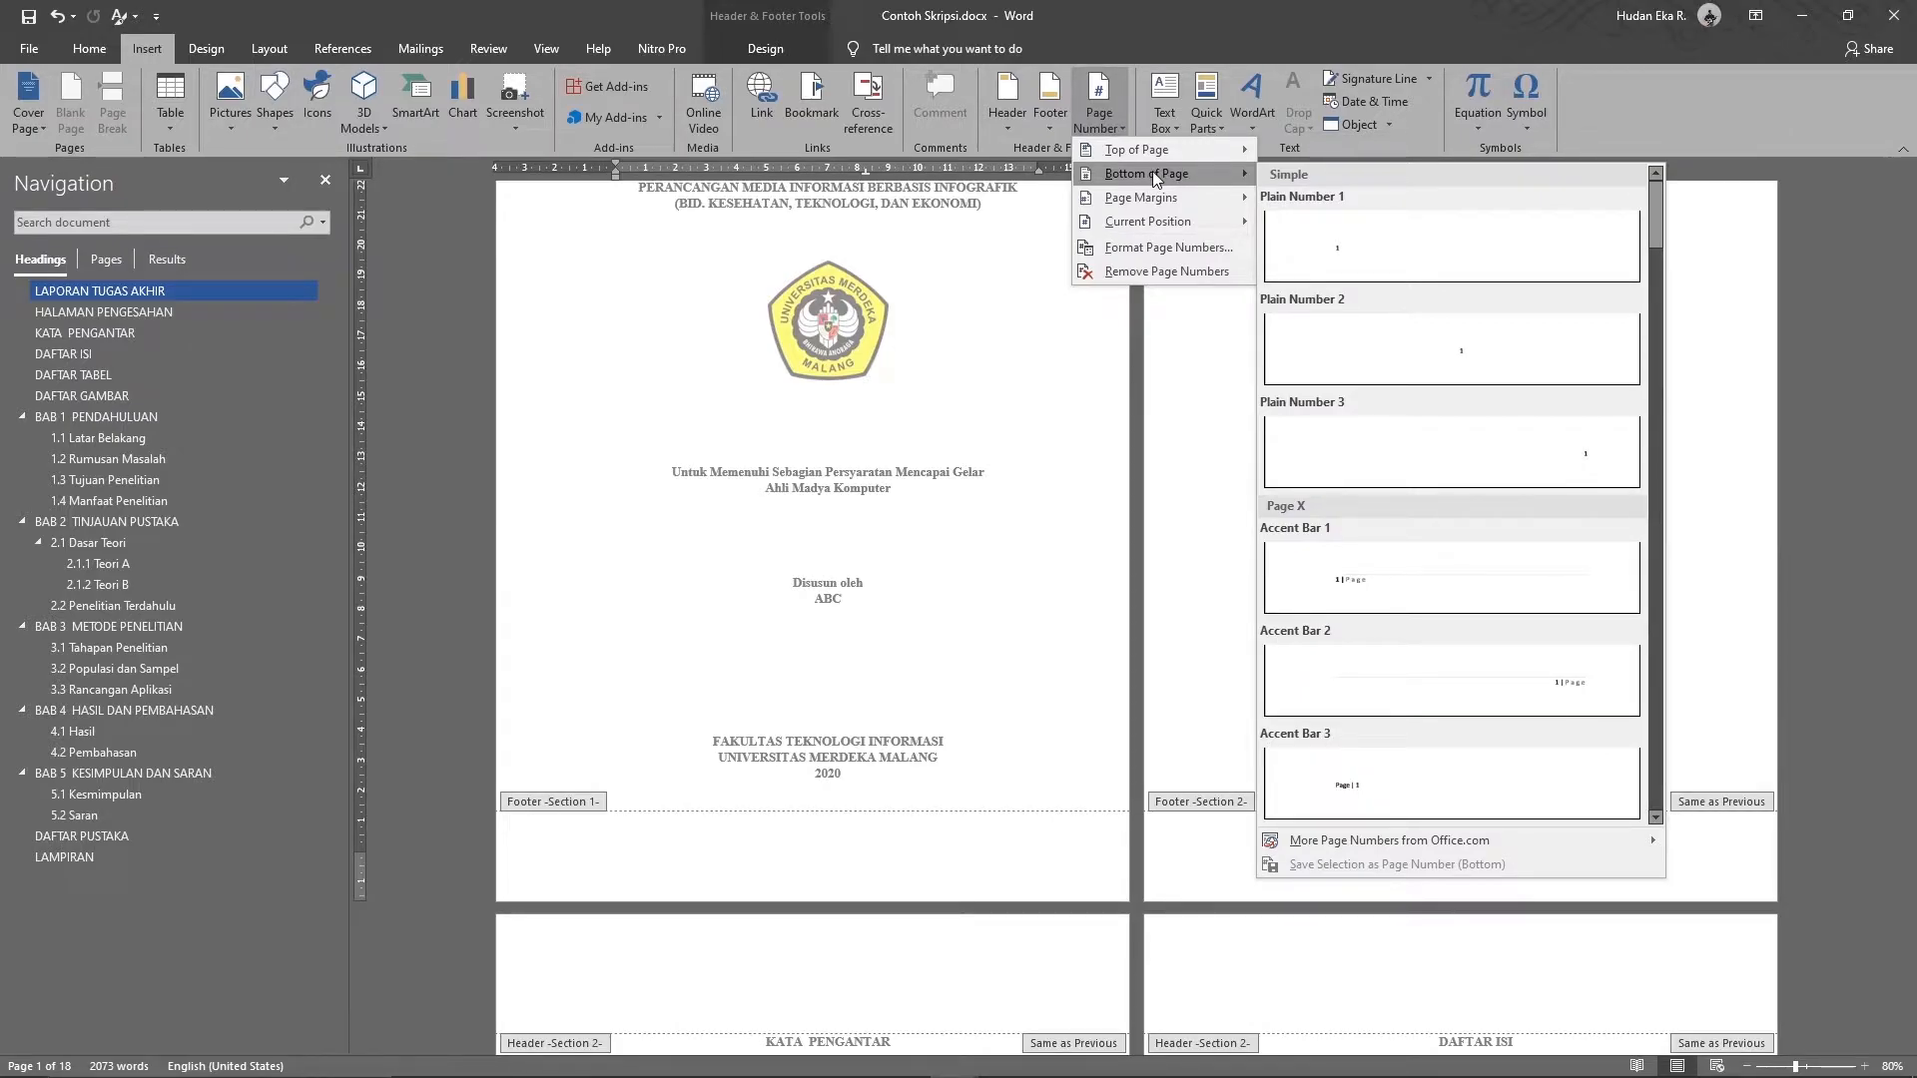
{"action": "left_click", "coordinate": [1463, 366]}
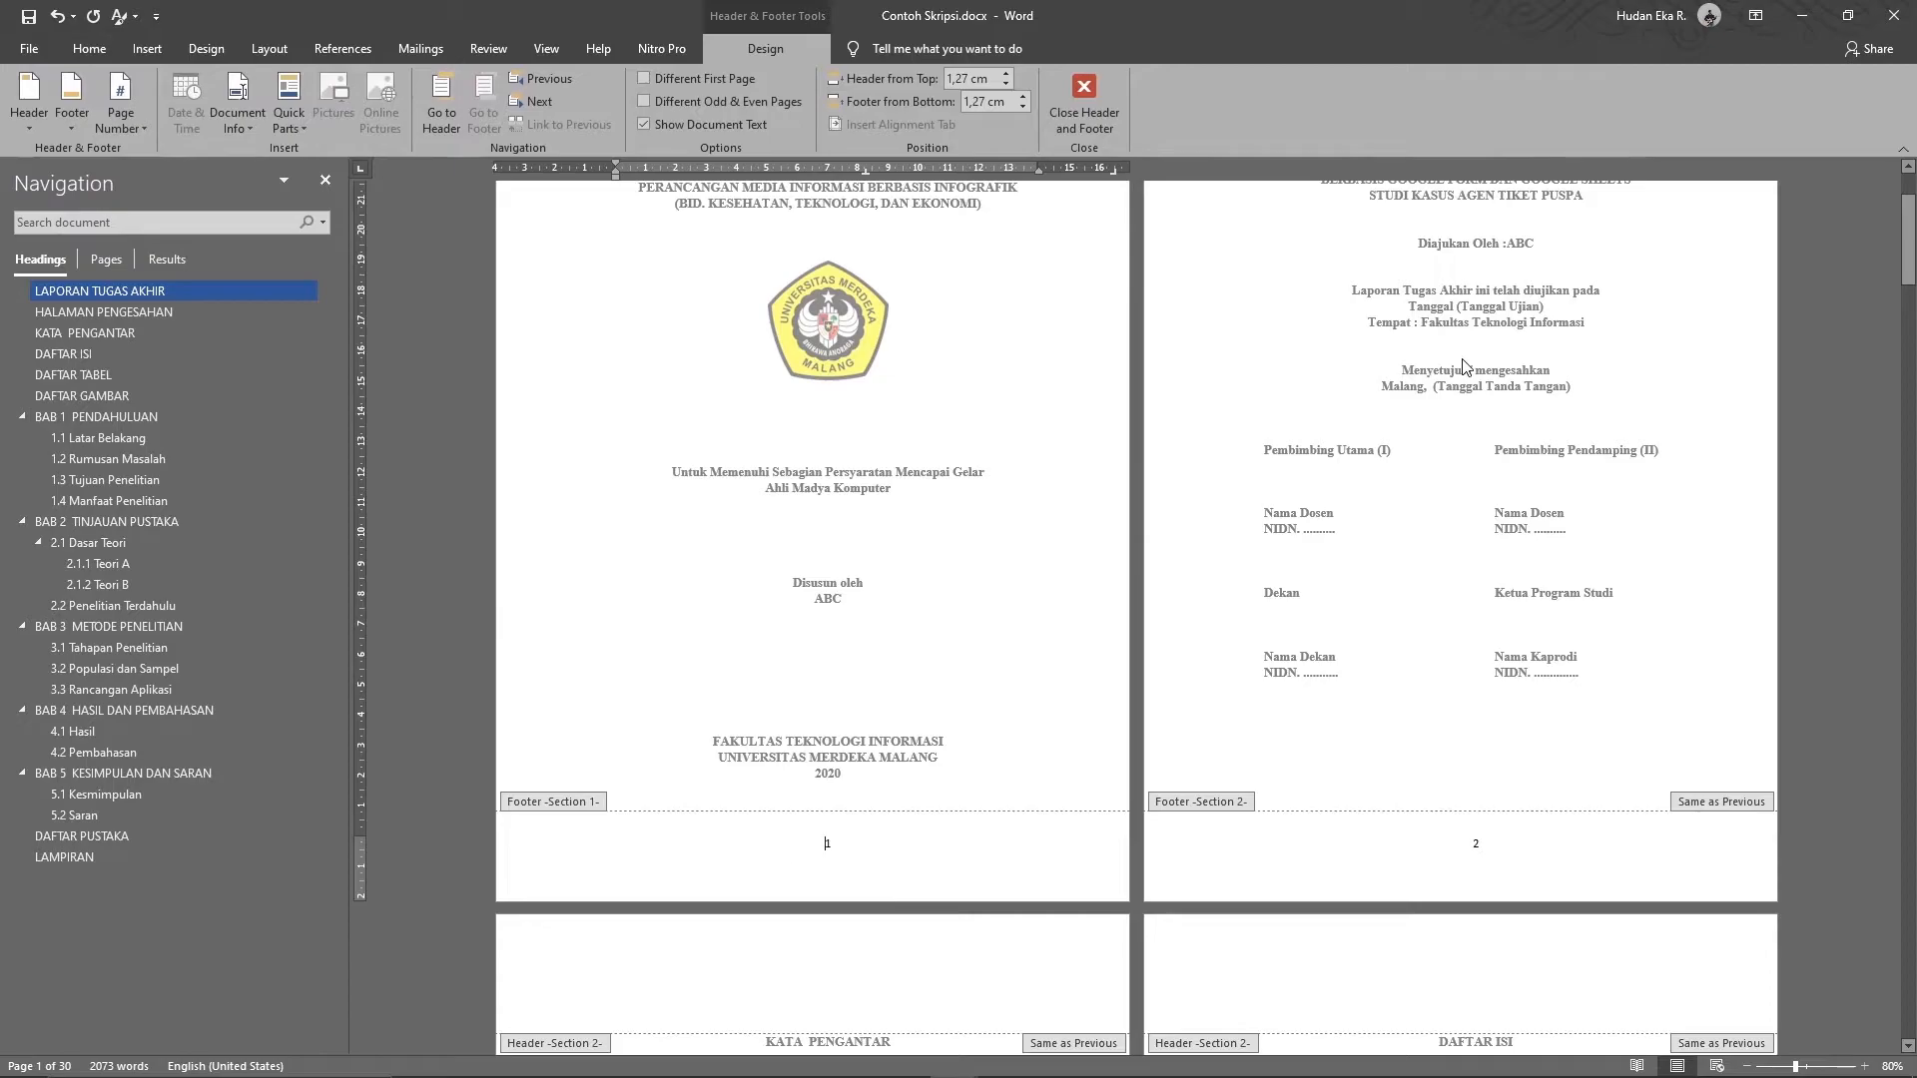
- Examine the footer page numbers from the cover page through the first pages of BAB 1
{"action": "scroll", "coordinate": [1452, 519], "scroll_direction": "down", "scroll_amount": 10}
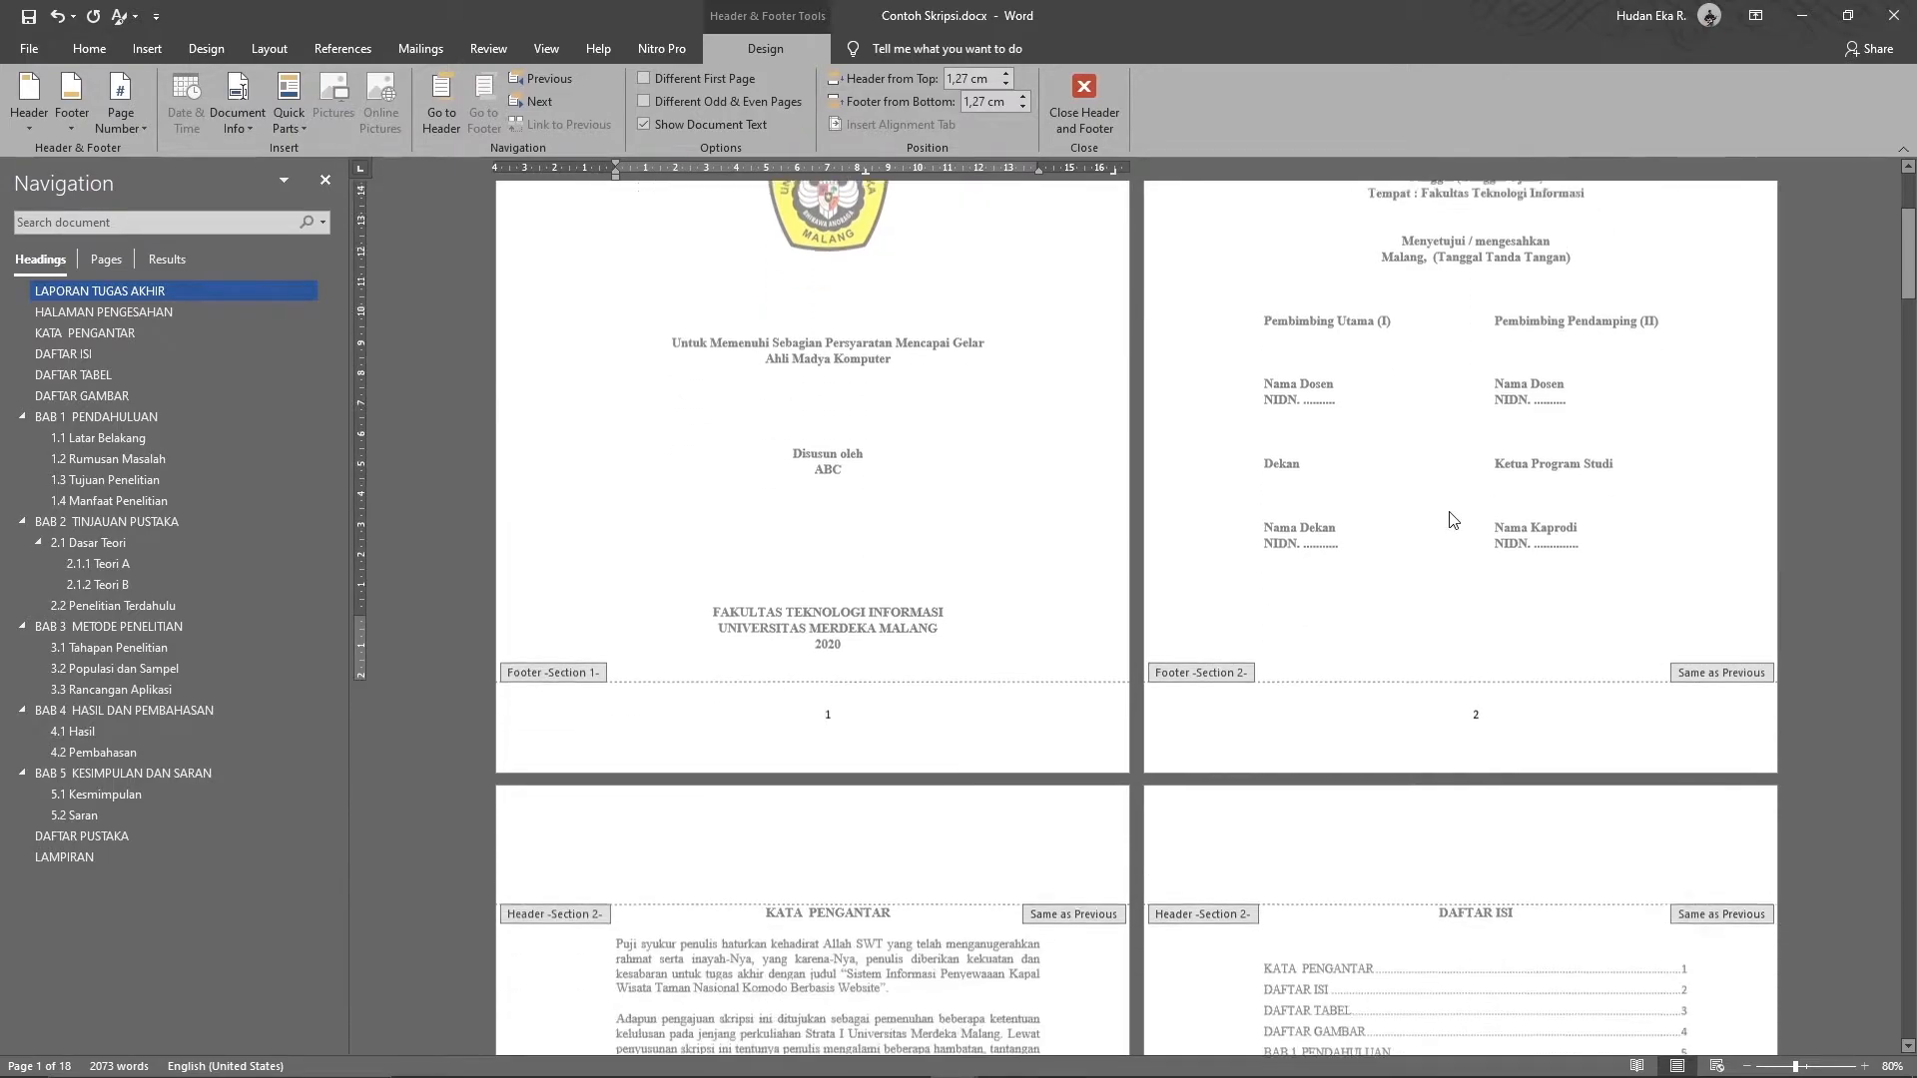
{"action": "scroll", "coordinate": [1452, 519], "scroll_direction": "down", "scroll_amount": 12}
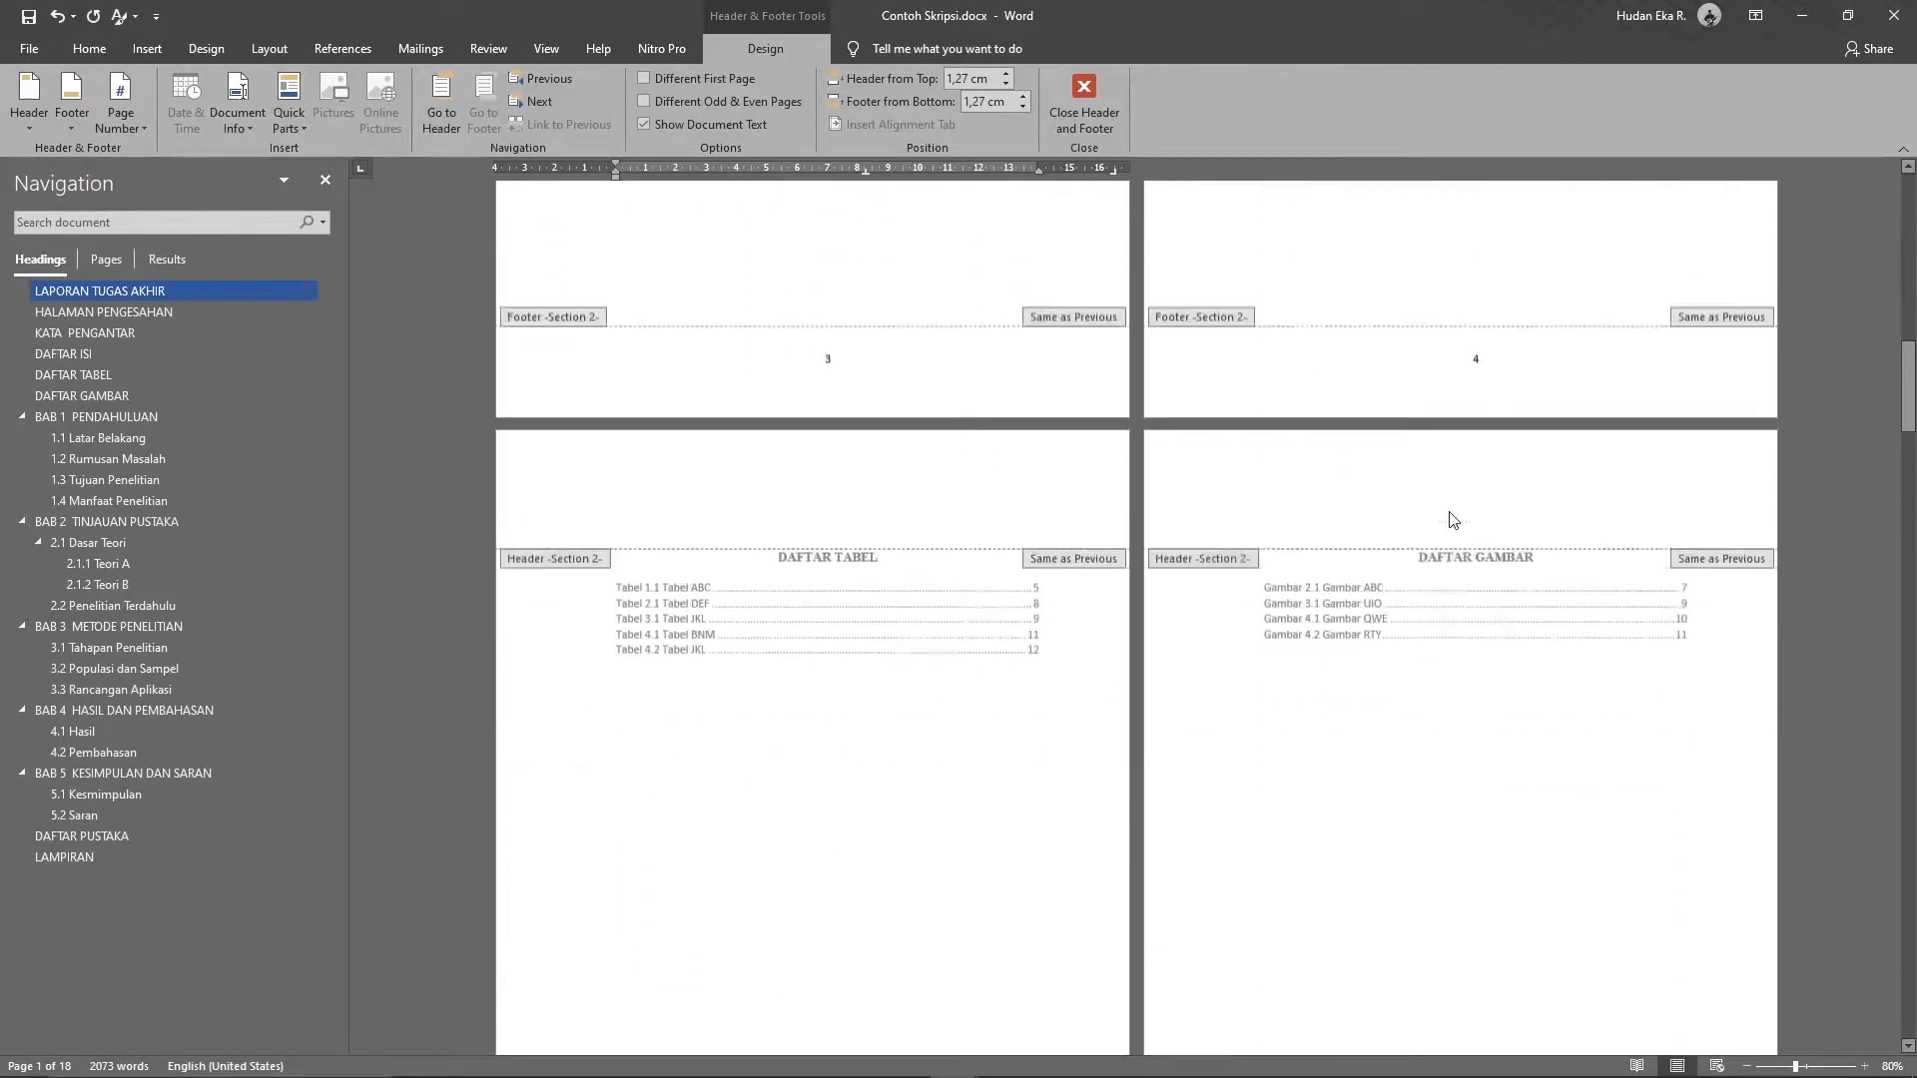
{"action": "scroll", "coordinate": [1452, 519], "scroll_direction": "down", "scroll_amount": 2}
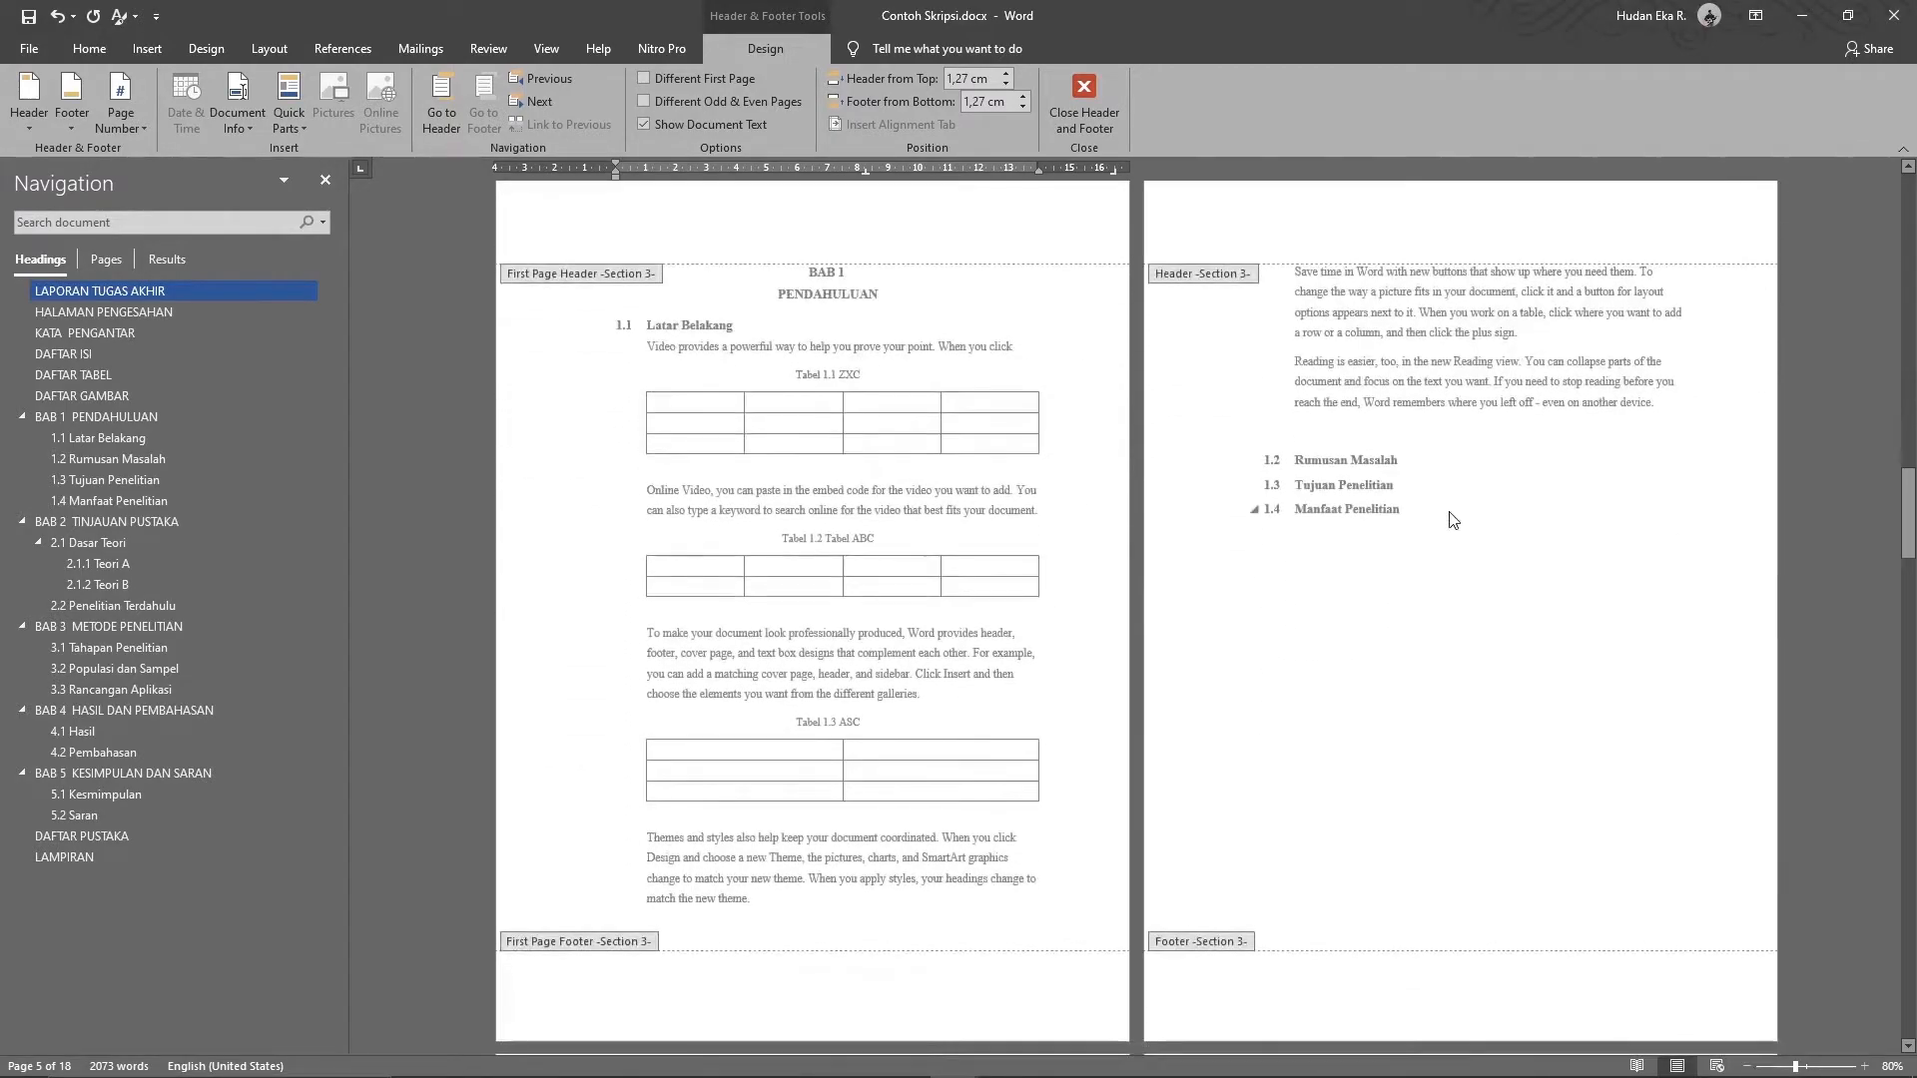
{"action": "scroll", "coordinate": [1452, 519], "scroll_direction": "up", "scroll_amount": 1}
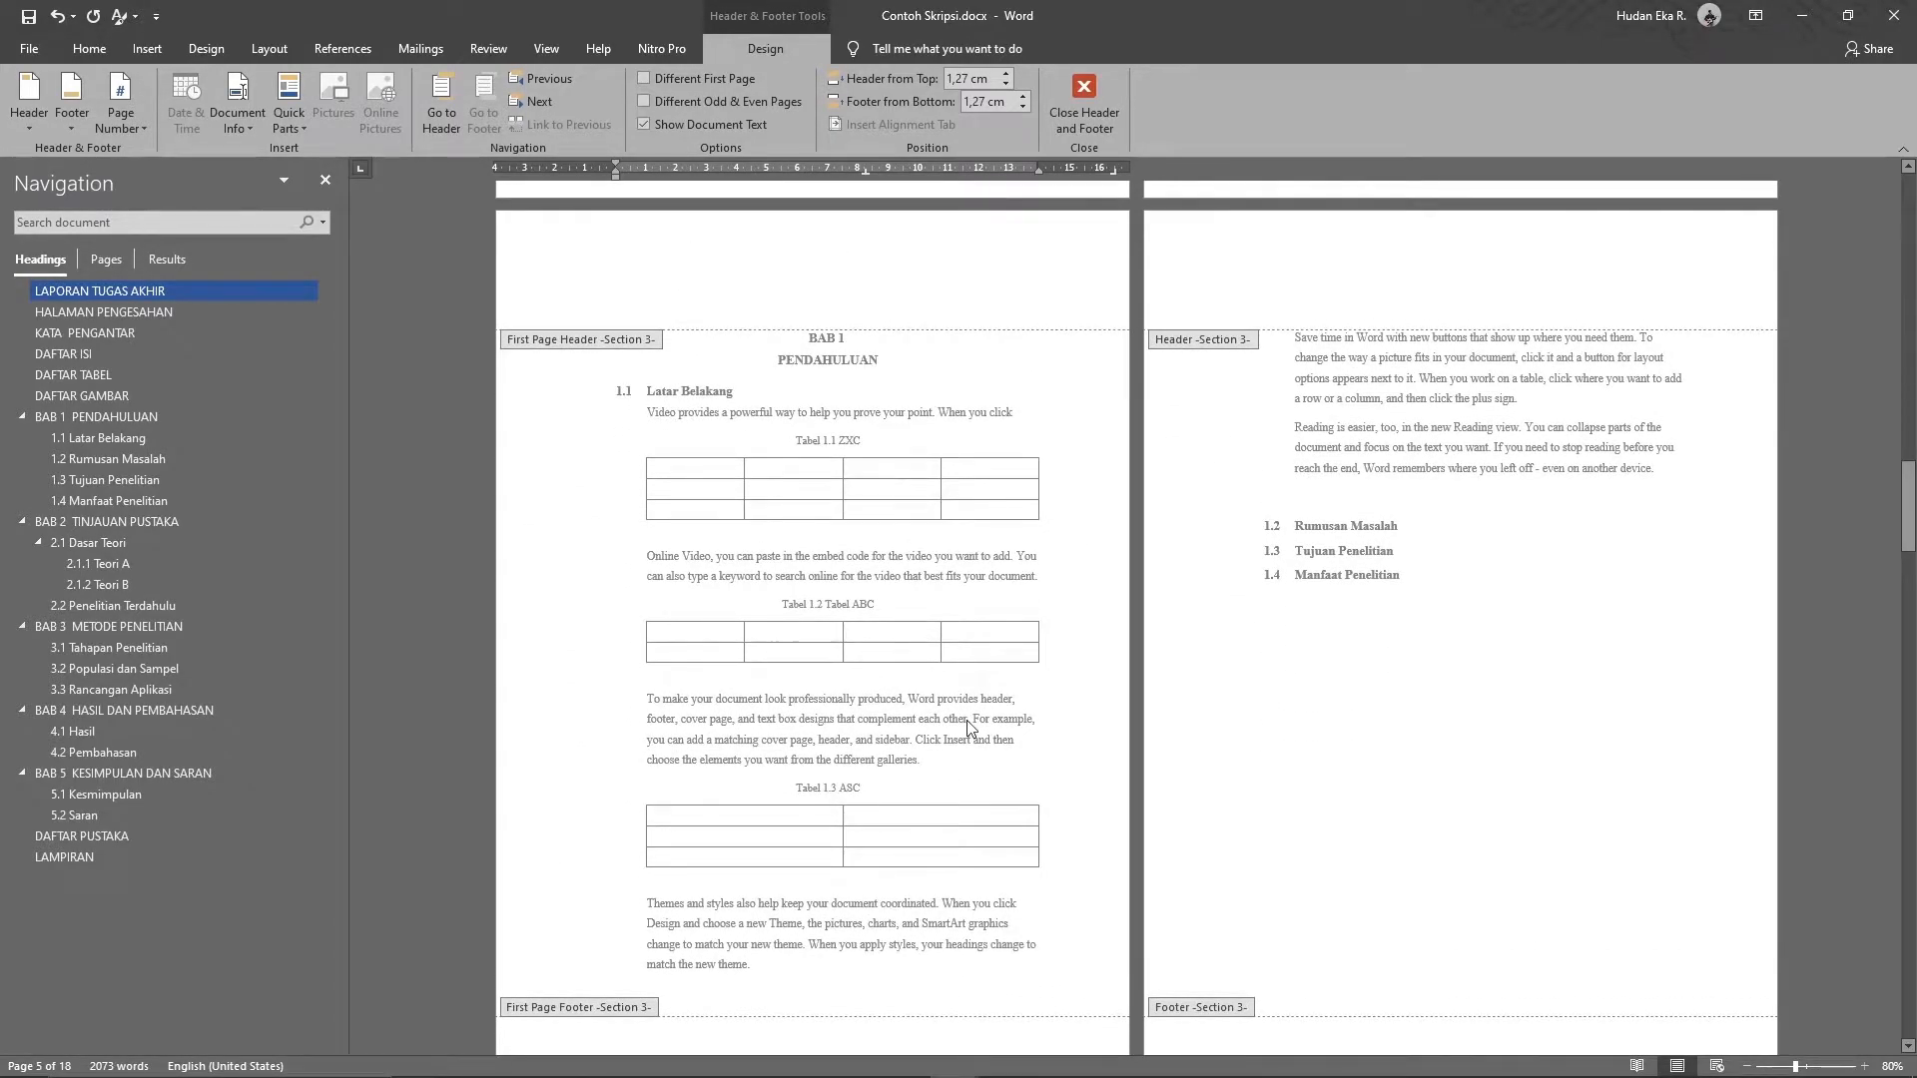
{"action": "scroll", "coordinate": [967, 721], "scroll_direction": "up", "scroll_amount": 9}
{"action": "scroll", "coordinate": [966, 721], "scroll_direction": "up", "scroll_amount": 18}
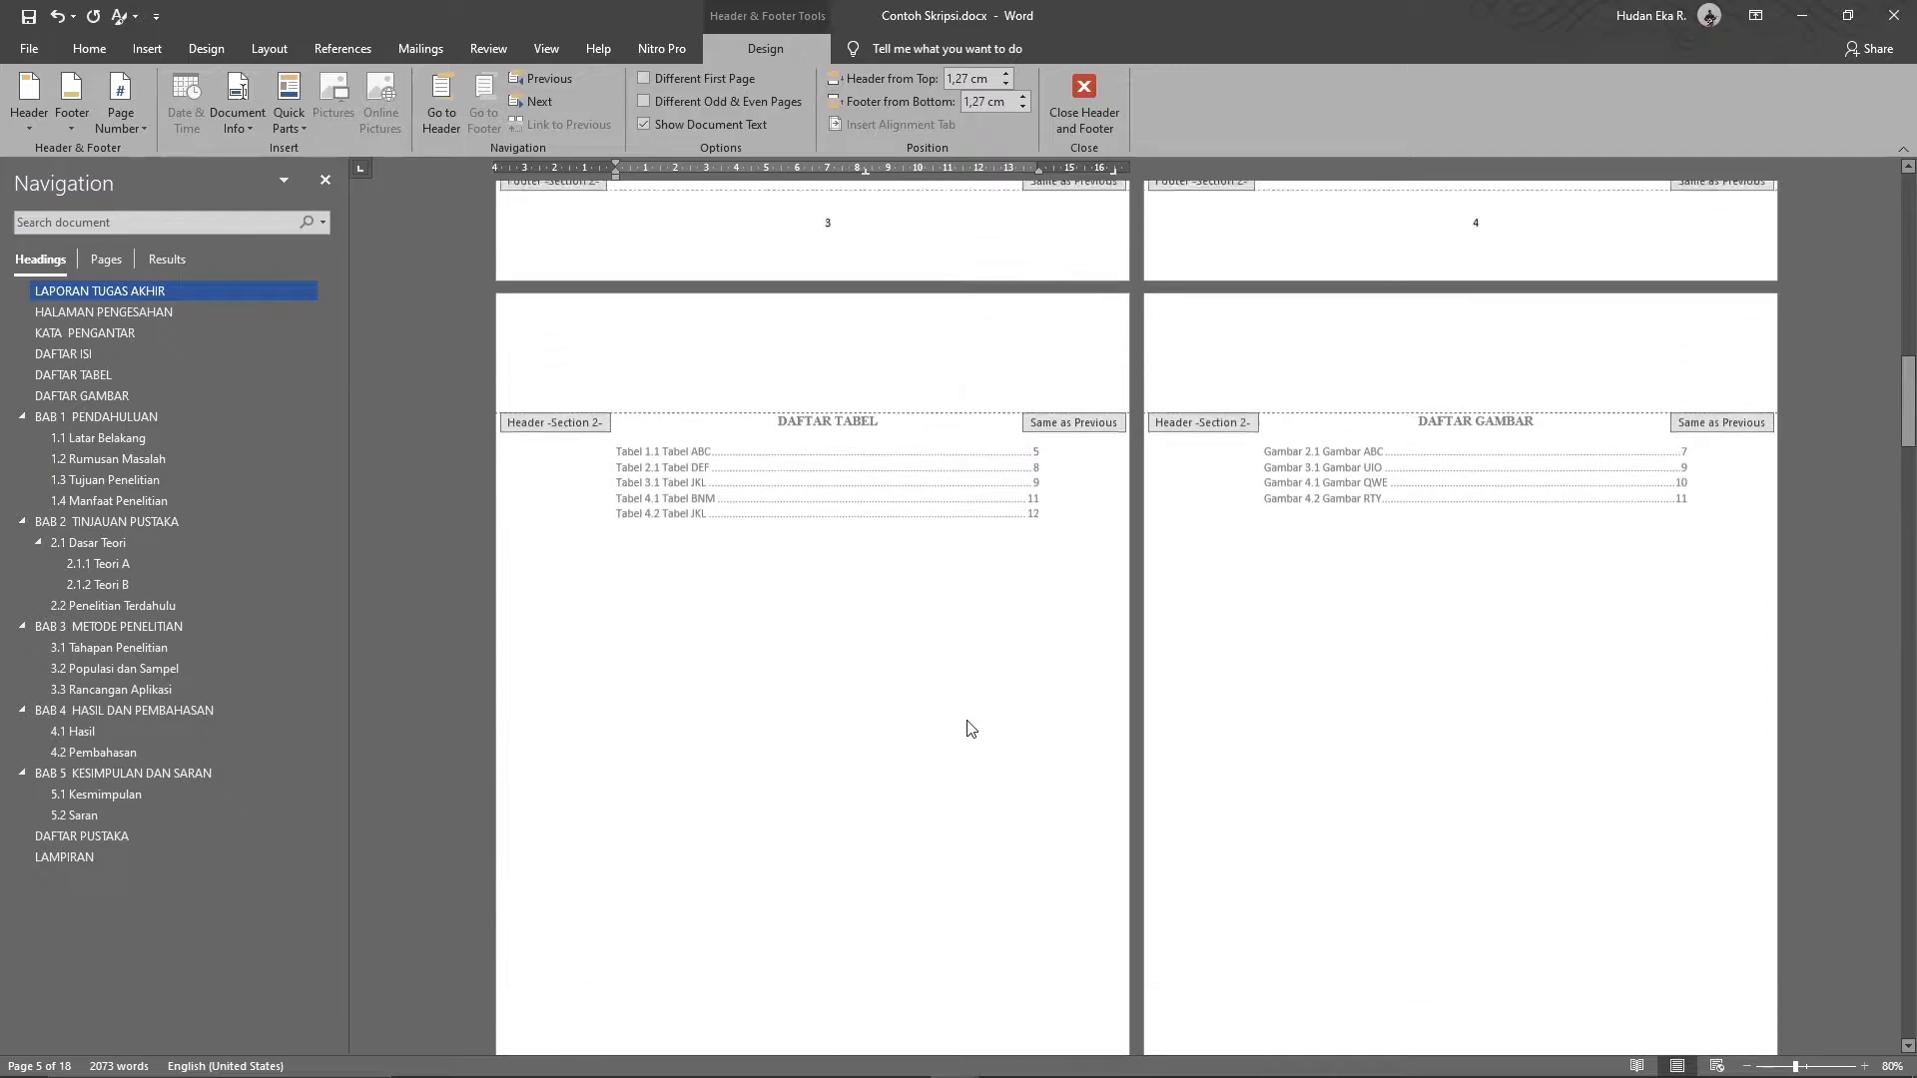
{"action": "scroll", "coordinate": [967, 721], "scroll_direction": "up", "scroll_amount": 5}
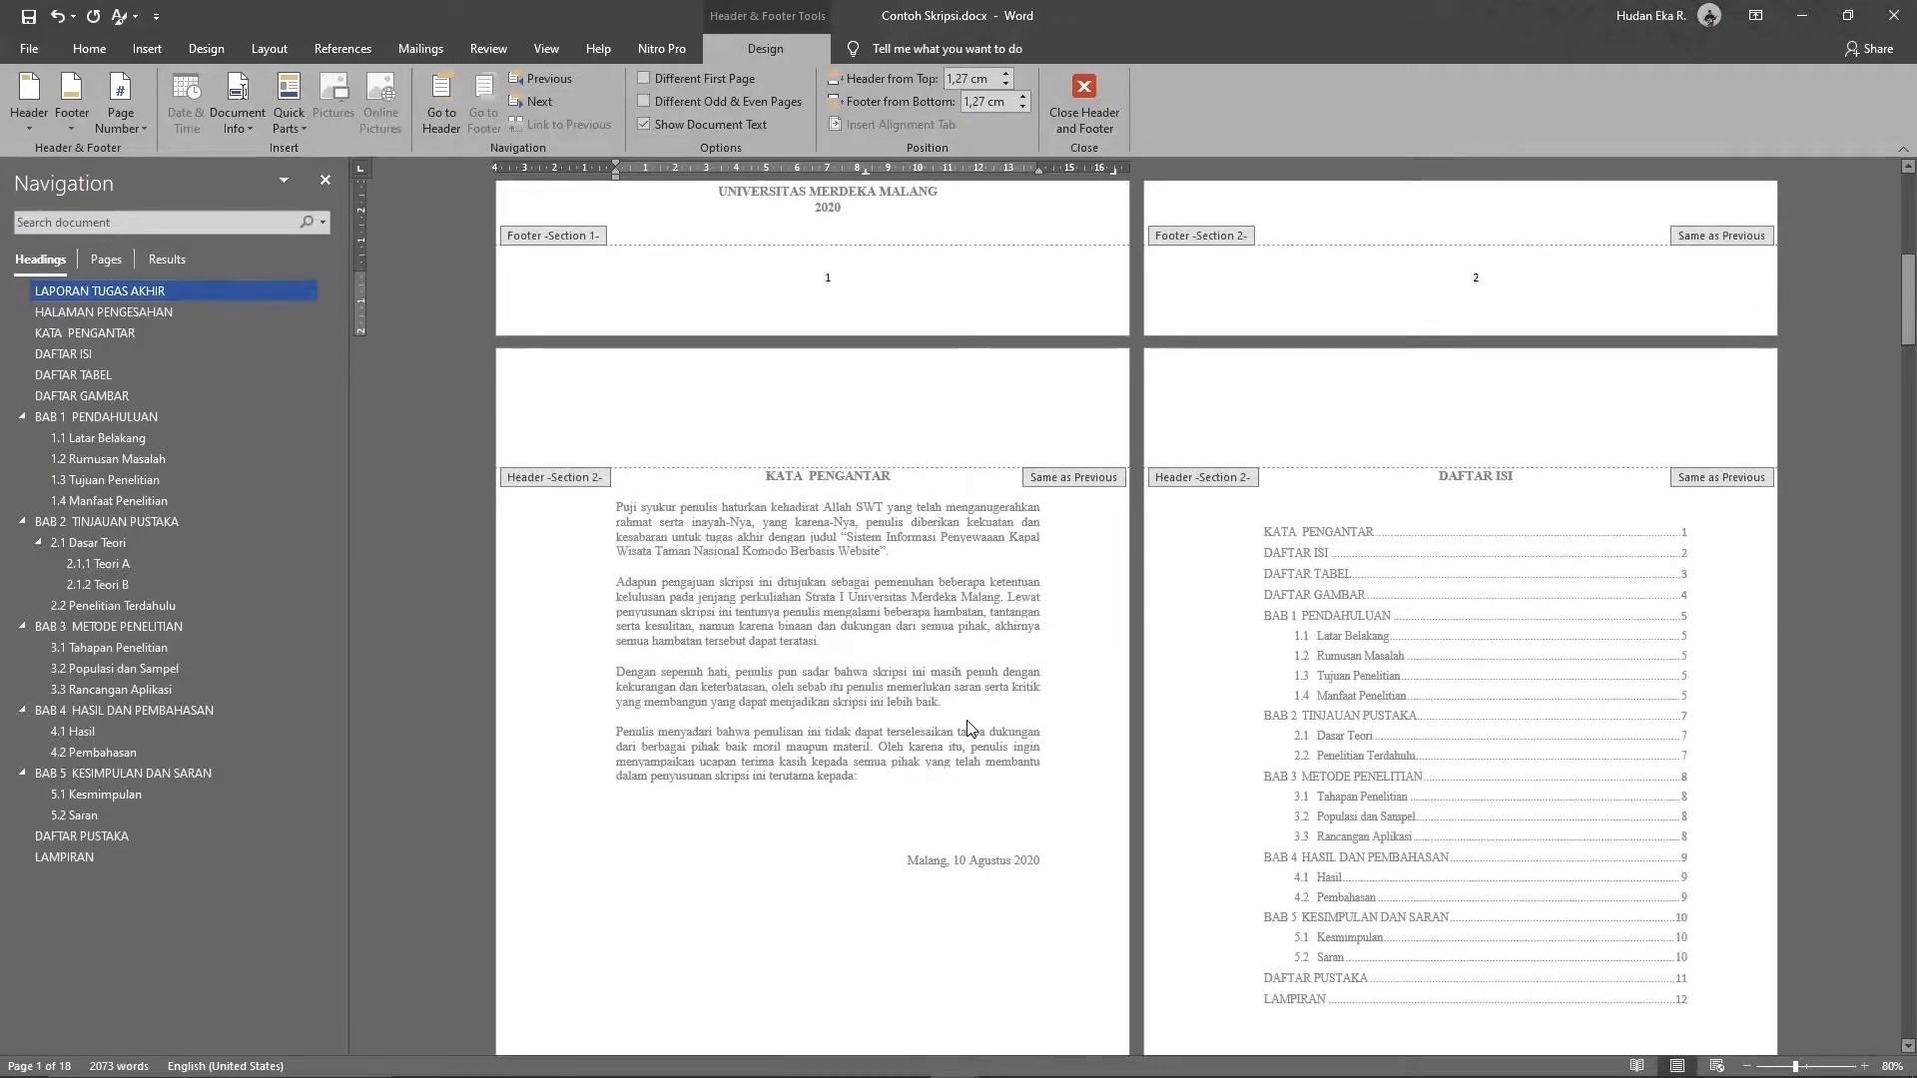
{"action": "scroll", "coordinate": [968, 721], "scroll_direction": "up", "scroll_amount": 5}
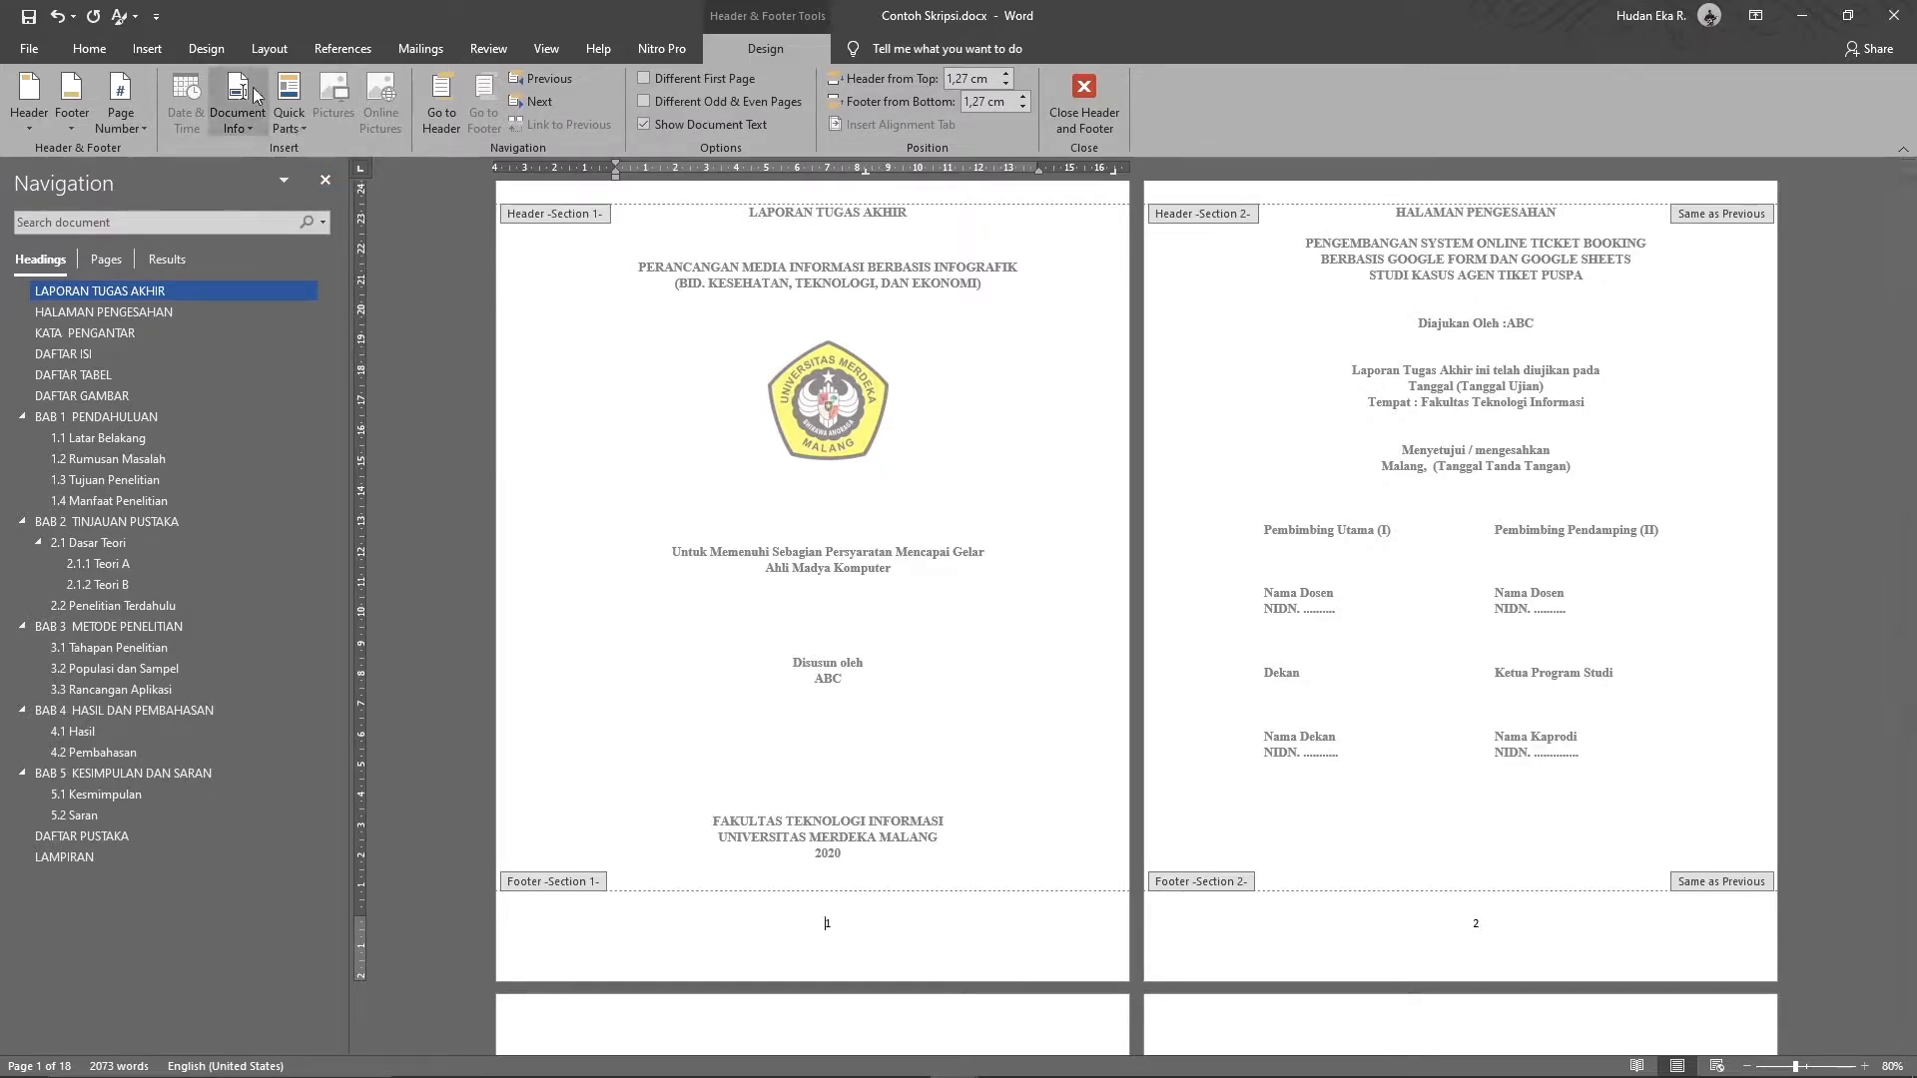
- Set the page number format of the cover page's section to lowercase Roman numerals (i, ii, iii, ...)
{"action": "left_click", "coordinate": [132, 122]}
{"action": "left_click", "coordinate": [142, 45]}
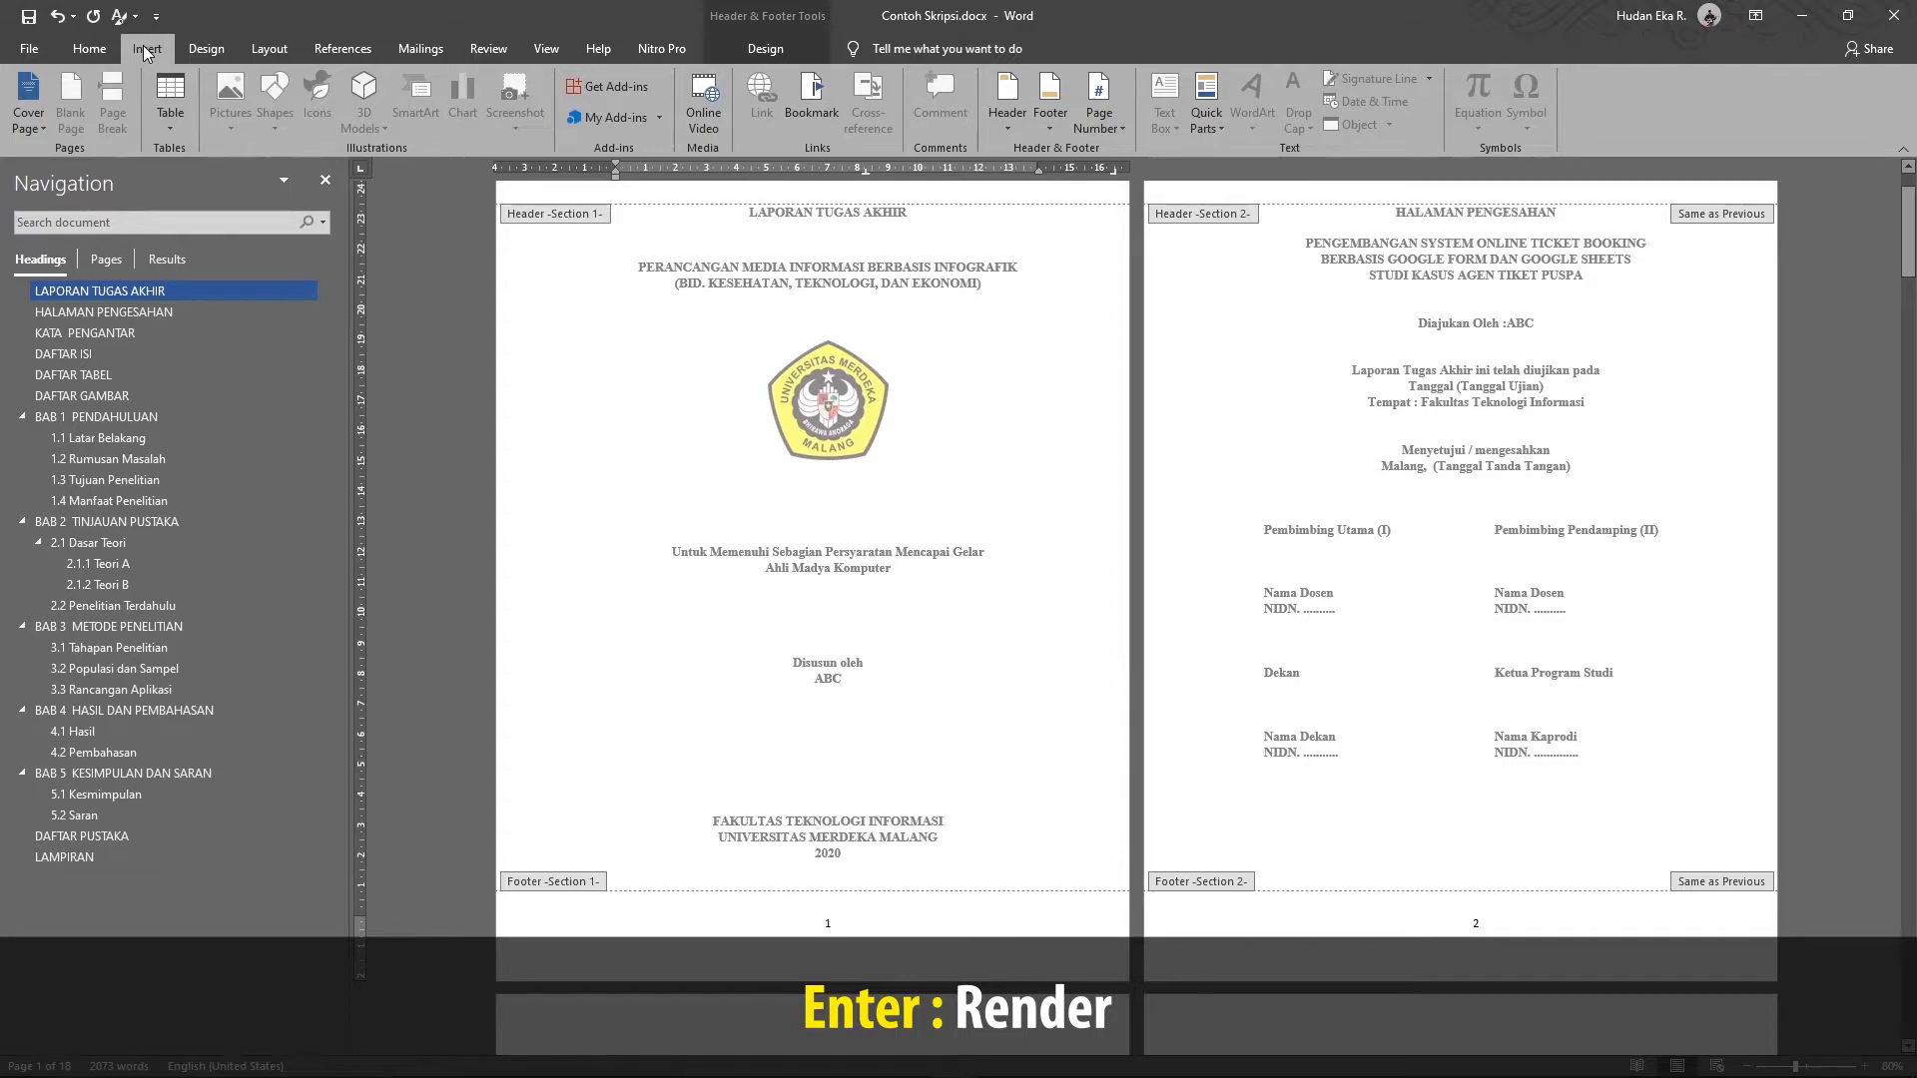
{"action": "left_click", "coordinate": [1104, 128]}
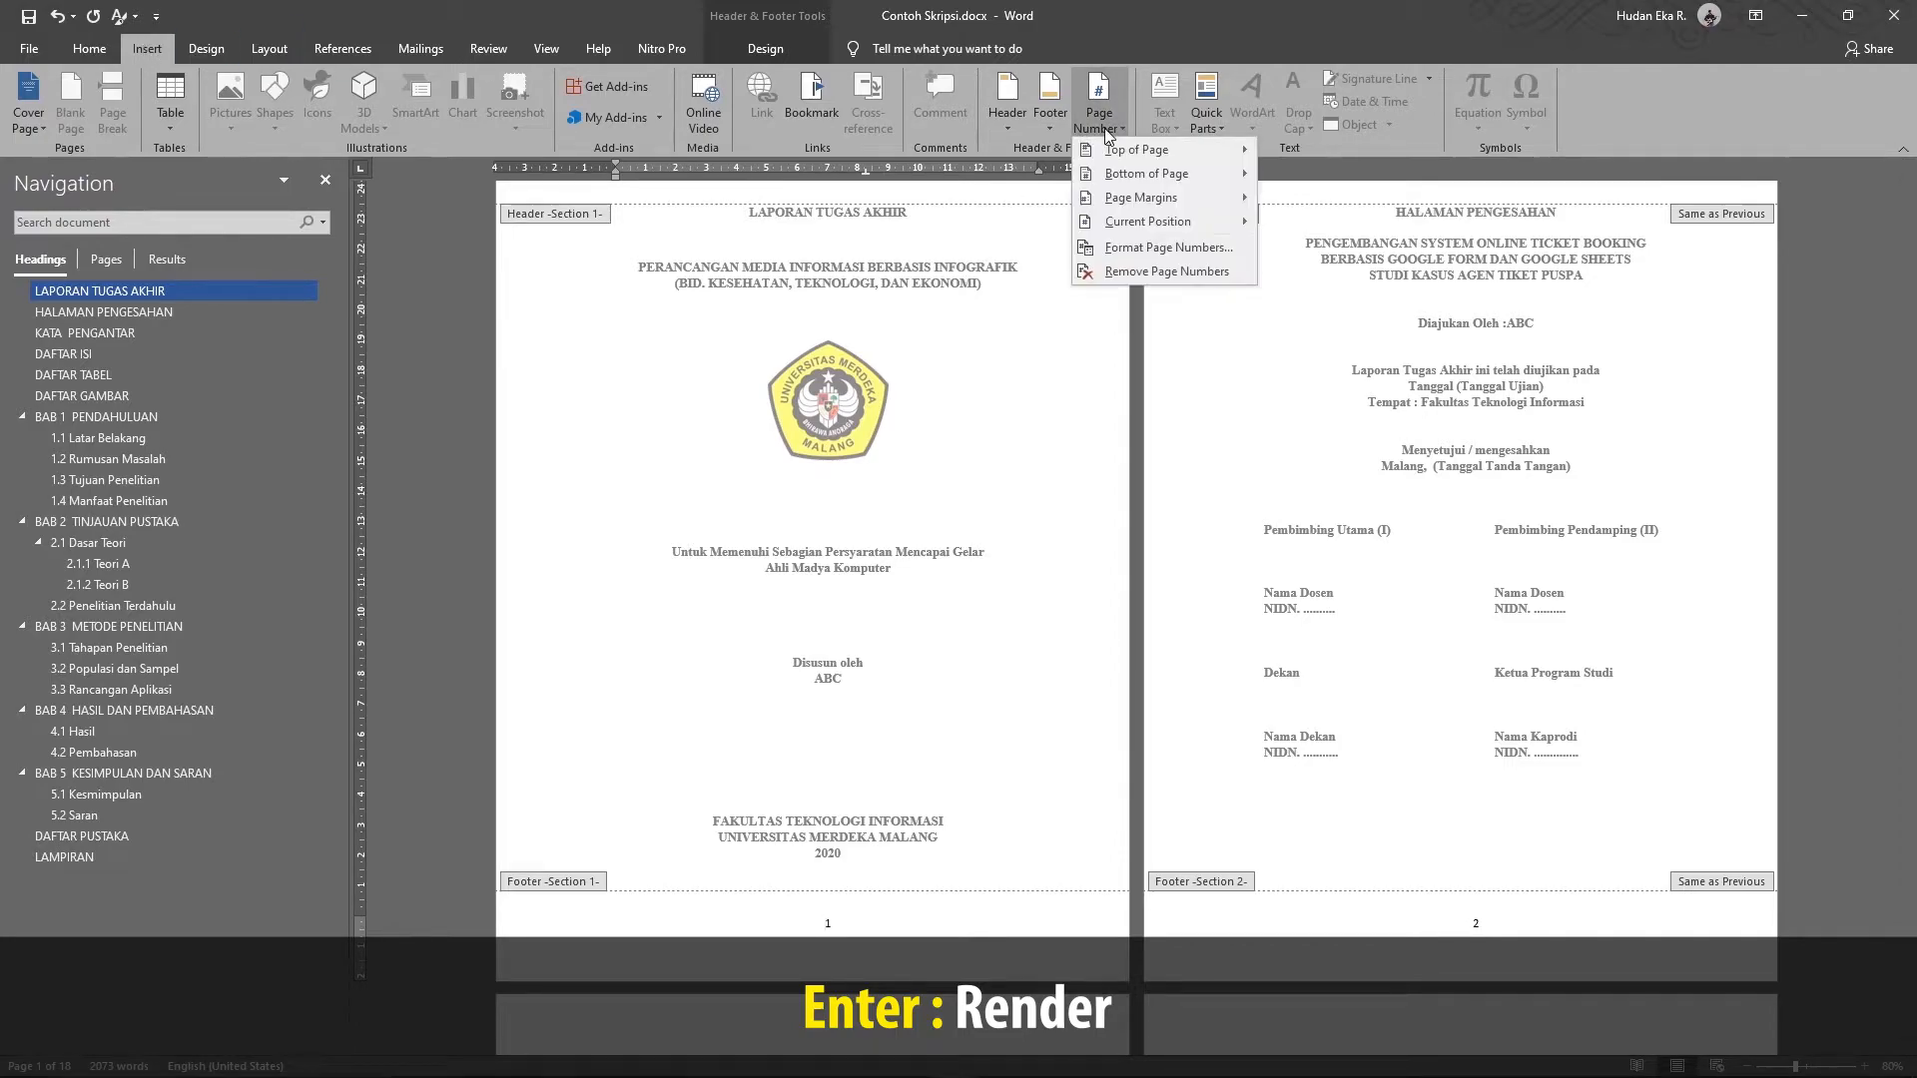
{"action": "left_click", "coordinate": [1149, 248]}
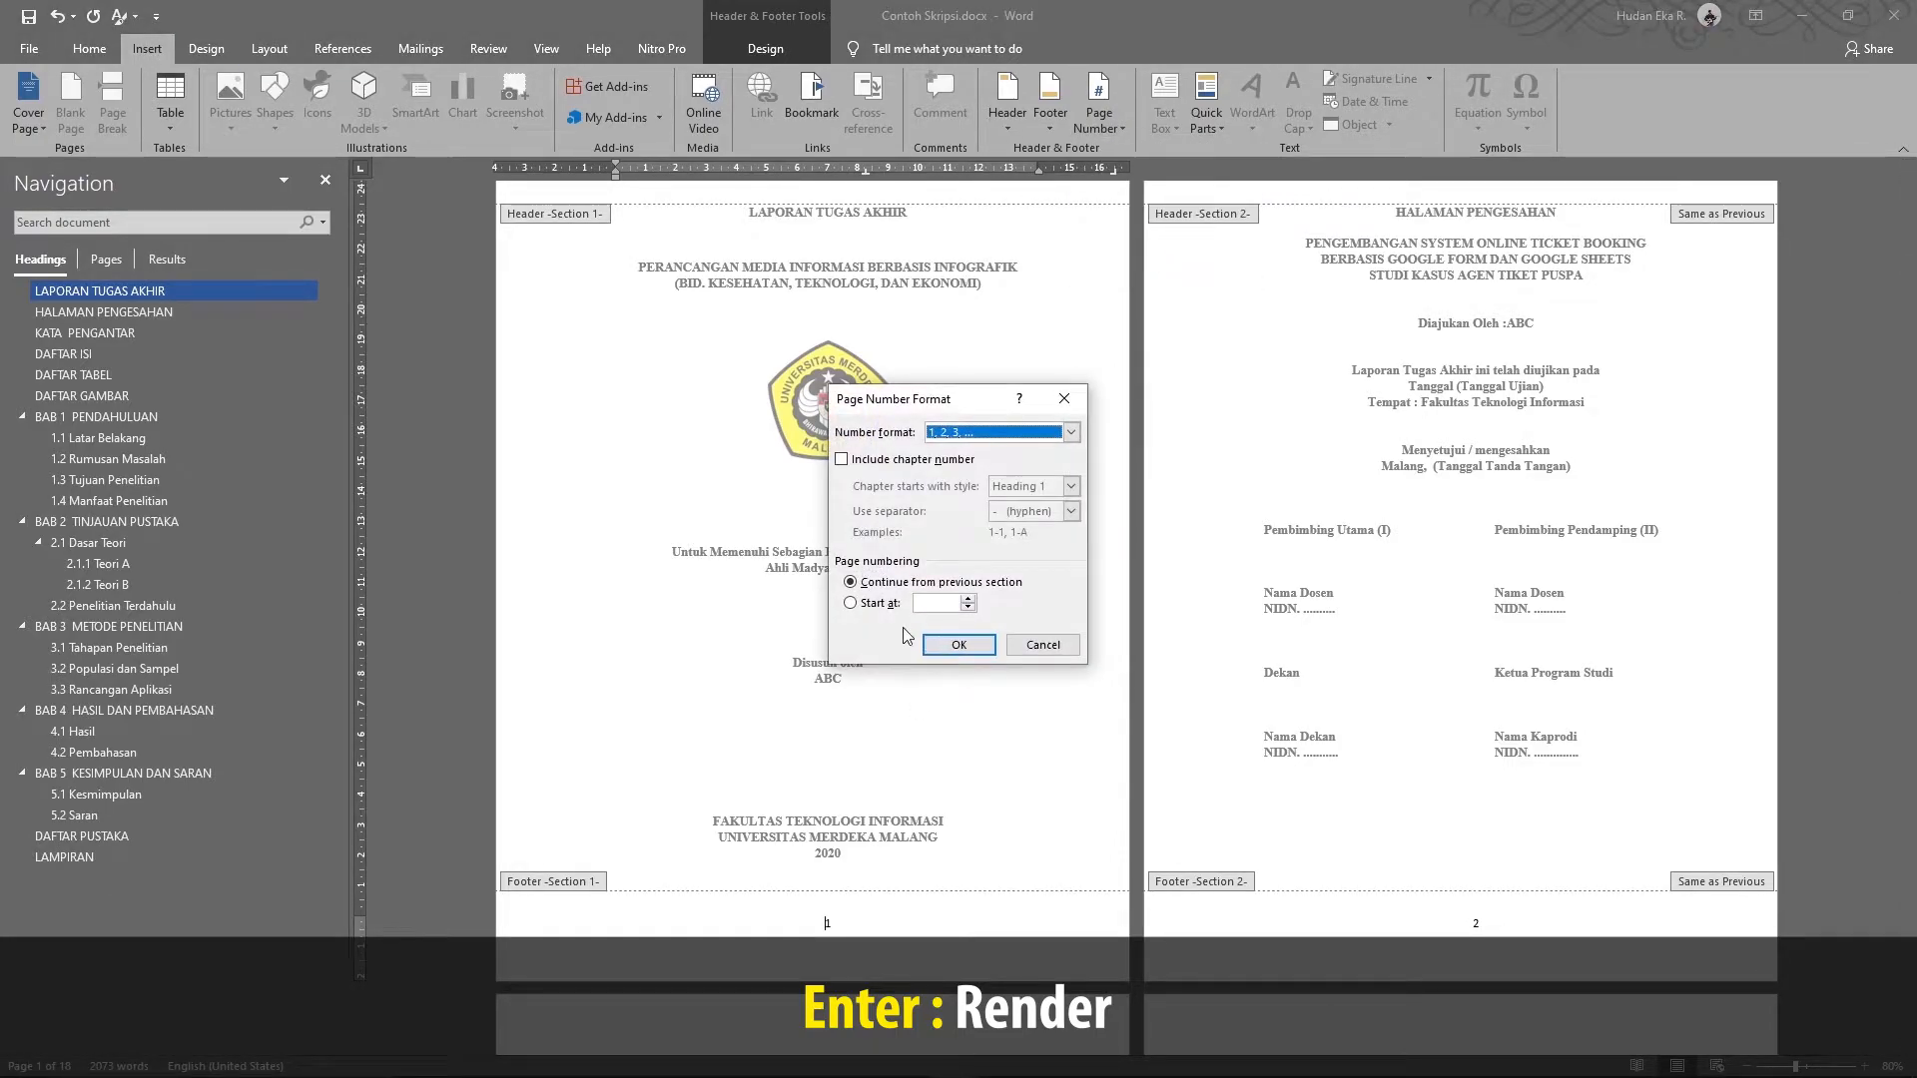
{"action": "left_click", "coordinate": [992, 432]}
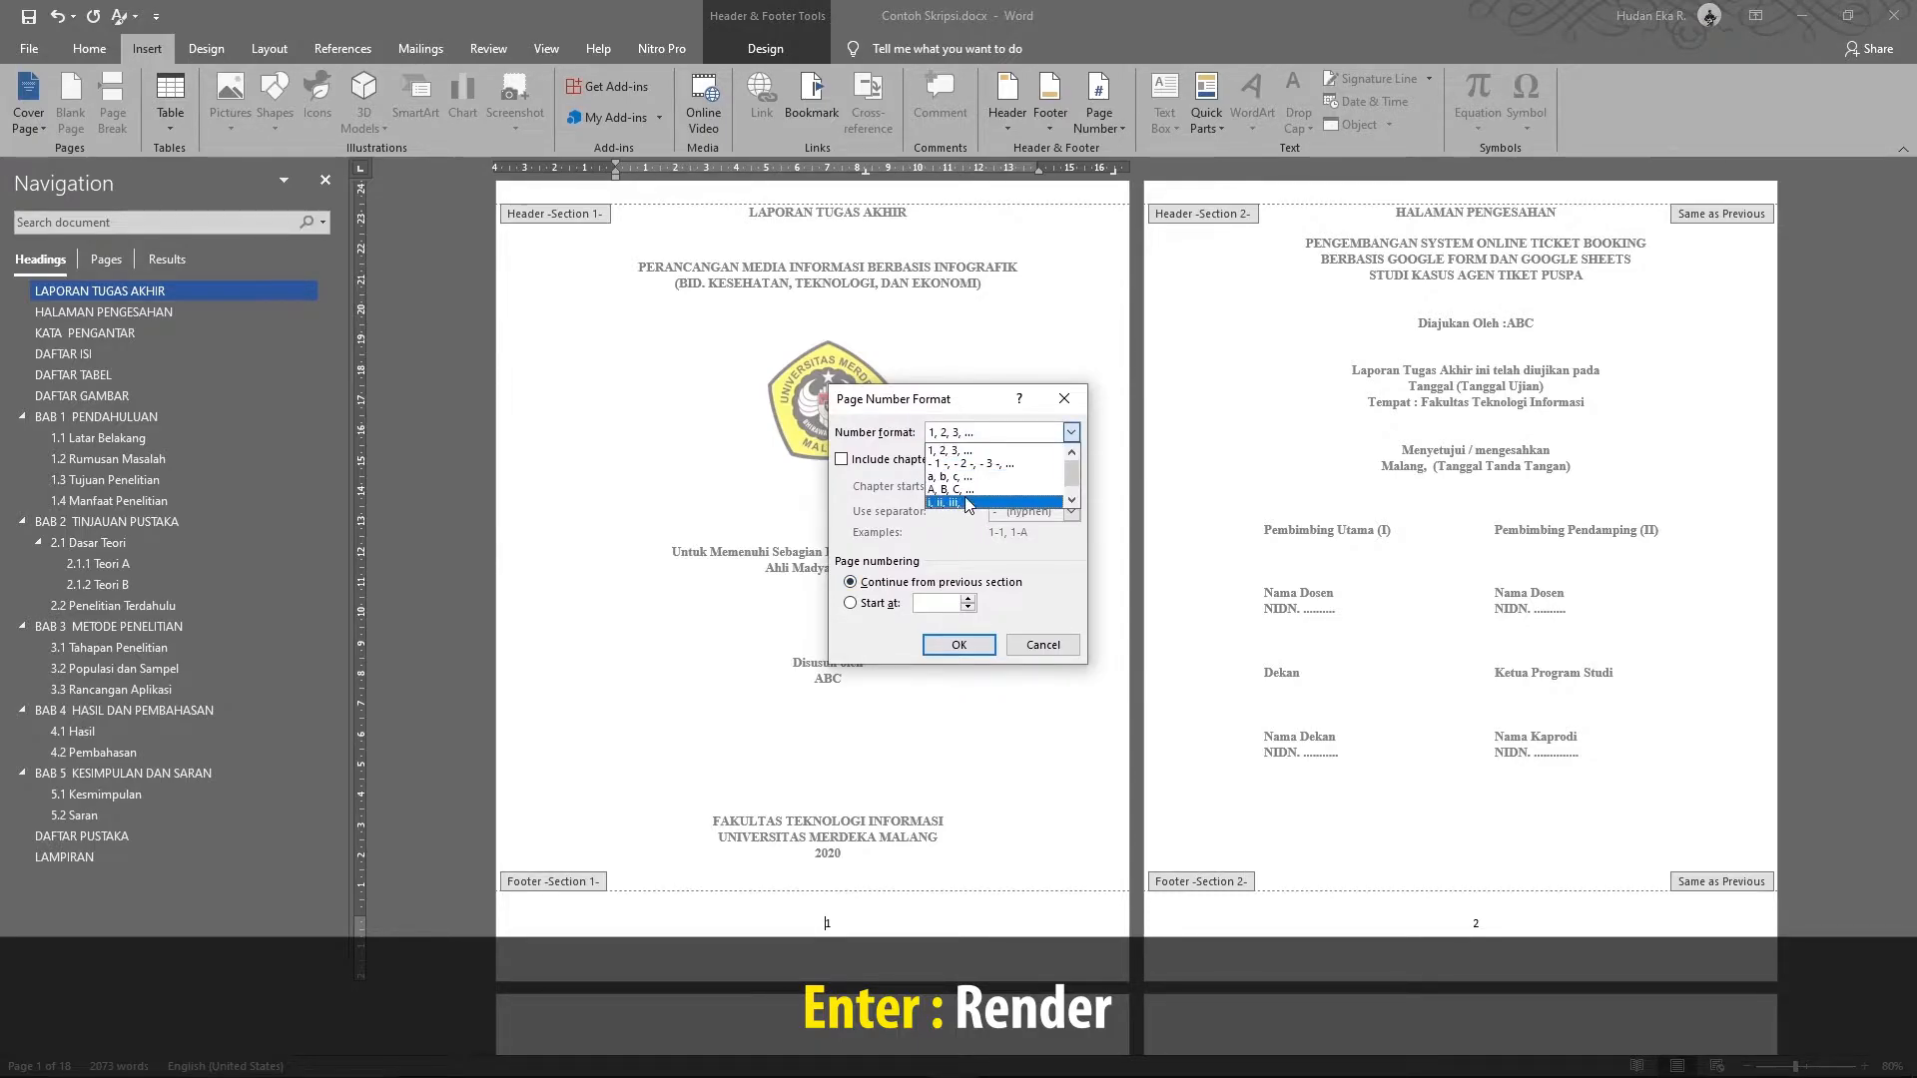
{"action": "left_click", "coordinate": [967, 503]}
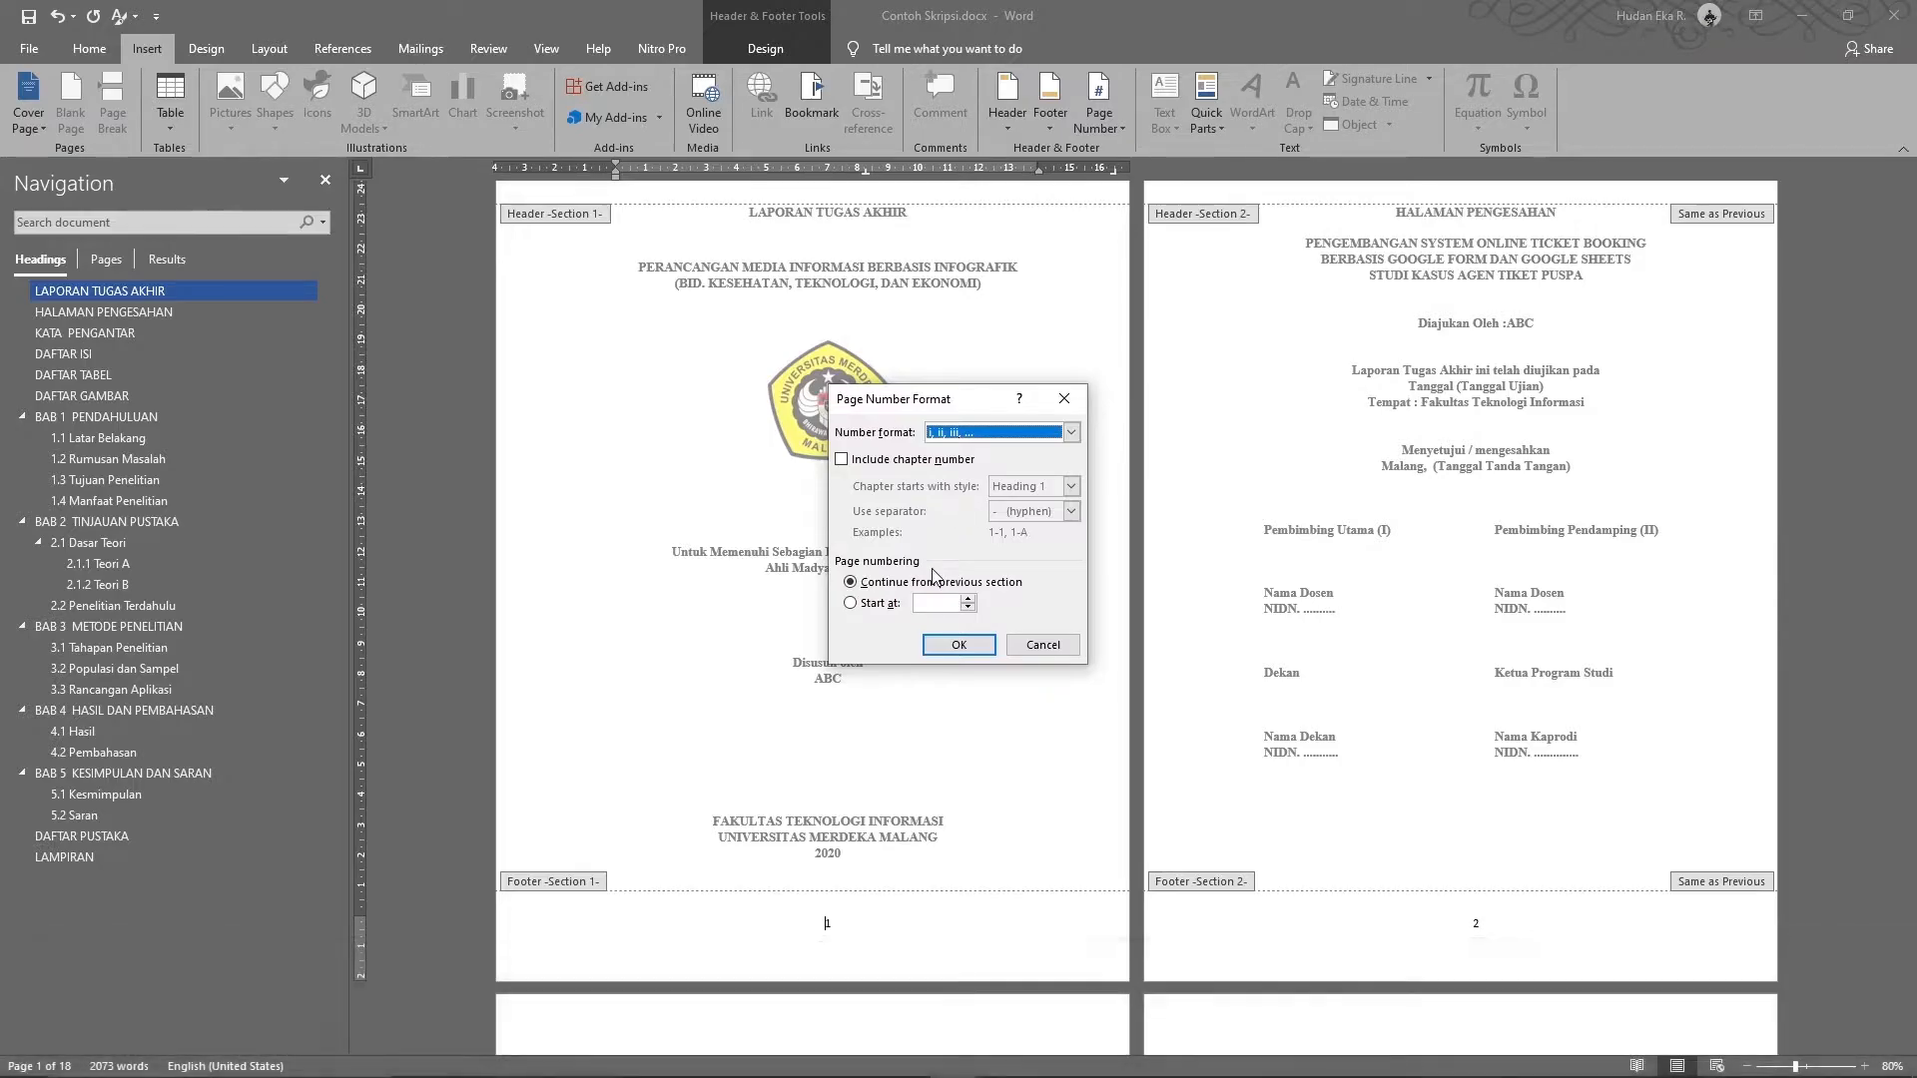
{"action": "left_click", "coordinate": [953, 646]}
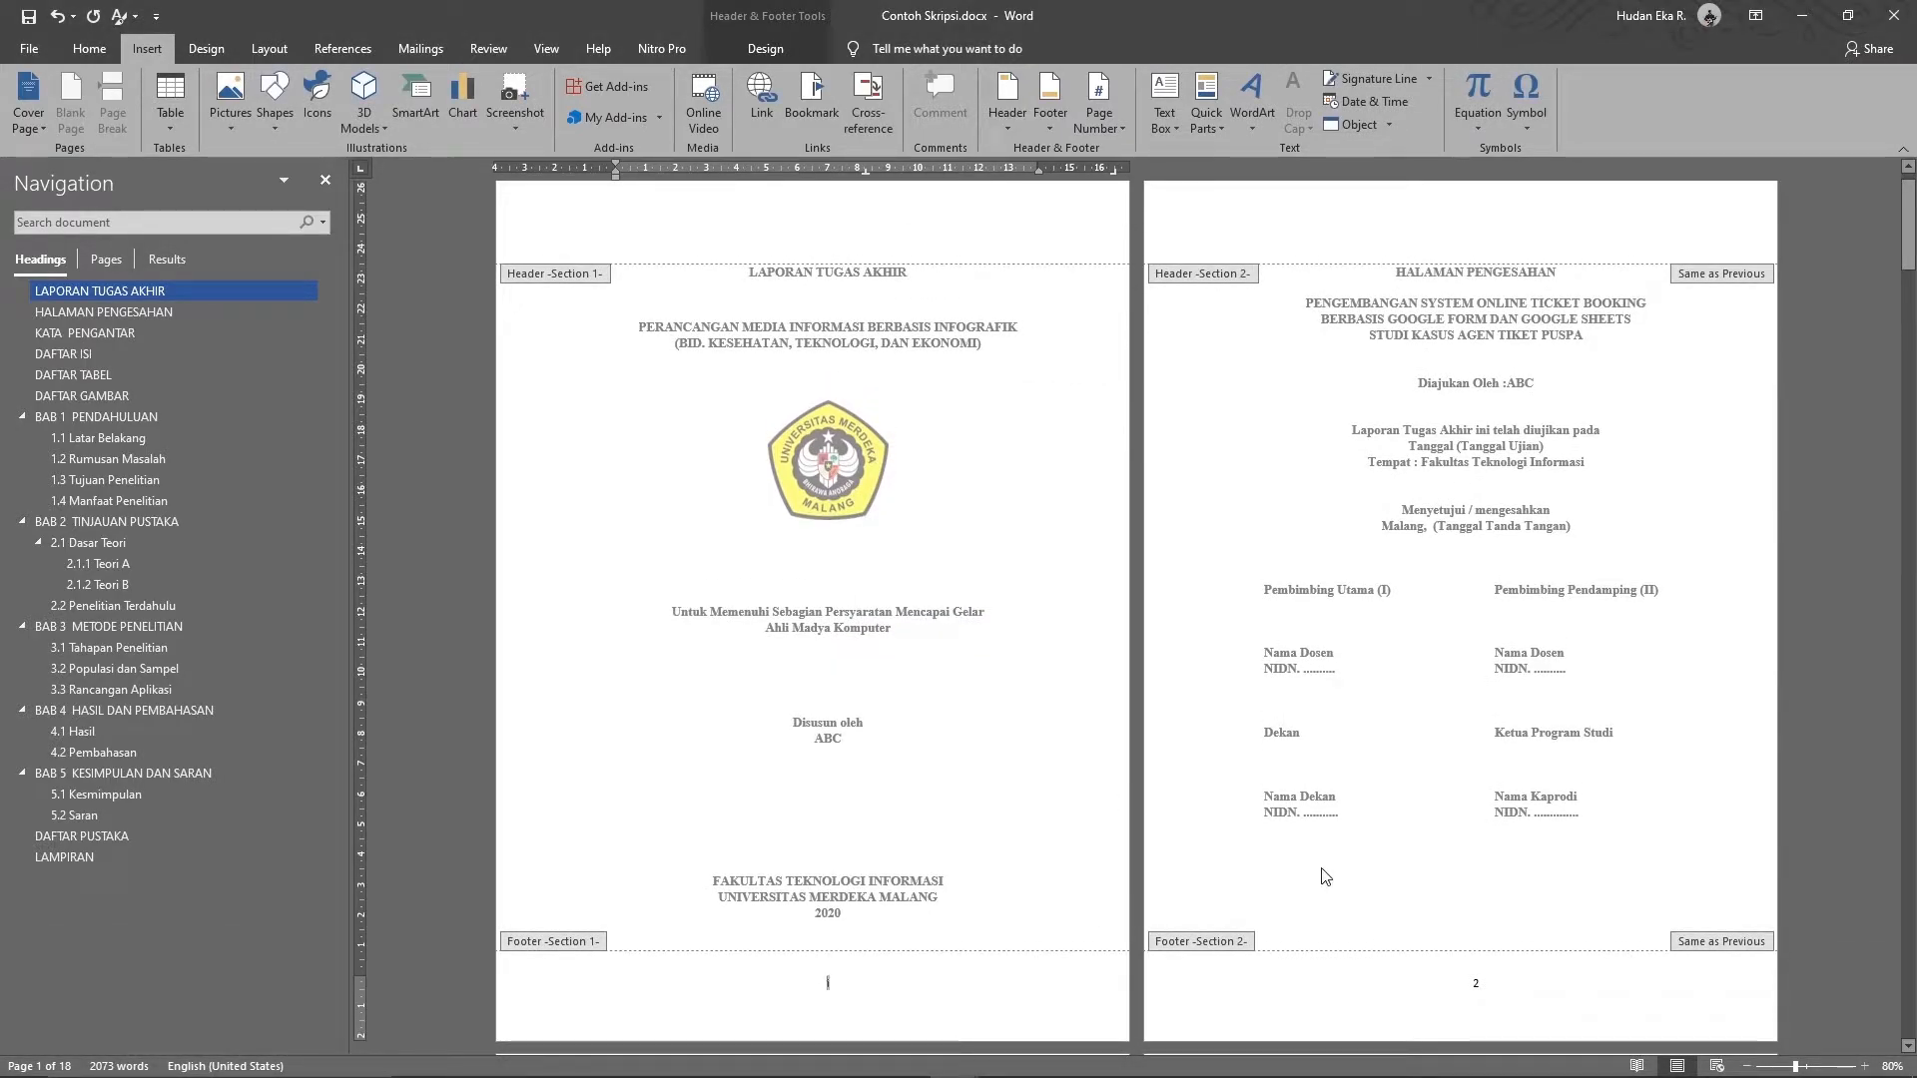
{"action": "scroll", "coordinate": [1335, 878], "scroll_direction": "down", "scroll_amount": 1}
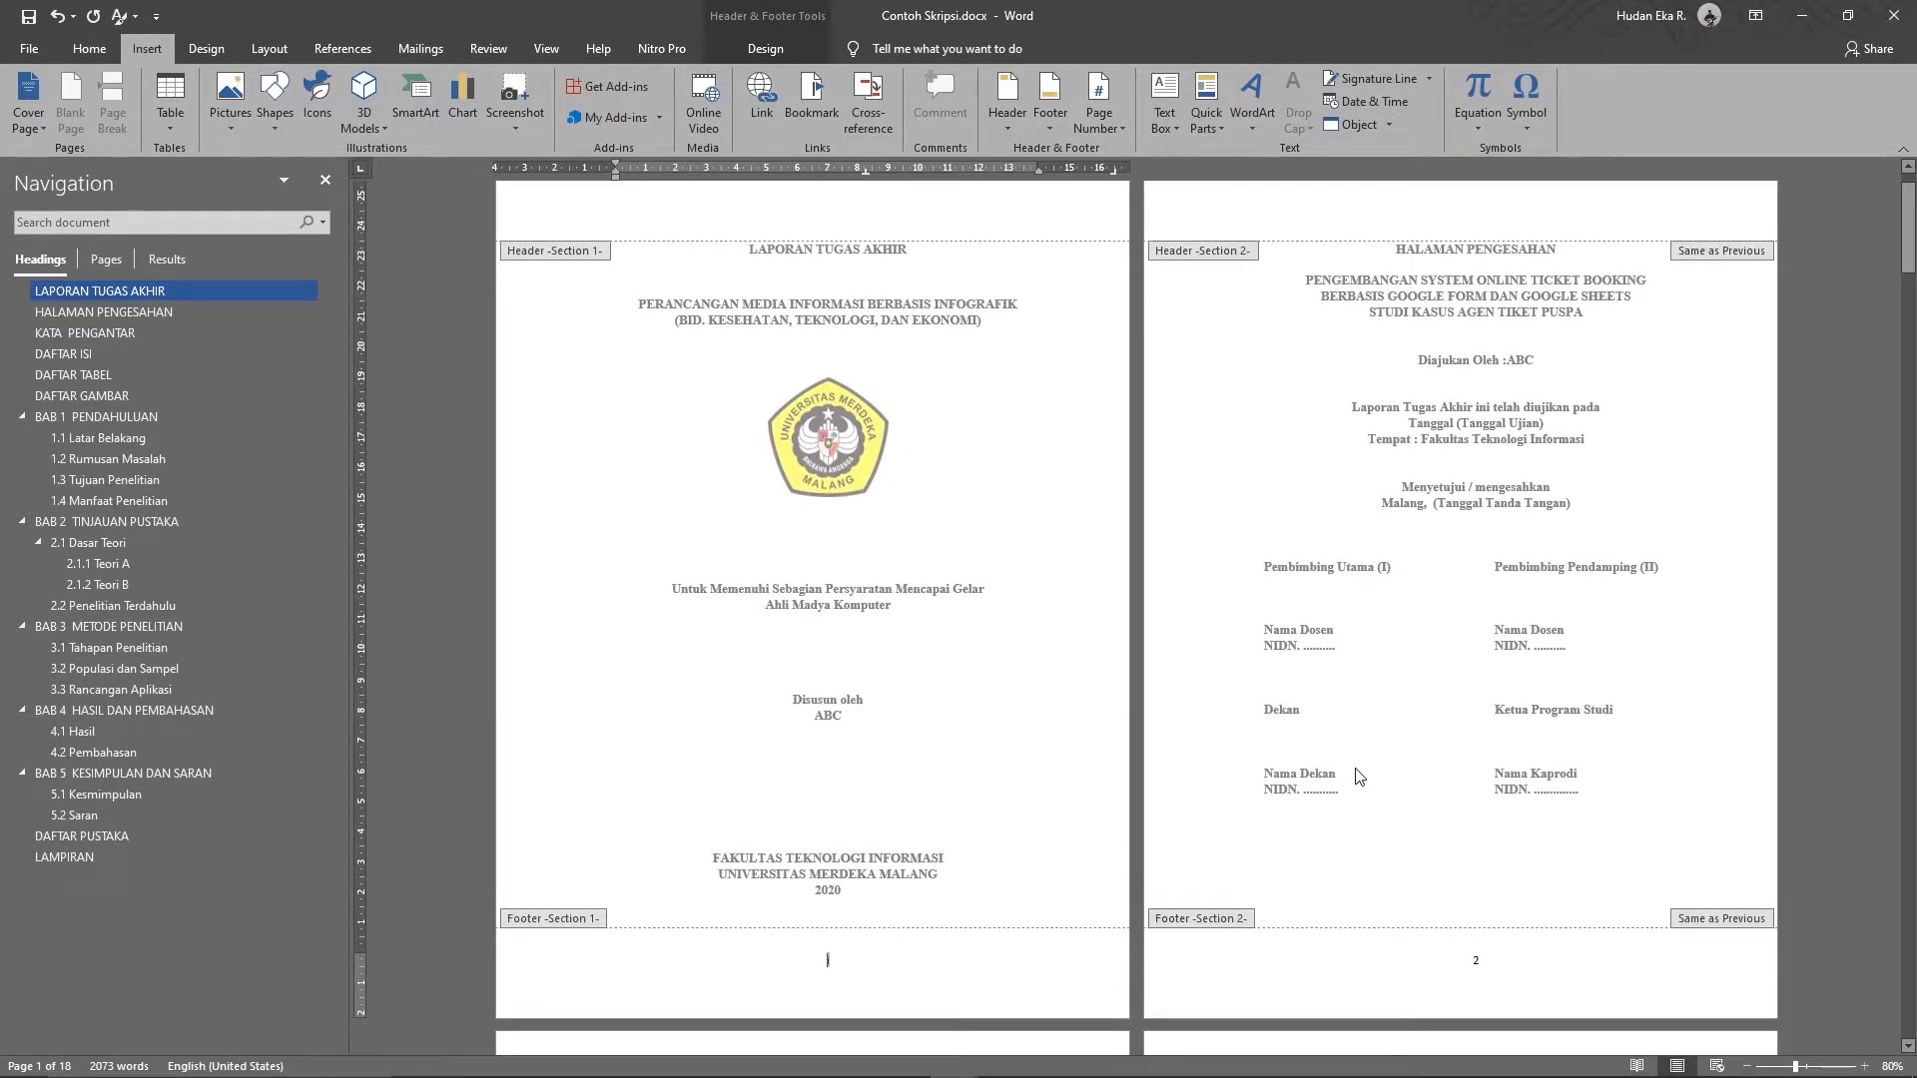
- Set the page number format of the HALAMAN PENGESAHAN page's Section 2 to lowercase Roman numerals (i, ii, iii, ...) and return to the body text
{"action": "left_click", "coordinate": [1467, 976]}
{"action": "left_click", "coordinate": [1475, 965]}
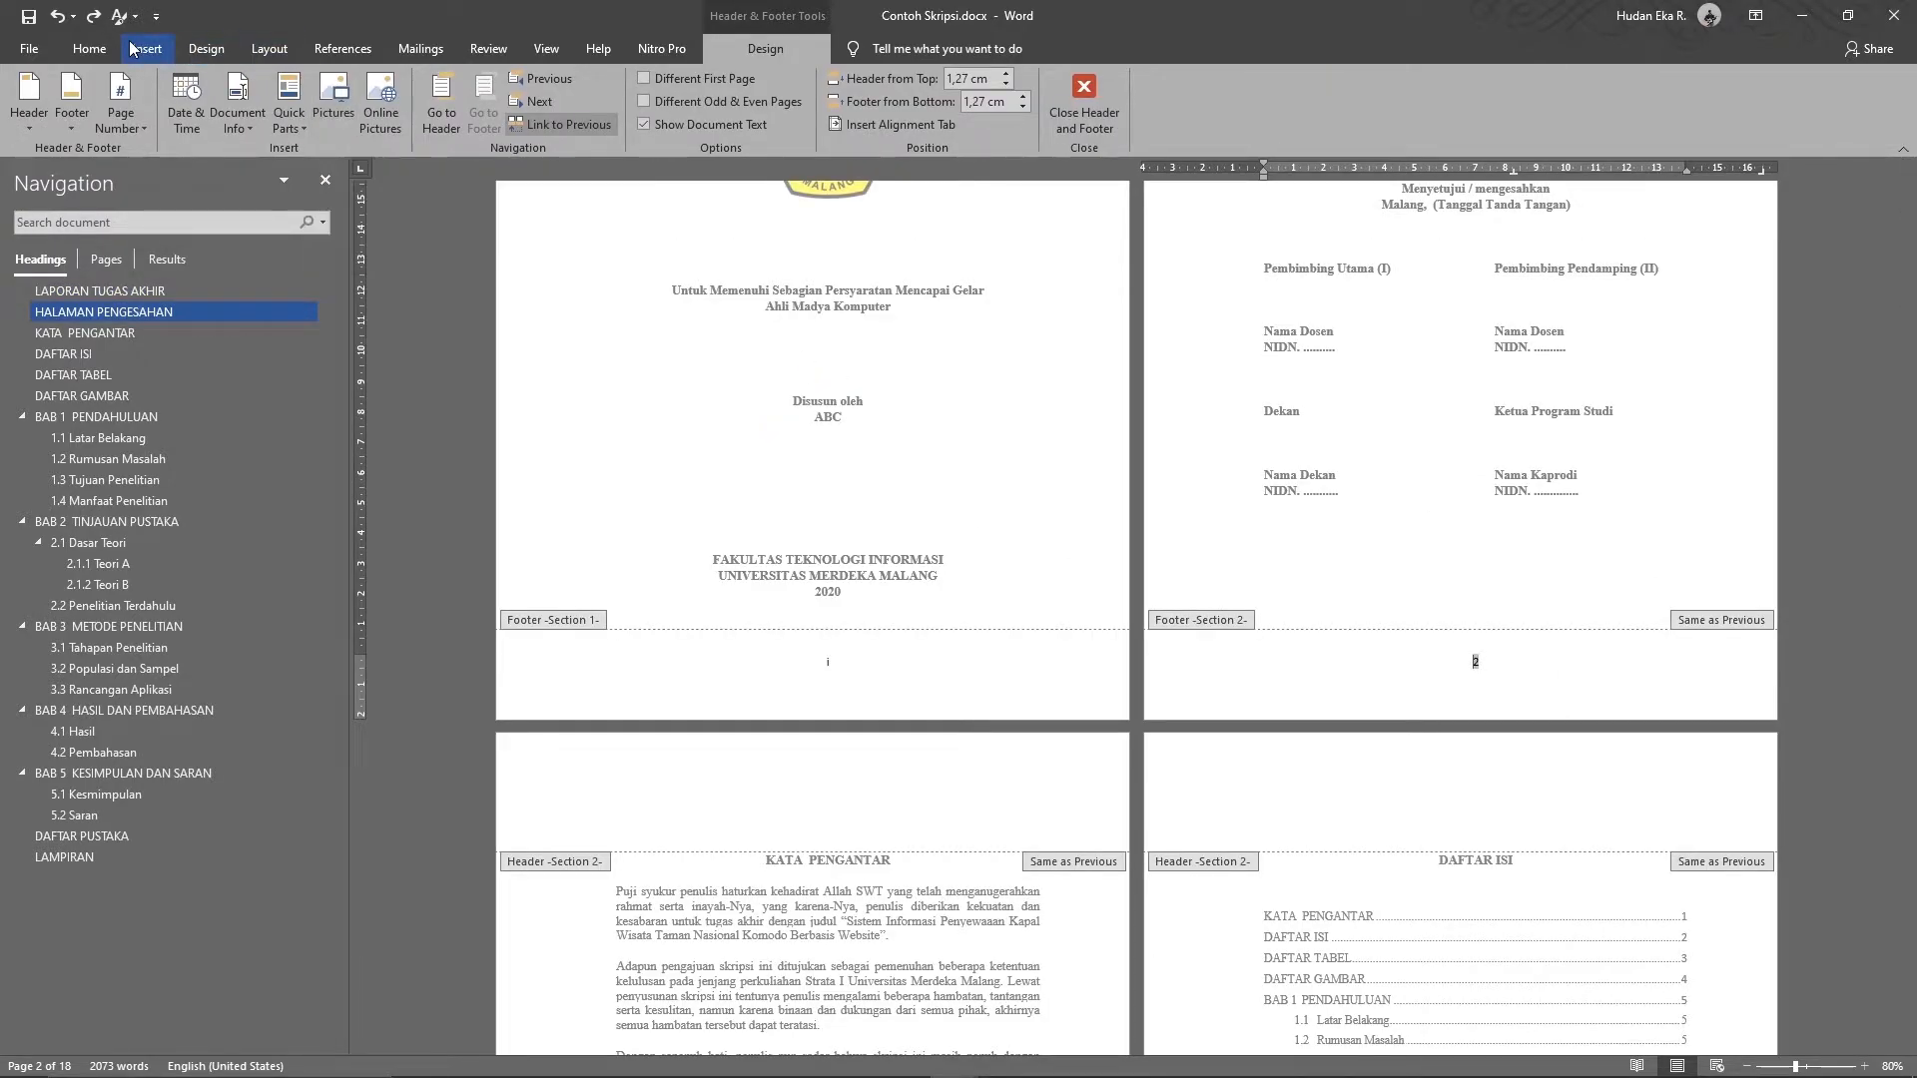
{"action": "left_click", "coordinate": [136, 117]}
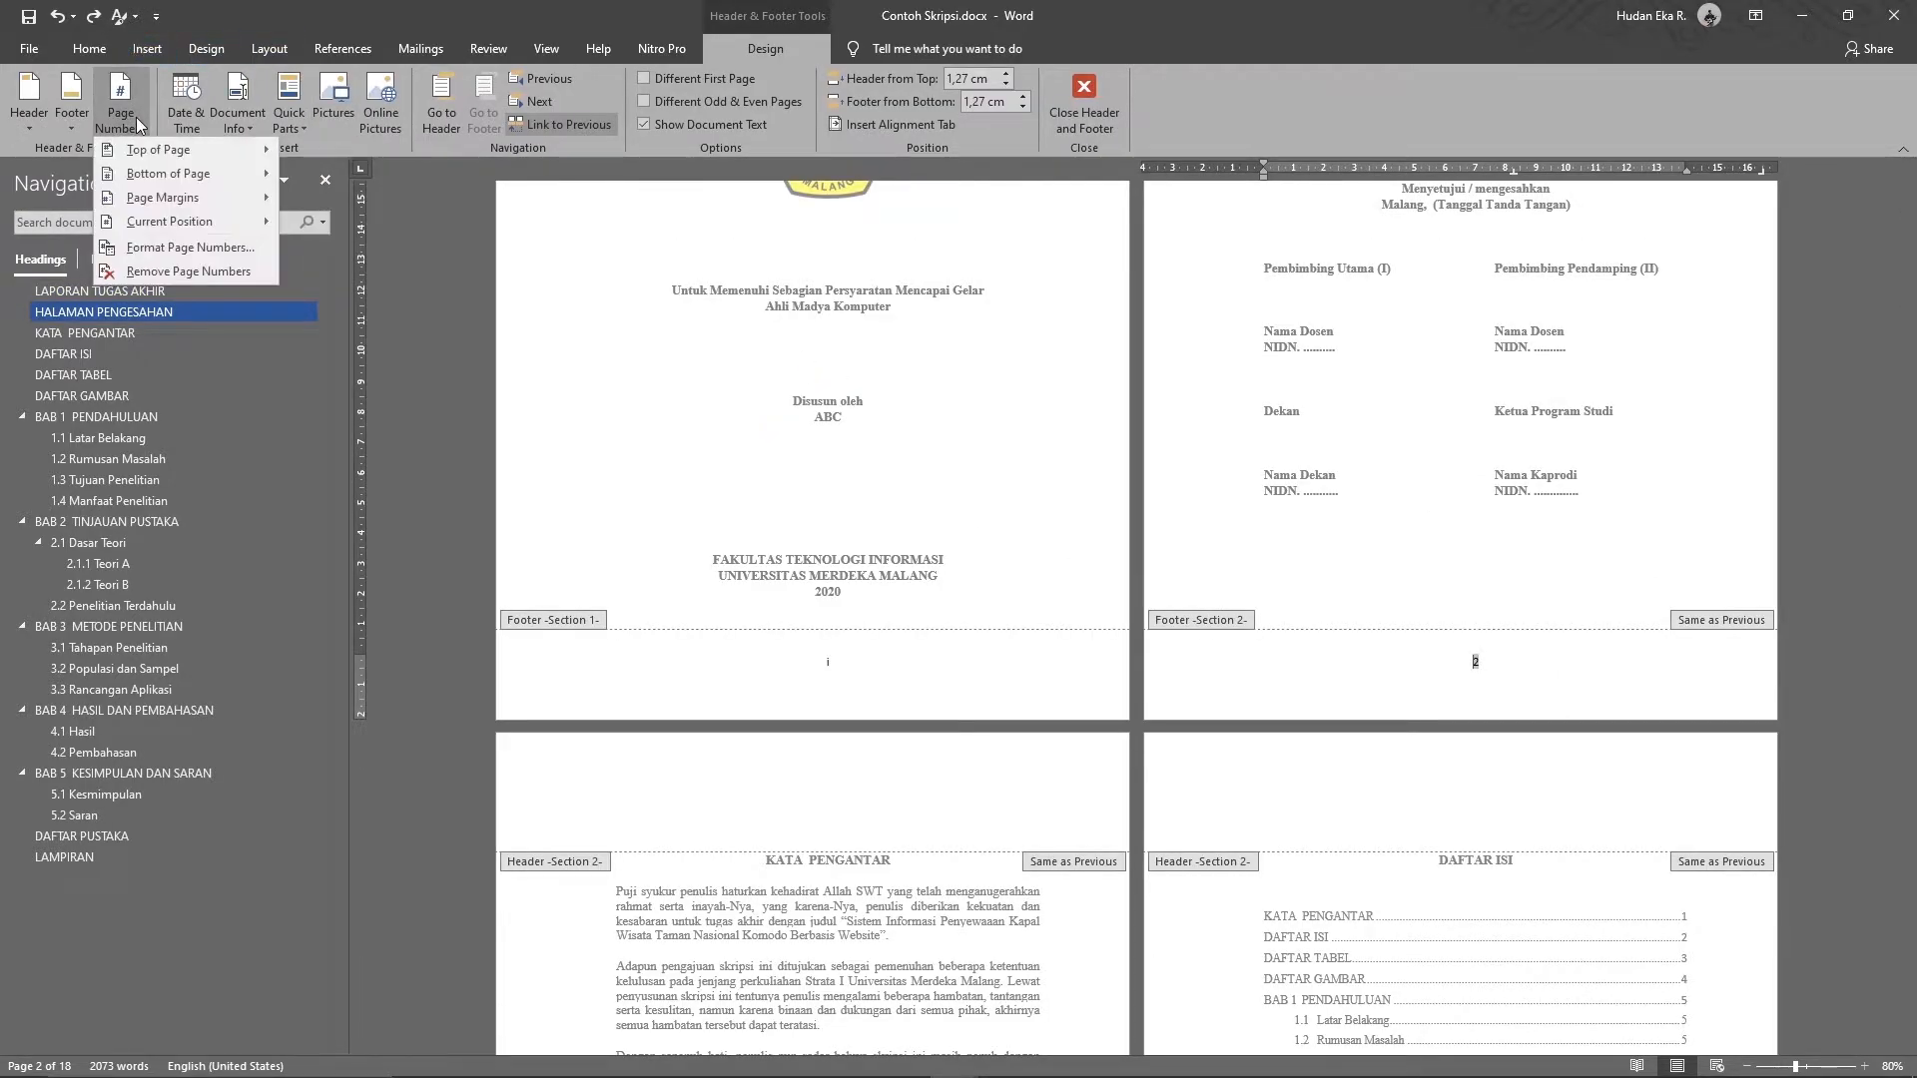
{"action": "left_click", "coordinate": [192, 248]}
{"action": "left_click", "coordinate": [974, 432]}
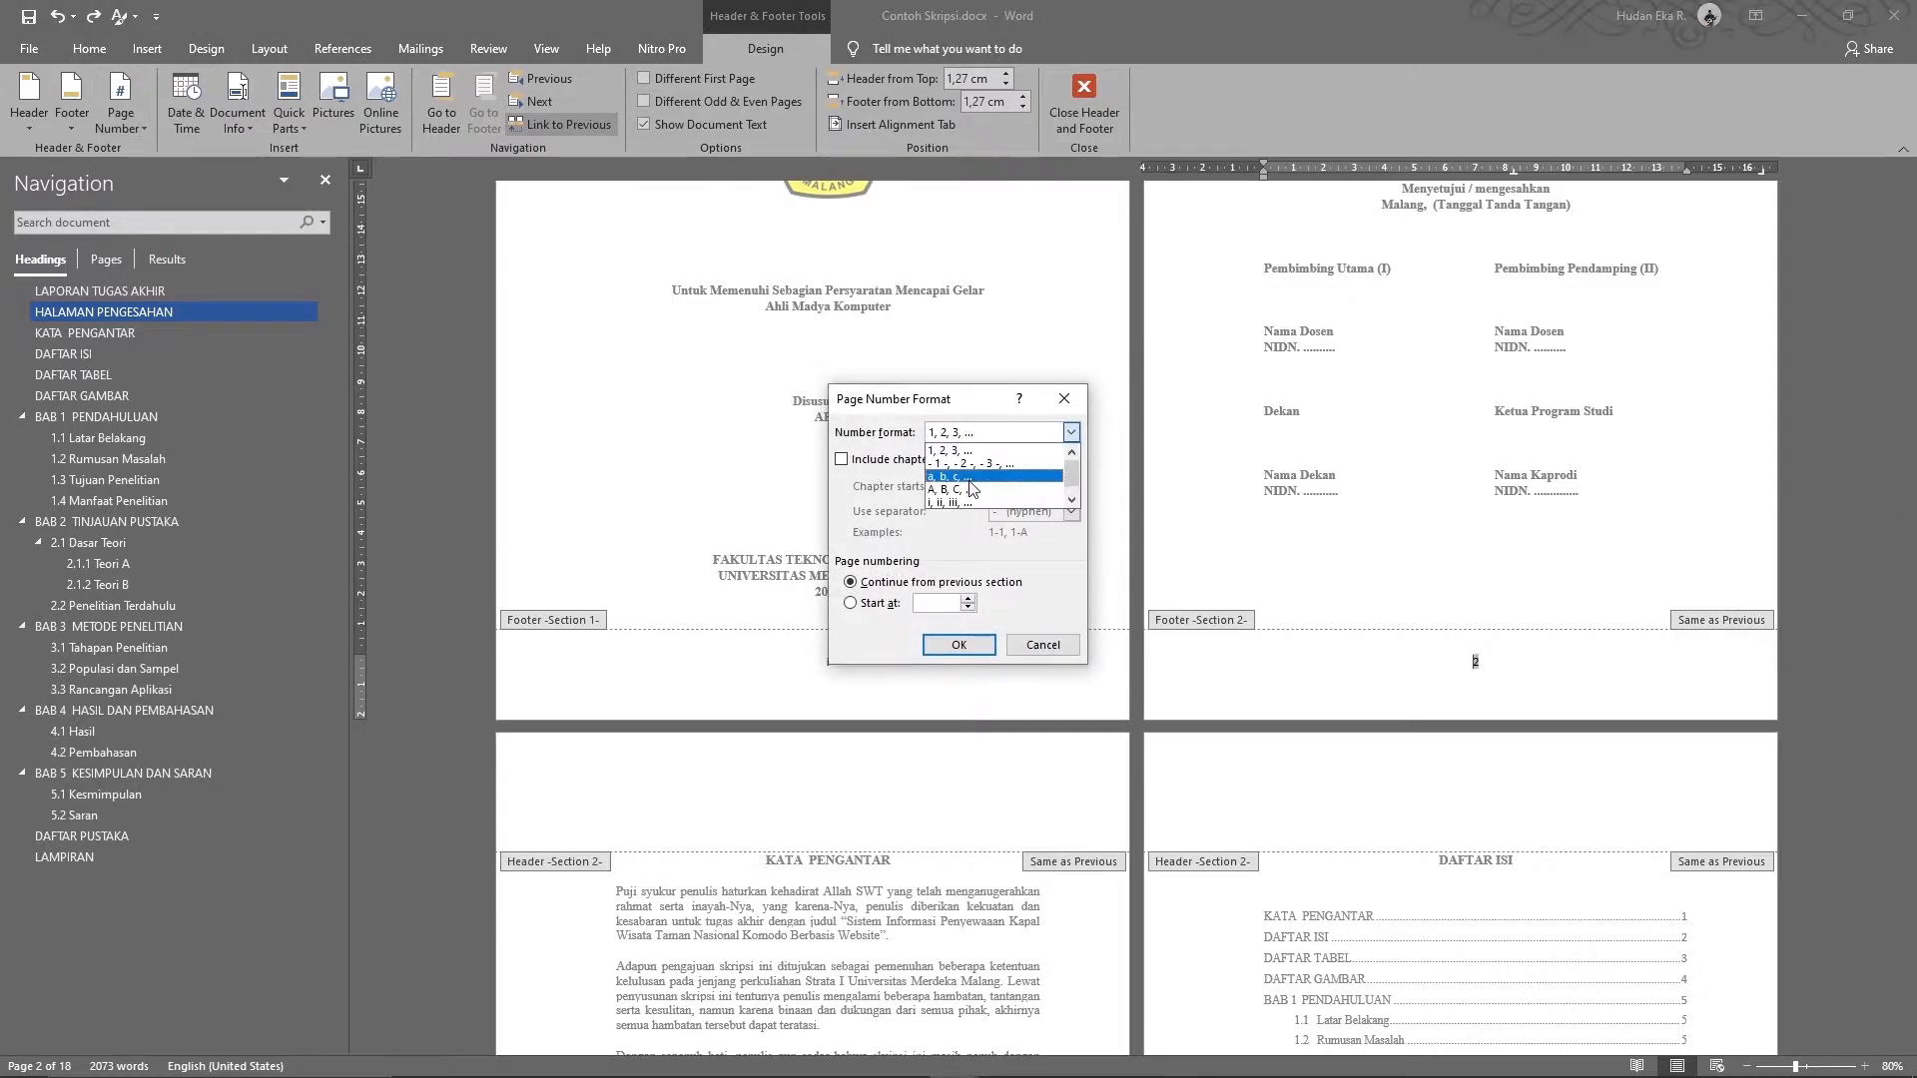
{"action": "left_click", "coordinate": [968, 504]}
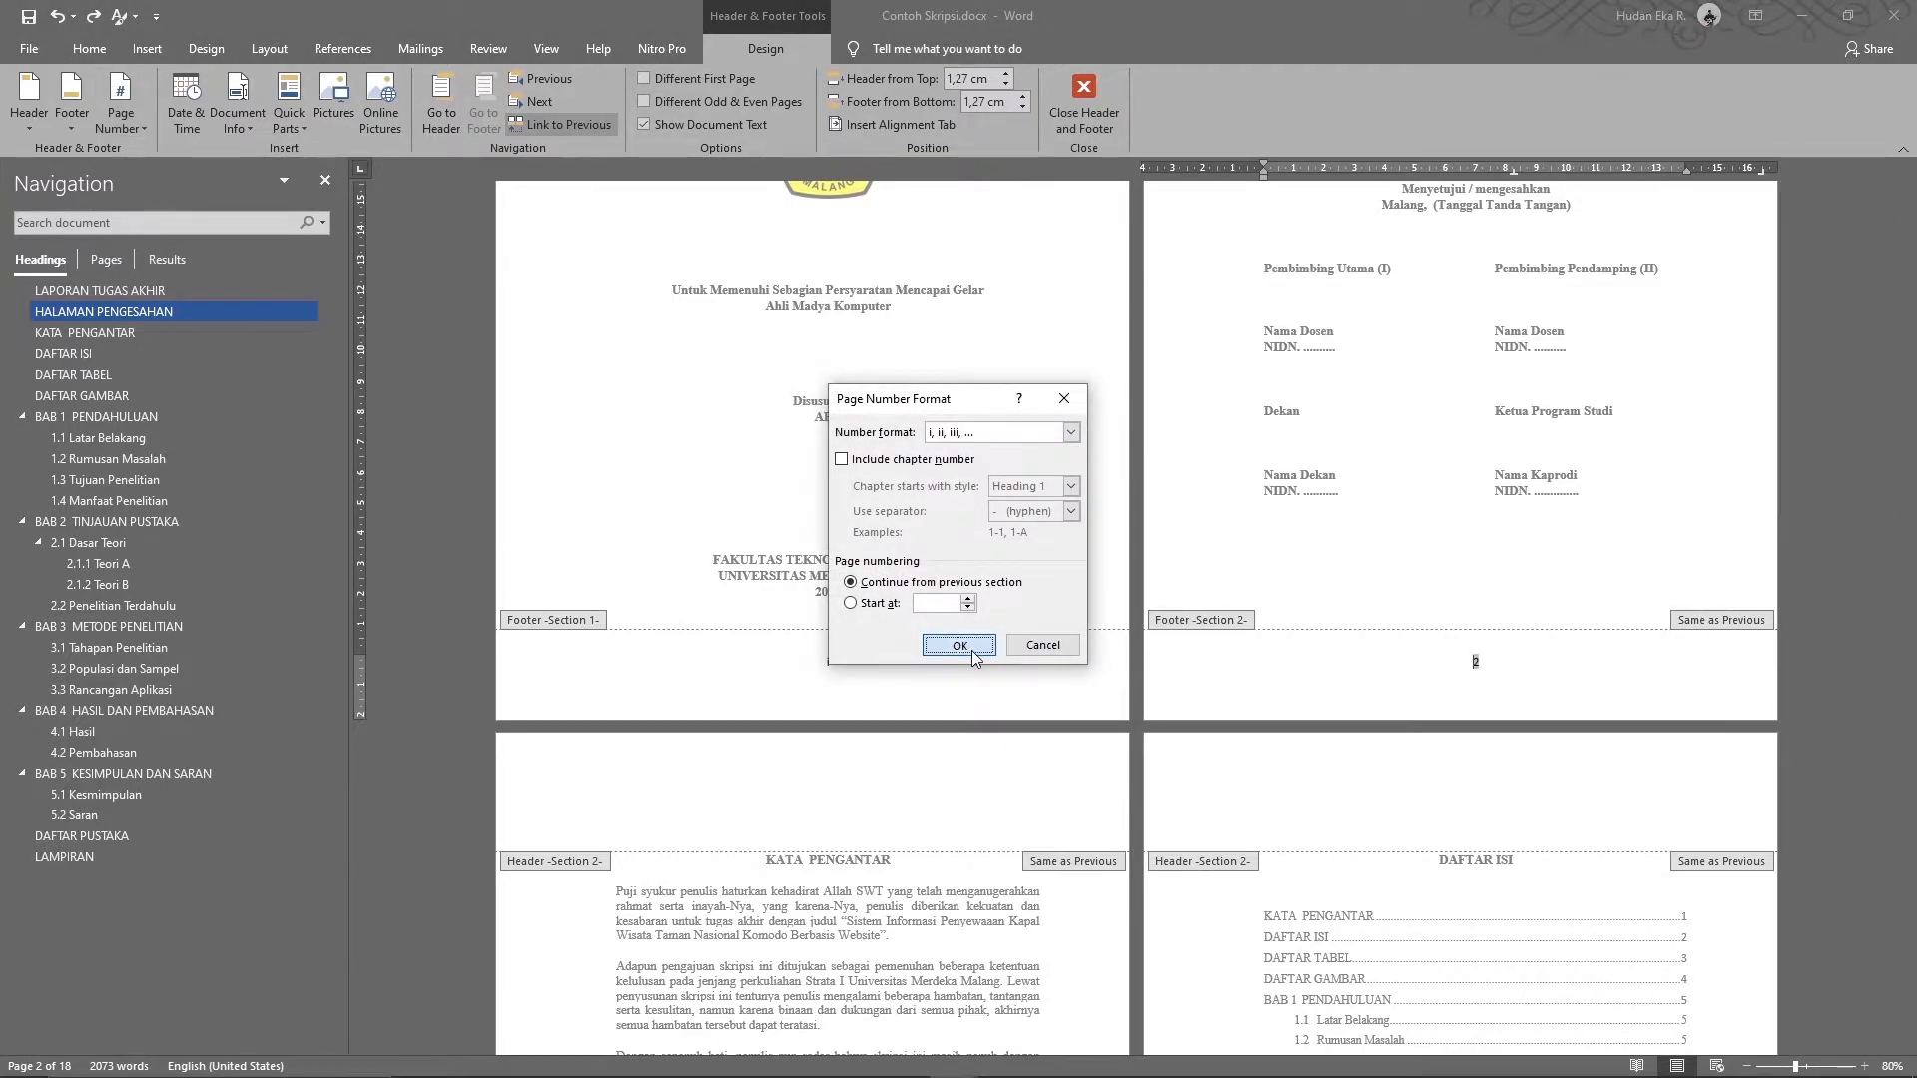
{"action": "left_click", "coordinate": [972, 648]}
{"action": "double_click", "coordinate": [1414, 715]}
- Examine the footer page numbers from the HALAMAN PENGESAHAN page through the start of BAB 2 and back to the cover page
{"action": "scroll", "coordinate": [1414, 715], "scroll_direction": "down", "scroll_amount": 3}
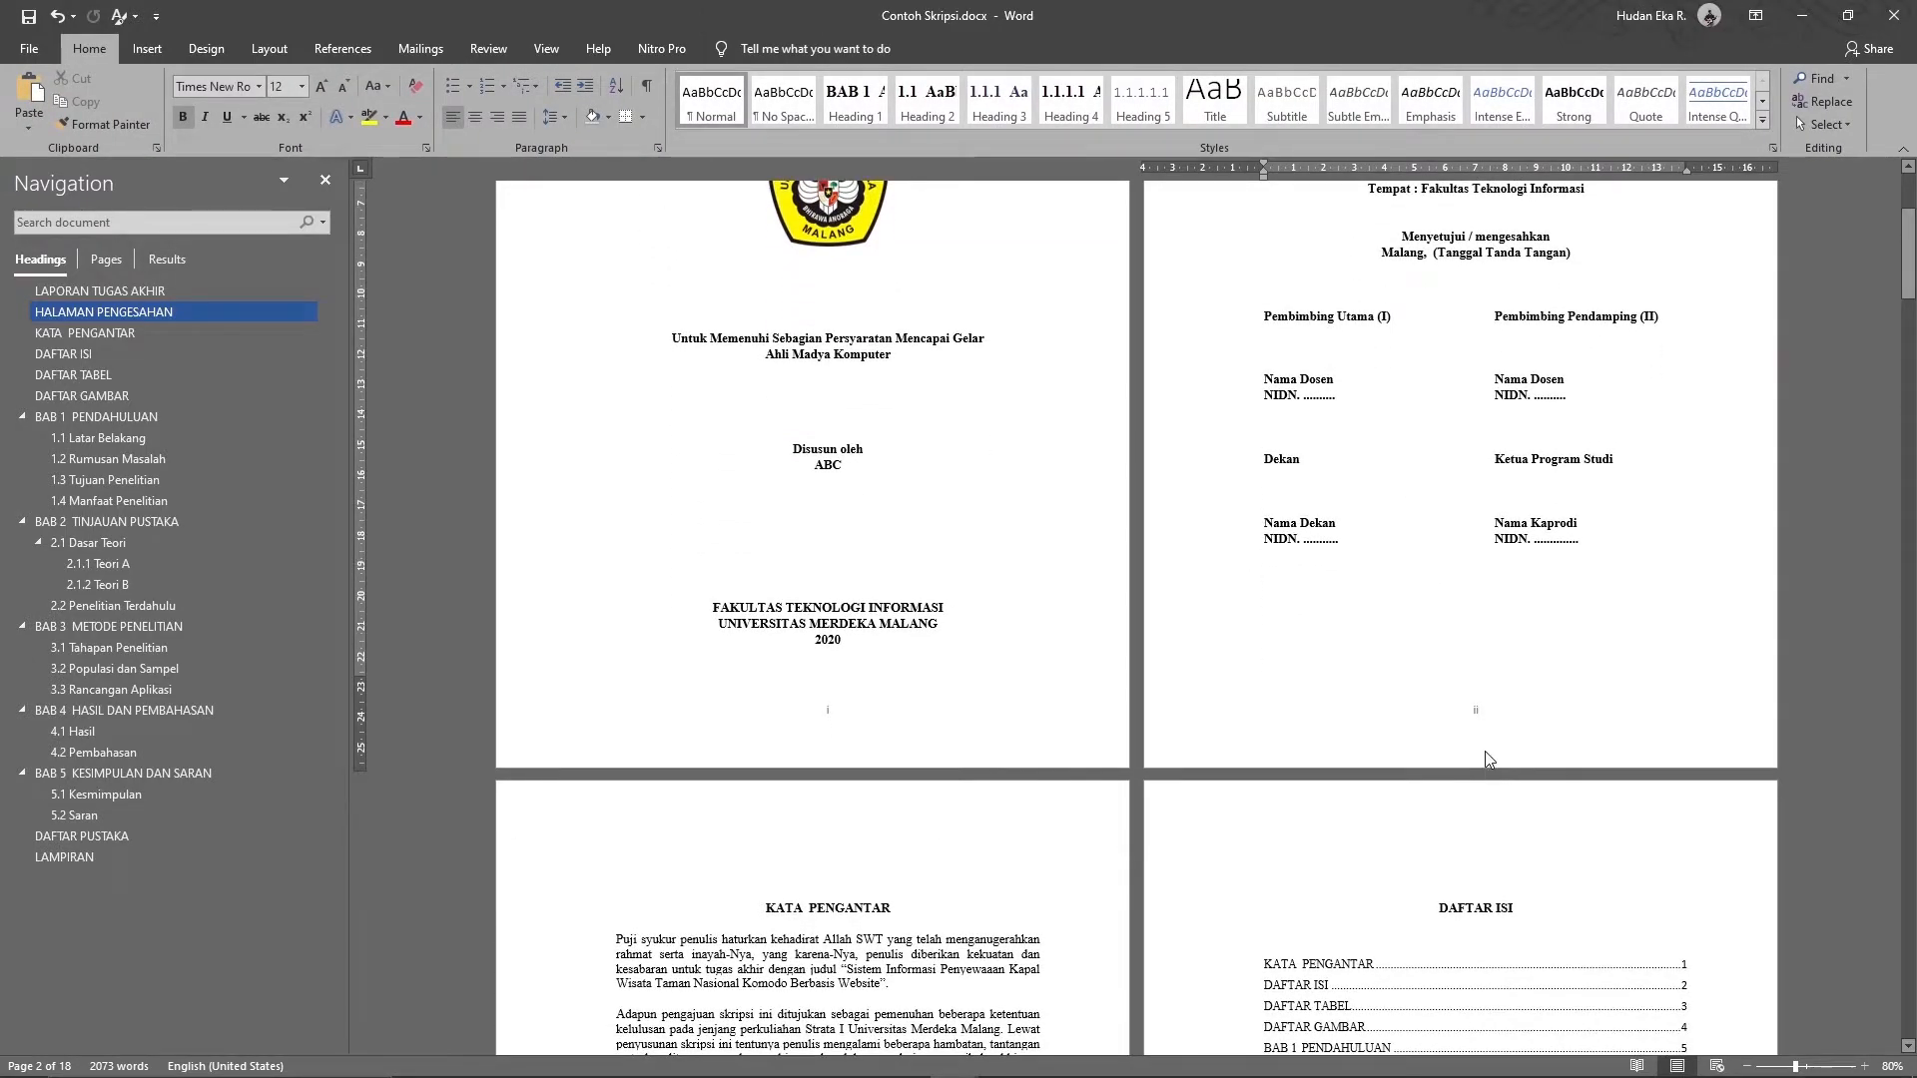
{"action": "scroll", "coordinate": [1484, 751], "scroll_direction": "down", "scroll_amount": 5}
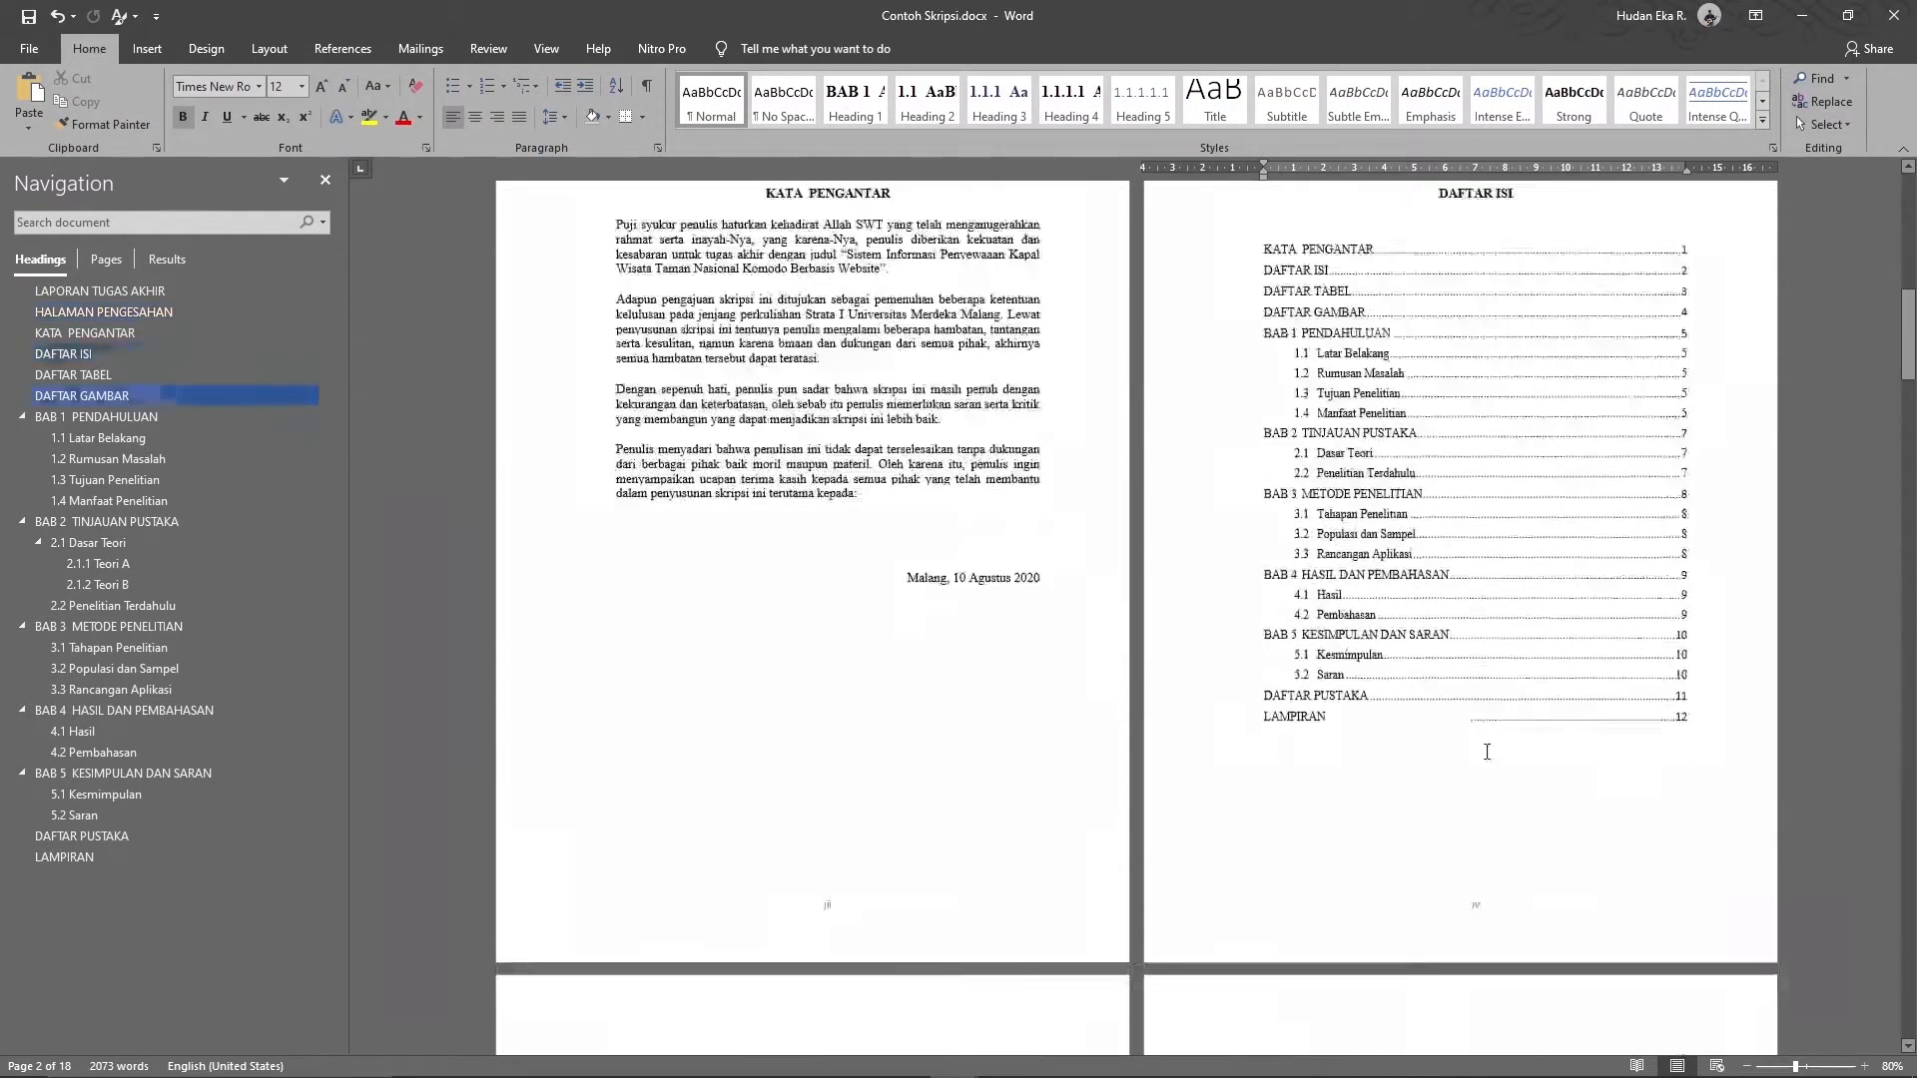
{"action": "scroll", "coordinate": [1486, 751], "scroll_direction": "down", "scroll_amount": 20}
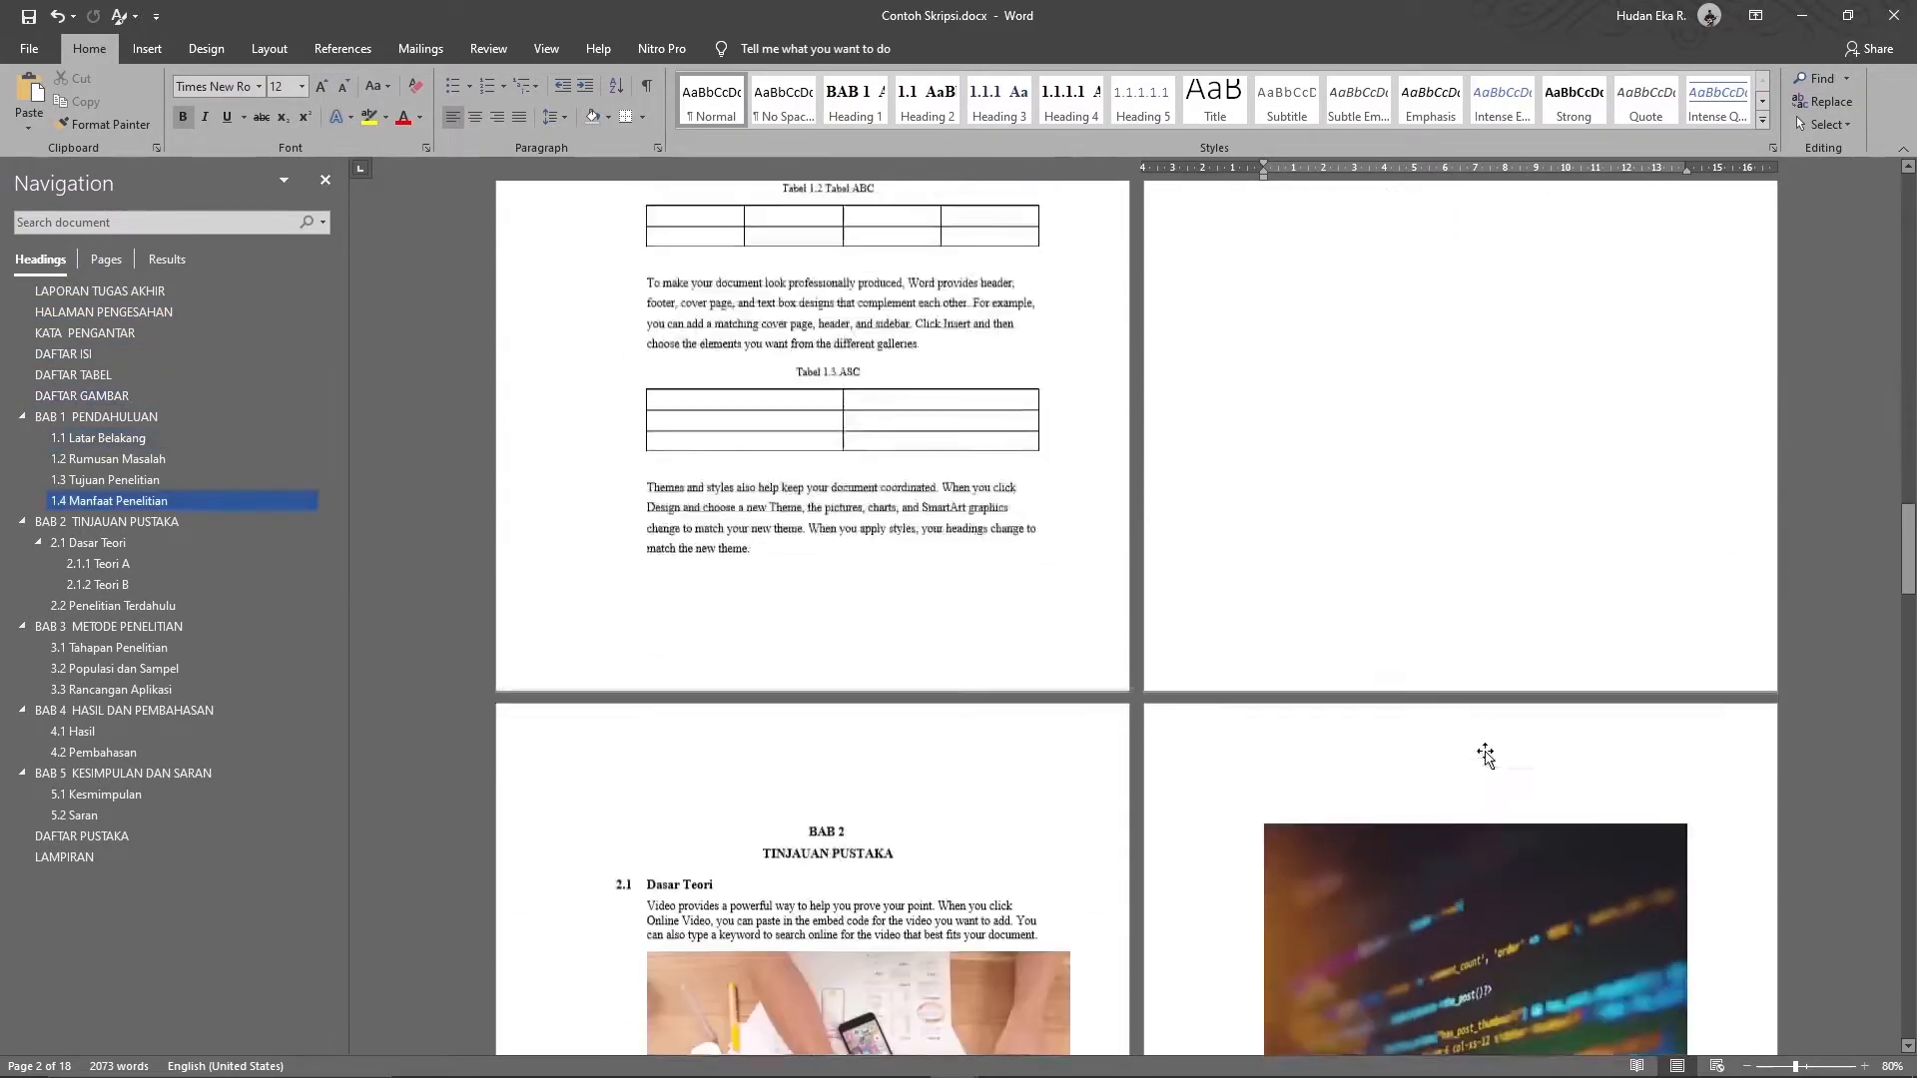
{"action": "scroll", "coordinate": [1484, 750], "scroll_direction": "down", "scroll_amount": 4}
{"action": "scroll", "coordinate": [1485, 751], "scroll_direction": "up", "scroll_amount": 10}
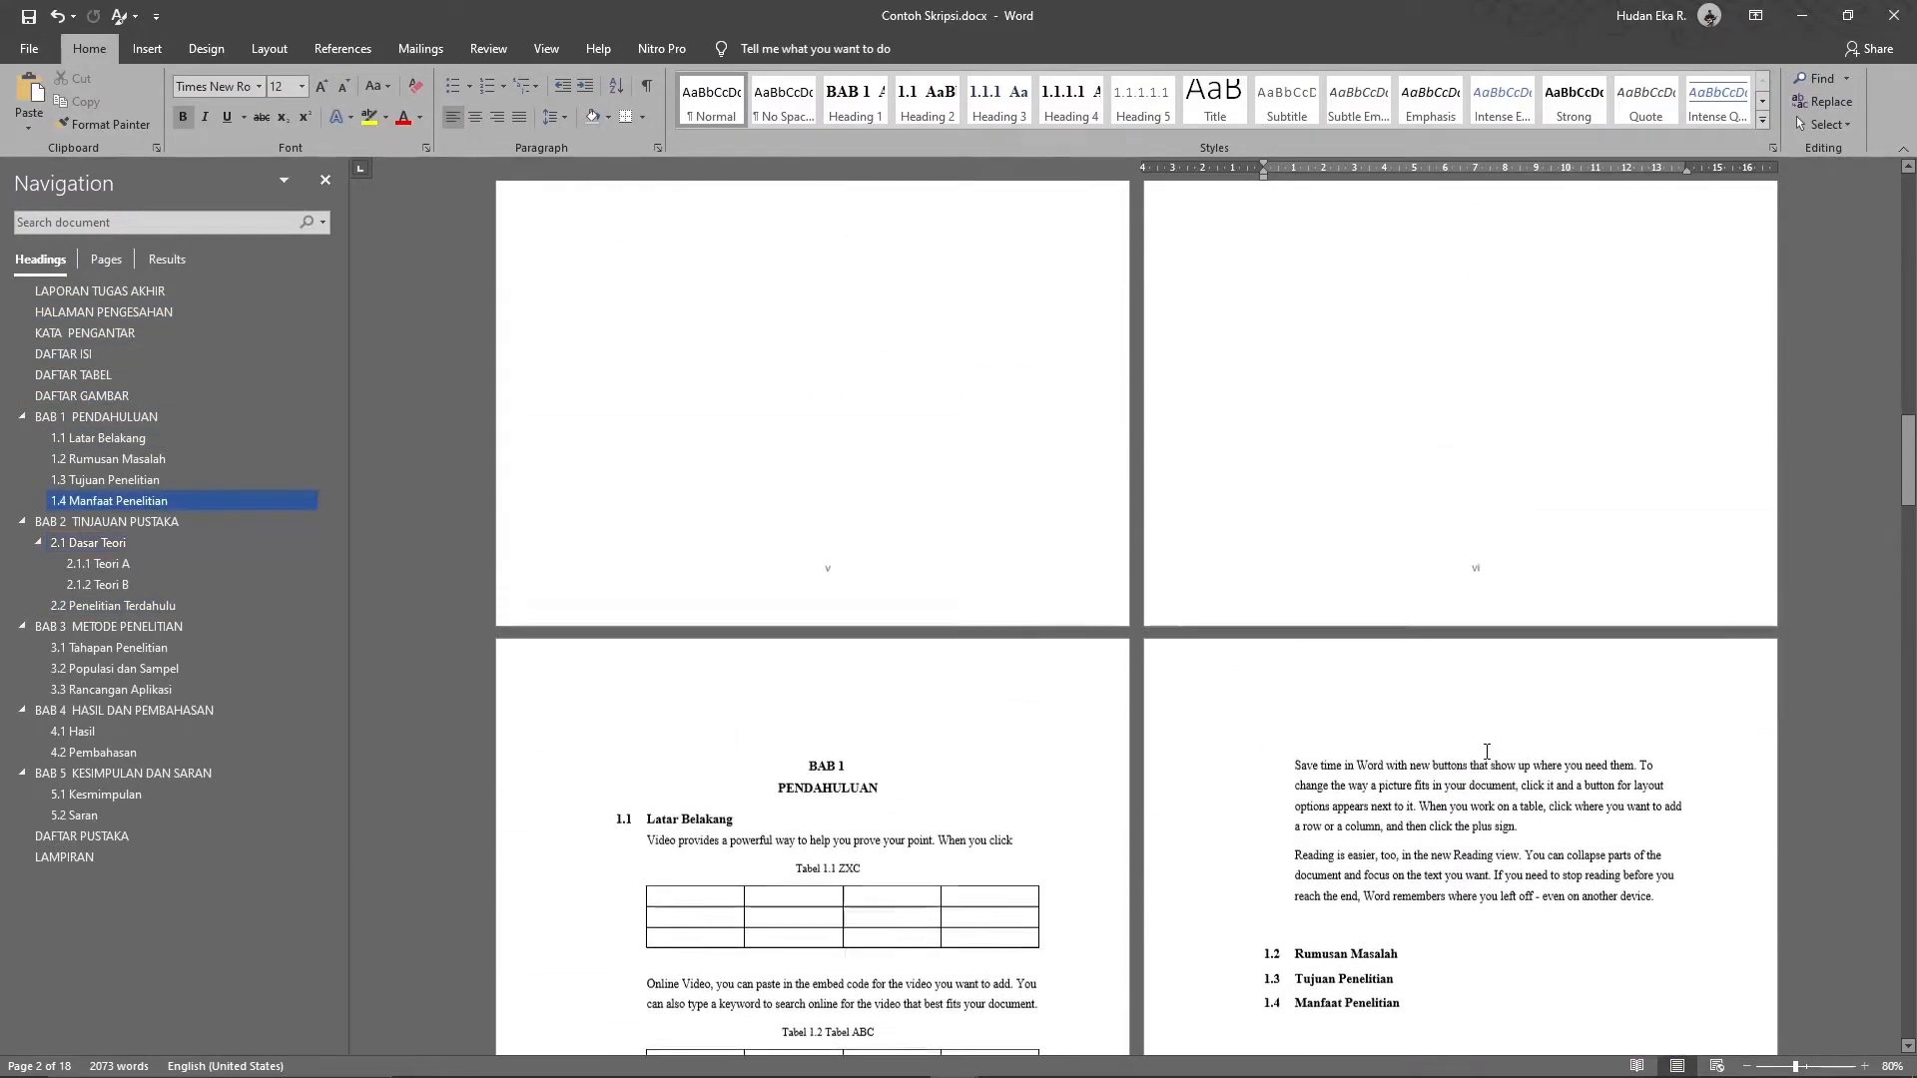
{"action": "scroll", "coordinate": [1486, 751], "scroll_direction": "up", "scroll_amount": 5}
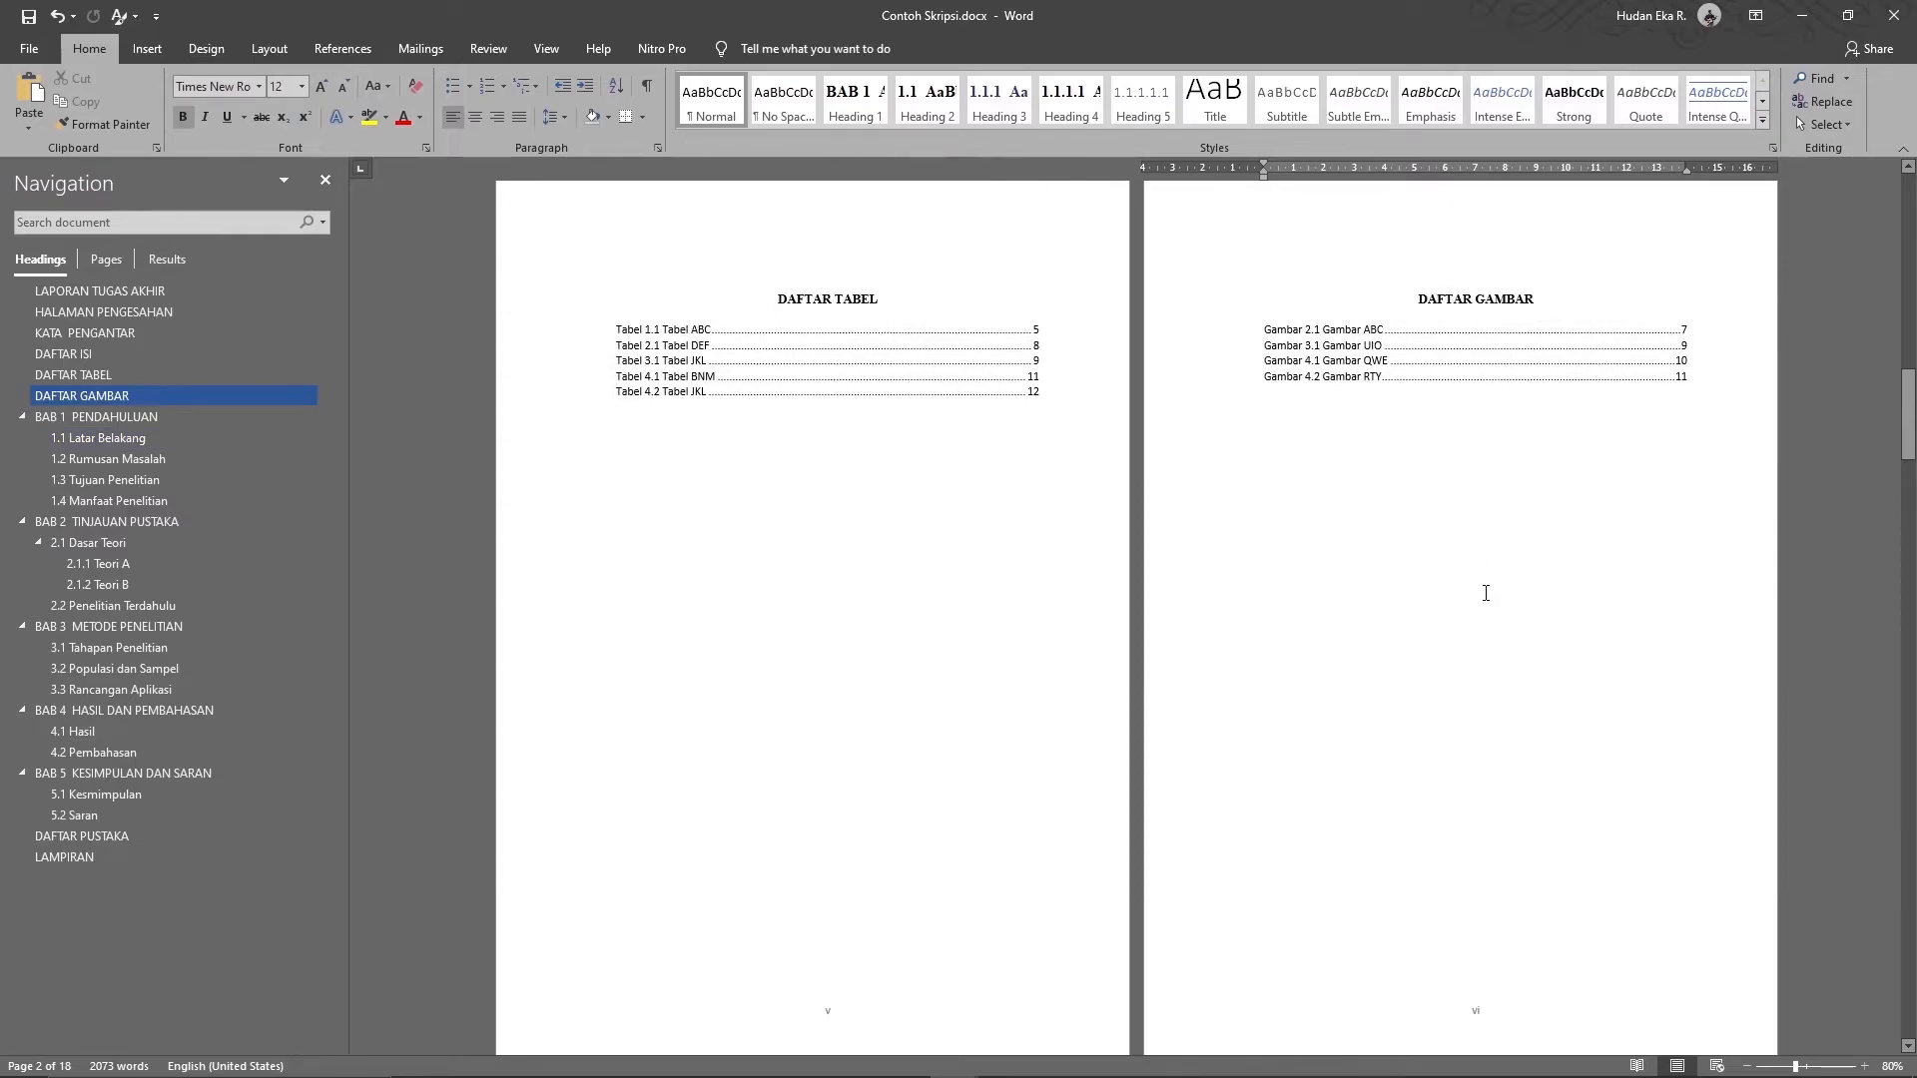
{"action": "scroll", "coordinate": [1486, 593], "scroll_direction": "down", "scroll_amount": 6}
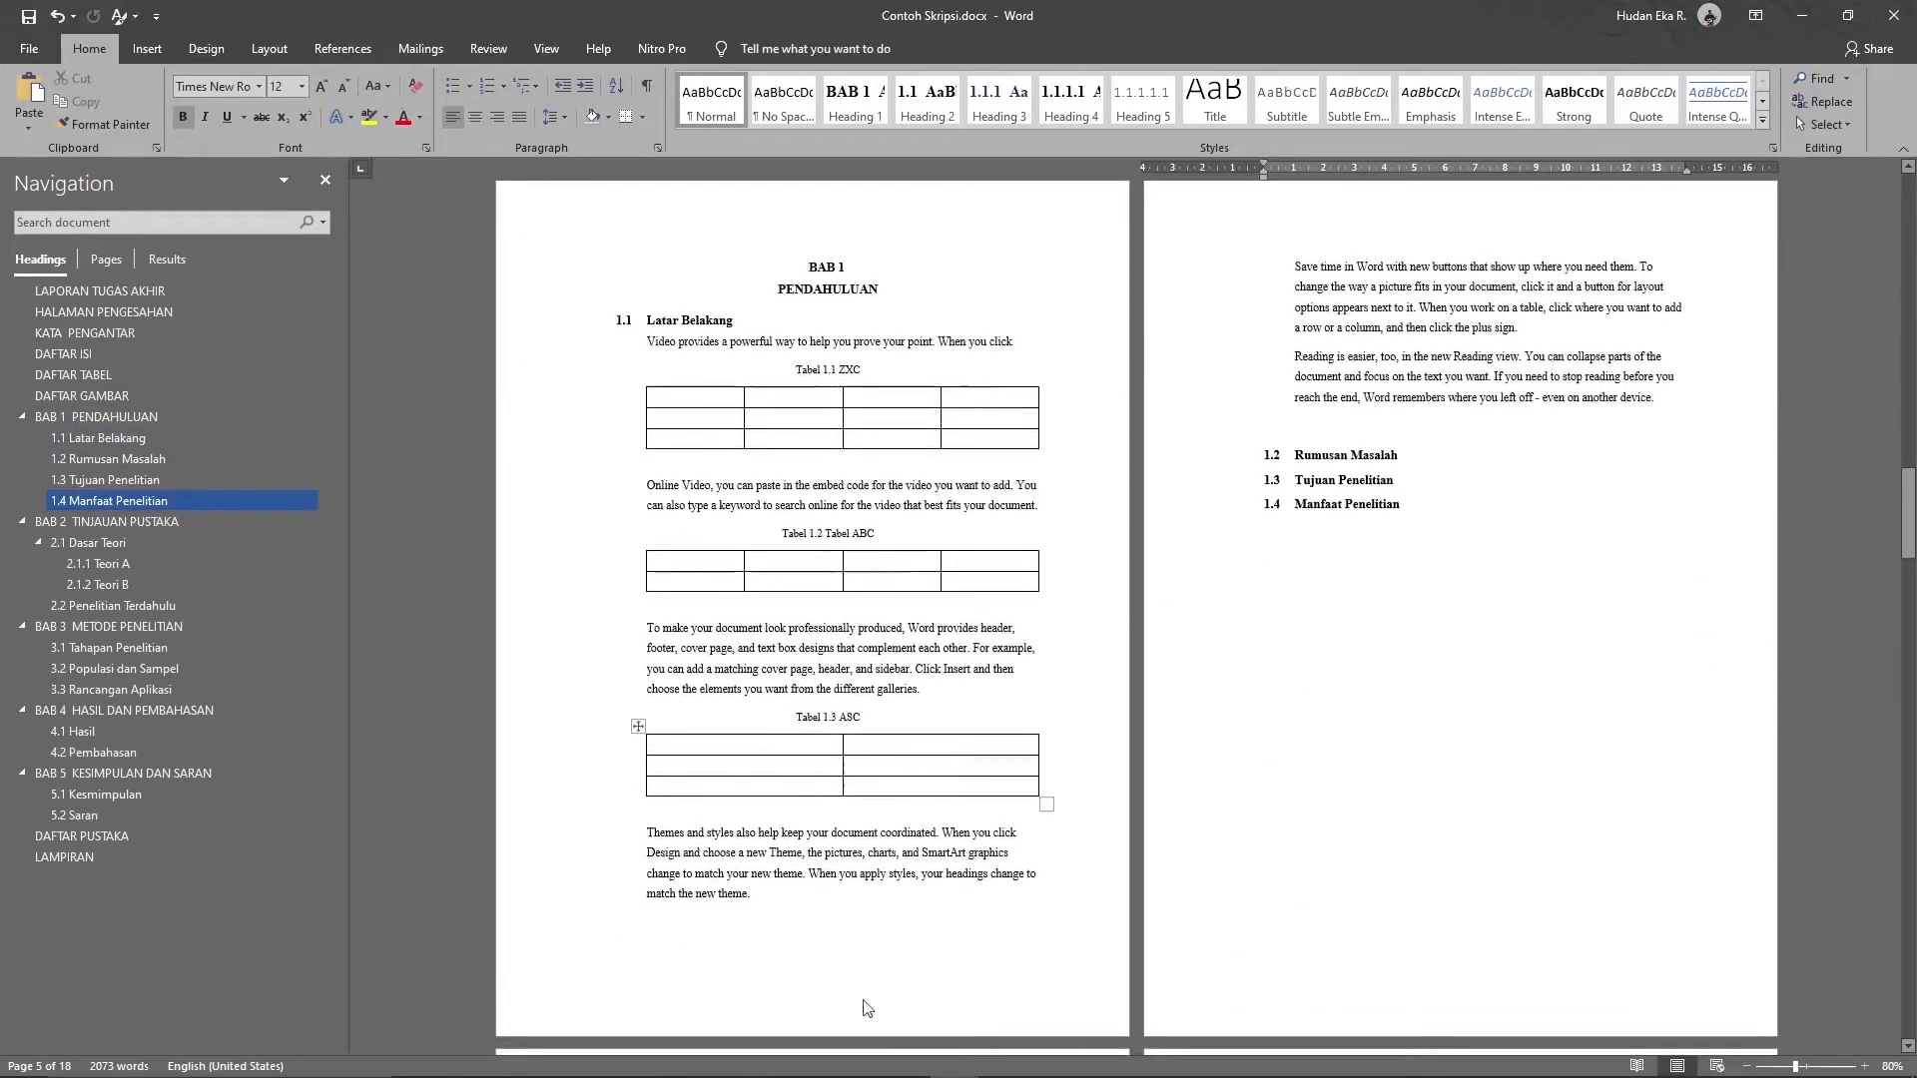
{"action": "scroll", "coordinate": [1009, 609], "scroll_direction": "up", "scroll_amount": 4}
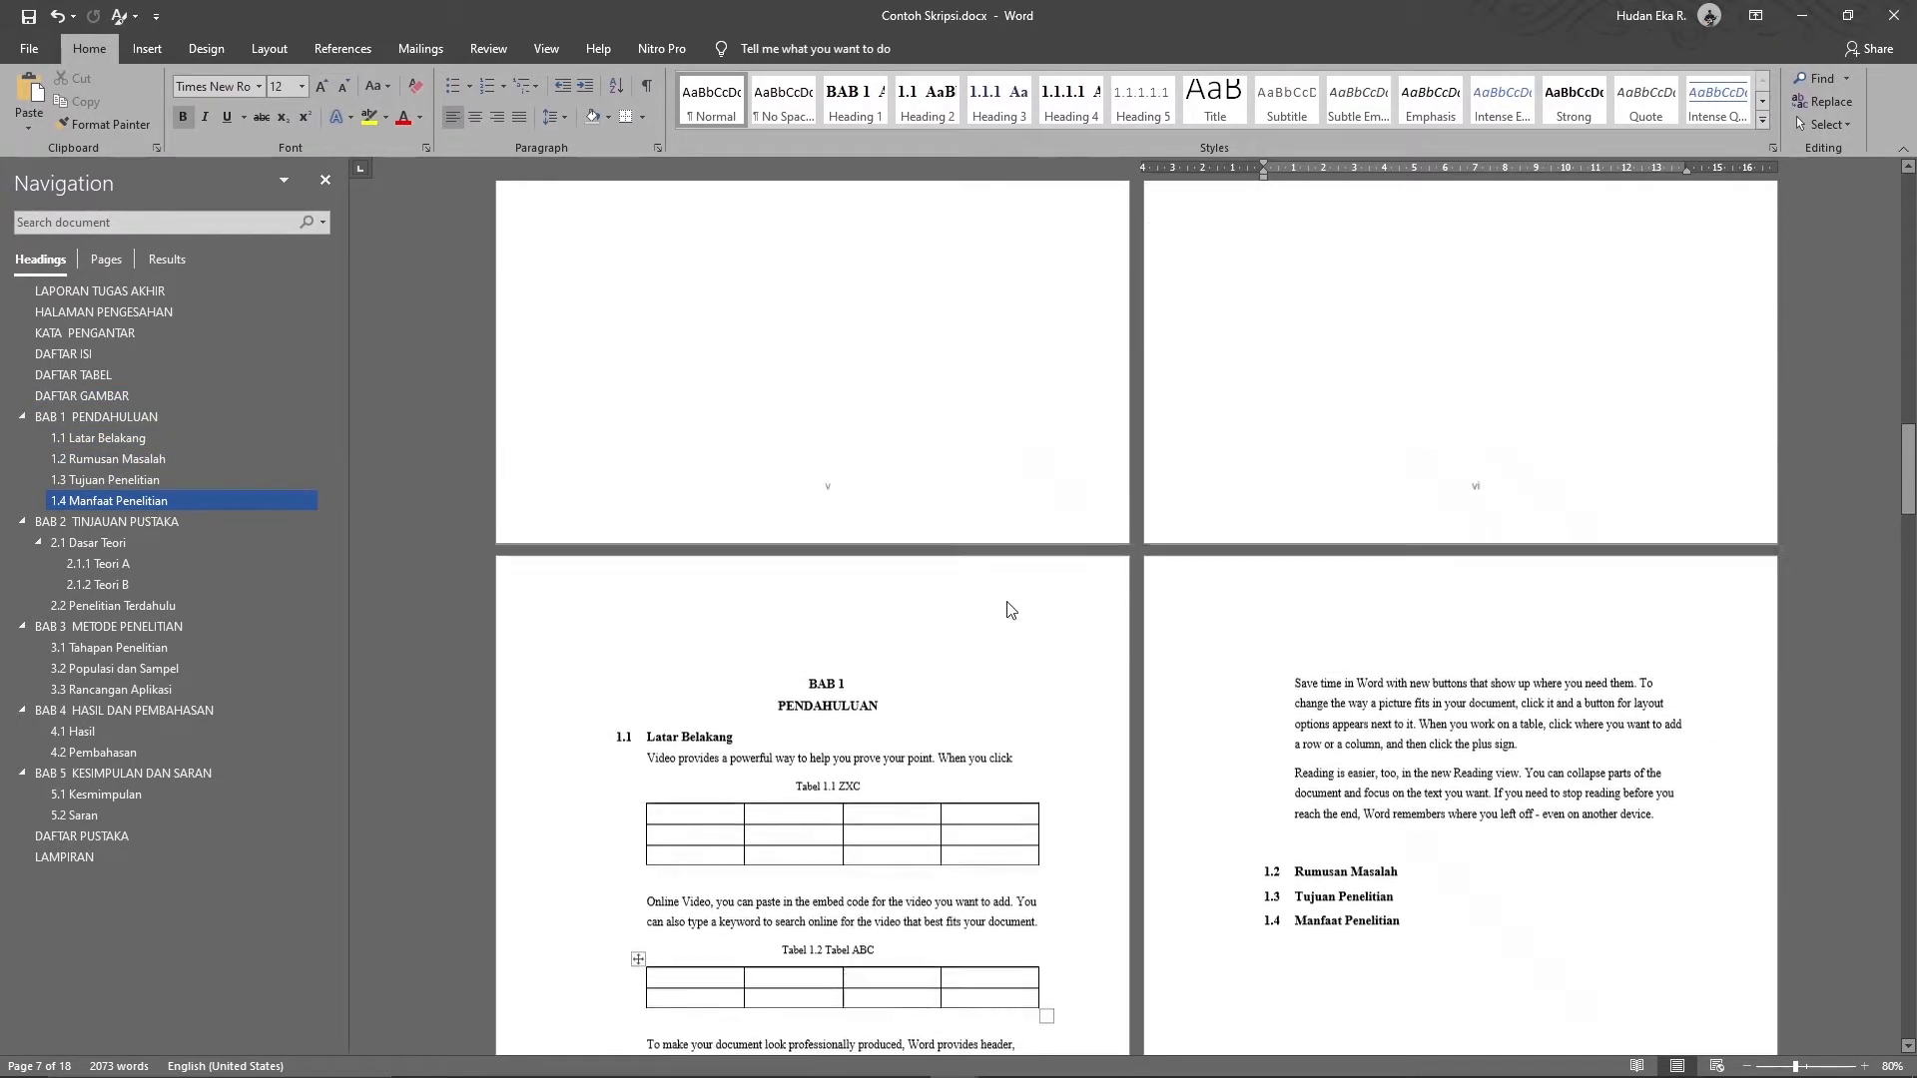
{"action": "scroll", "coordinate": [1009, 610], "scroll_direction": "up", "scroll_amount": 15}
{"action": "scroll", "coordinate": [1009, 602], "scroll_direction": "up", "scroll_amount": 3}
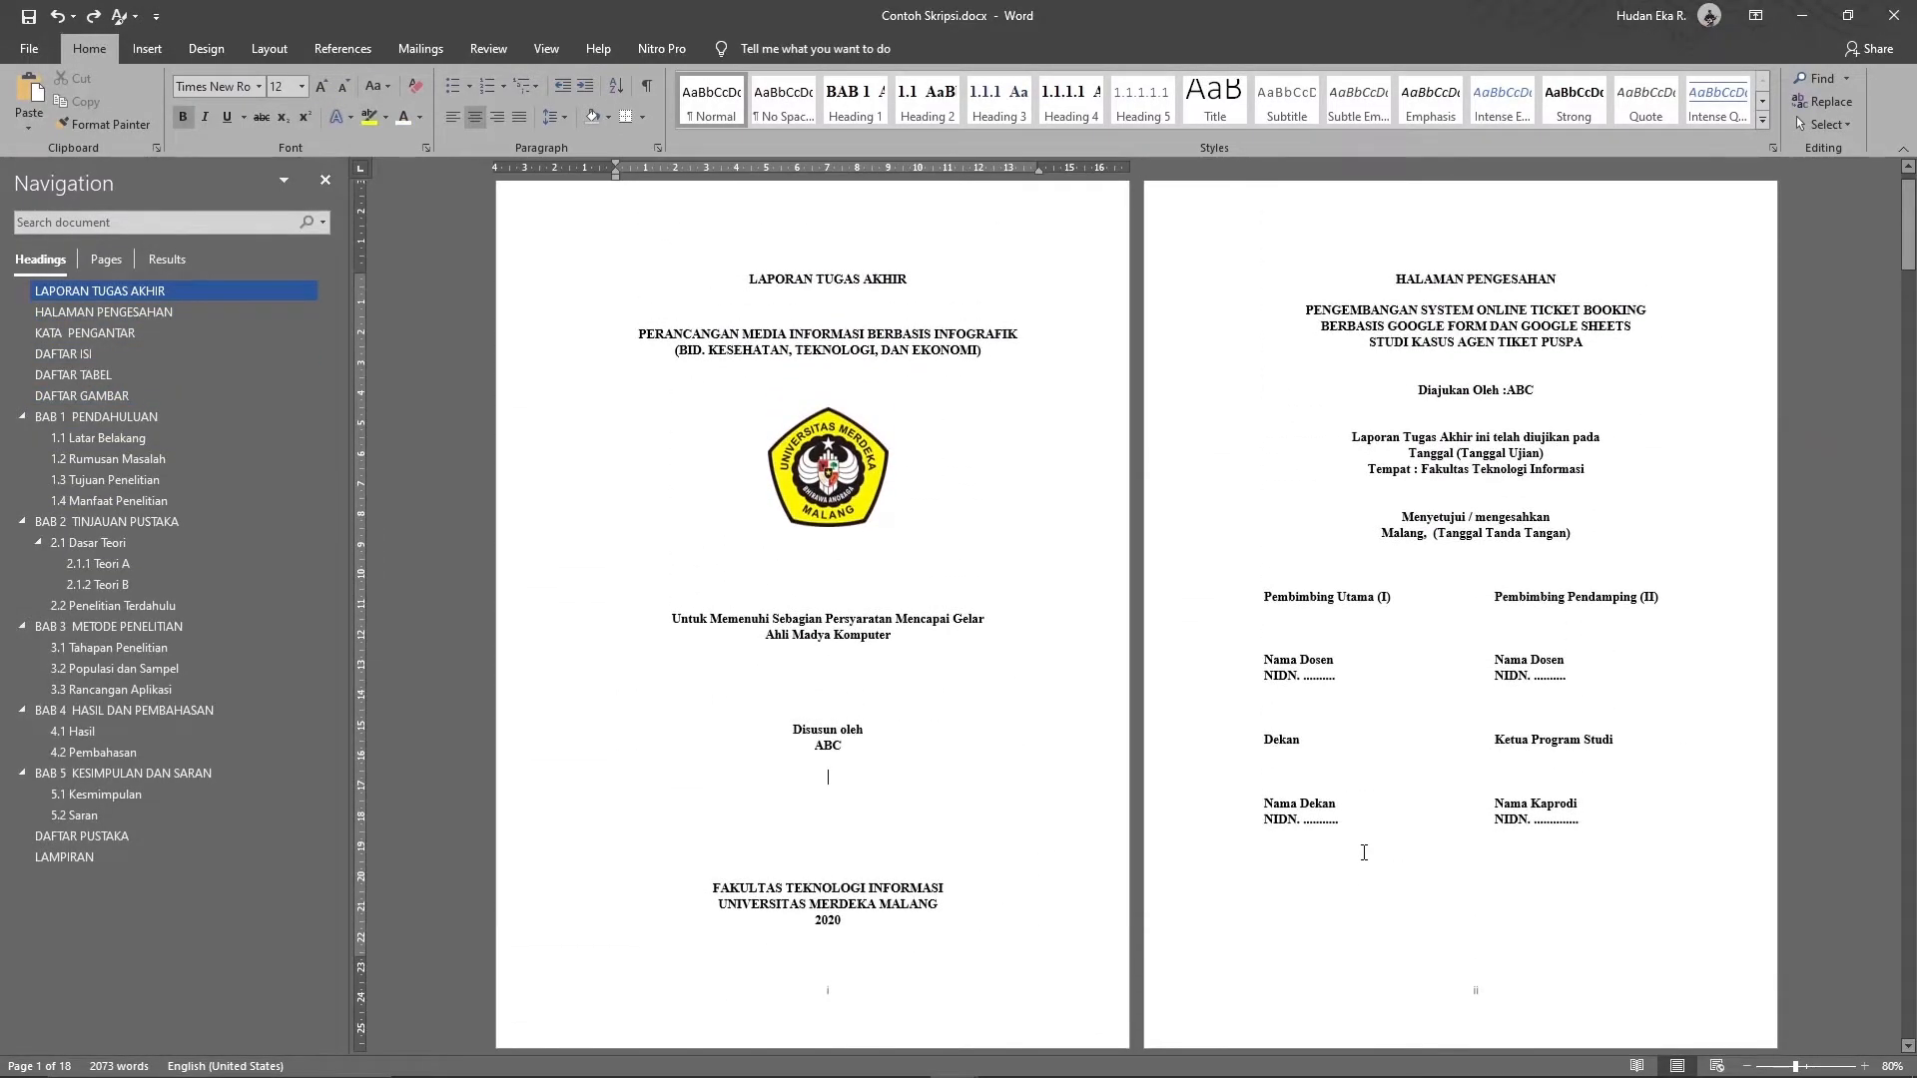
{"action": "scroll", "coordinate": [1364, 852], "scroll_direction": "down", "scroll_amount": 1}
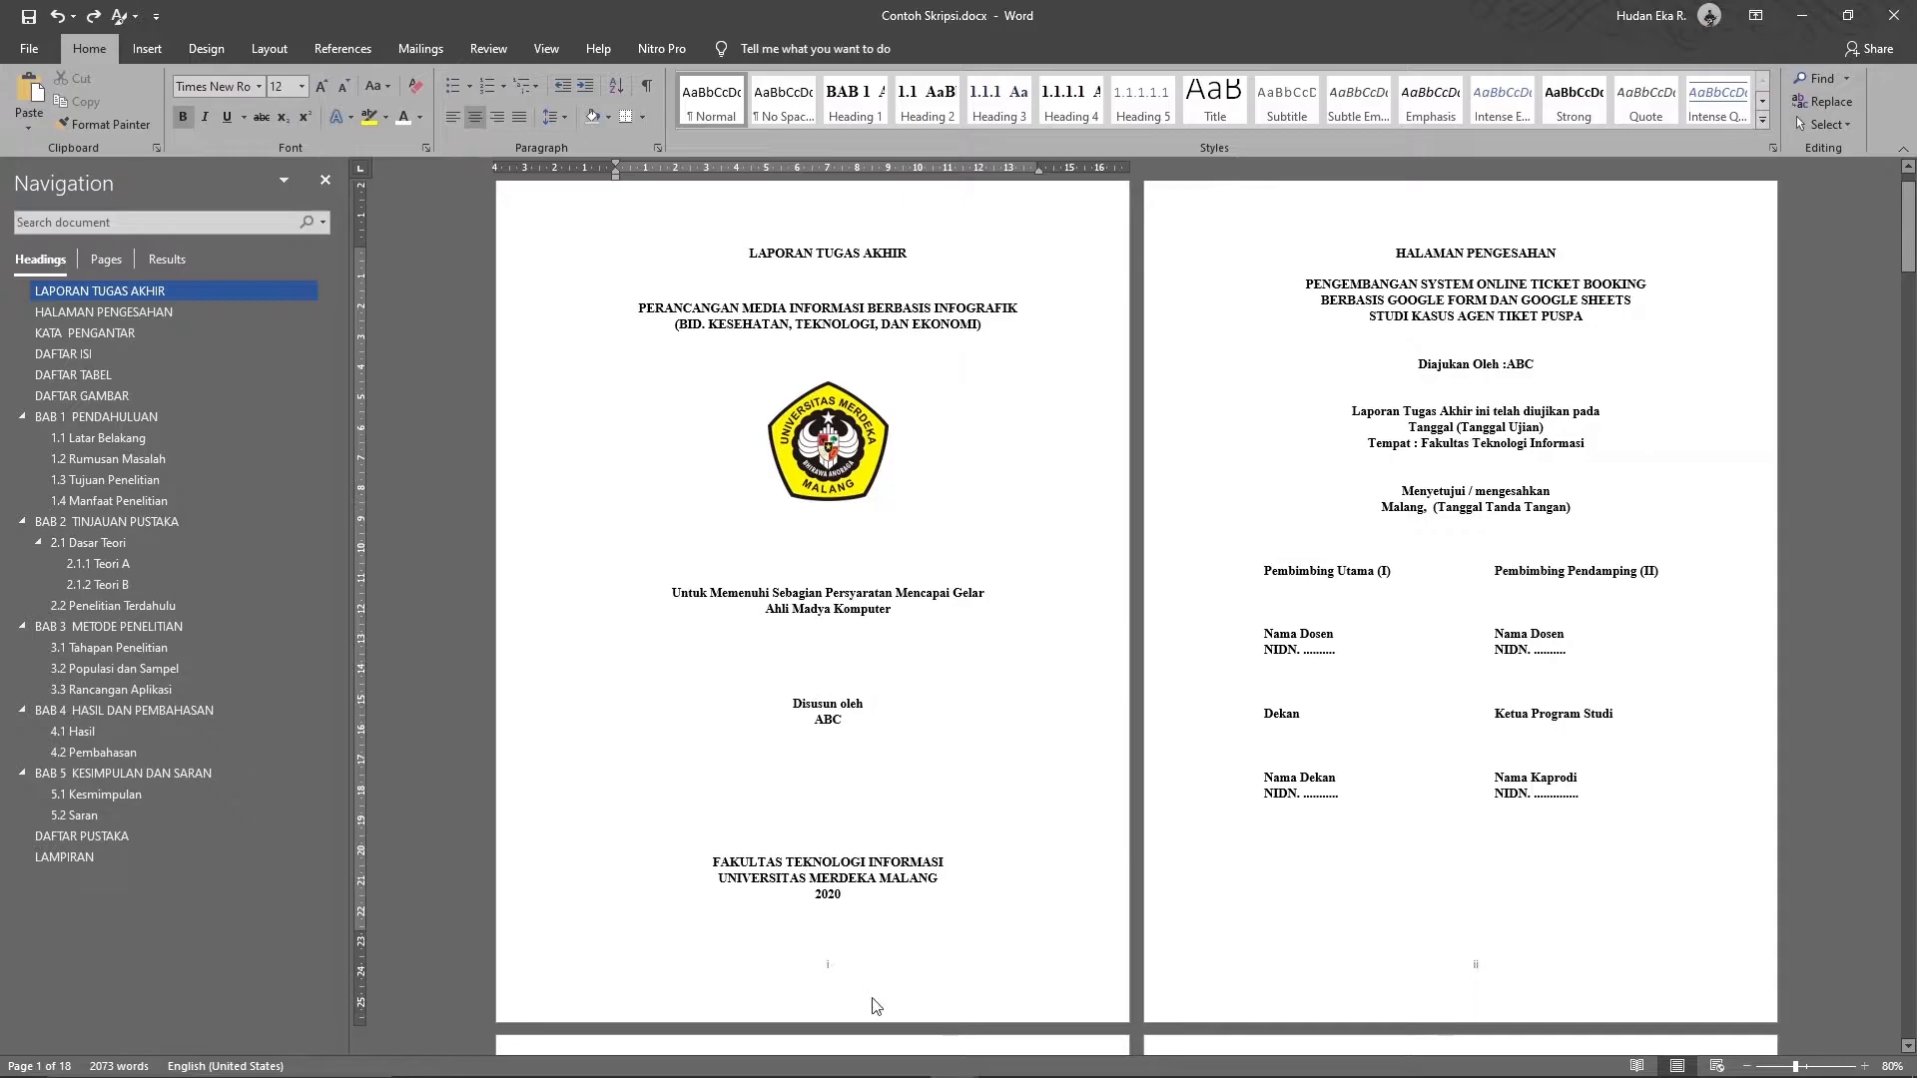
- Unlink the Section 2 footer and header from the previous section and return to the body text
{"action": "double_click", "coordinate": [1358, 992]}
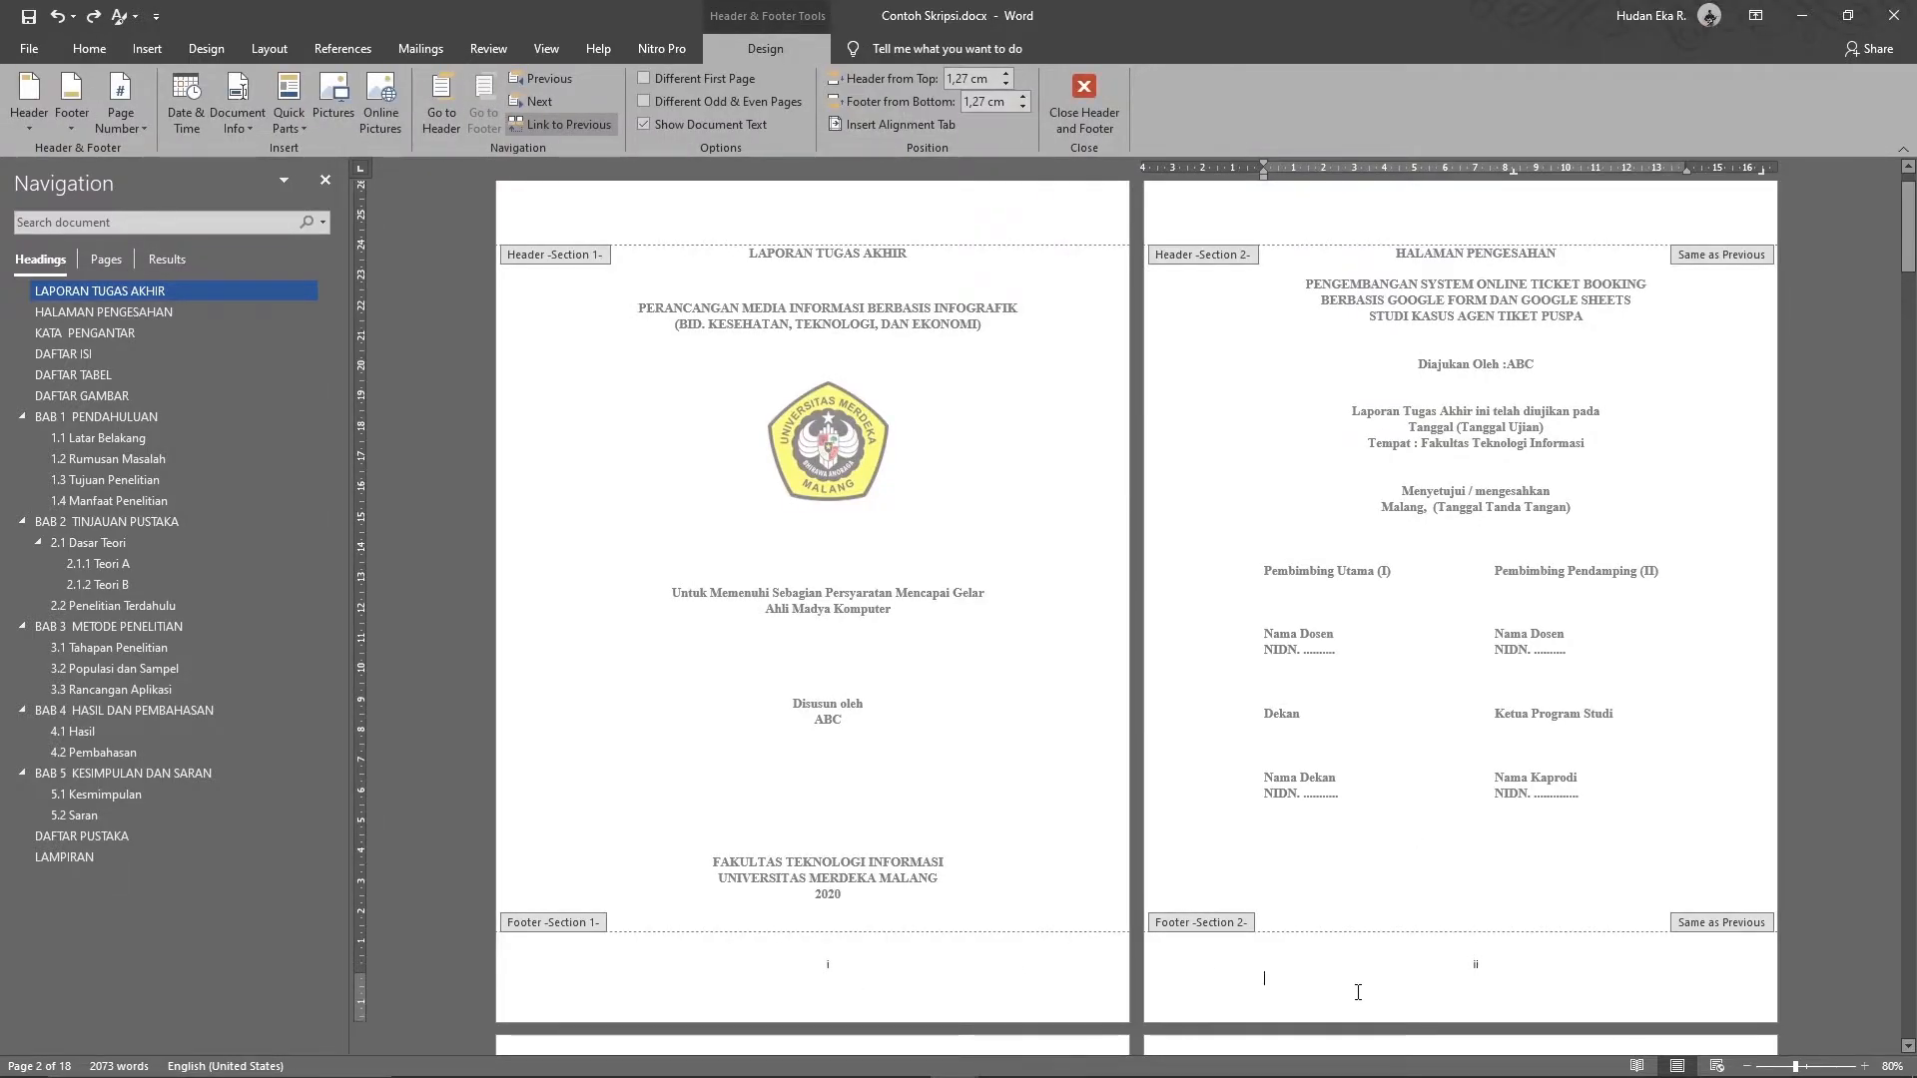
{"action": "left_click", "coordinate": [571, 122]}
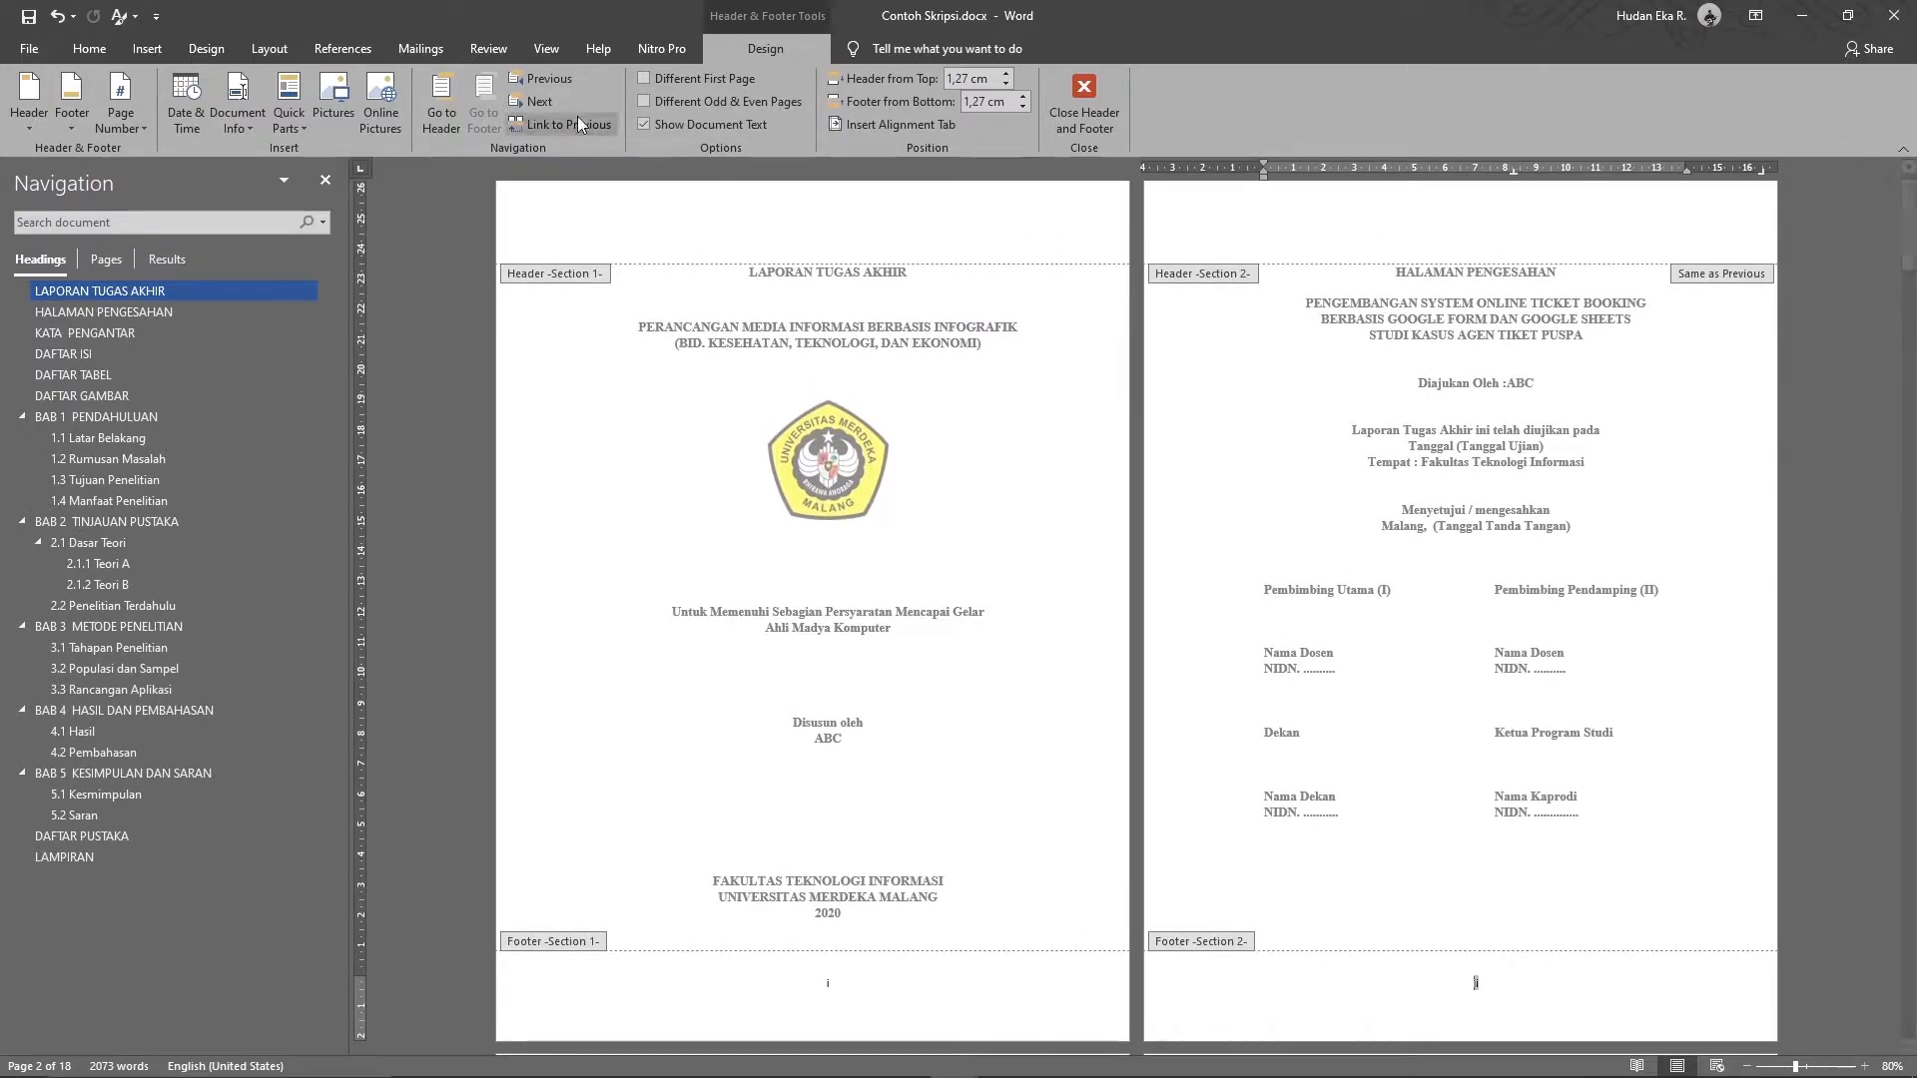
{"action": "left_click", "coordinate": [441, 105]}
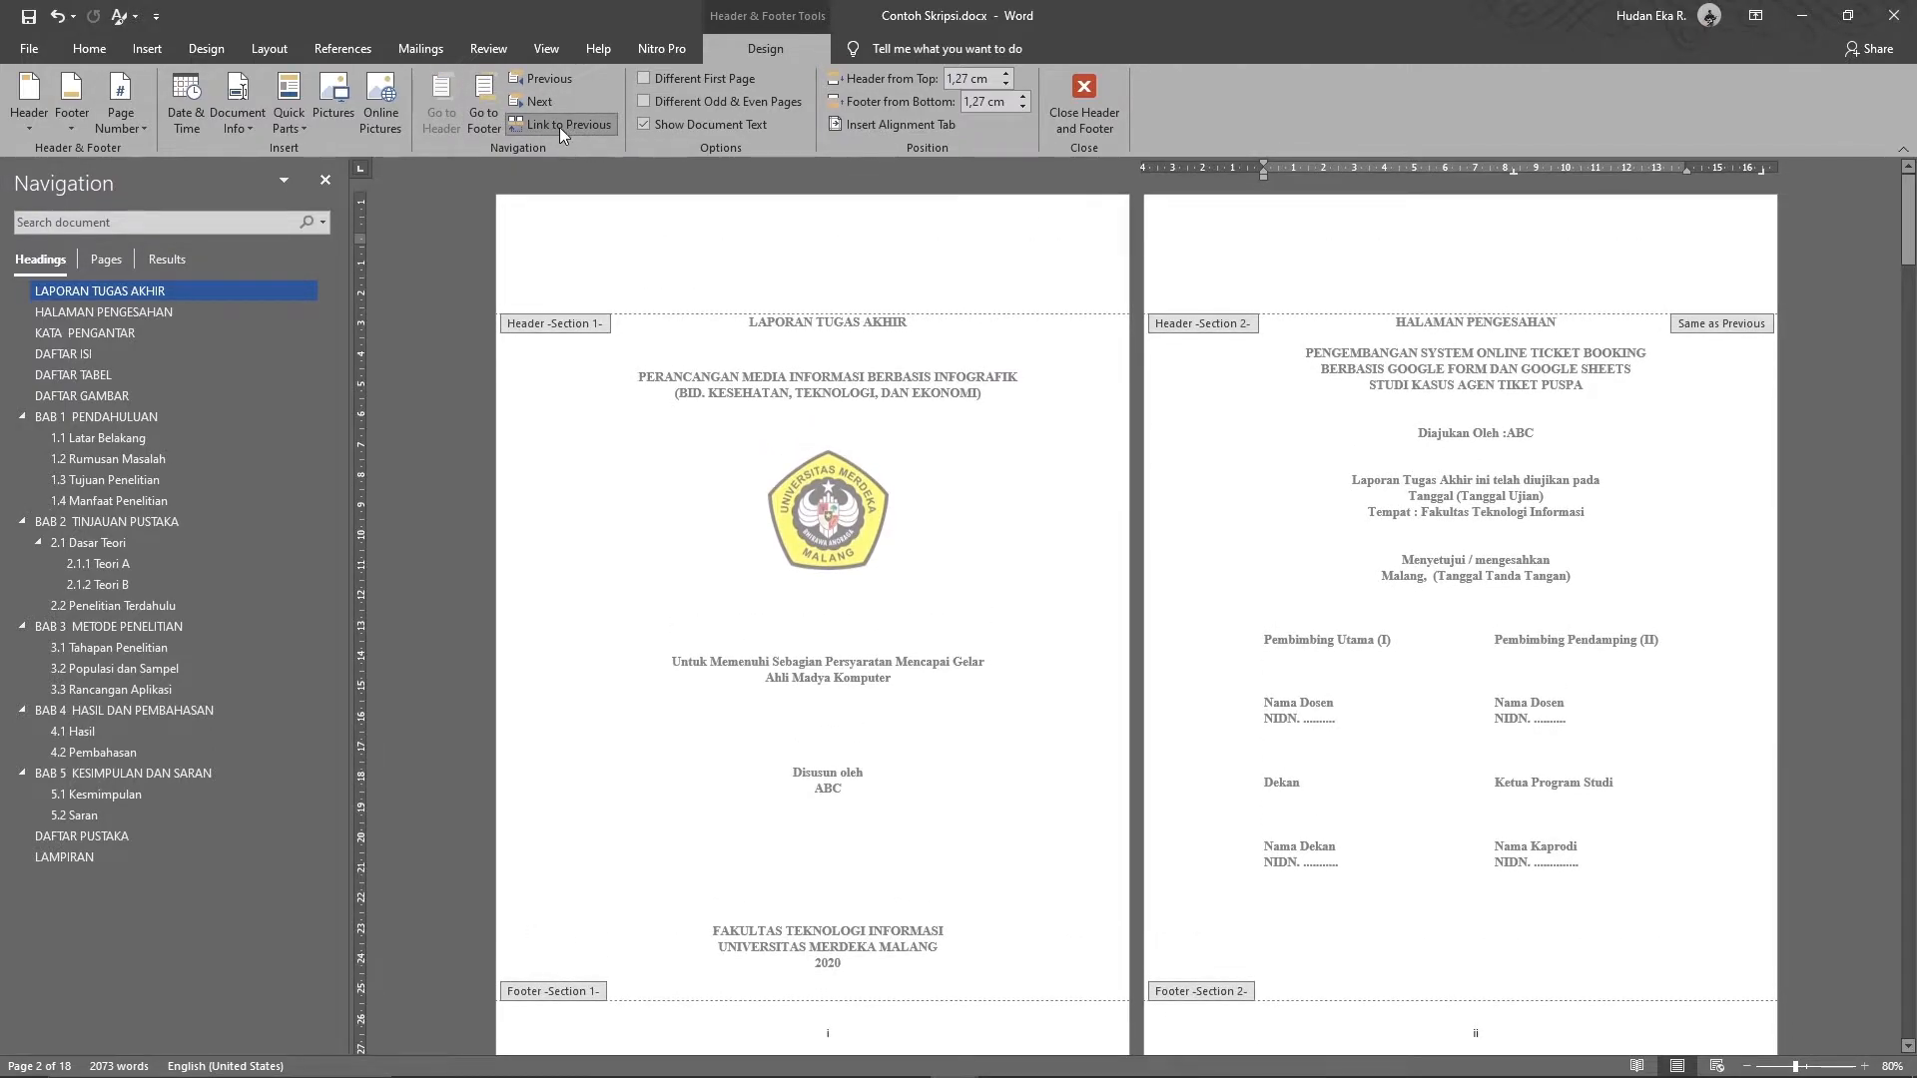
{"action": "left_click", "coordinate": [559, 124]}
{"action": "scroll", "coordinate": [1536, 633], "scroll_direction": "down", "scroll_amount": 1}
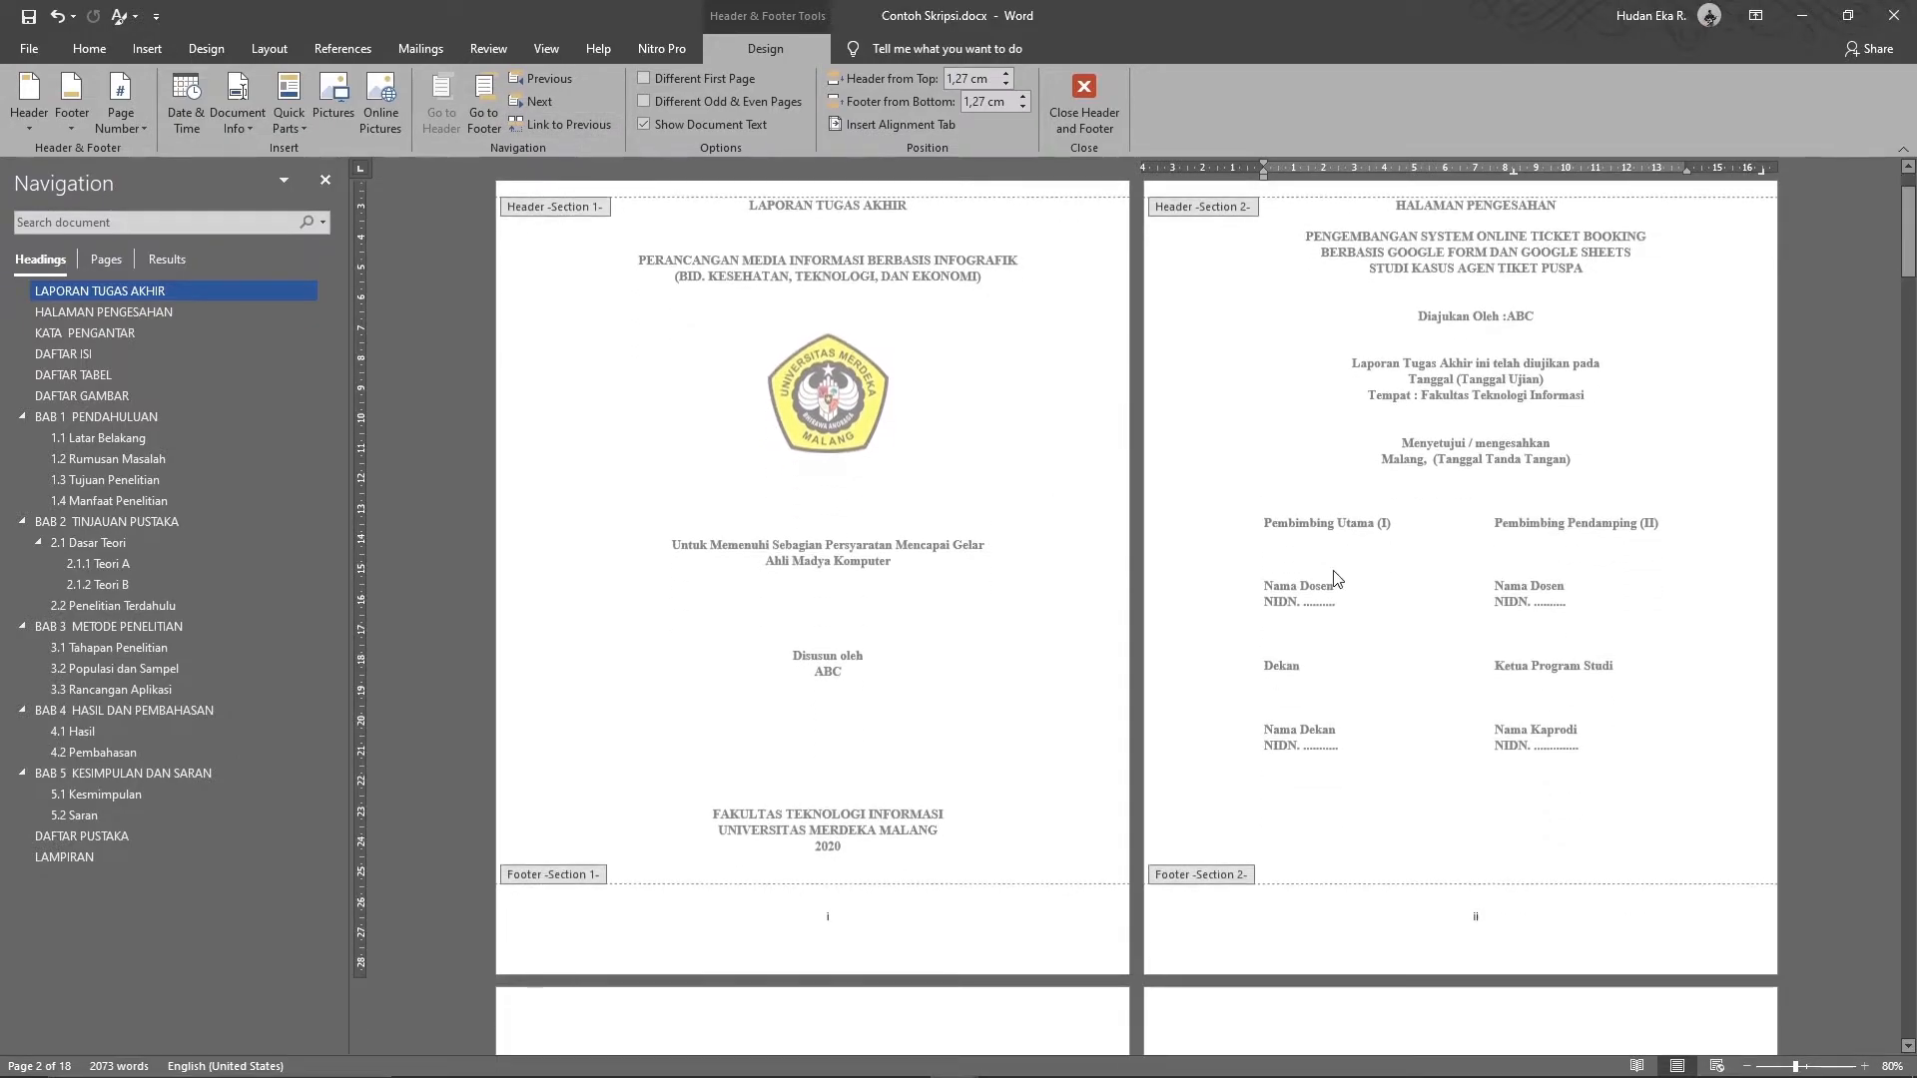
{"action": "double_click", "coordinate": [942, 678]}
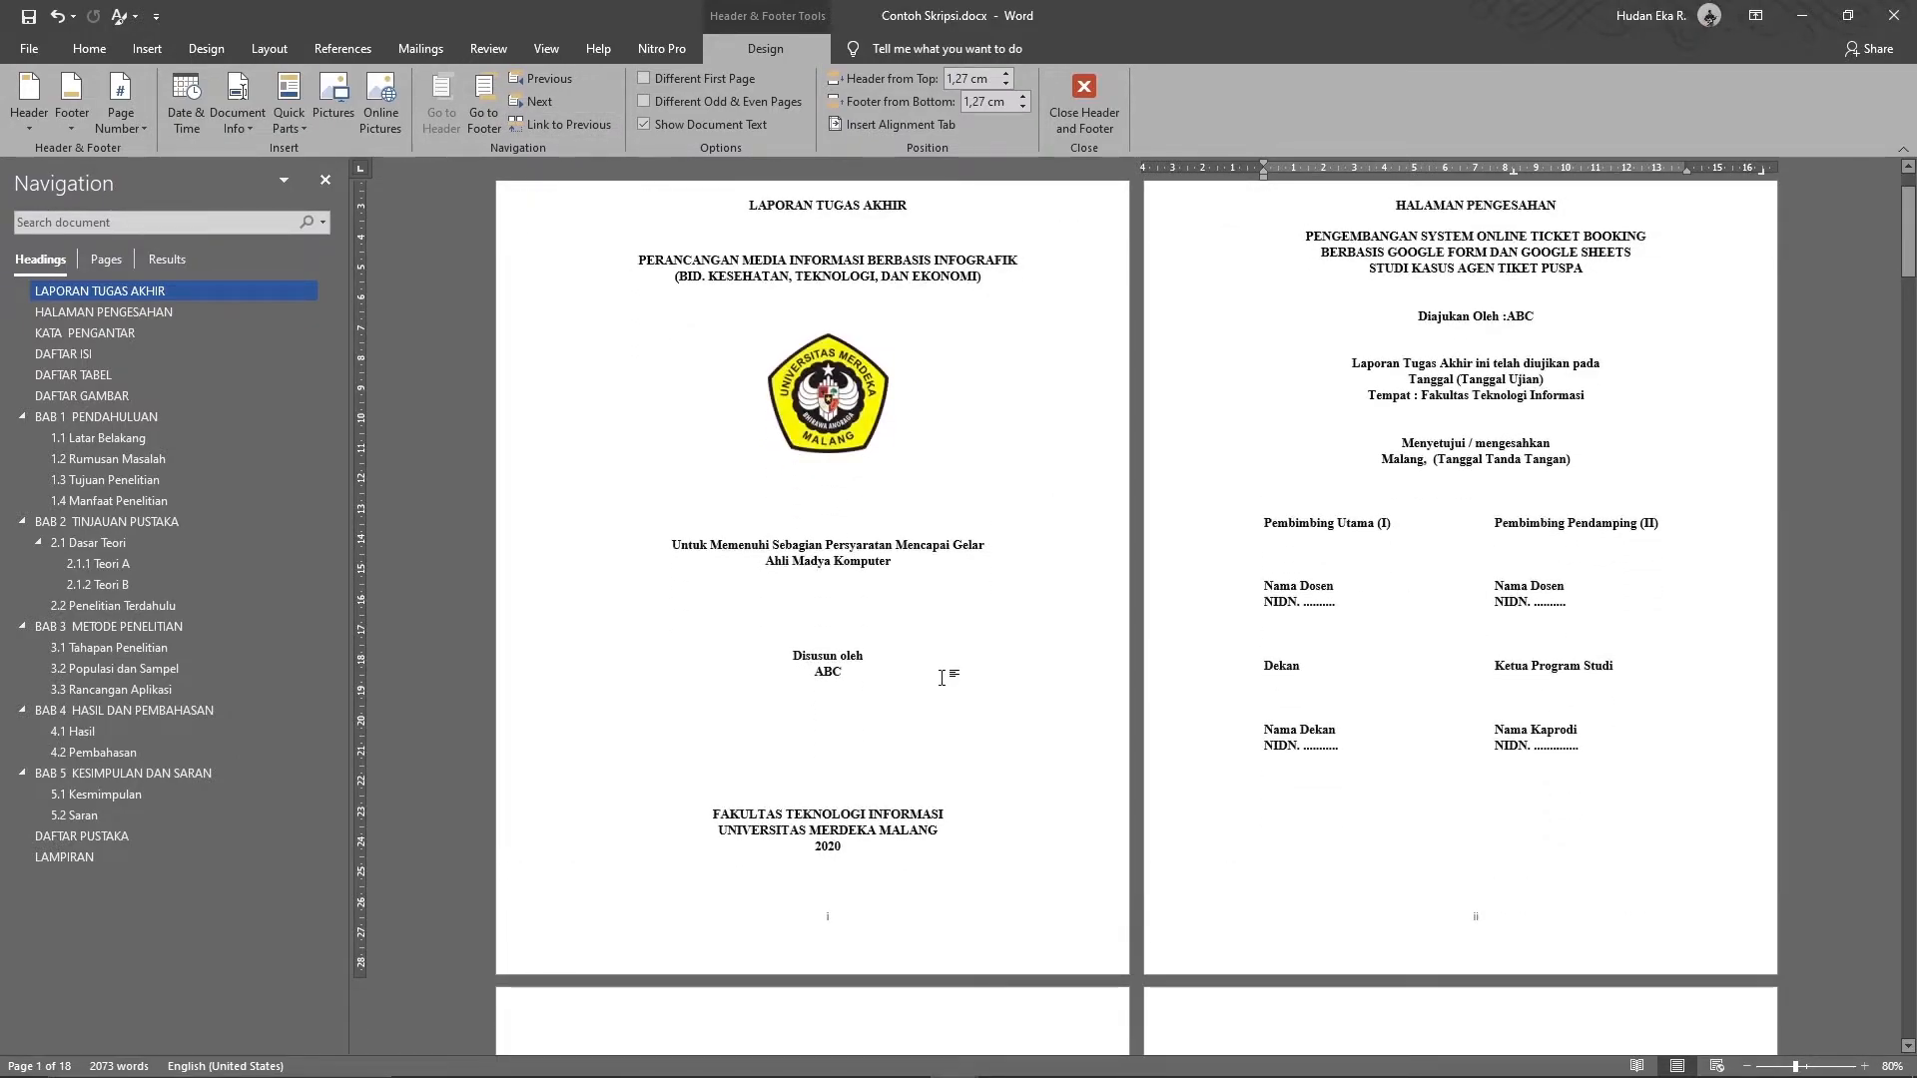
- Hide the cover page's footer page number by making its font colour white, and return to the body text
{"action": "scroll", "coordinate": [942, 678], "scroll_direction": "down", "scroll_amount": 1}
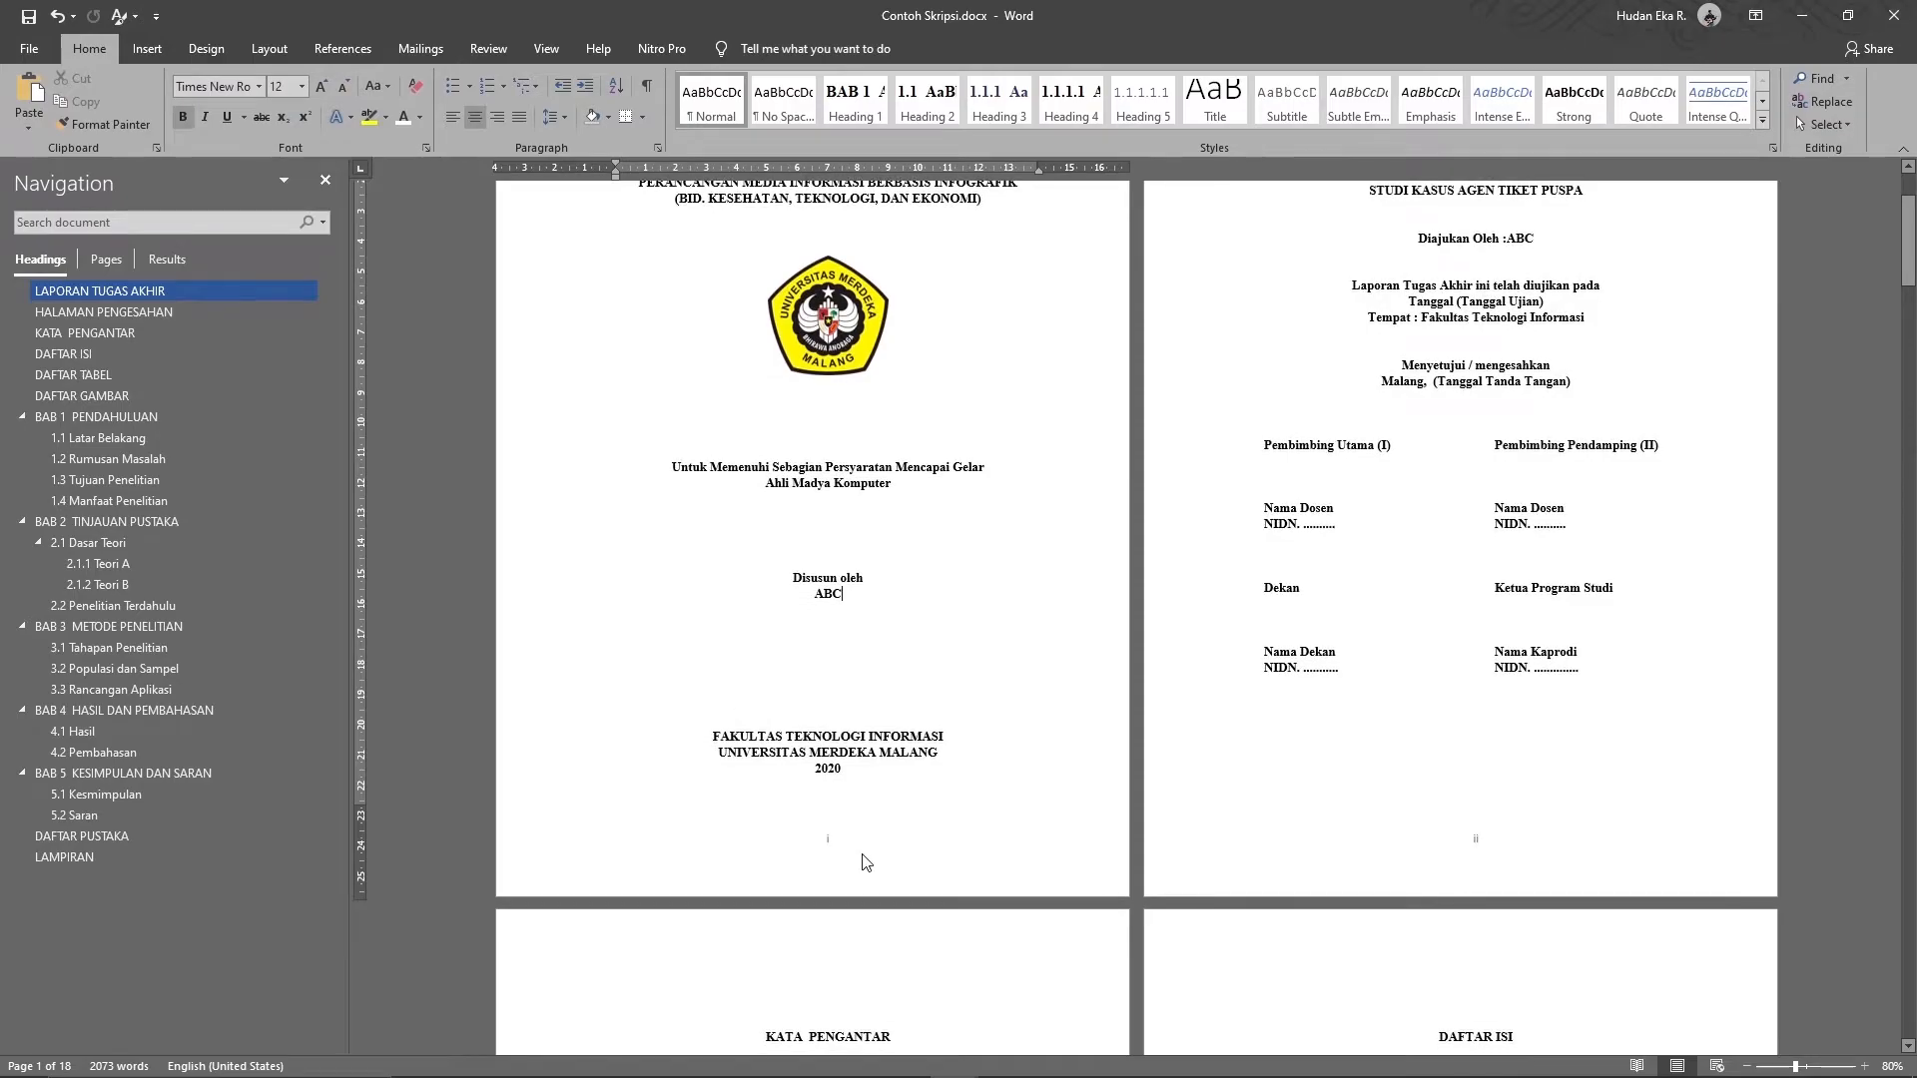
{"action": "double_click", "coordinate": [861, 855]}
{"action": "left_click", "coordinate": [1114, 777]}
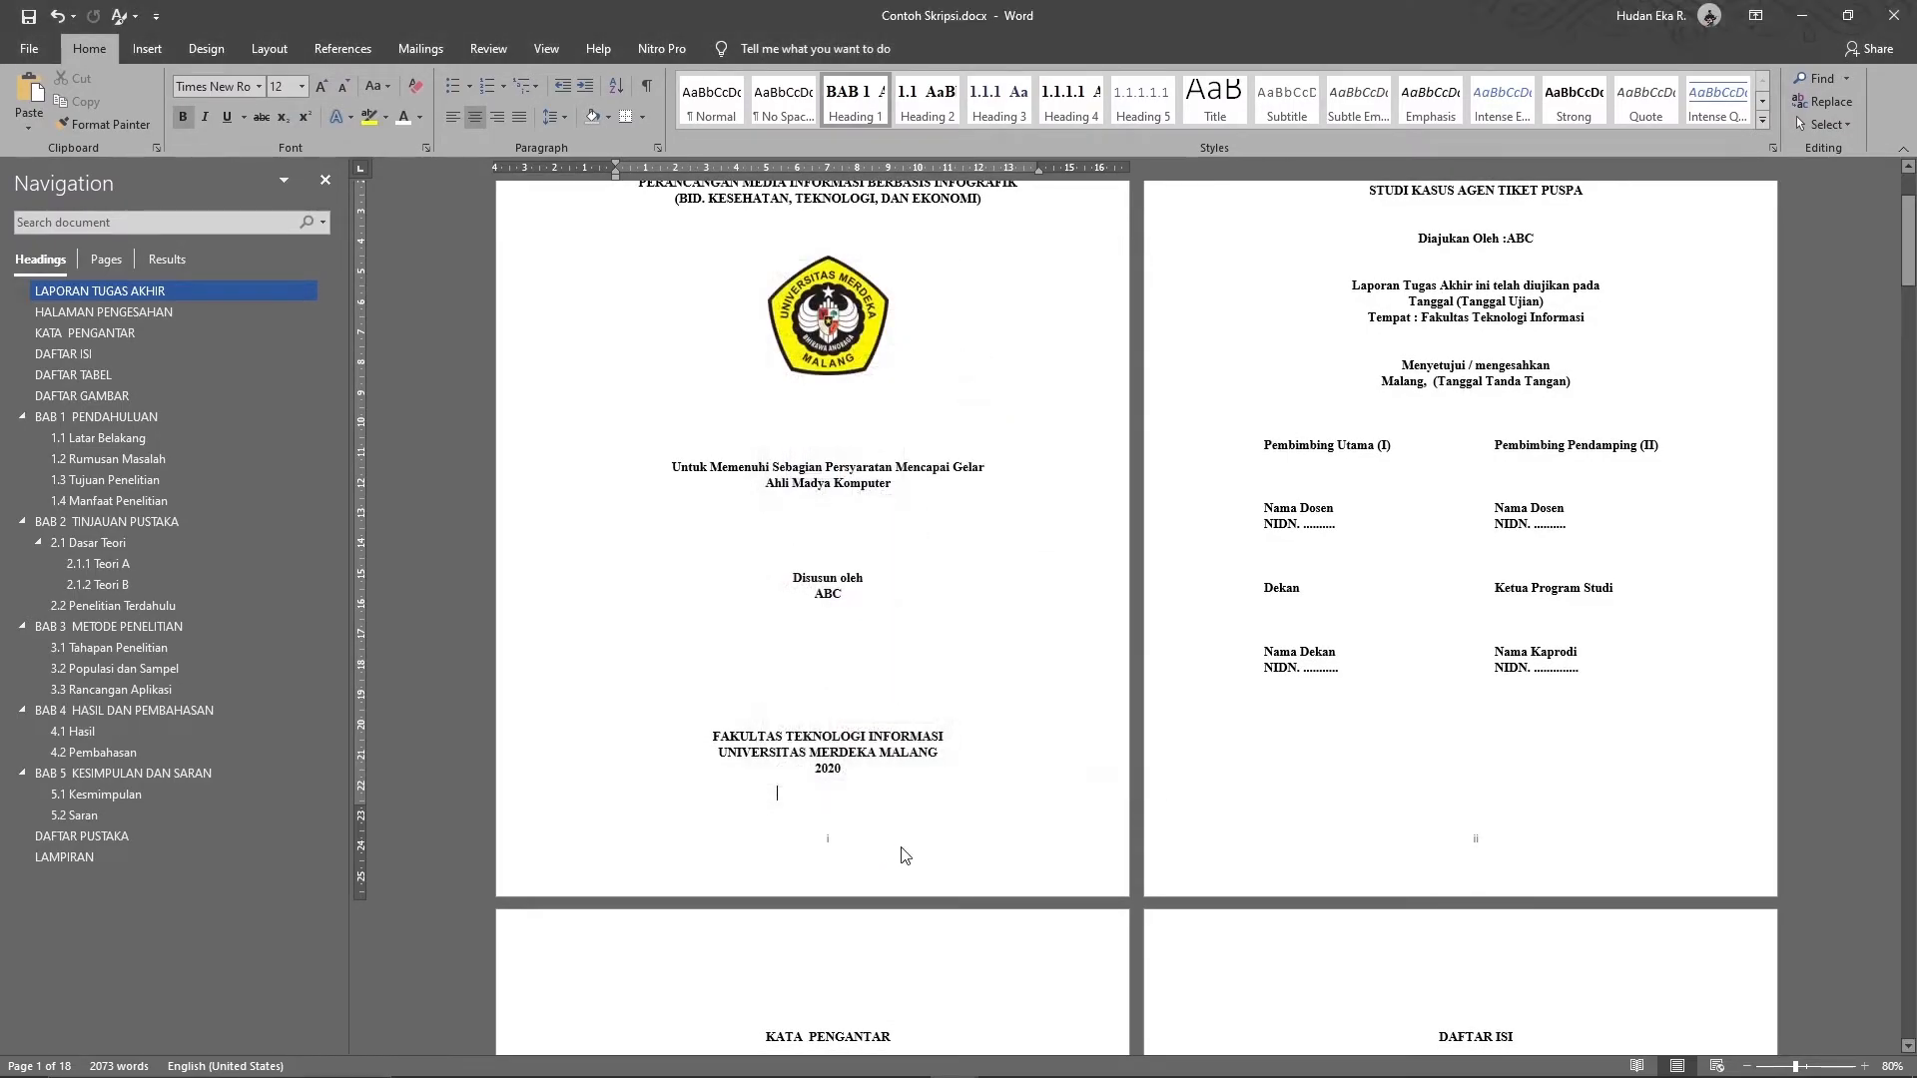
{"action": "double_click", "coordinate": [833, 840]}
{"action": "double_click", "coordinate": [832, 838]}
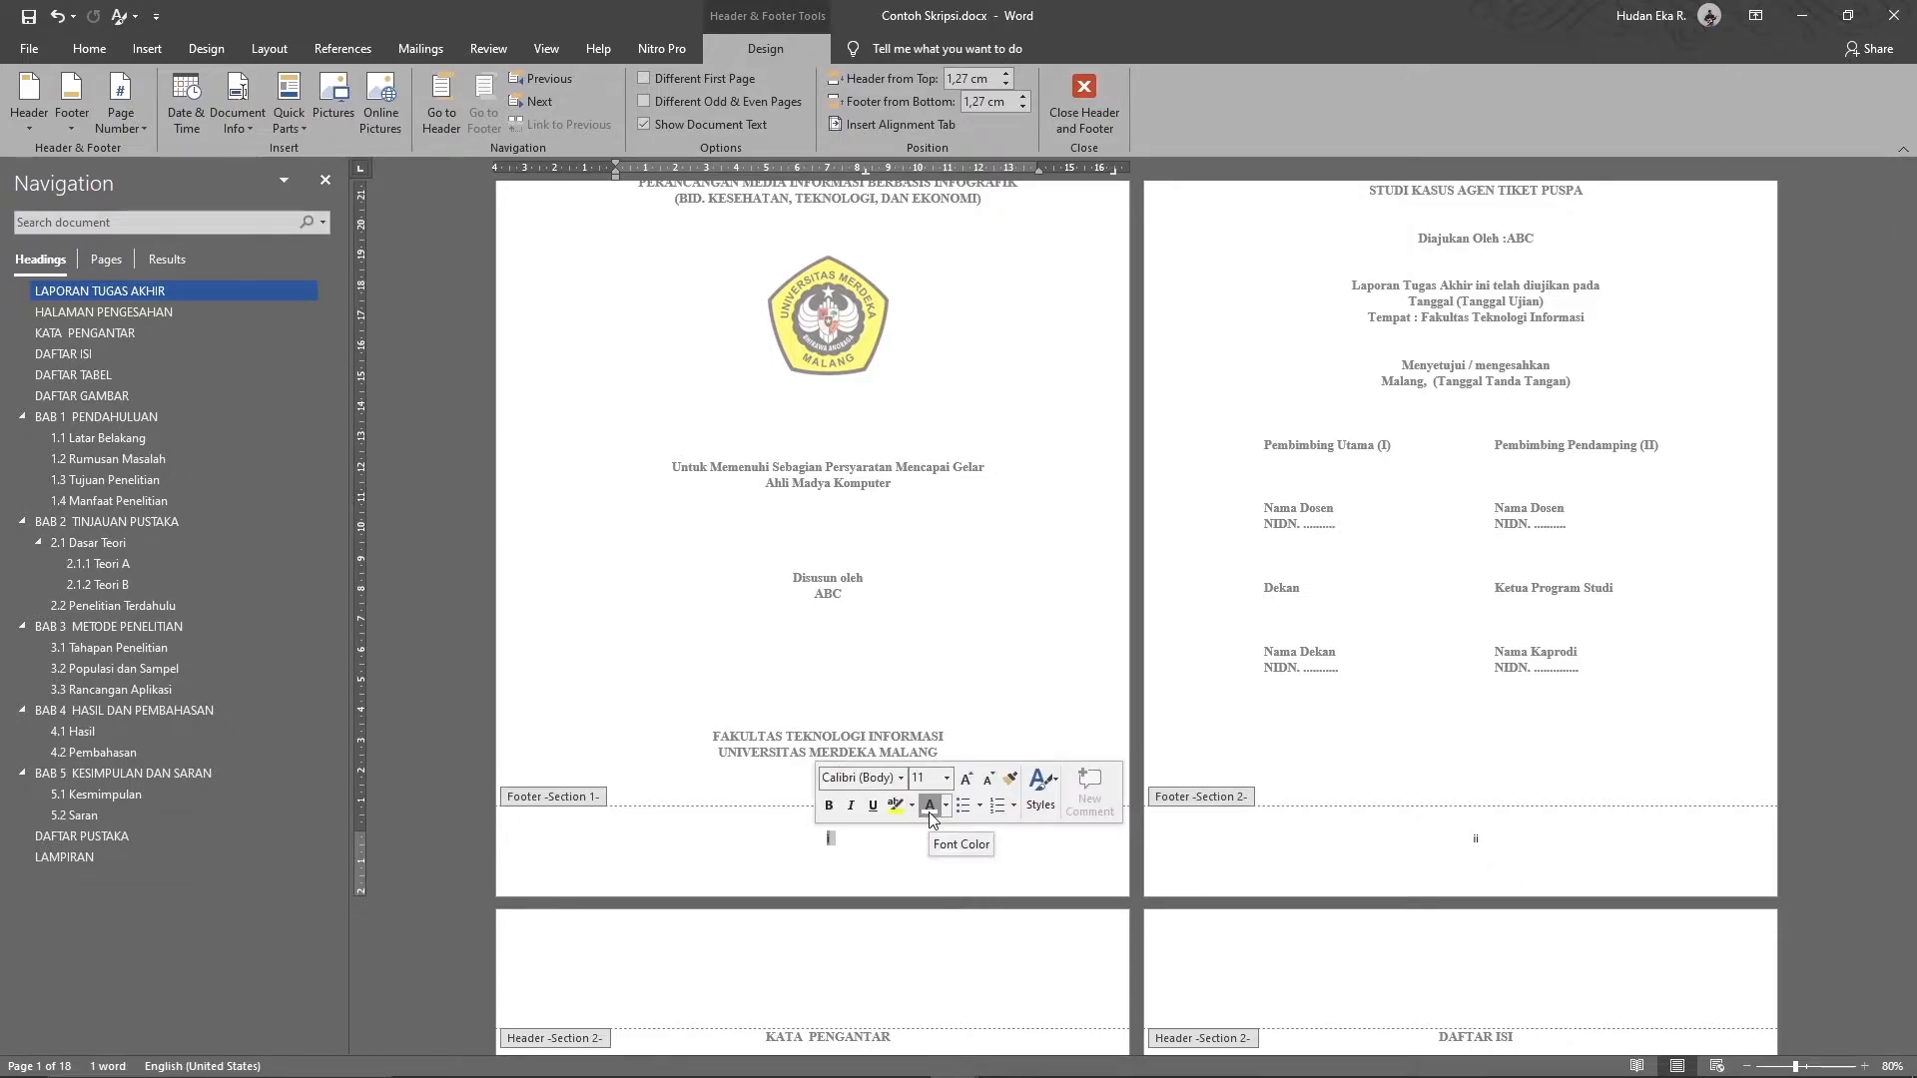
{"action": "left_click", "coordinate": [929, 811]}
{"action": "double_click", "coordinate": [913, 657]}
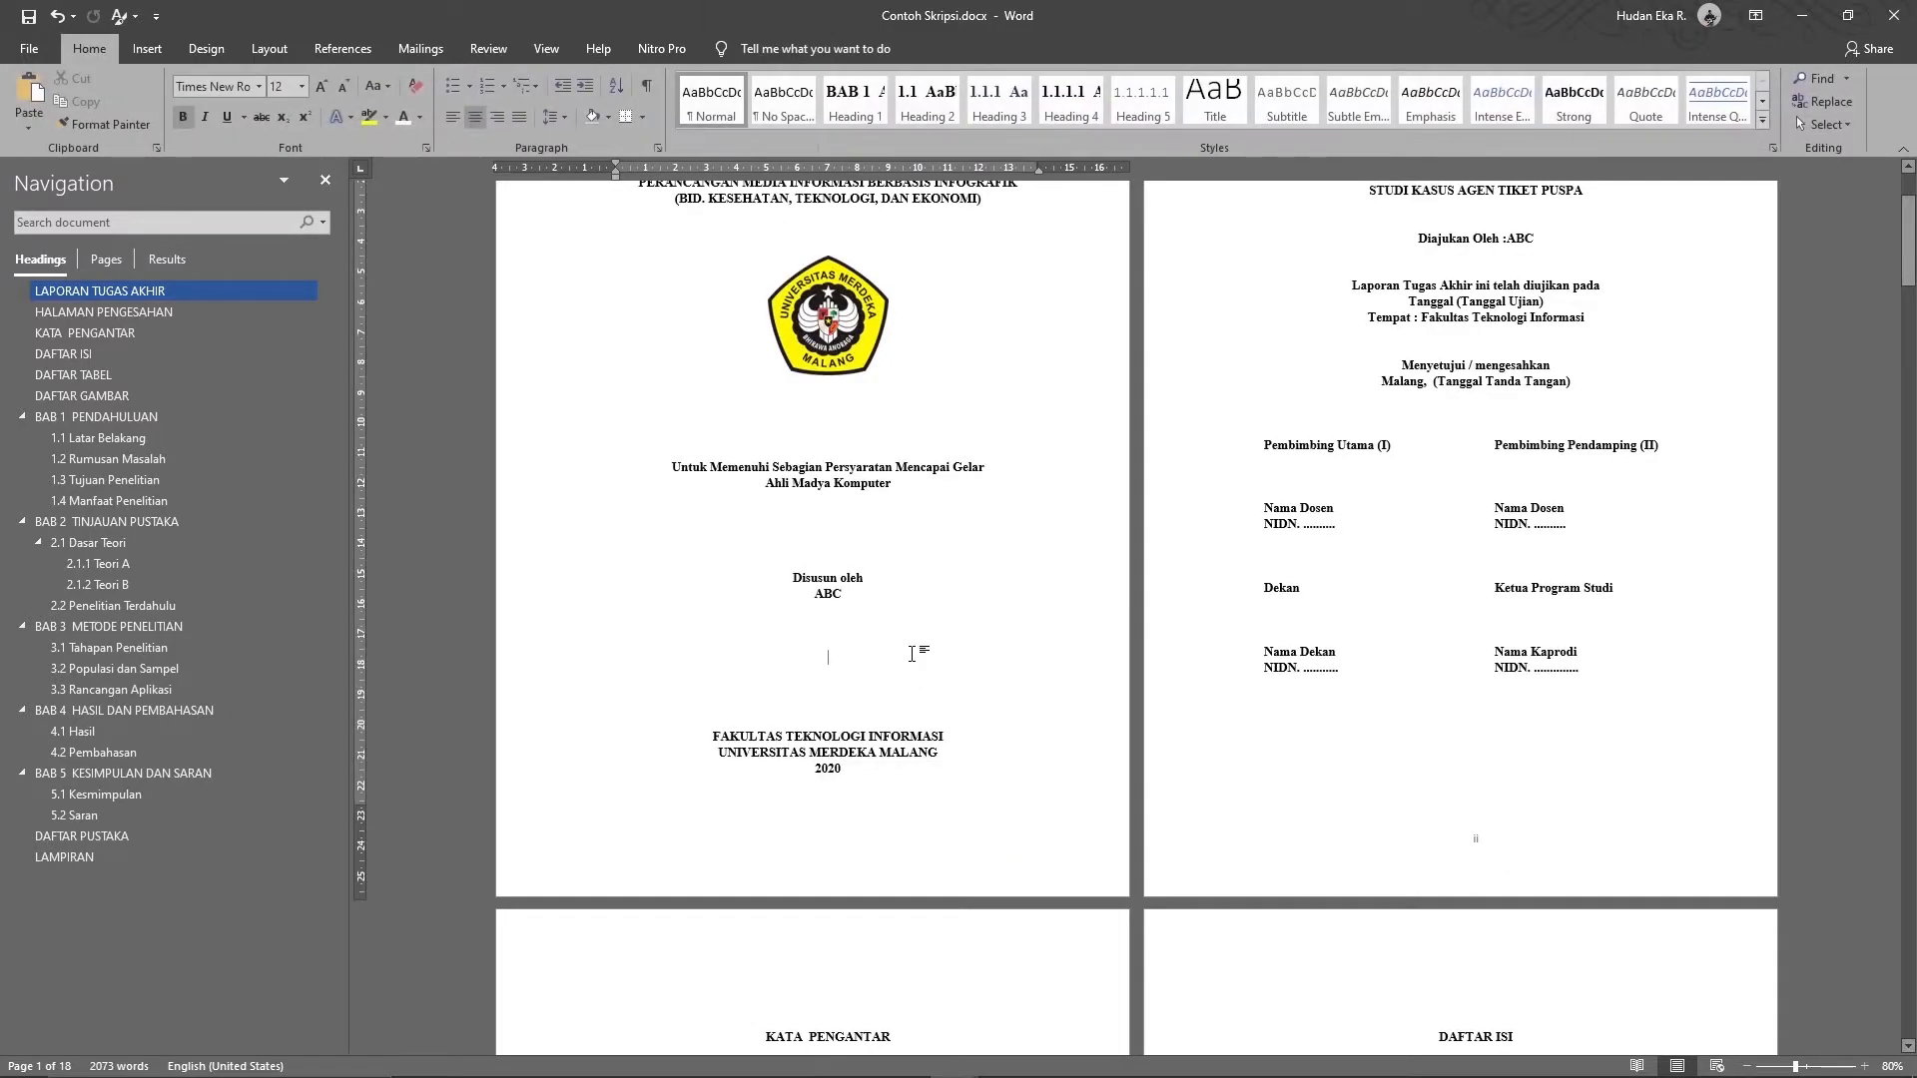
- Update the entire table of contents on the DAFTAR ISI page
{"action": "scroll", "coordinate": [915, 664], "scroll_direction": "up", "scroll_amount": 2}
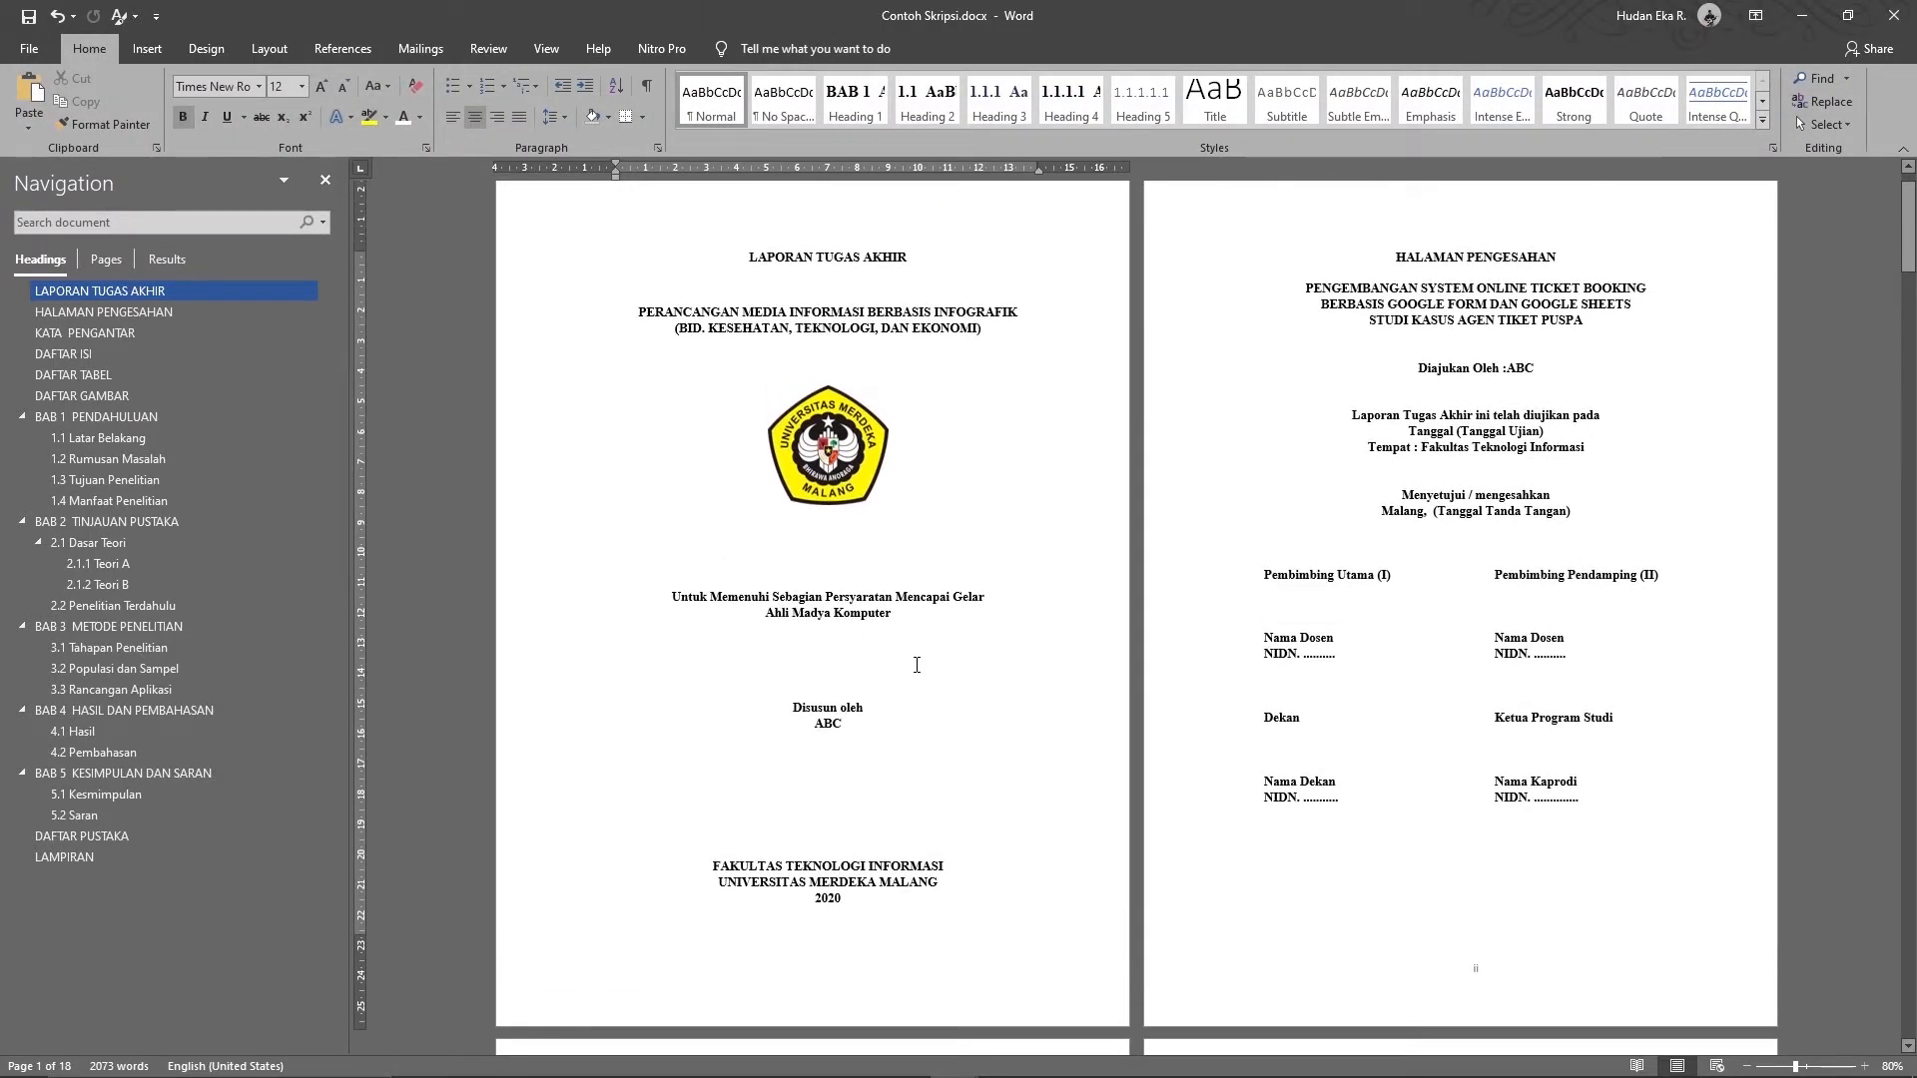
{"action": "scroll", "coordinate": [868, 910], "scroll_direction": "down", "scroll_amount": 2}
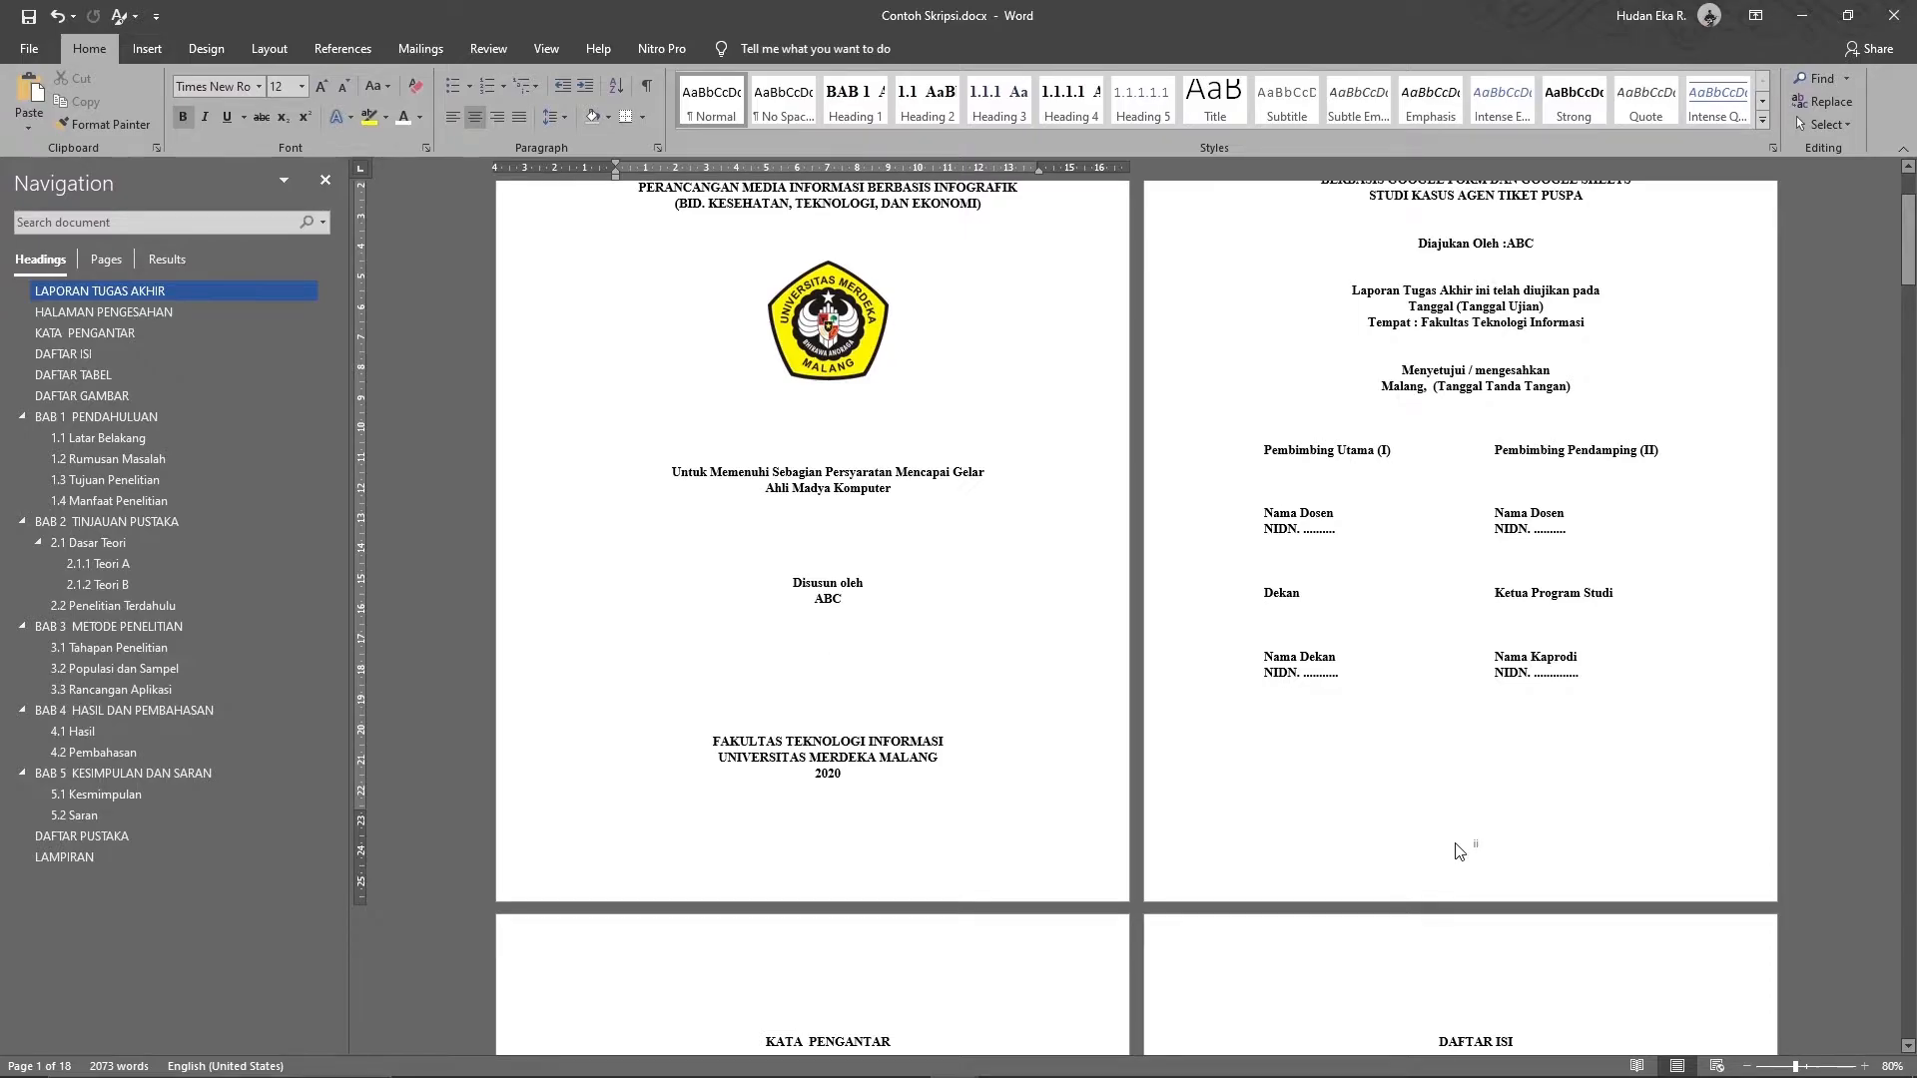
{"action": "scroll", "coordinate": [1456, 850], "scroll_direction": "up", "scroll_amount": 2}
{"action": "scroll", "coordinate": [1455, 851], "scroll_direction": "down", "scroll_amount": 5}
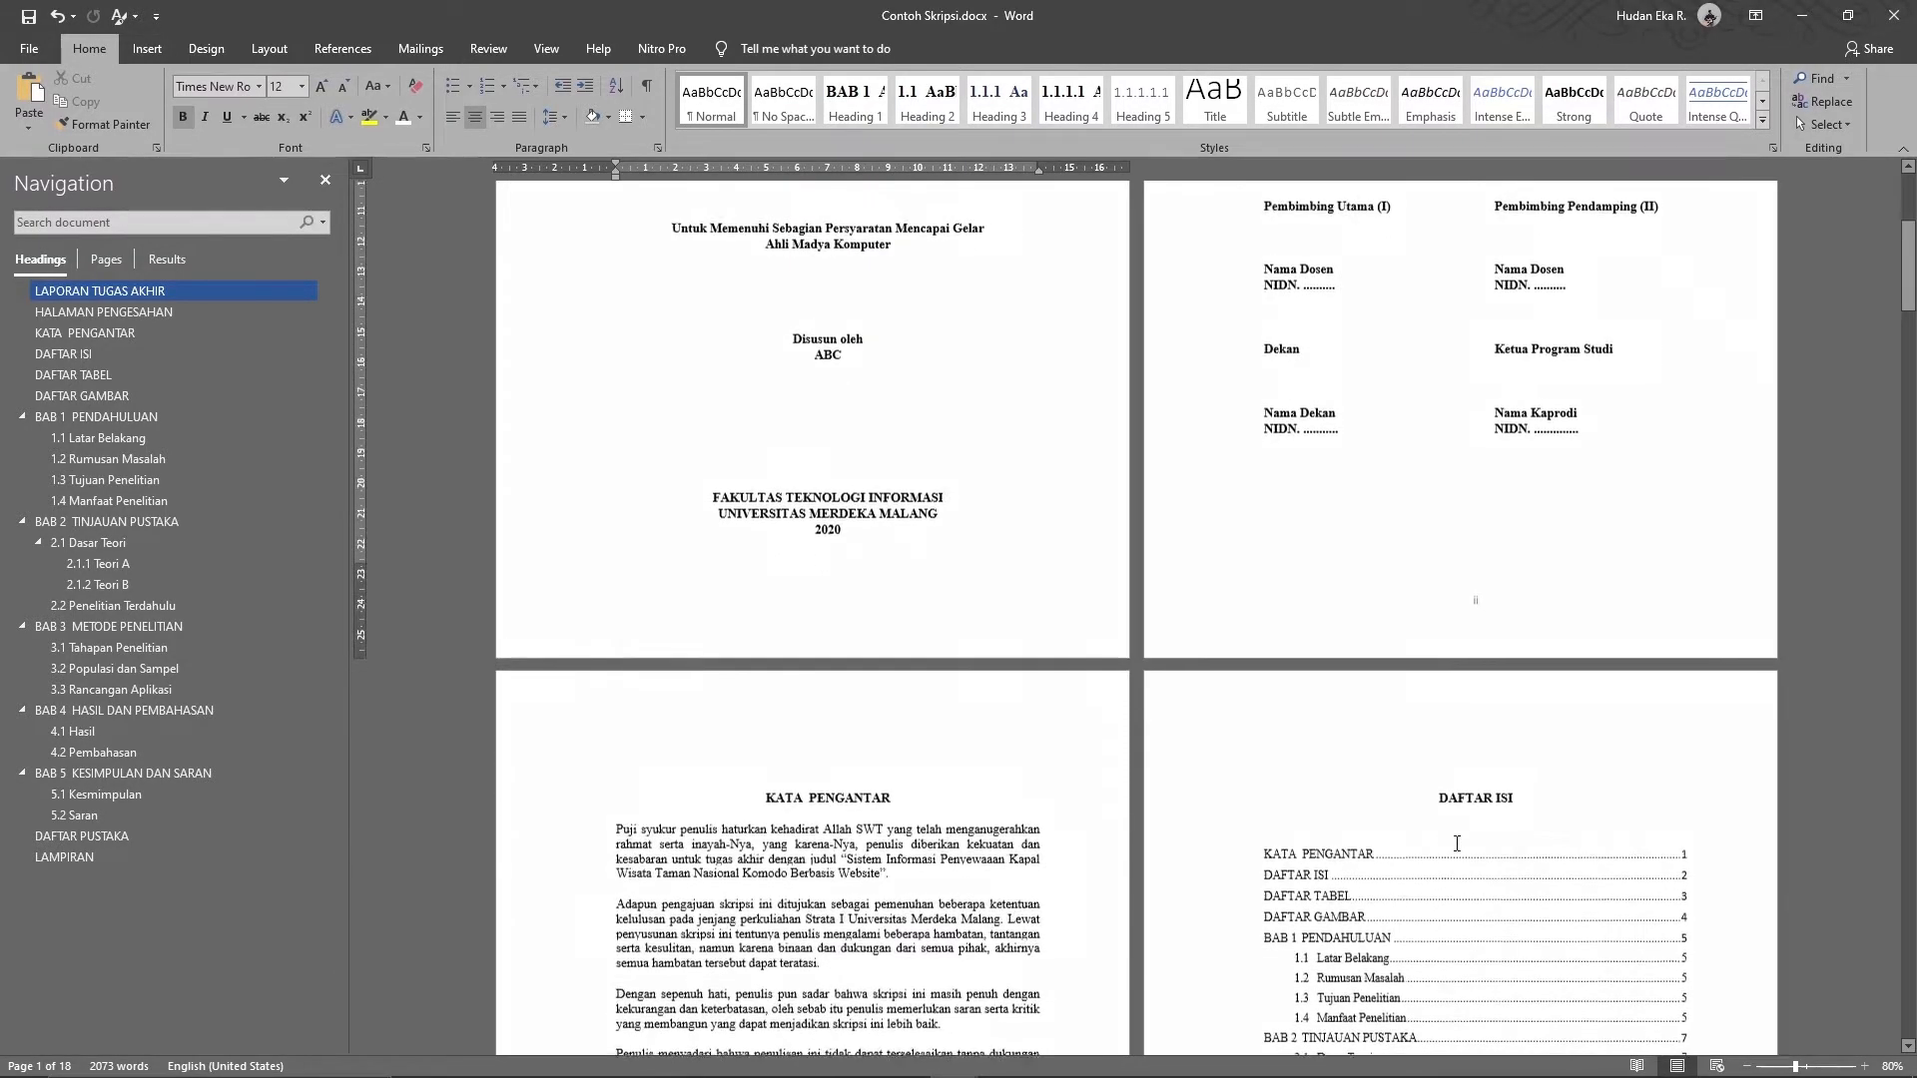
{"action": "left_click", "coordinate": [1457, 843]}
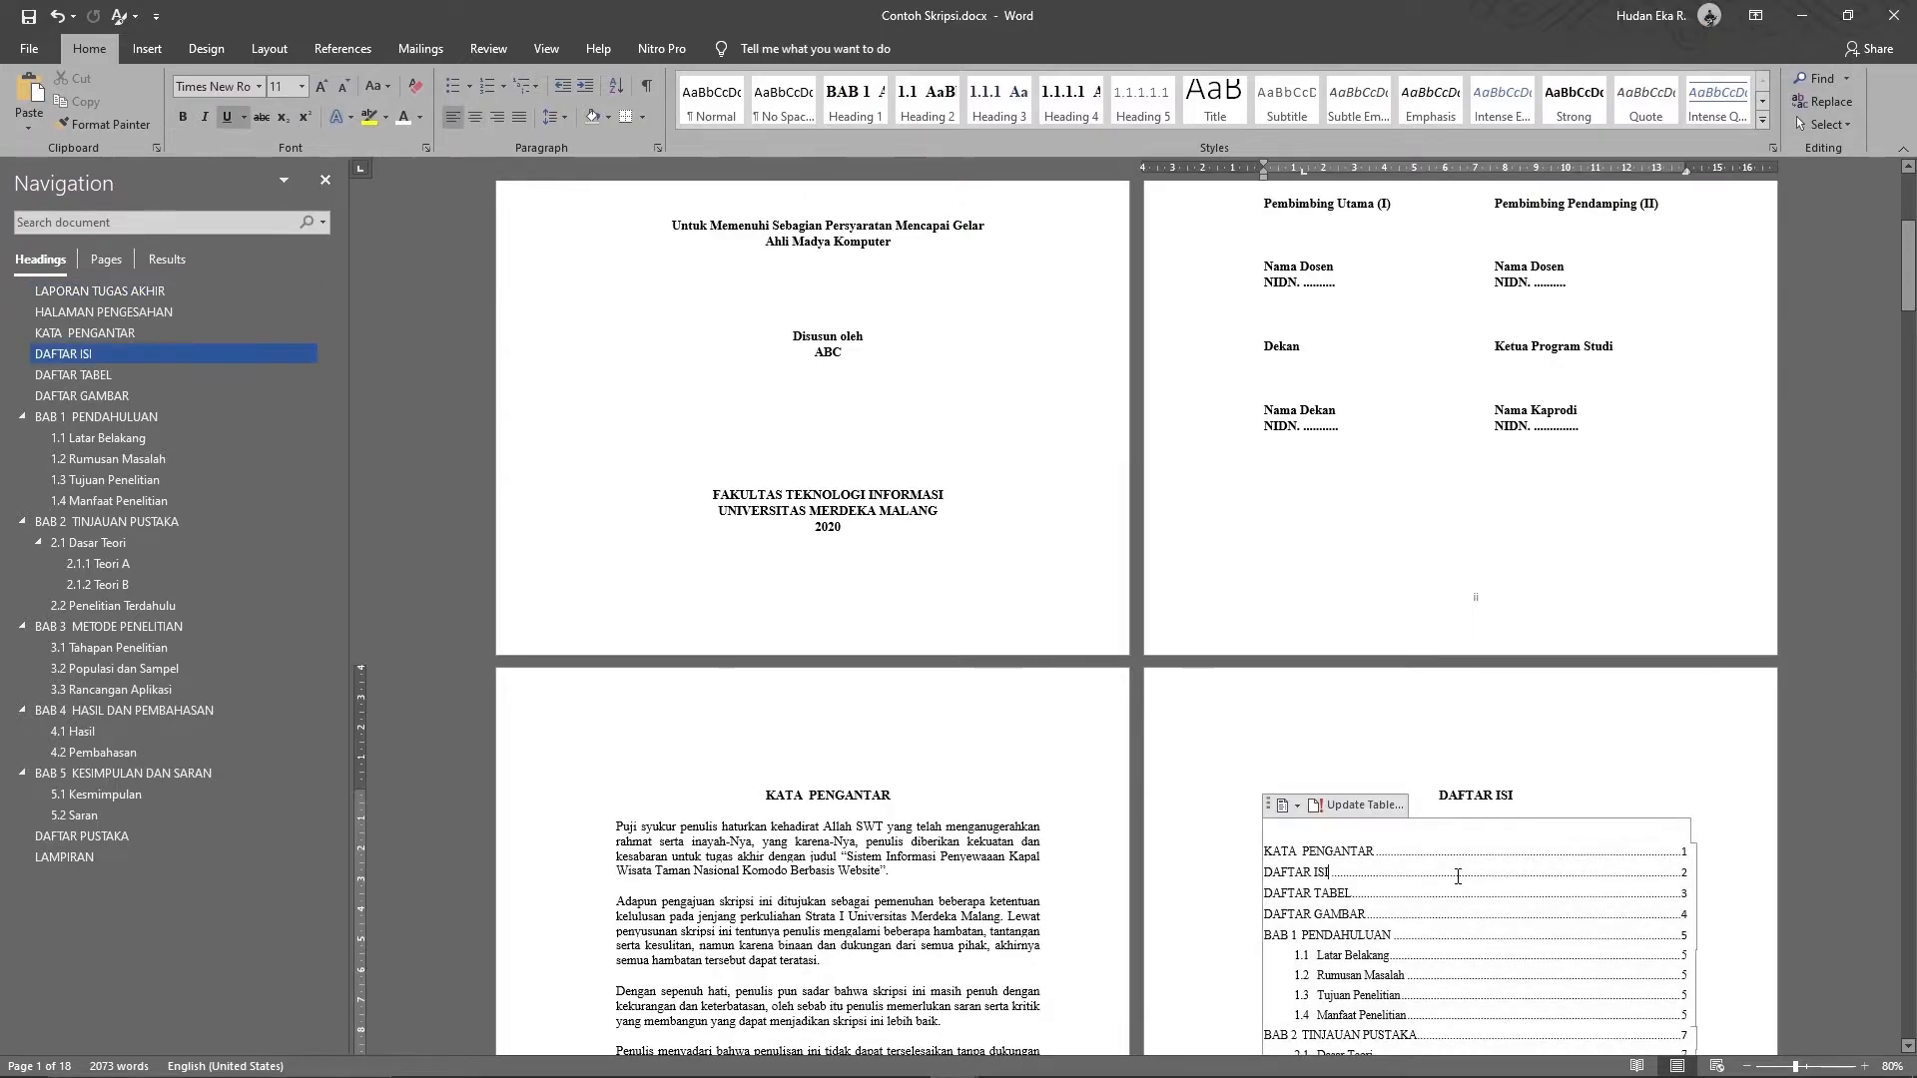
{"action": "scroll", "coordinate": [1458, 869], "scroll_direction": "down", "scroll_amount": 1}
{"action": "scroll", "coordinate": [1458, 876], "scroll_direction": "down", "scroll_amount": 1}
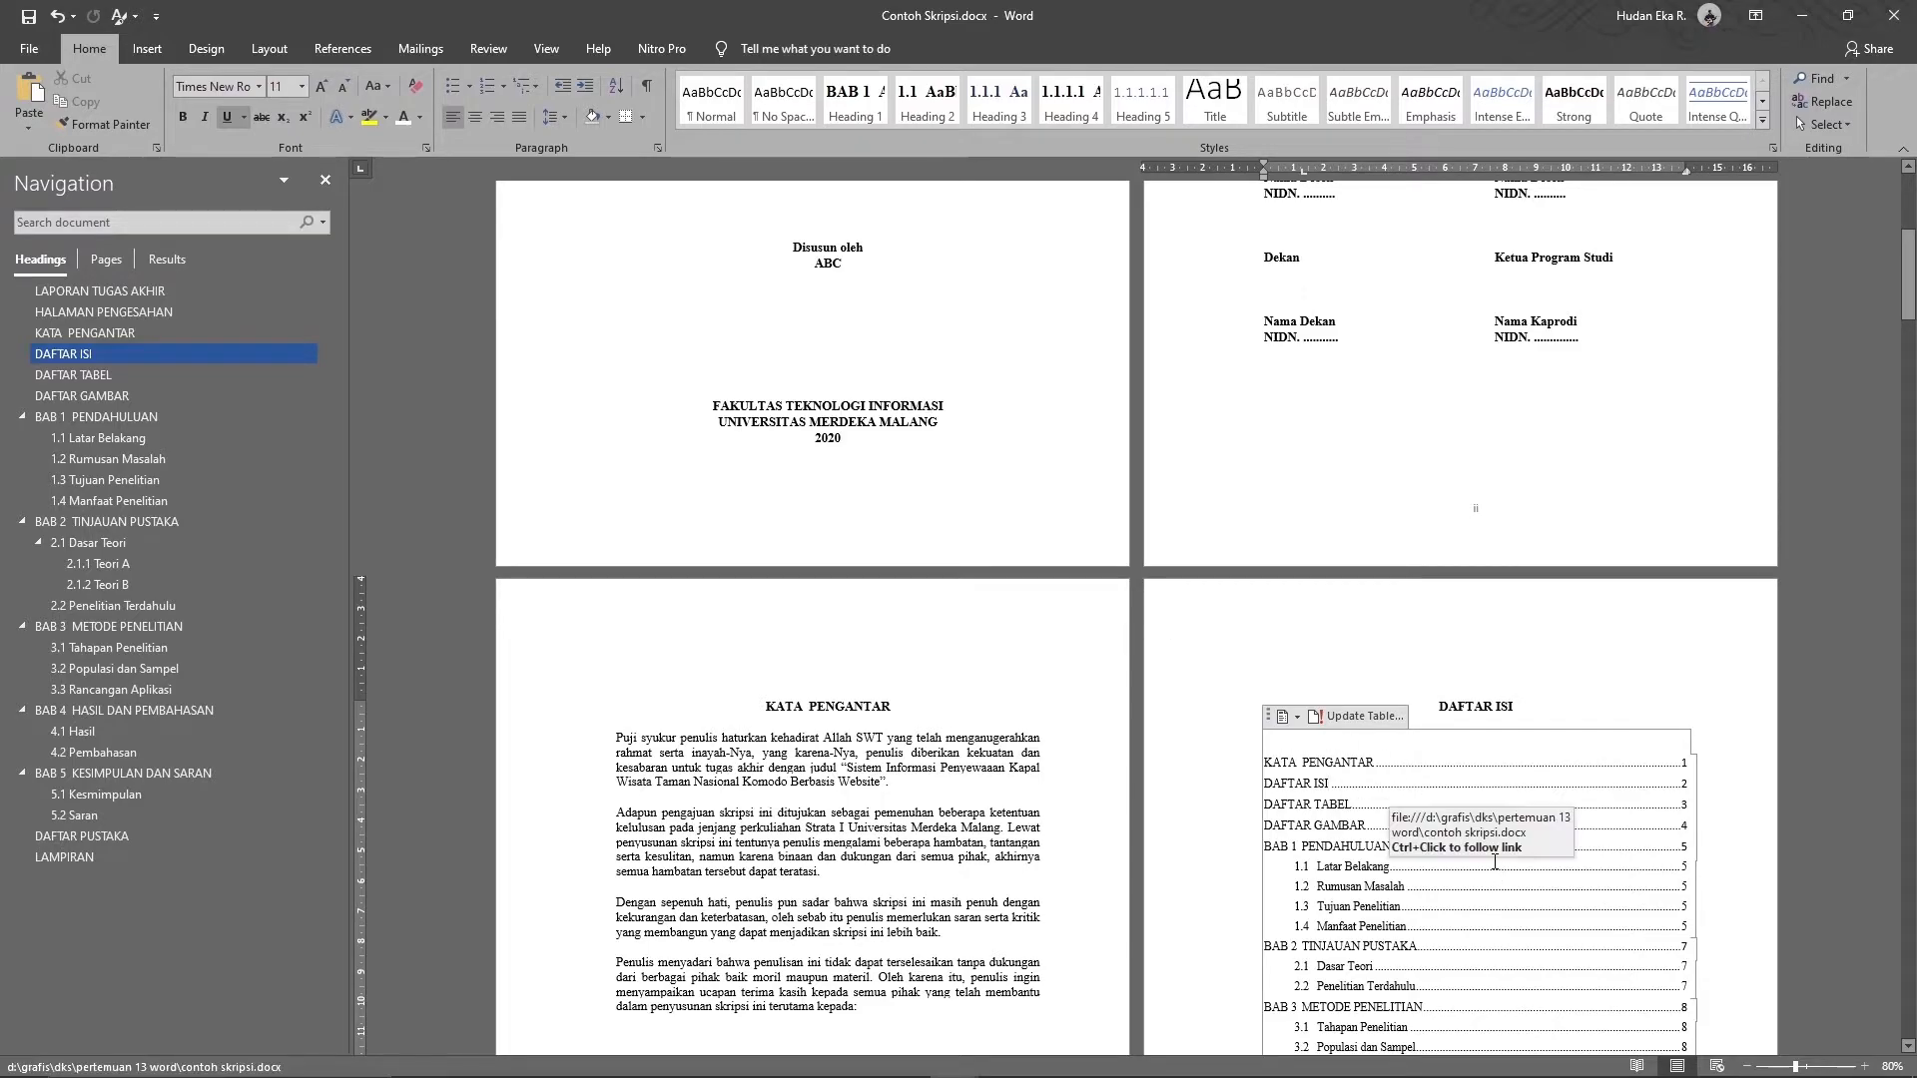
{"action": "left_click", "coordinate": [1360, 716]}
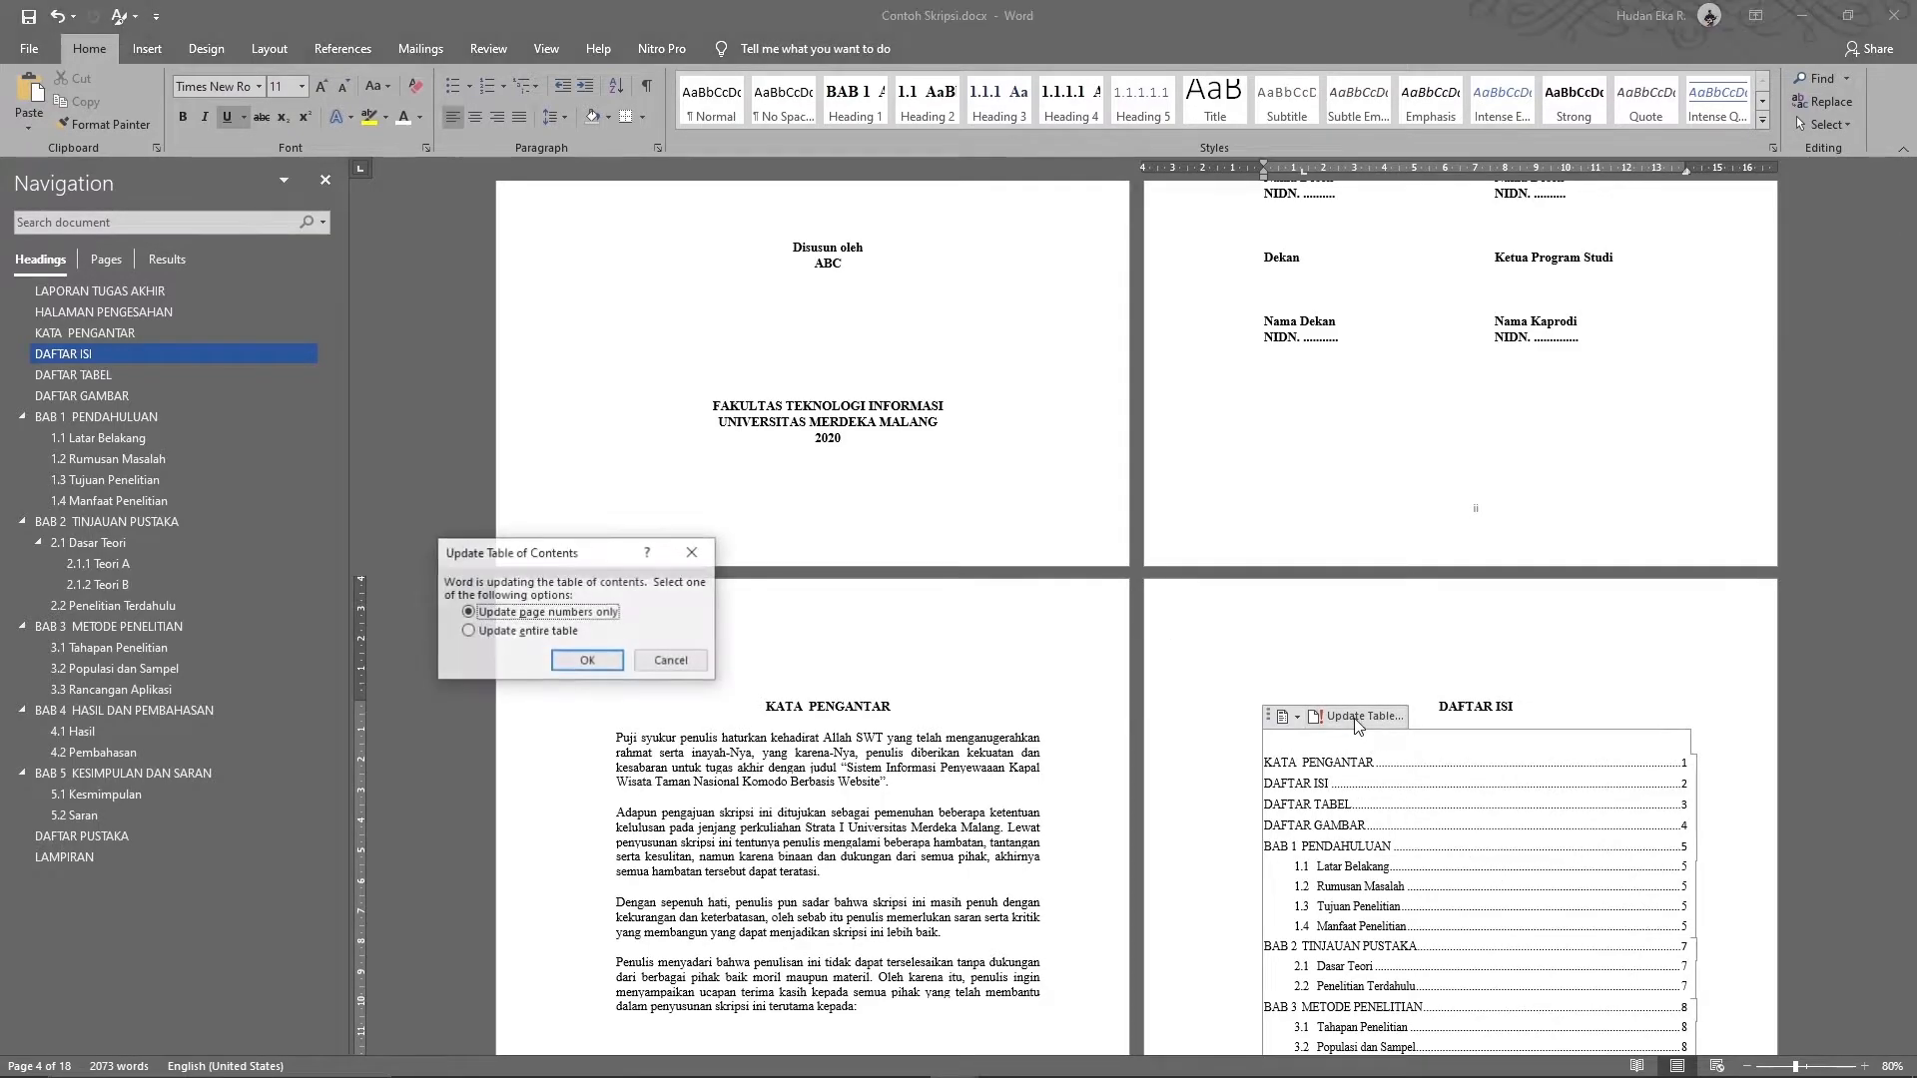
{"action": "left_click", "coordinate": [537, 633]}
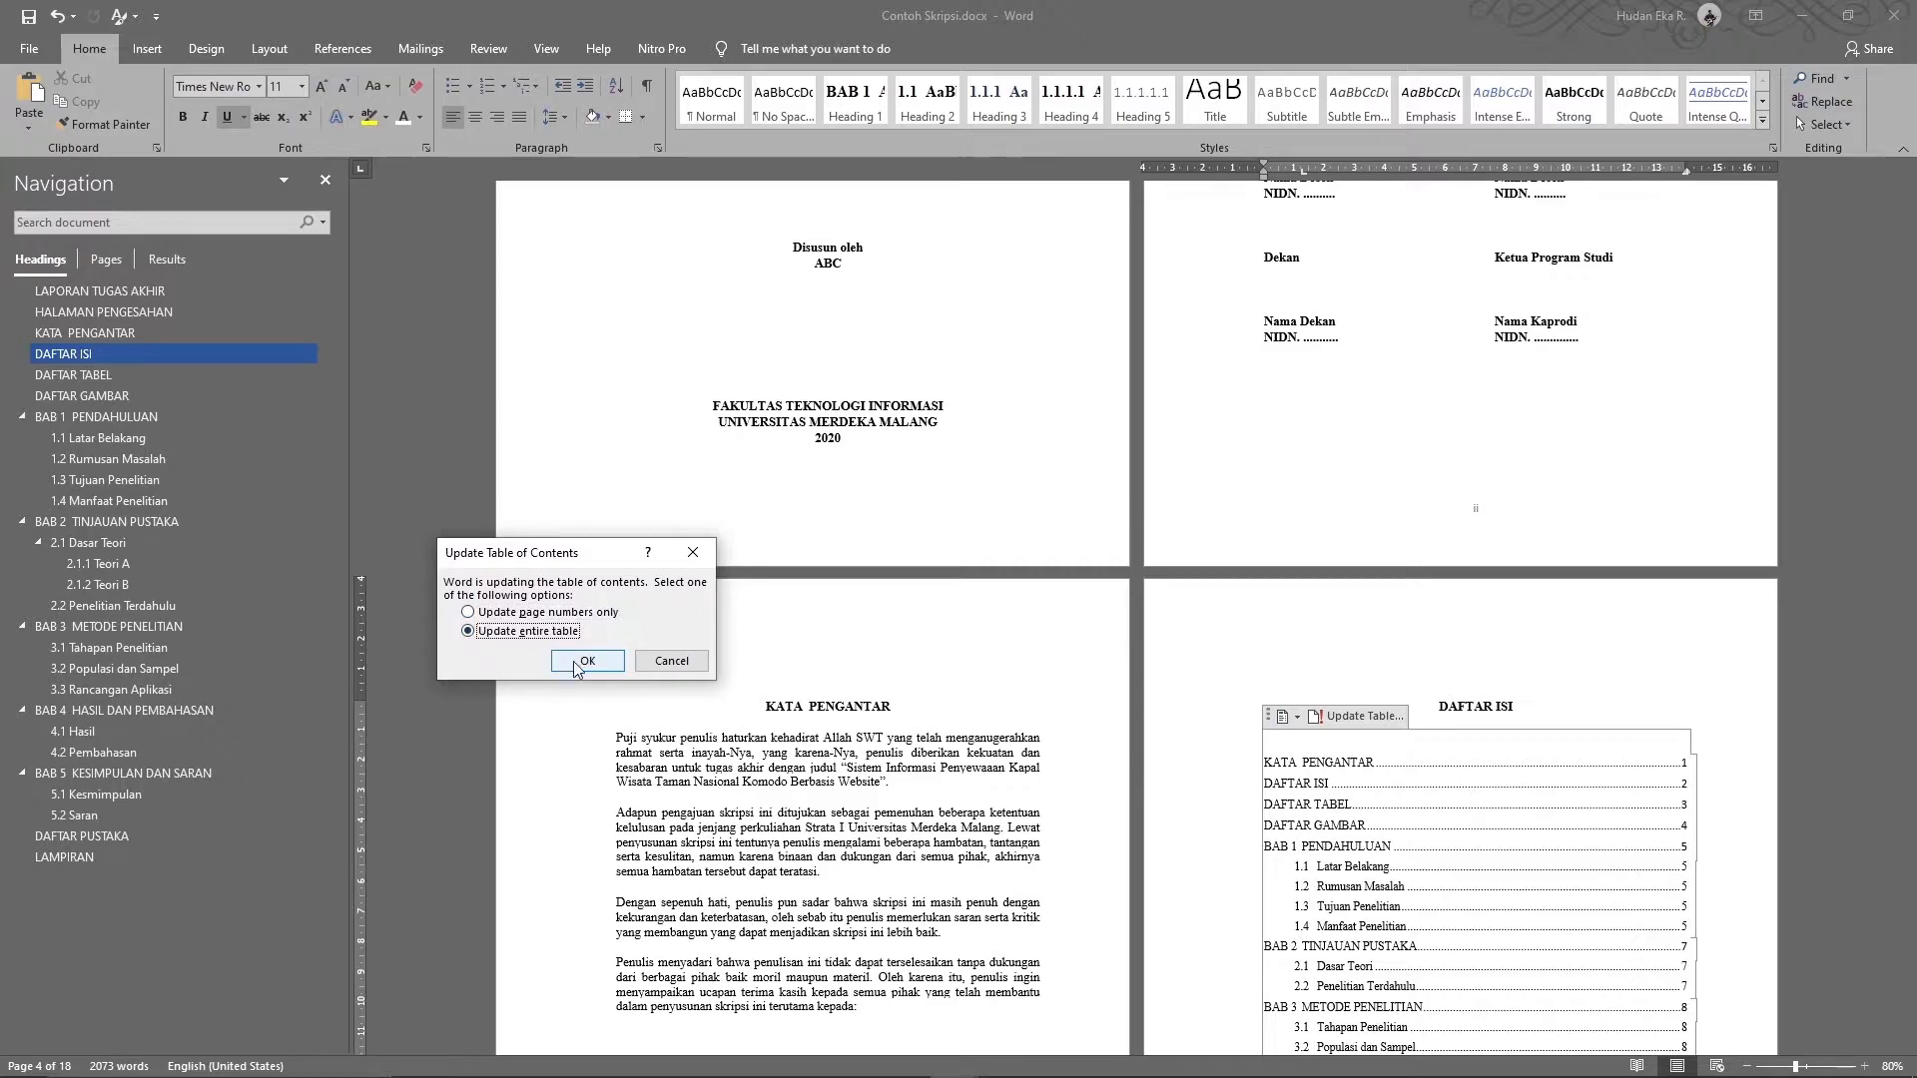
{"action": "left_click", "coordinate": [587, 662]}
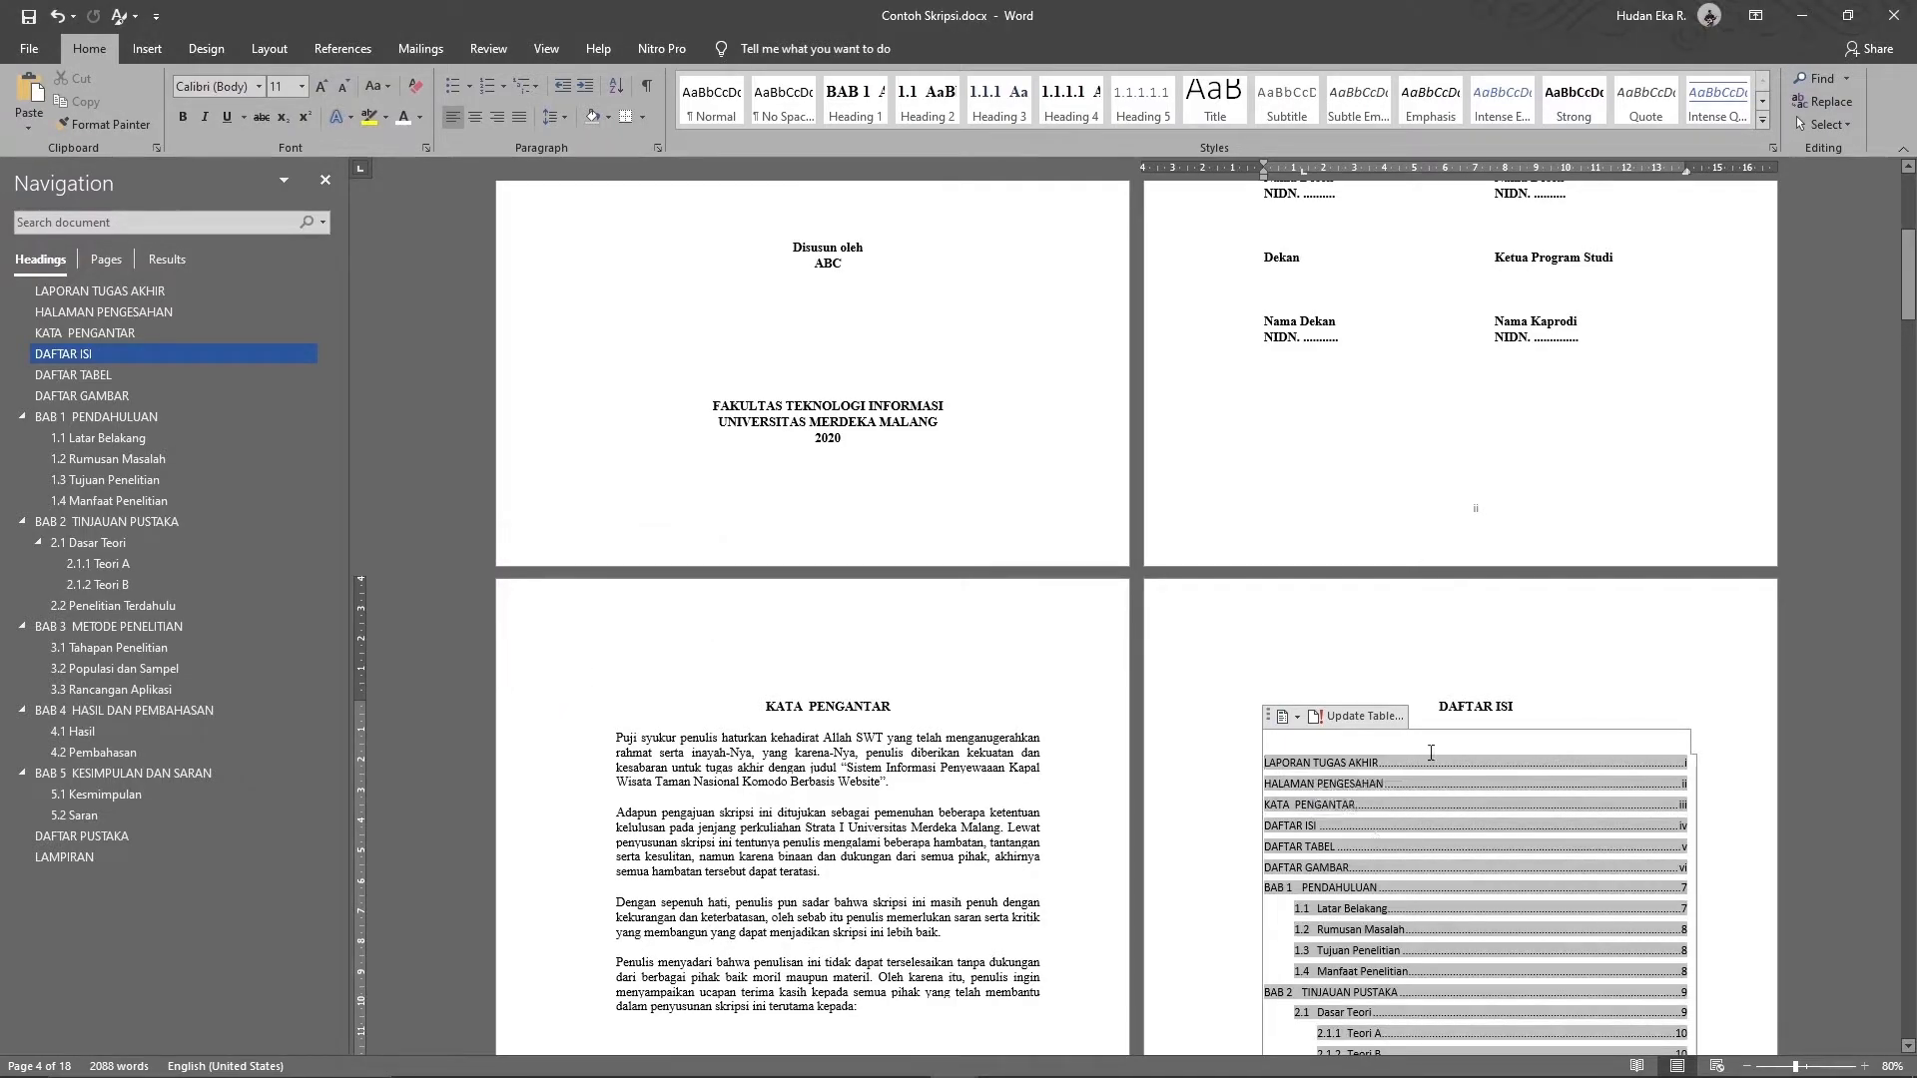
- Replace the LAPORAN TUGAS AKHIR entry in the table of contents with HALAMAN JUDUL
{"action": "left_click", "coordinate": [1379, 764]}
{"action": "left_click_drag", "start_coordinate": [1379, 764], "coordinate": [1261, 770]}
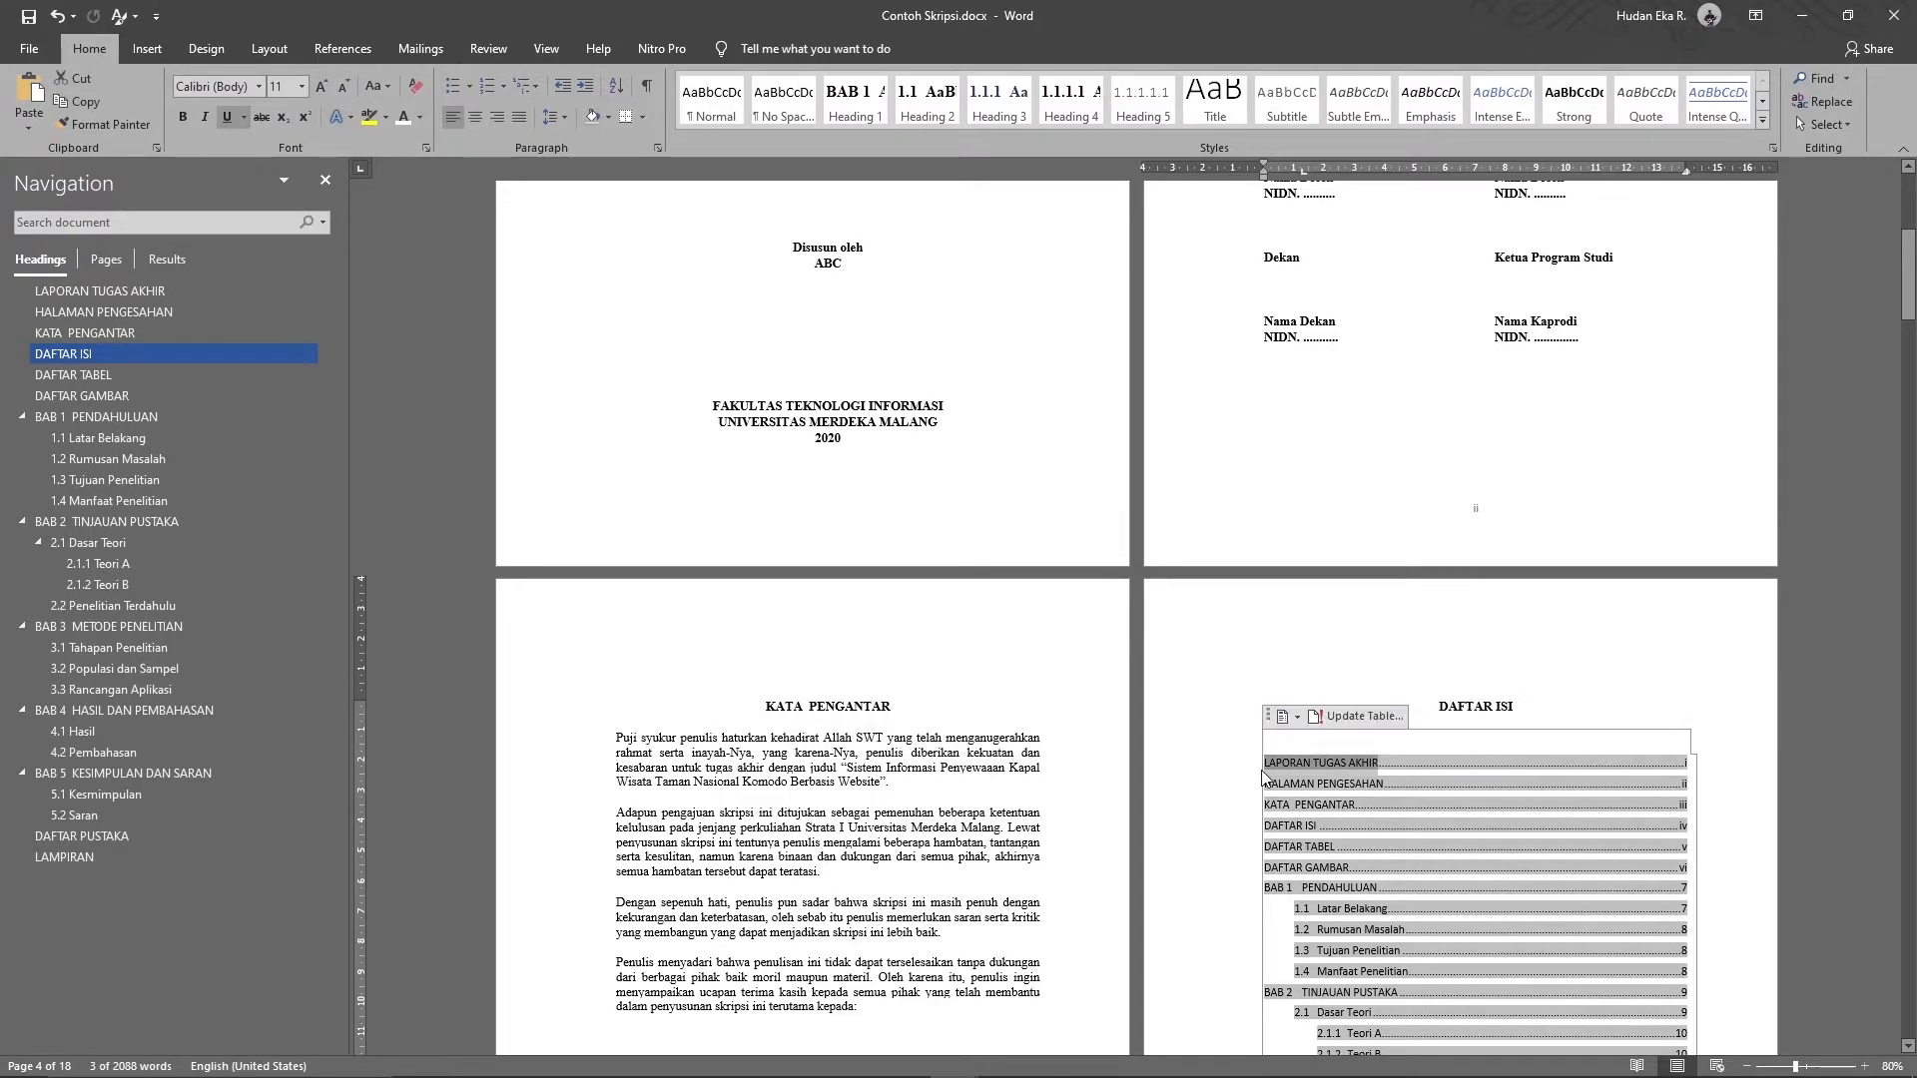
{"action": "type", "text": "H"}
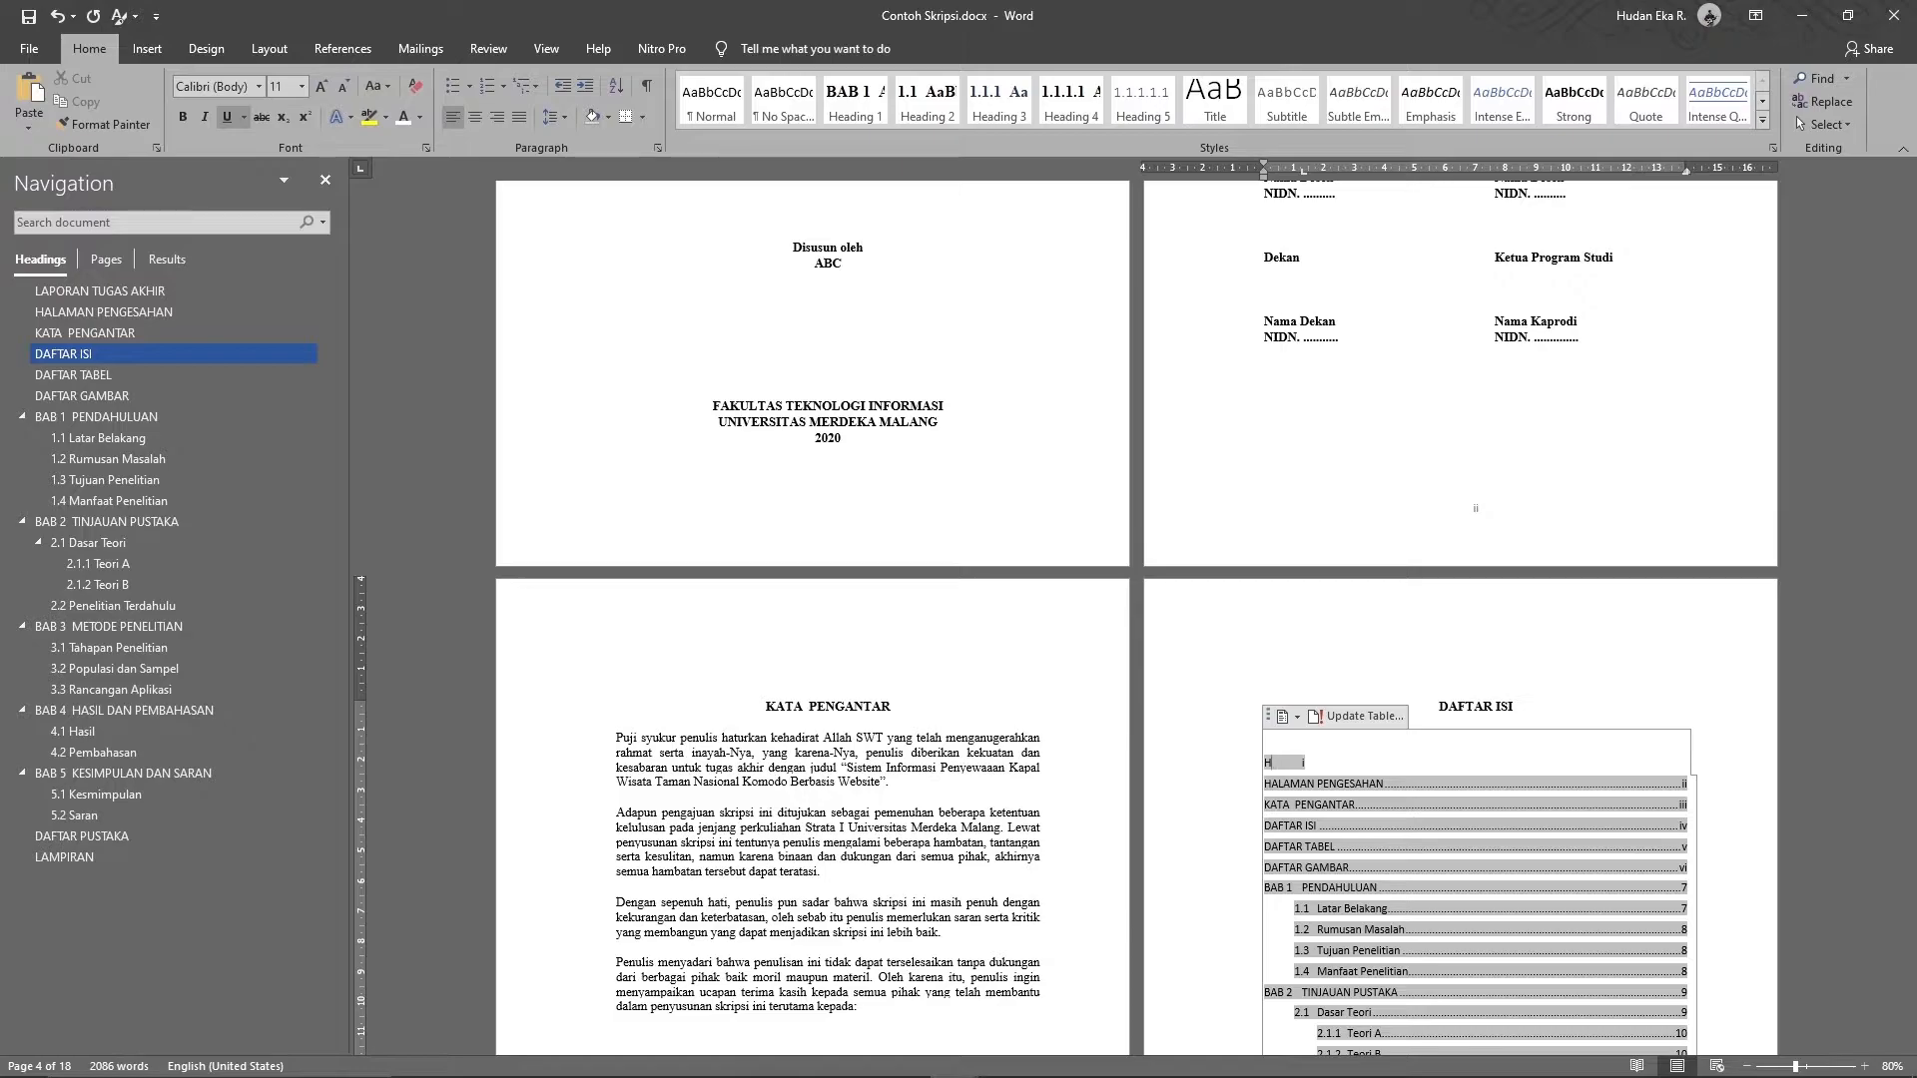
{"action": "type", "text": "ALAMAN JUDUL"}
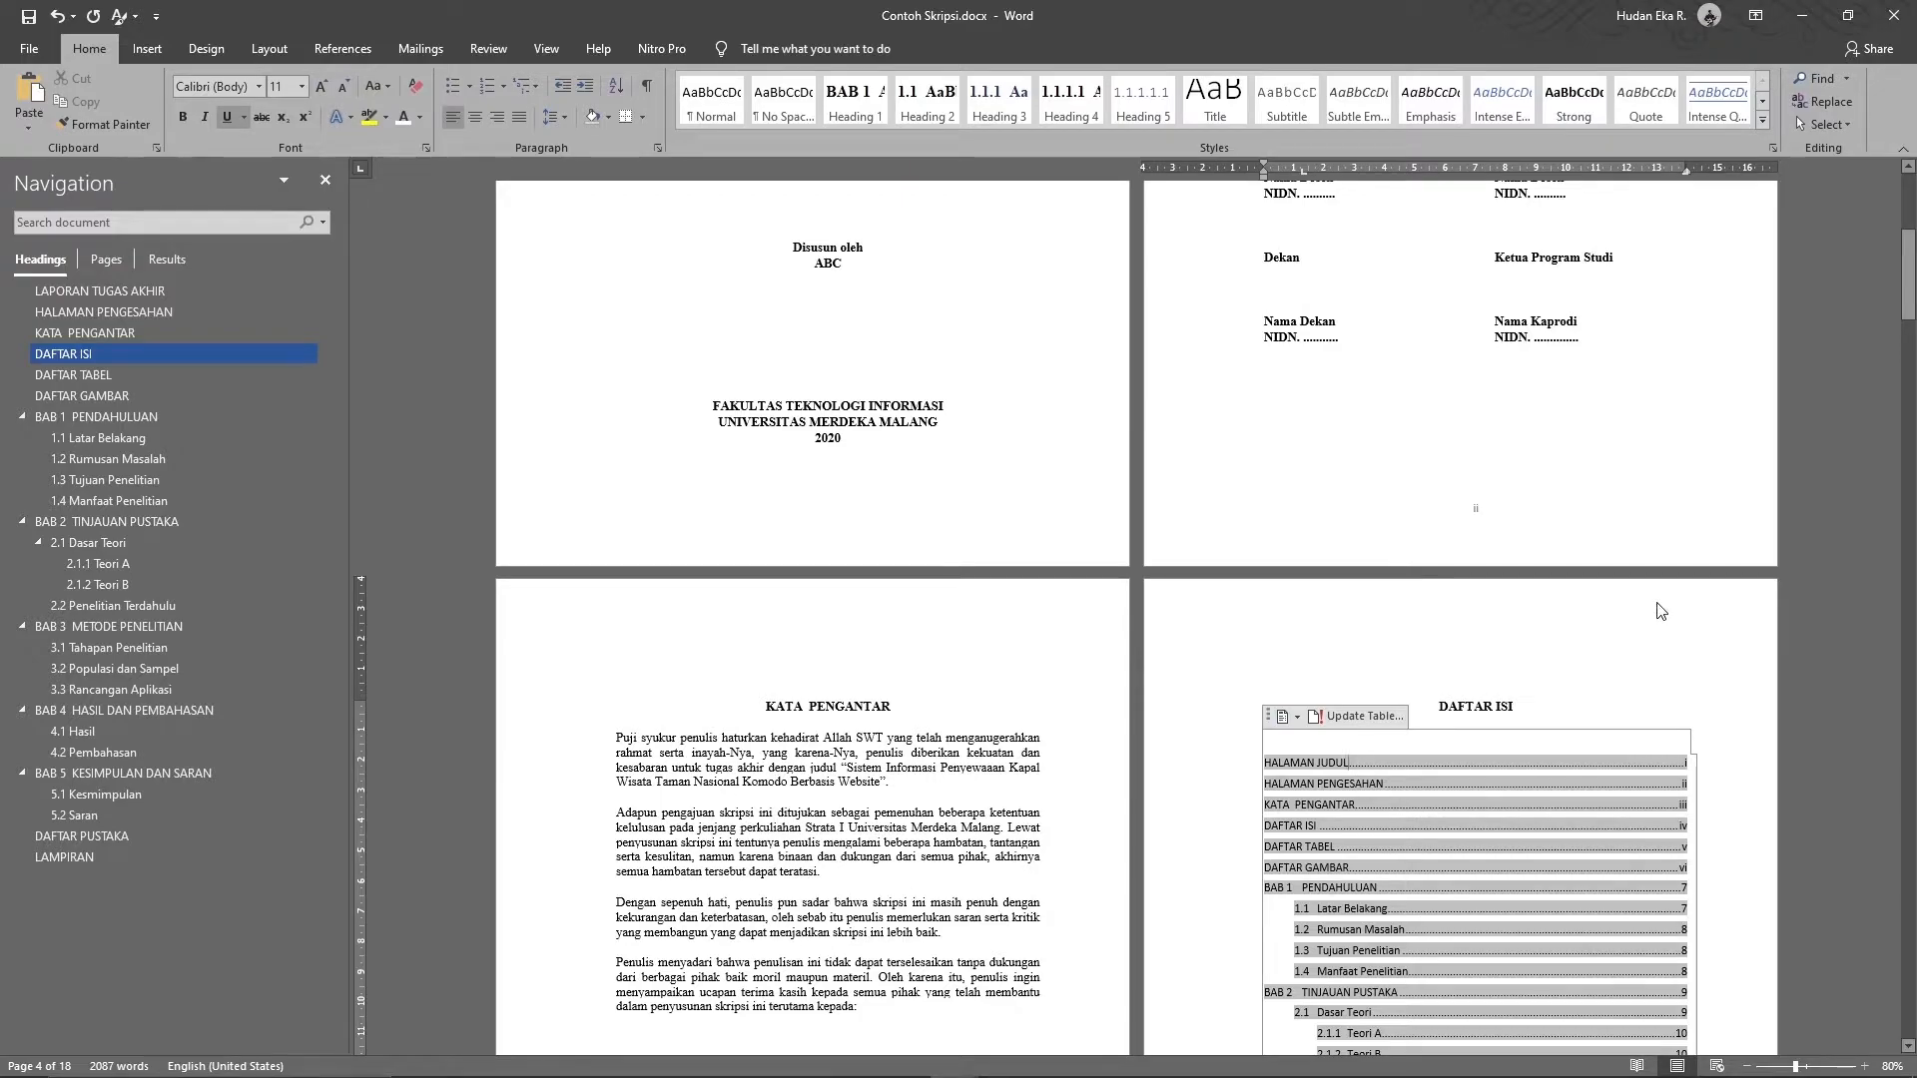
{"action": "left_click", "coordinate": [1513, 703]}
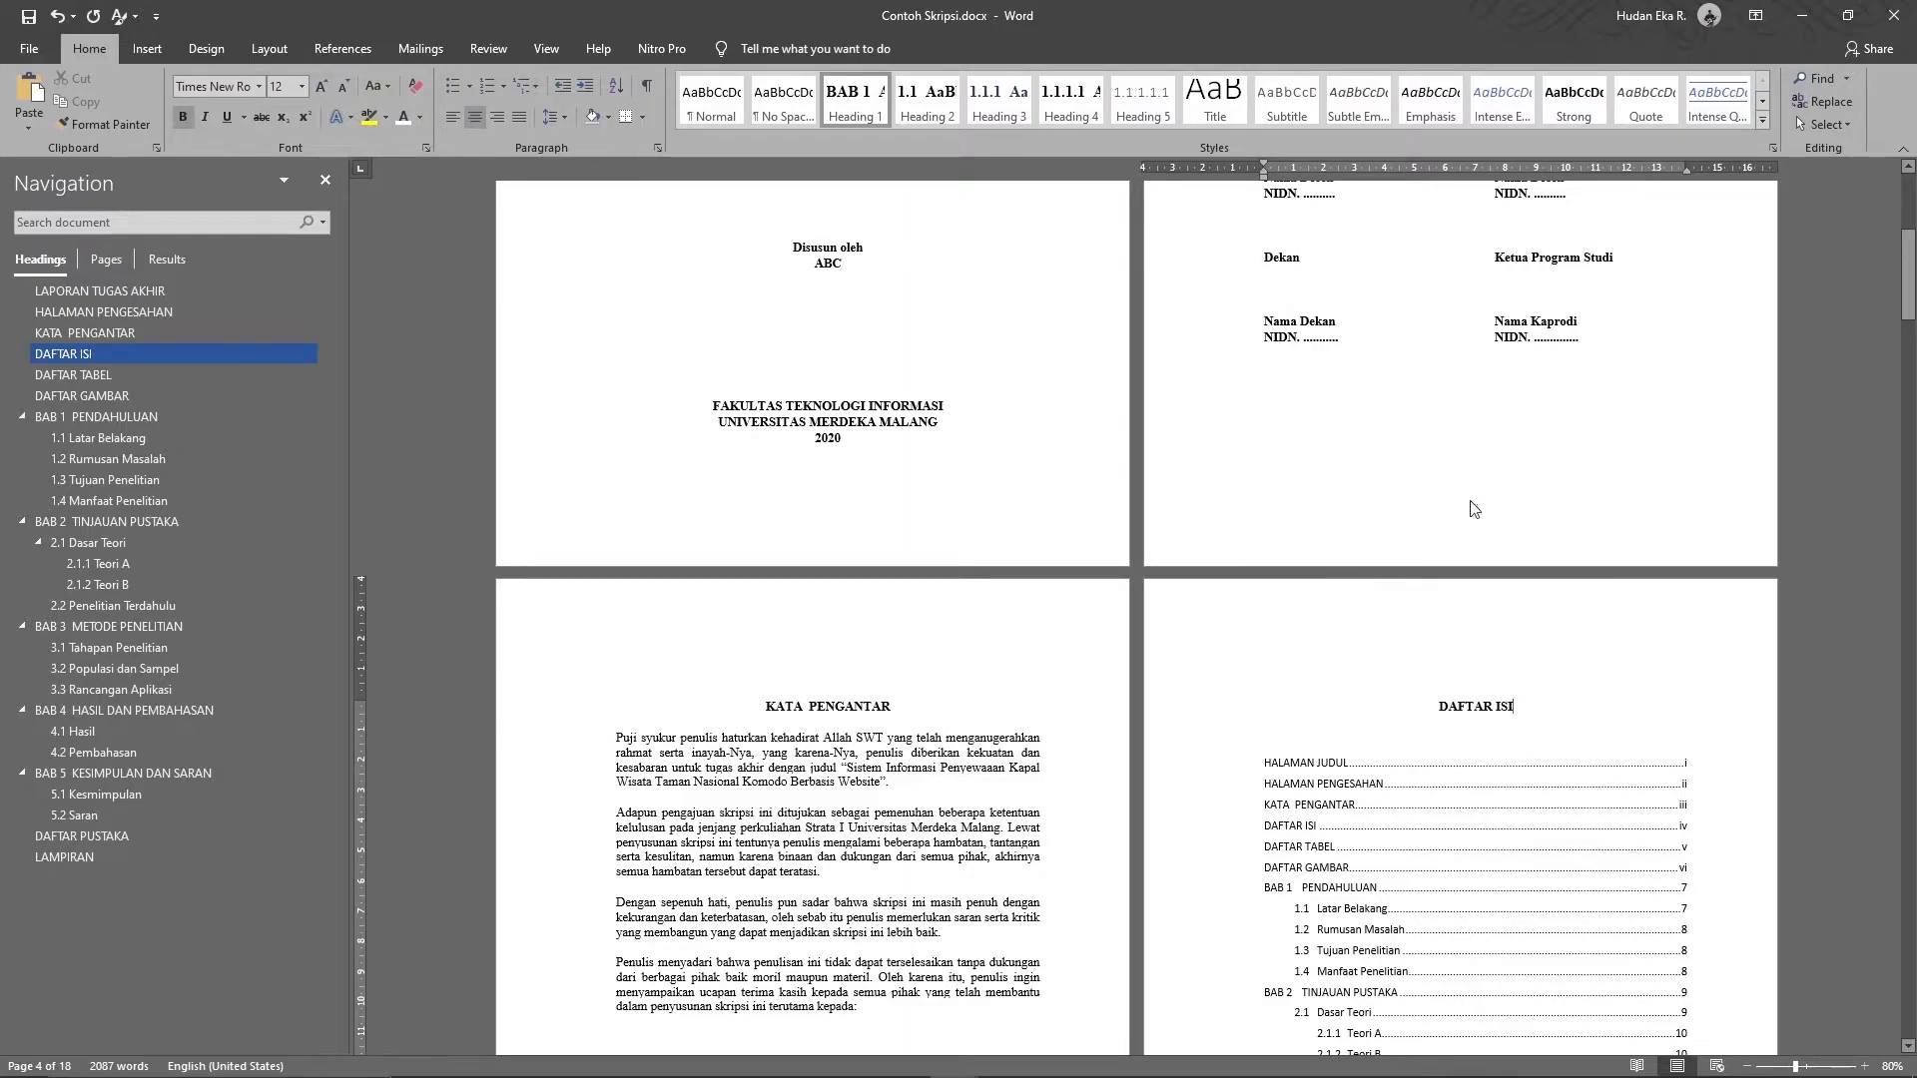
{"action": "scroll", "coordinate": [1474, 509], "scroll_direction": "up", "scroll_amount": 5}
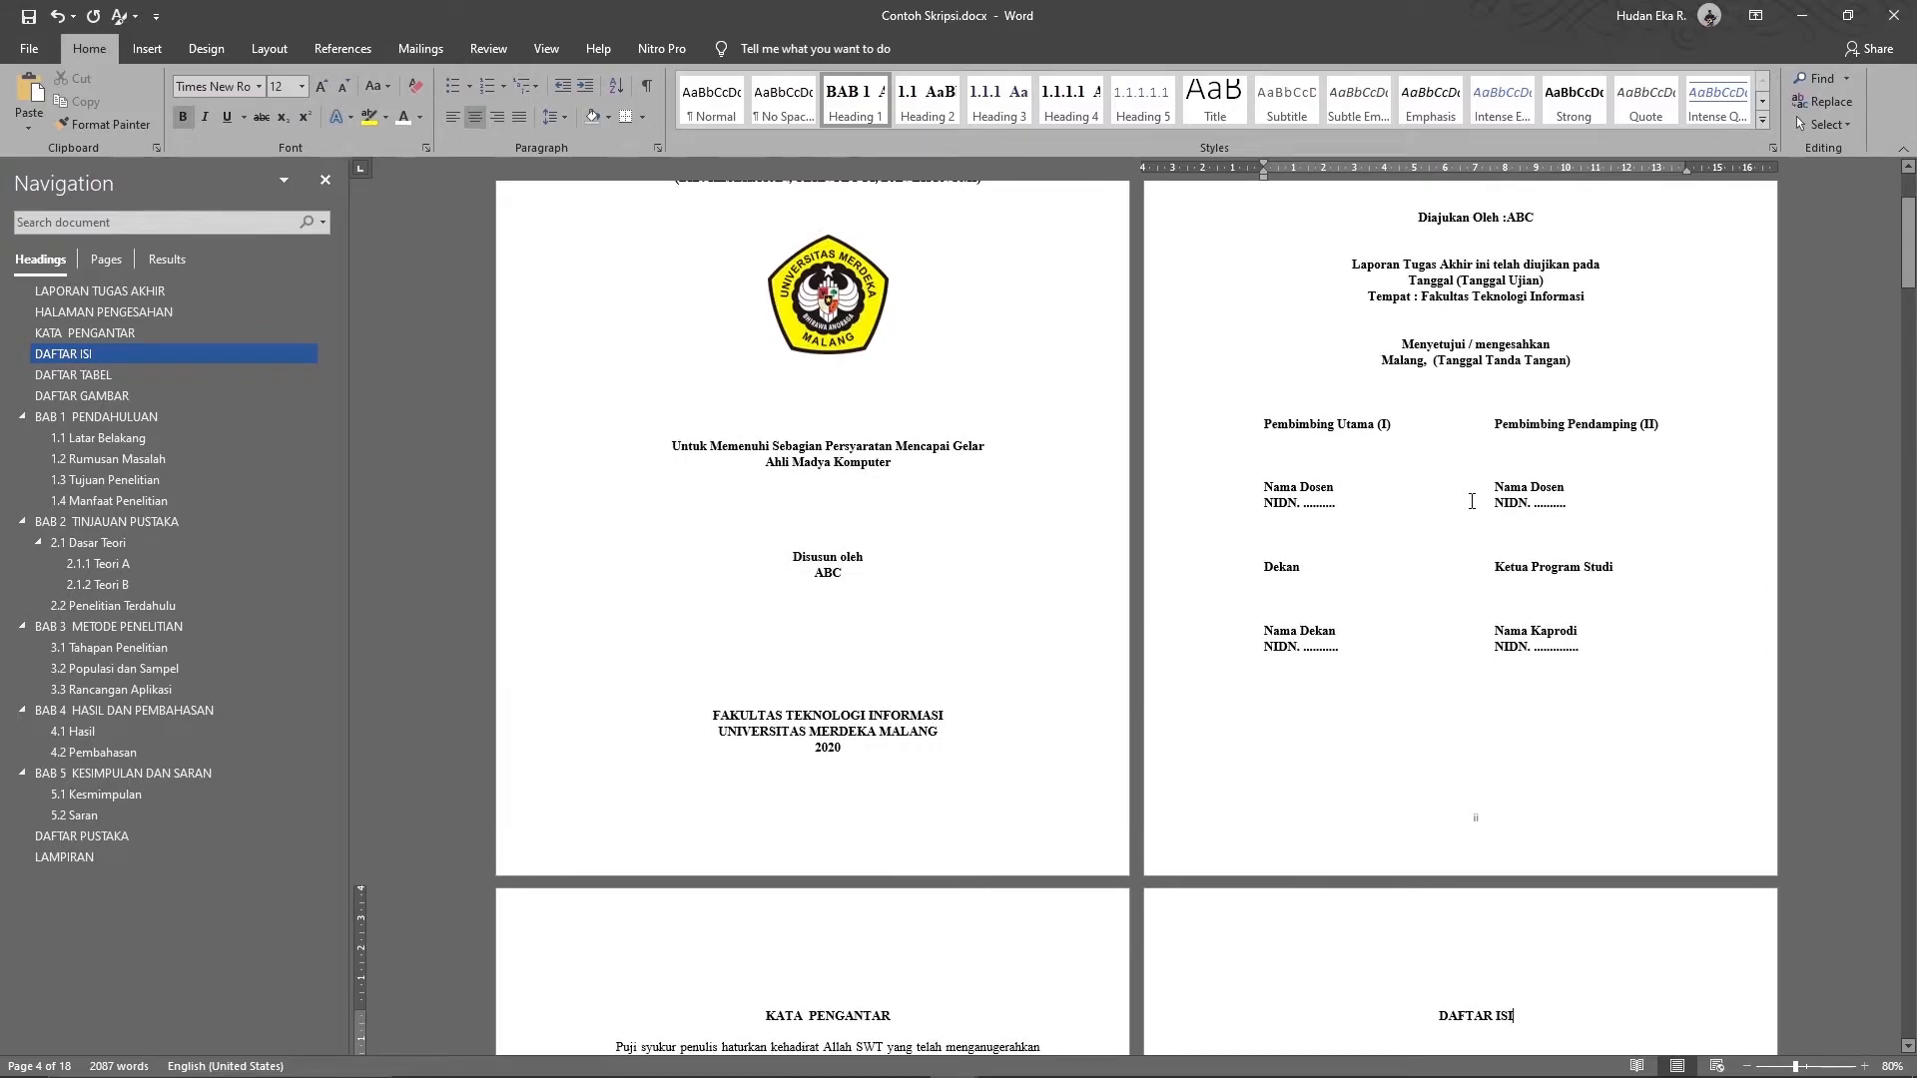
- Undo the recent table of contents changes and the hiding of the cover page's footer number
{"action": "scroll", "coordinate": [1472, 501], "scroll_direction": "up", "scroll_amount": 2}
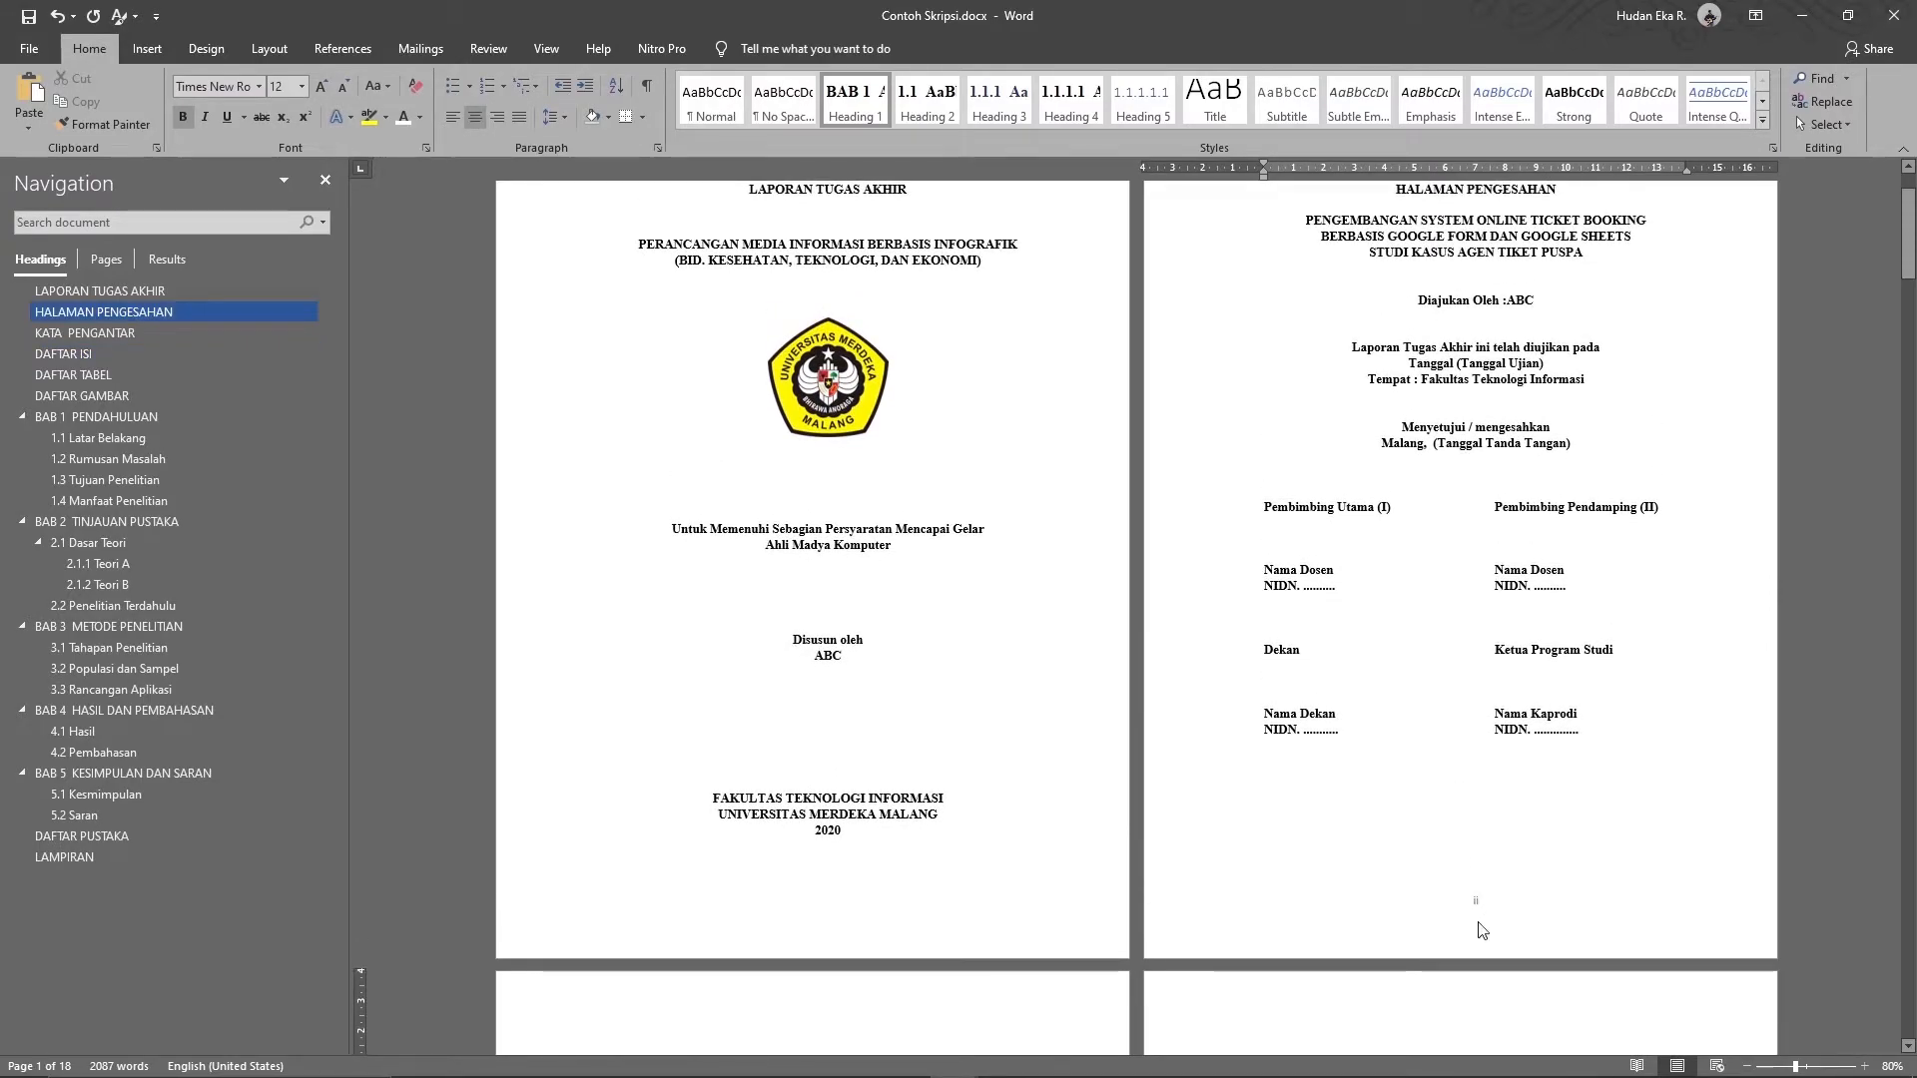
{"action": "scroll", "coordinate": [994, 542], "scroll_direction": "down", "scroll_amount": 3}
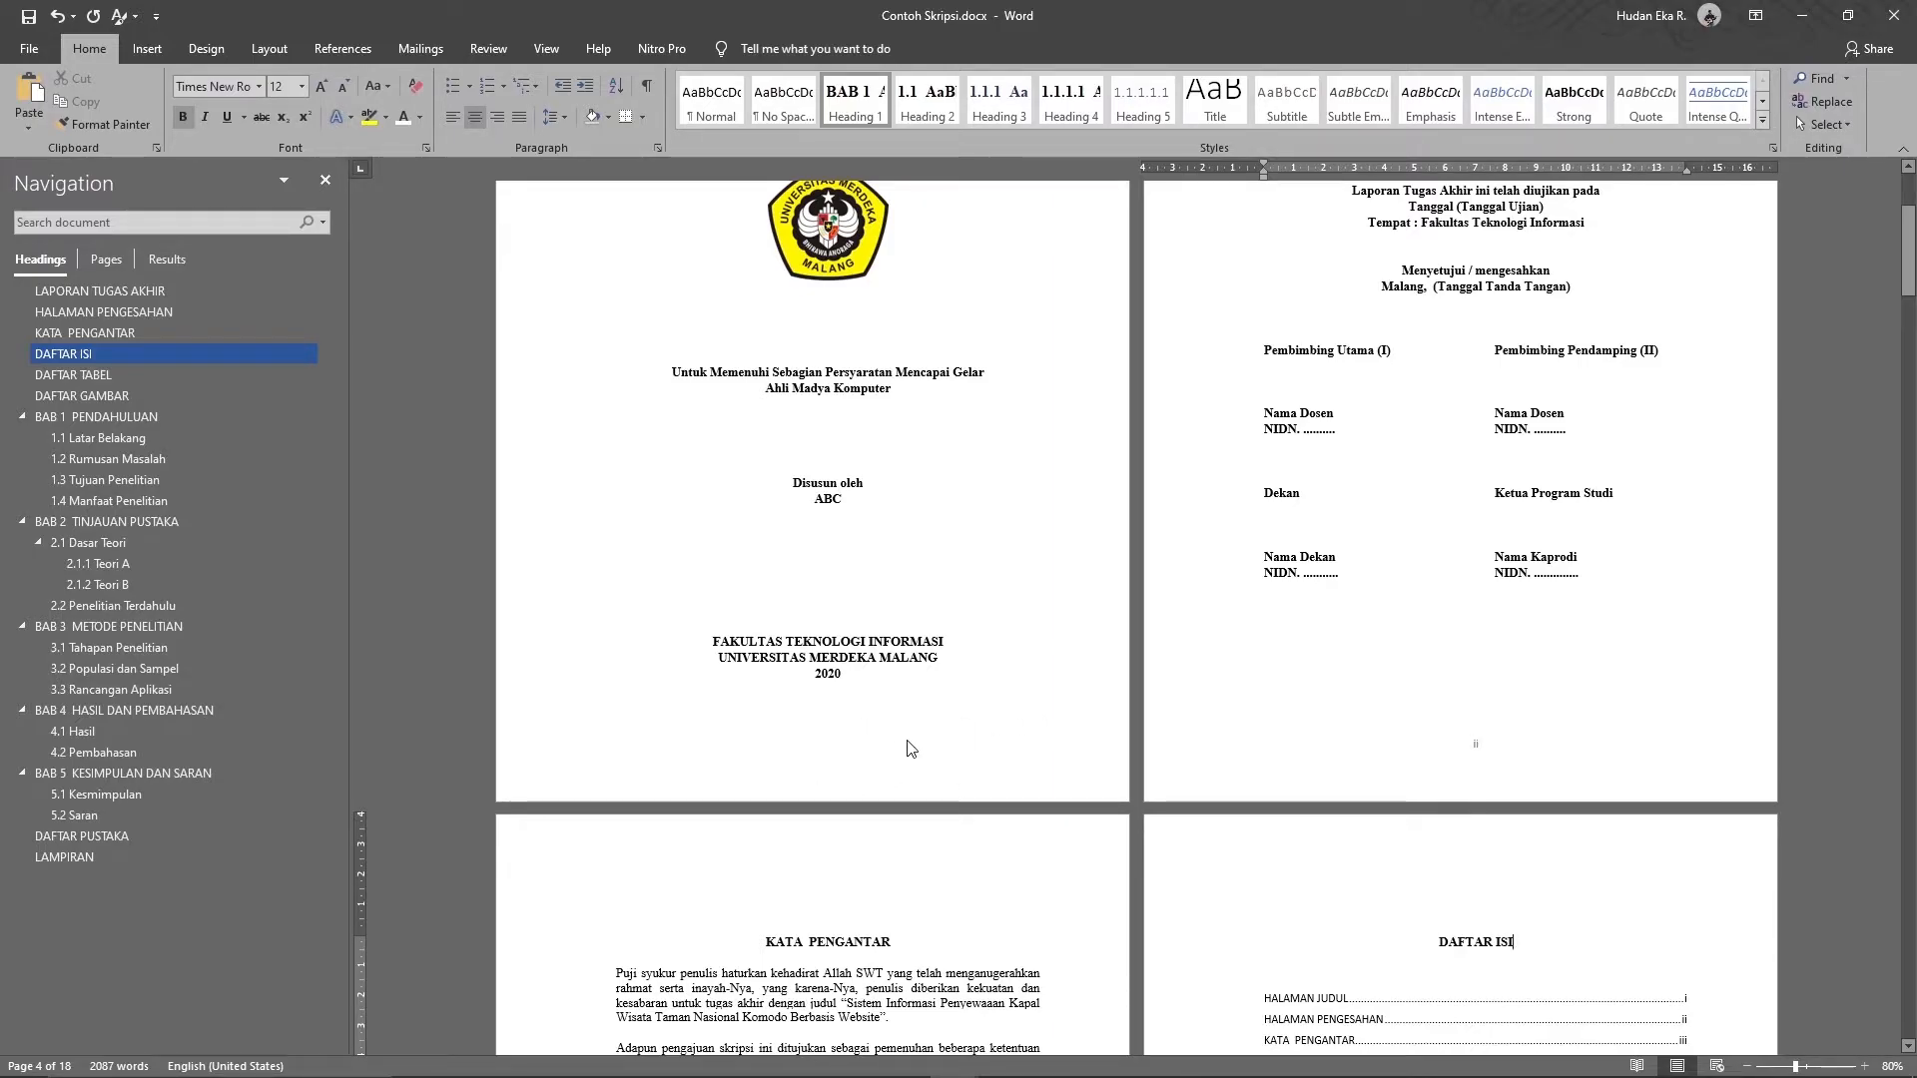
{"action": "key", "text": "ctrl+z"}
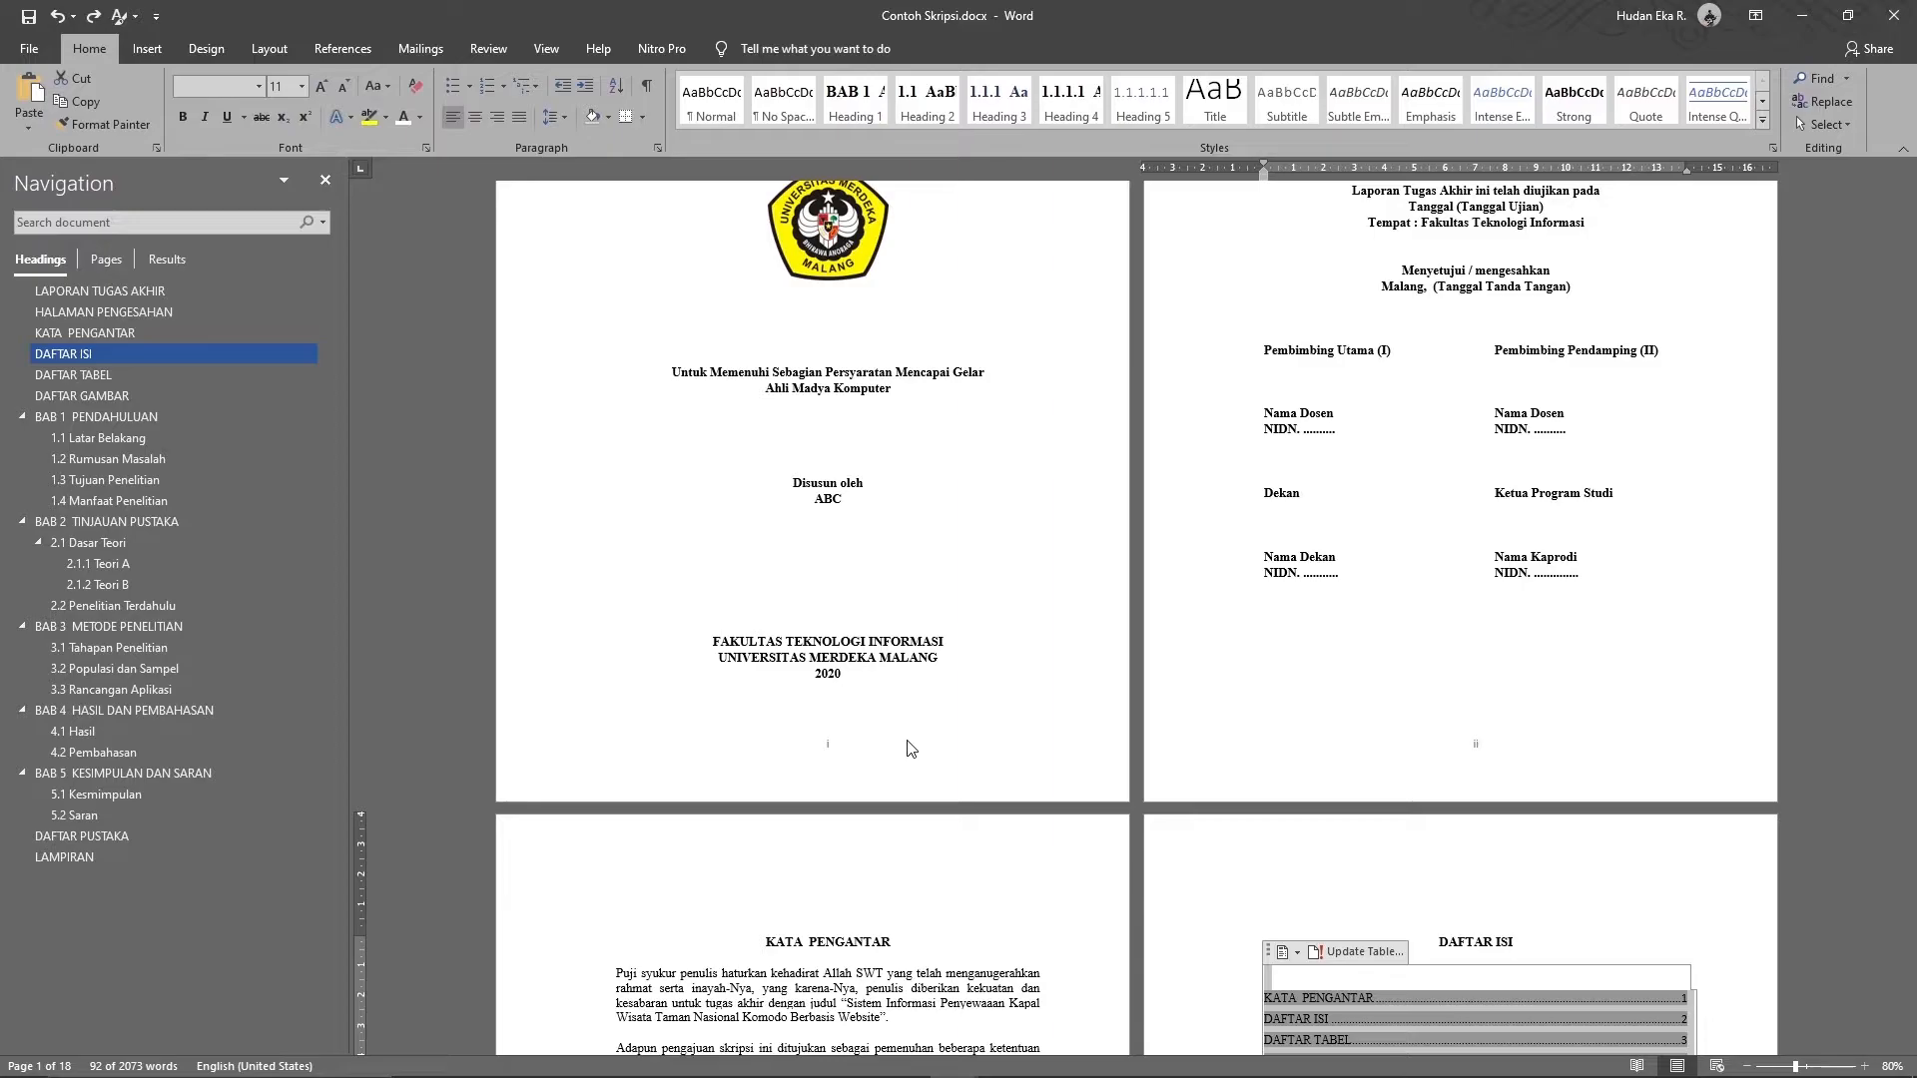
{"action": "double_click", "coordinate": [828, 743]}
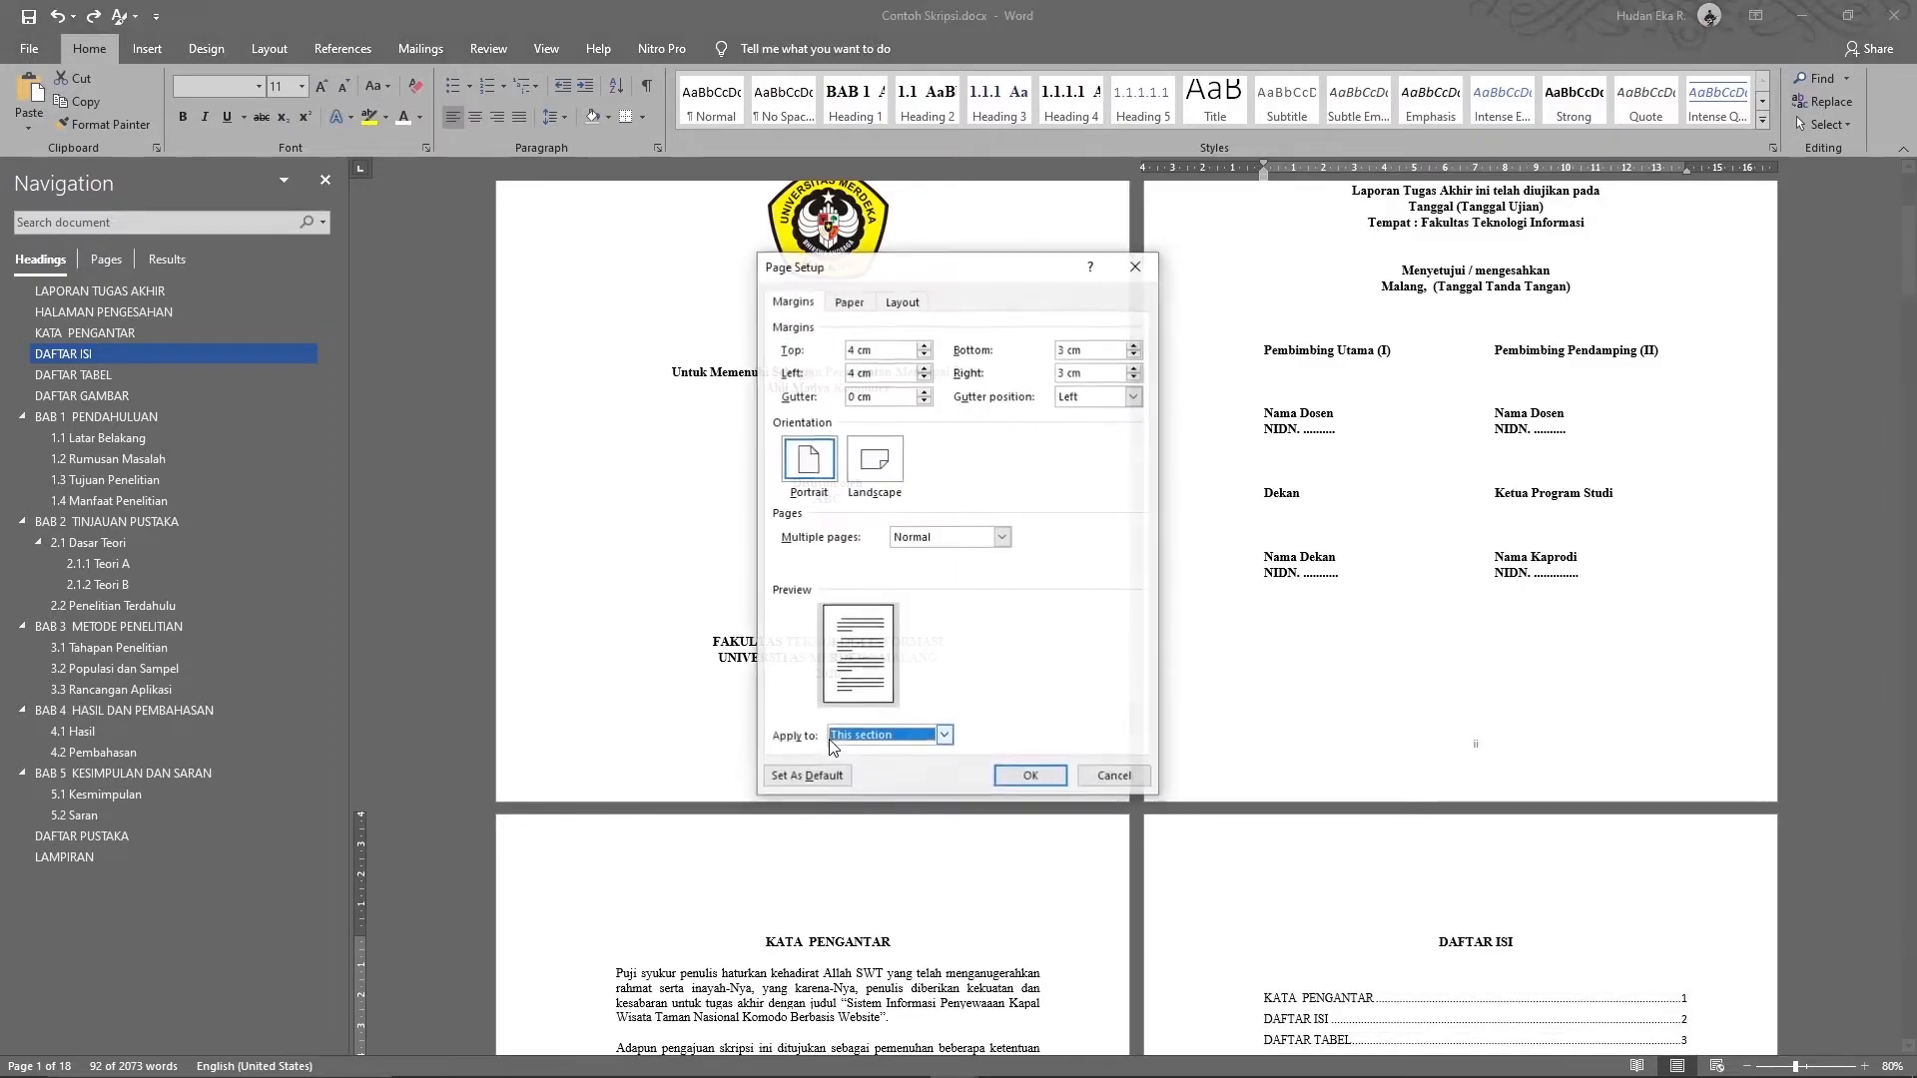
{"action": "left_click", "coordinate": [1115, 776]}
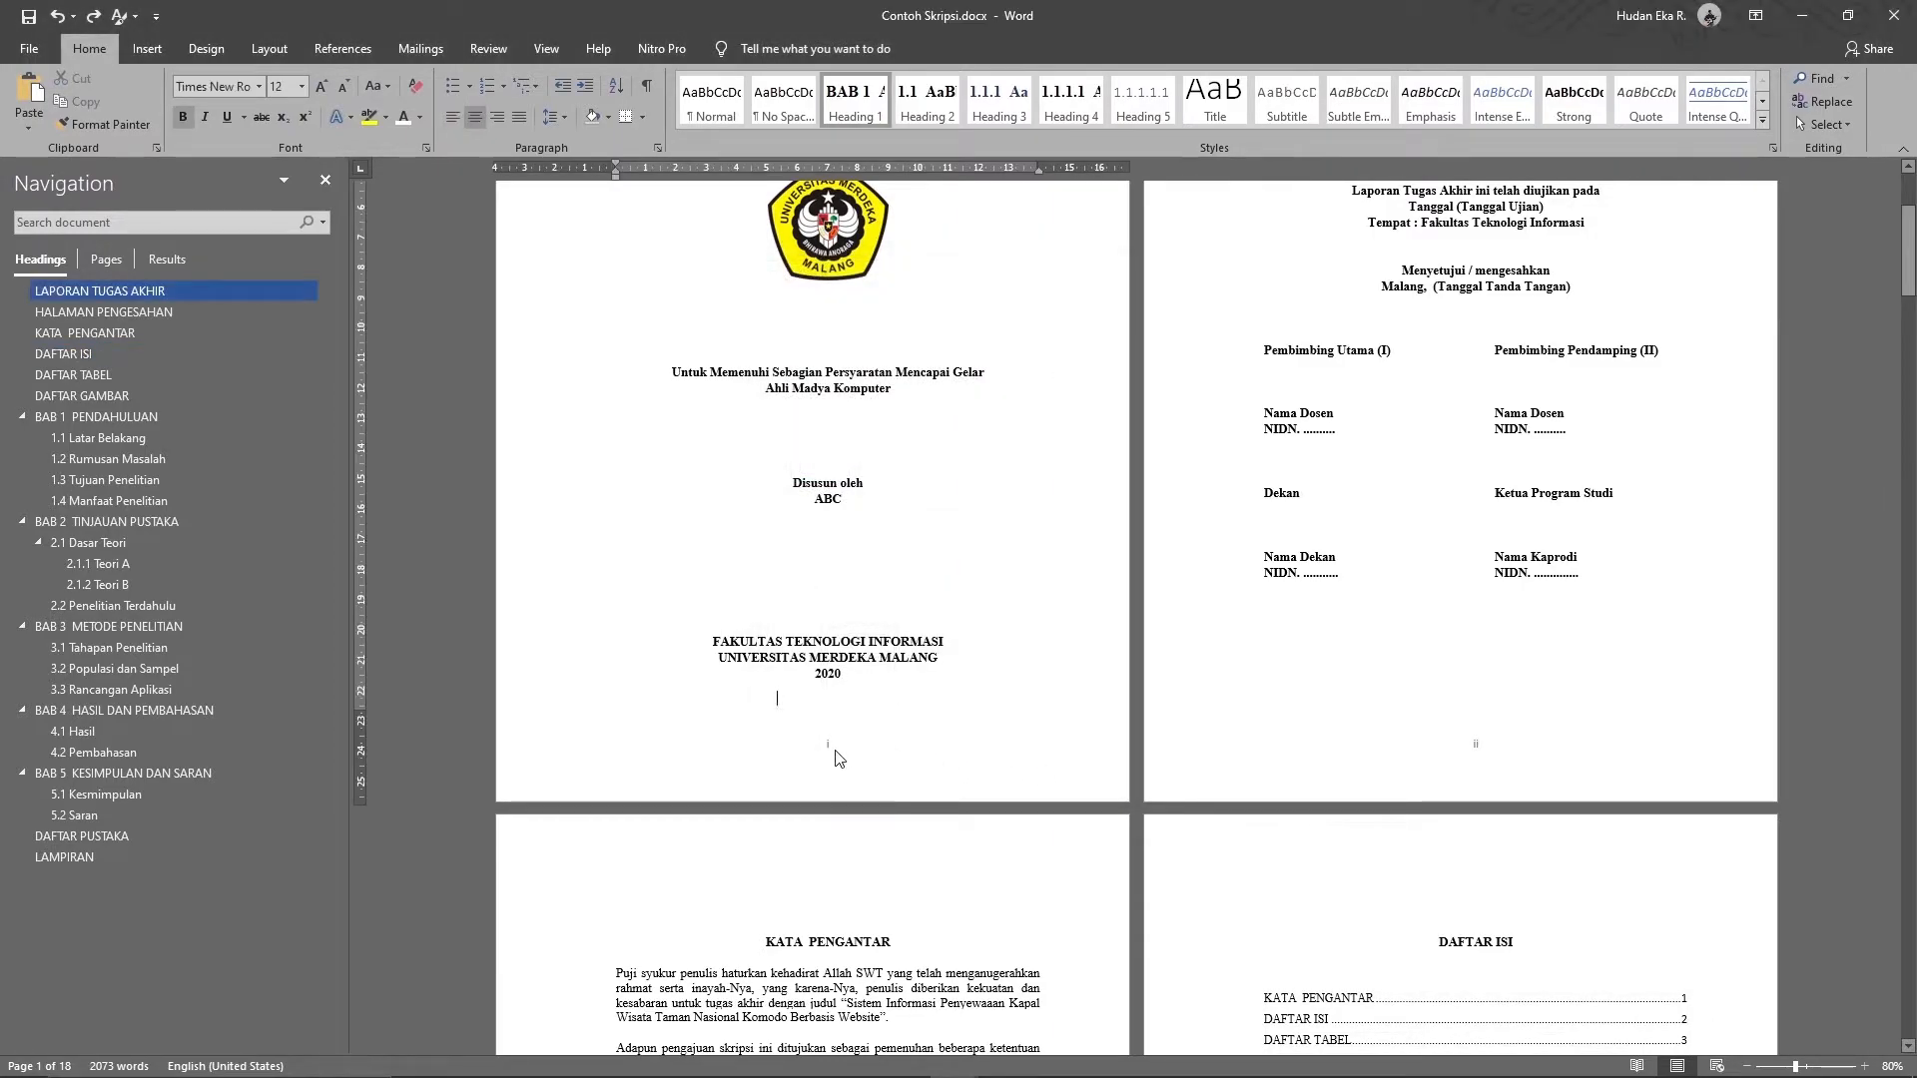
- Restart the Section 2 page numbering at i on the HALAMAN PENGESAHAN page, return to the body text, and check the front matter
{"action": "double_click", "coordinate": [1479, 759]}
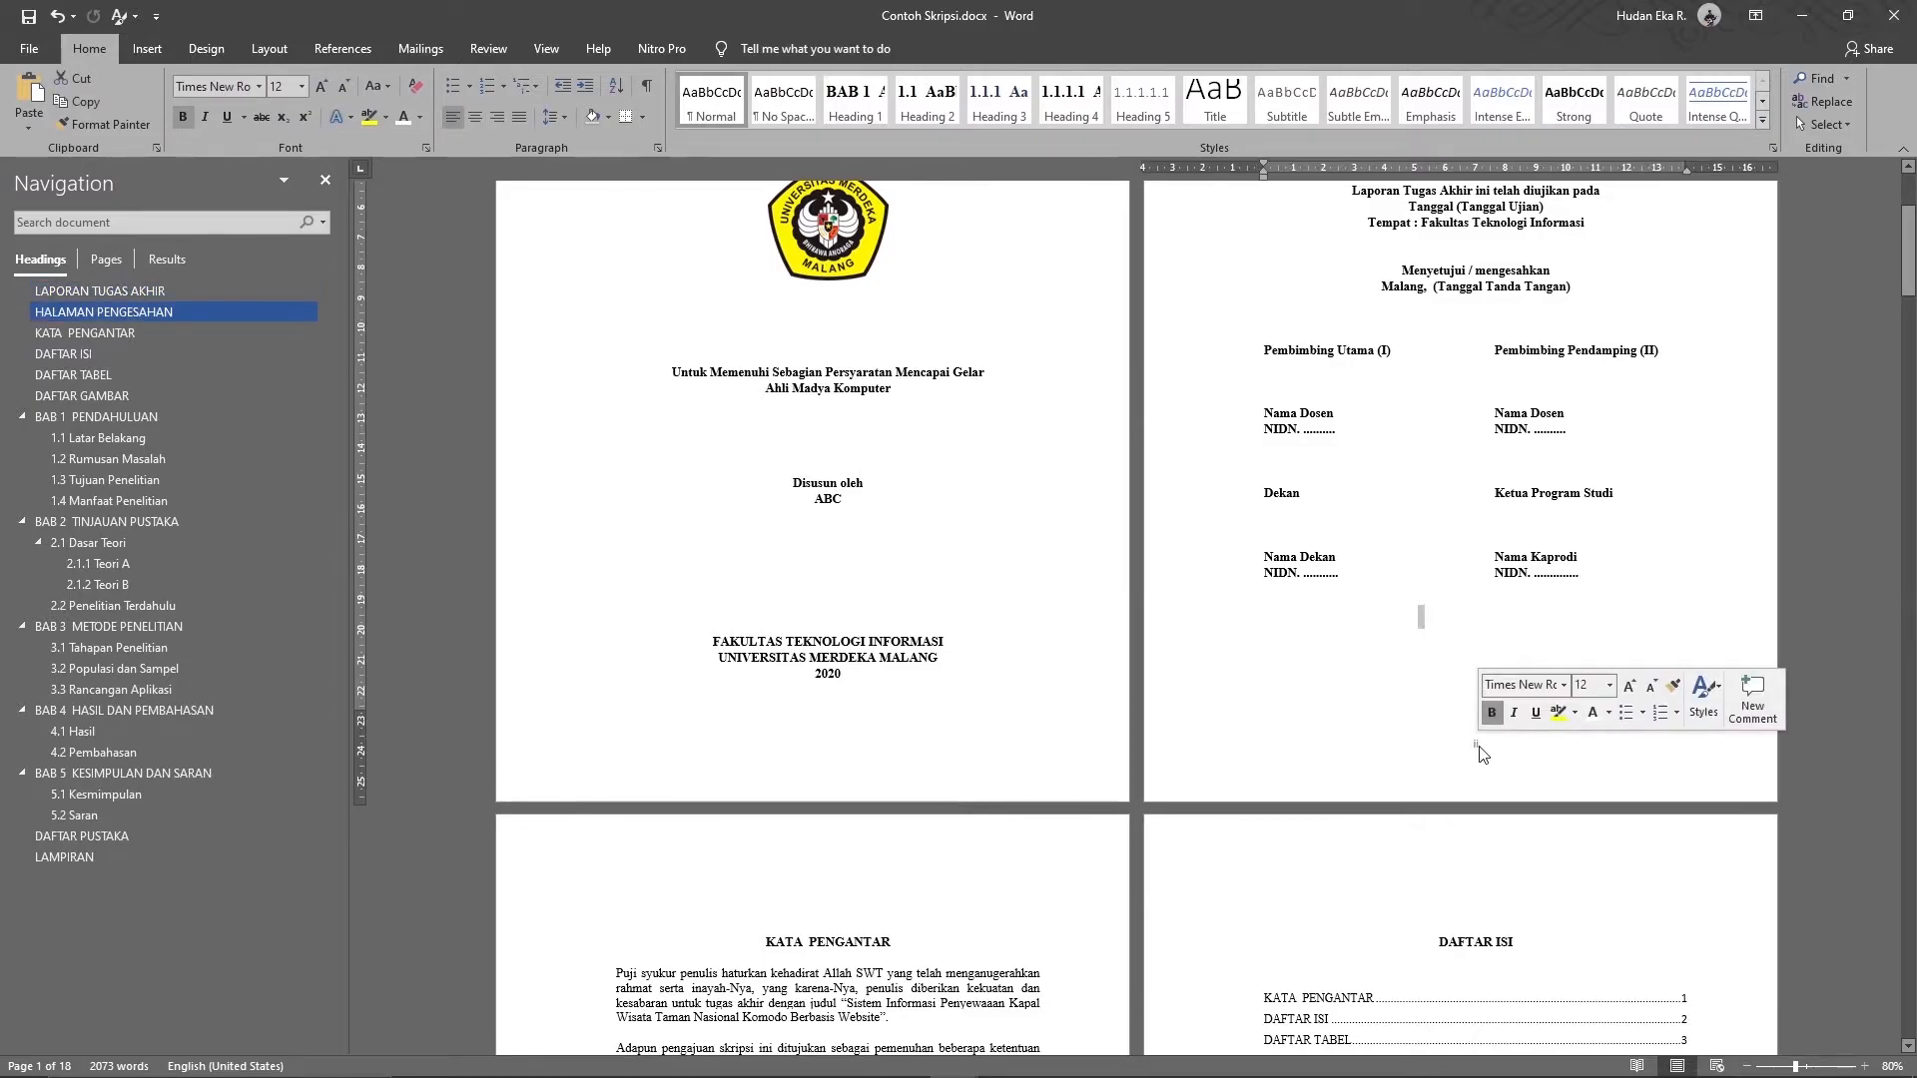
{"action": "double_click", "coordinate": [1482, 754]}
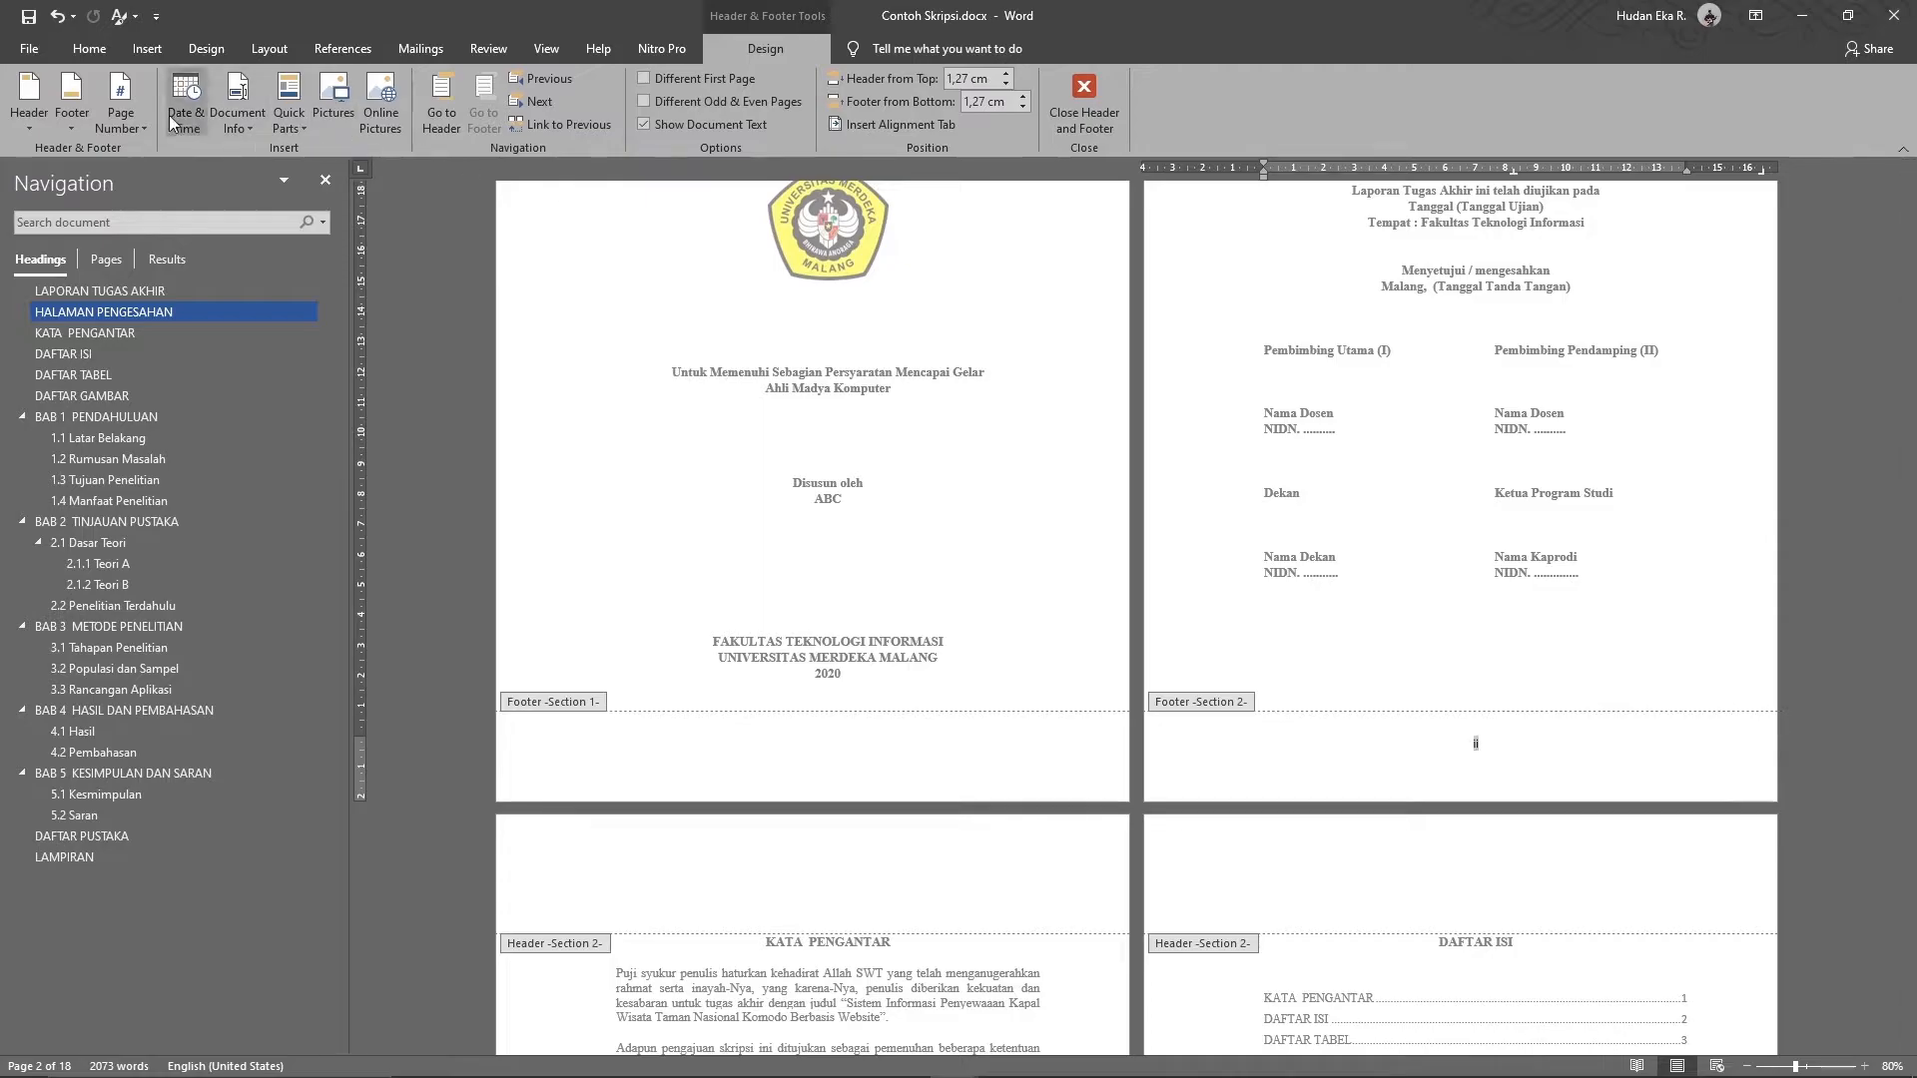
{"action": "left_click", "coordinate": [121, 118]}
{"action": "left_click", "coordinate": [190, 246]}
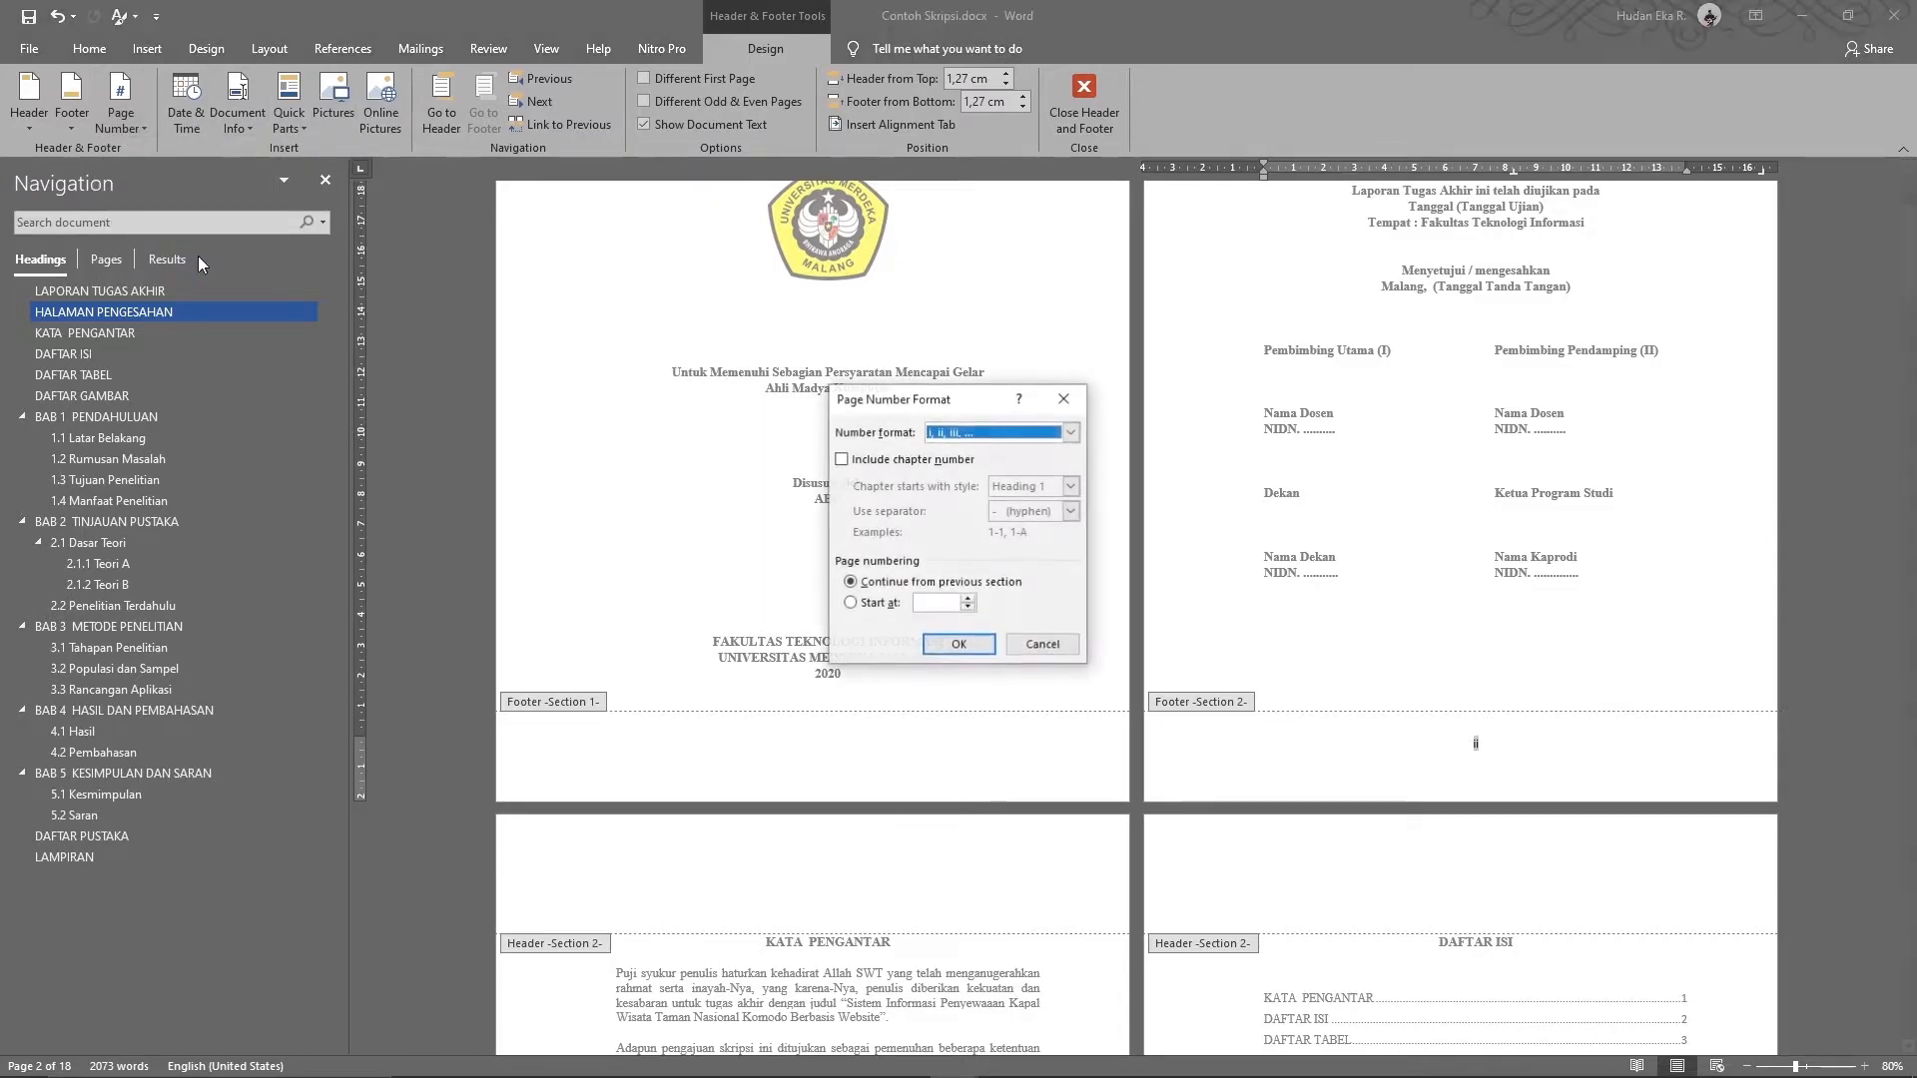
{"action": "left_click", "coordinate": [863, 606]}
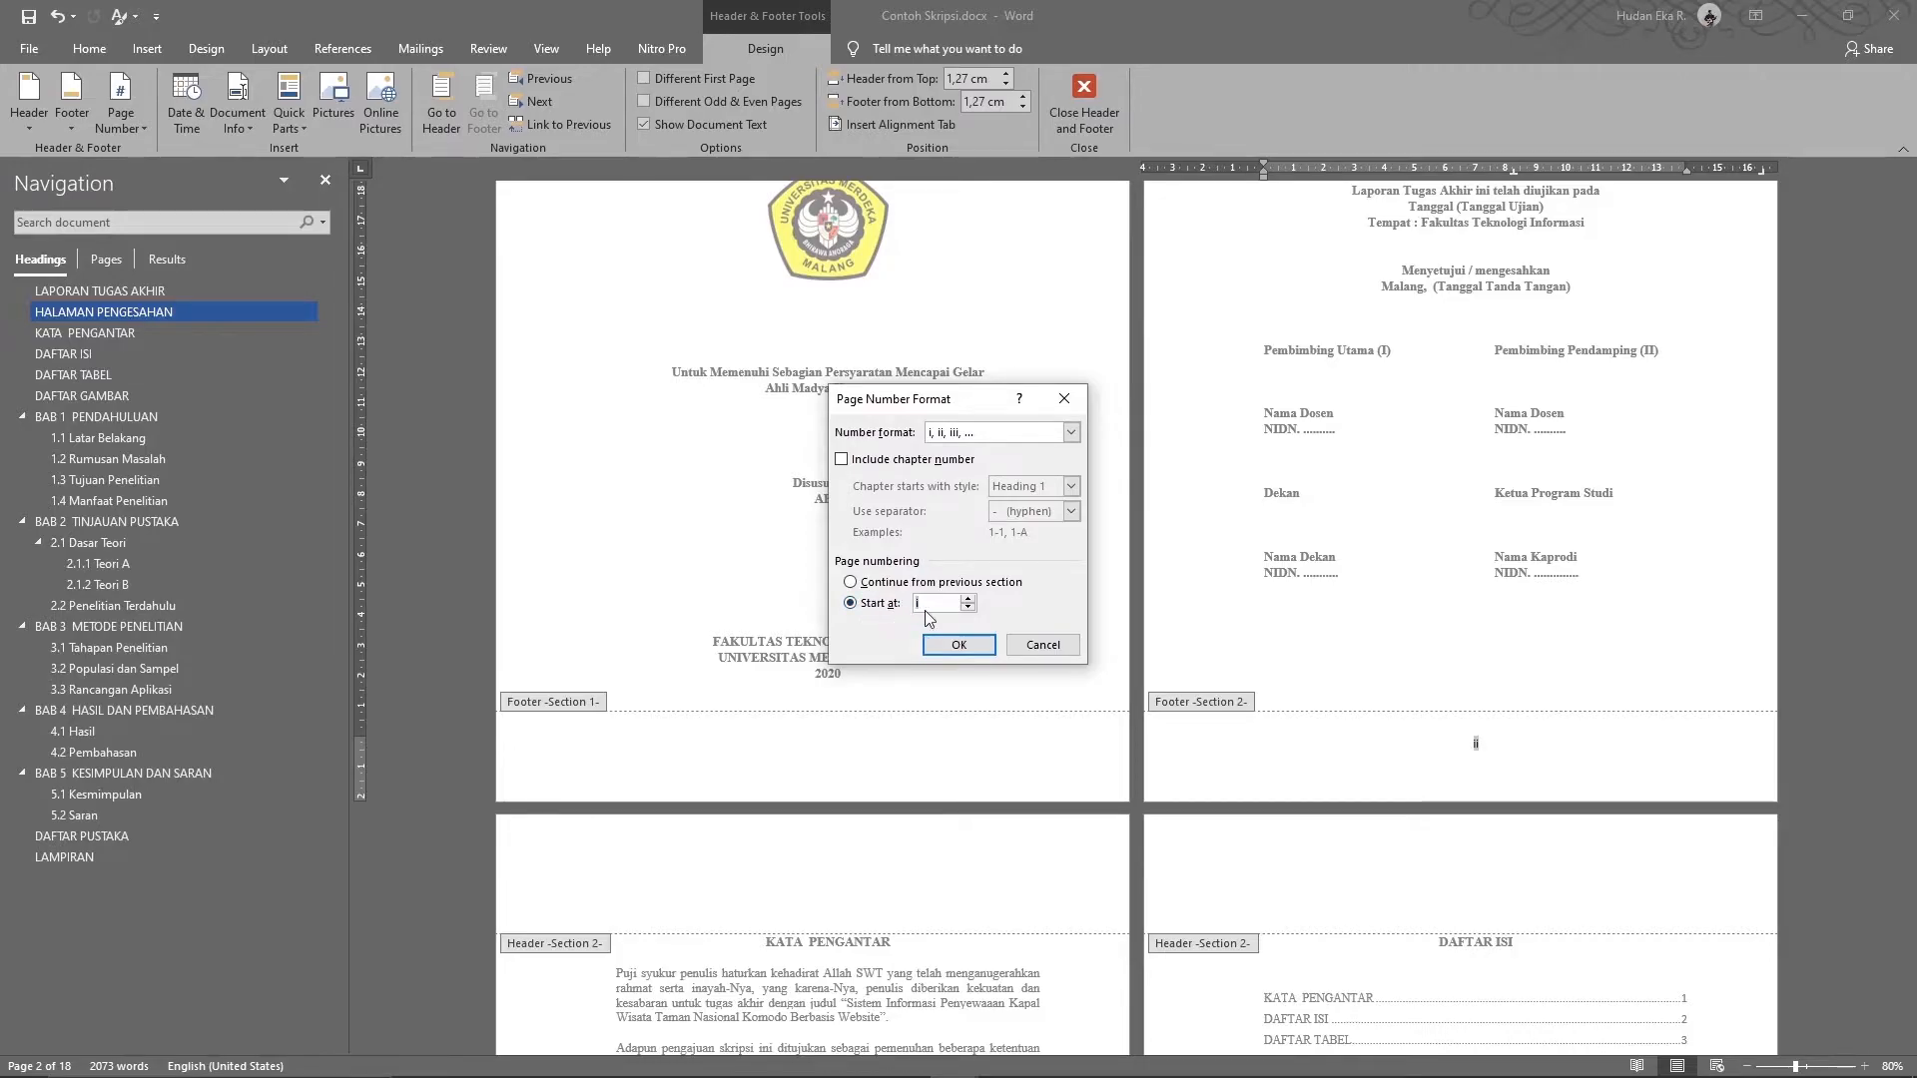
{"action": "left_click", "coordinate": [948, 644]}
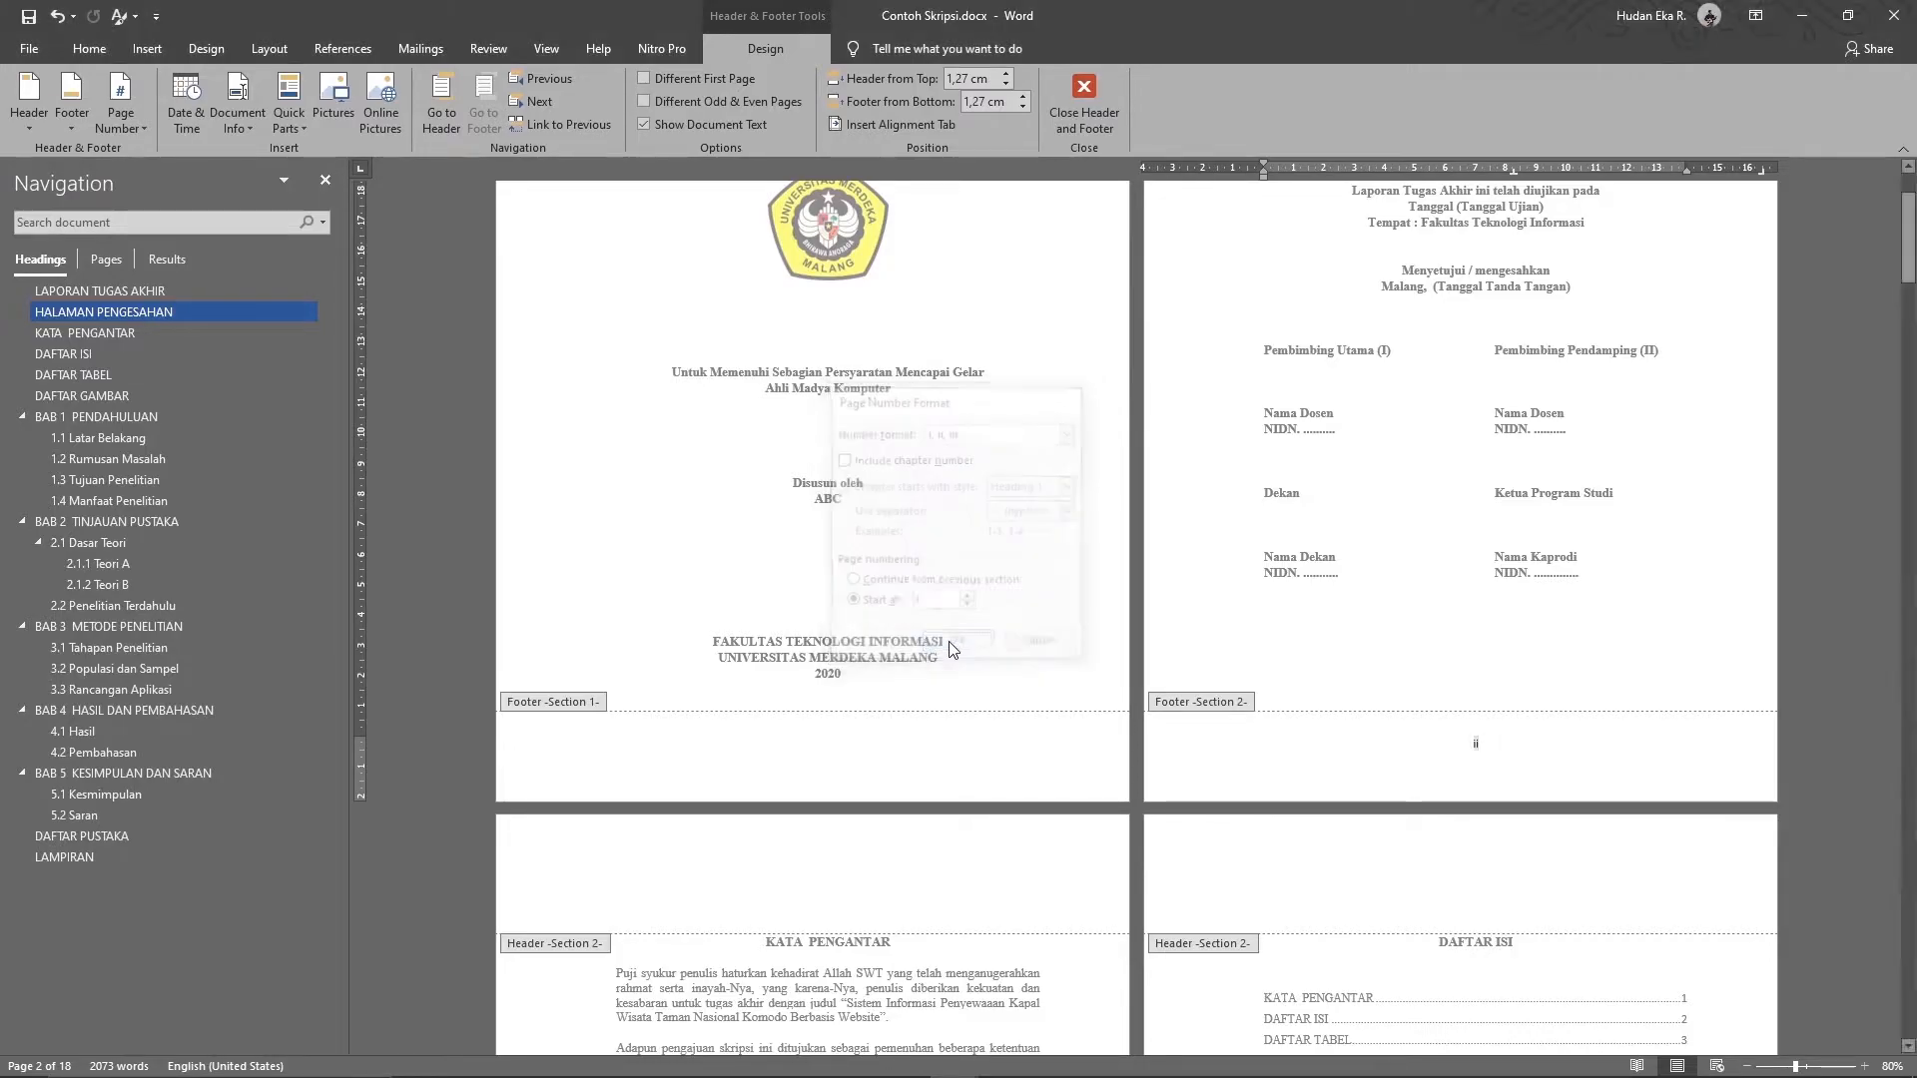
{"action": "double_click", "coordinate": [1345, 775]}
{"action": "scroll", "coordinate": [1448, 769], "scroll_direction": "down", "scroll_amount": 3}
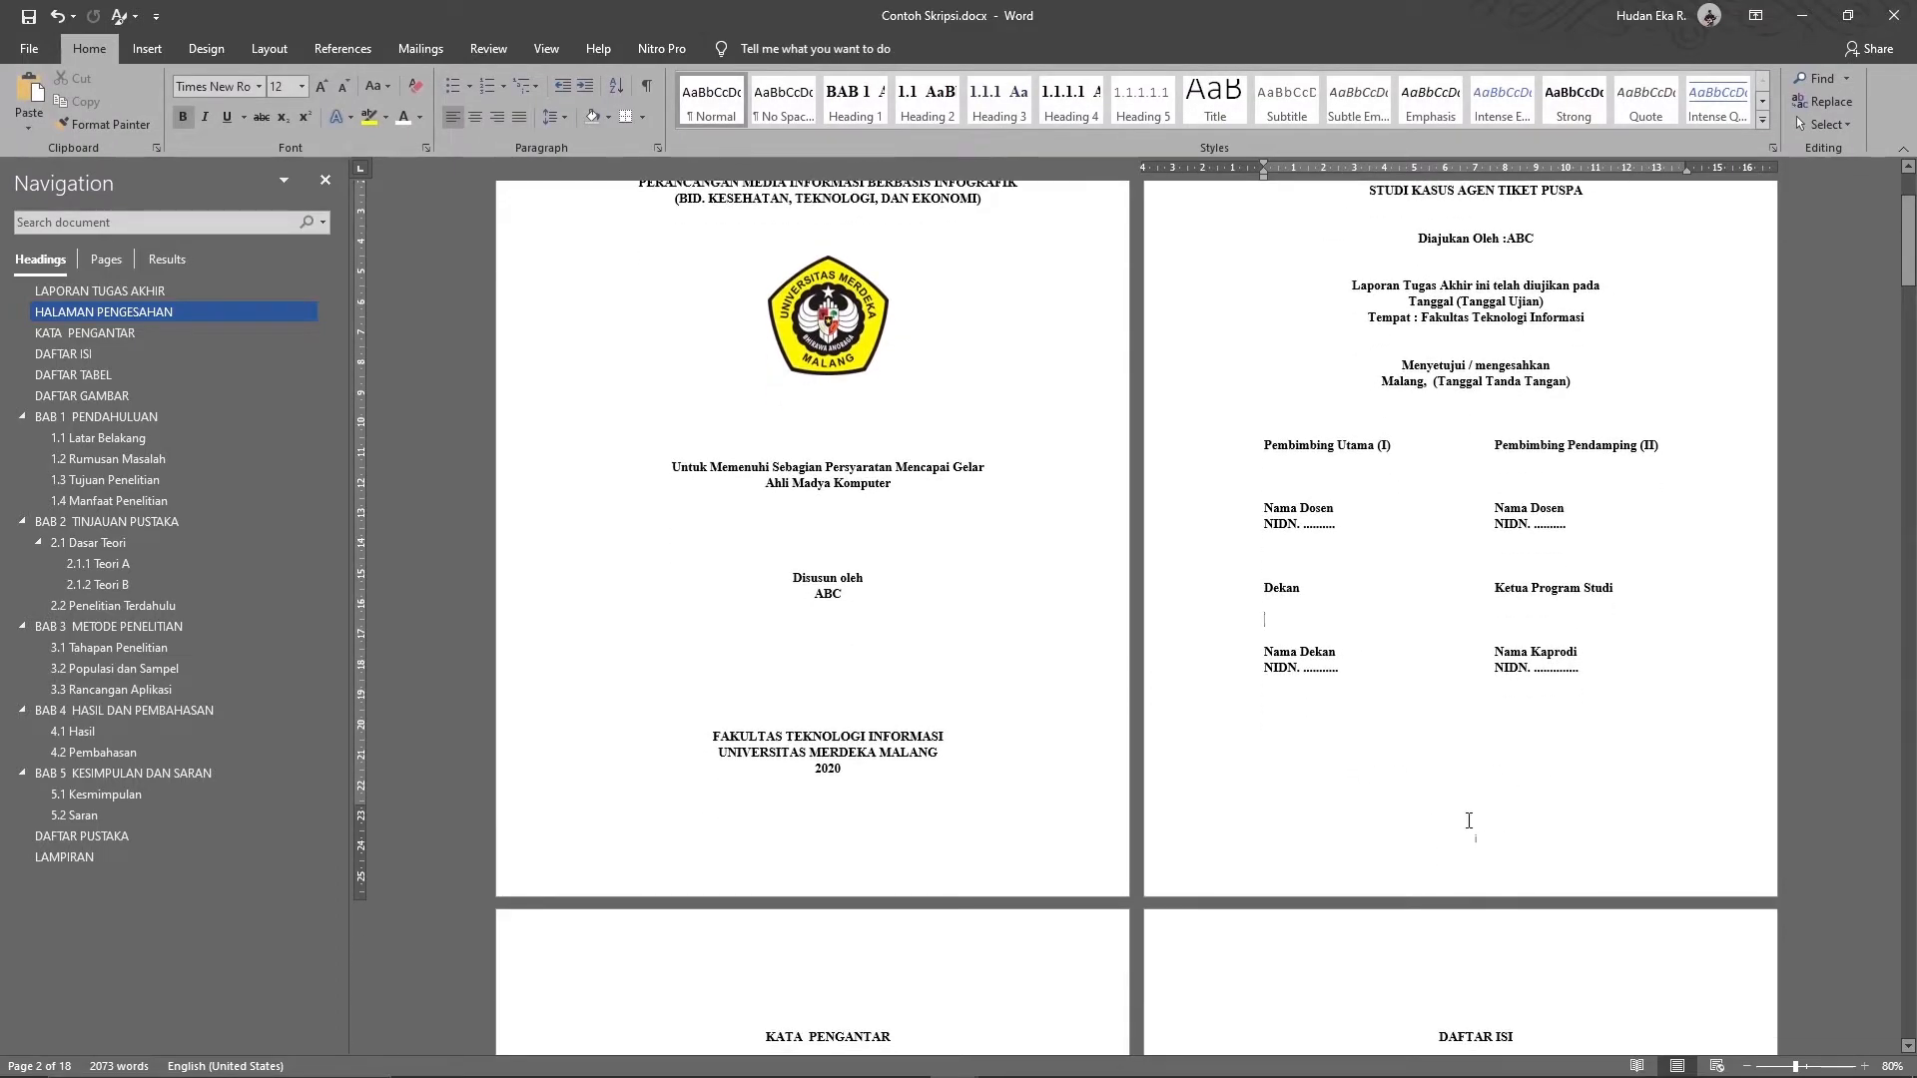
{"action": "scroll", "coordinate": [1458, 725], "scroll_direction": "up", "scroll_amount": 2}
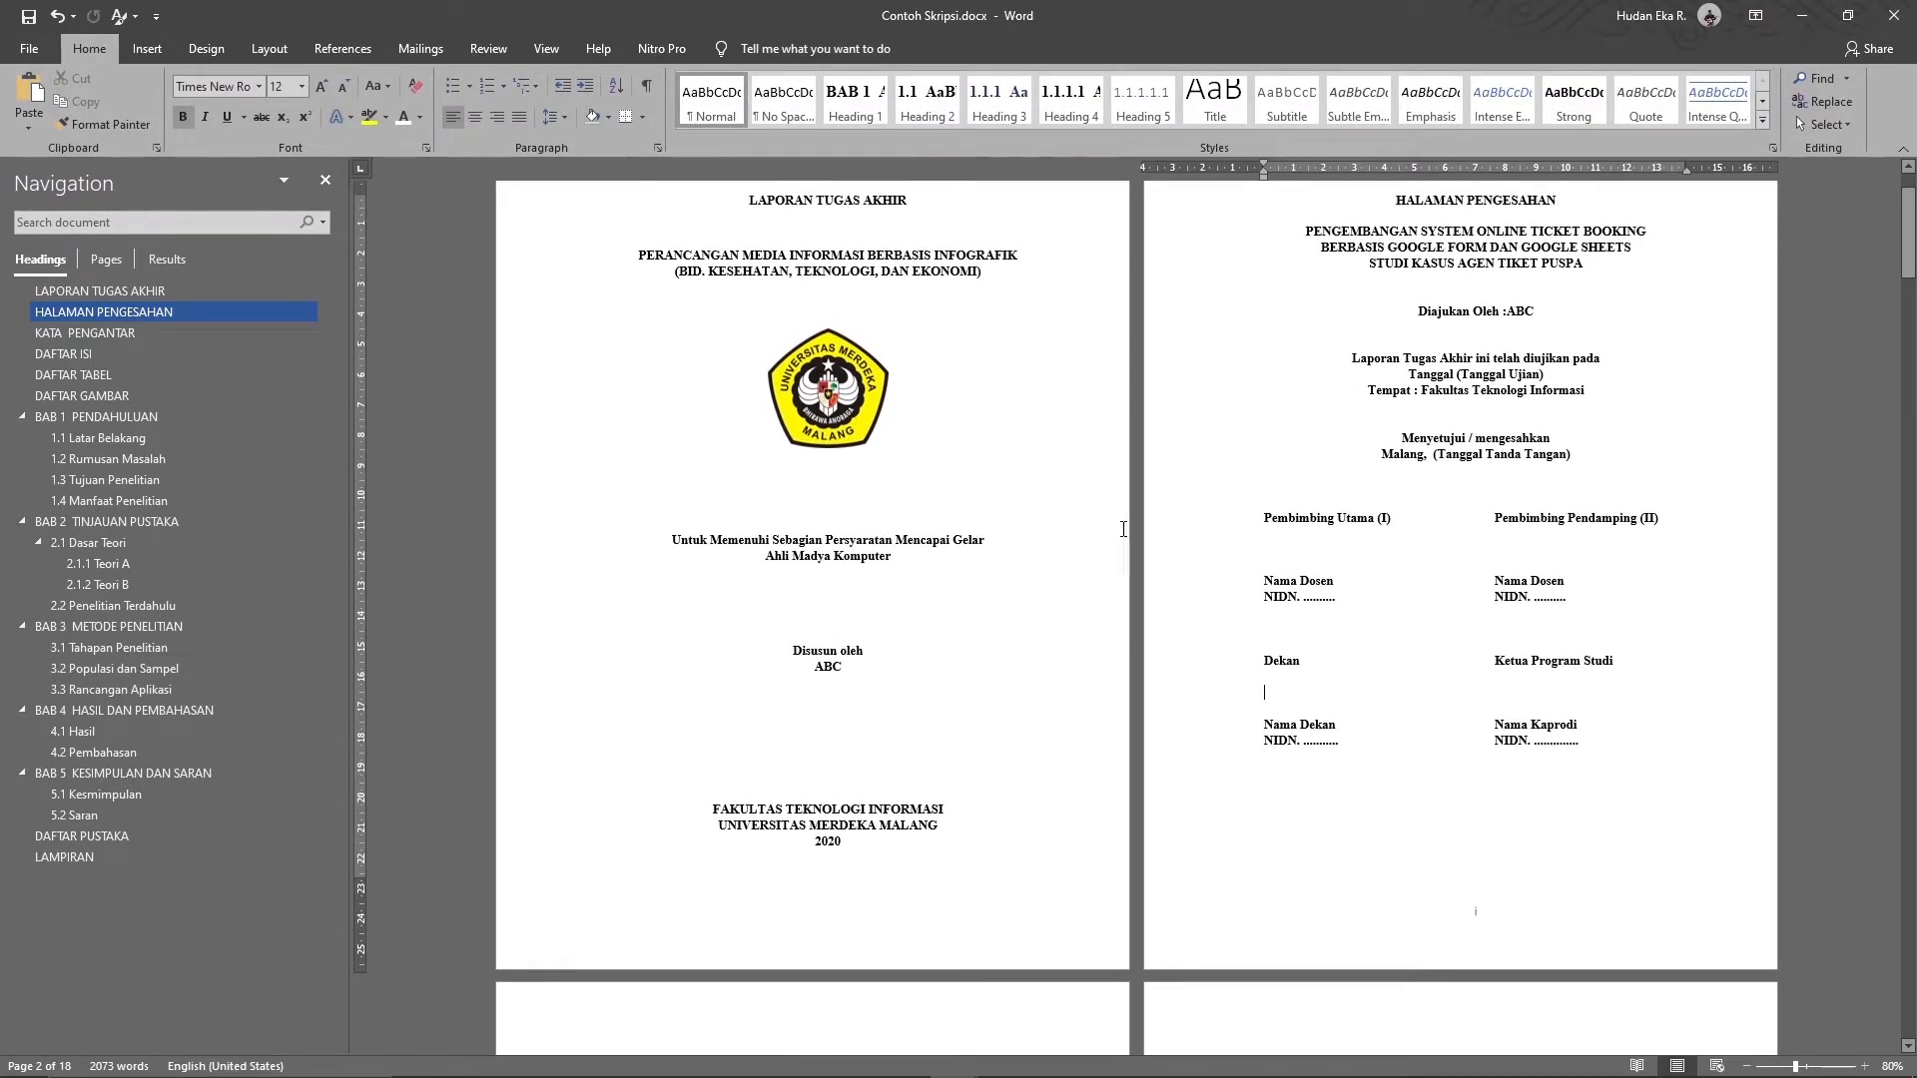
{"action": "scroll", "coordinate": [1512, 775], "scroll_direction": "down", "scroll_amount": 3}
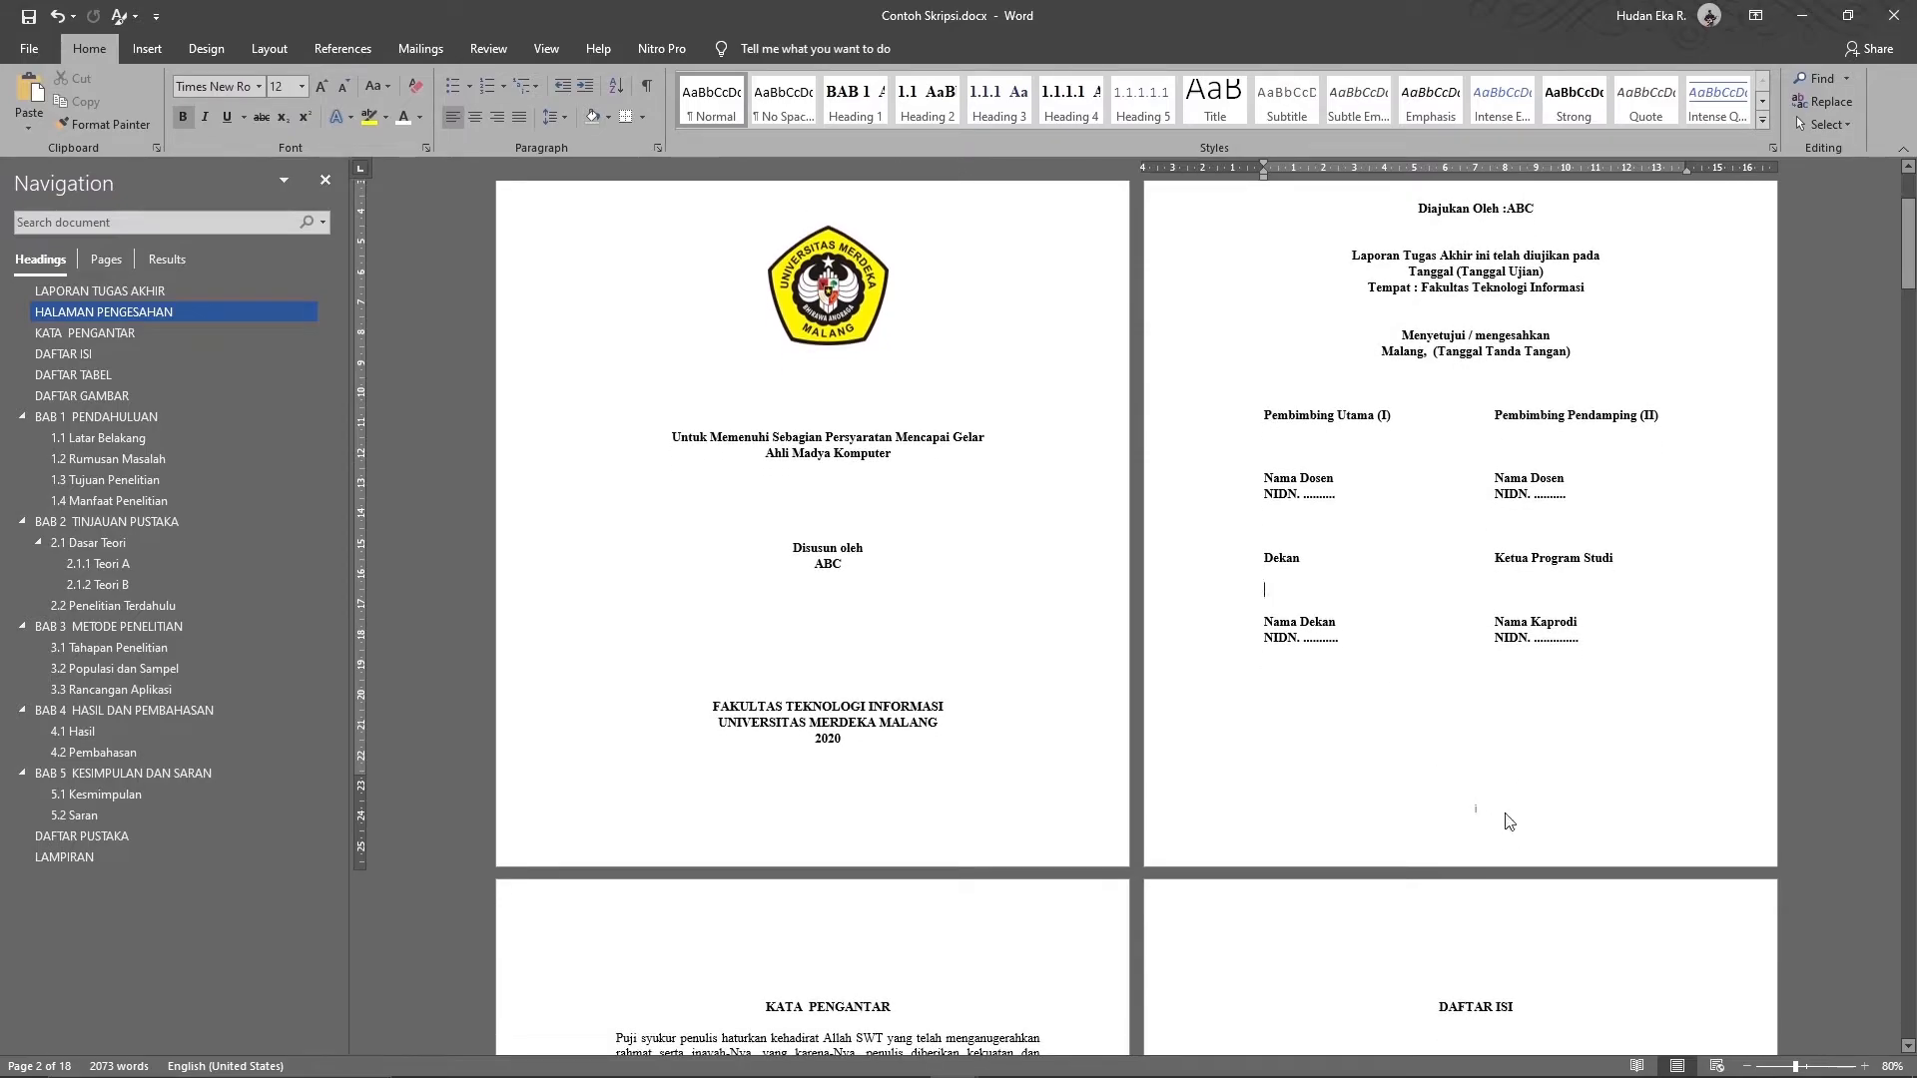
{"action": "scroll", "coordinate": [1452, 807], "scroll_direction": "down", "scroll_amount": 10}
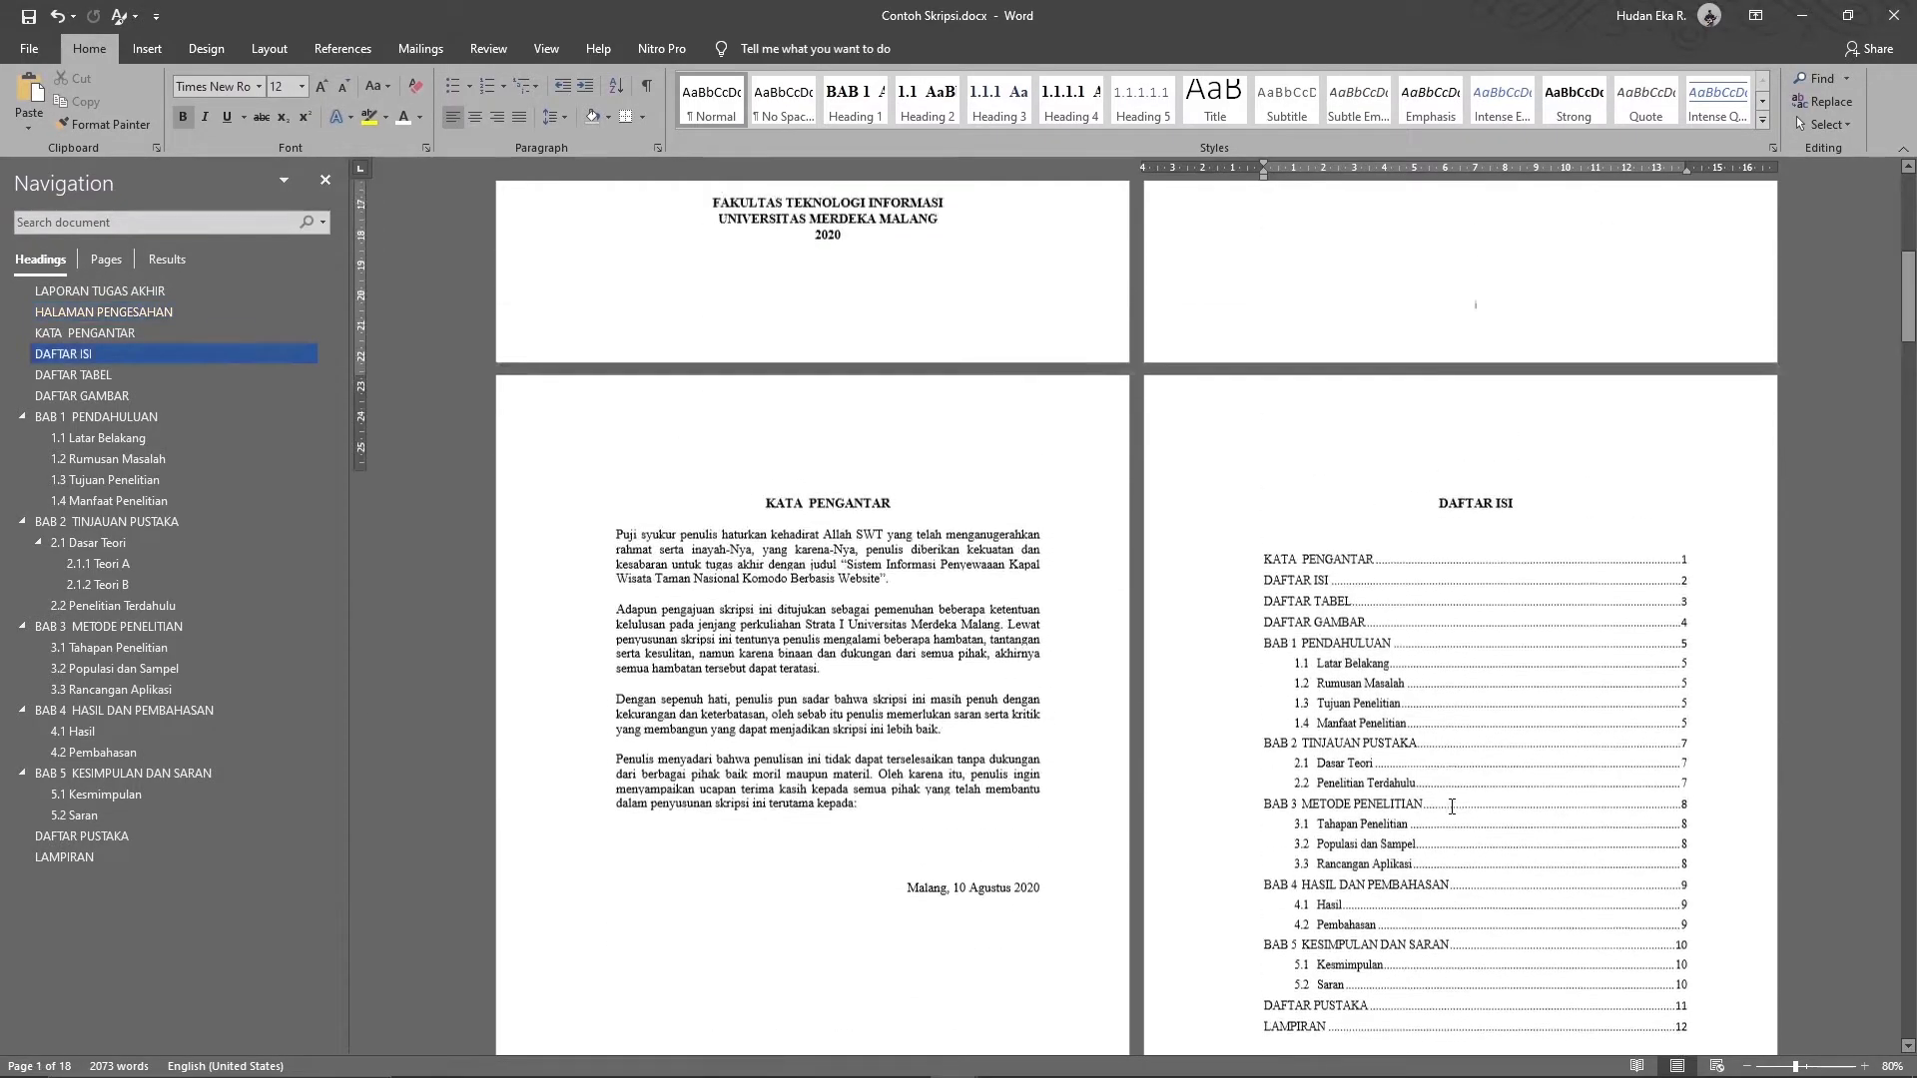
{"action": "scroll", "coordinate": [1451, 807], "scroll_direction": "up", "scroll_amount": 10}
{"action": "scroll", "coordinate": [1451, 806], "scroll_direction": "down", "scroll_amount": 6}
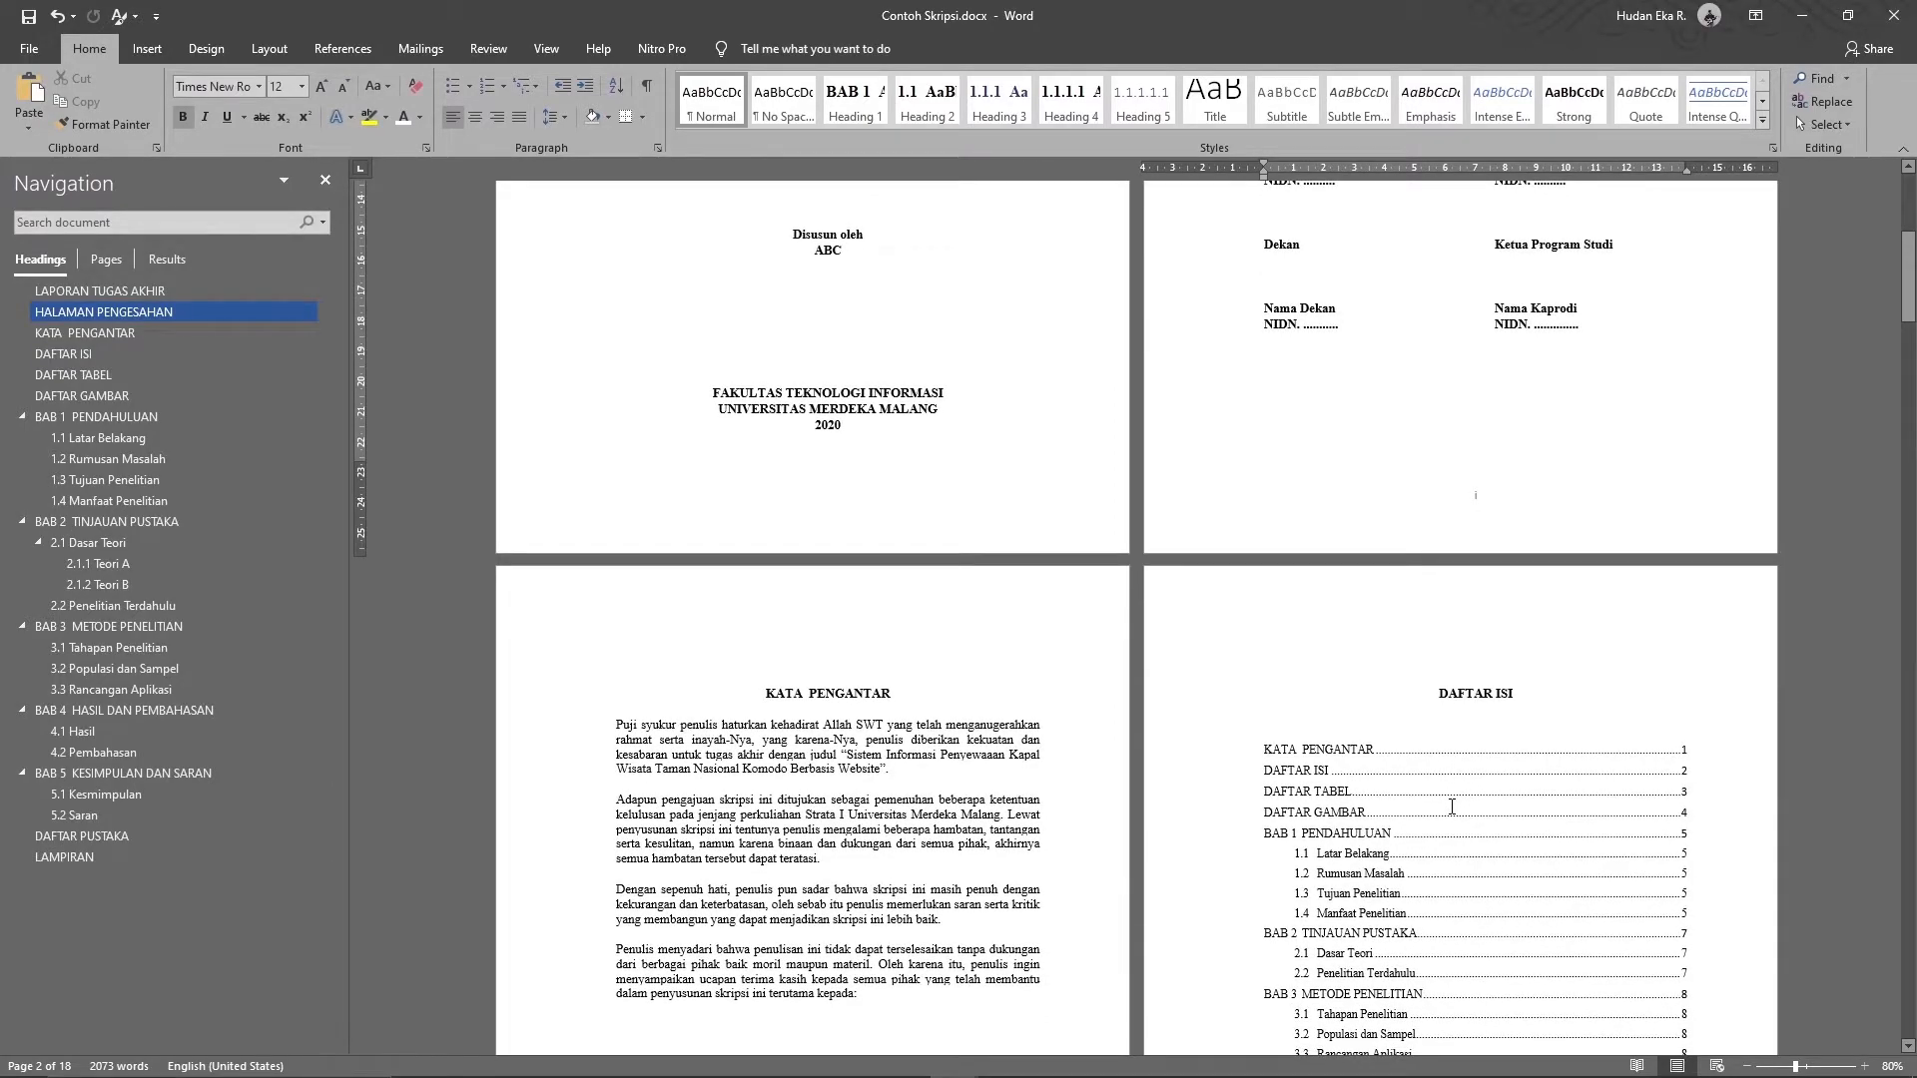
- Undo the Section 2 numbering restart and restore the hidden cover page number and the updated table of contents
{"action": "key", "text": "ctrl+z"}
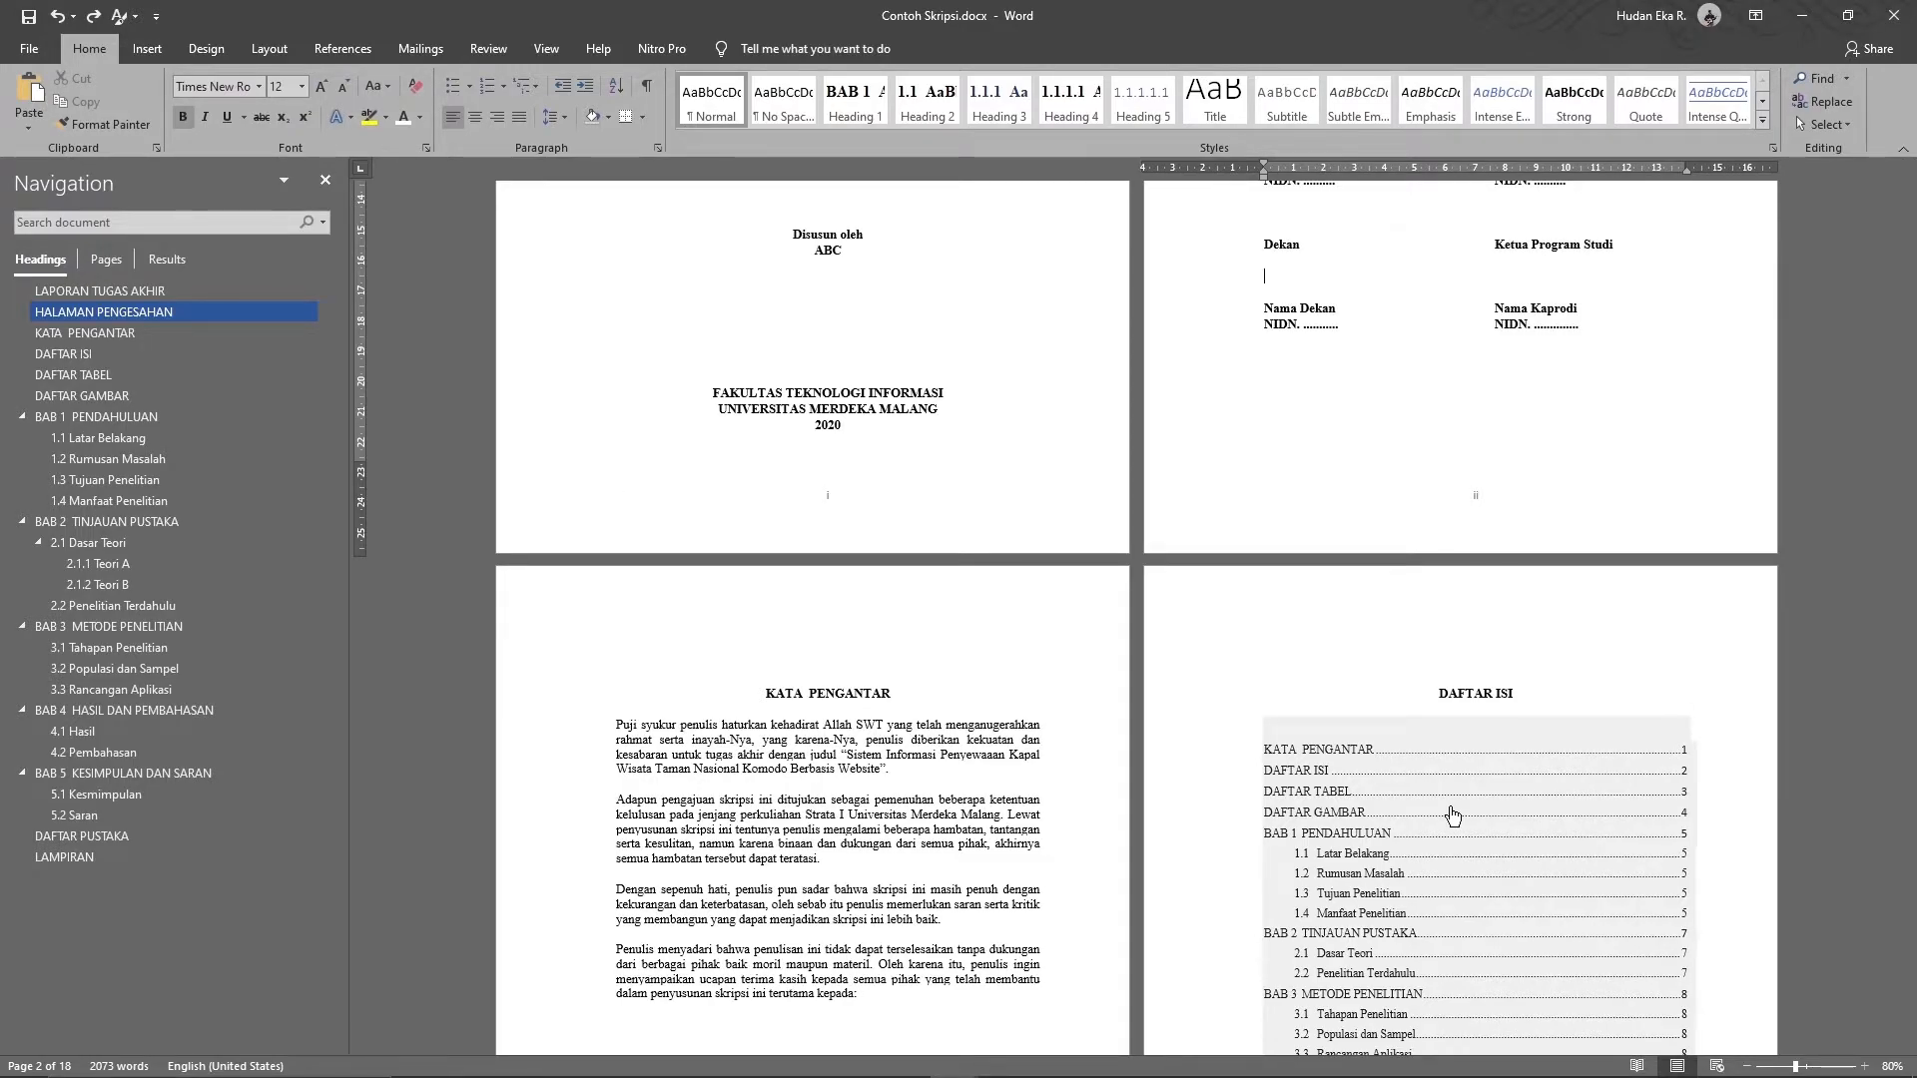
{"action": "key", "text": "ctrl+y"}
{"action": "left_click", "coordinate": [1368, 431]}
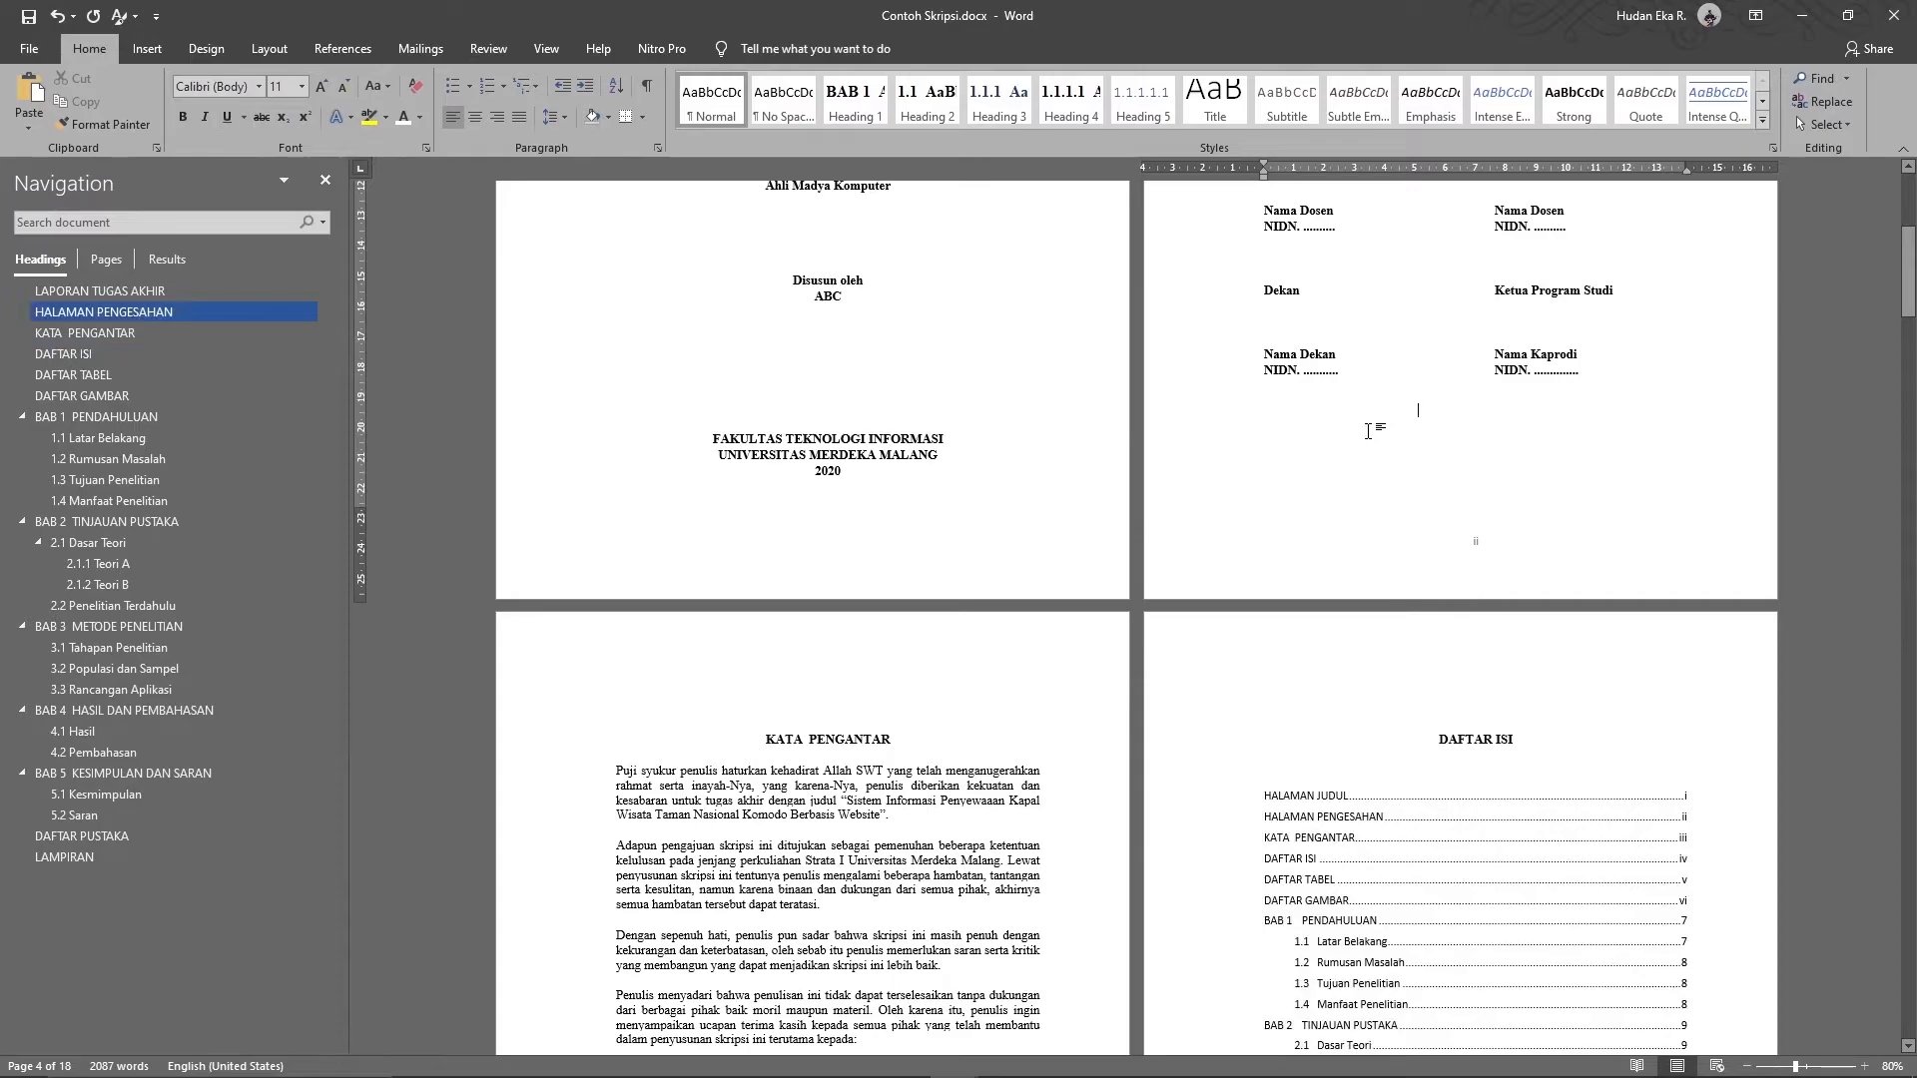
- Compare the table of contents entries with the footer page numbers from the cover through the opening pages of BAB 1
{"action": "scroll", "coordinate": [1368, 432], "scroll_direction": "up", "scroll_amount": 2}
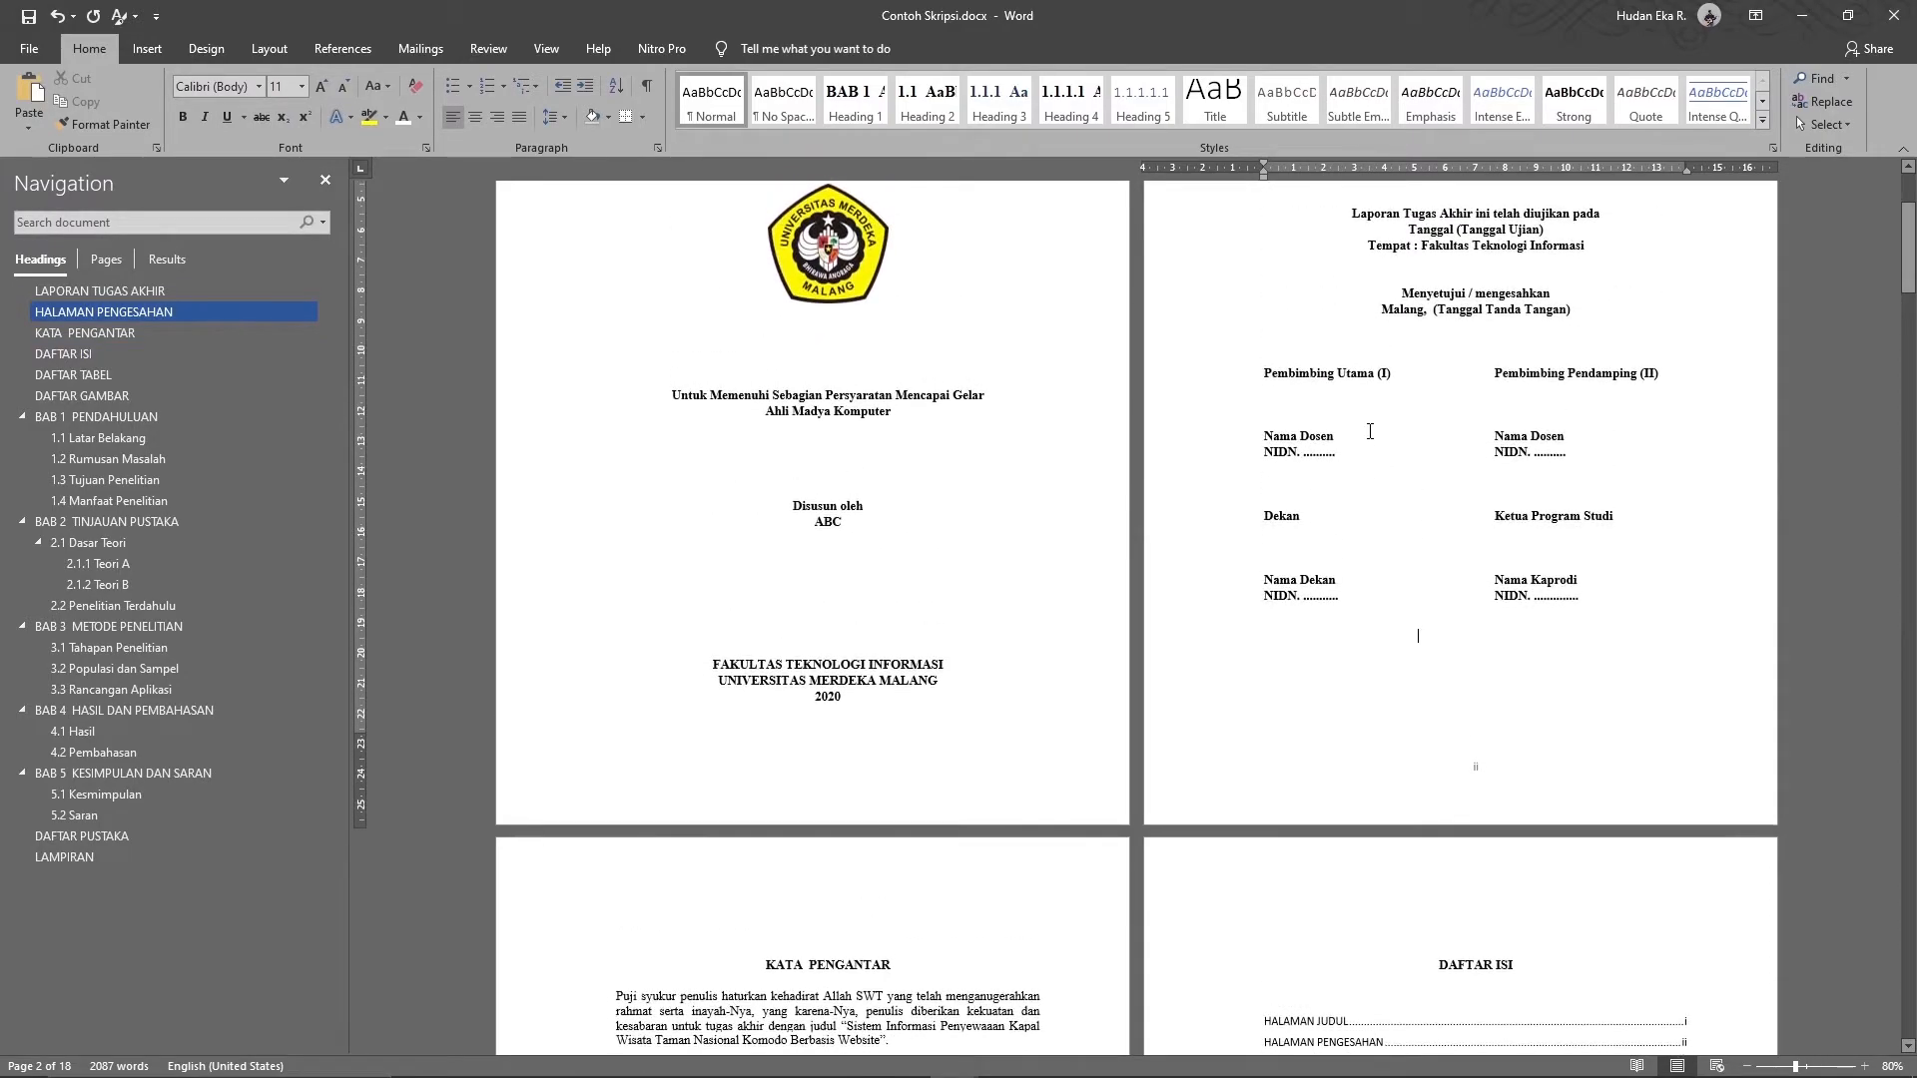
{"action": "scroll", "coordinate": [1370, 431], "scroll_direction": "down", "scroll_amount": 2}
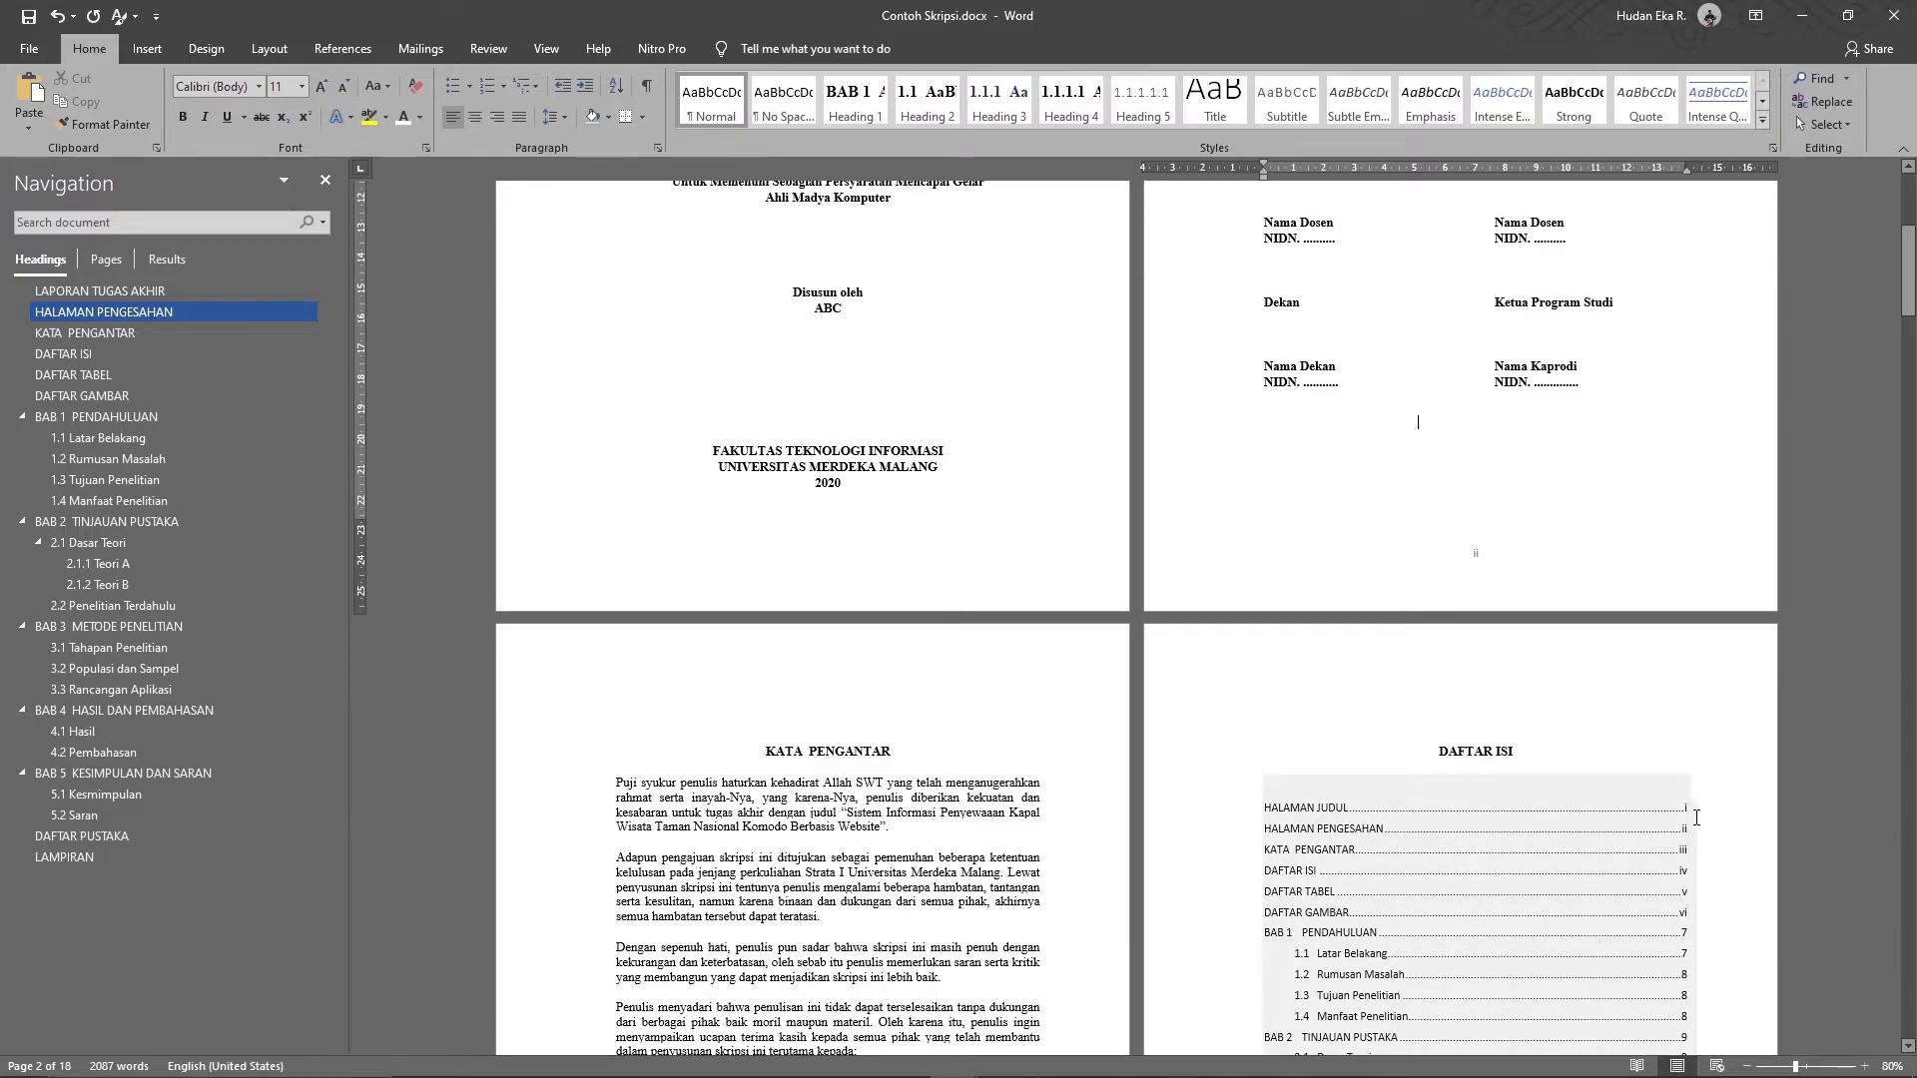
{"action": "scroll", "coordinate": [1695, 817], "scroll_direction": "down", "scroll_amount": 3}
{"action": "scroll", "coordinate": [1695, 818], "scroll_direction": "down", "scroll_amount": 10}
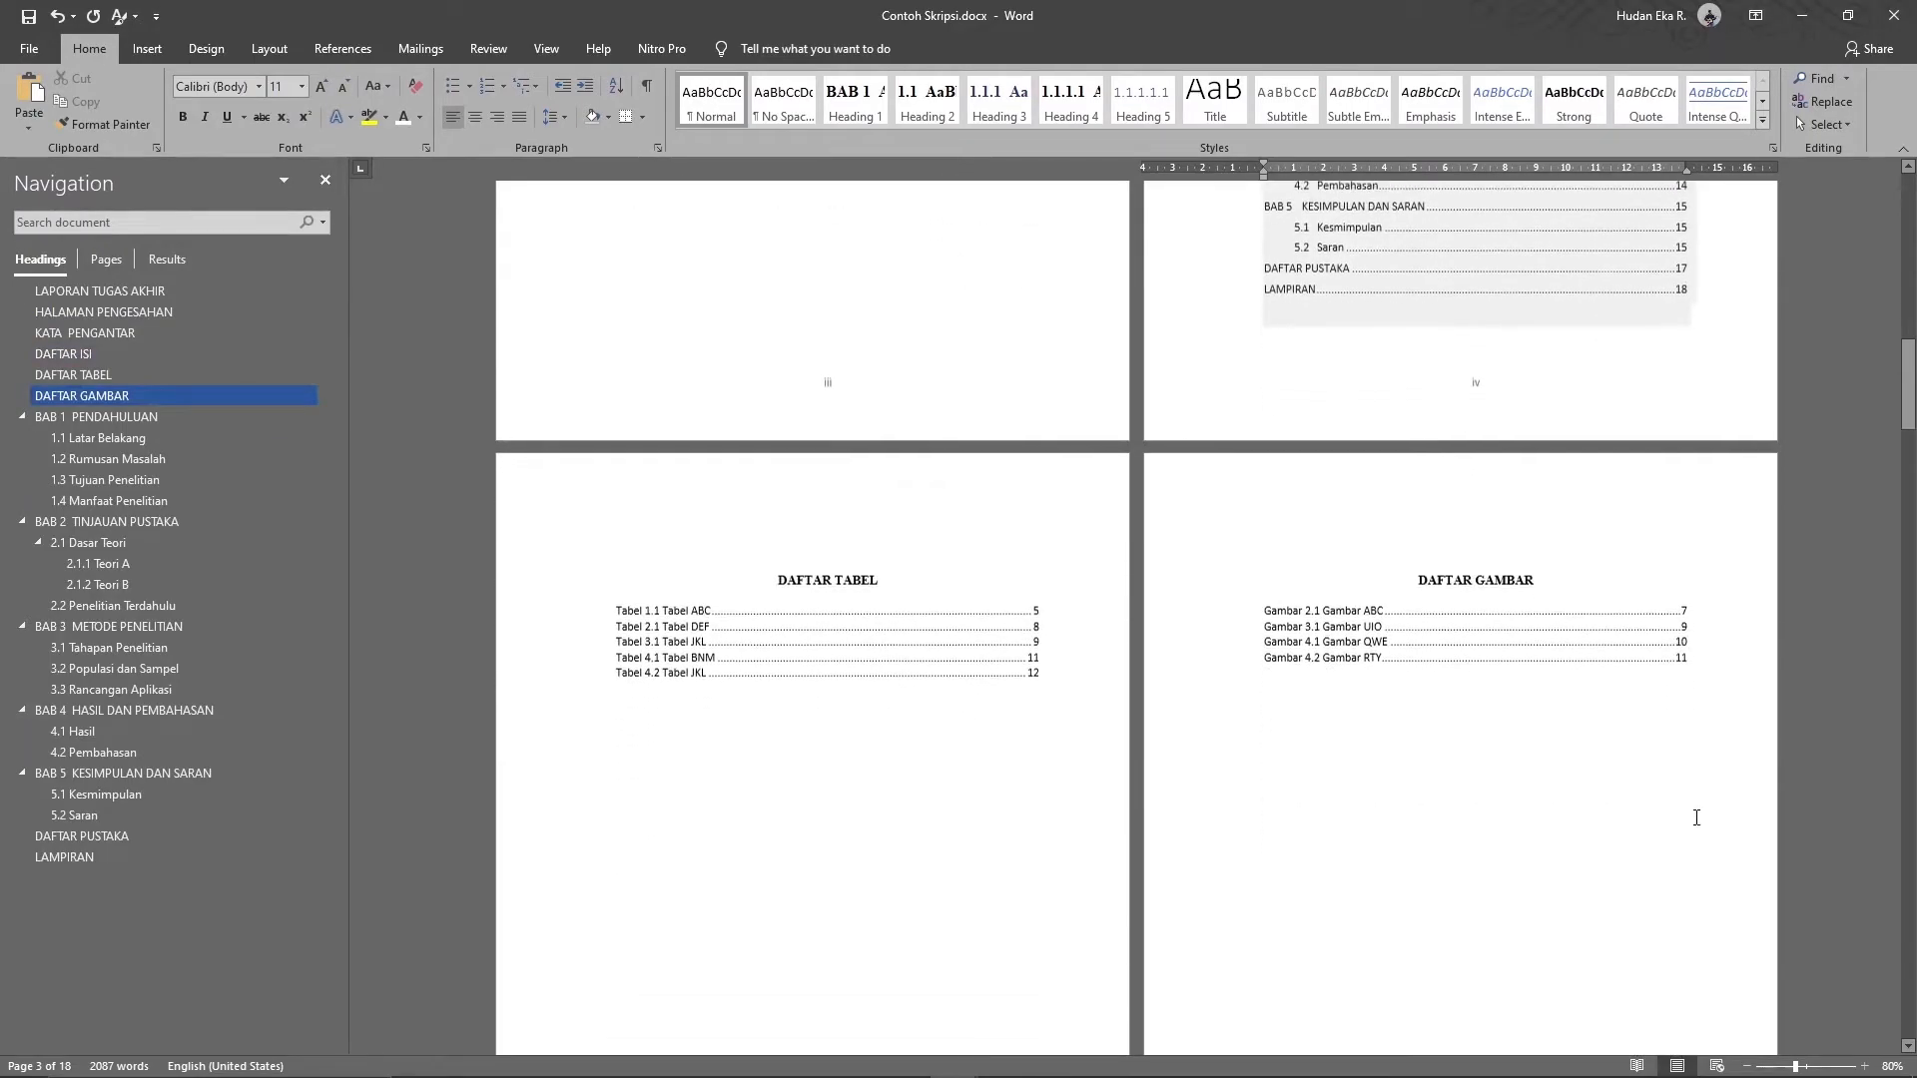
{"action": "scroll", "coordinate": [1696, 818], "scroll_direction": "down", "scroll_amount": 6}
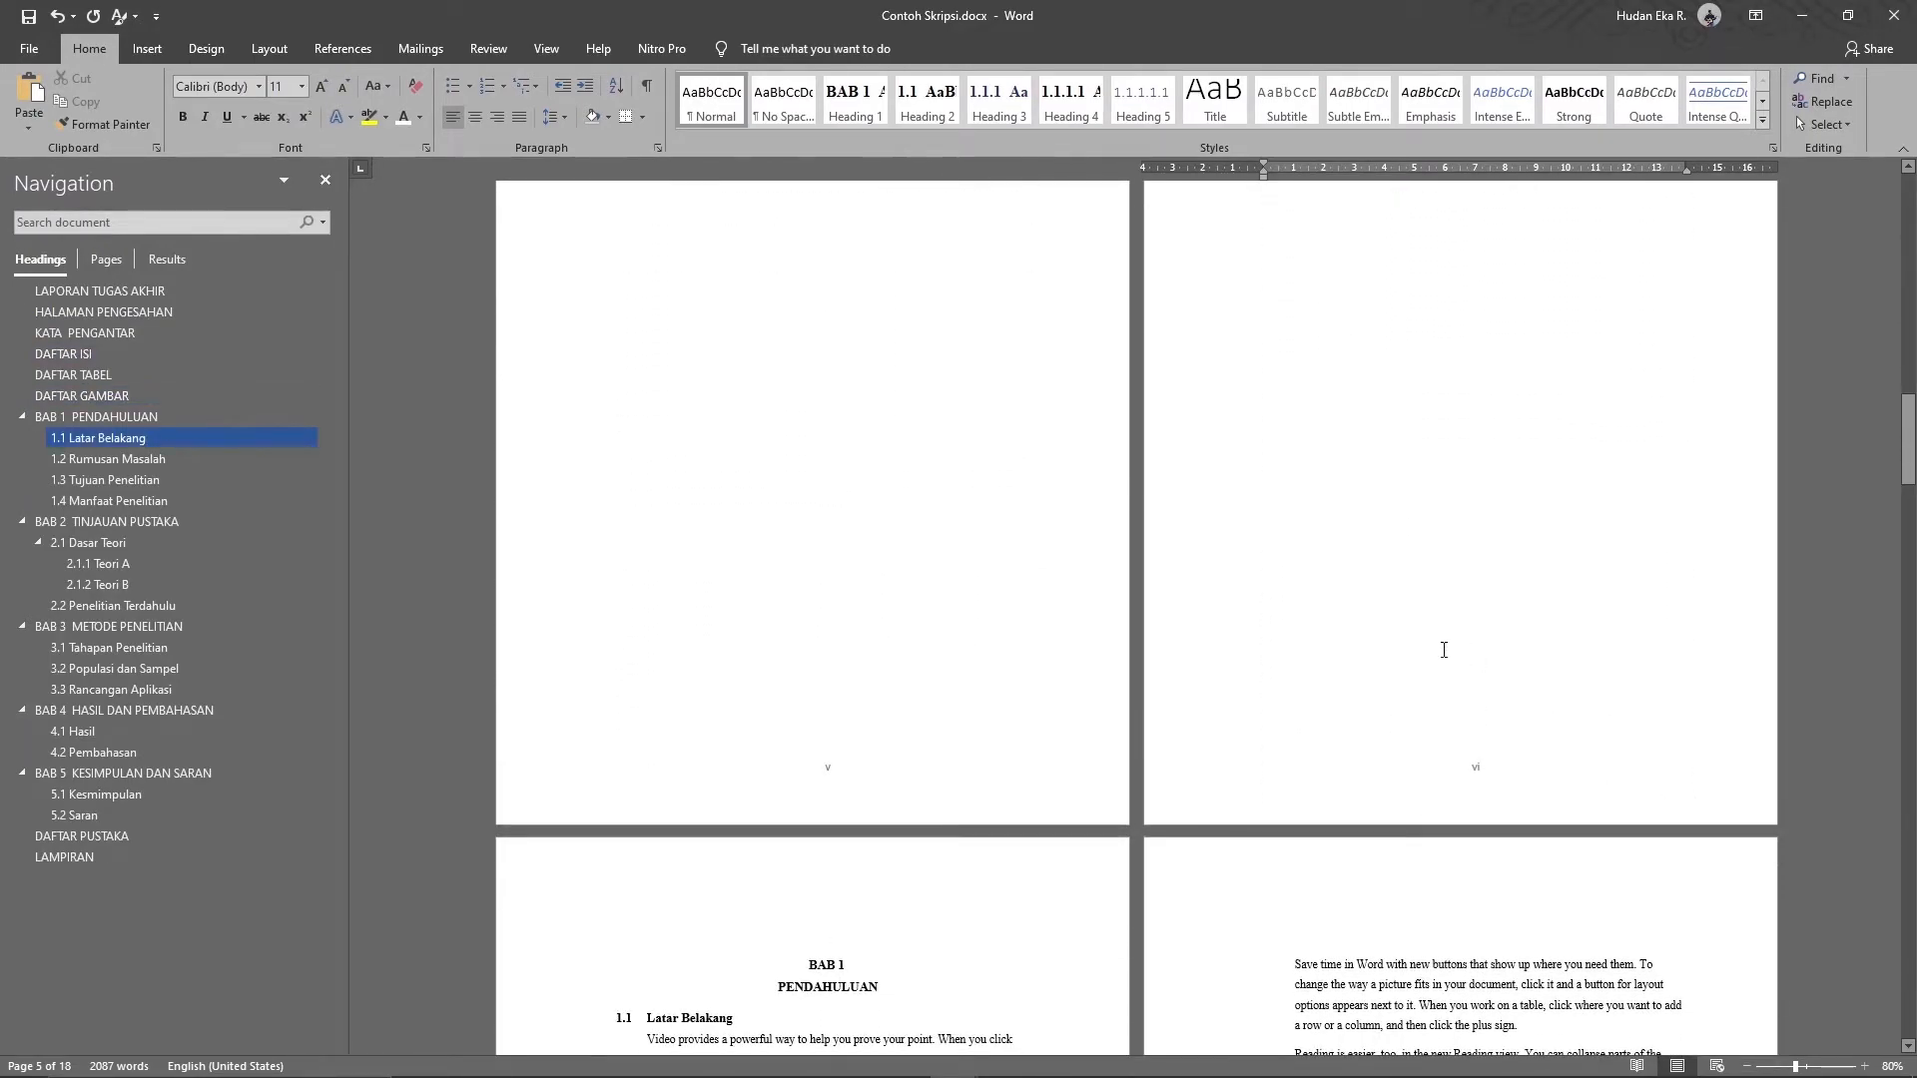
{"action": "scroll", "coordinate": [1444, 650], "scroll_direction": "down", "scroll_amount": 8}
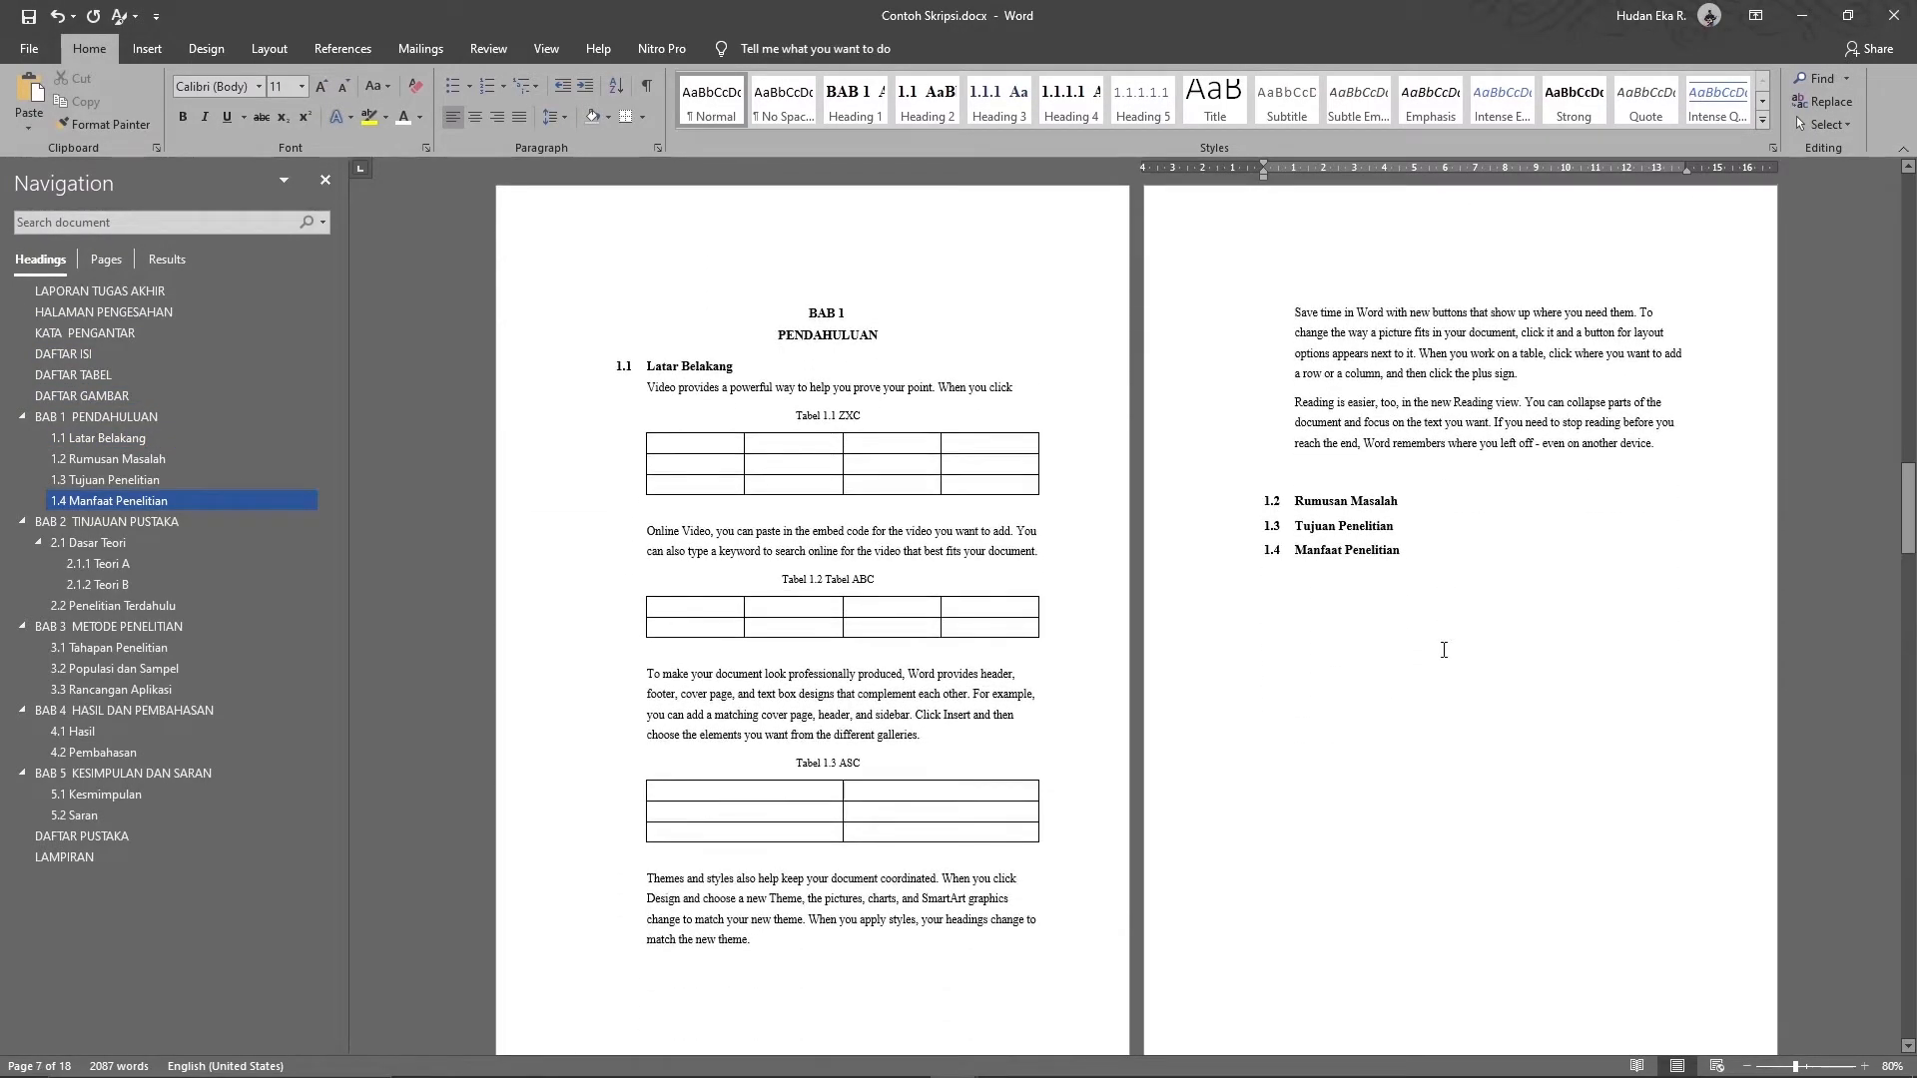
{"action": "scroll", "coordinate": [1444, 650], "scroll_direction": "down", "scroll_amount": 1}
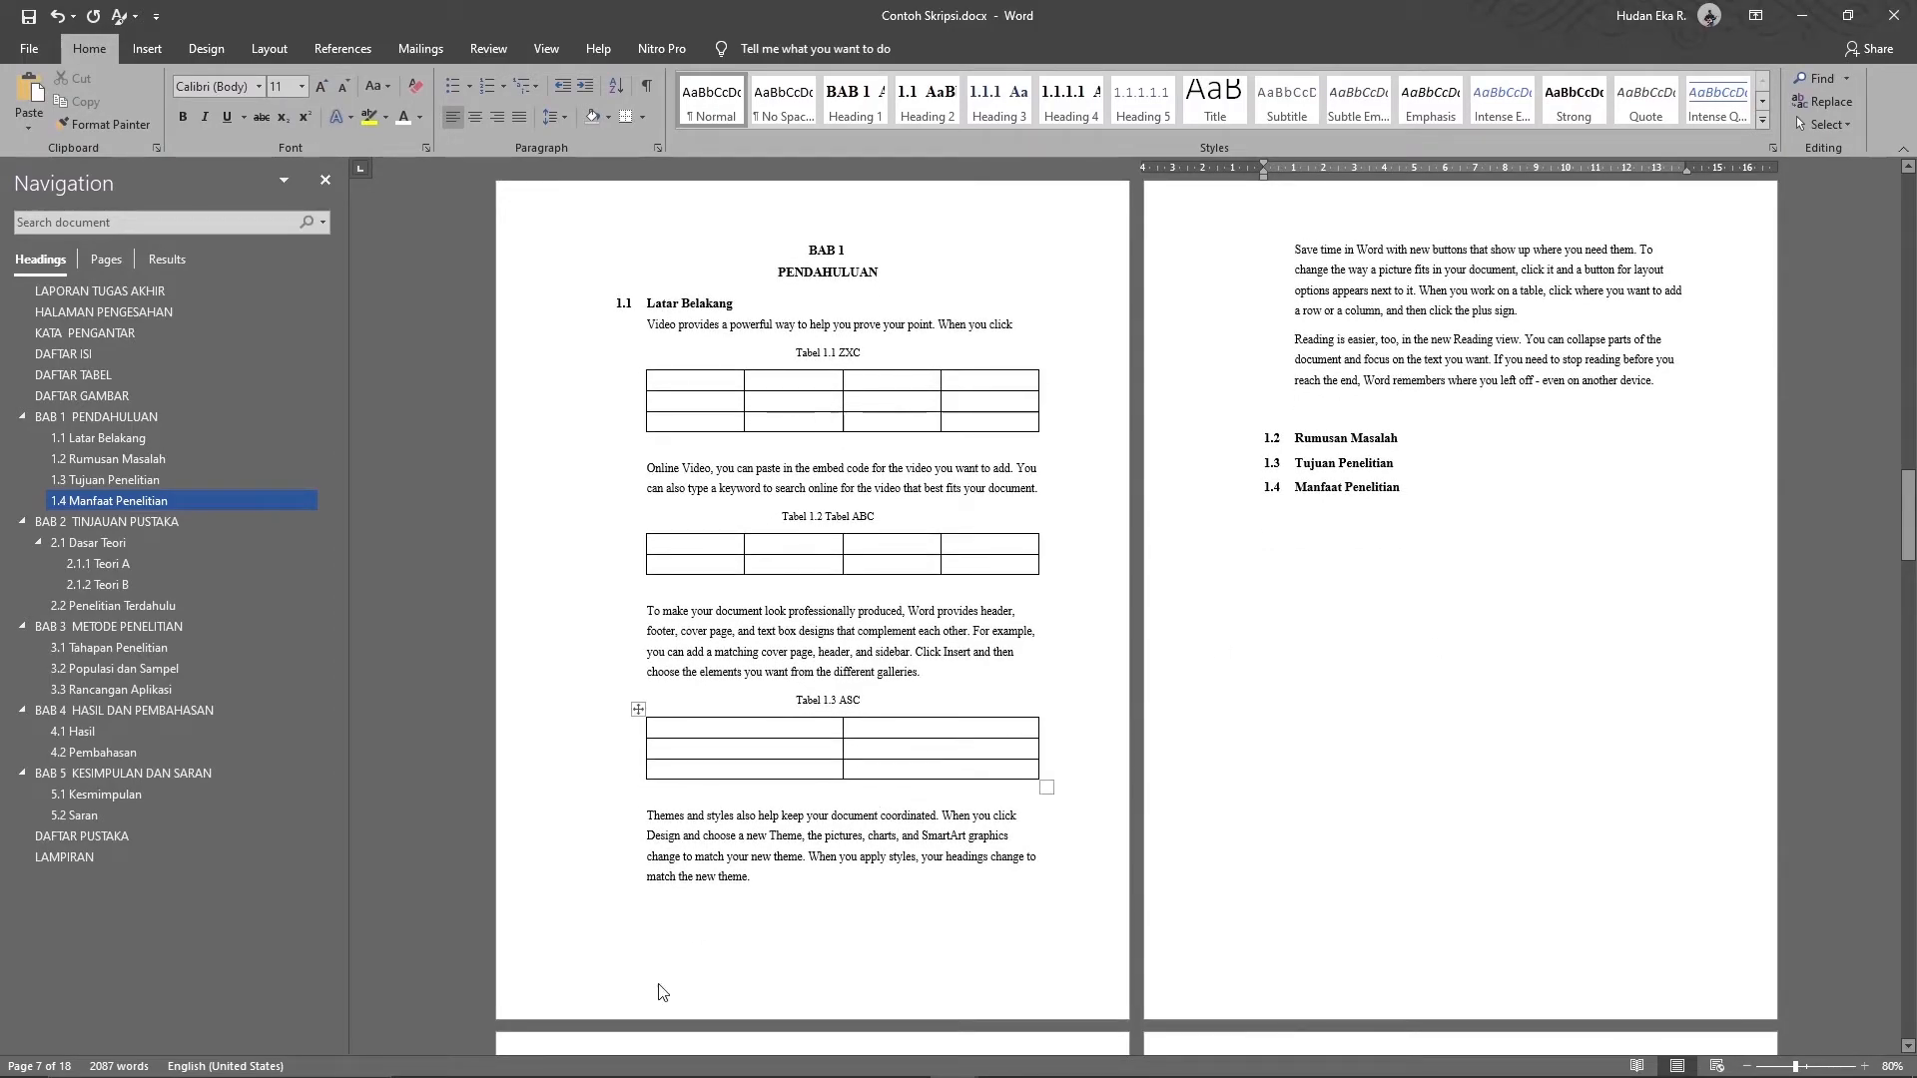
- Insert a centred Plain Number 2 page number in the Section 3 first-page footer on the BAB 1 page
{"action": "right_click", "coordinate": [847, 978]}
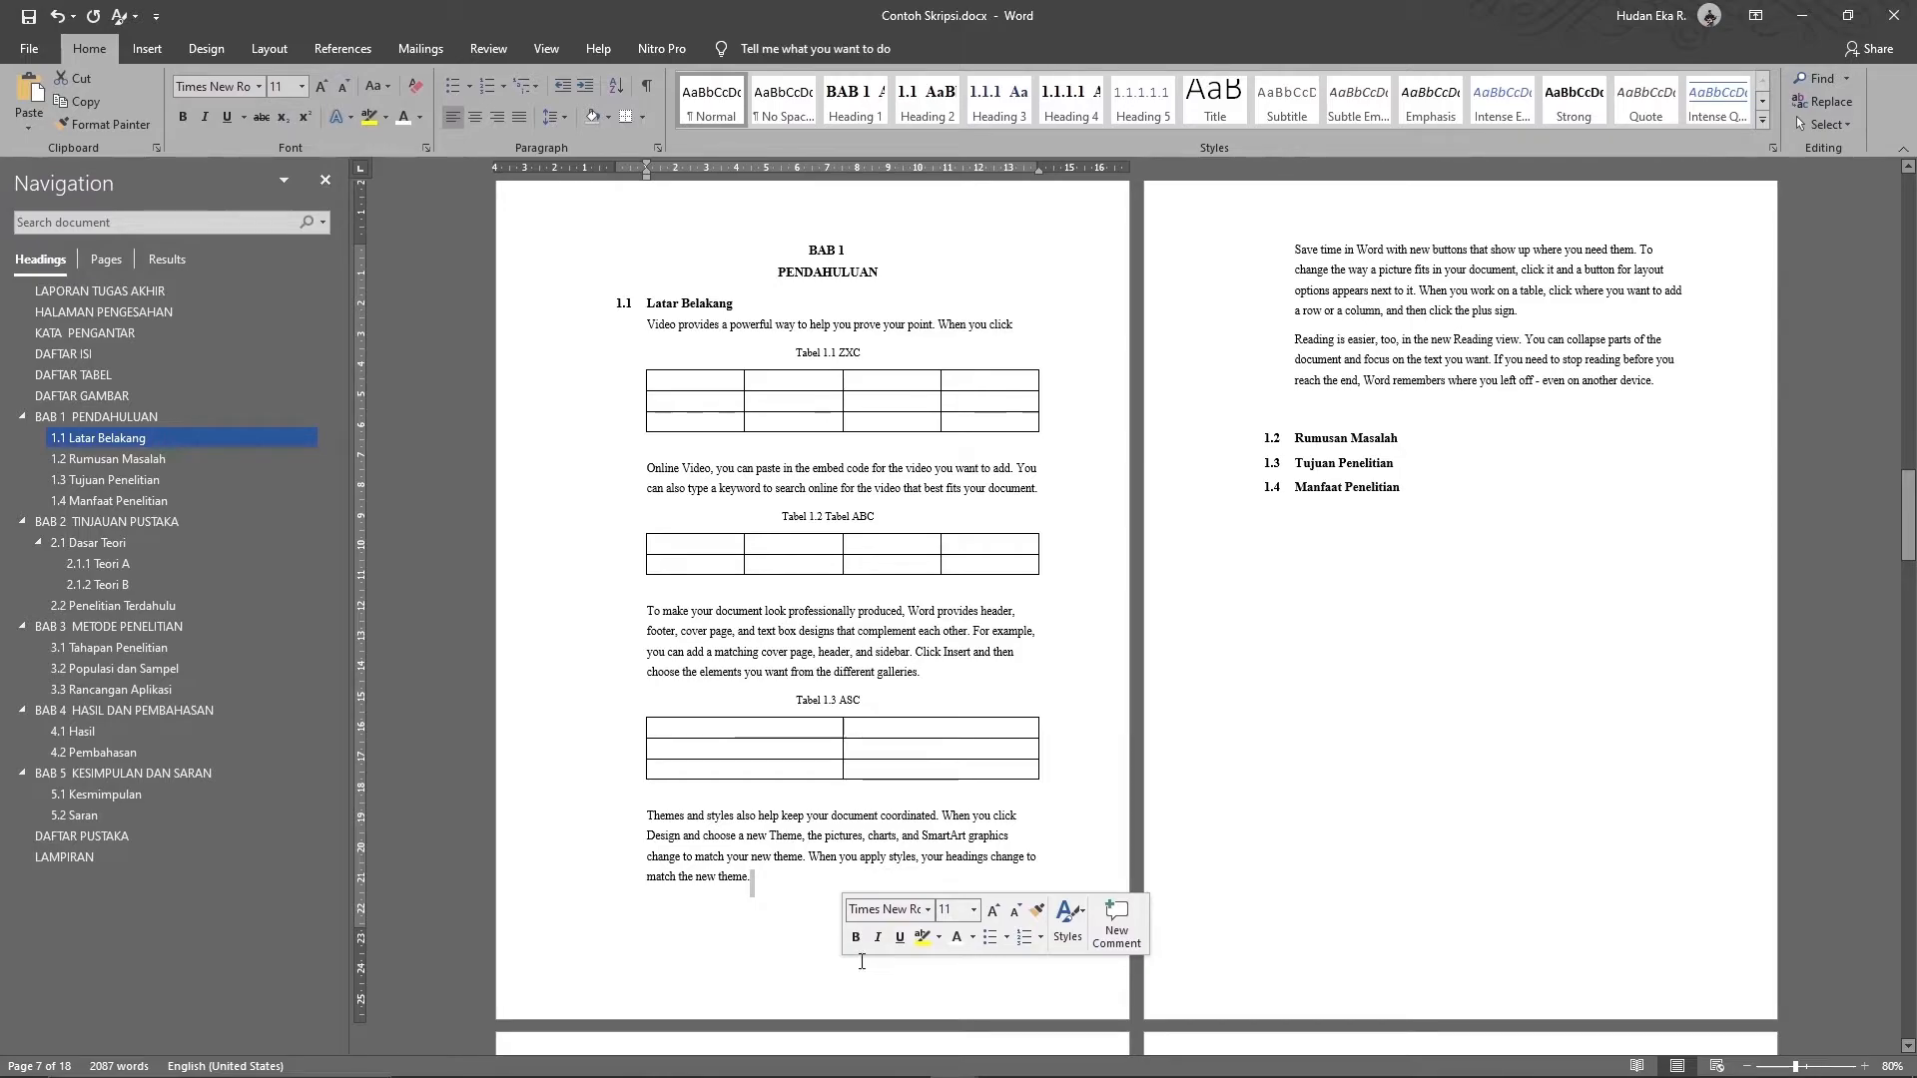
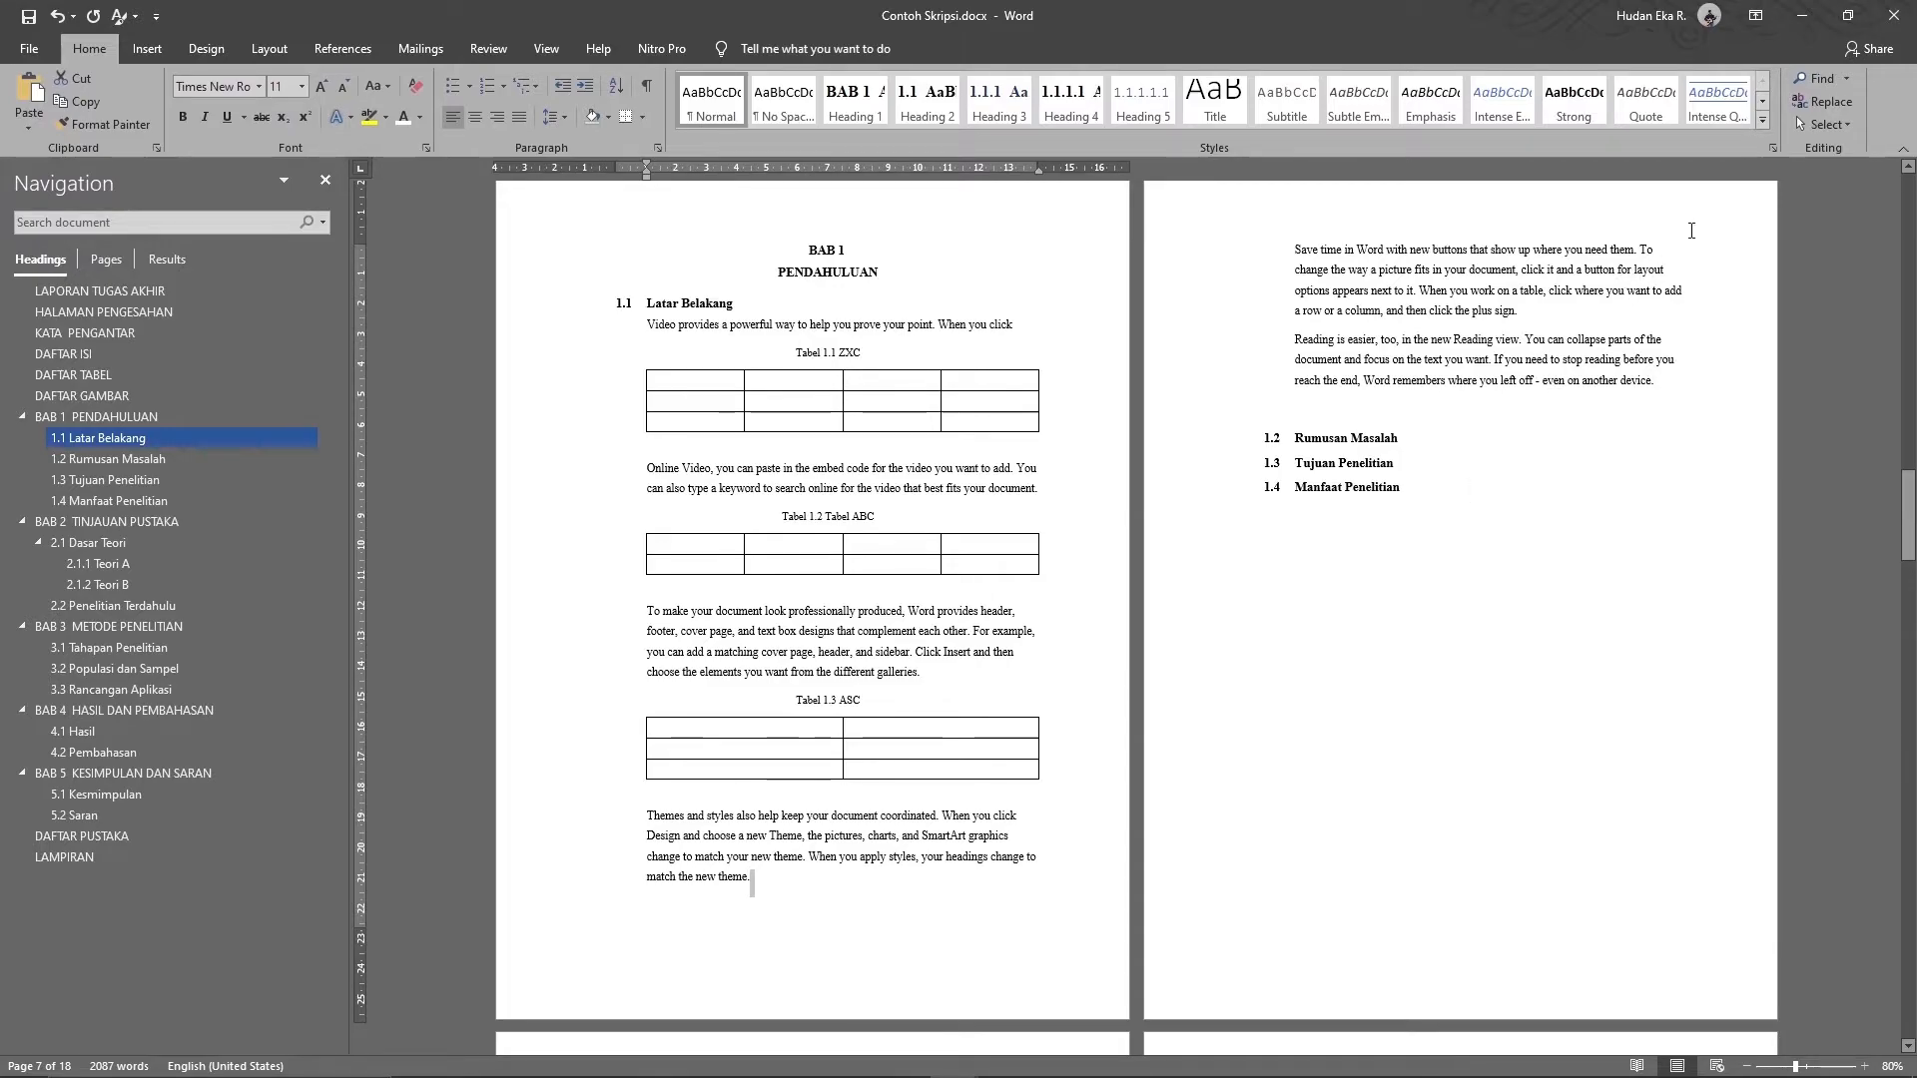
{"action": "scroll", "coordinate": [1704, 221], "scroll_direction": "up", "scroll_amount": 2}
{"action": "scroll", "coordinate": [1703, 225], "scroll_direction": "down", "scroll_amount": 2}
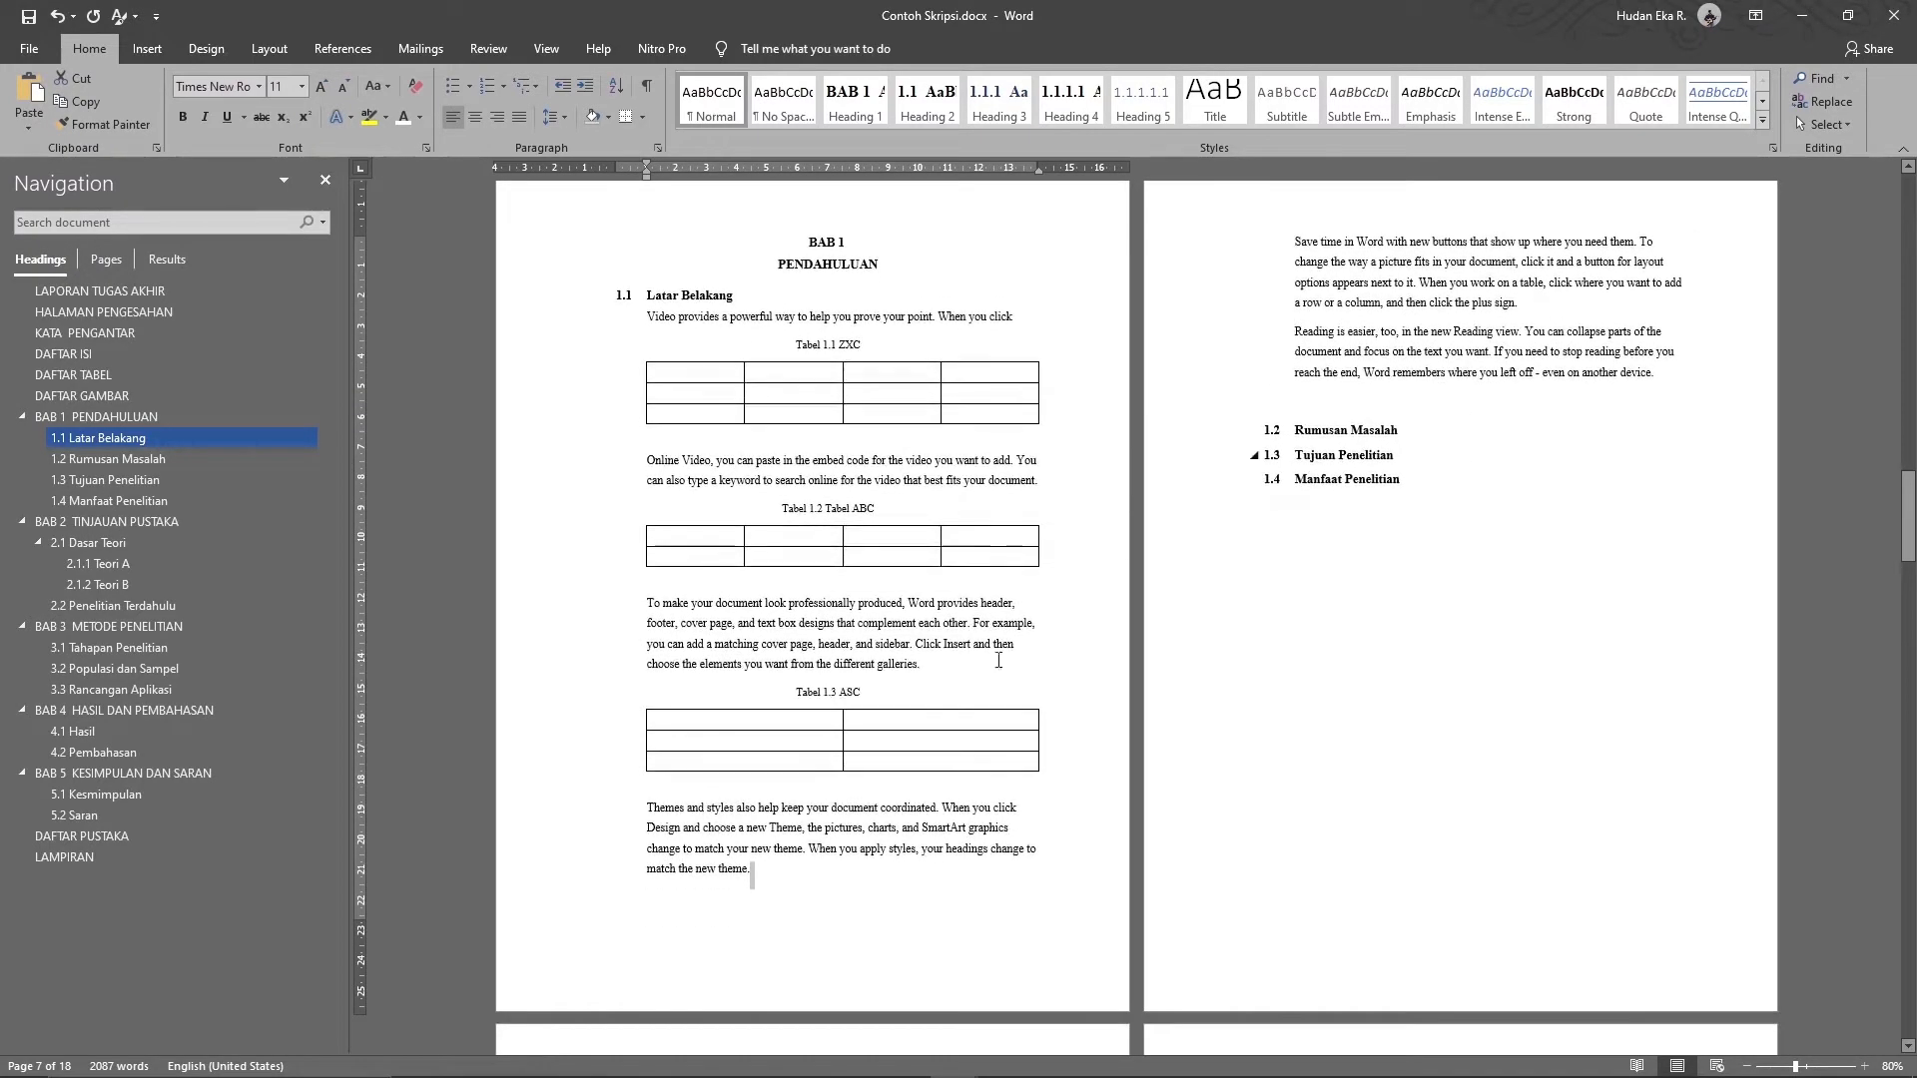
{"action": "right_click", "coordinate": [831, 961]}
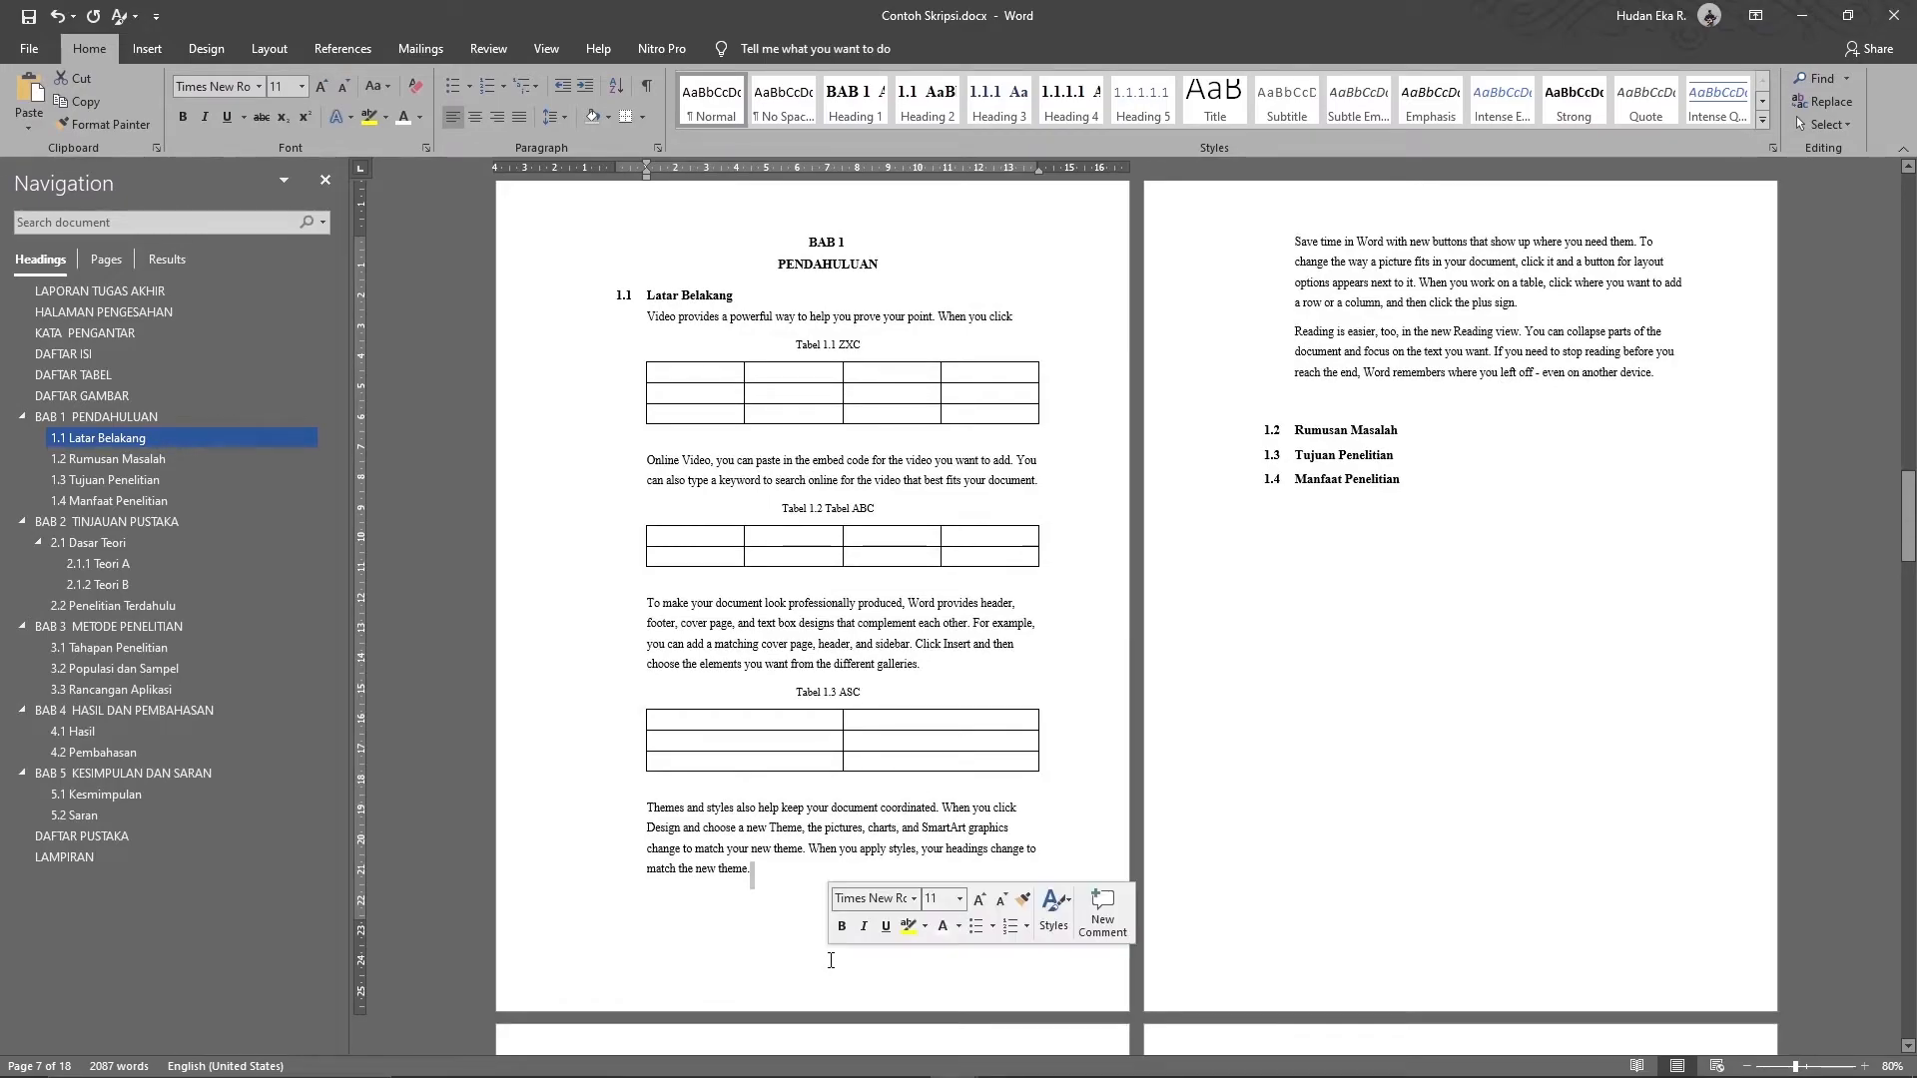
{"action": "double_click", "coordinate": [822, 972]}
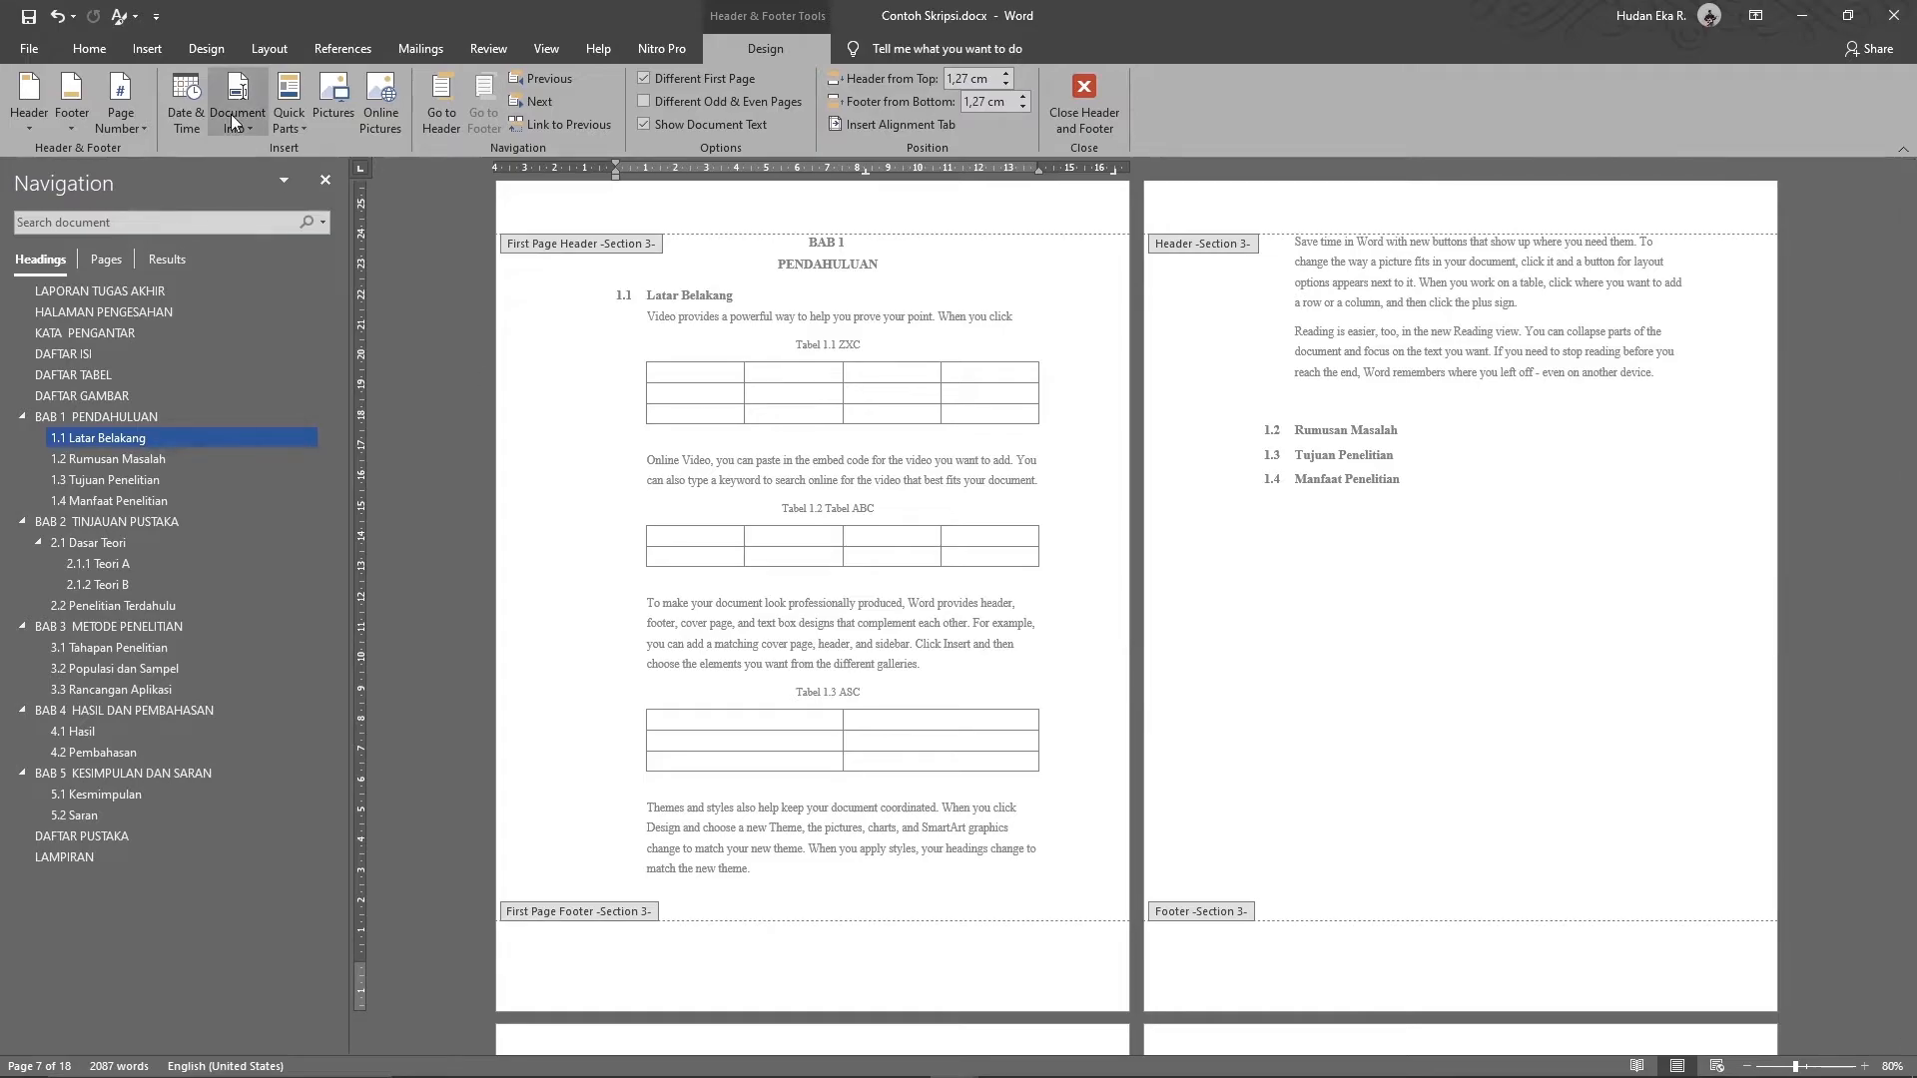
{"action": "left_click", "coordinate": [110, 124]}
{"action": "mouse_move", "coordinate": [164, 173]}
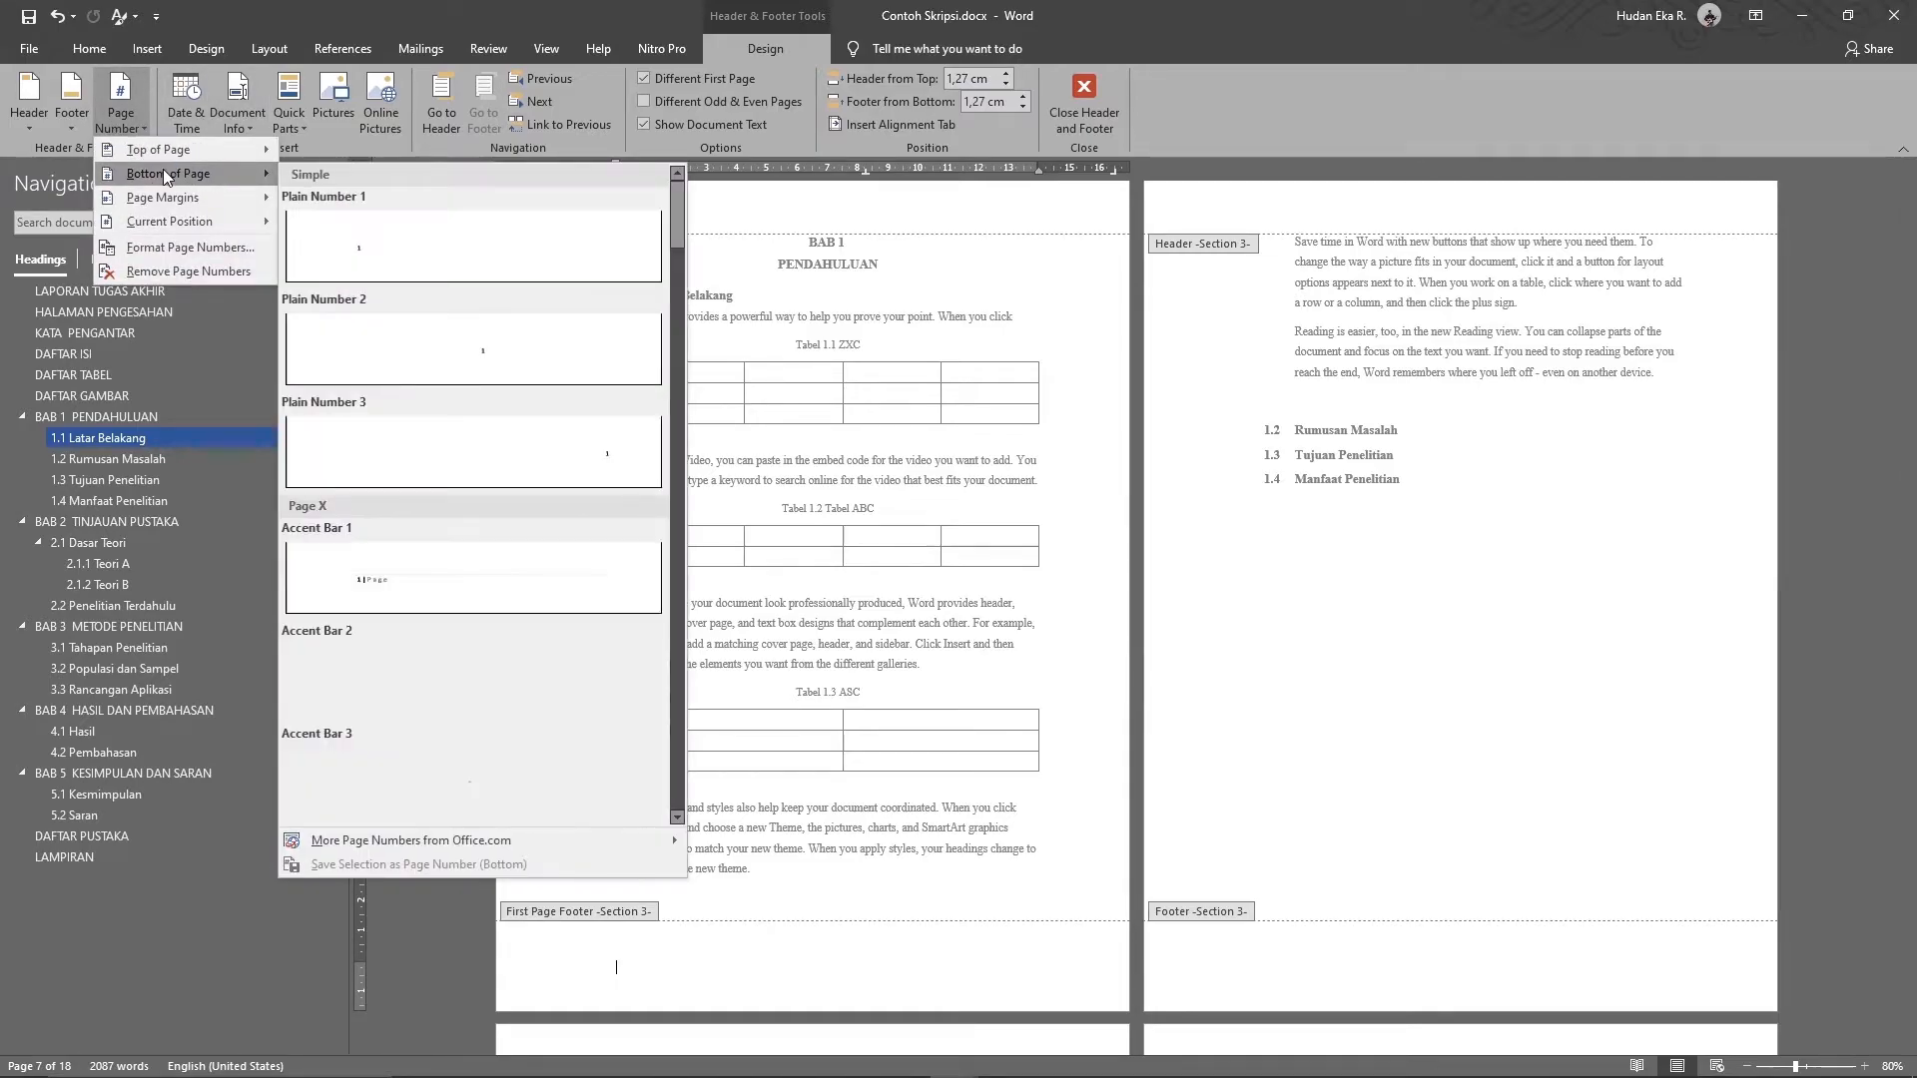
{"action": "left_click", "coordinate": [500, 357]}
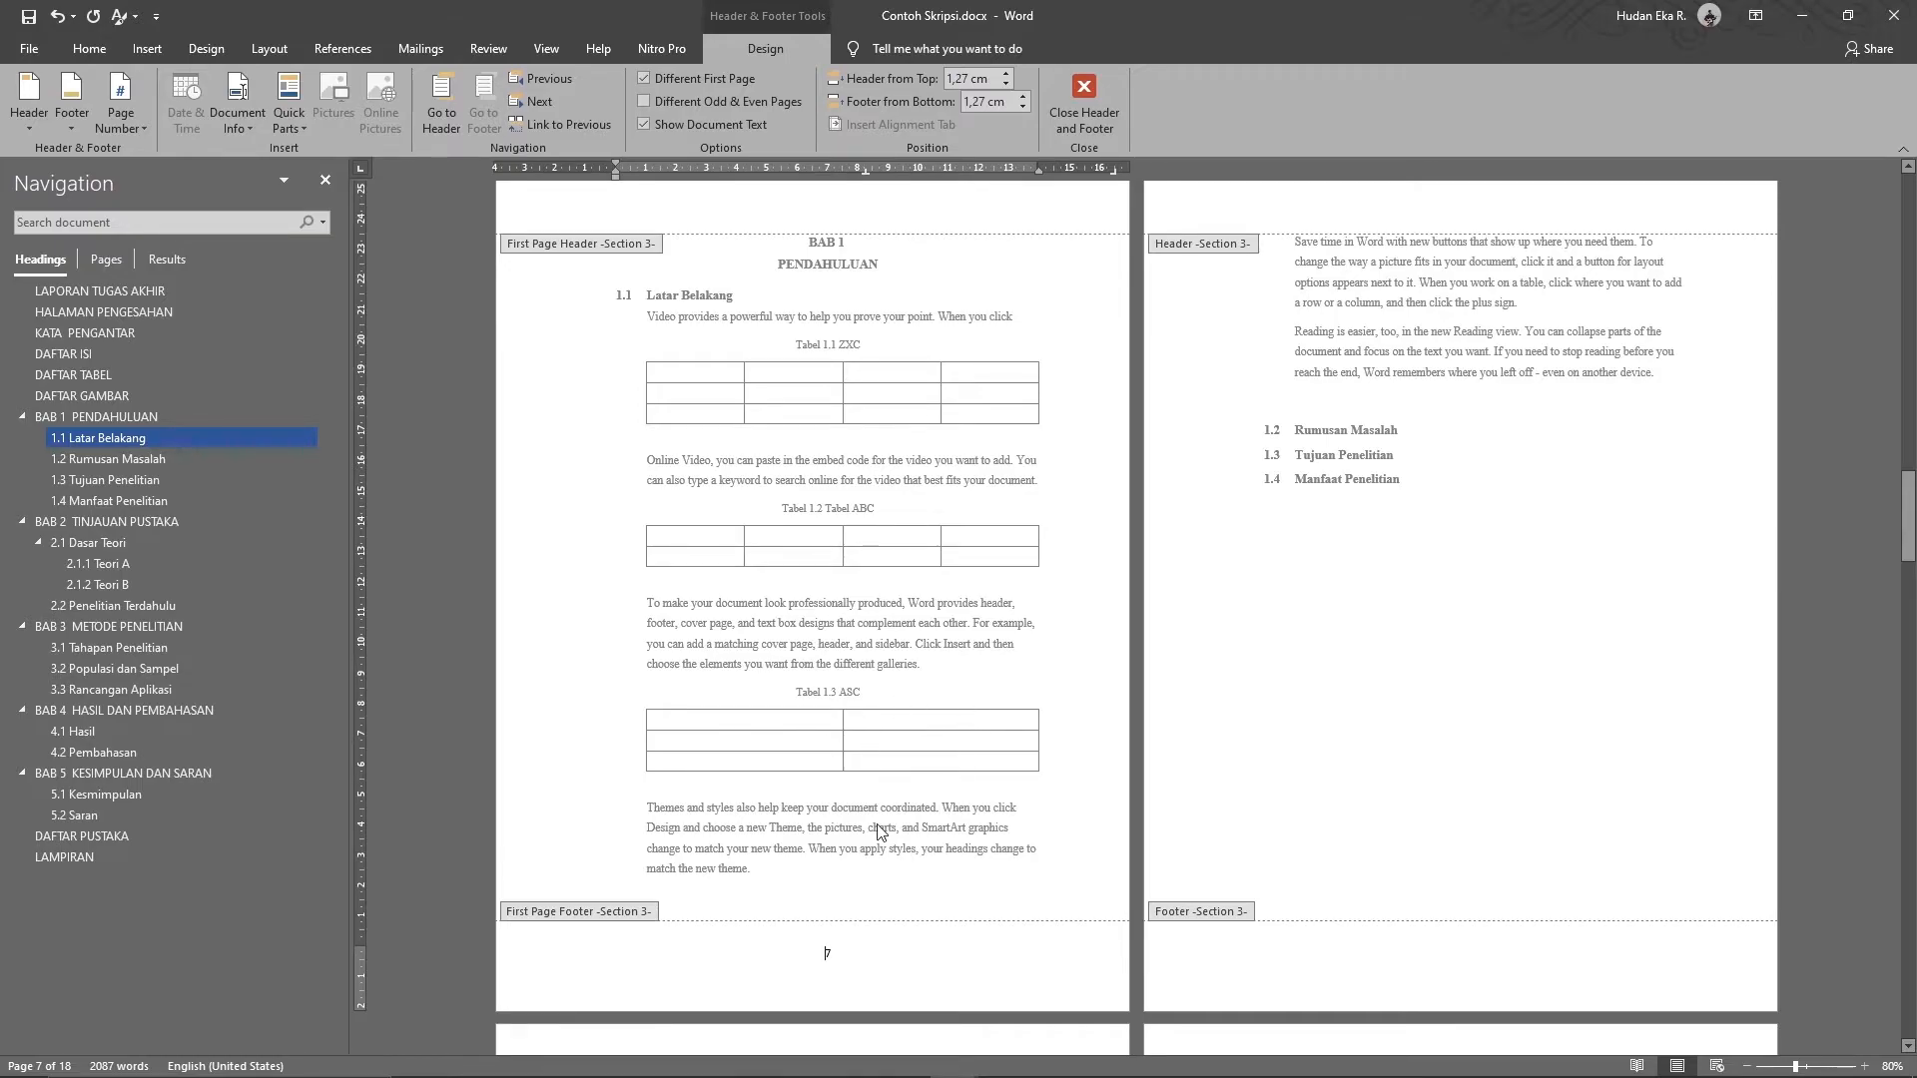
- Restart the Section 3 page numbering at 1 on the BAB 1 page and return to the body text
{"action": "scroll", "coordinate": [1555, 920], "scroll_direction": "up", "scroll_amount": 1}
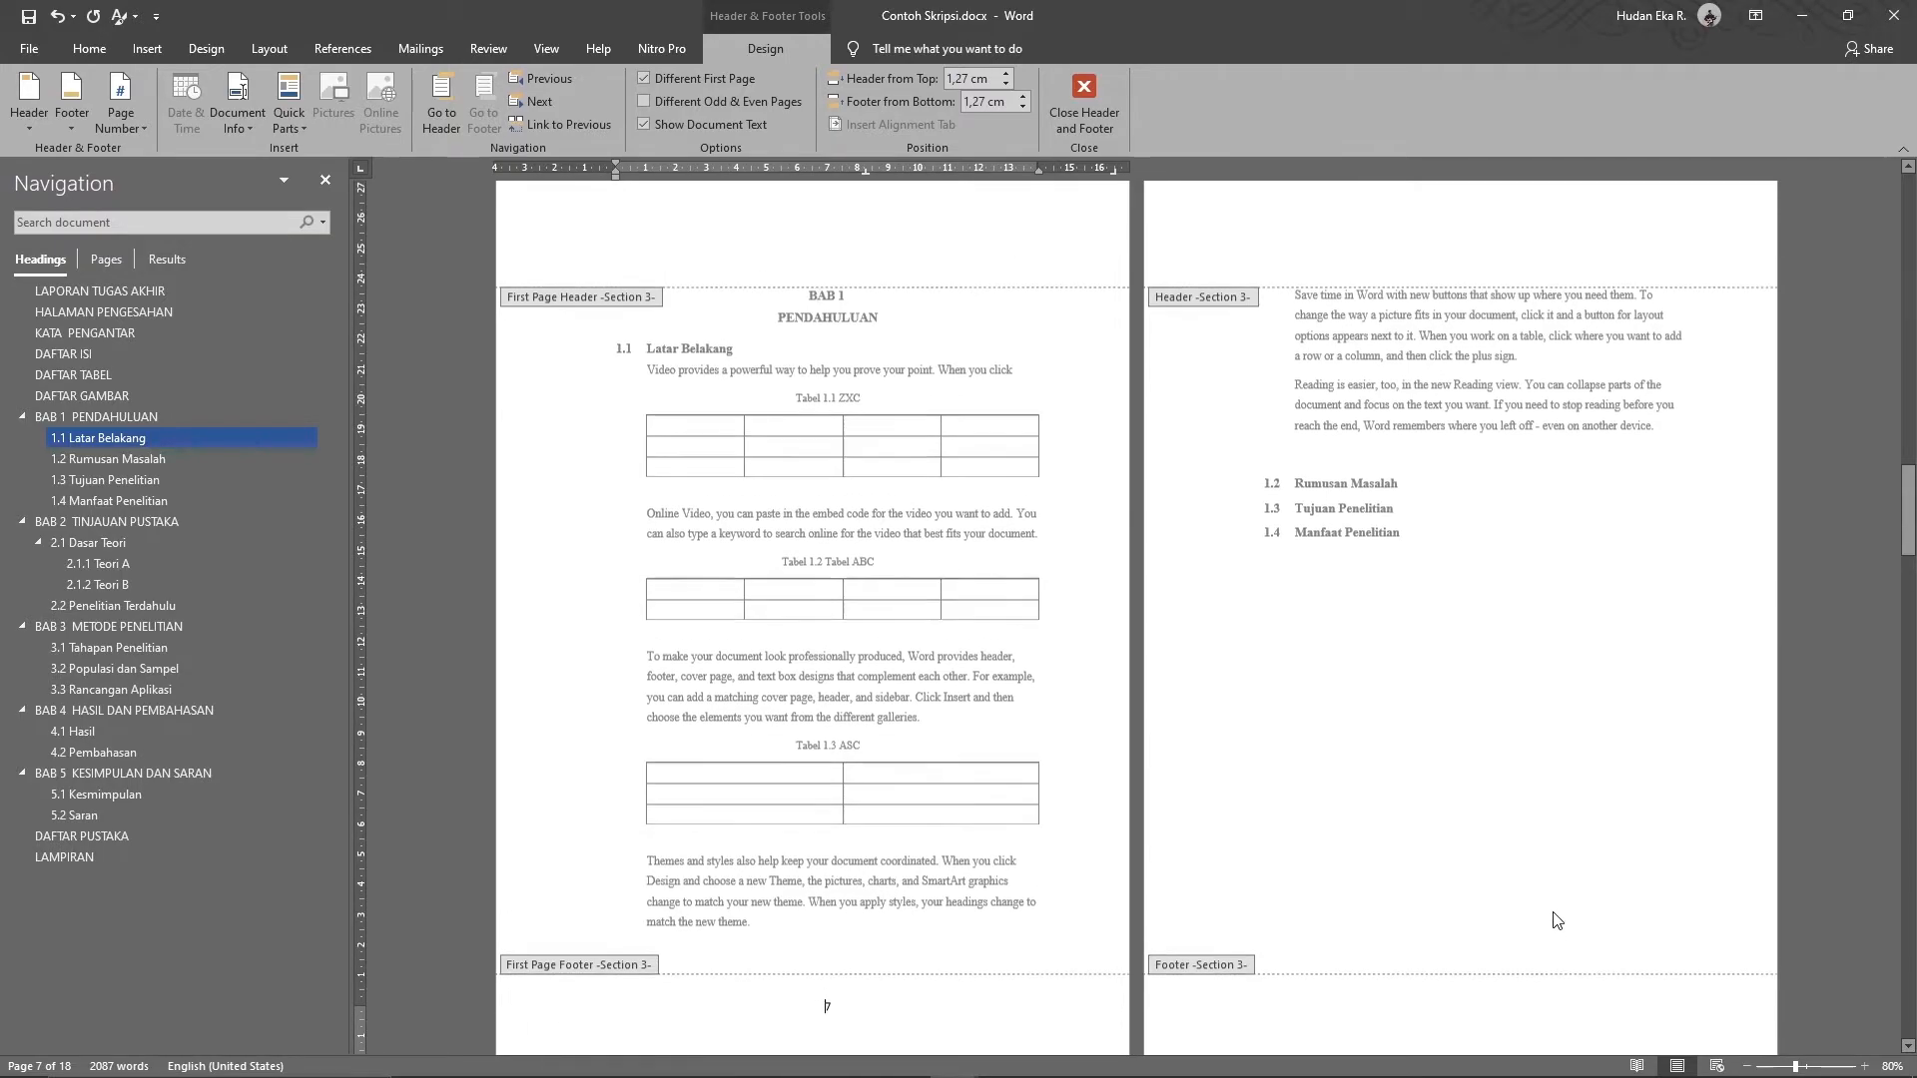
{"action": "scroll", "coordinate": [1527, 920], "scroll_direction": "down", "scroll_amount": 2}
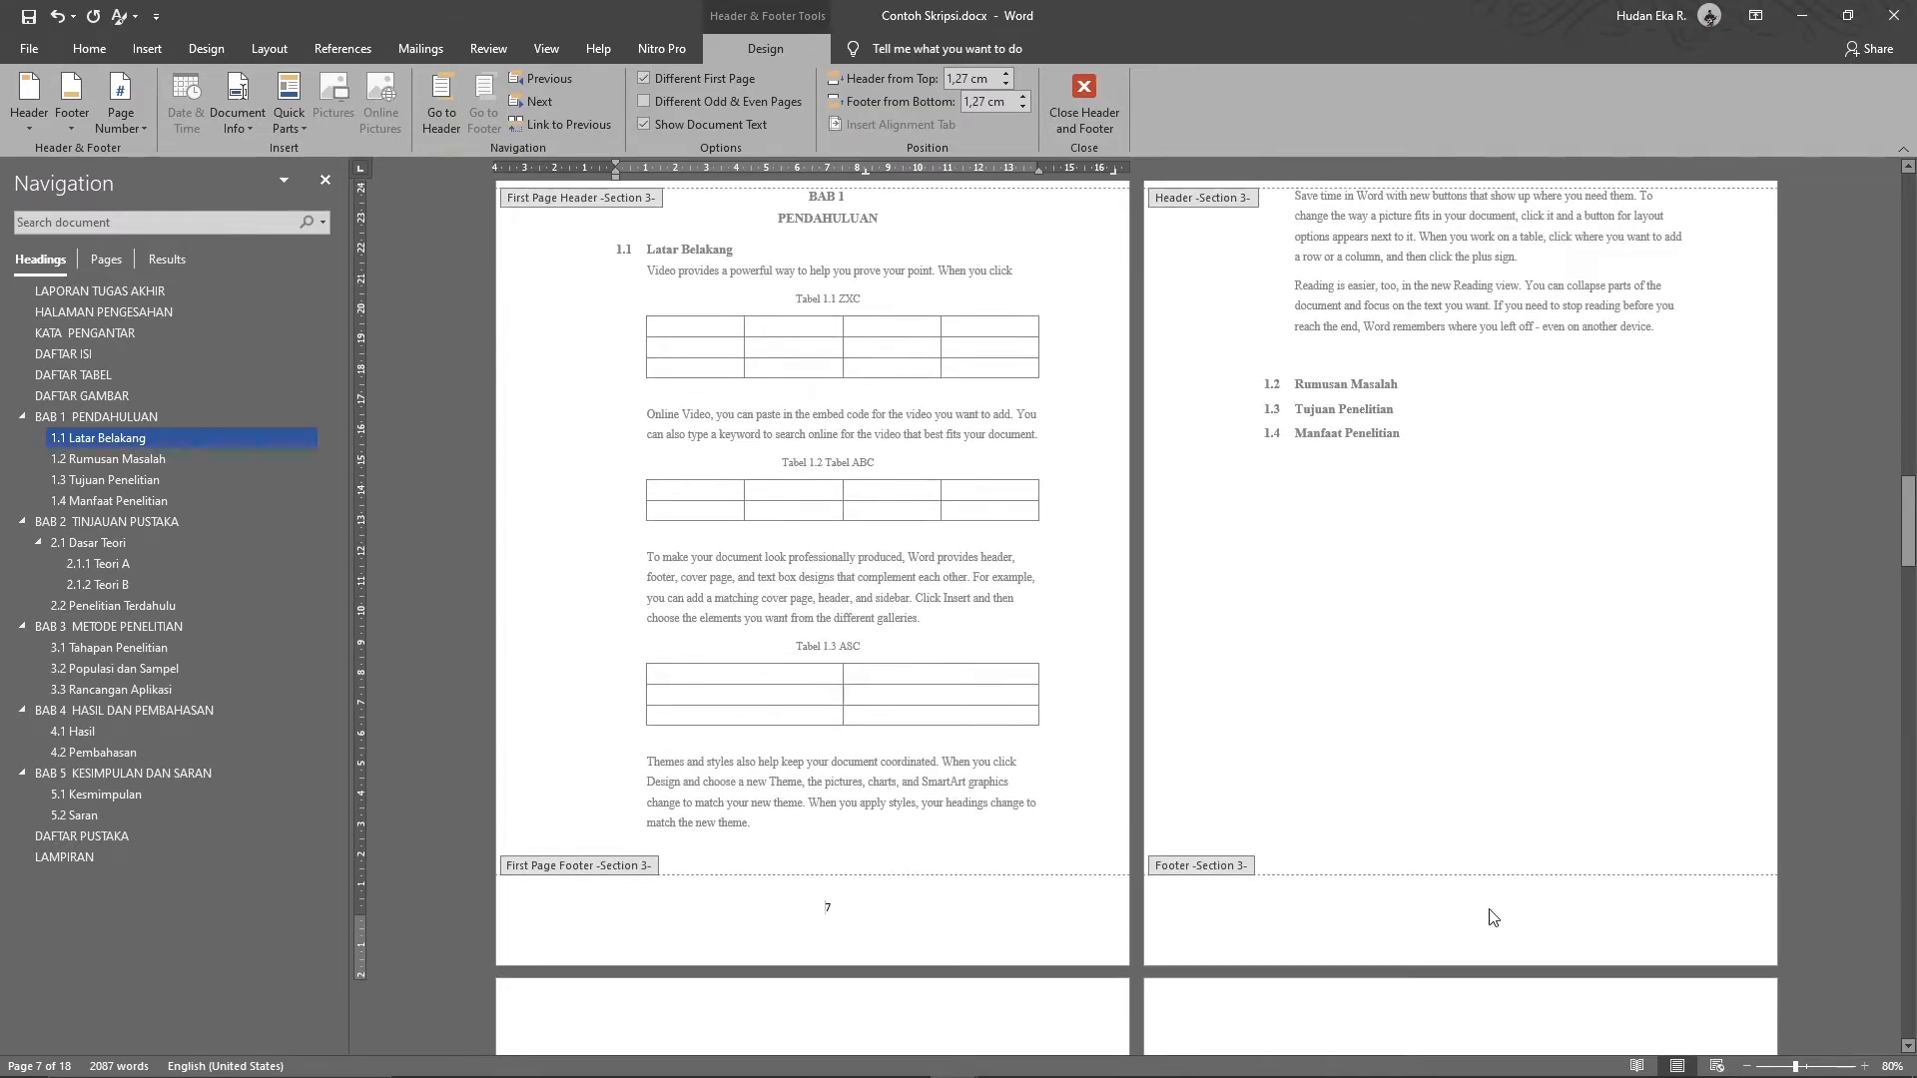
{"action": "scroll", "coordinate": [1491, 915], "scroll_direction": "up", "scroll_amount": 10}
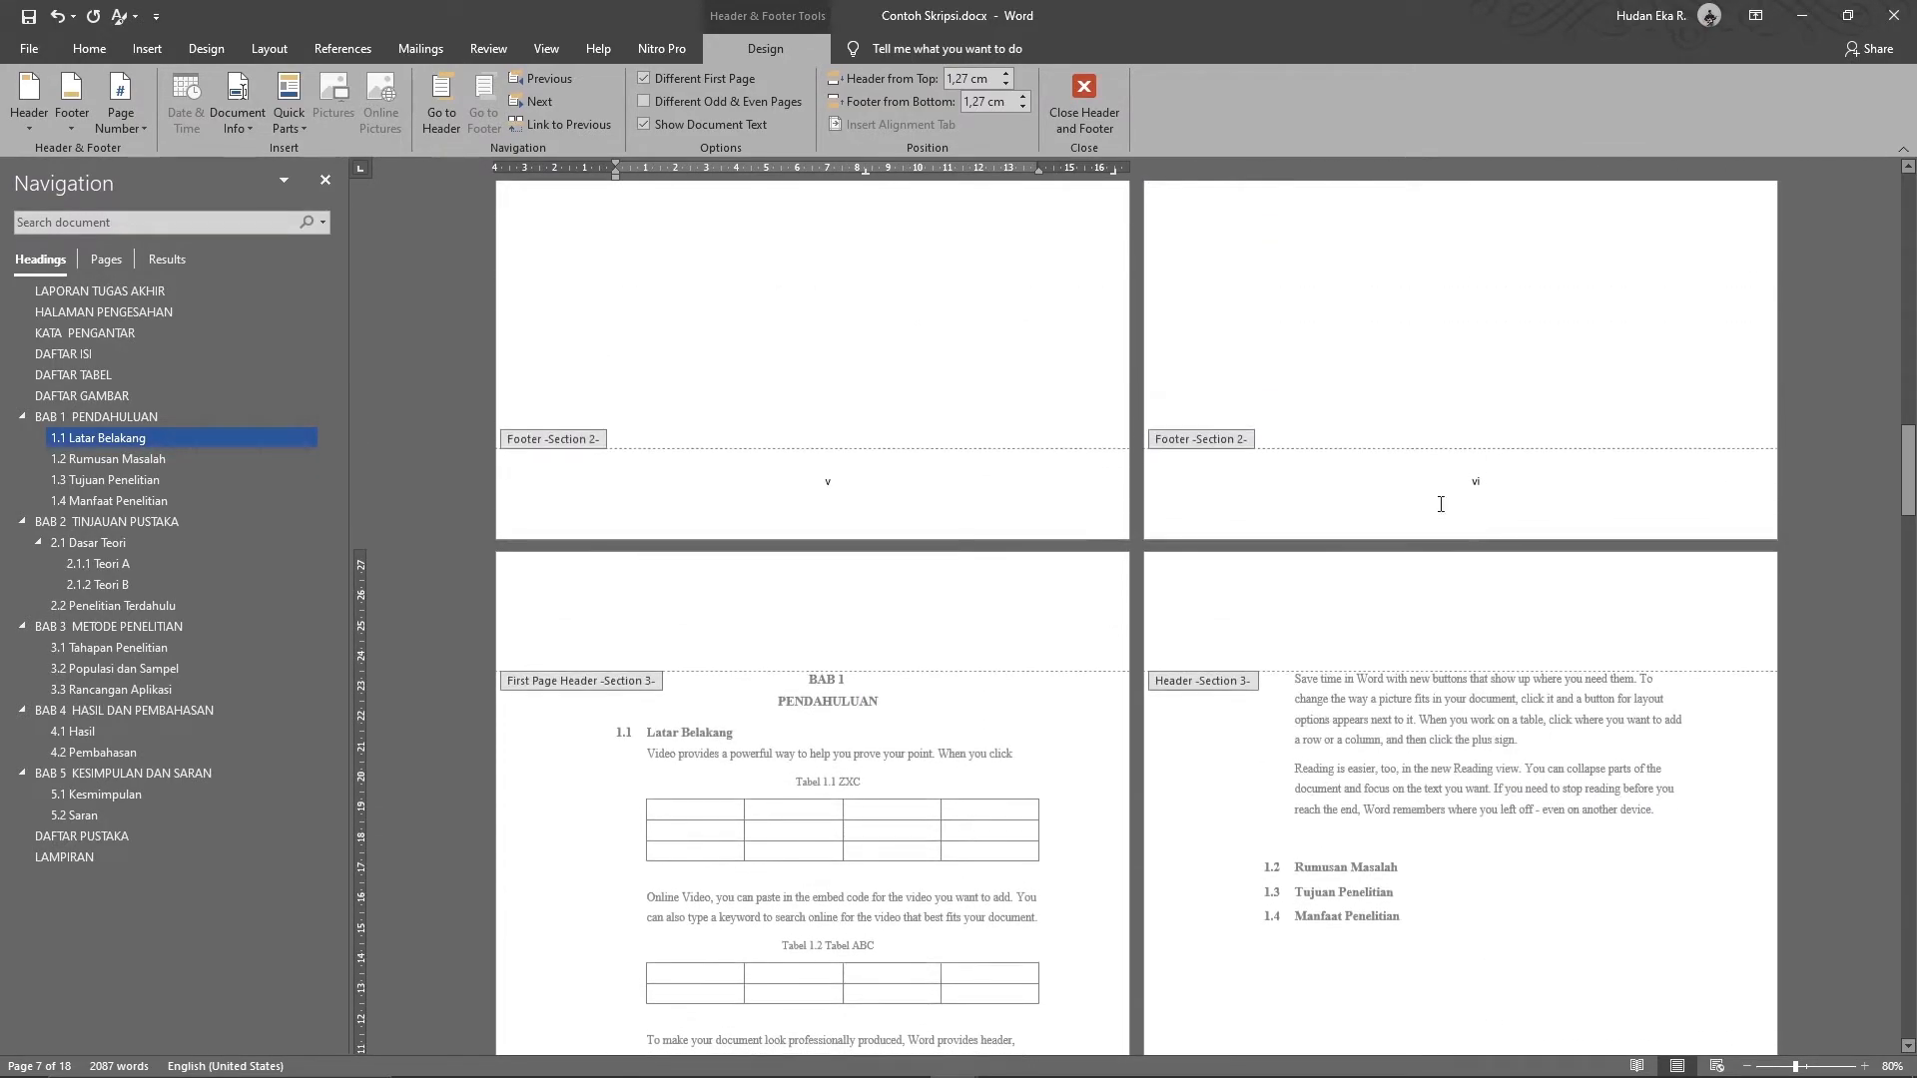
{"action": "scroll", "coordinate": [1464, 483], "scroll_direction": "down", "scroll_amount": 11}
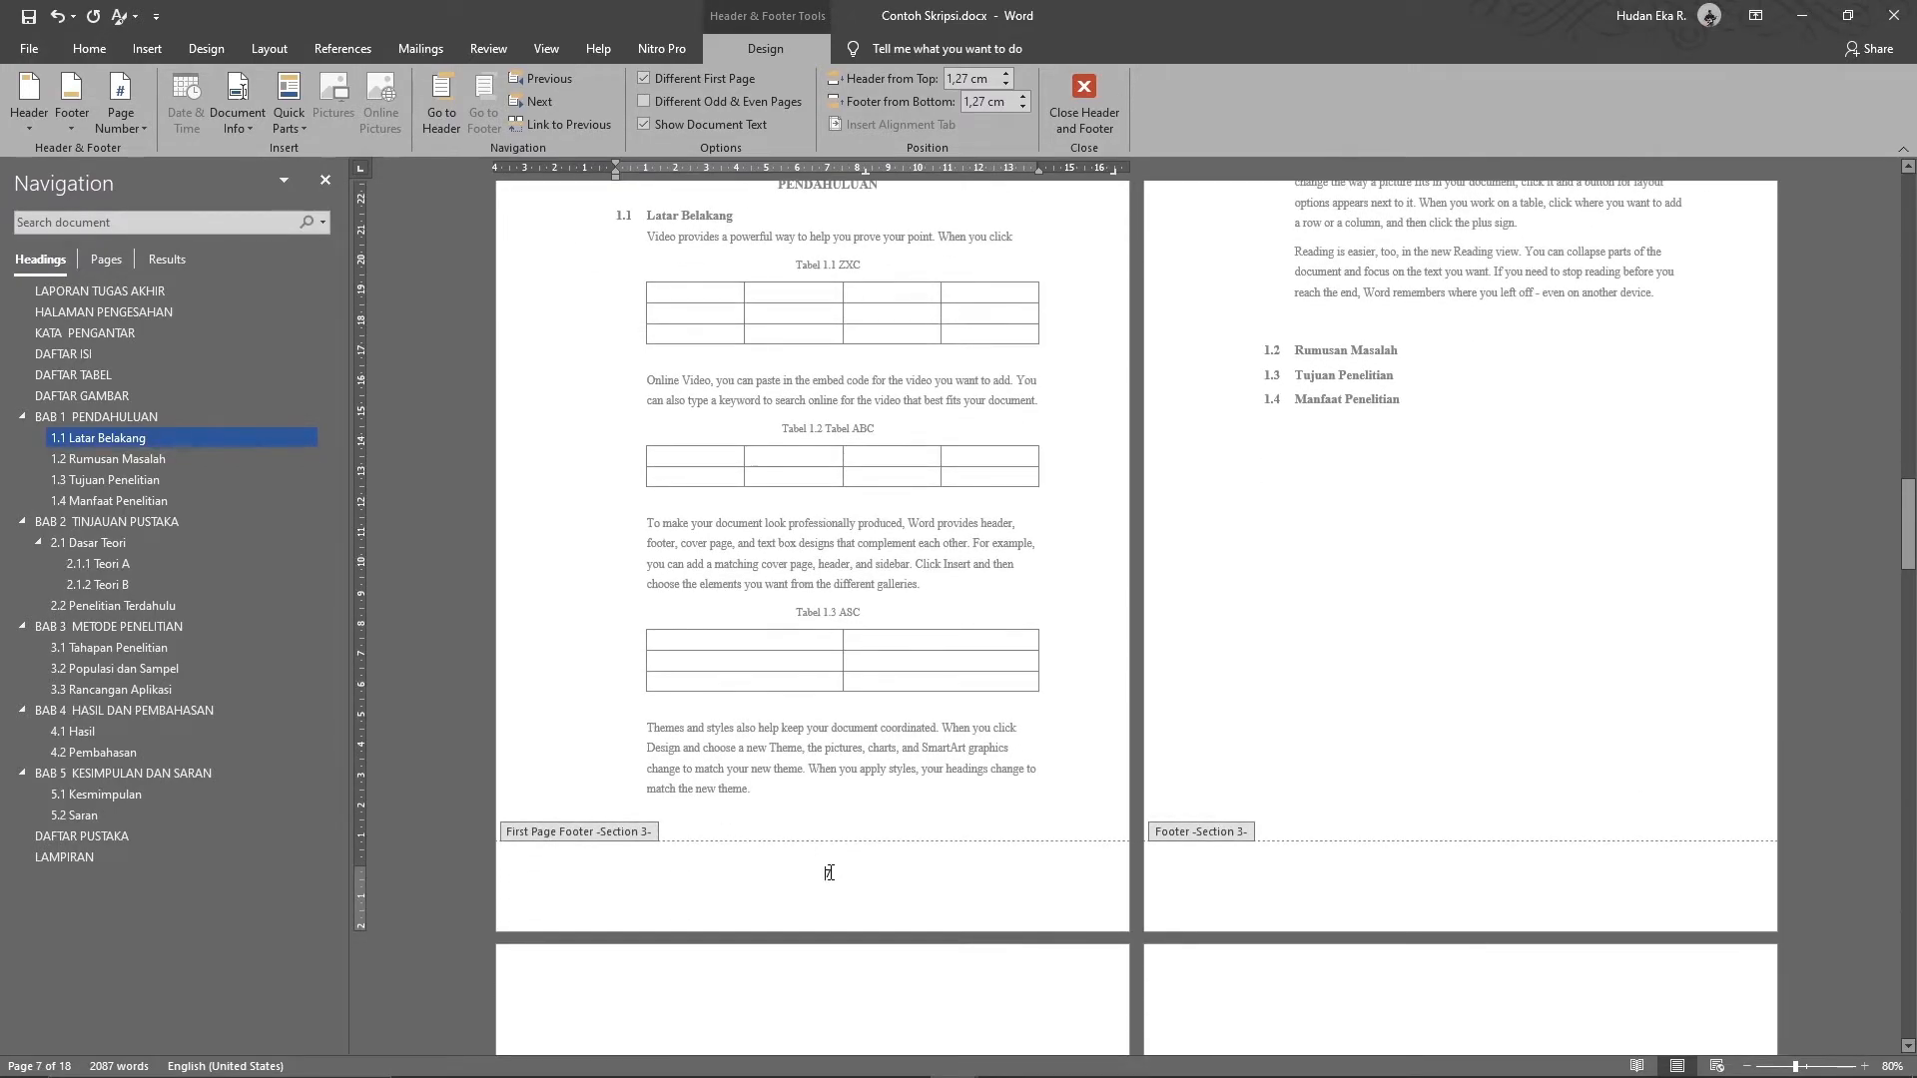
{"action": "double_click", "coordinate": [829, 872]}
{"action": "scroll", "coordinate": [816, 647], "scroll_direction": "up", "scroll_amount": 4}
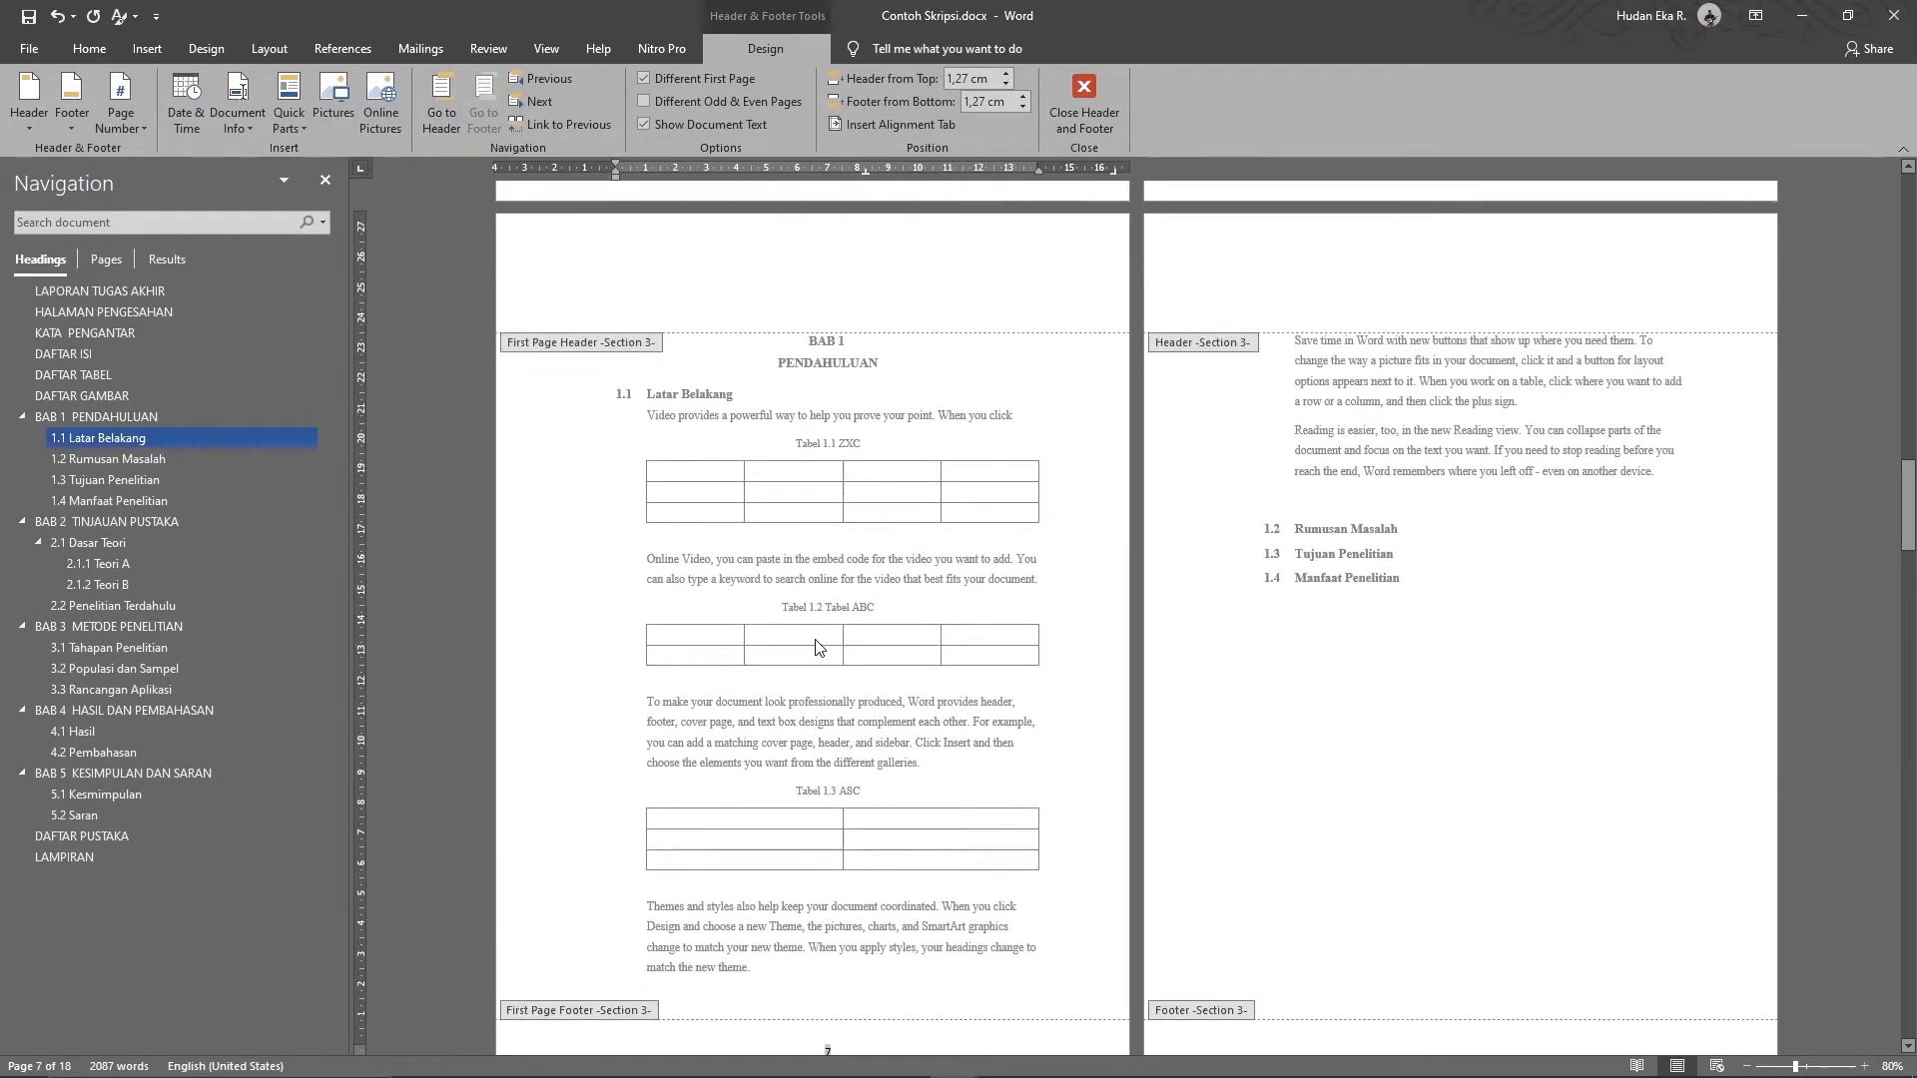
{"action": "scroll", "coordinate": [817, 647], "scroll_direction": "down", "scroll_amount": 4}
{"action": "left_click", "coordinate": [116, 125]}
{"action": "left_click", "coordinate": [169, 252]}
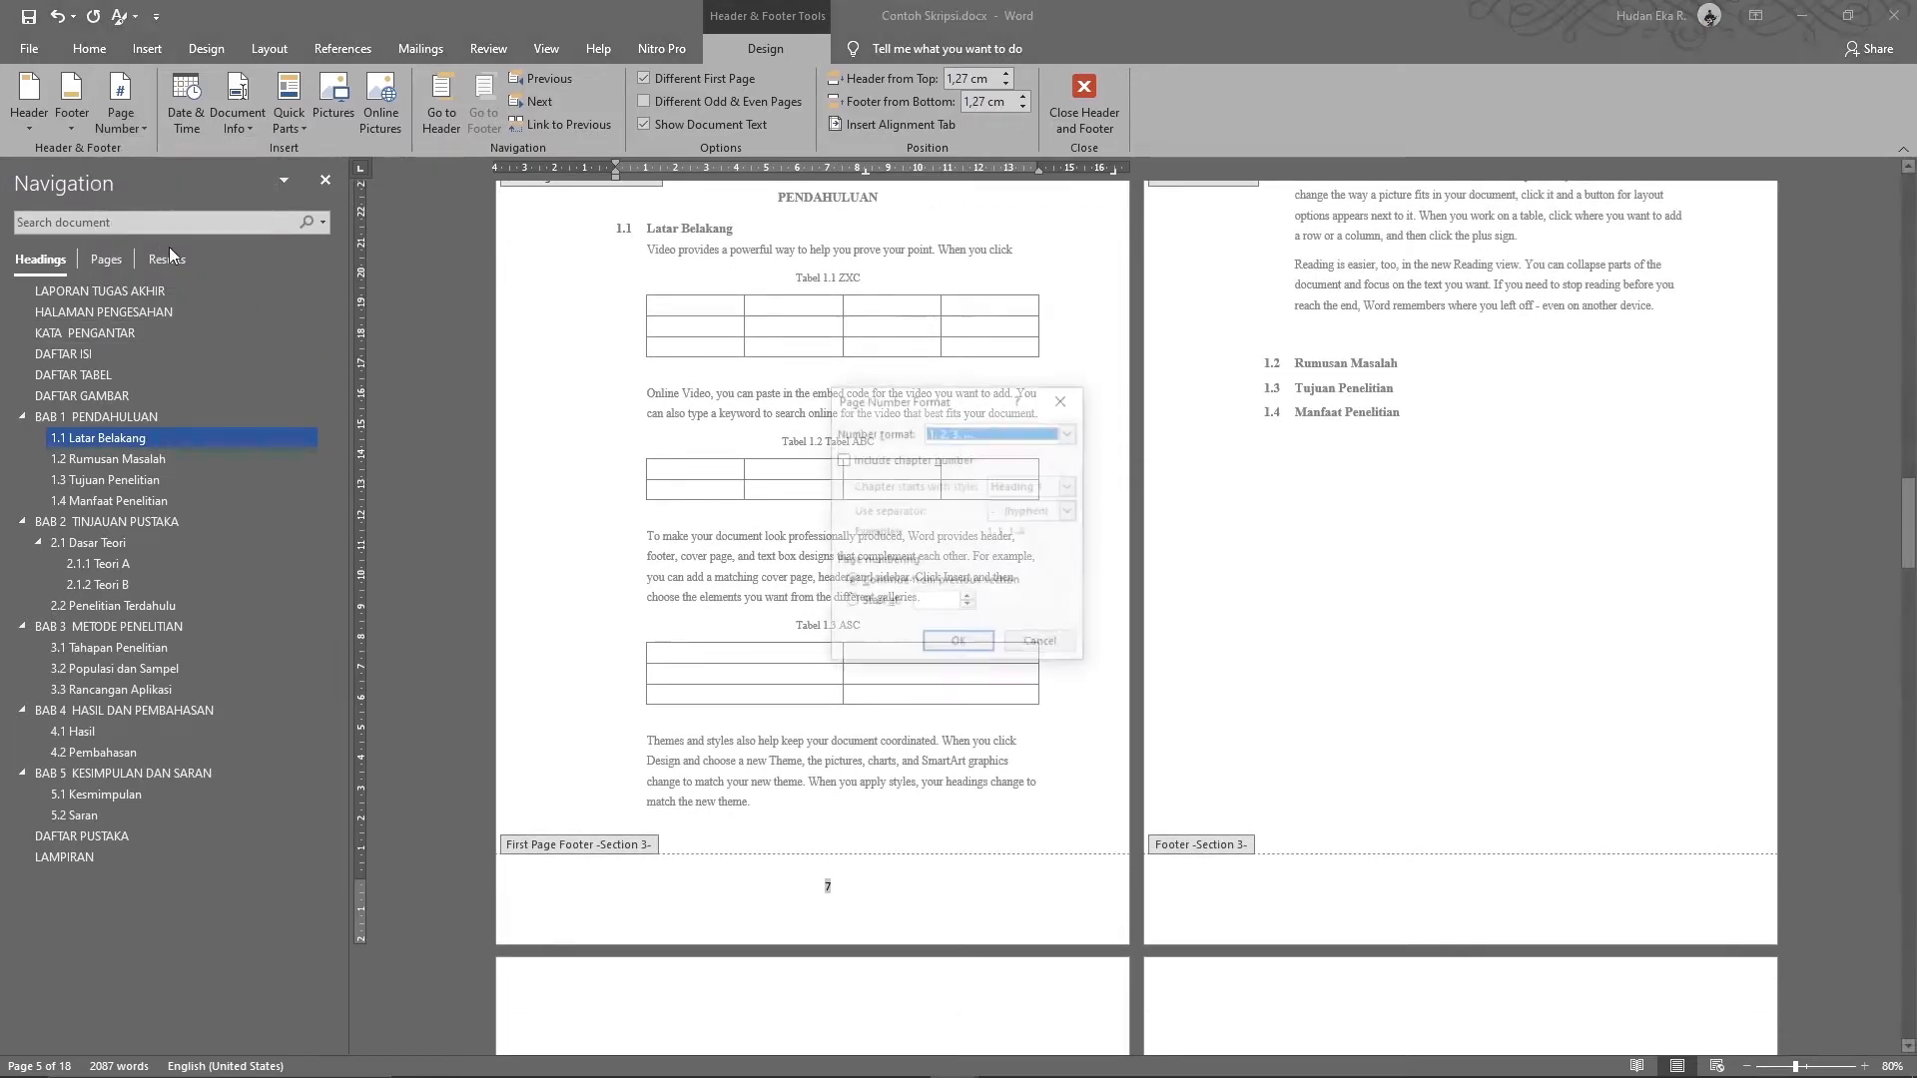
{"action": "left_click", "coordinate": [883, 607]}
{"action": "left_click", "coordinate": [922, 604]}
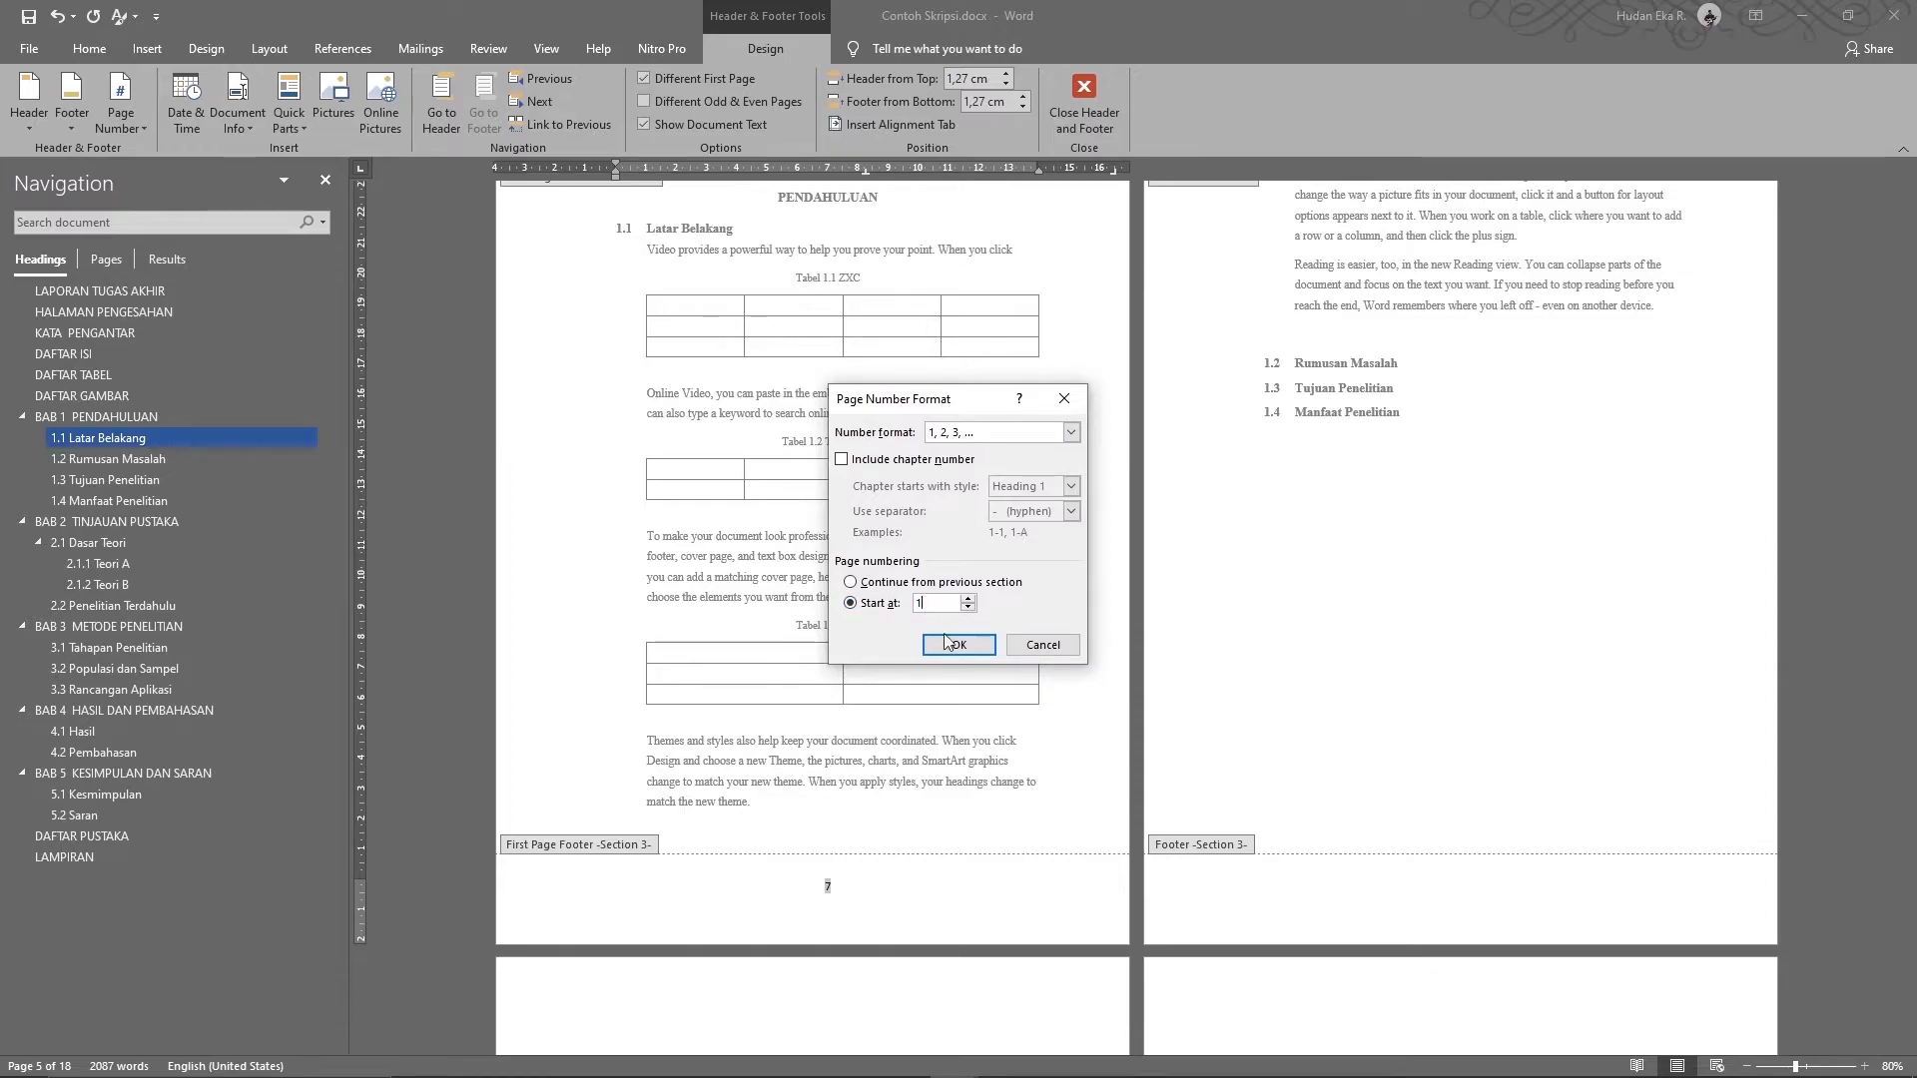
{"action": "left_click", "coordinate": [957, 647]}
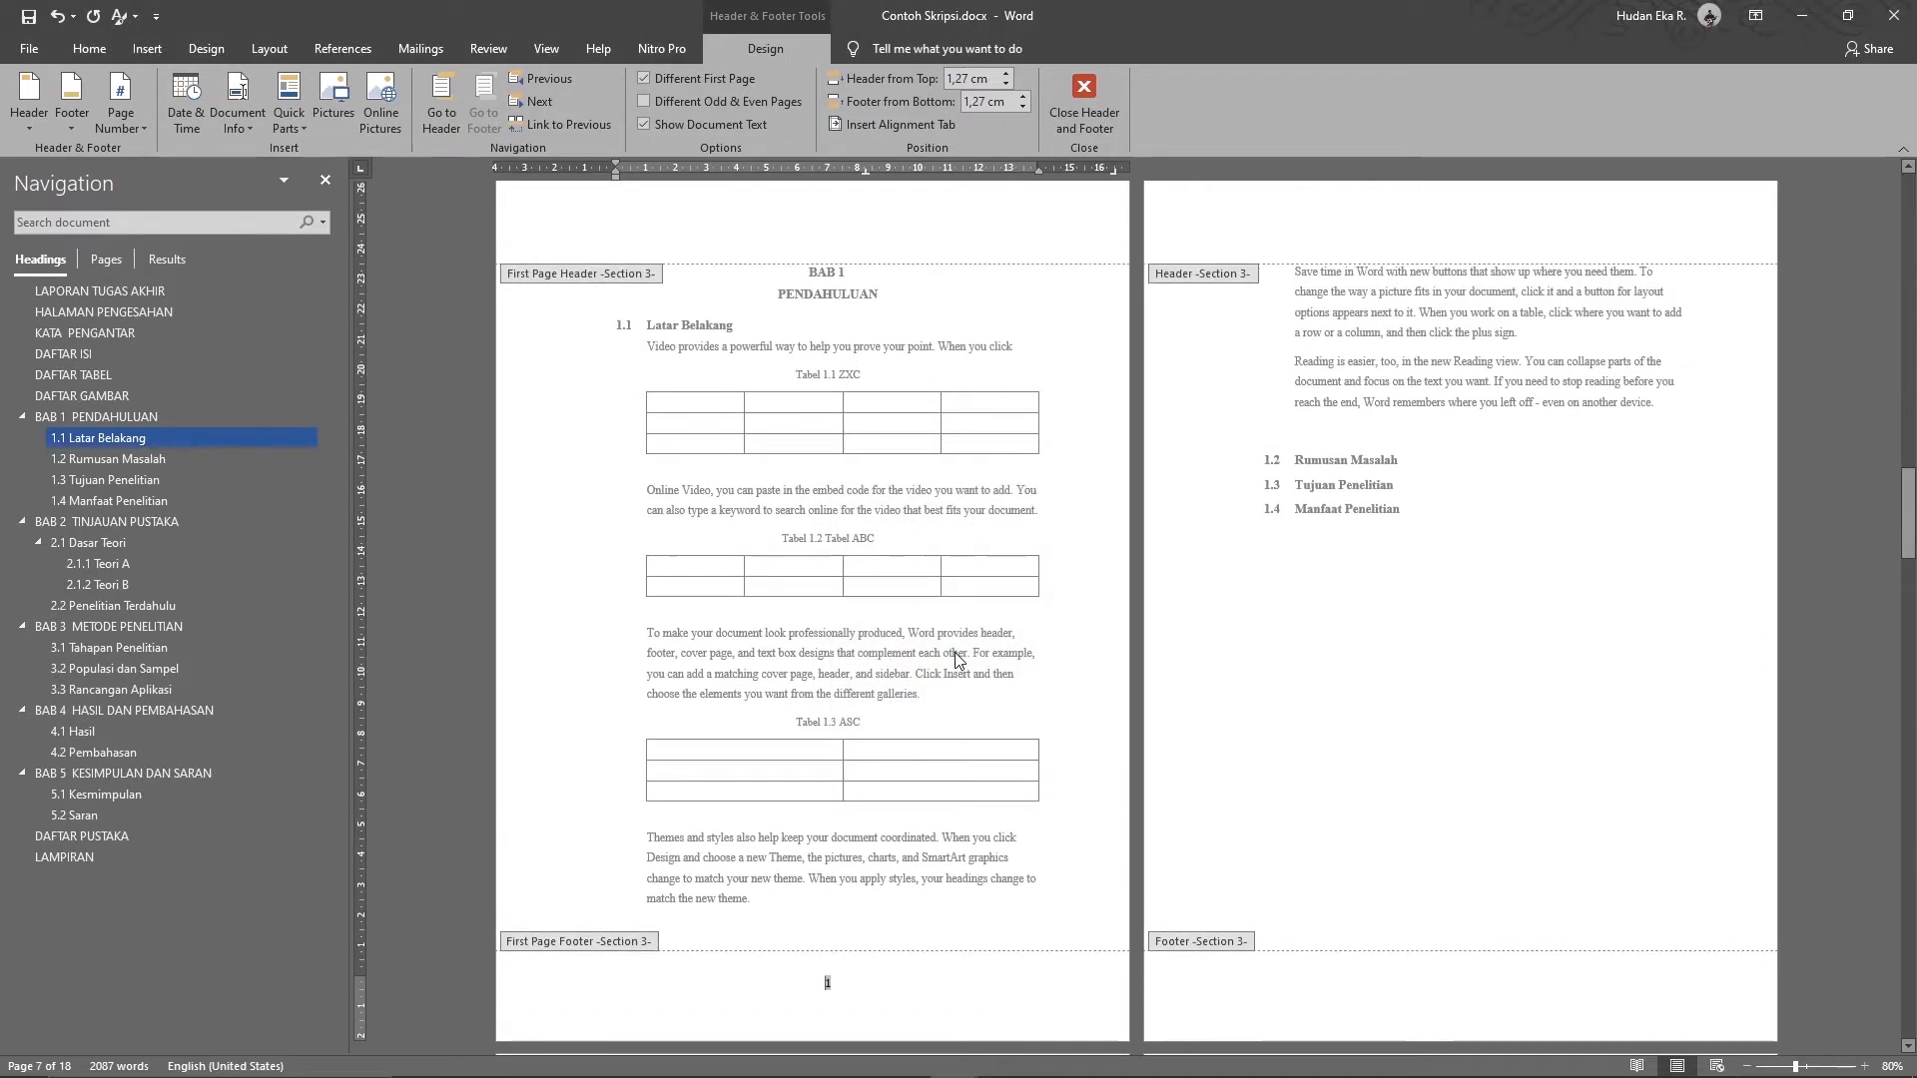
{"action": "double_click", "coordinate": [955, 656]}
- Reopen the Section 3 first-page footer and check the footer page numbers from BAB 1 through the last pages
{"action": "scroll", "coordinate": [956, 655], "scroll_direction": "down", "scroll_amount": 3}
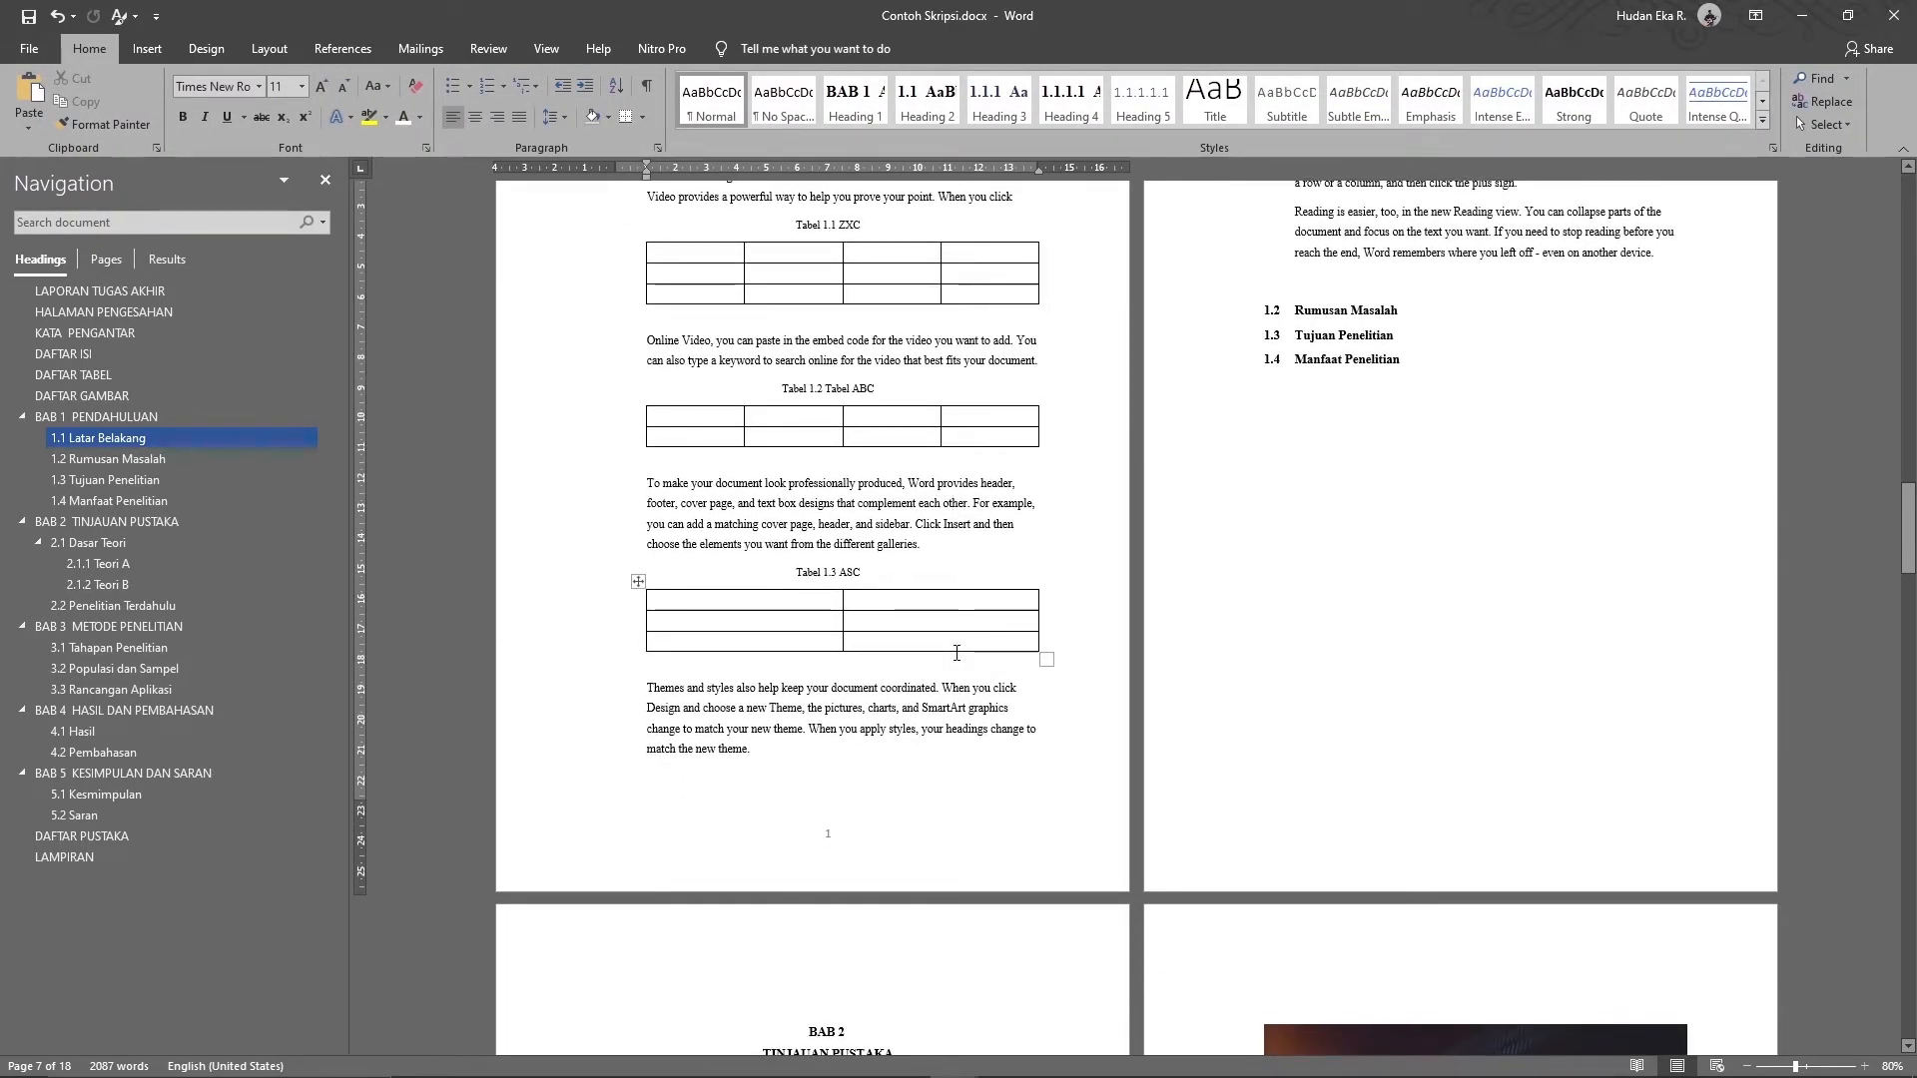
{"action": "scroll", "coordinate": [956, 653], "scroll_direction": "down", "scroll_amount": 3}
{"action": "scroll", "coordinate": [957, 653], "scroll_direction": "up", "scroll_amount": 5}
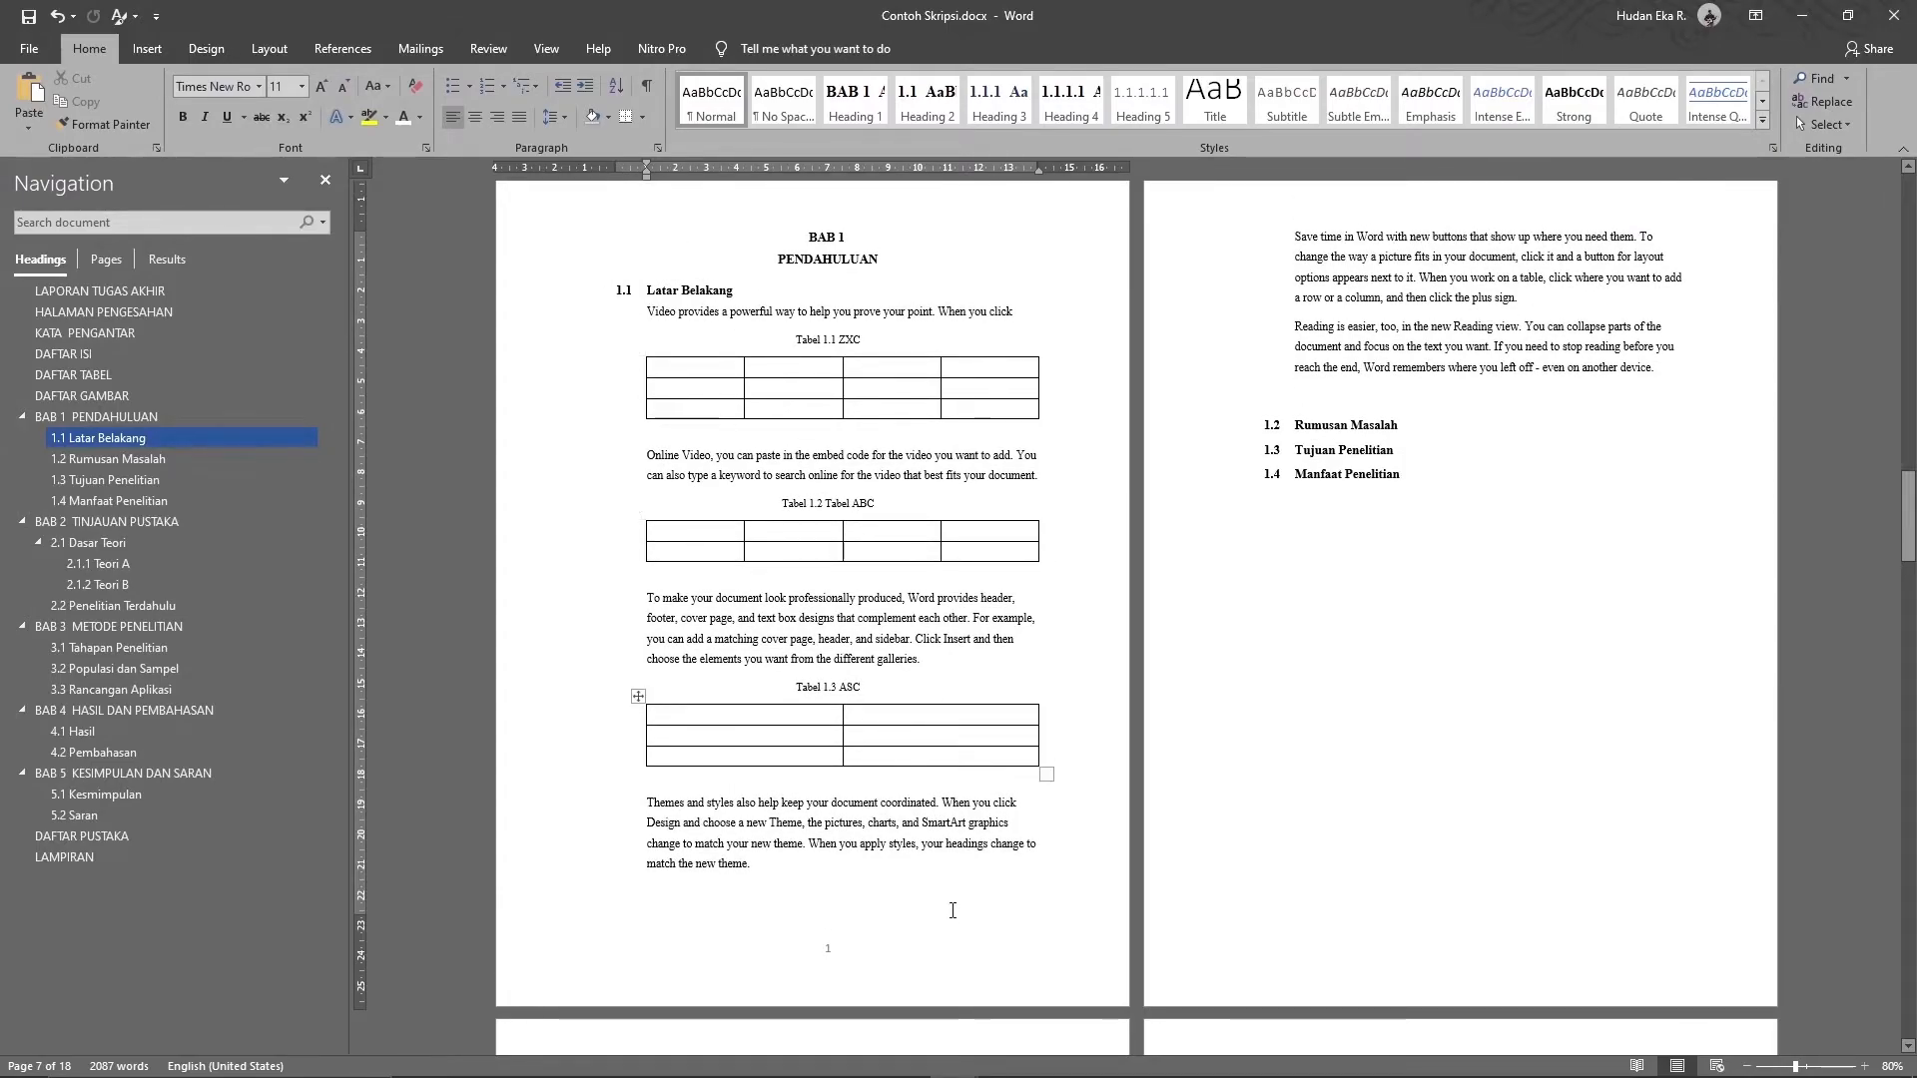
{"action": "left_click", "coordinate": [935, 962]}
{"action": "double_click", "coordinate": [935, 964]}
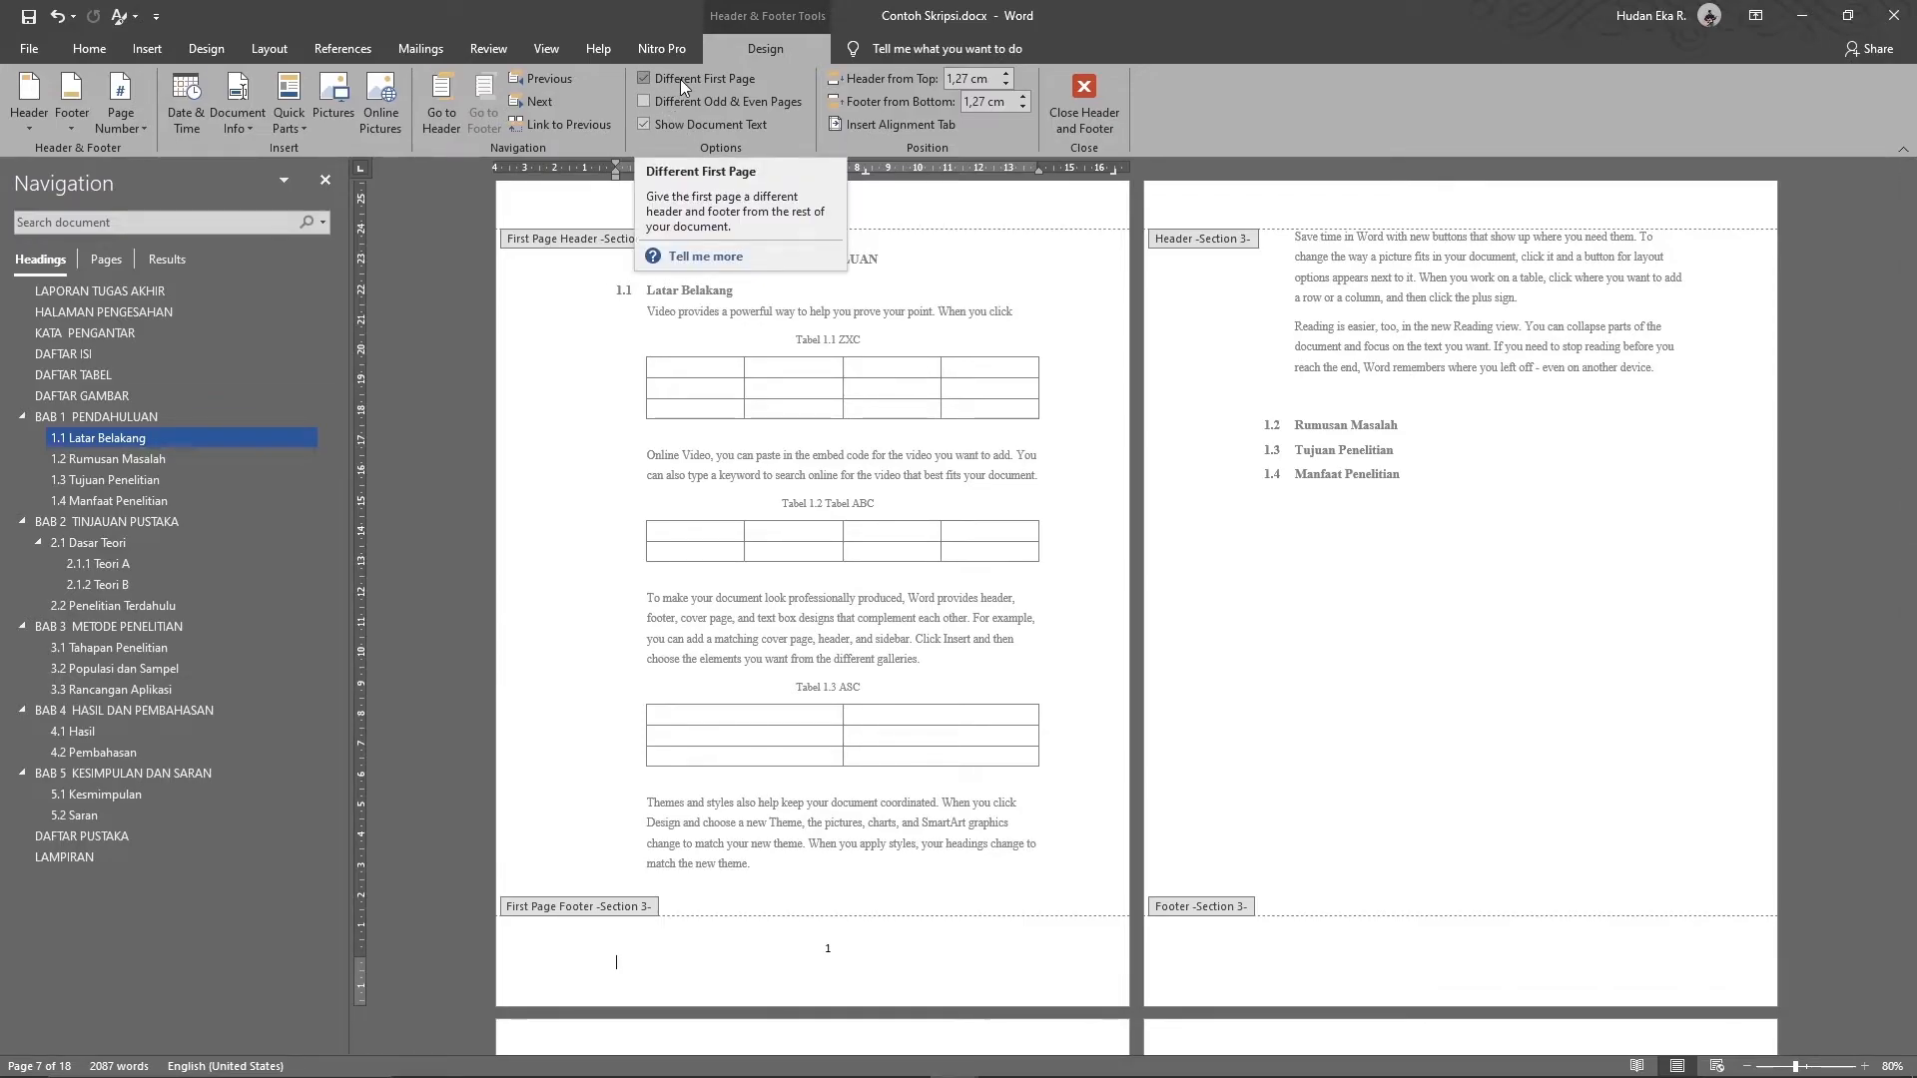
{"action": "scroll", "coordinate": [869, 536], "scroll_direction": "down", "scroll_amount": 3}
{"action": "scroll", "coordinate": [869, 536], "scroll_direction": "down", "scroll_amount": 15}
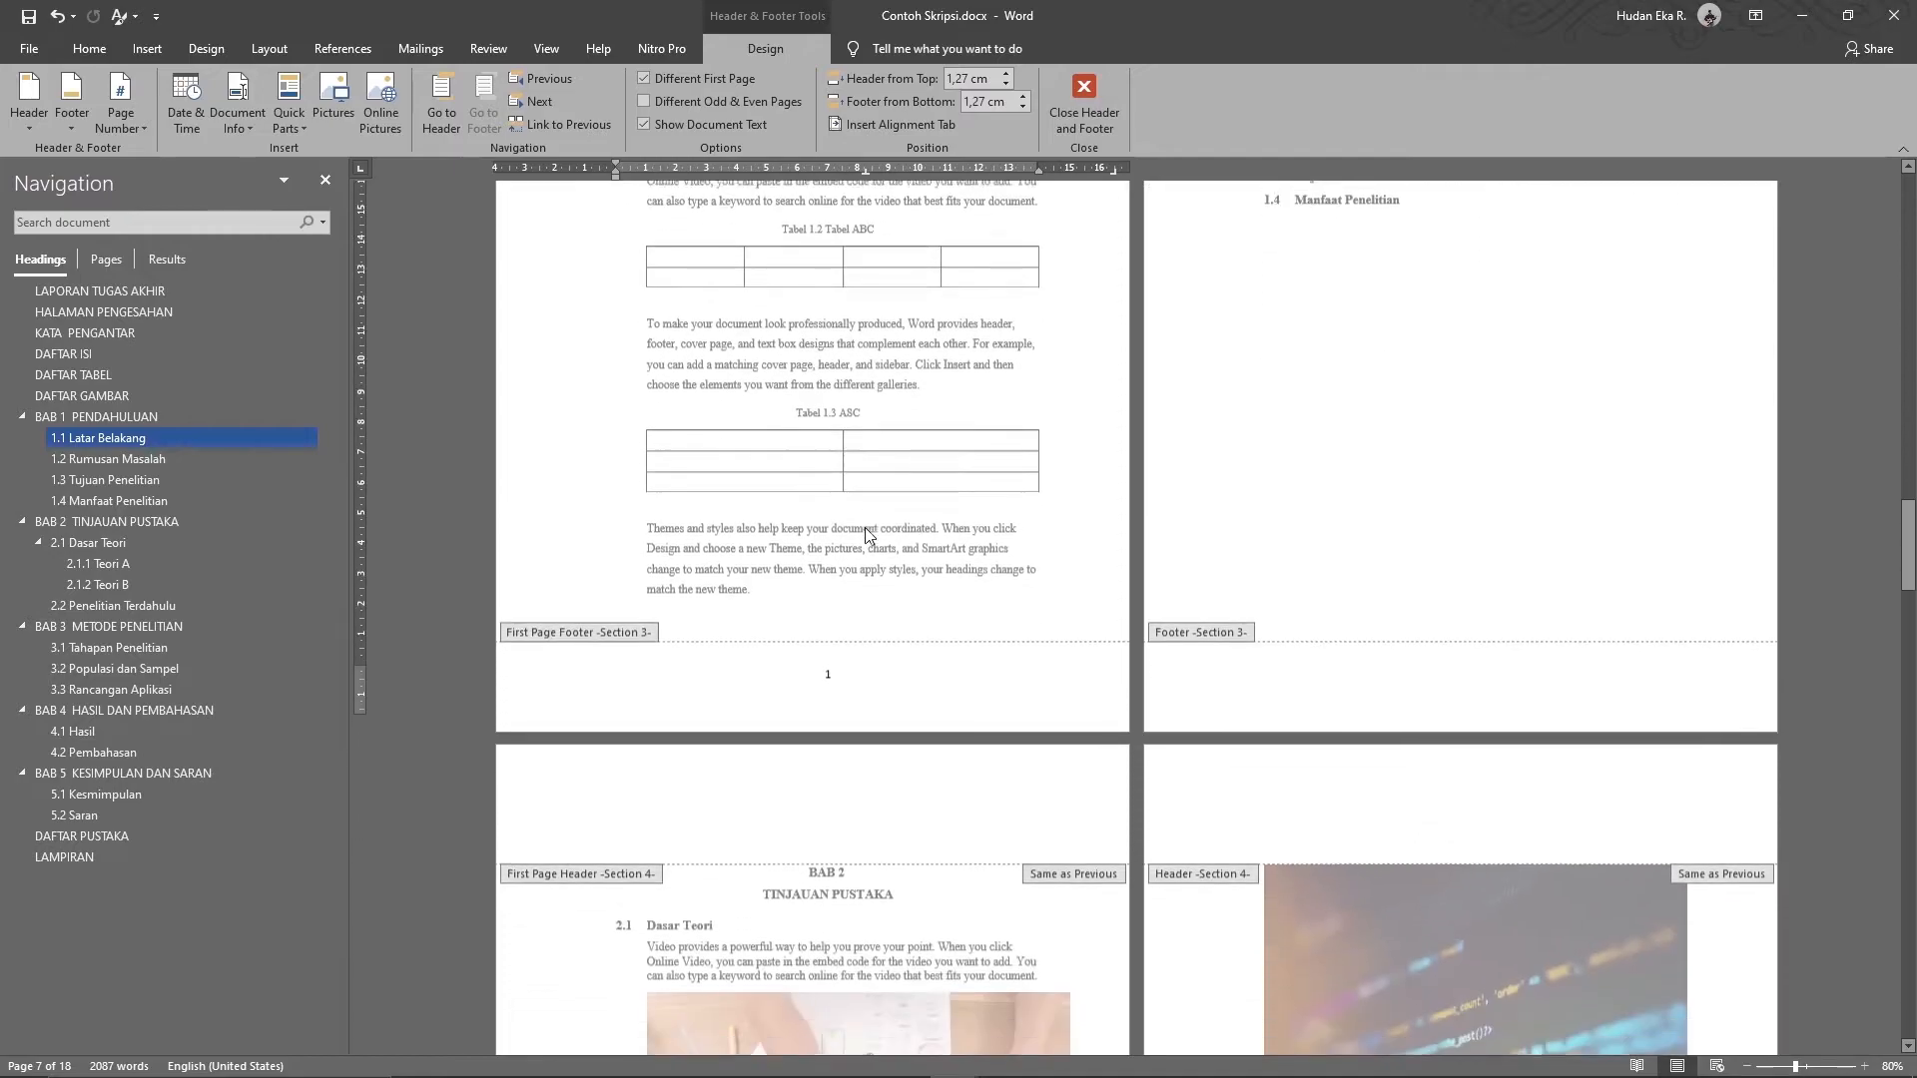
{"action": "scroll", "coordinate": [865, 528], "scroll_direction": "down", "scroll_amount": 6}
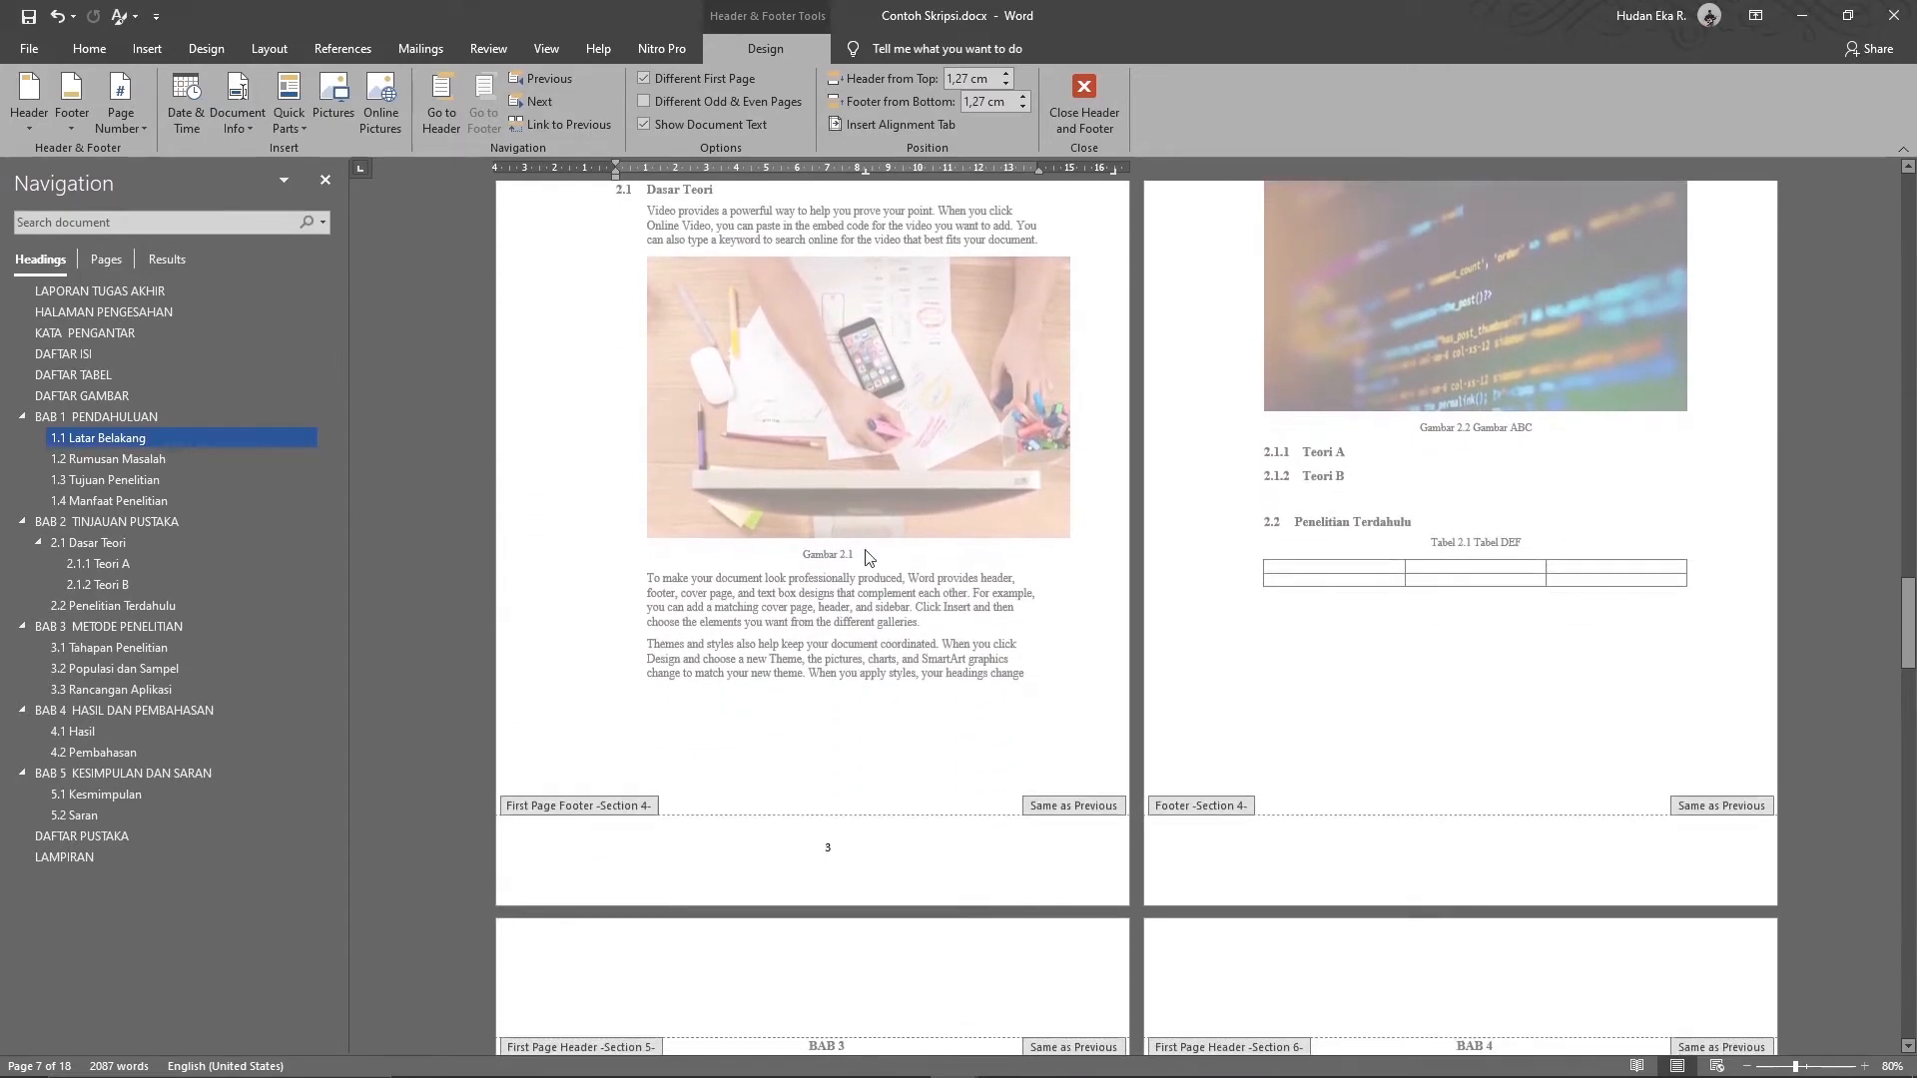
{"action": "scroll", "coordinate": [832, 807], "scroll_direction": "down", "scroll_amount": 9}
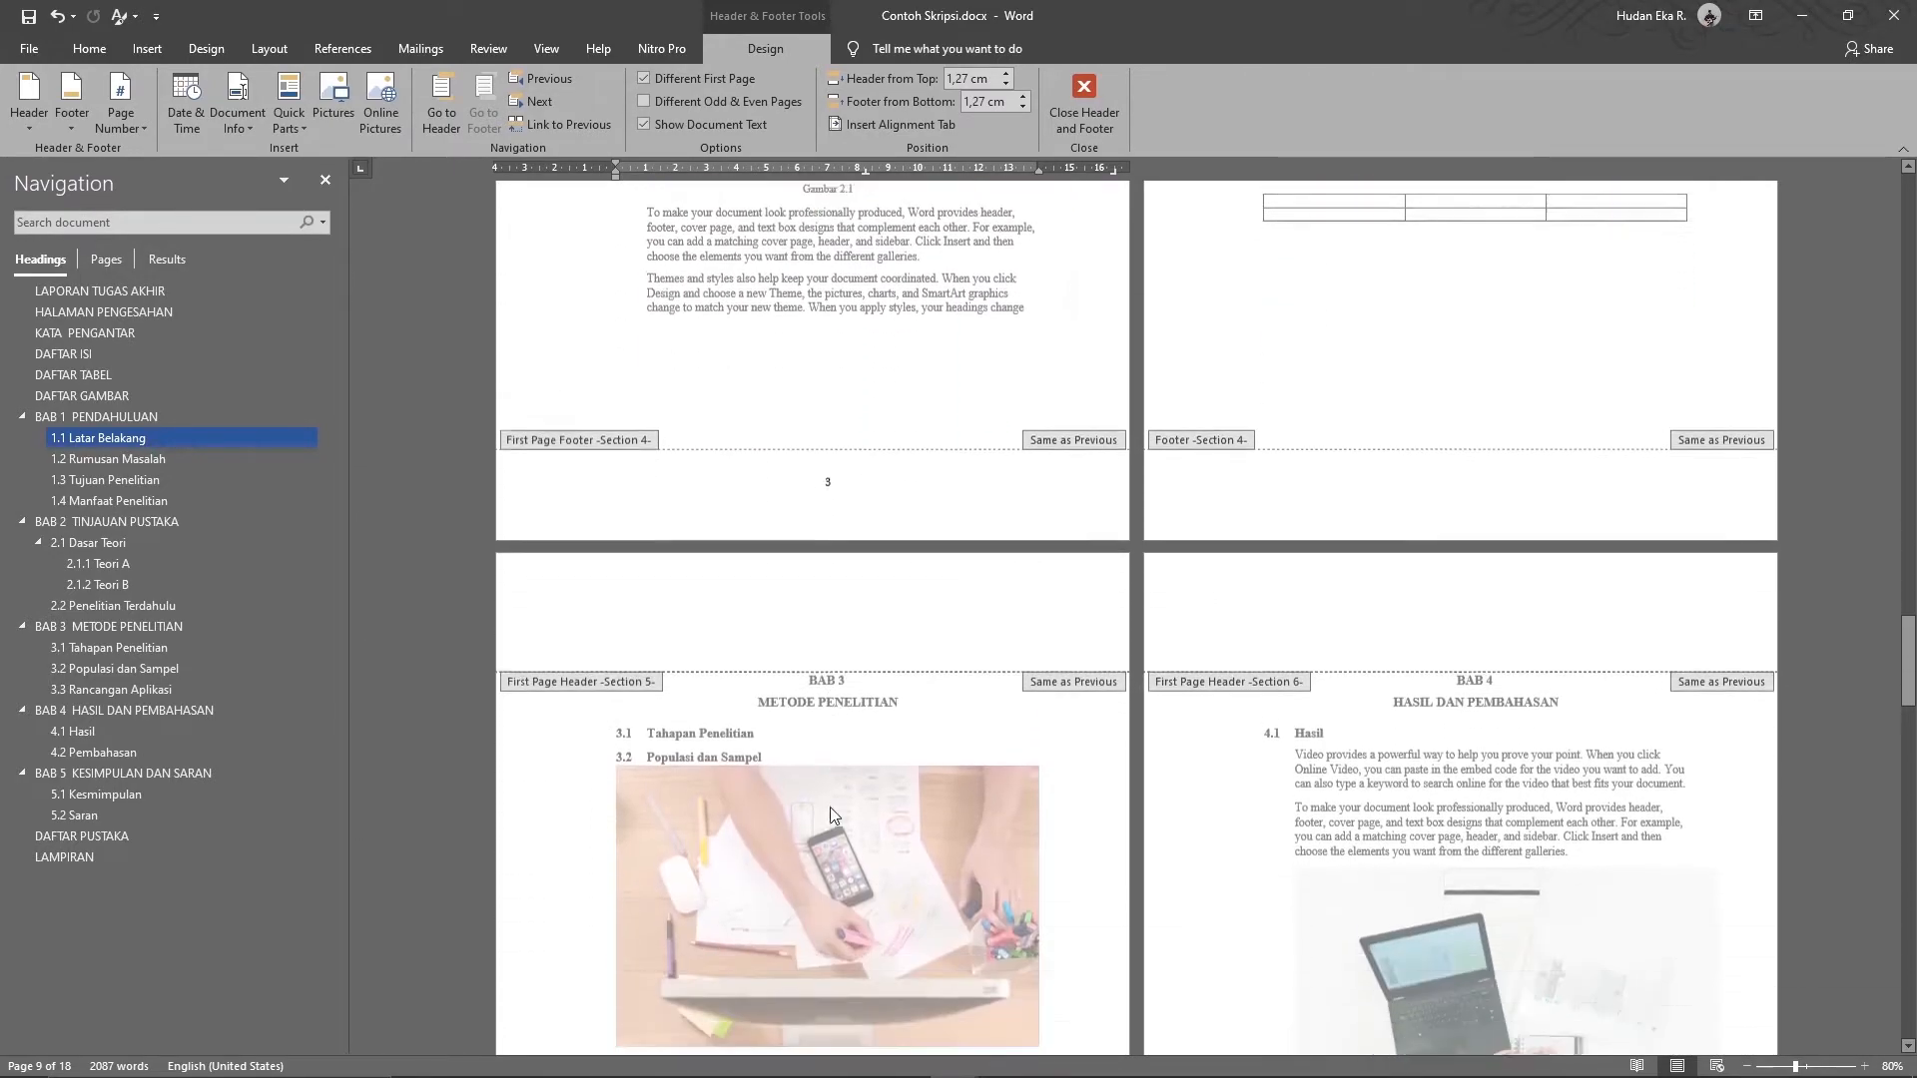
{"action": "scroll", "coordinate": [845, 644], "scroll_direction": "down", "scroll_amount": 5}
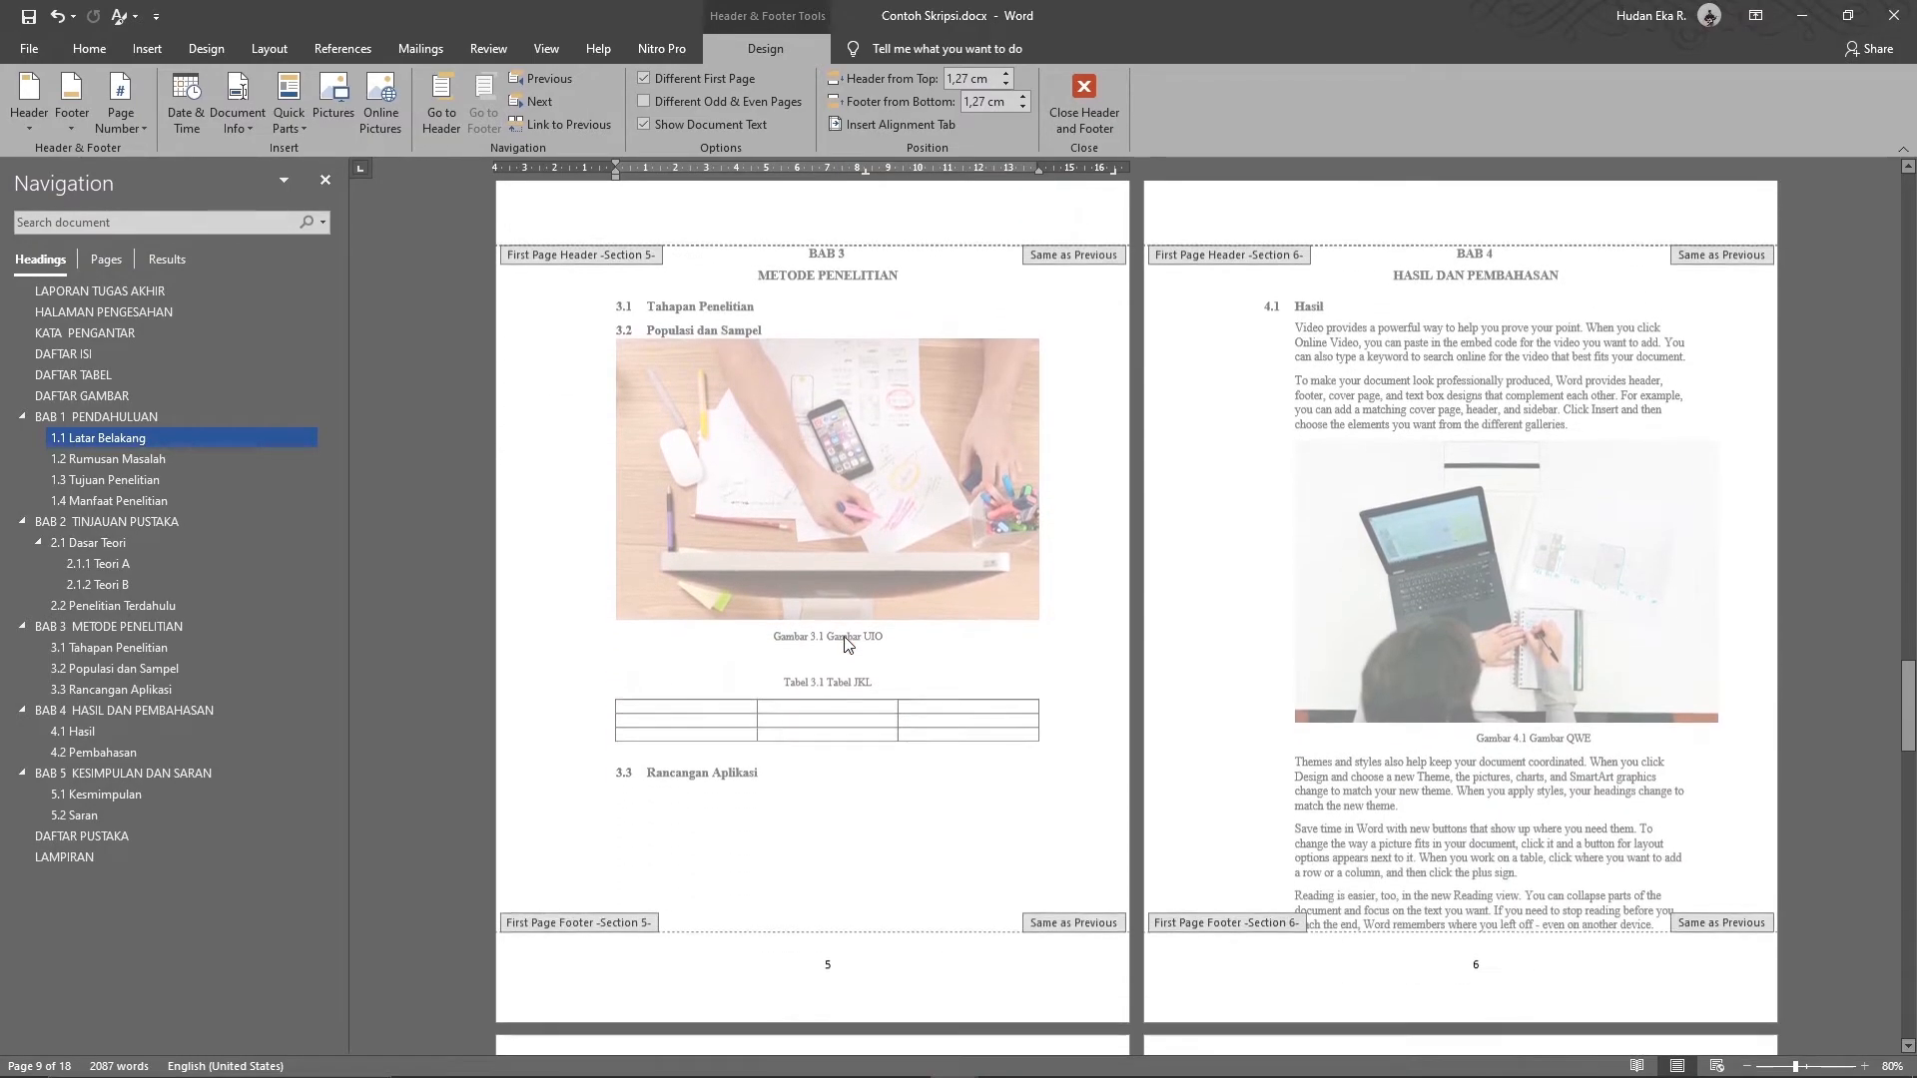
{"action": "scroll", "coordinate": [1488, 968], "scroll_direction": "down", "scroll_amount": 20}
{"action": "scroll", "coordinate": [1492, 946], "scroll_direction": "down", "scroll_amount": 9}
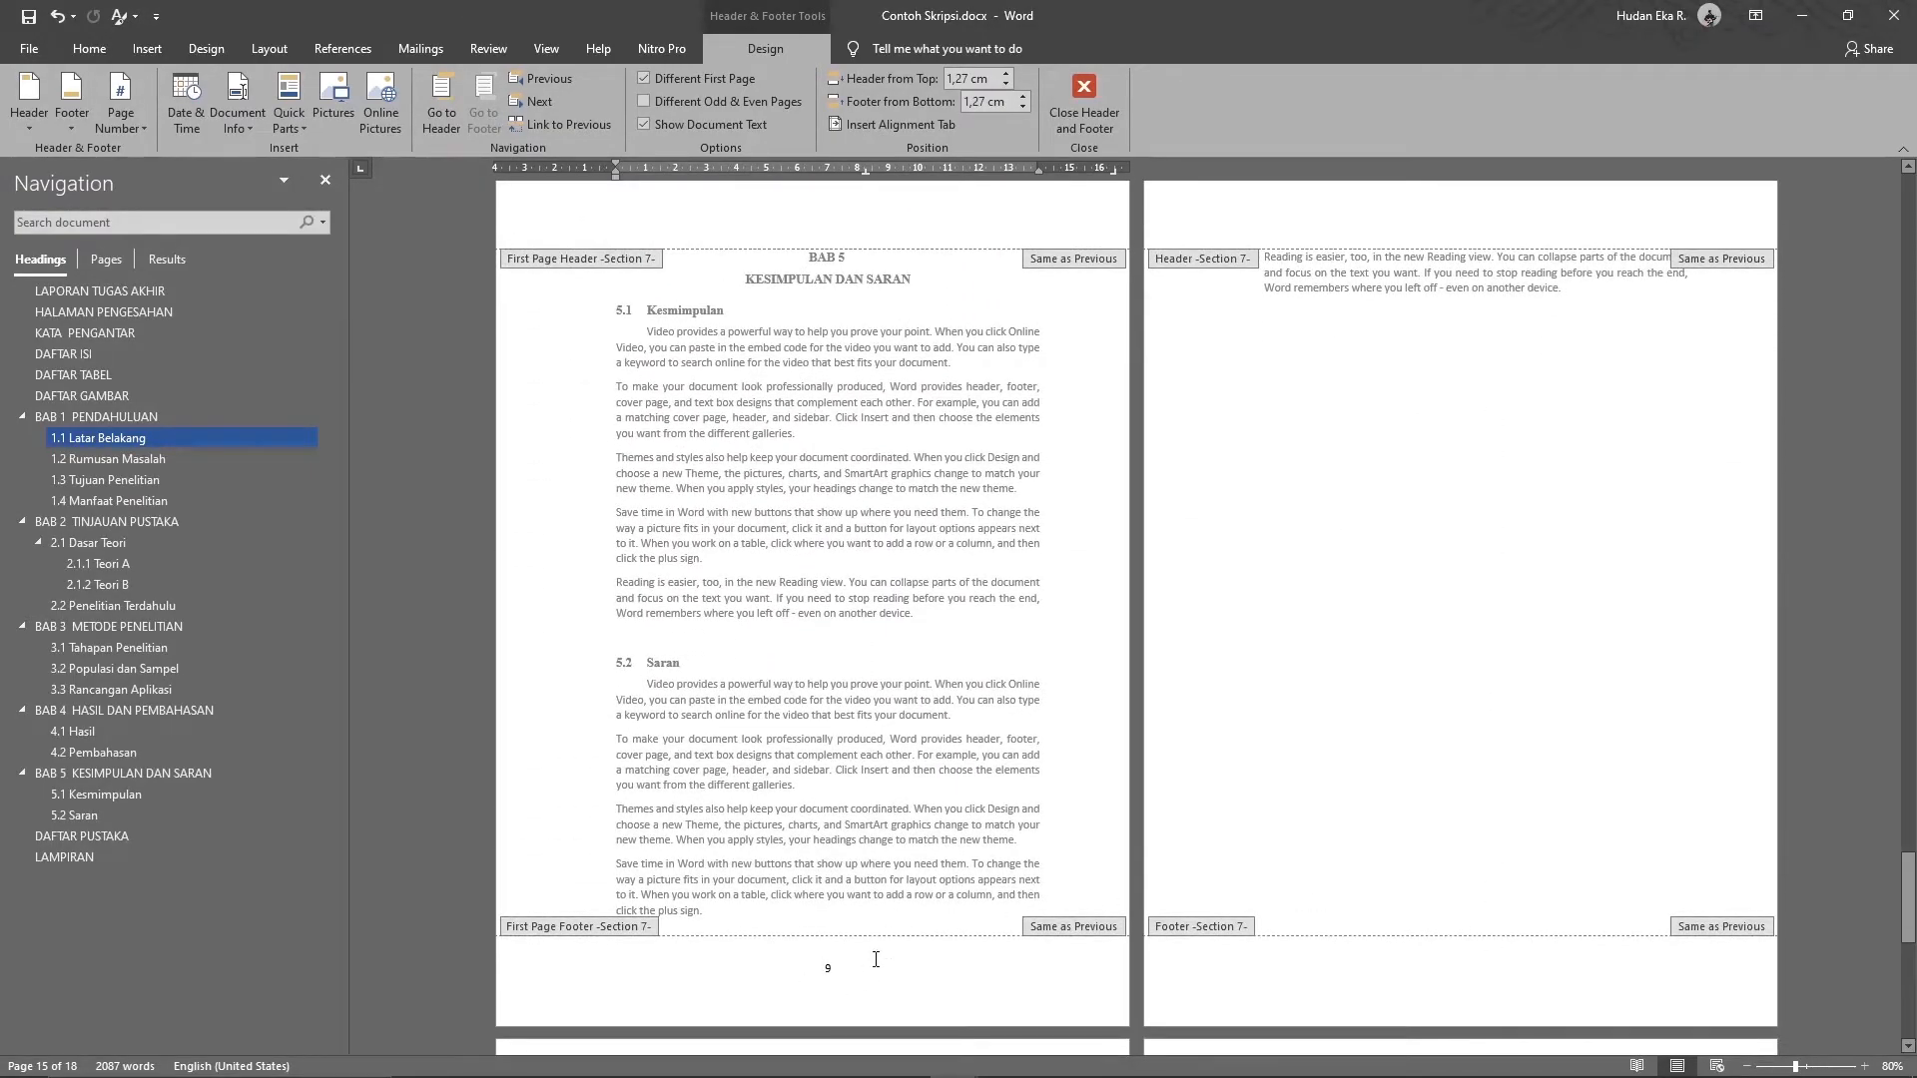
{"action": "scroll", "coordinate": [827, 929], "scroll_direction": "down", "scroll_amount": 13}
{"action": "scroll", "coordinate": [826, 931], "scroll_direction": "up", "scroll_amount": 20}
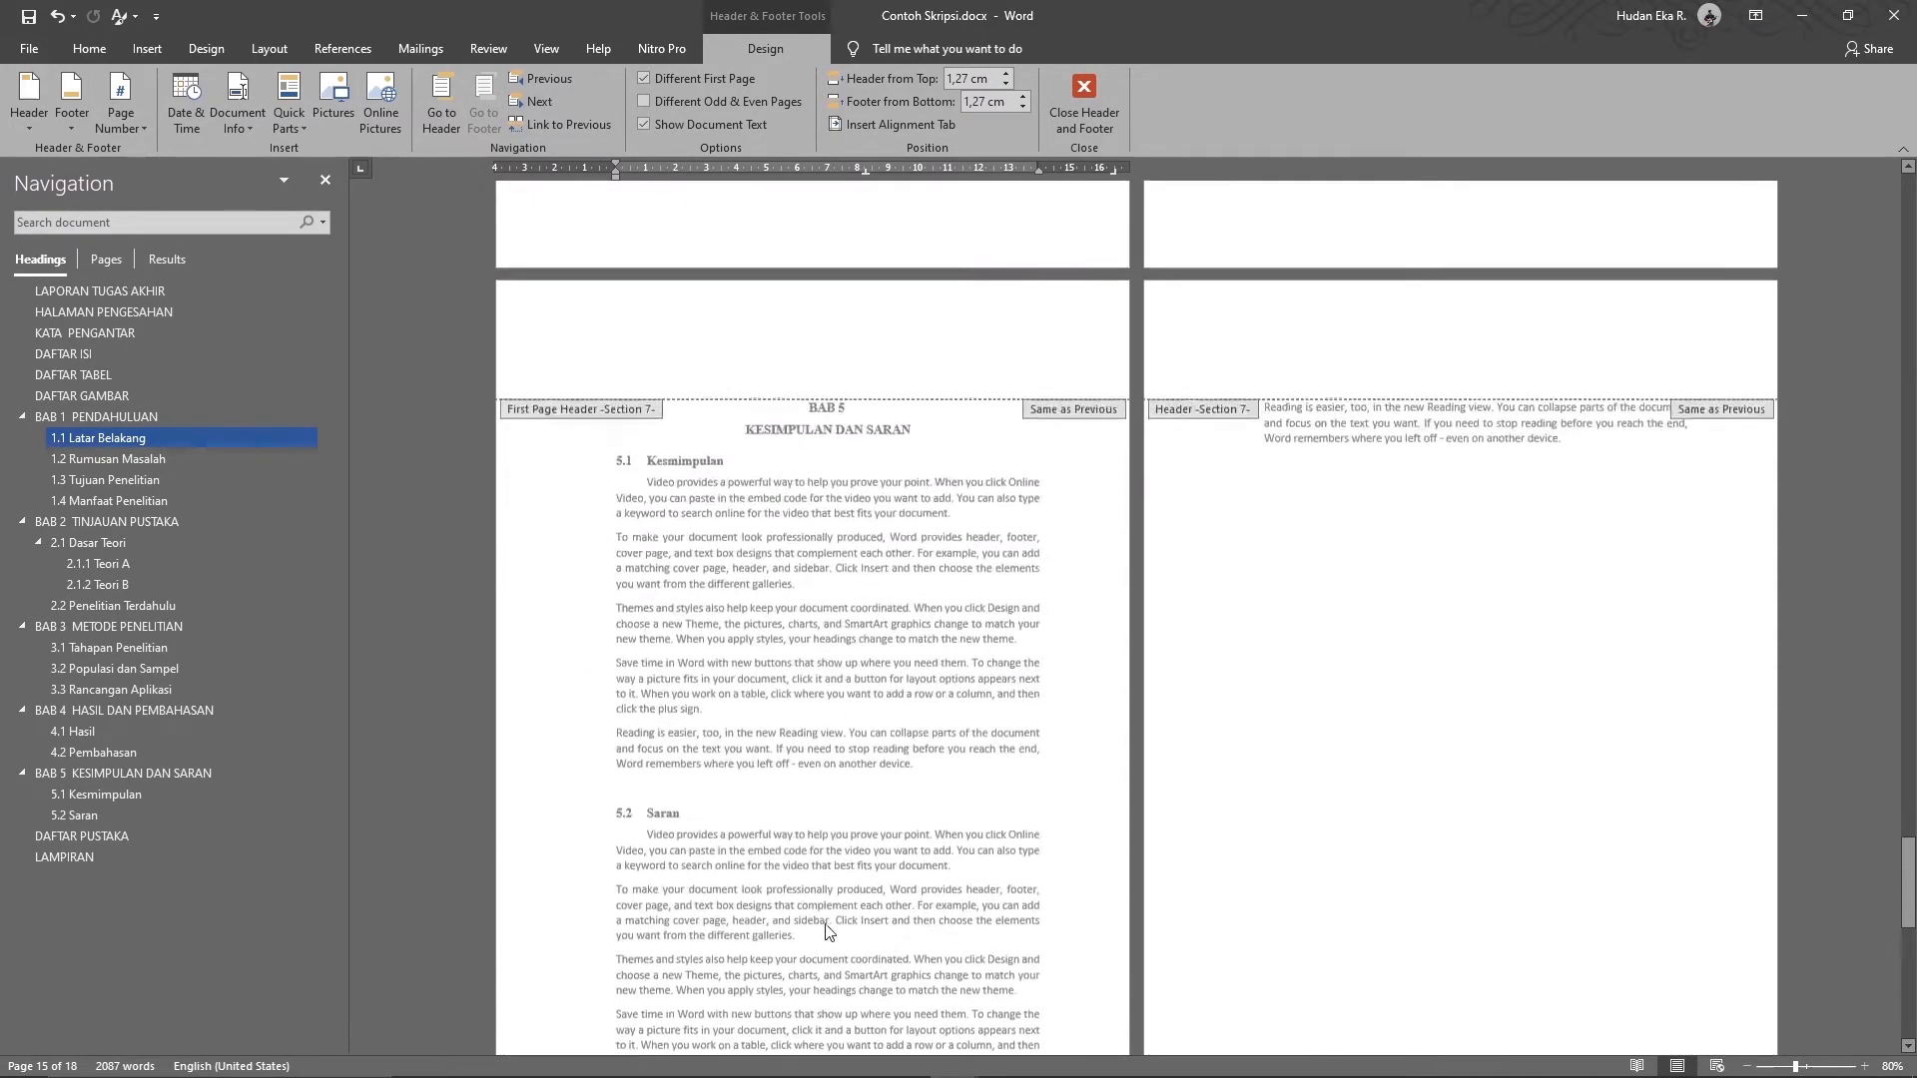
{"action": "scroll", "coordinate": [827, 930], "scroll_direction": "up", "scroll_amount": 20}
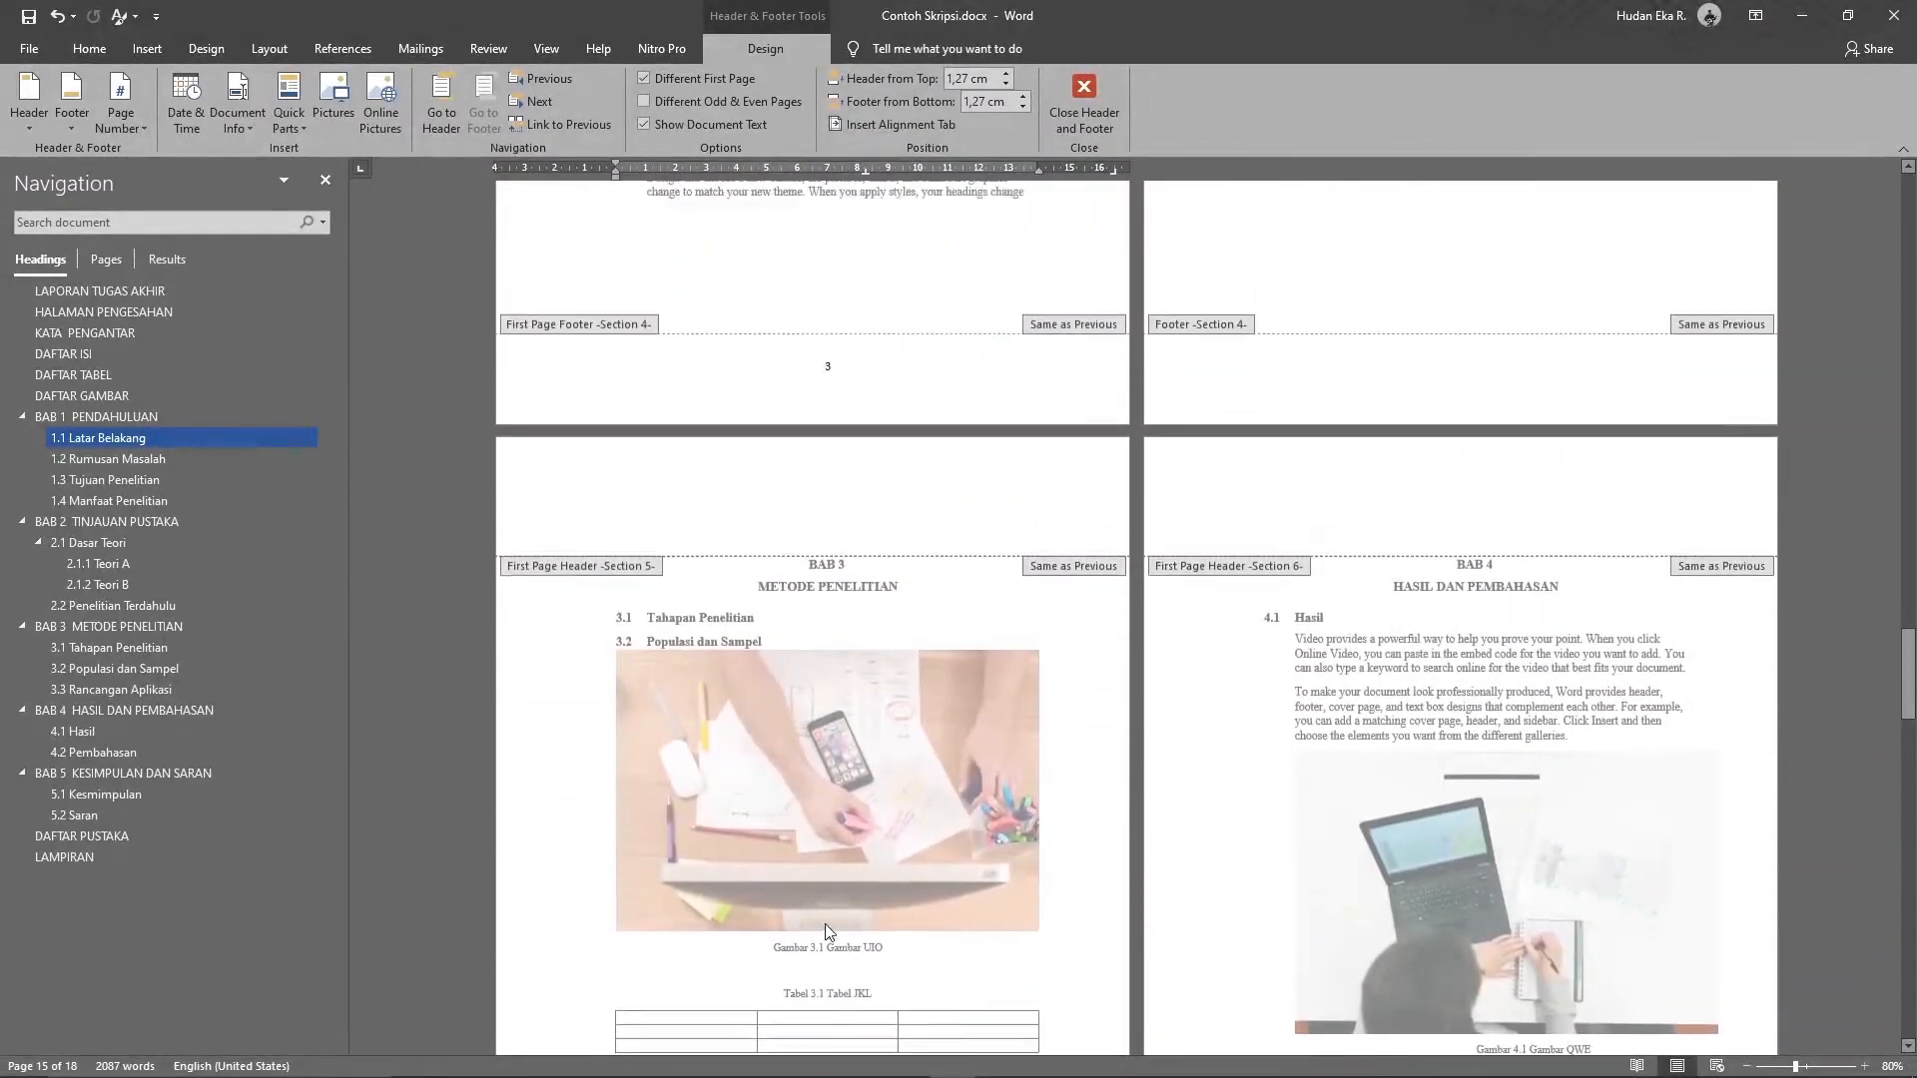
{"action": "scroll", "coordinate": [826, 924], "scroll_direction": "up", "scroll_amount": 20}
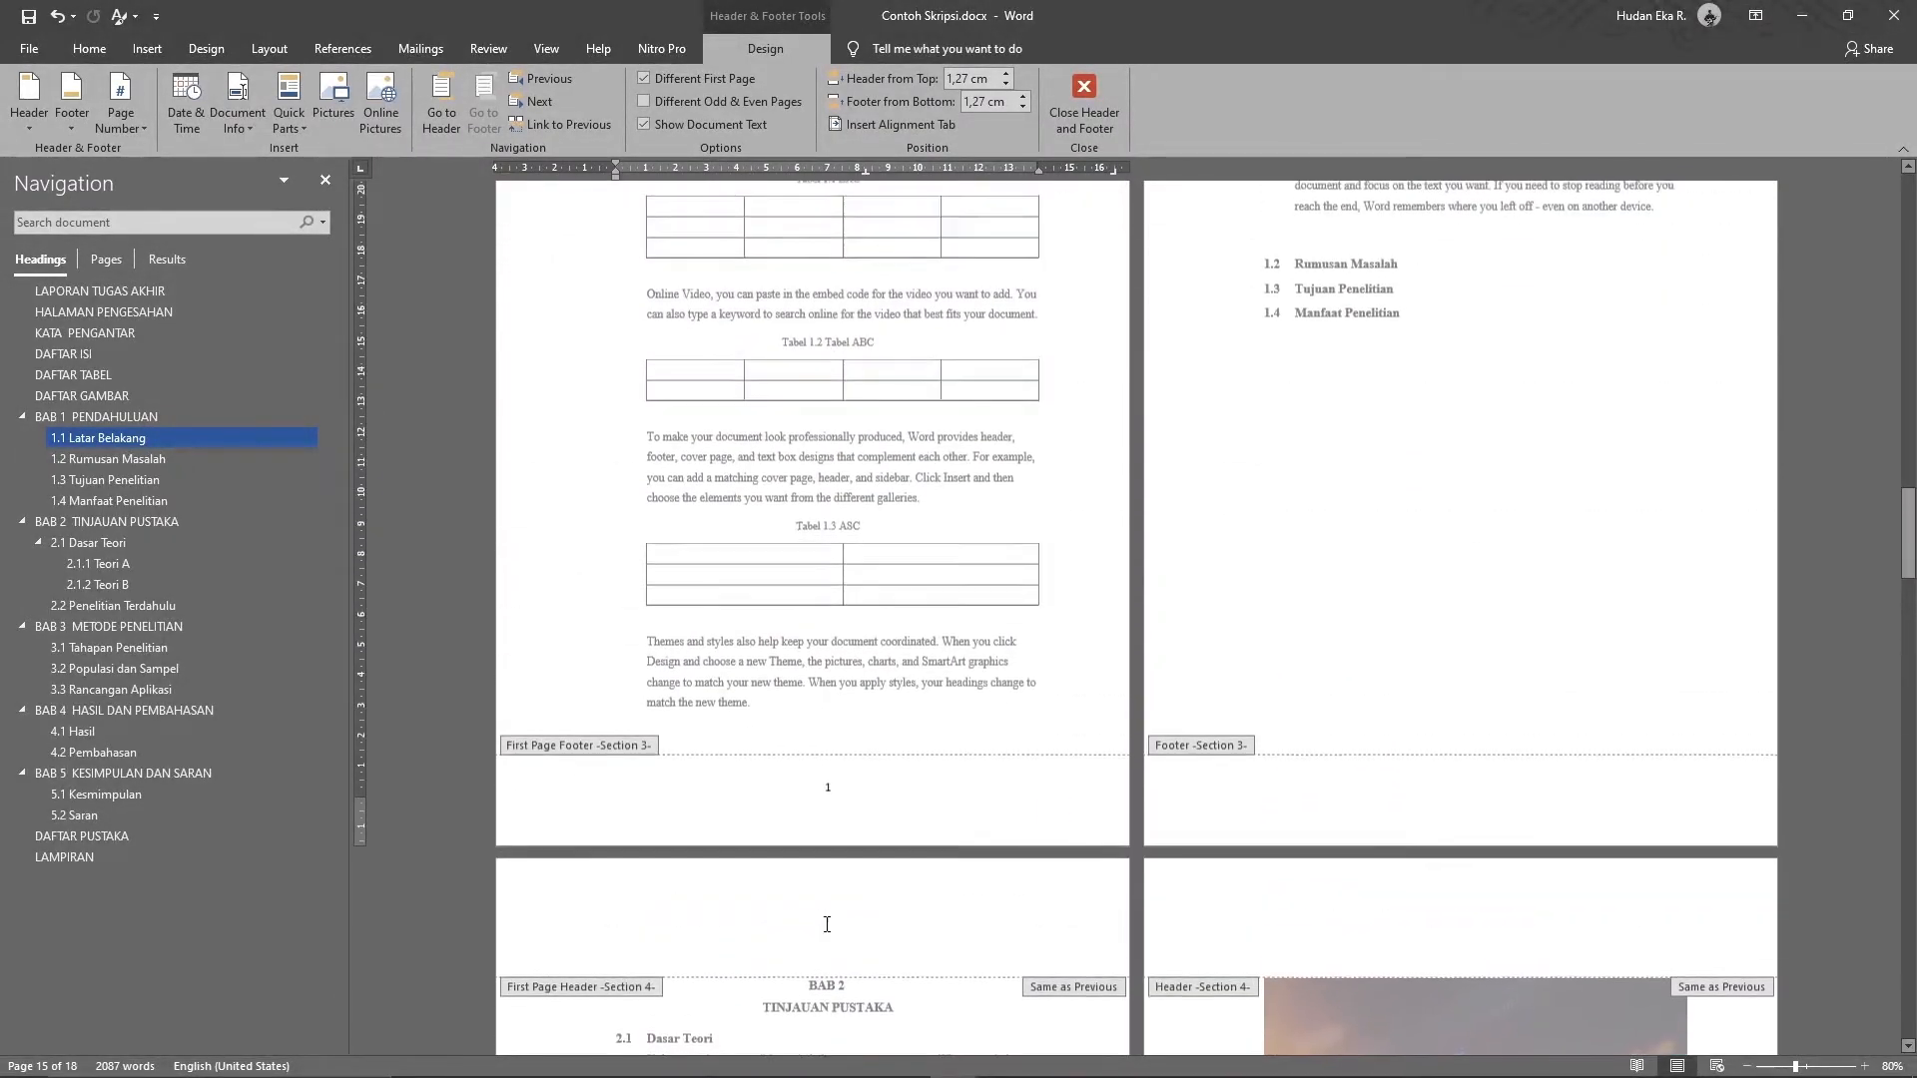
- Insert a right-aligned Plain Number 3 page number in the Section 3 header on the second page of BAB 1
{"action": "scroll", "coordinate": [827, 930], "scroll_direction": "up", "scroll_amount": 2}
{"action": "scroll", "coordinate": [1170, 708], "scroll_direction": "down", "scroll_amount": 3}
{"action": "scroll", "coordinate": [1171, 708], "scroll_direction": "up", "scroll_amount": 2}
{"action": "left_click", "coordinate": [1505, 252]}
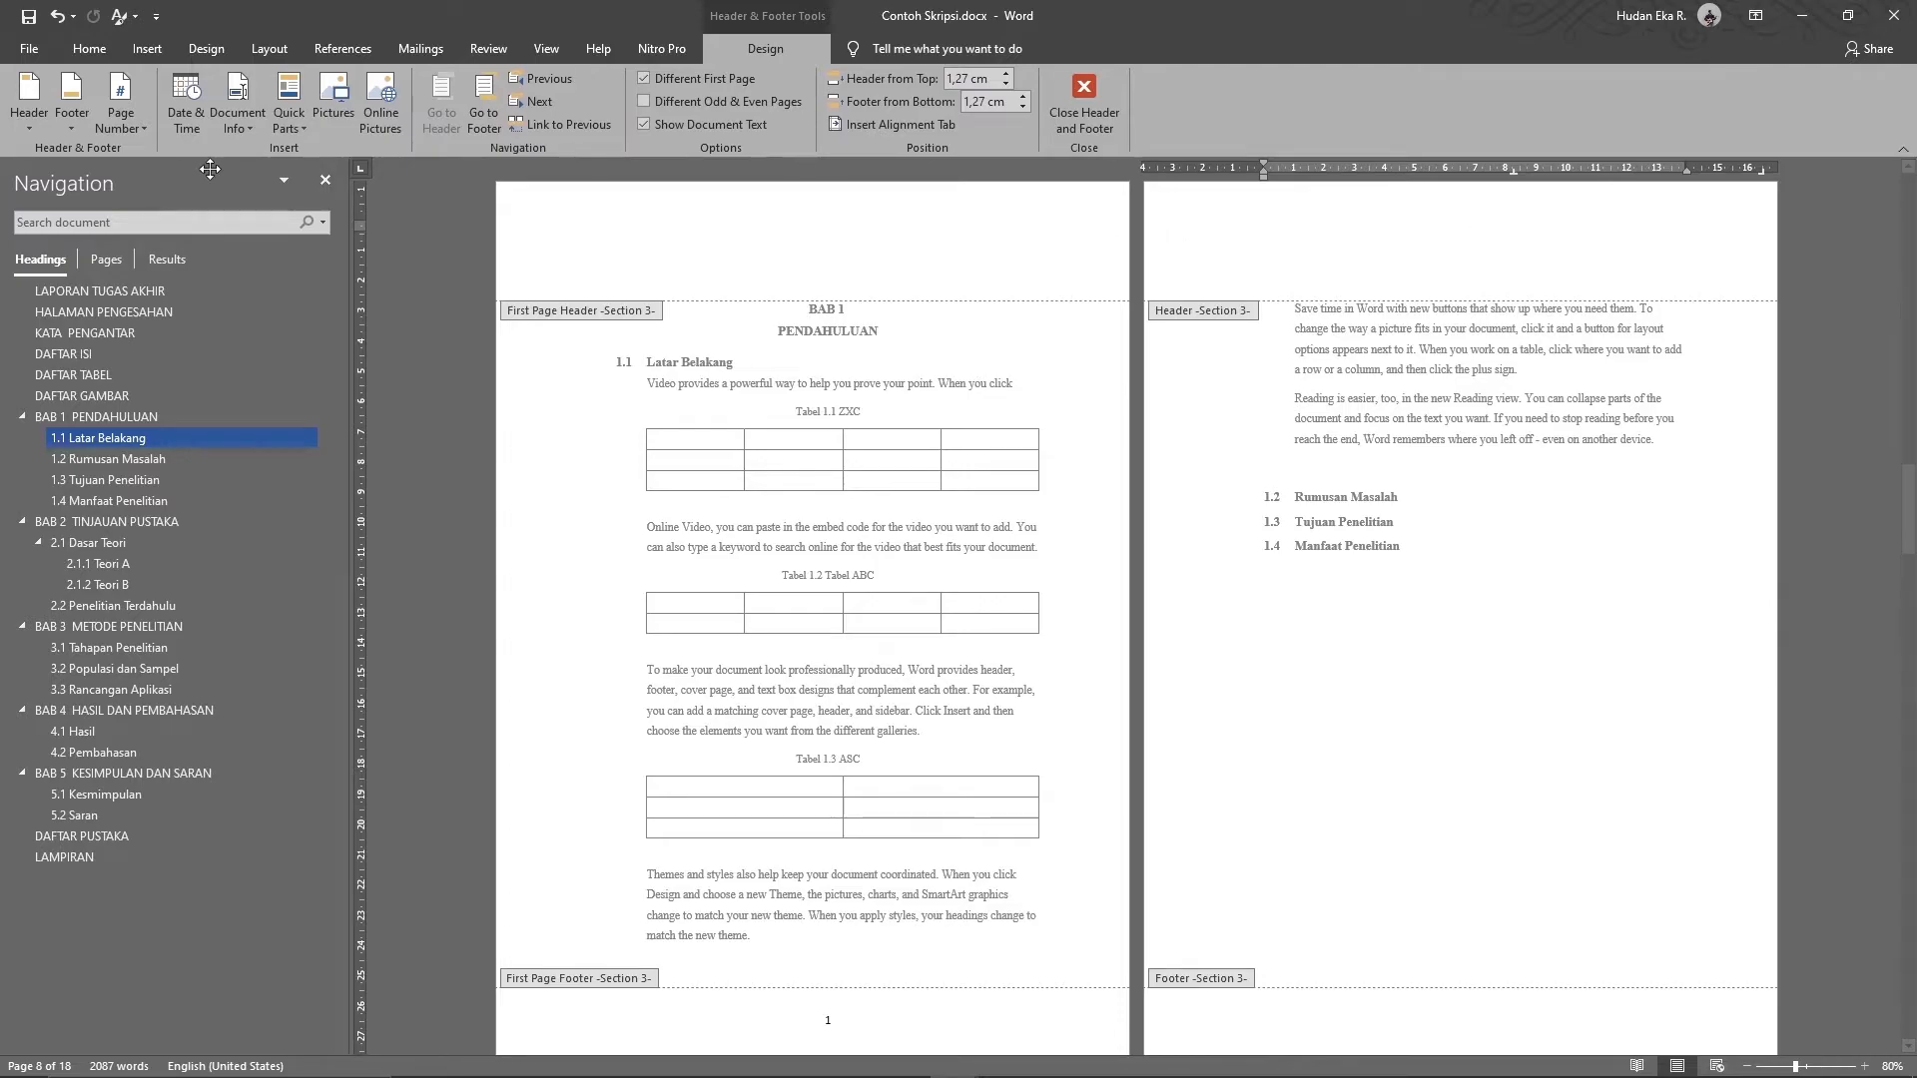
{"action": "left_click", "coordinate": [124, 128]}
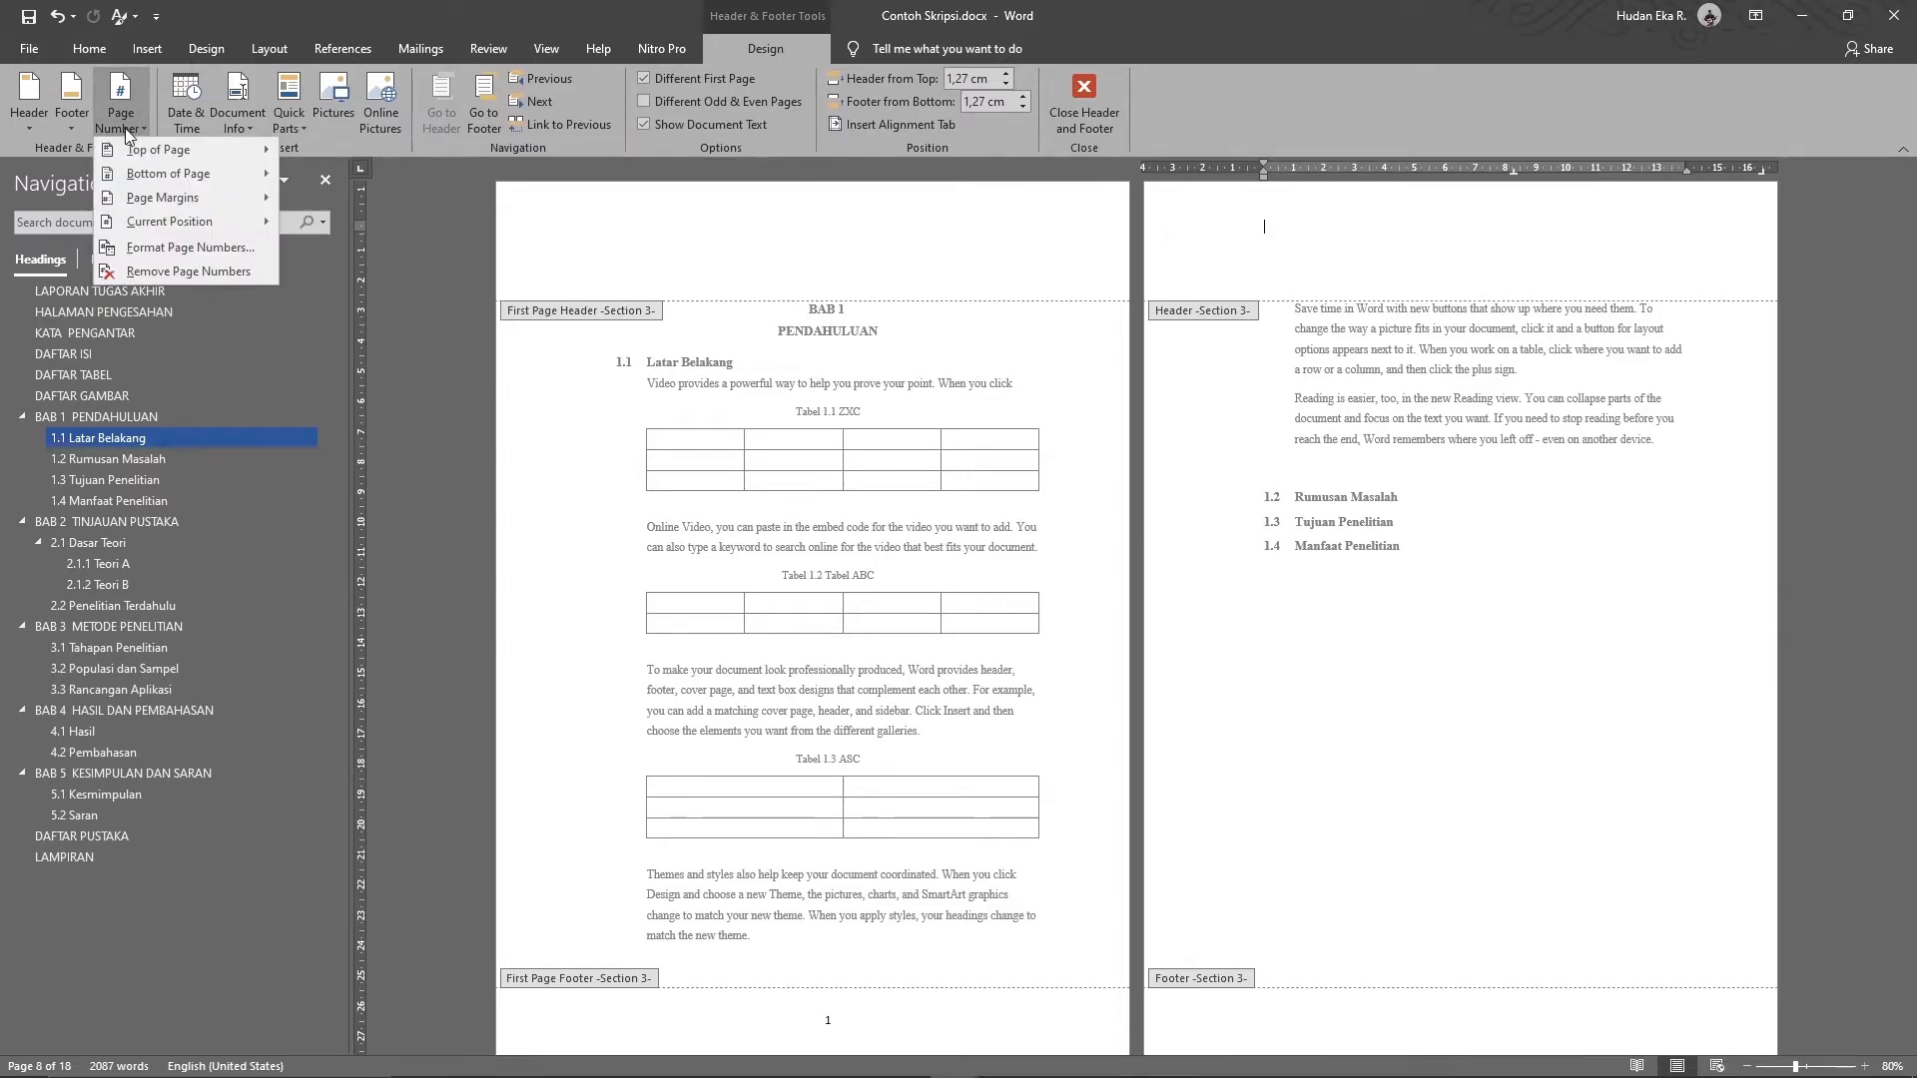
{"action": "mouse_move", "coordinate": [164, 150]}
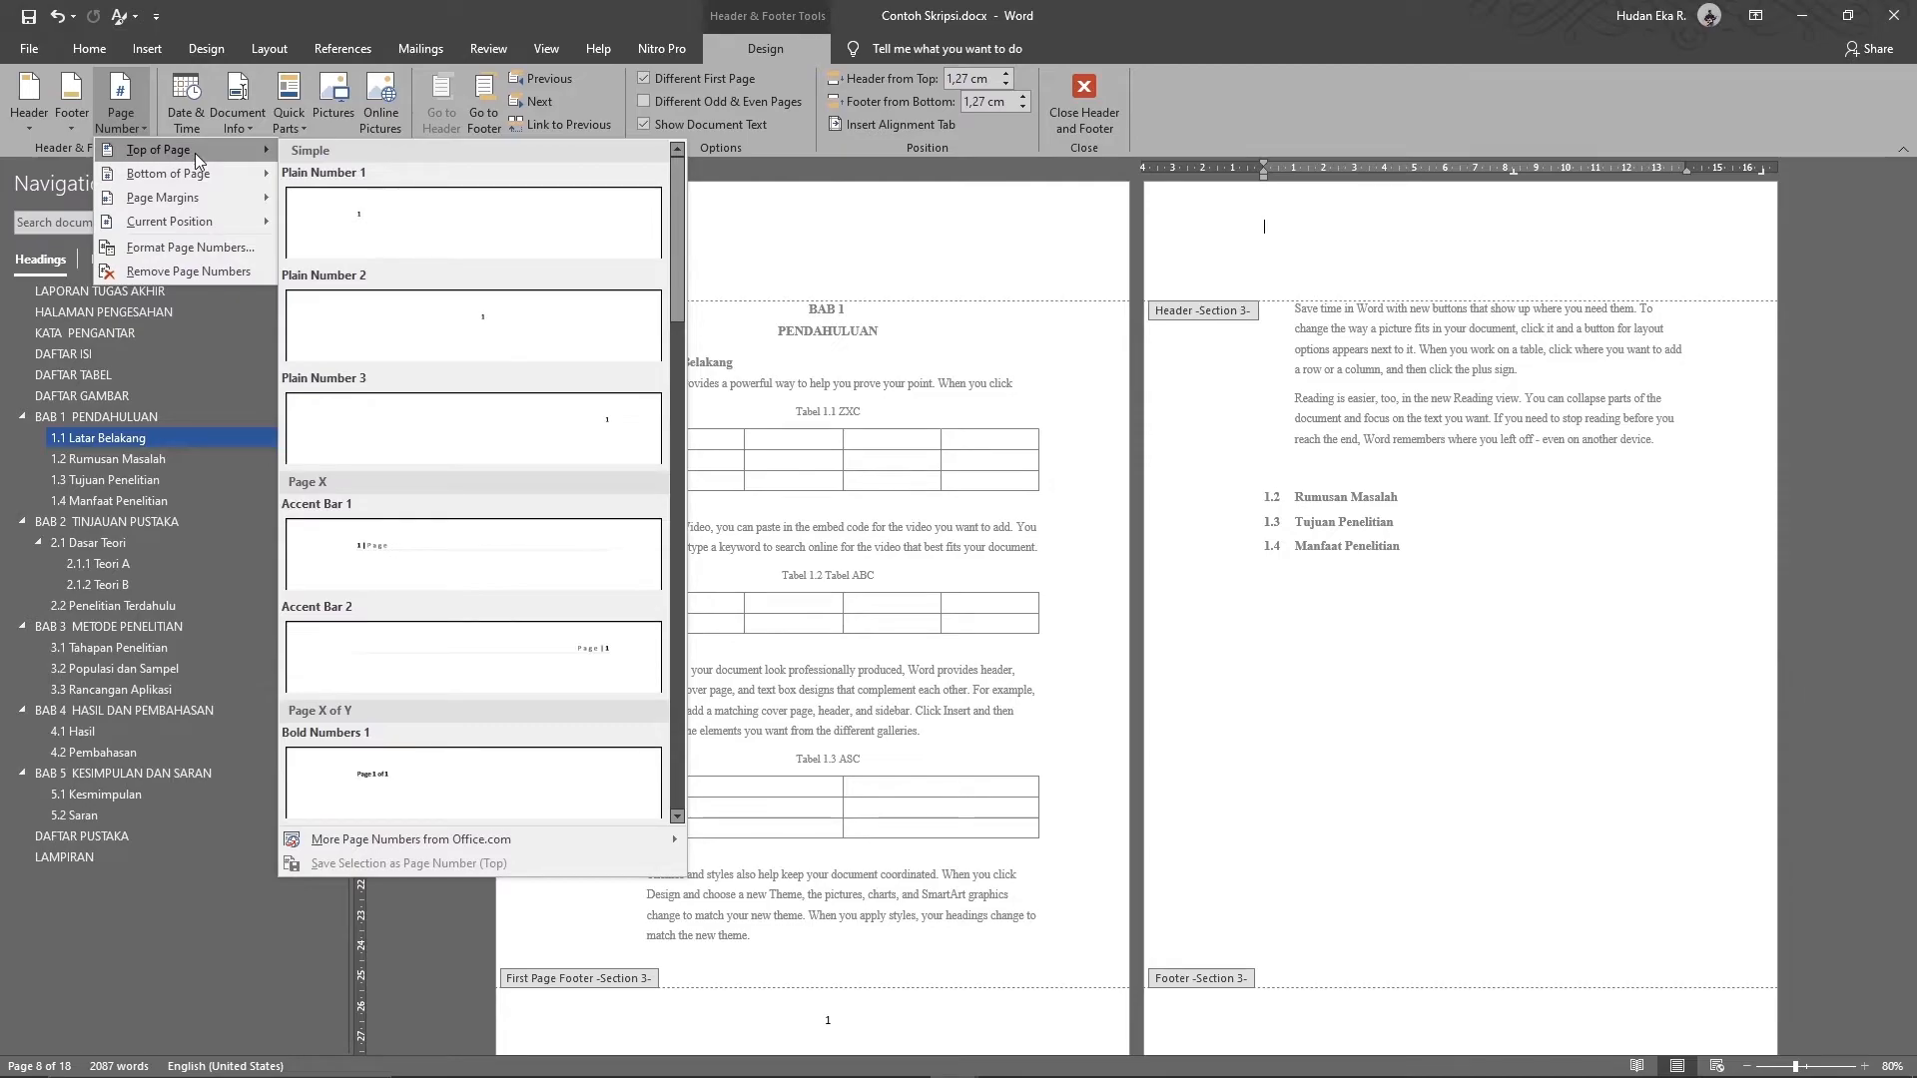
{"action": "left_click", "coordinate": [615, 434]}
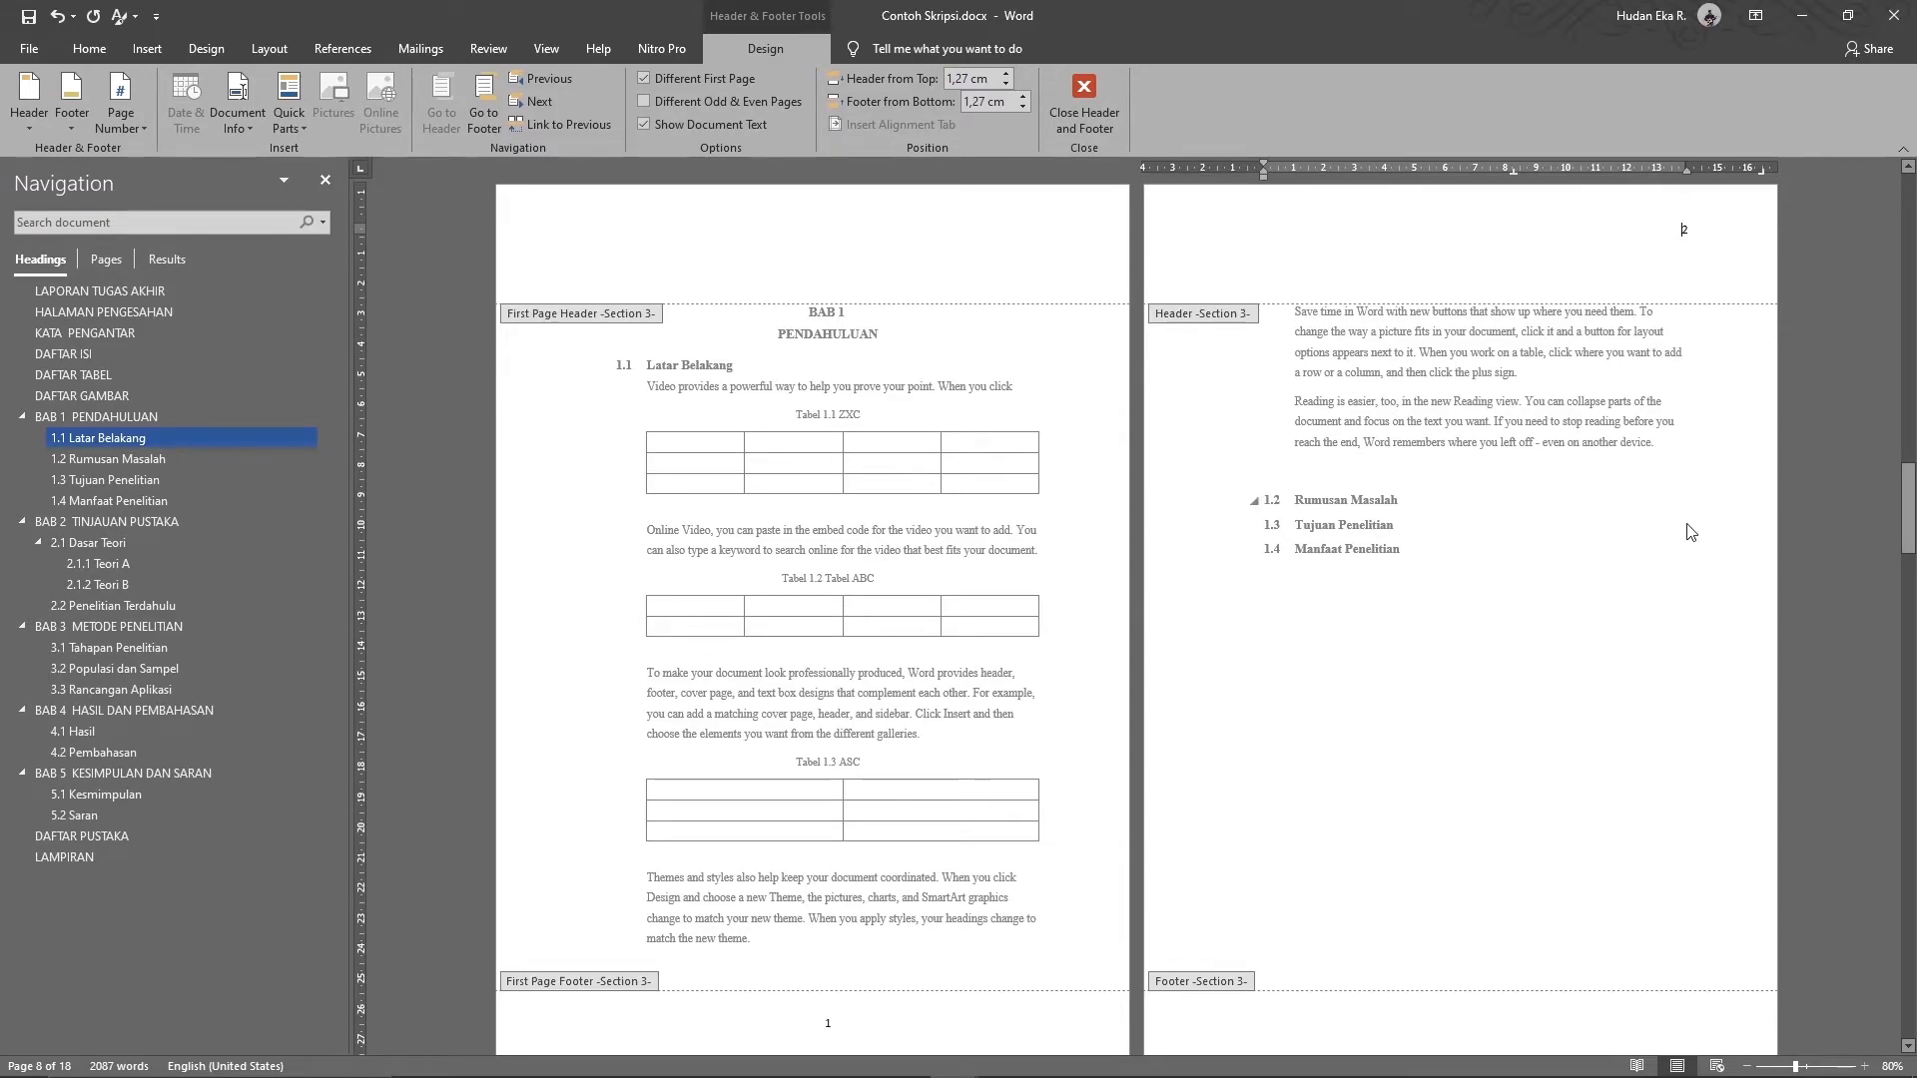
- Check the header and footer page numbers from BAB 2 through LAMPIRAN, and return to the body text
{"action": "scroll", "coordinate": [1690, 531], "scroll_direction": "down", "scroll_amount": 10}
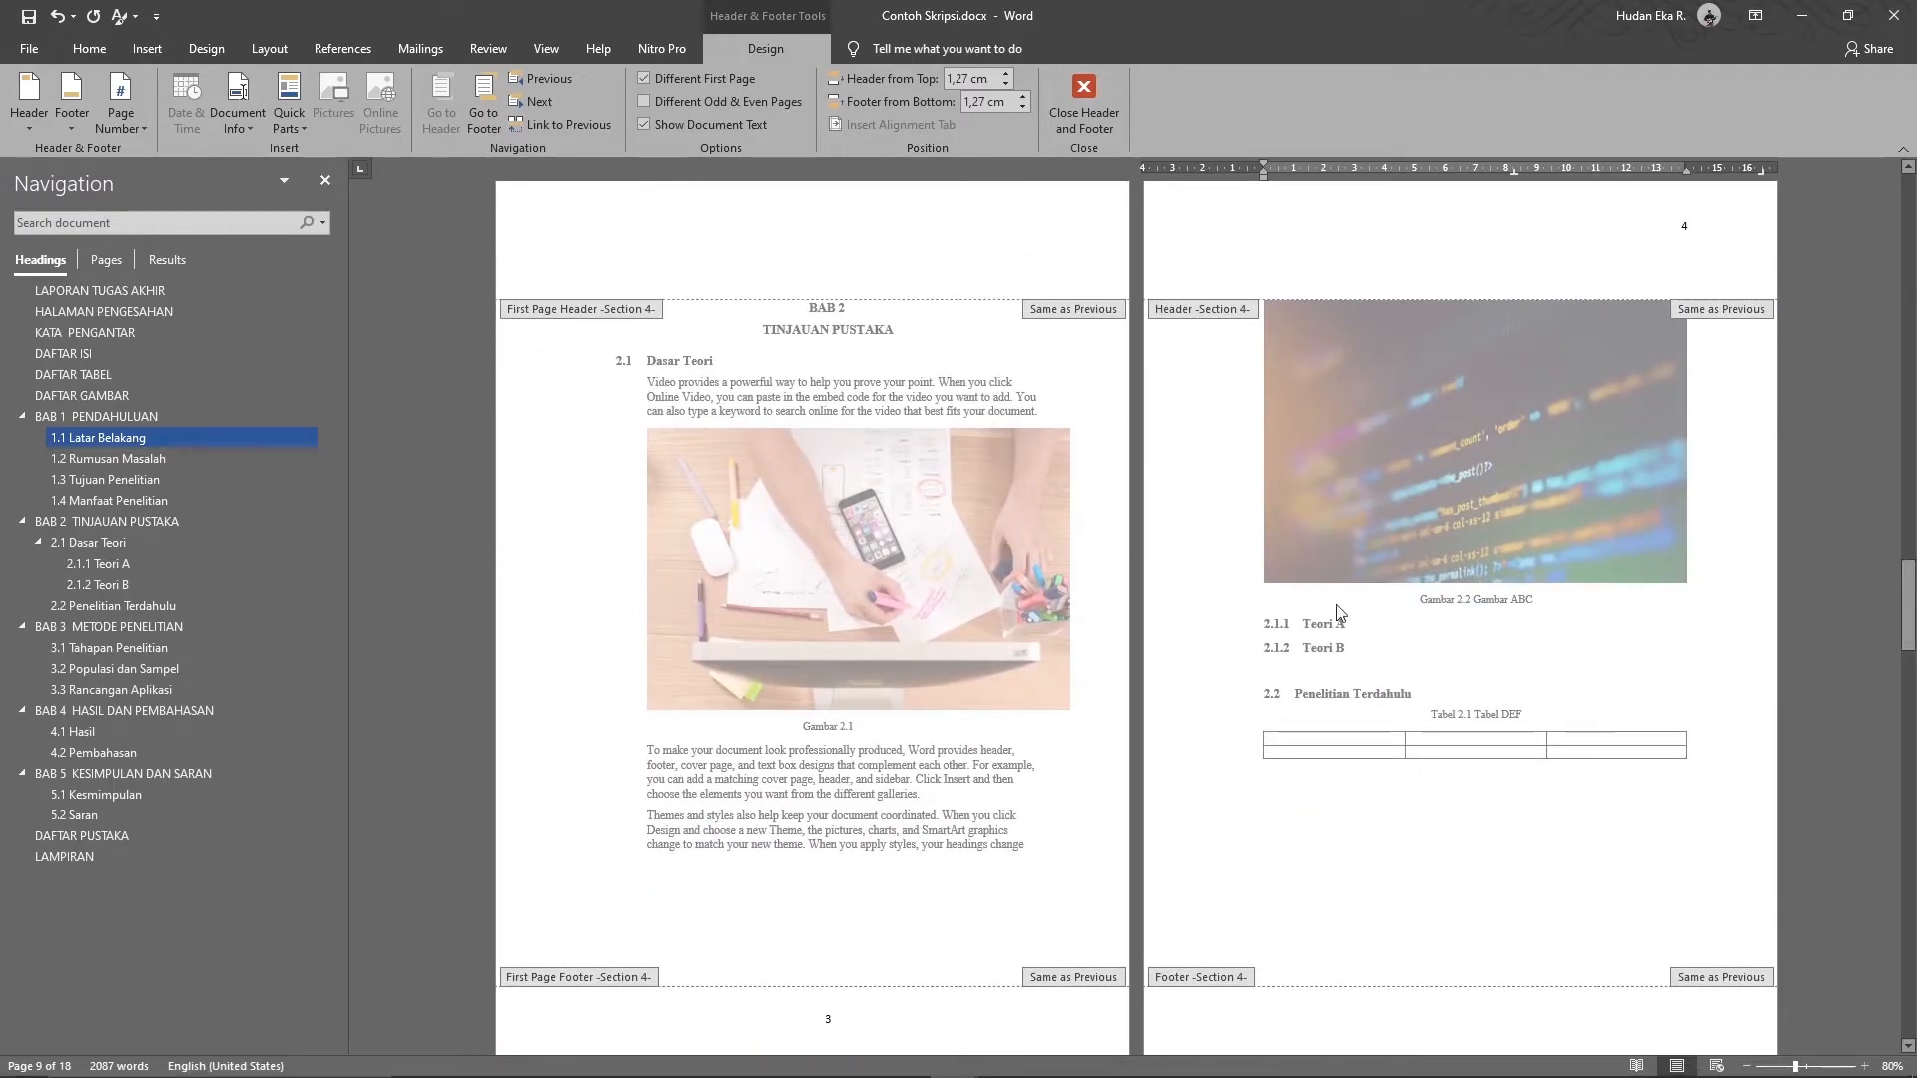
{"action": "scroll", "coordinate": [1514, 526], "scroll_direction": "down", "scroll_amount": 10}
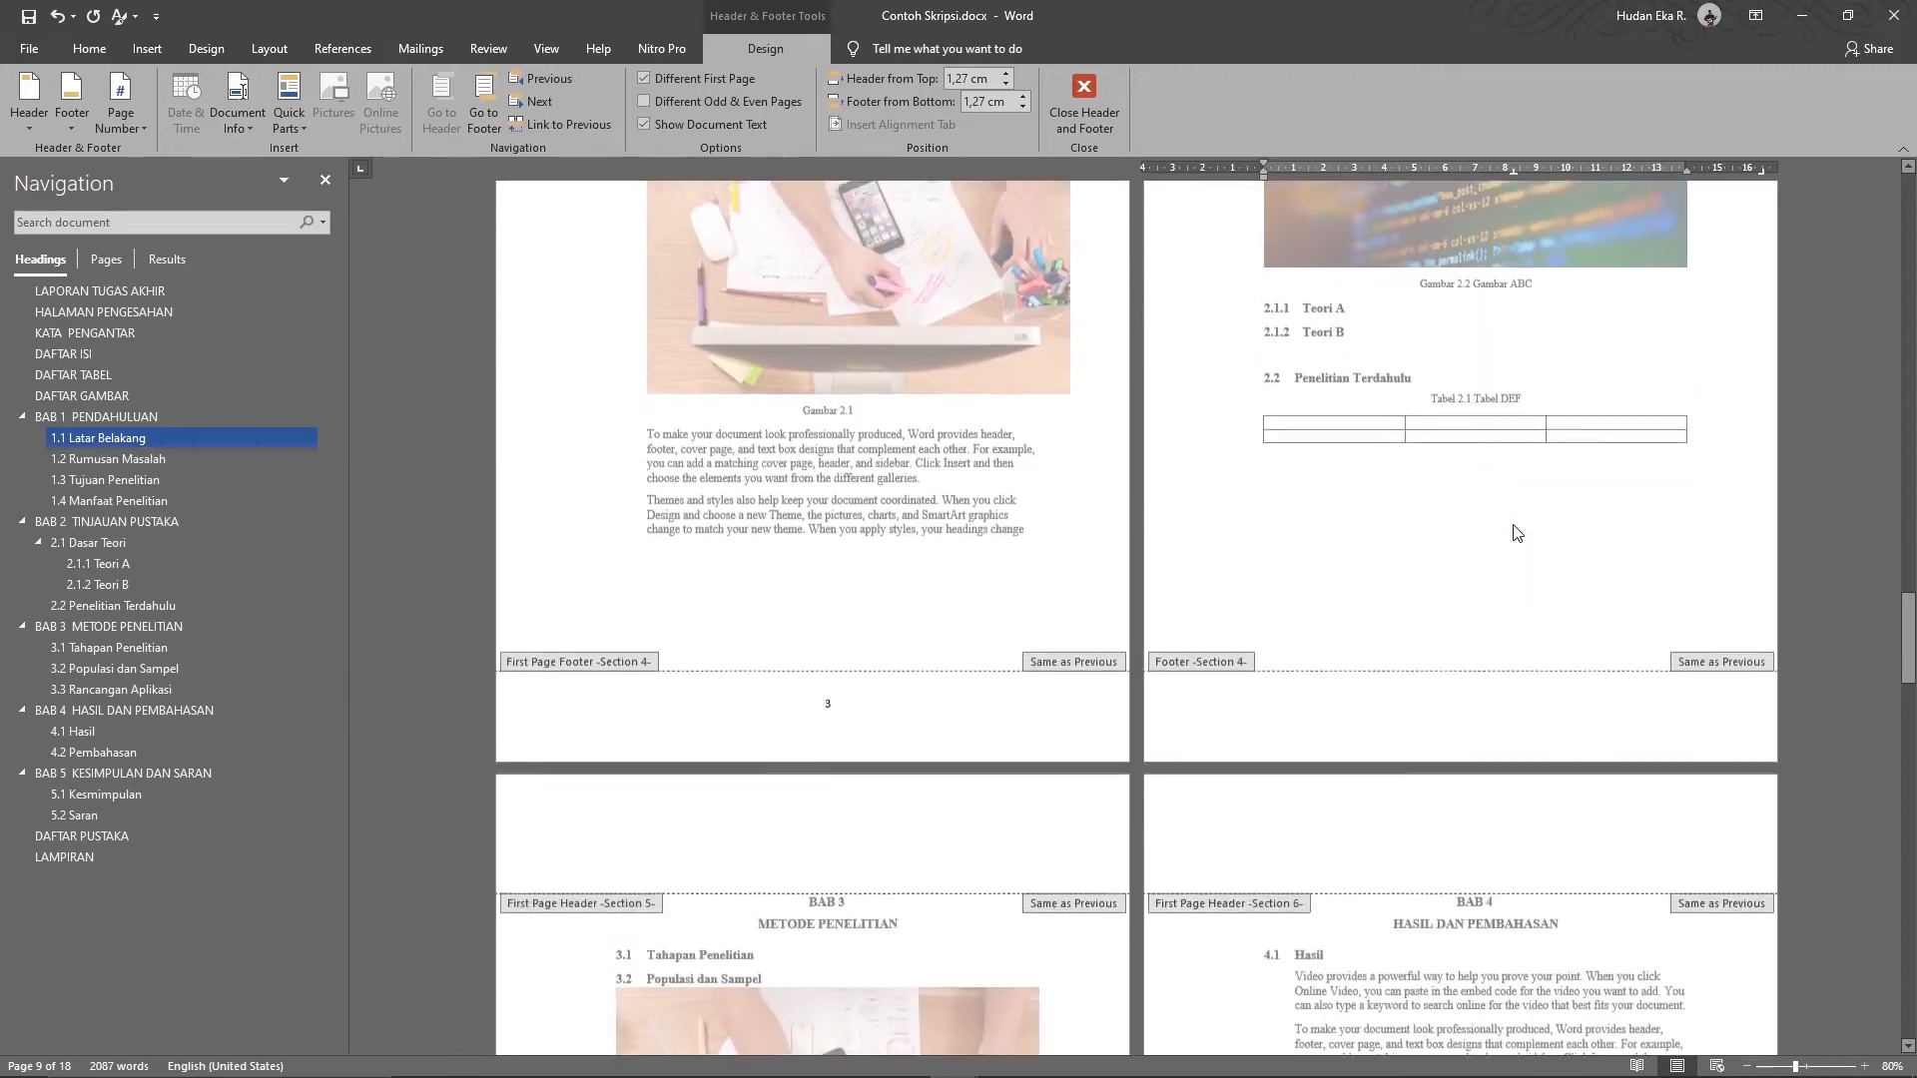
{"action": "scroll", "coordinate": [1514, 529], "scroll_direction": "down", "scroll_amount": 2}
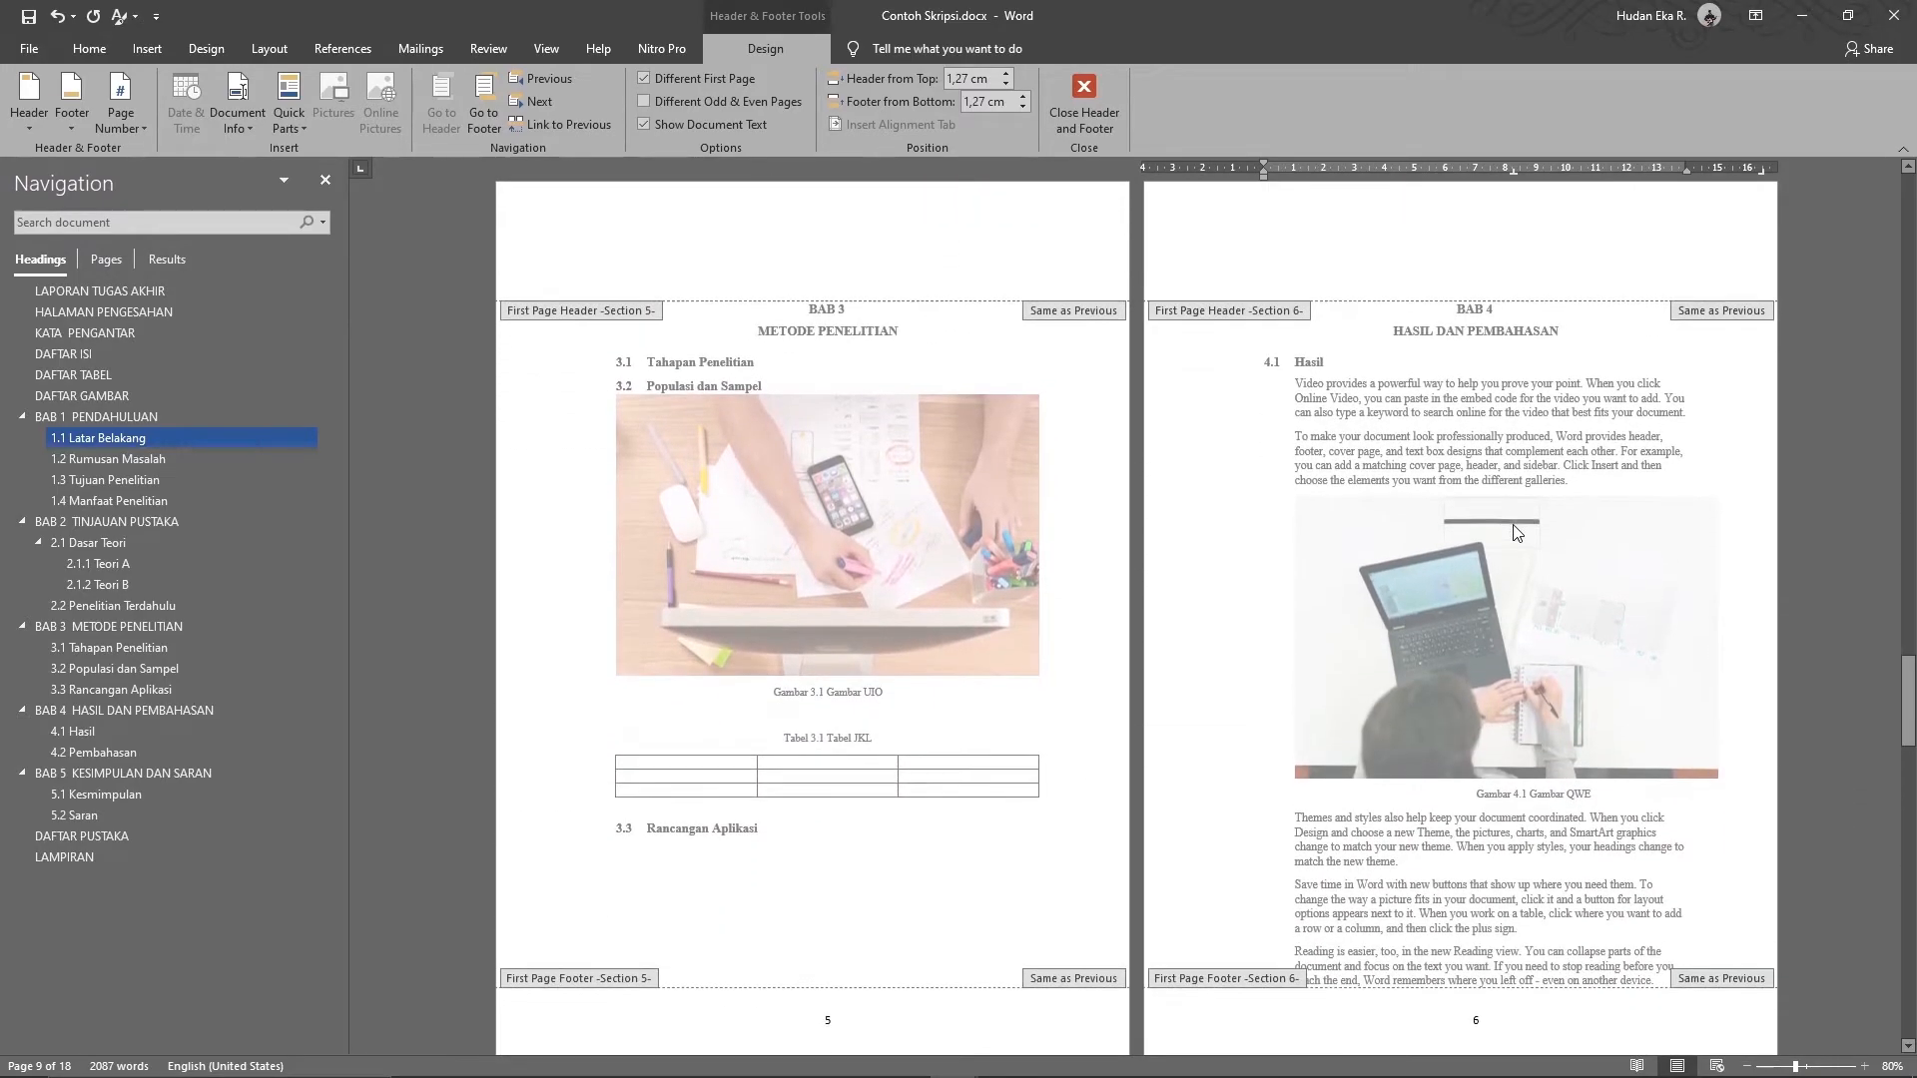
{"action": "scroll", "coordinate": [1508, 649], "scroll_direction": "down", "scroll_amount": 12}
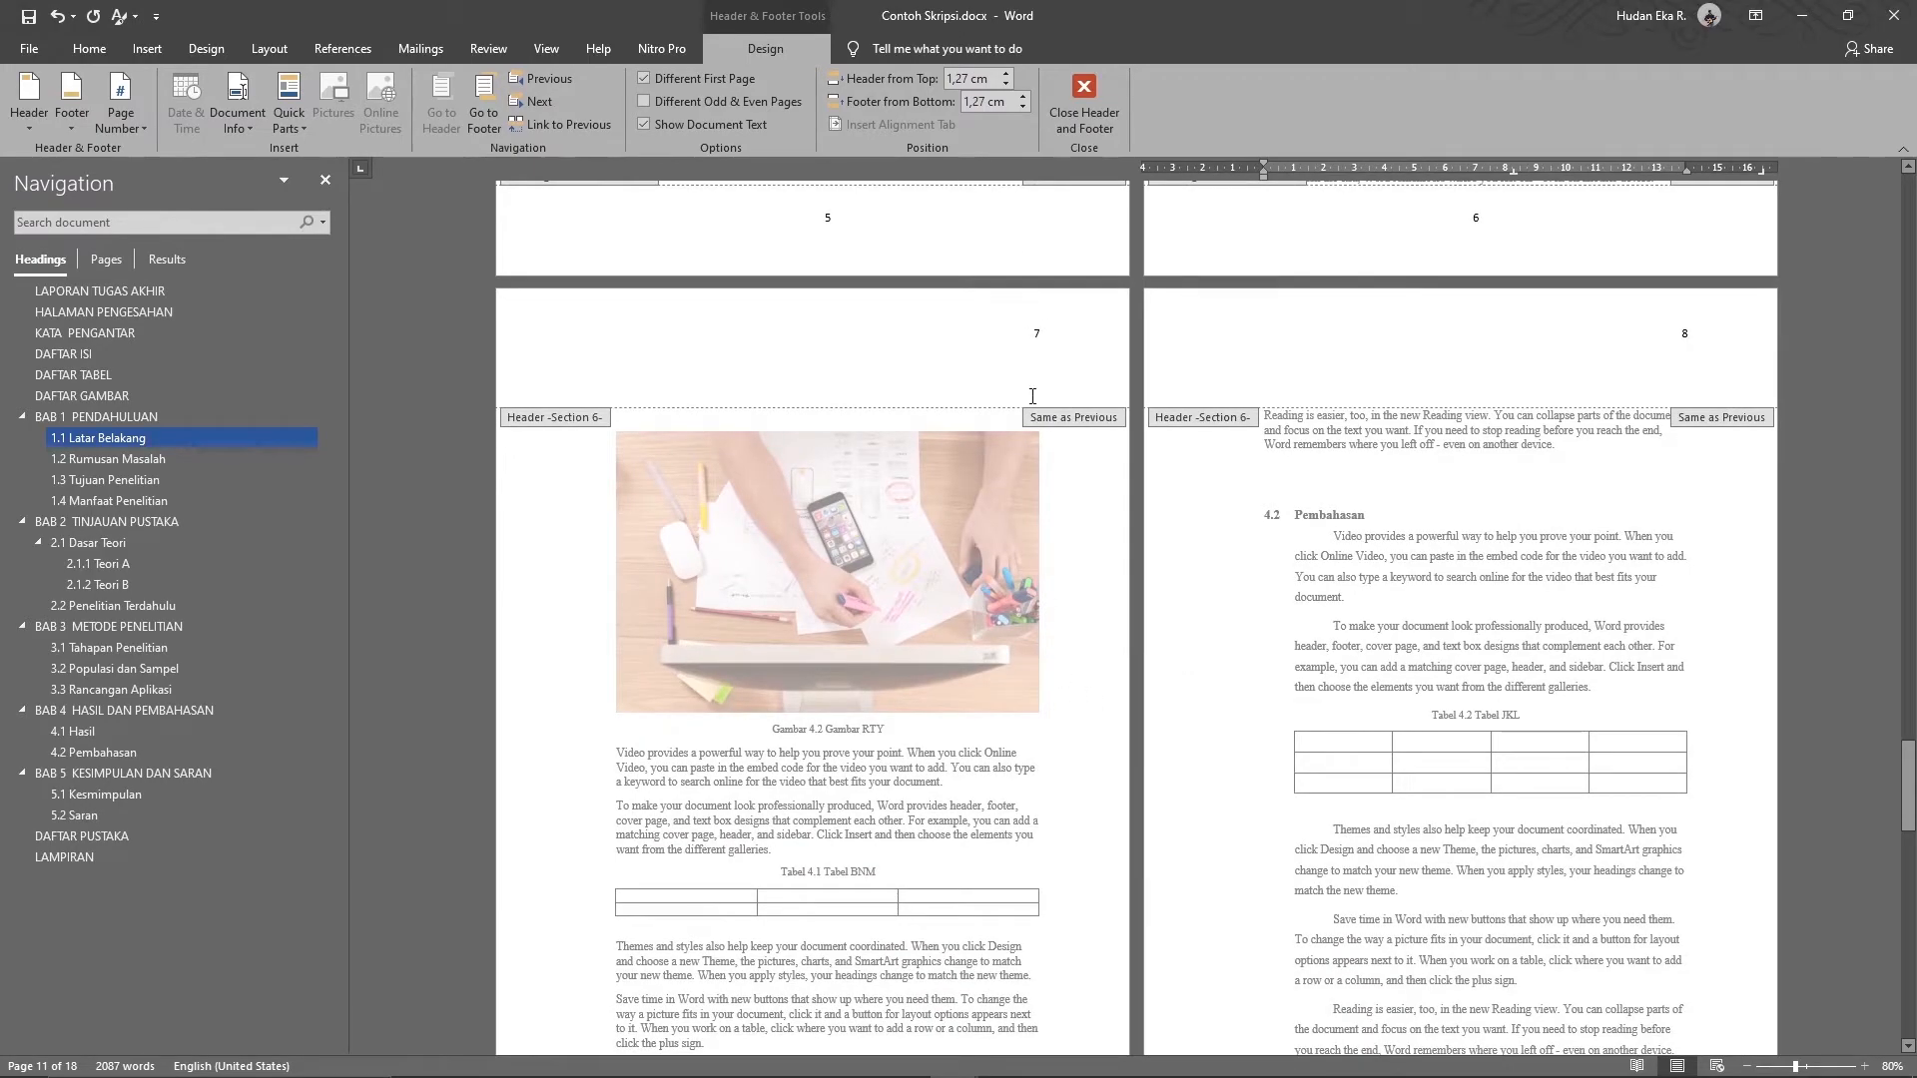
{"action": "scroll", "coordinate": [1492, 419], "scroll_direction": "down", "scroll_amount": 12}
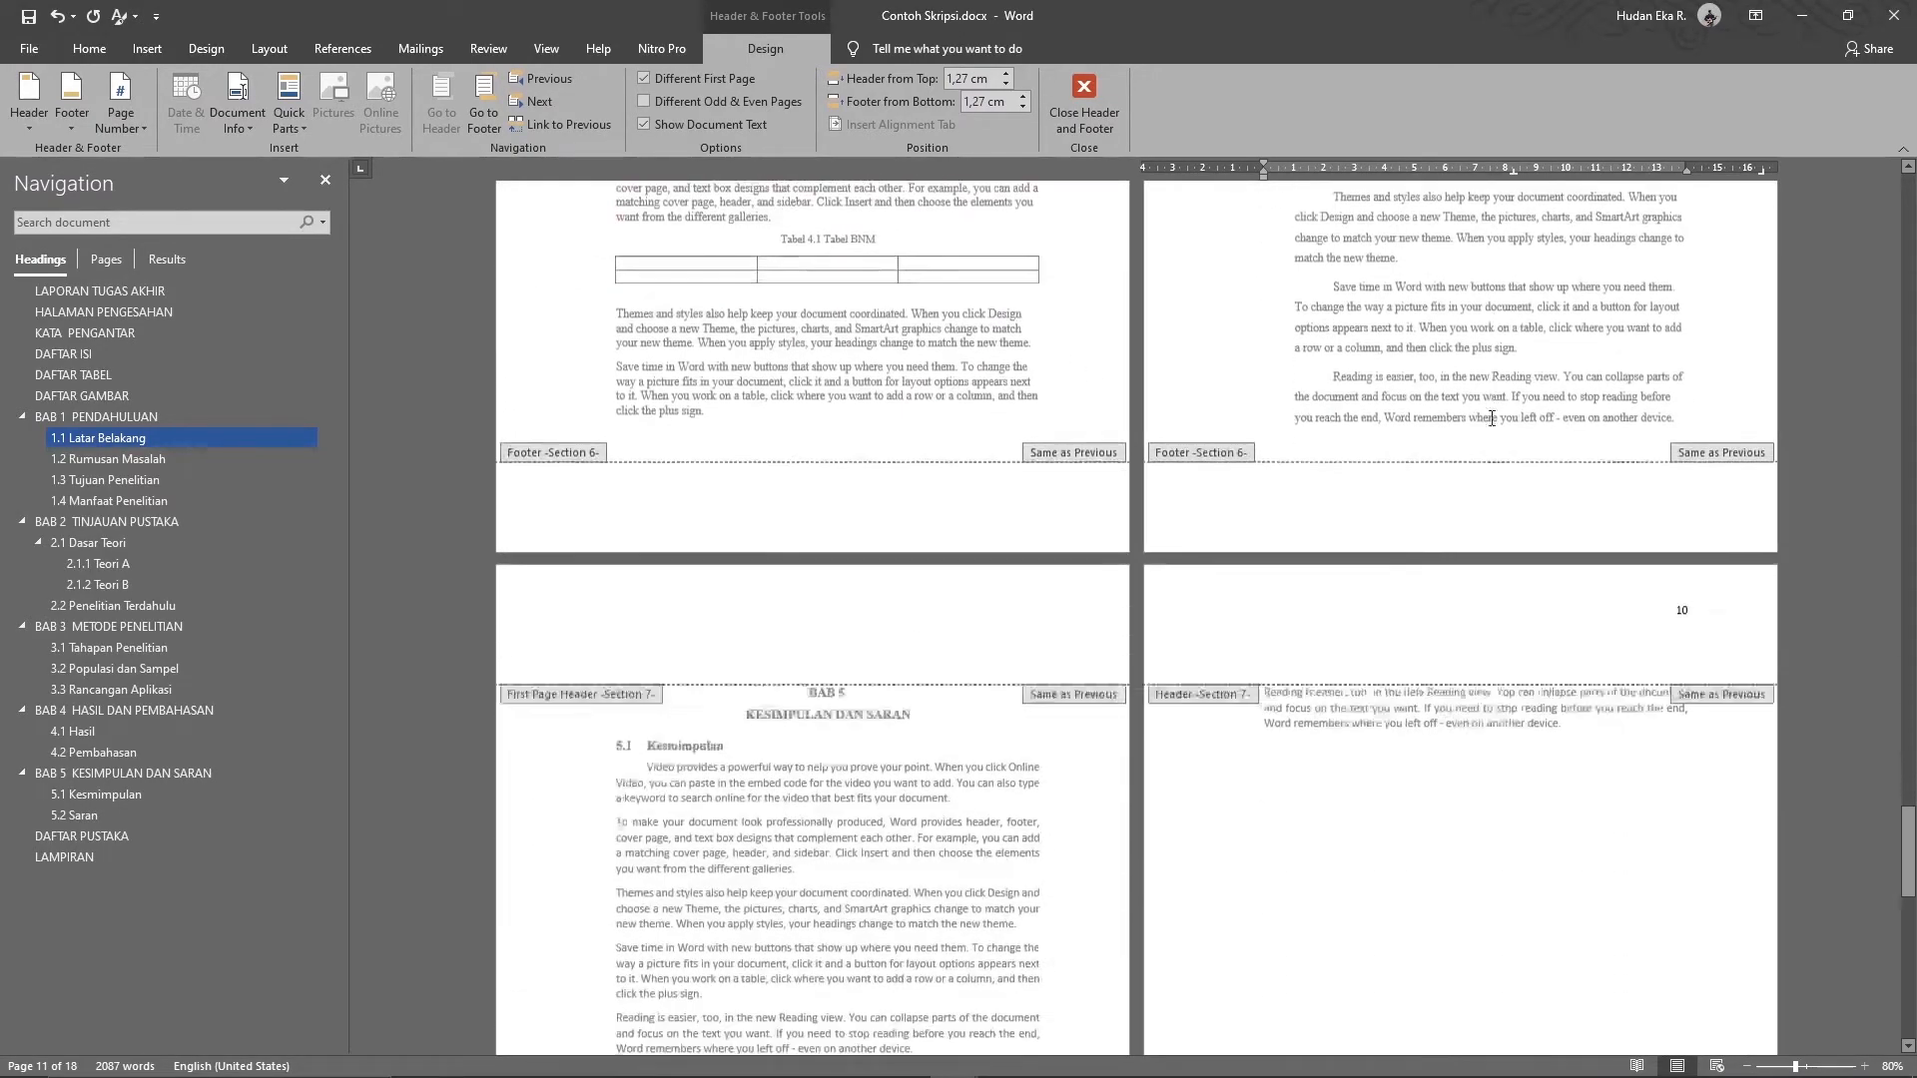
{"action": "scroll", "coordinate": [1021, 762], "scroll_direction": "down", "scroll_amount": 4}
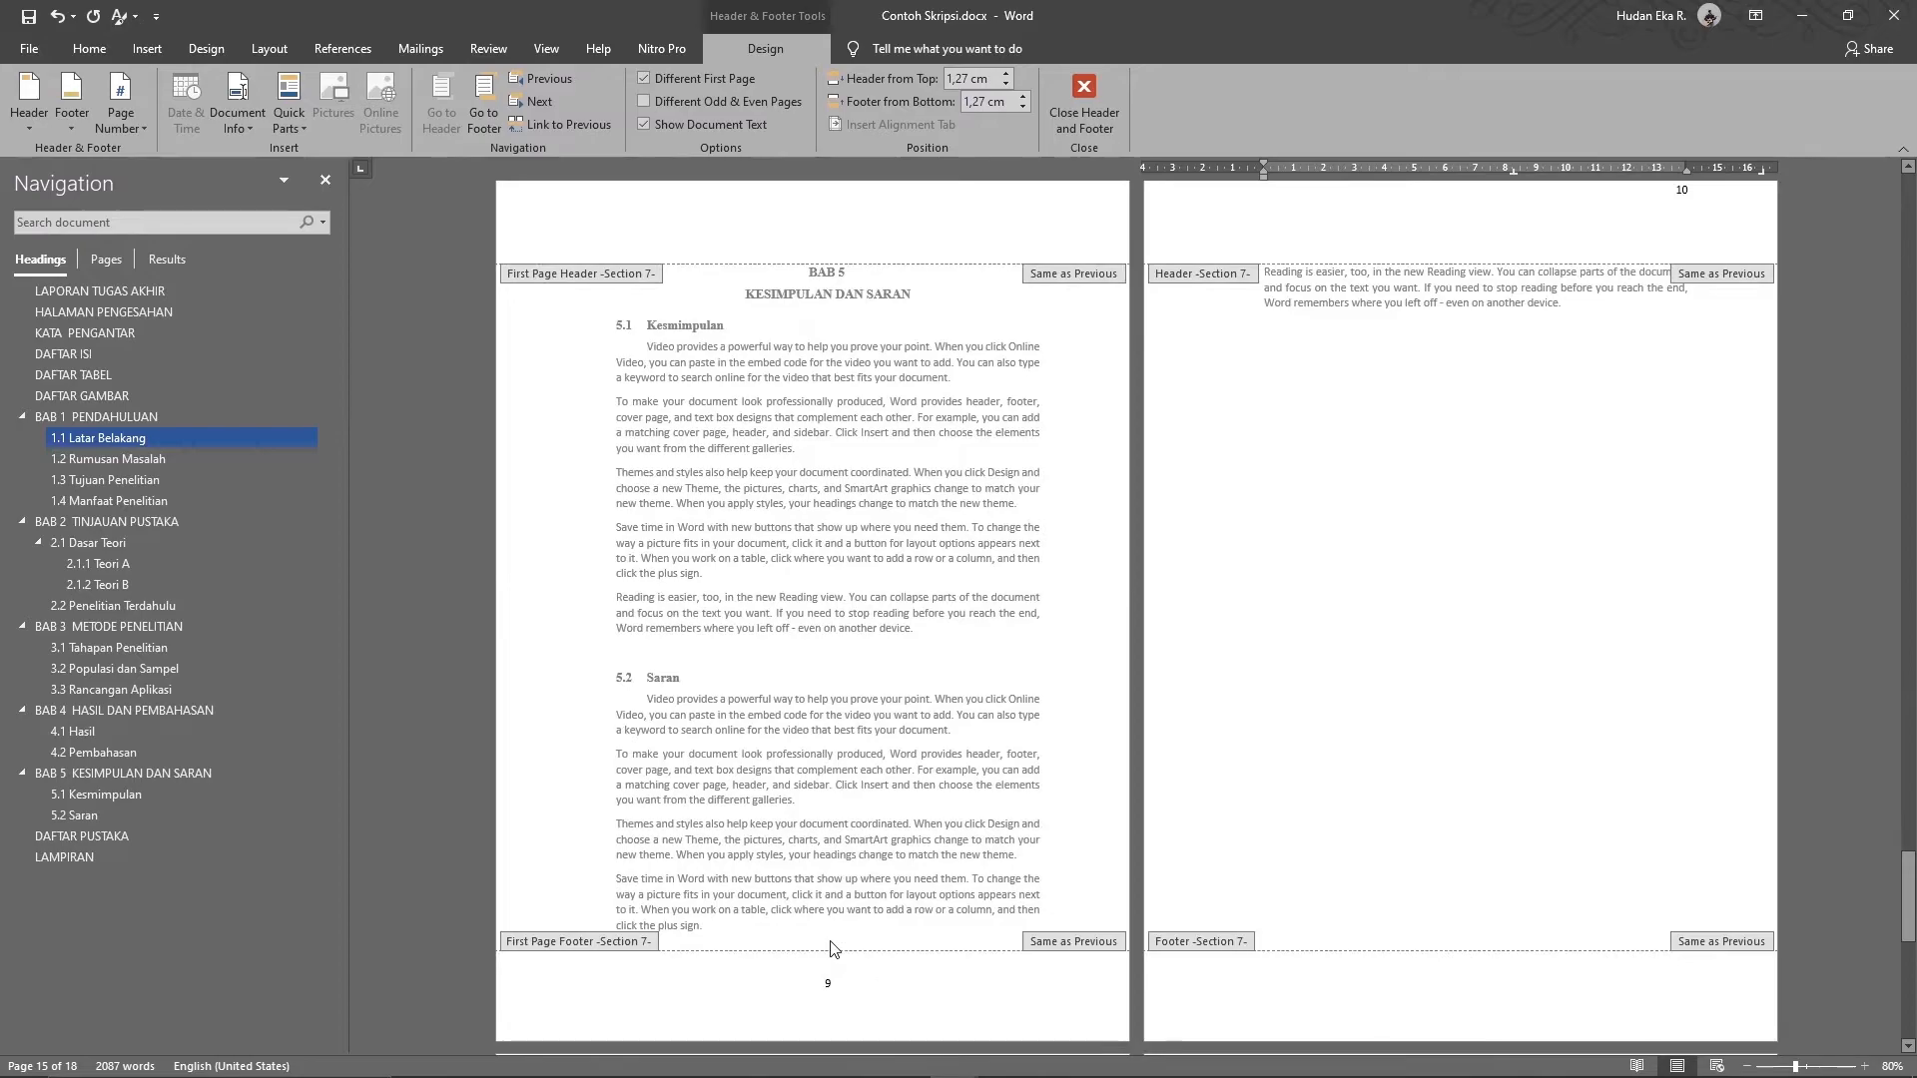
{"action": "scroll", "coordinate": [1383, 612], "scroll_direction": "down", "scroll_amount": 2}
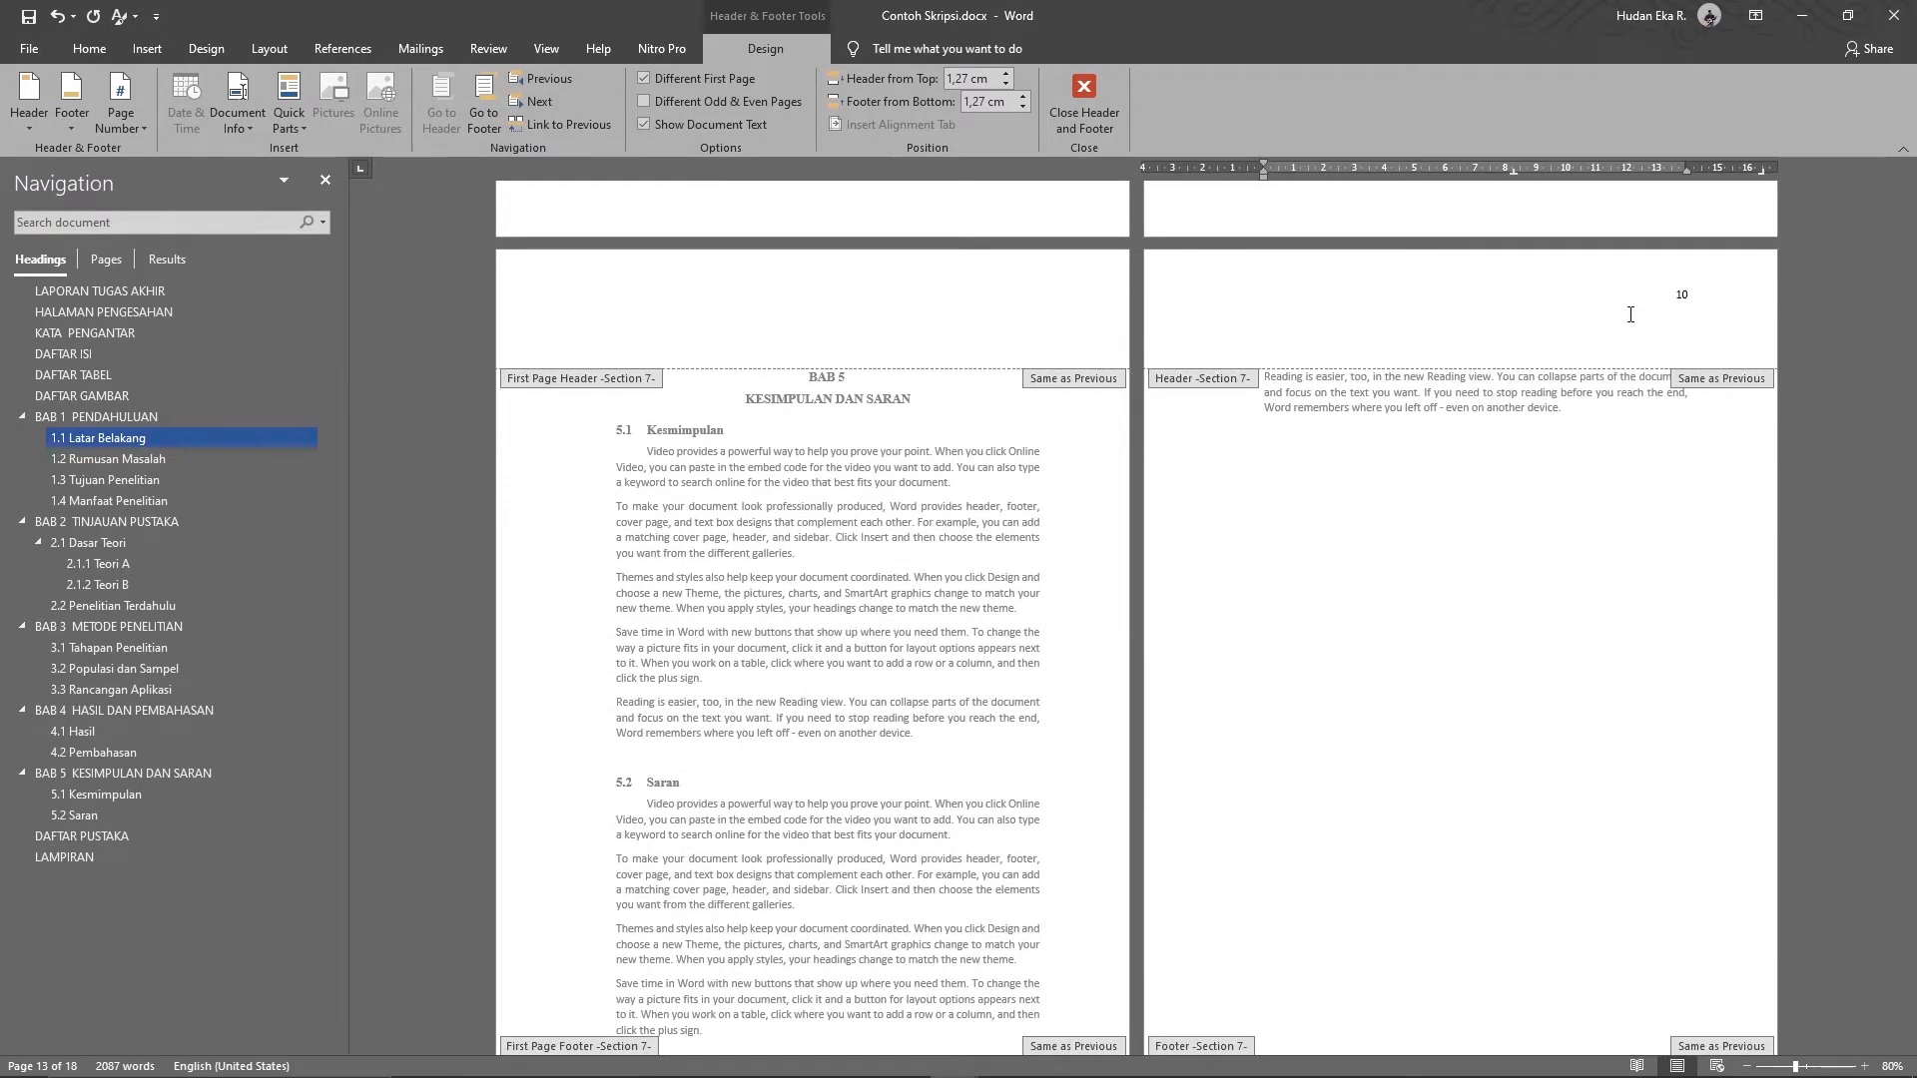
{"action": "scroll", "coordinate": [1632, 322], "scroll_direction": "down", "scroll_amount": 12}
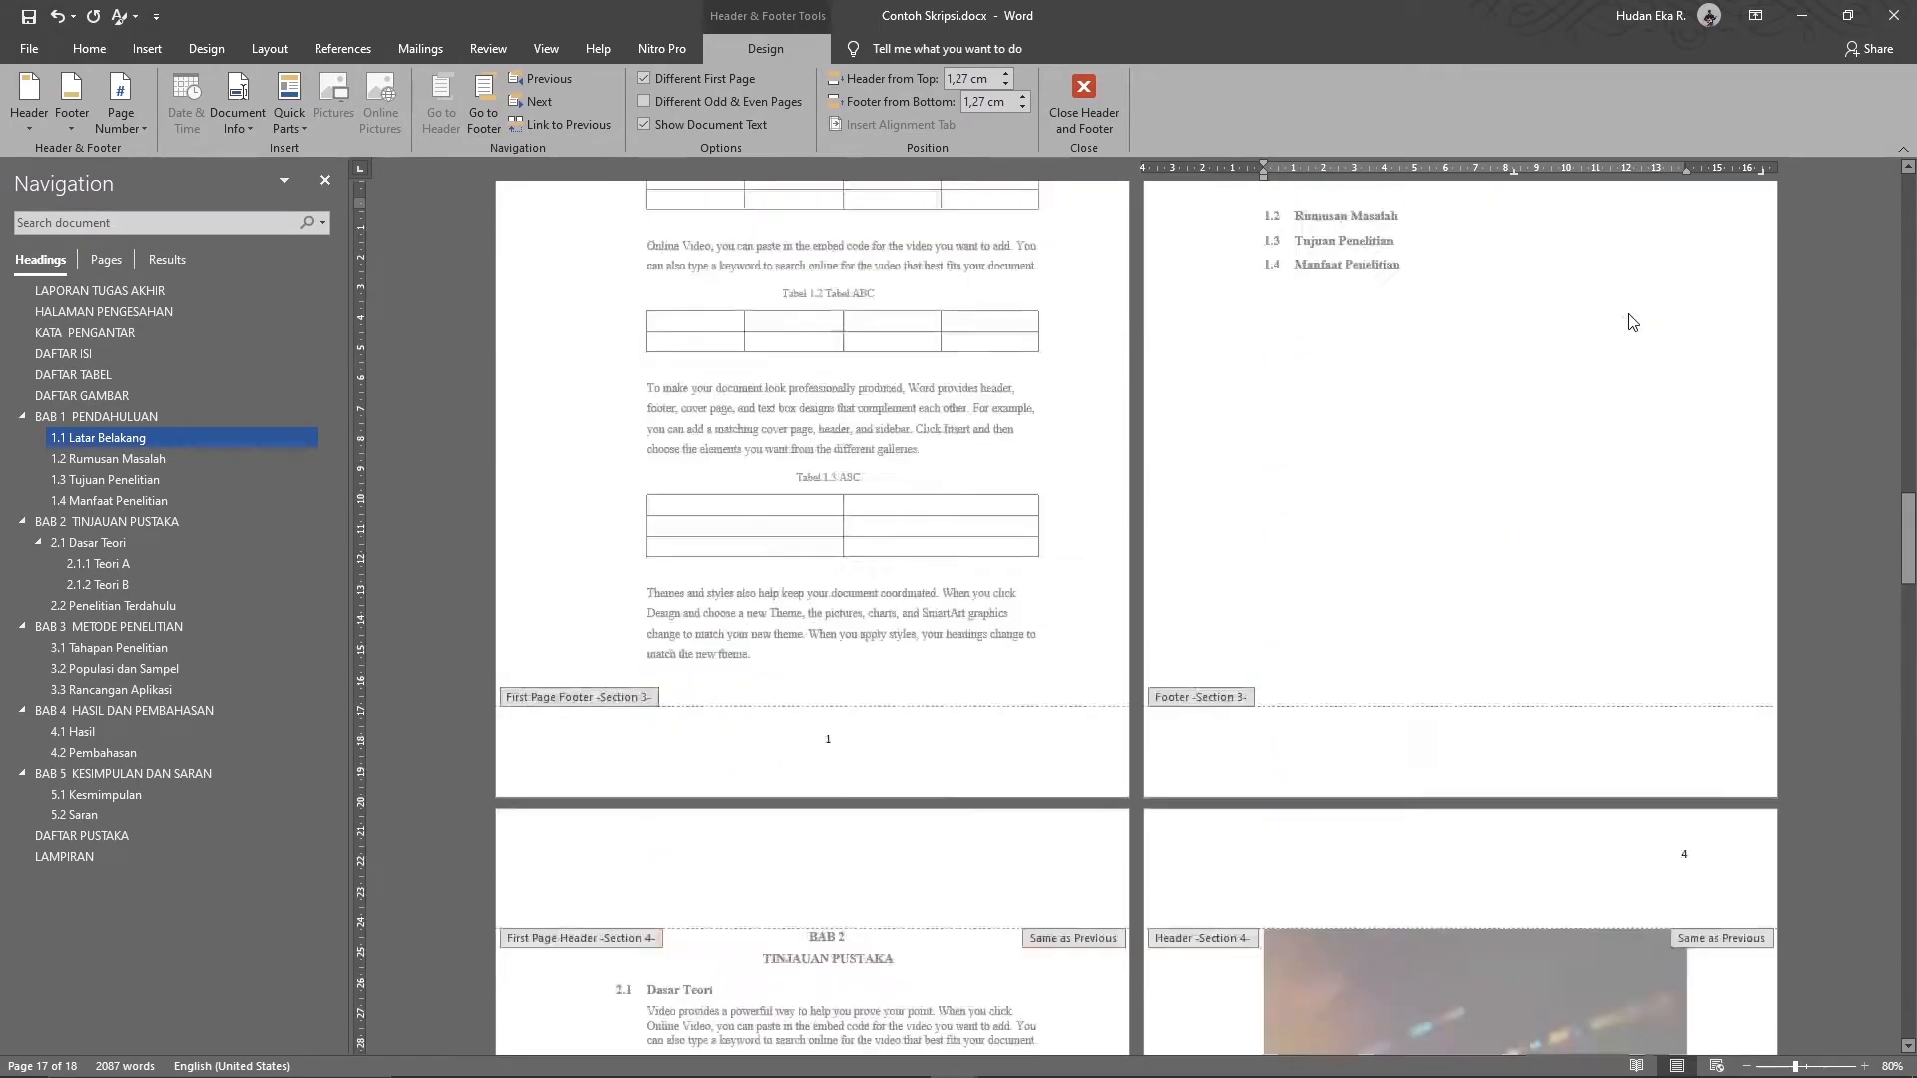
{"action": "scroll", "coordinate": [1587, 410], "scroll_direction": "down", "scroll_amount": 9}
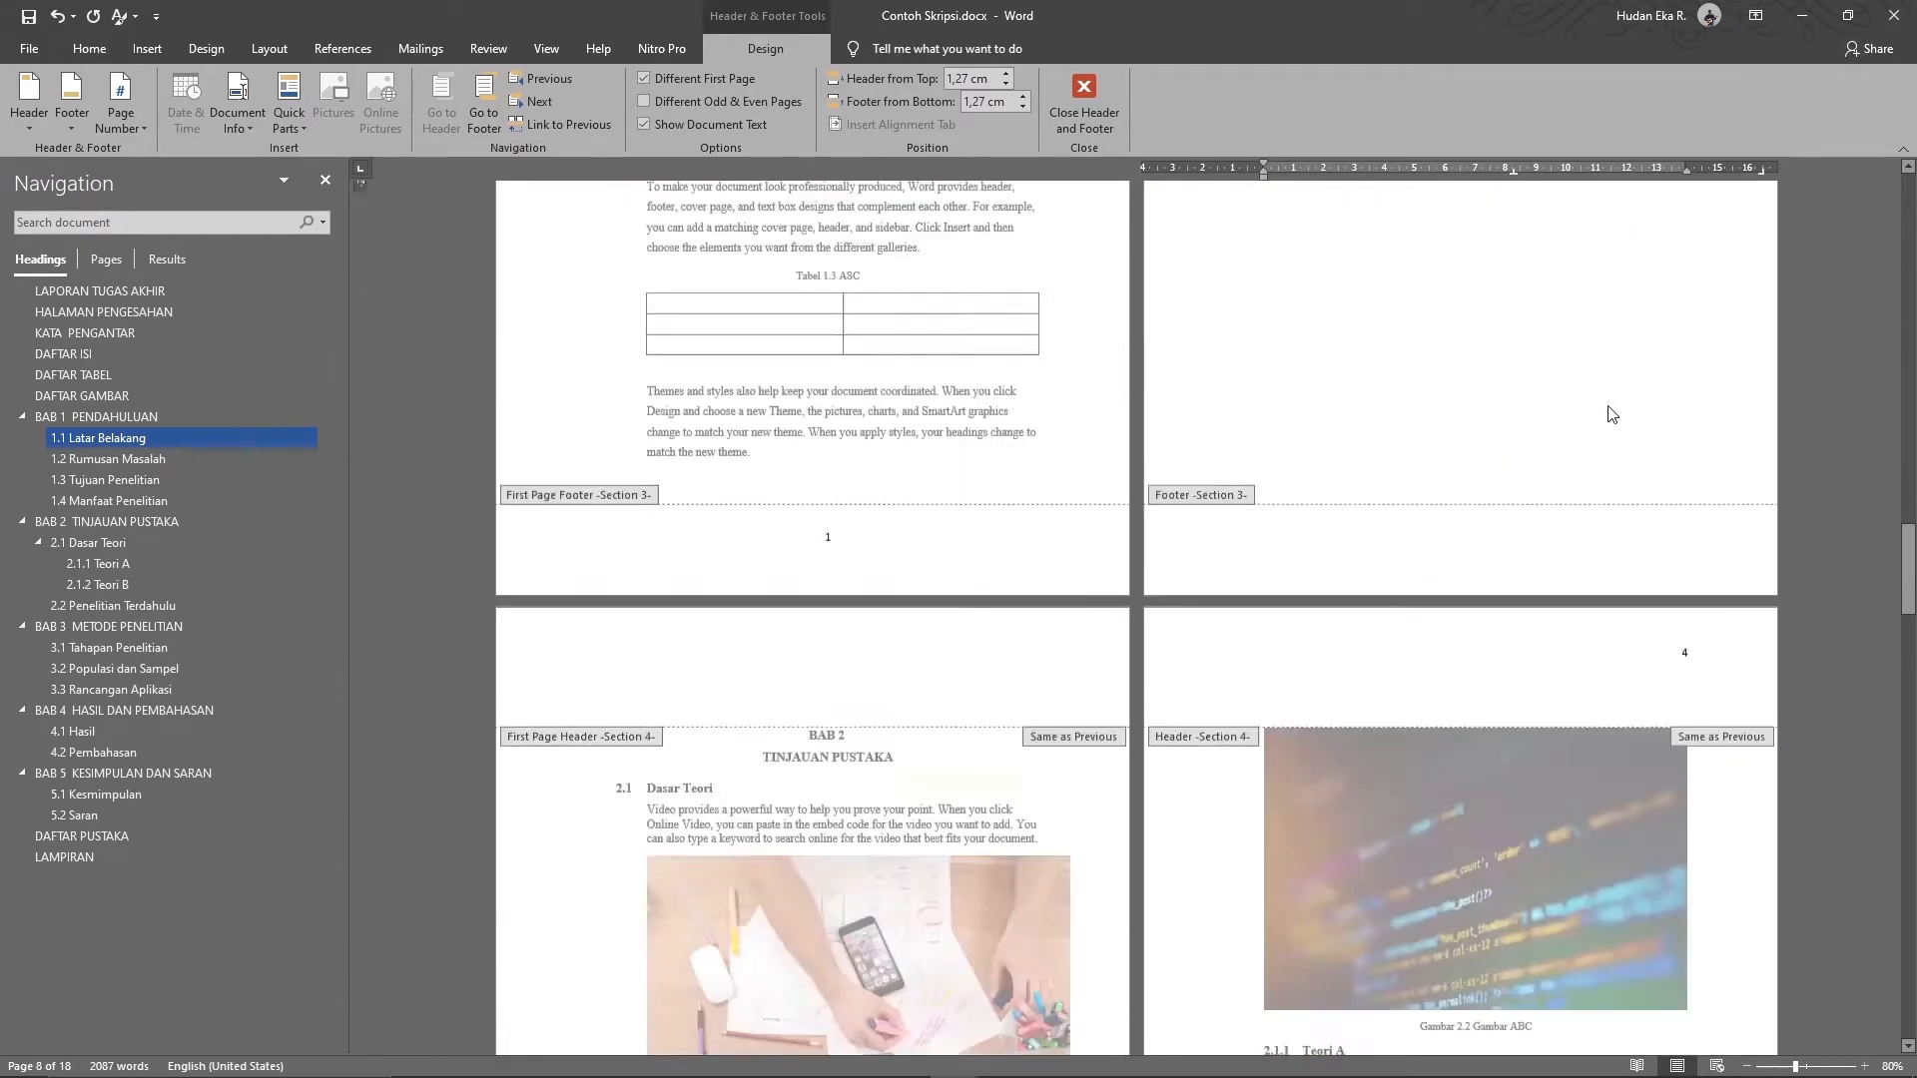
{"action": "scroll", "coordinate": [1612, 415], "scroll_direction": "down", "scroll_amount": 20}
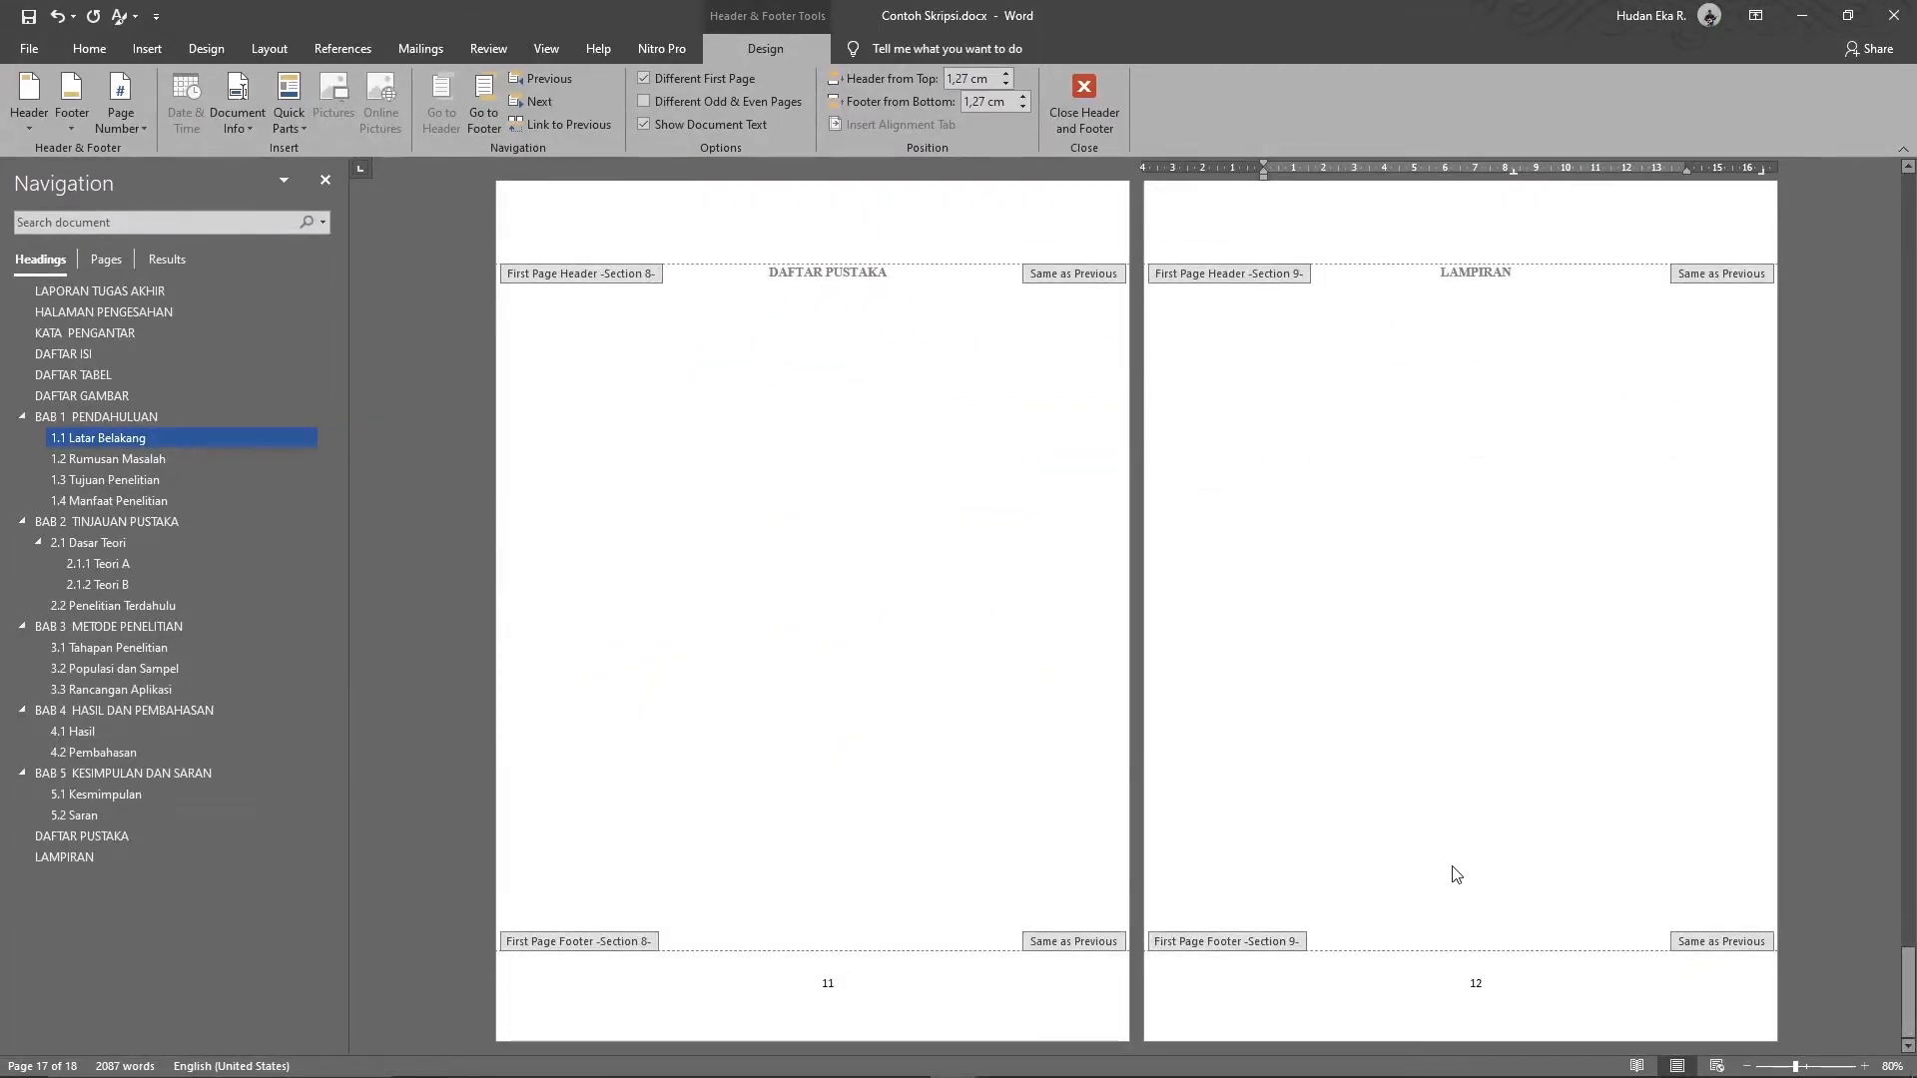
{"action": "double_click", "coordinate": [824, 562]}
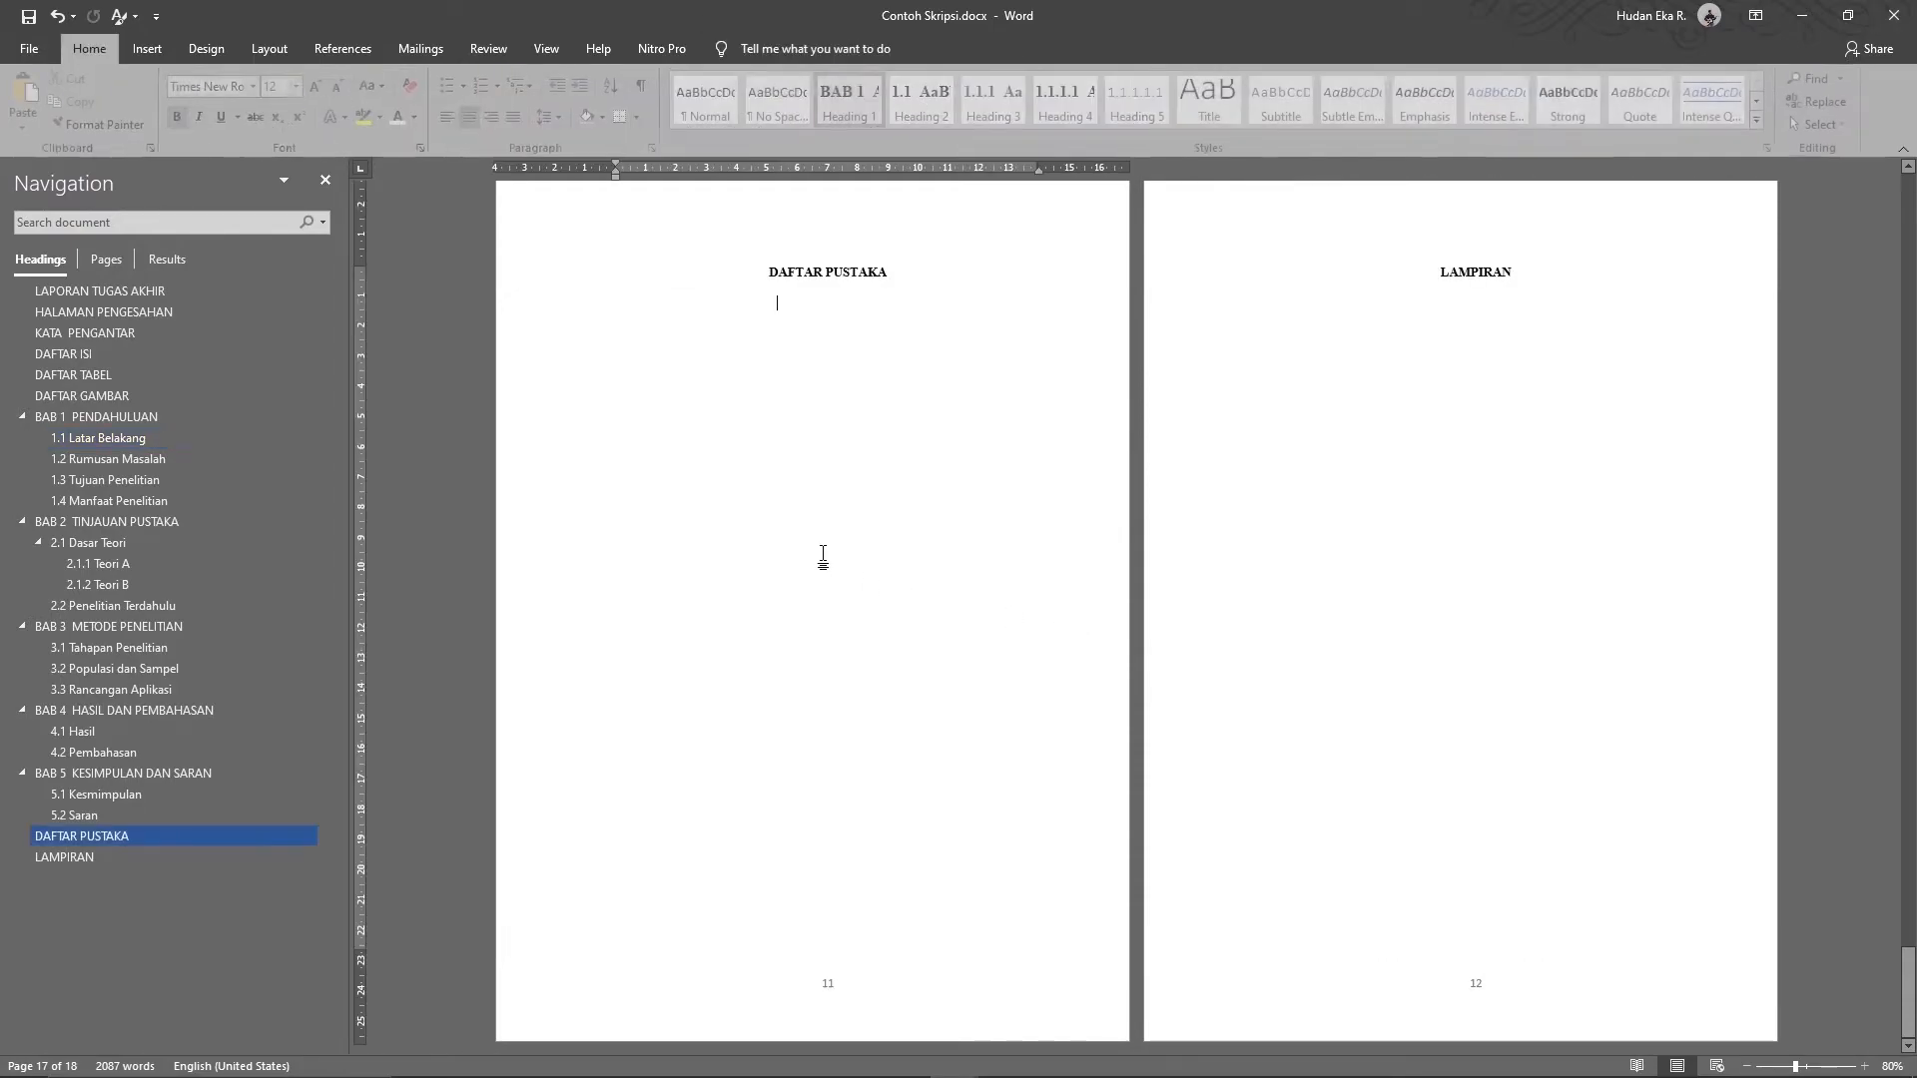
{"action": "scroll", "coordinate": [825, 554], "scroll_direction": "up", "scroll_amount": 10}
{"action": "scroll", "coordinate": [825, 554], "scroll_direction": "up", "scroll_amount": 8}
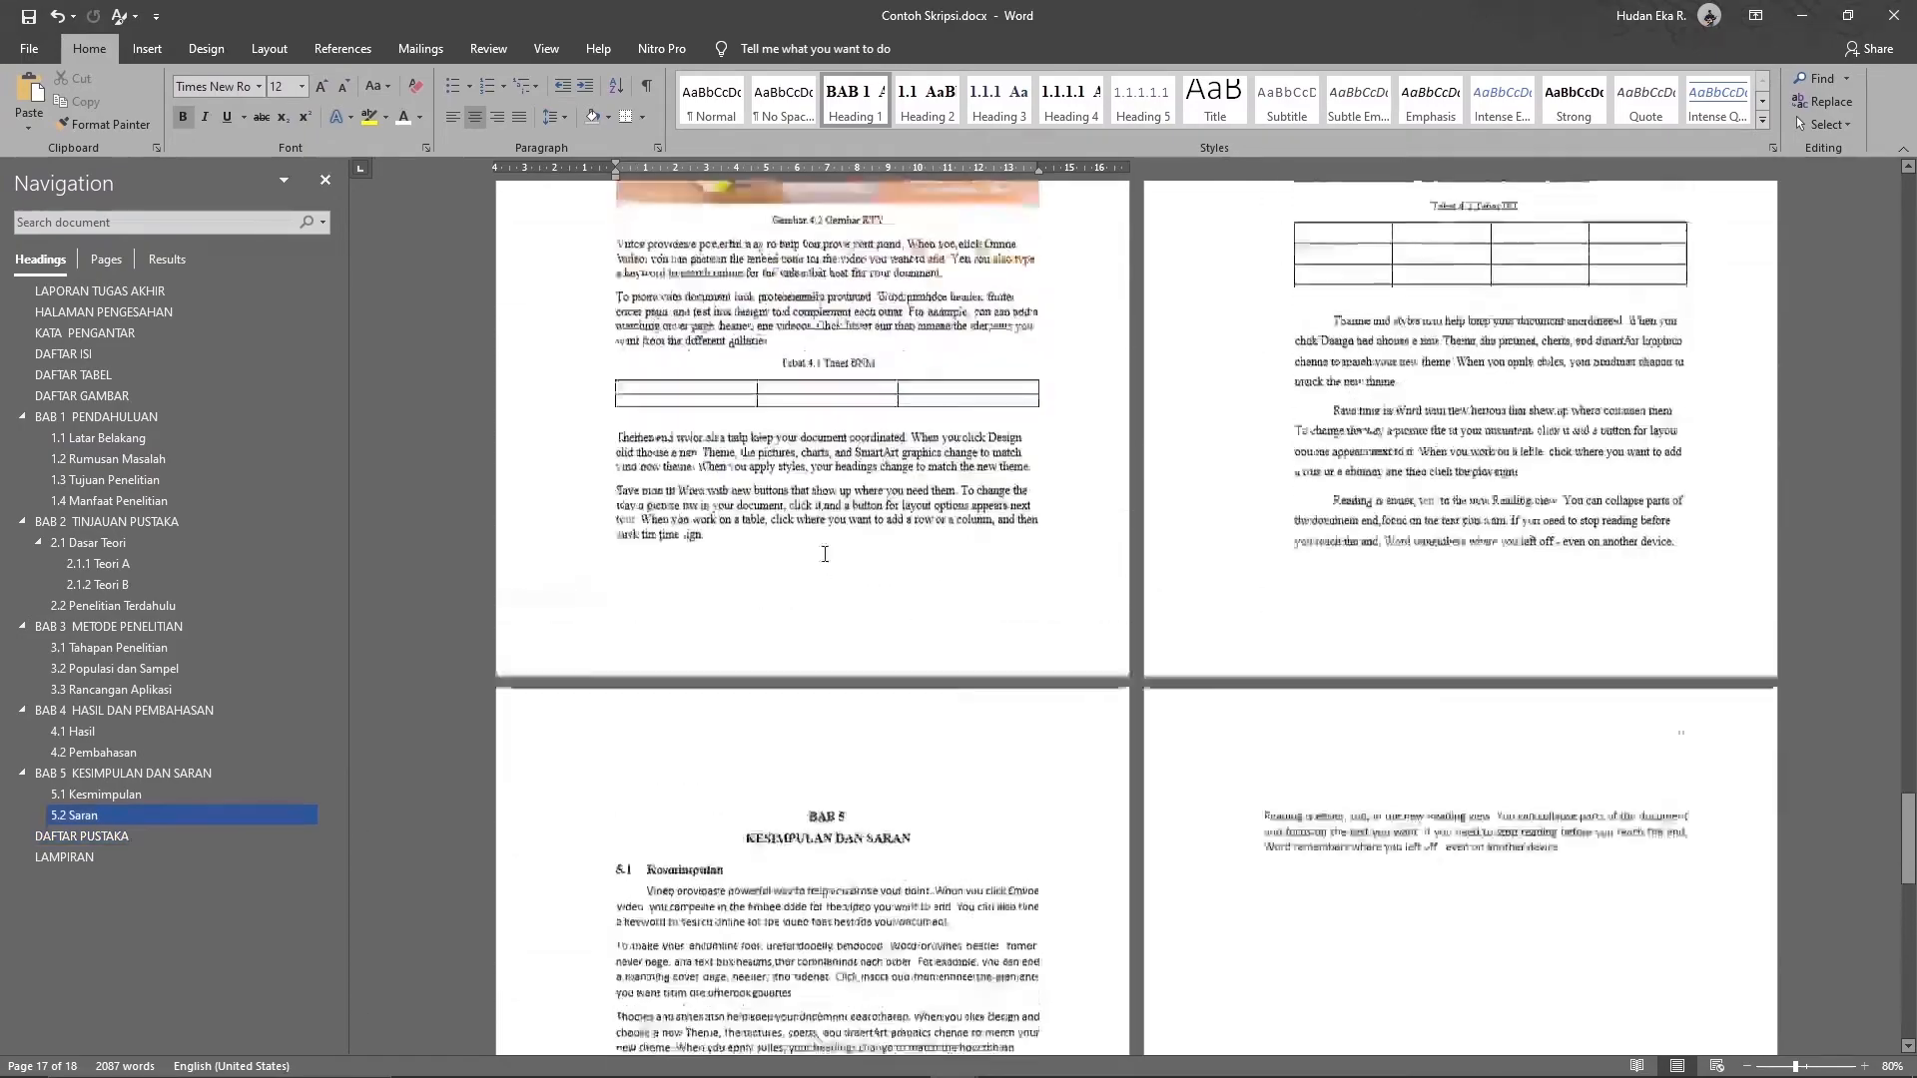
- Check the page numbers from BAB 5 back to BAB 1, briefly open the BAB 1 page footer, and return to the body text
{"action": "scroll", "coordinate": [824, 557], "scroll_direction": "up", "scroll_amount": 9}
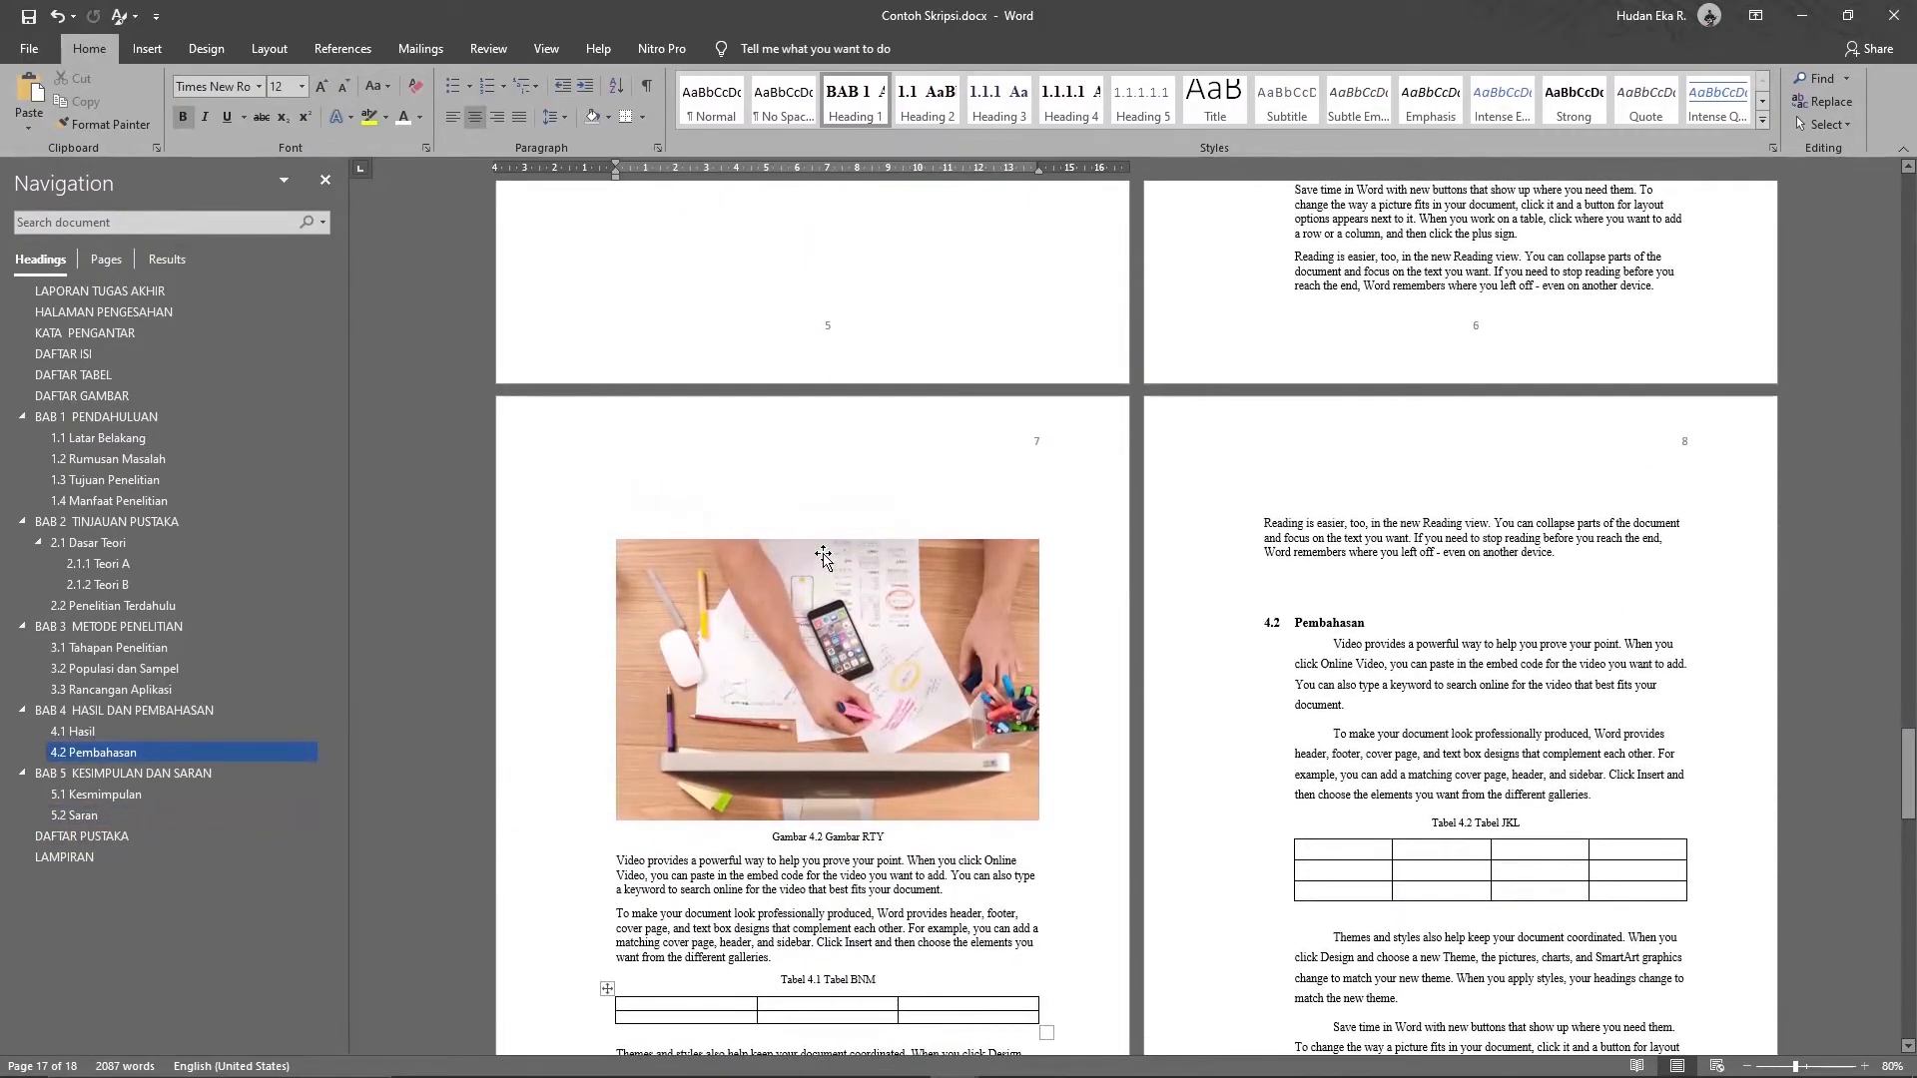
{"action": "scroll", "coordinate": [824, 558], "scroll_direction": "up", "scroll_amount": 10}
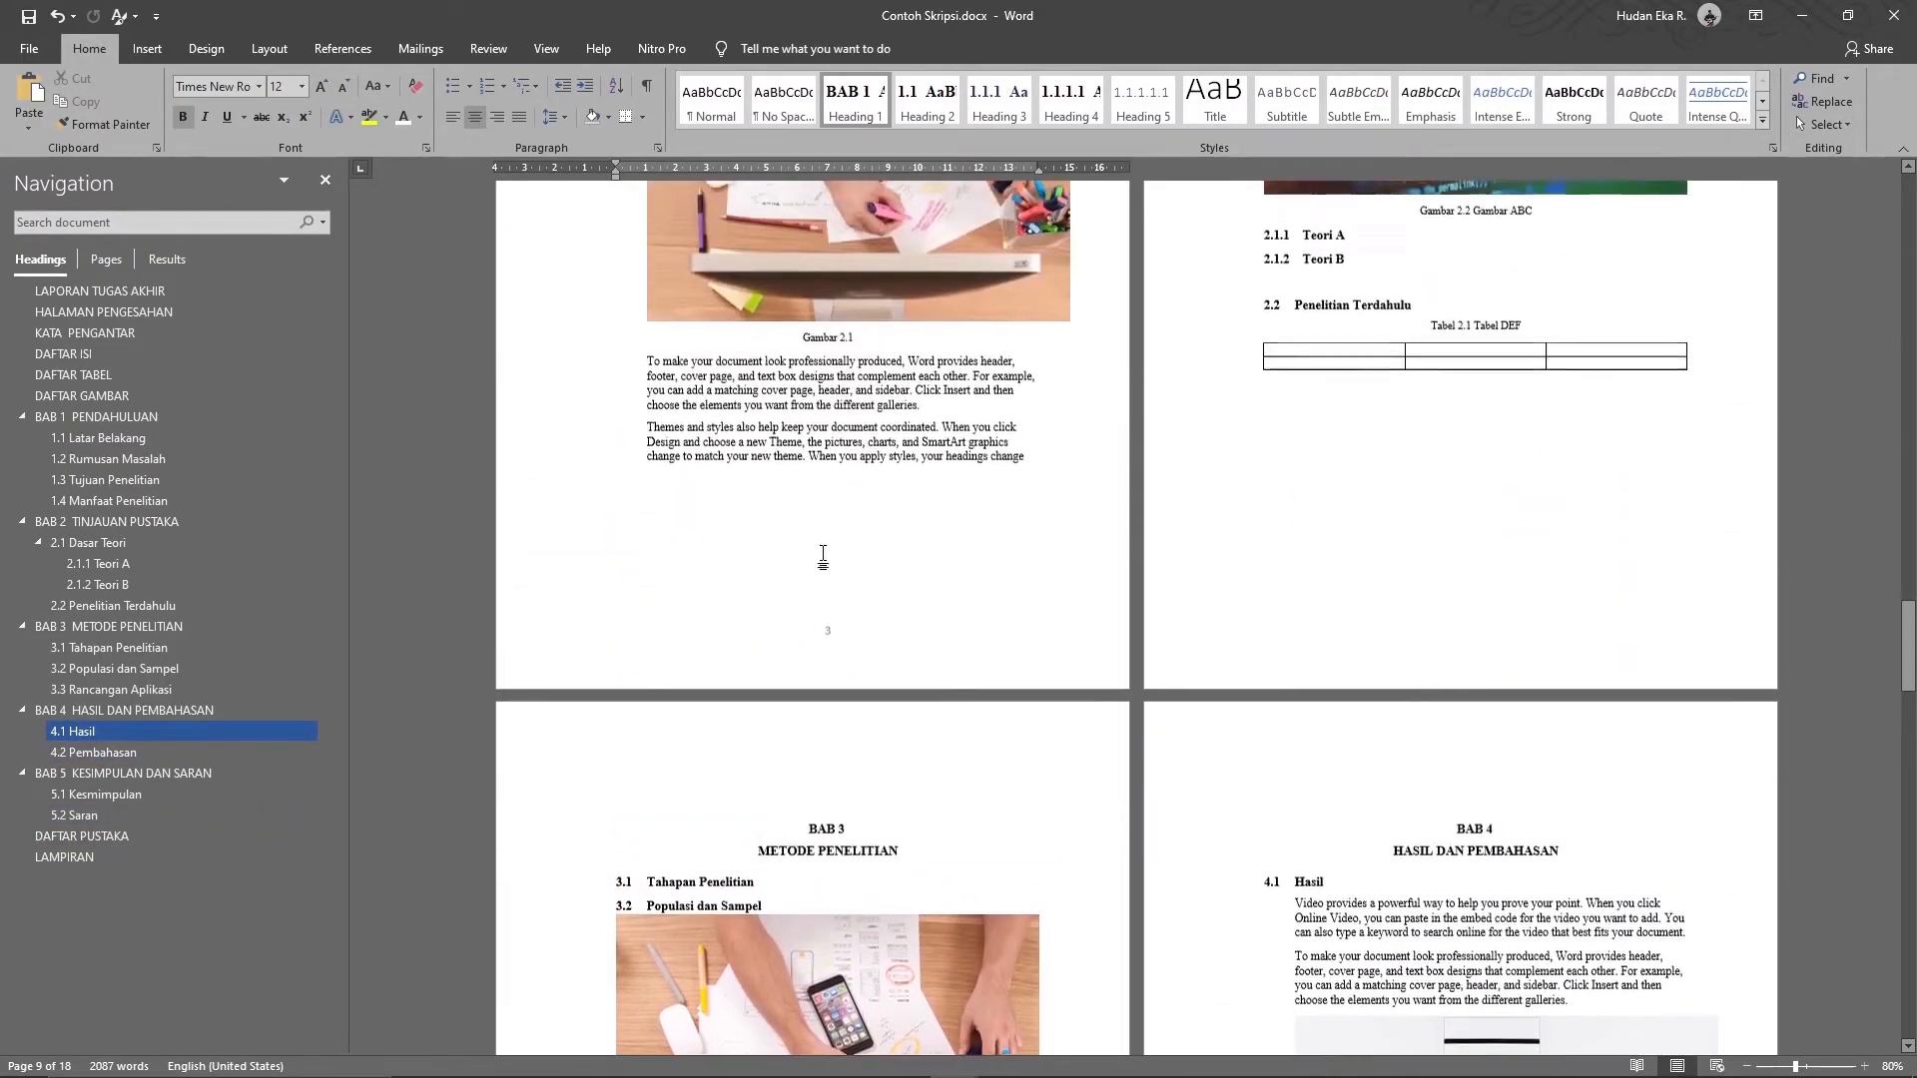
{"action": "scroll", "coordinate": [824, 557], "scroll_direction": "up", "scroll_amount": 8}
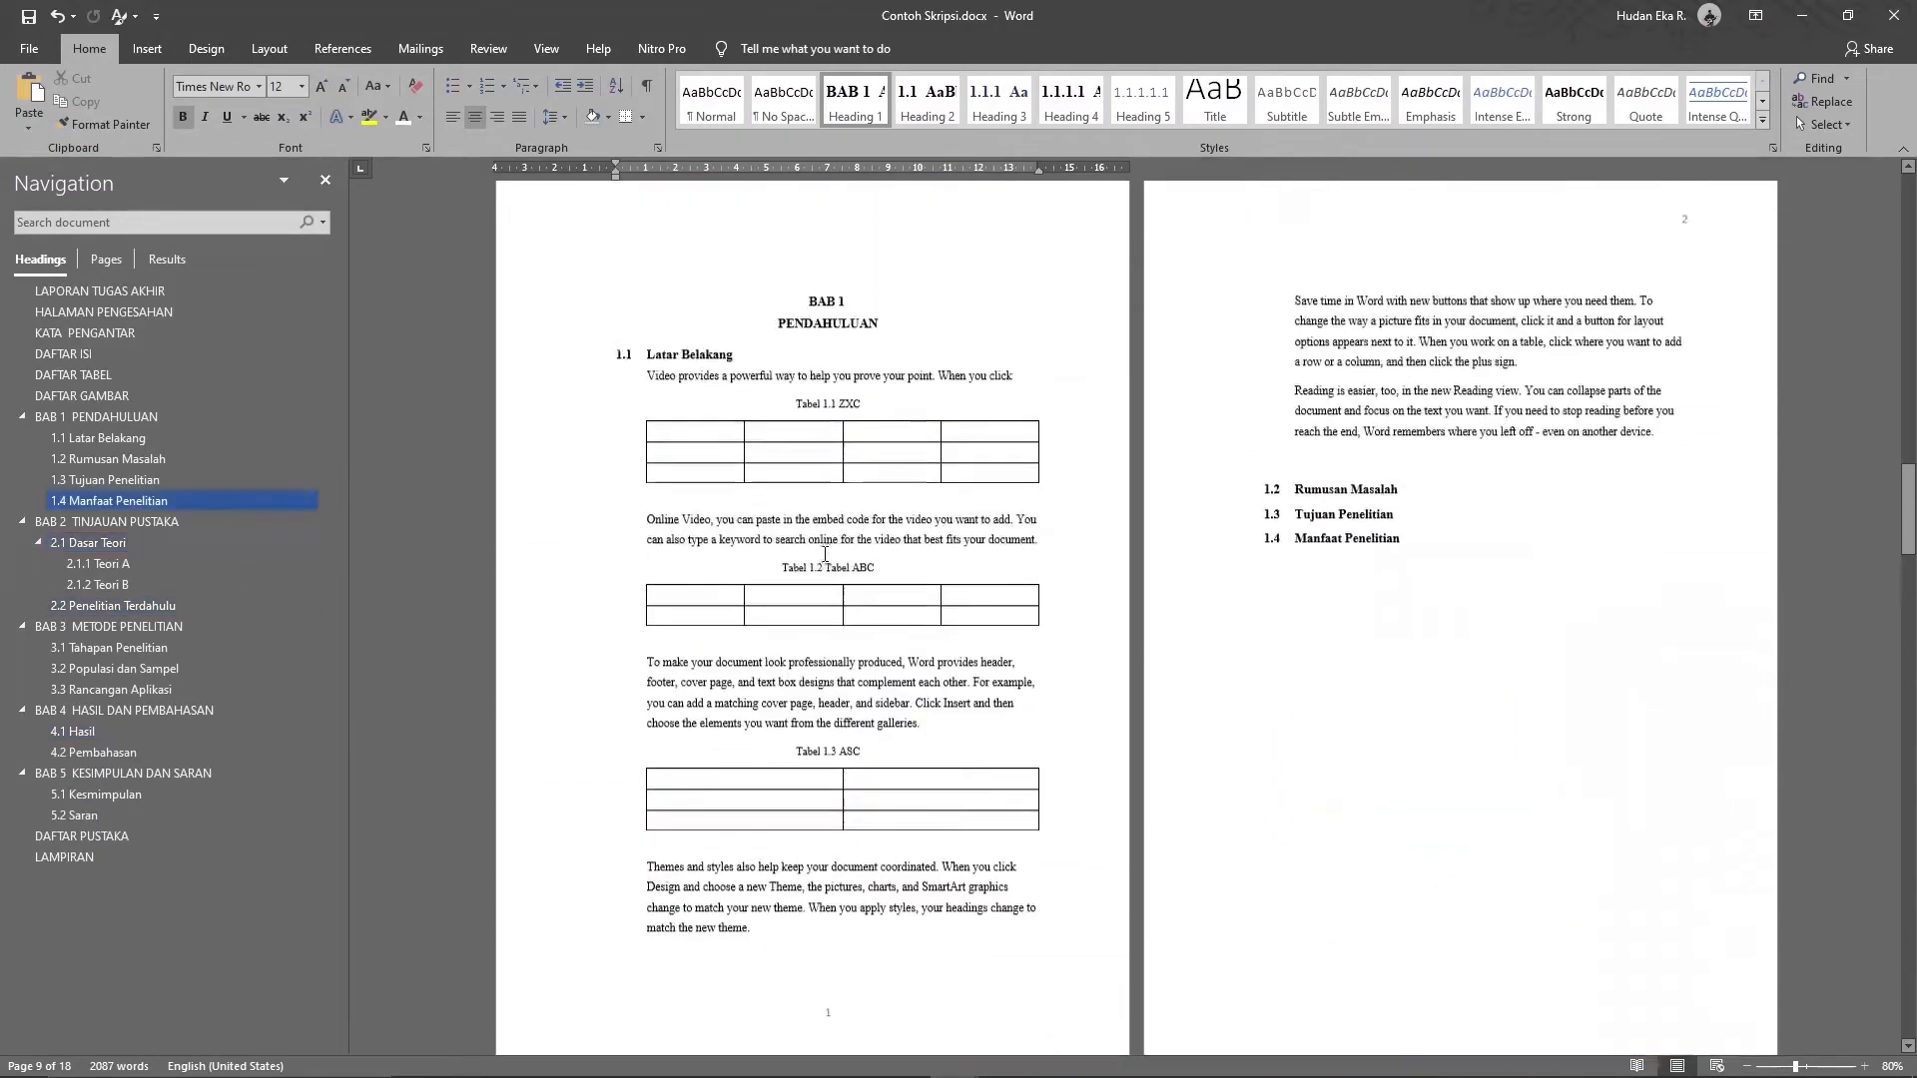
{"action": "scroll", "coordinate": [868, 777], "scroll_direction": "down", "scroll_amount": 4}
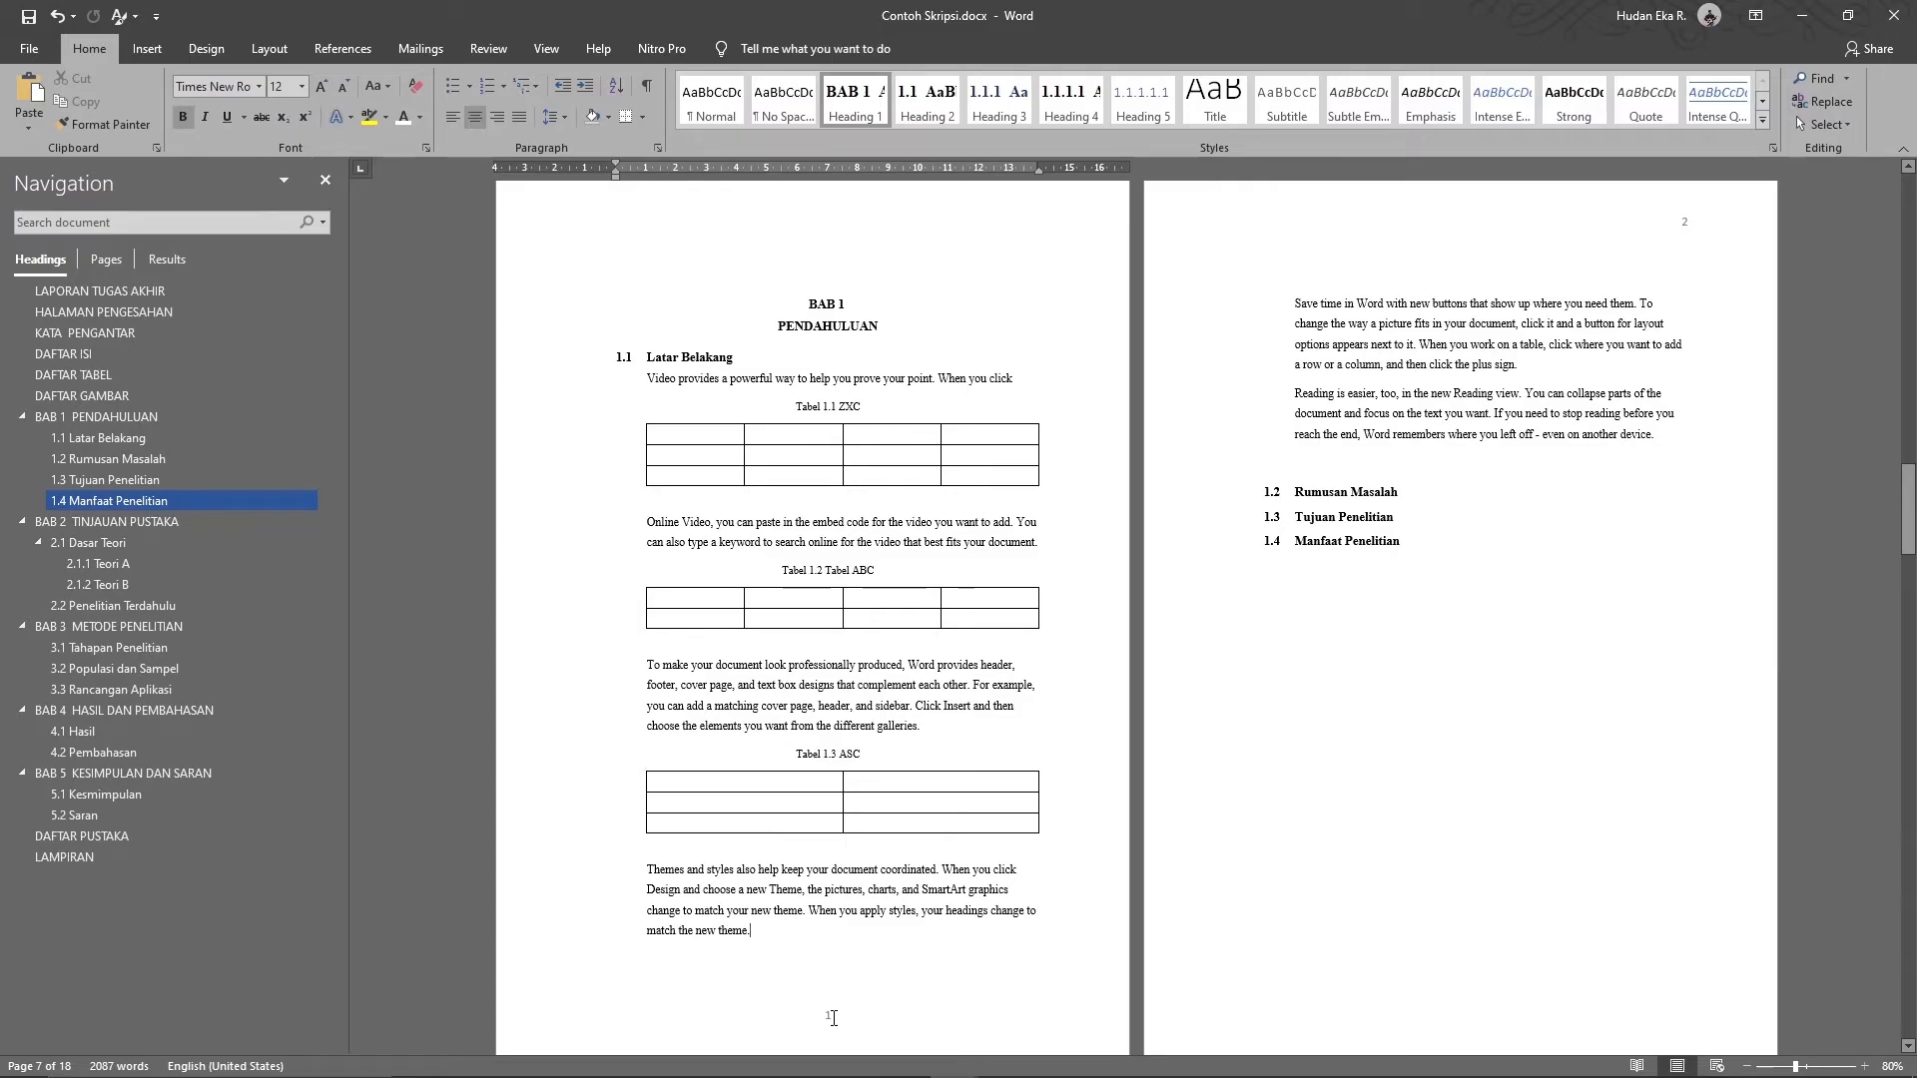
{"action": "double_click", "coordinate": [833, 1017]}
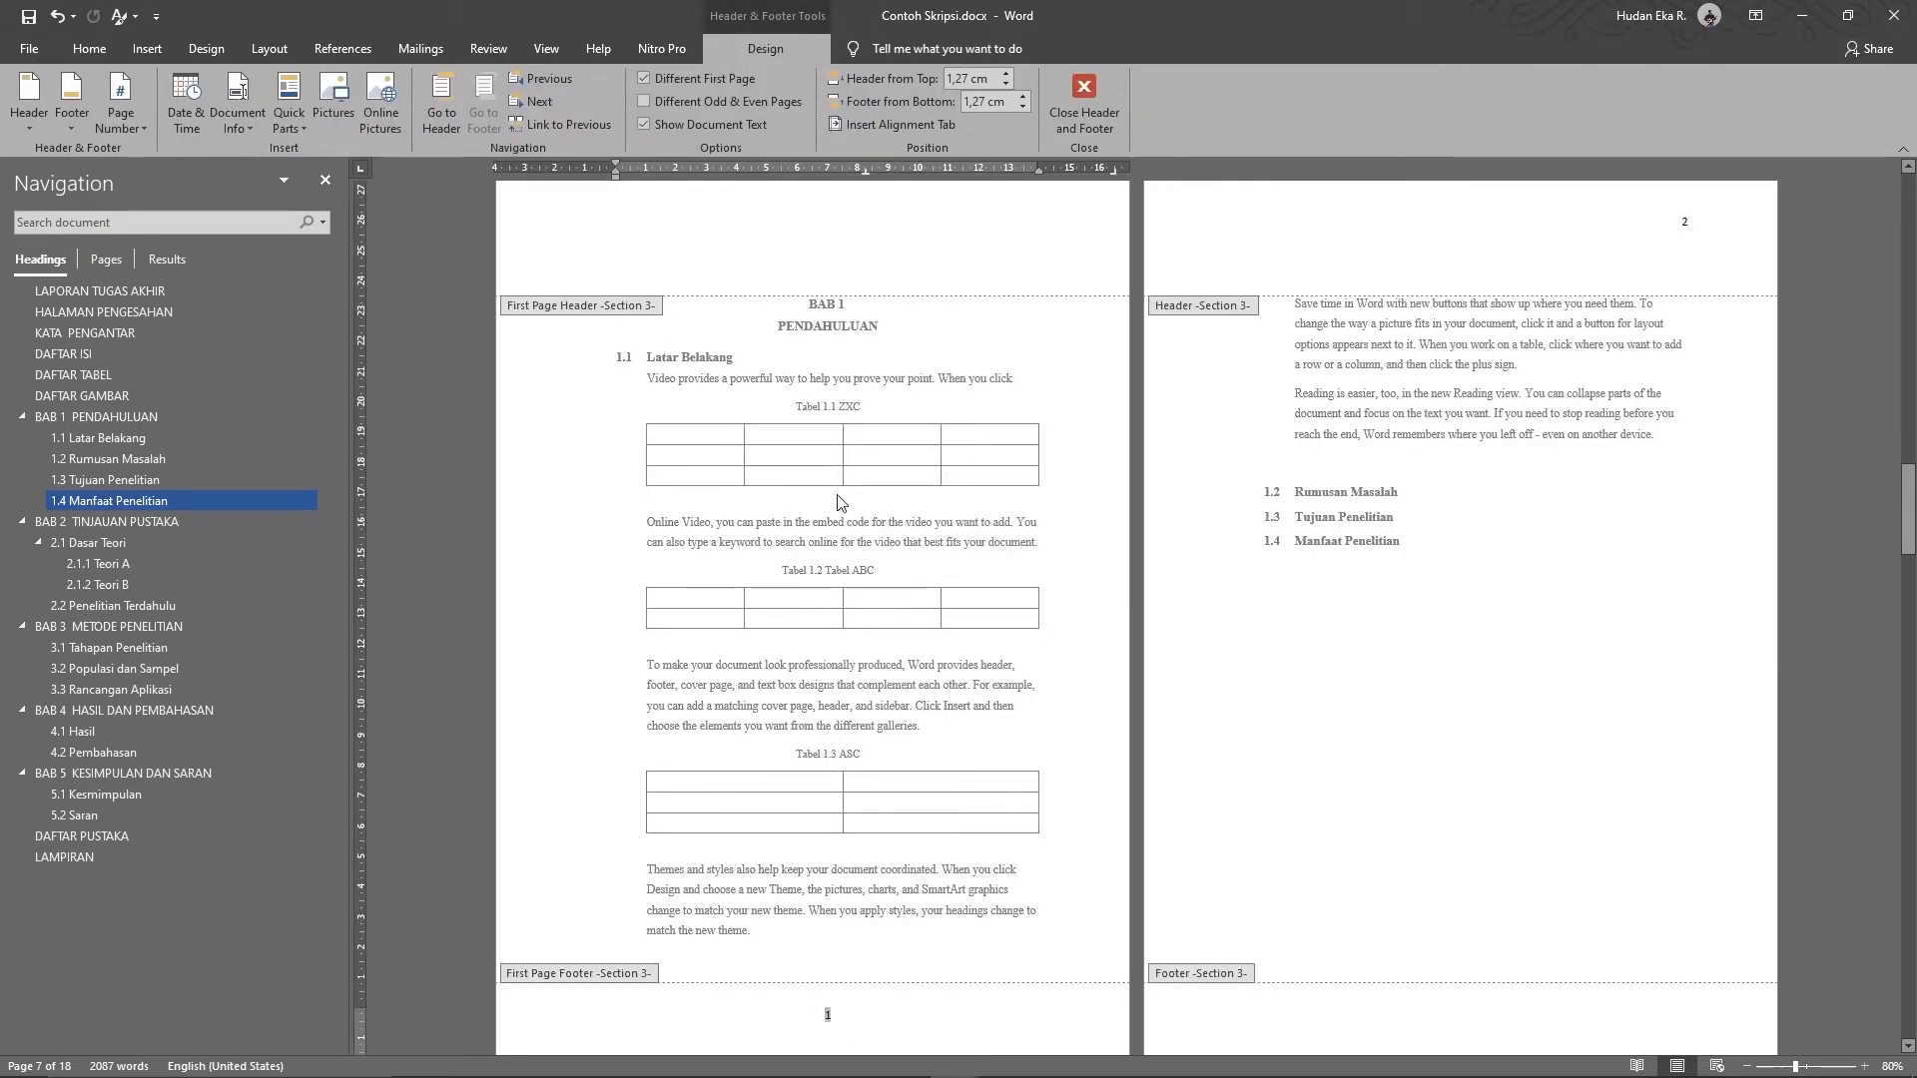
{"action": "double_click", "coordinate": [865, 677]}
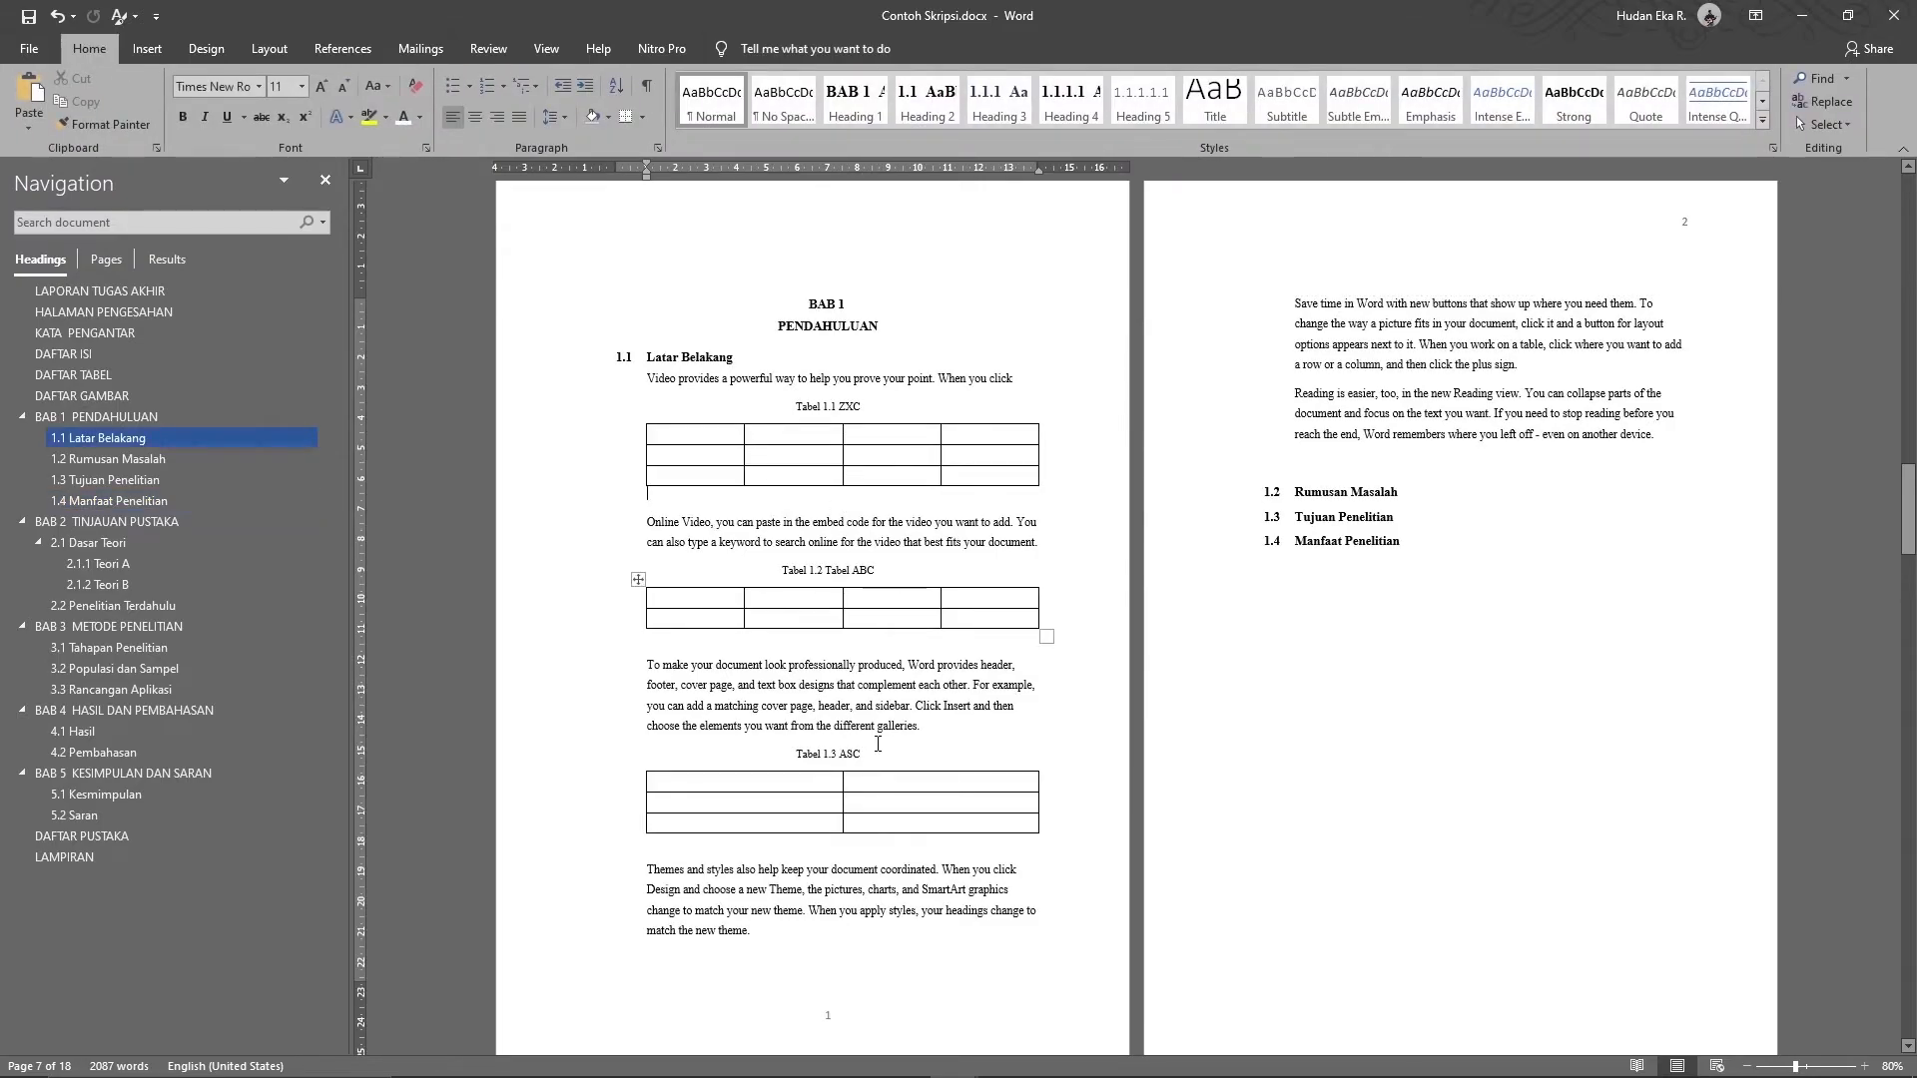
- Examine the page numbers listed for the front matter and chapters in the DAFTAR ISI table of contents
{"action": "scroll", "coordinate": [869, 699], "scroll_direction": "up", "scroll_amount": 10}
{"action": "scroll", "coordinate": [878, 744], "scroll_direction": "up", "scroll_amount": 8}
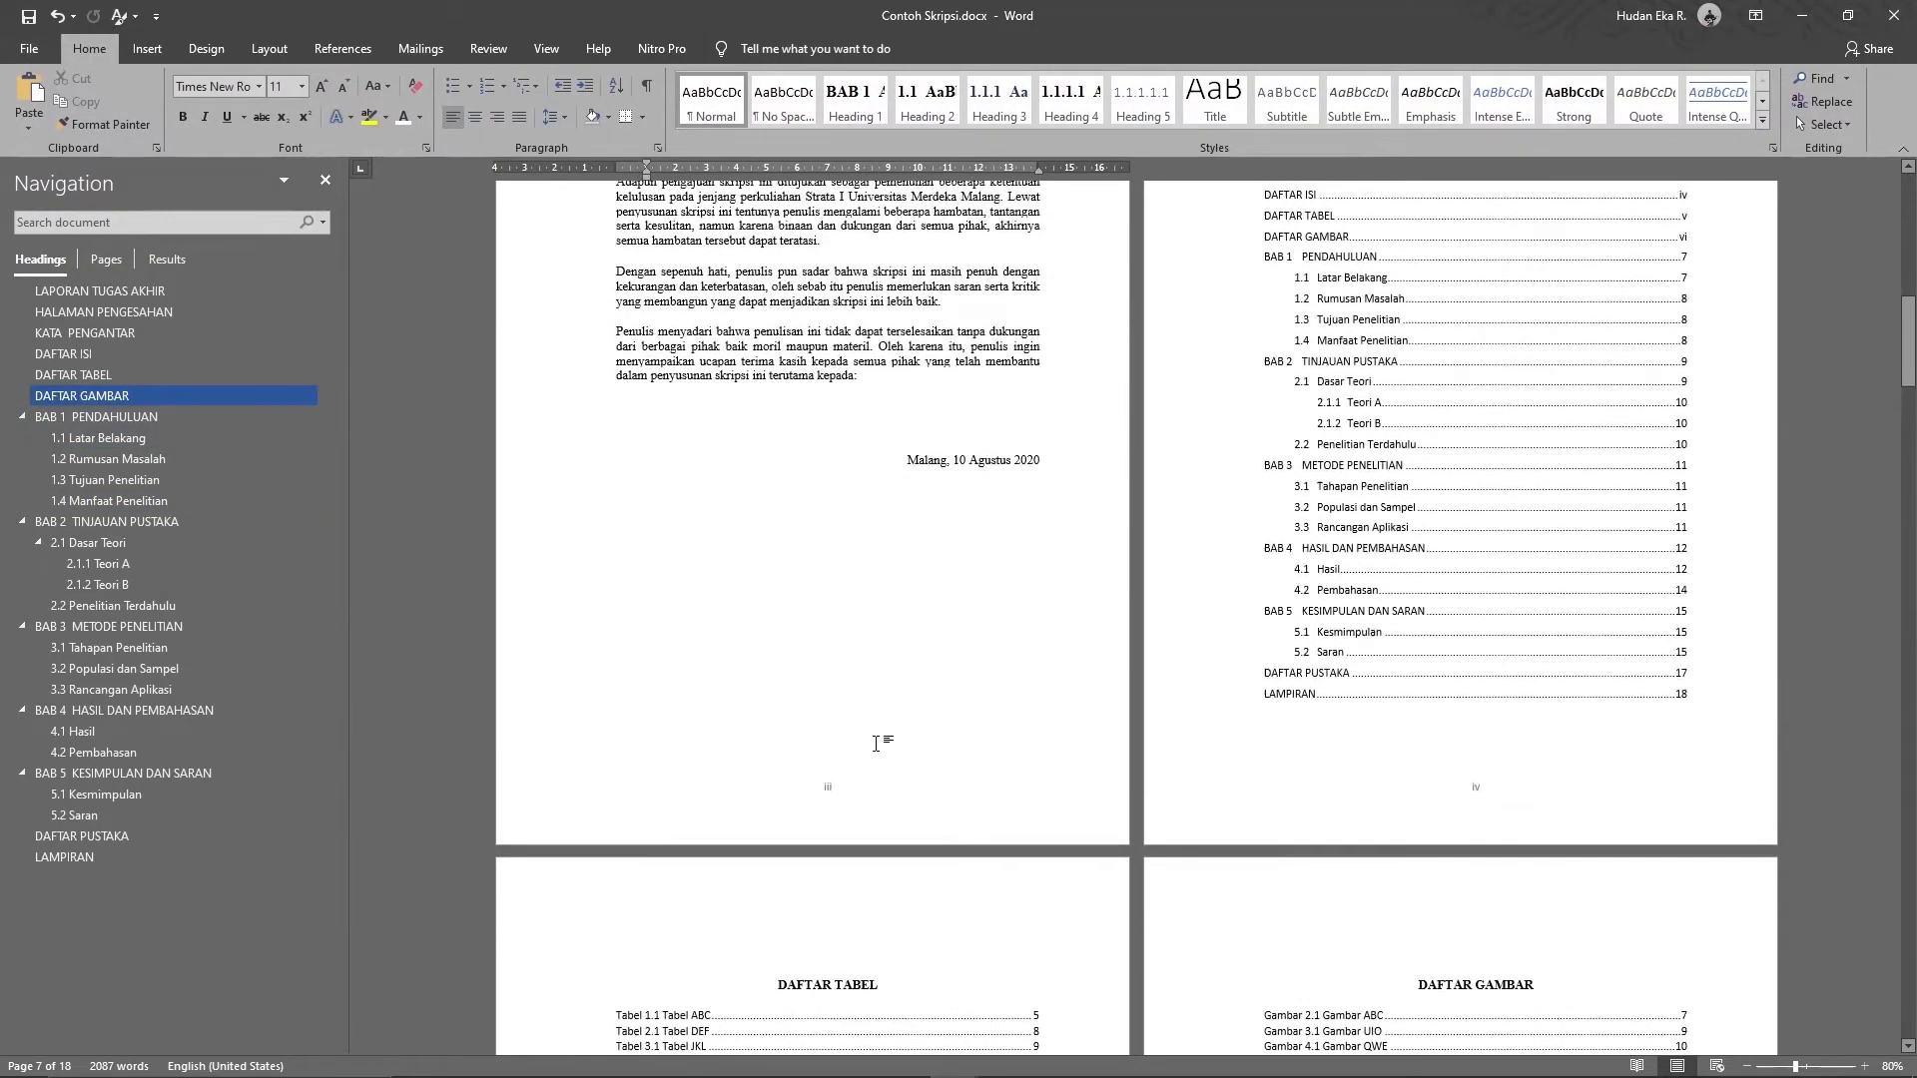
{"action": "left_click", "coordinate": [1602, 523]}
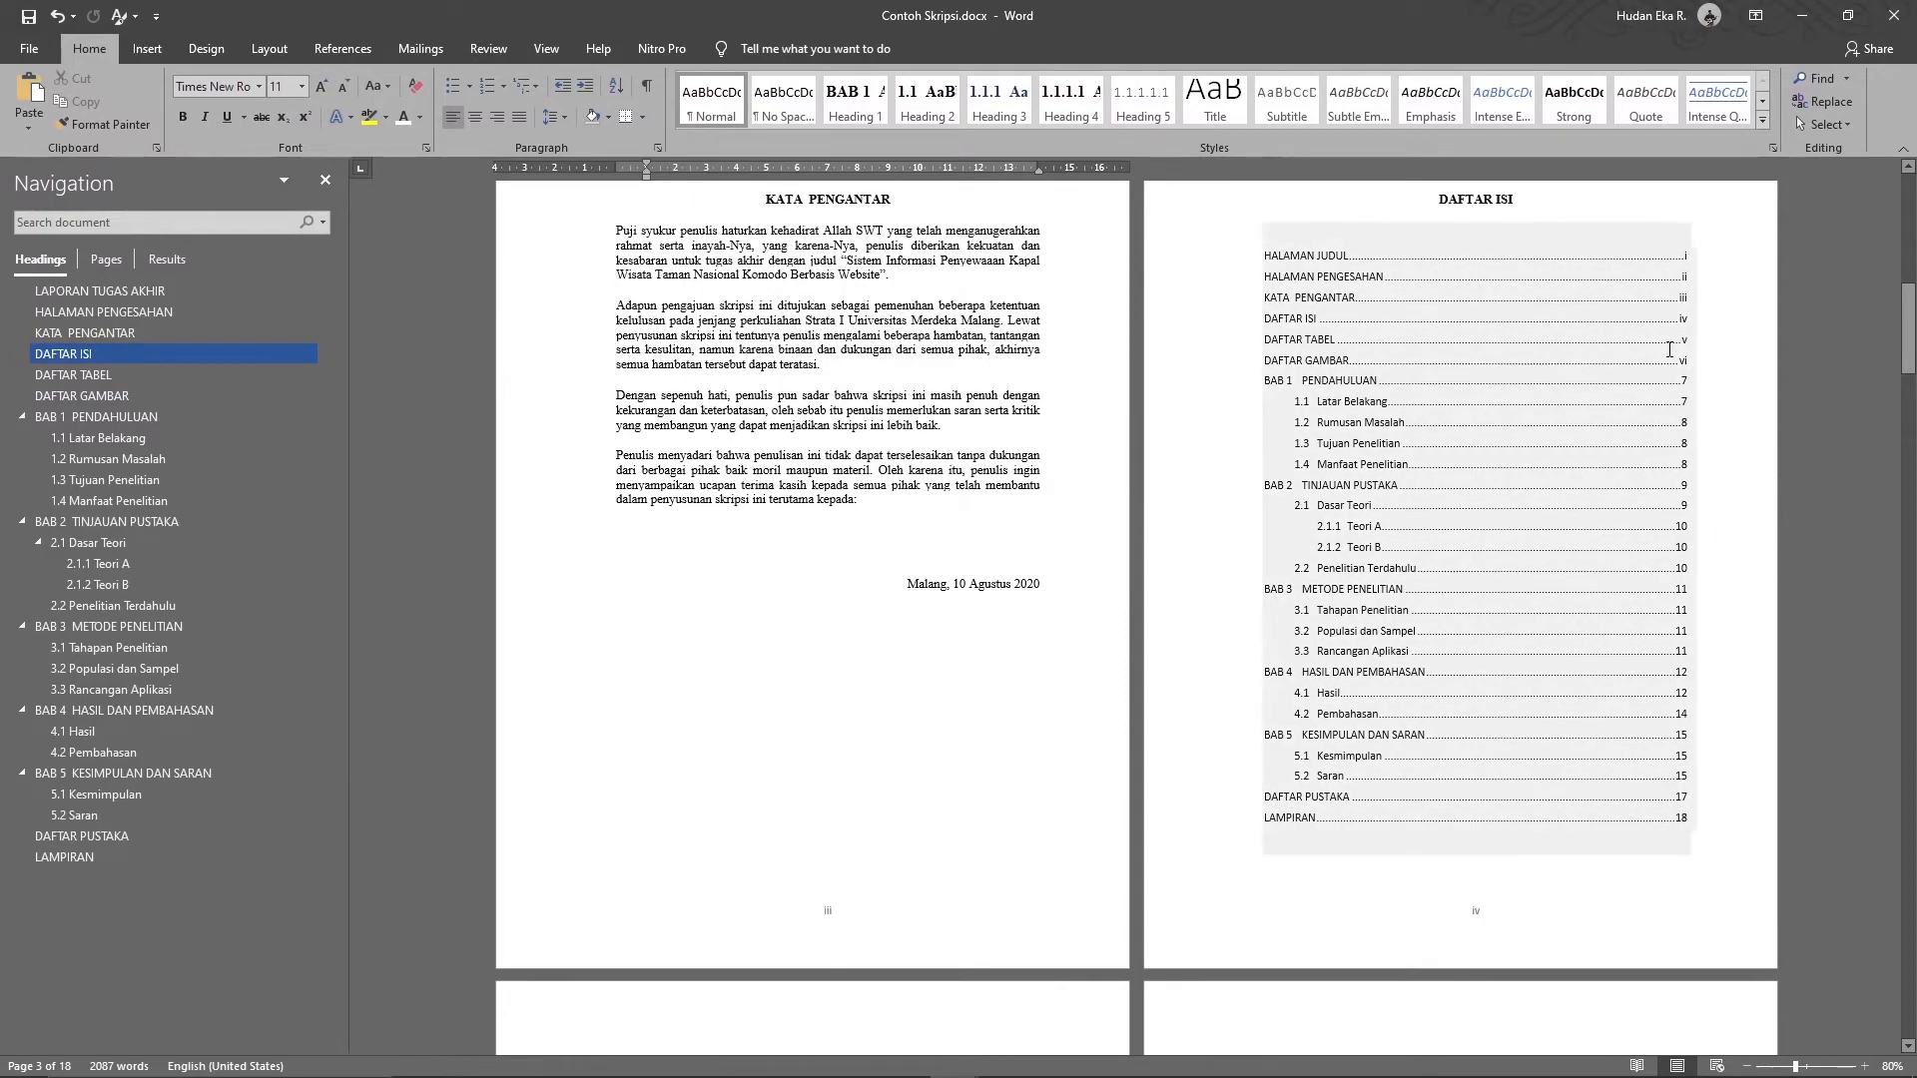
{"action": "scroll", "coordinate": [1647, 298], "scroll_direction": "up", "scroll_amount": 4}
{"action": "left_click_drag", "start_coordinate": [1568, 396], "coordinate": [1506, 462]}
{"action": "scroll", "coordinate": [1506, 462], "scroll_direction": "down", "scroll_amount": 13}
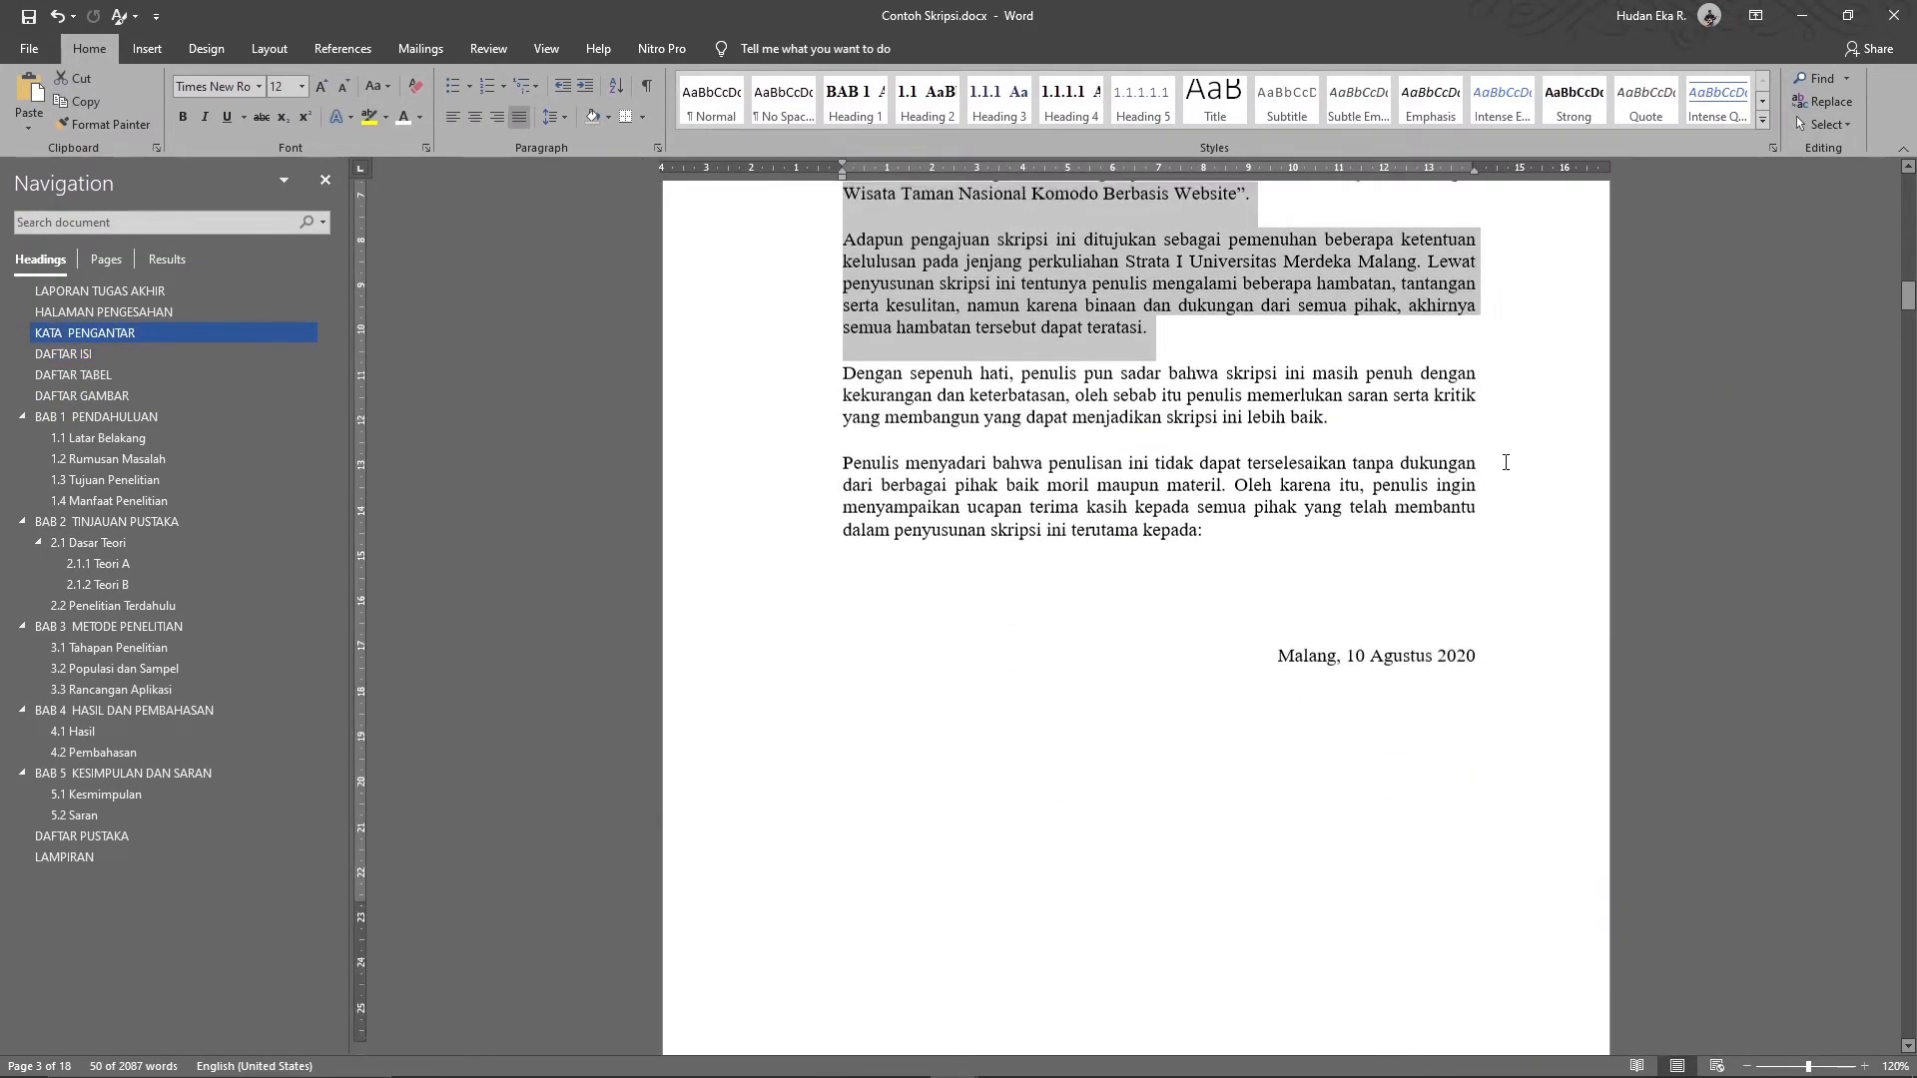
{"action": "scroll", "coordinate": [1506, 462], "scroll_direction": "up", "scroll_amount": 5}
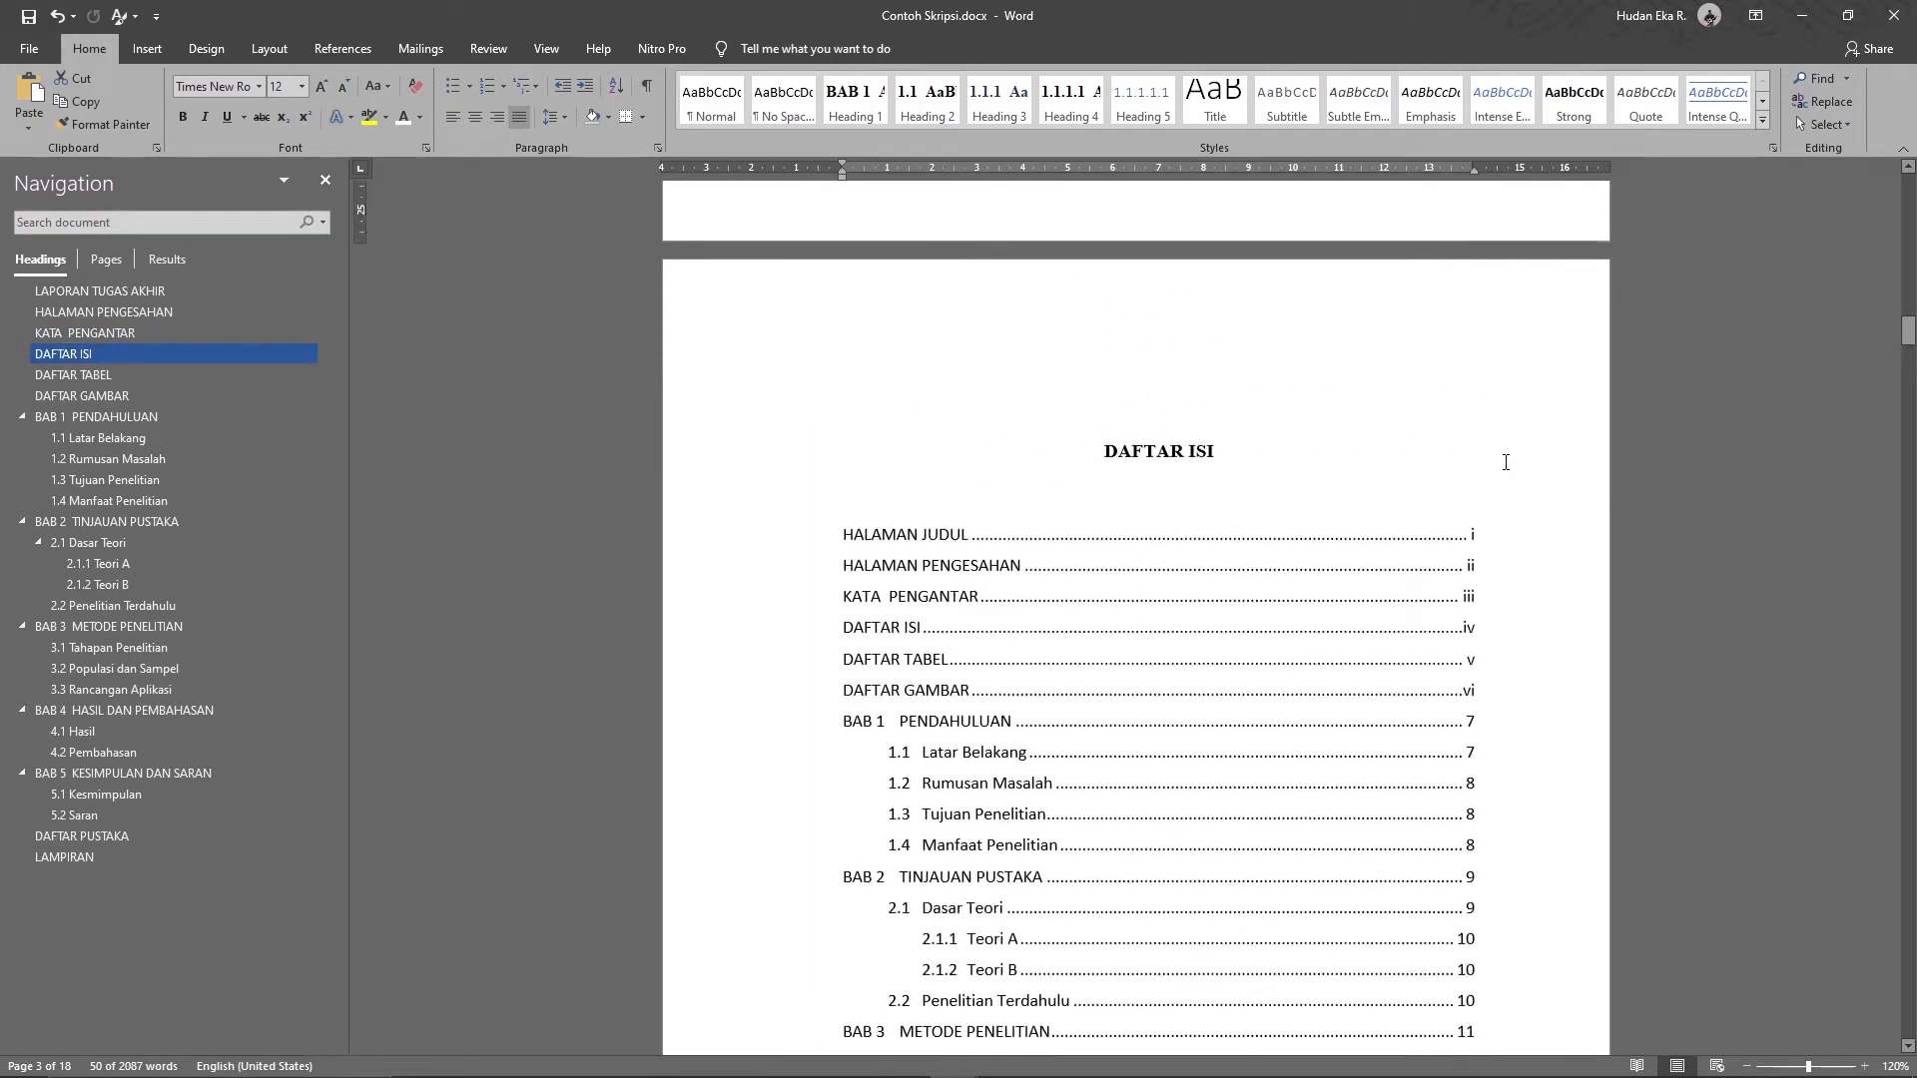
{"action": "scroll", "coordinate": [1503, 454], "scroll_direction": "down", "scroll_amount": 2}
{"action": "left_click", "coordinate": [1208, 420]}
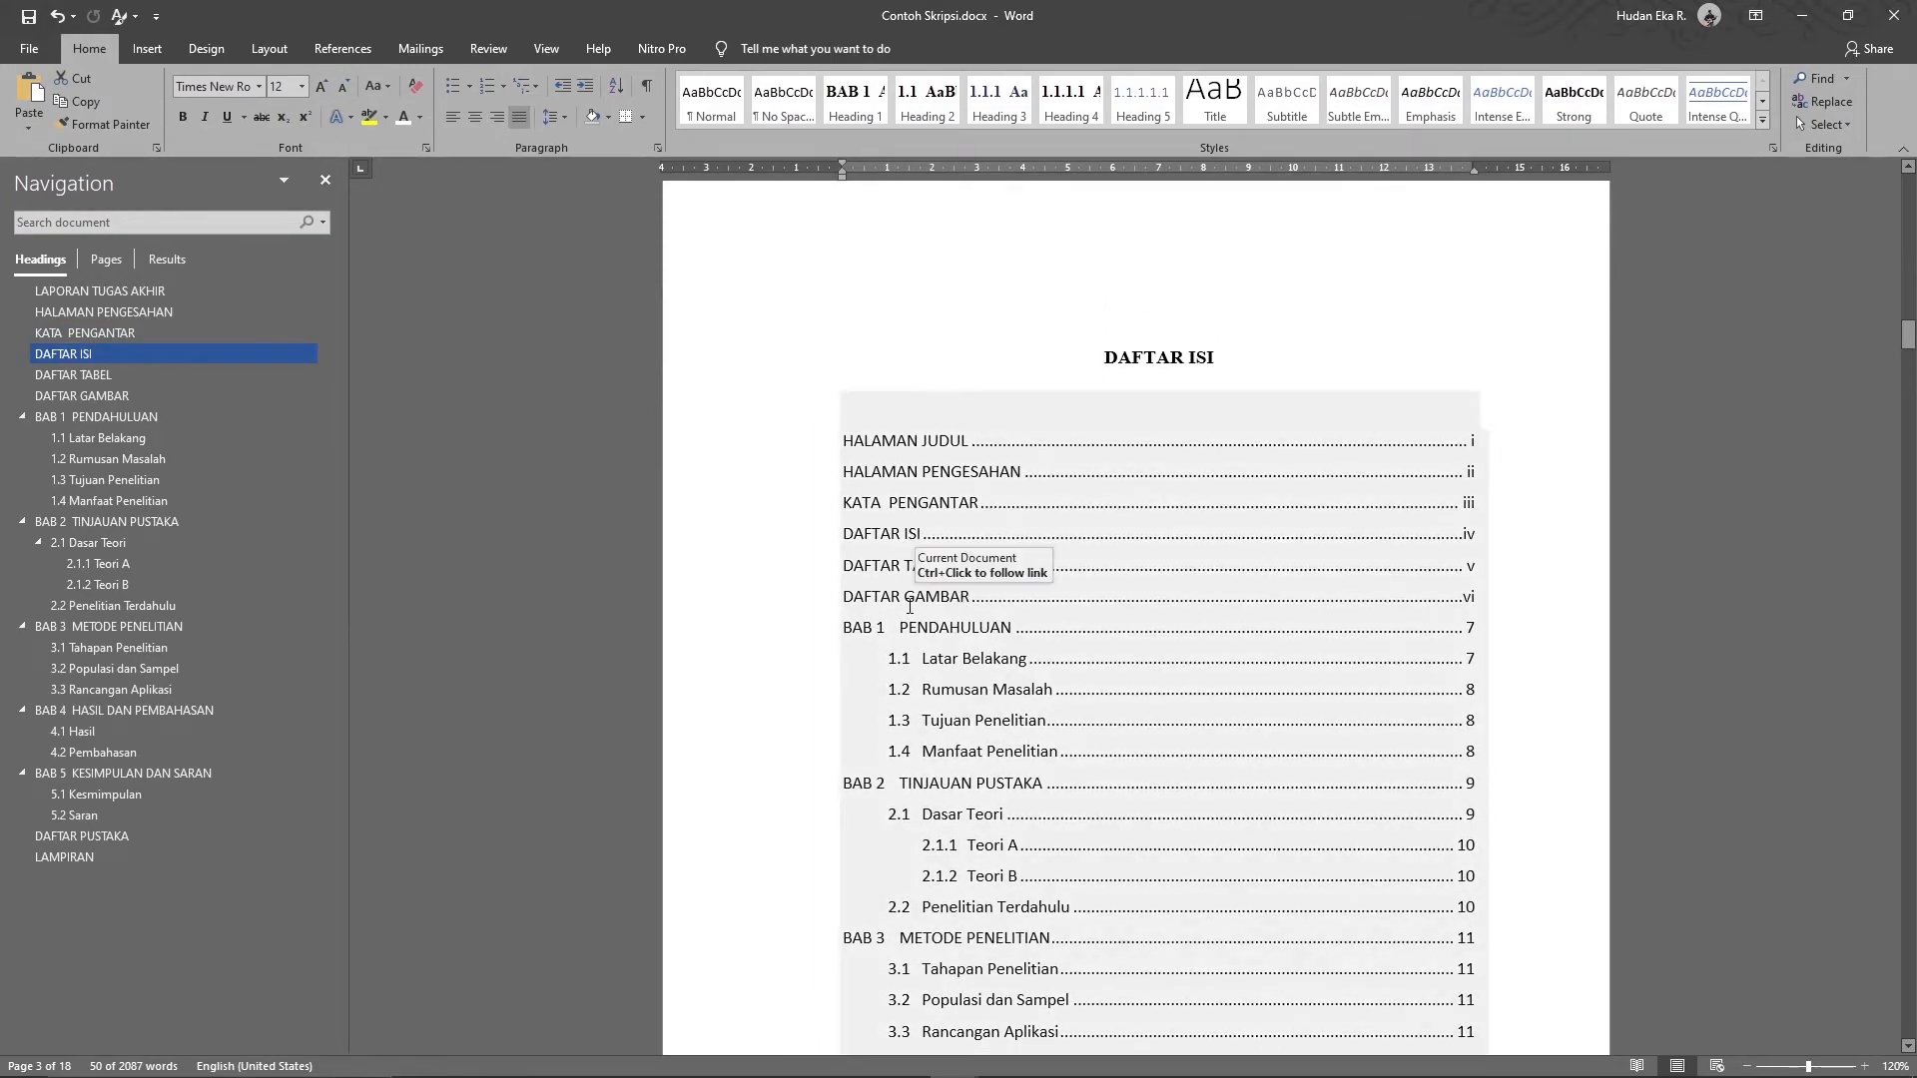
{"action": "left_click", "coordinate": [1475, 444]}
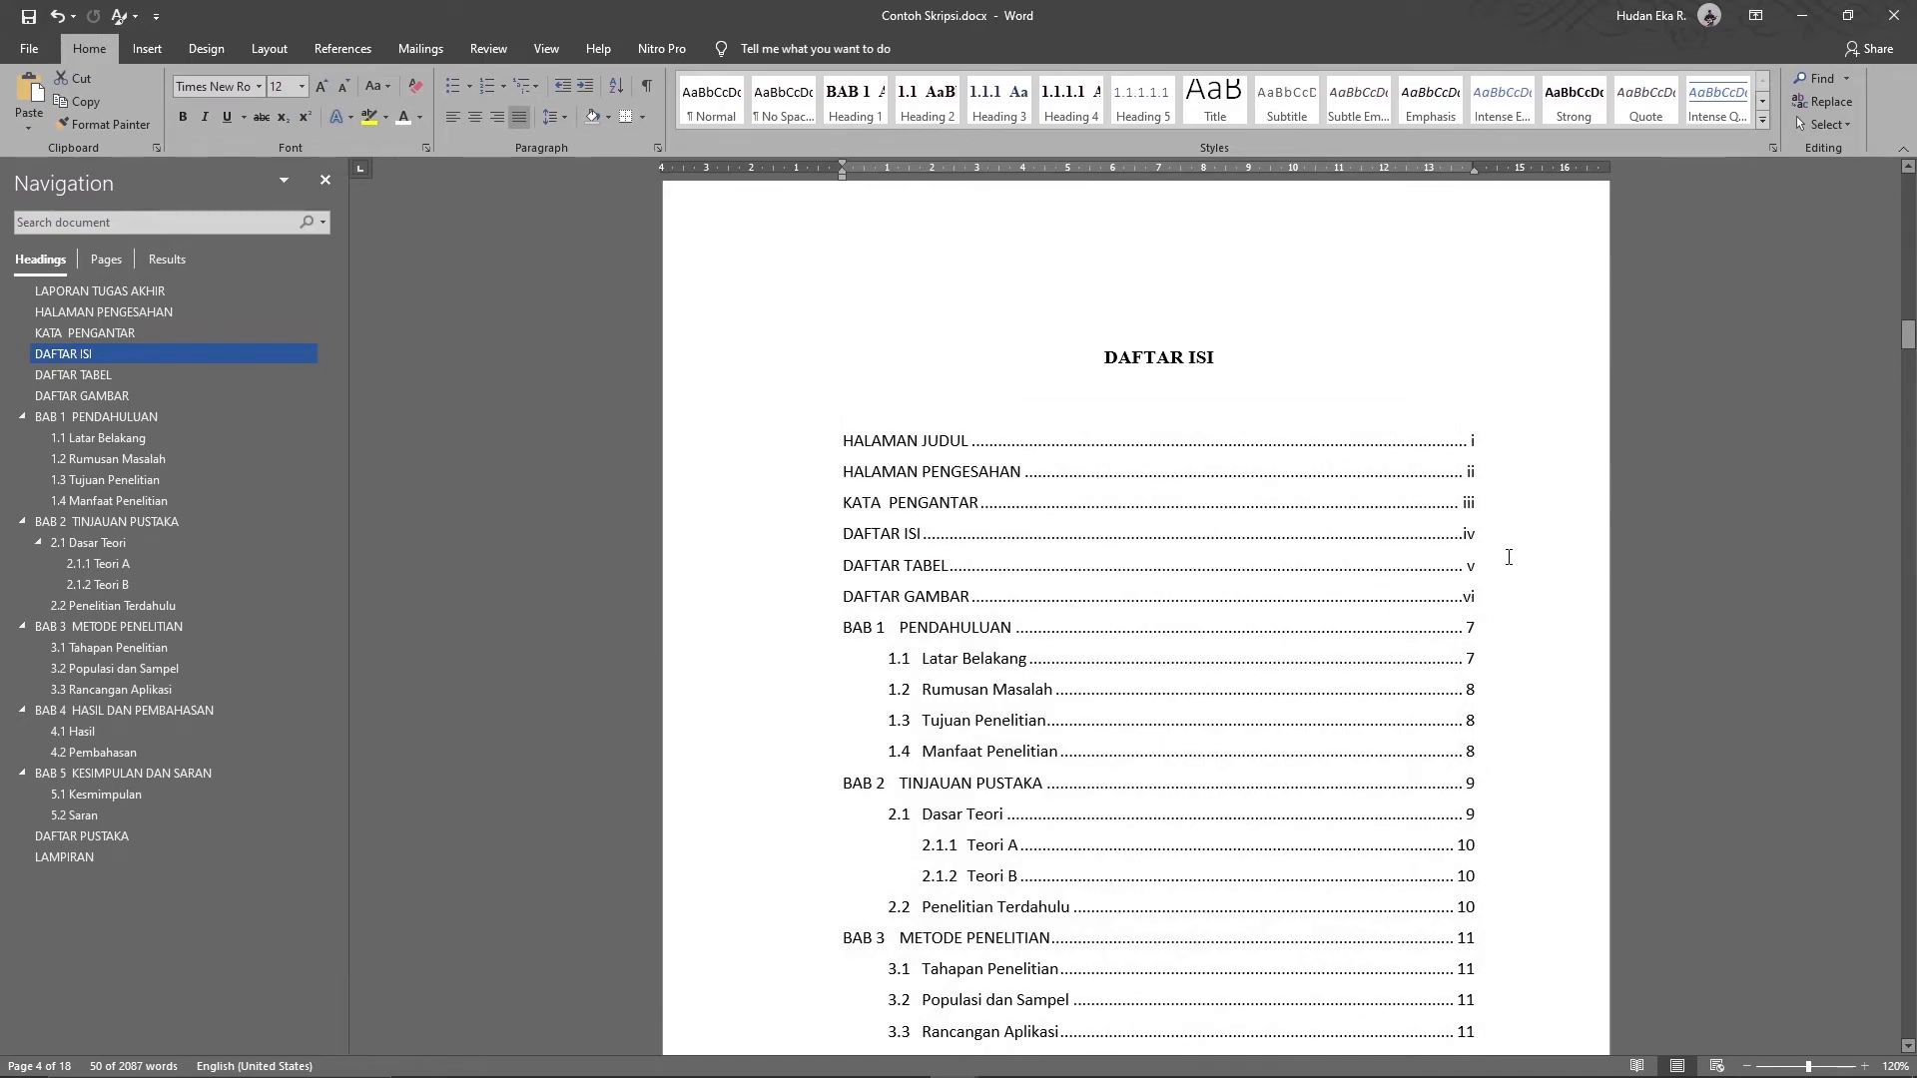
{"action": "scroll", "coordinate": [1509, 556], "scroll_direction": "down", "scroll_amount": 2}
{"action": "left_click", "coordinate": [1472, 536]}
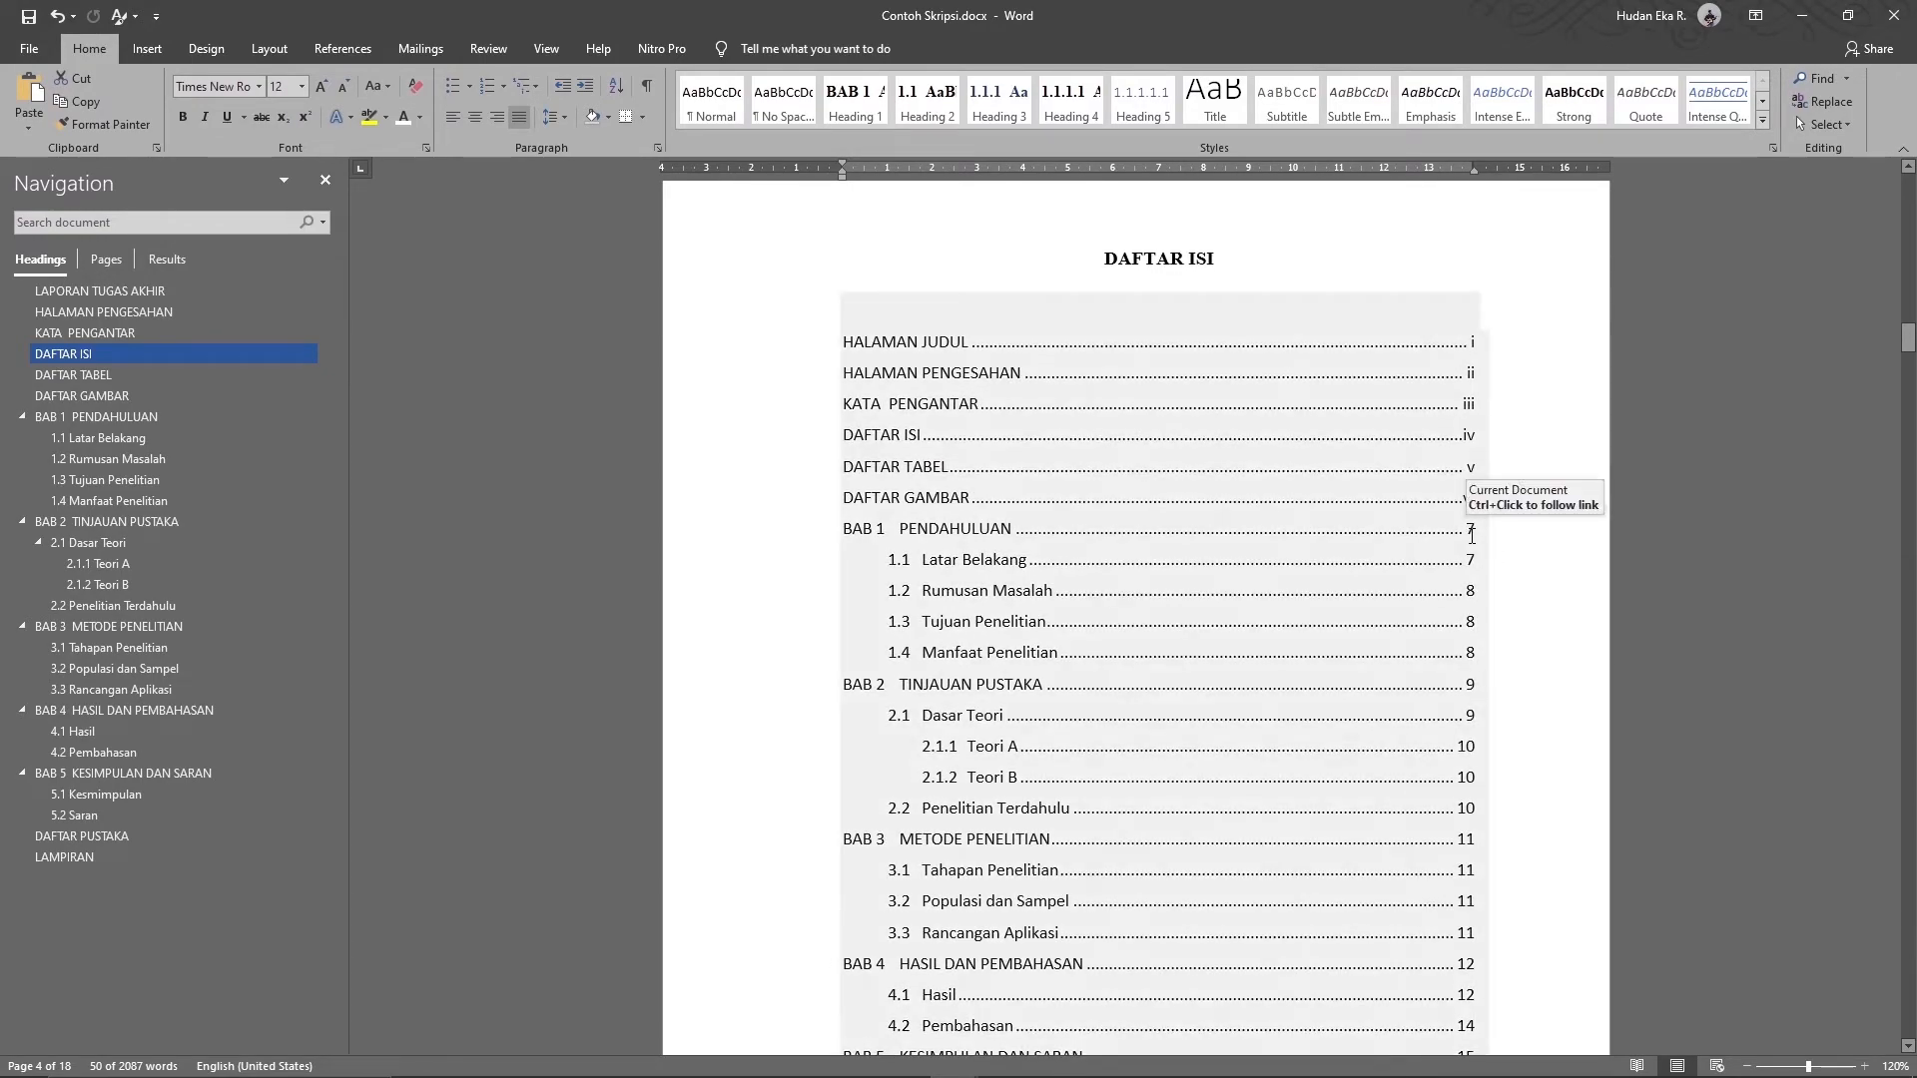
- Update the DAFTAR ISI table of contents with the page-numbers-only option
{"action": "left_click", "coordinate": [945, 354]}
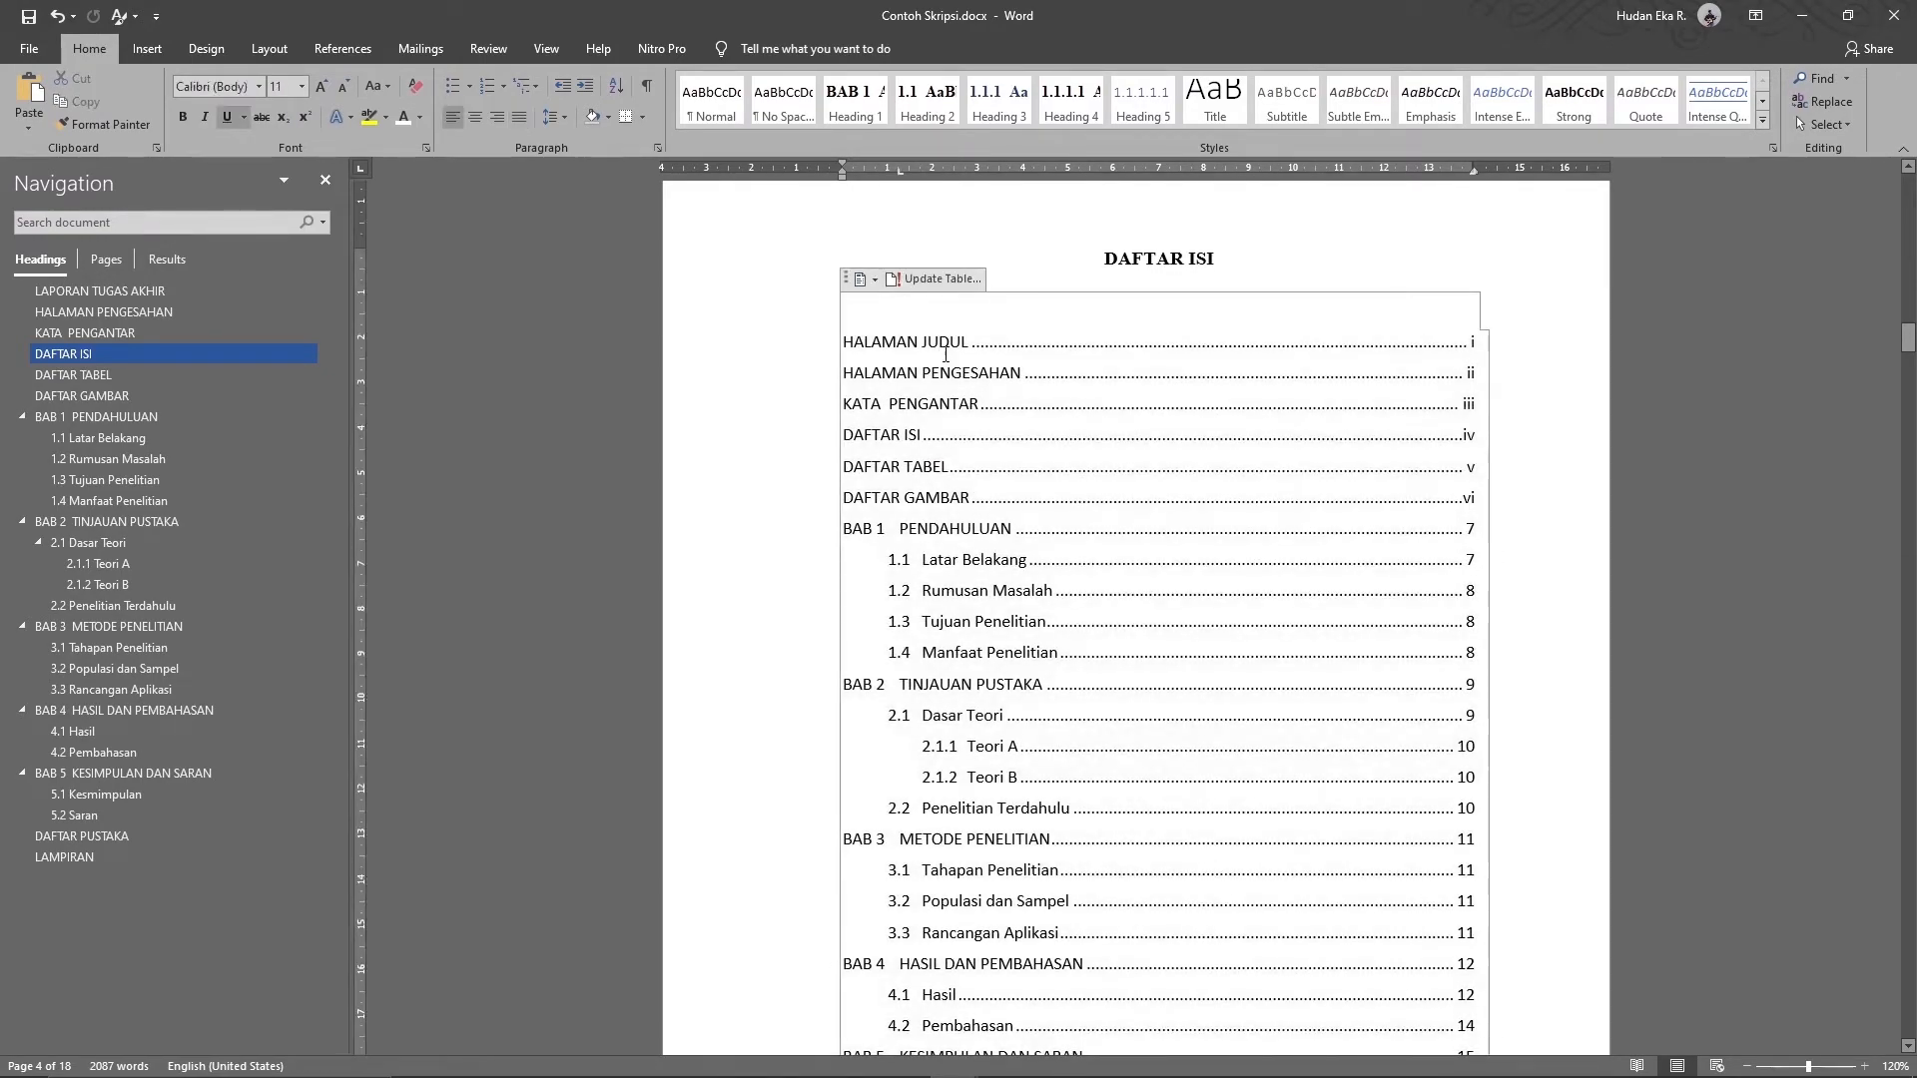
{"action": "left_click", "coordinate": [928, 281]}
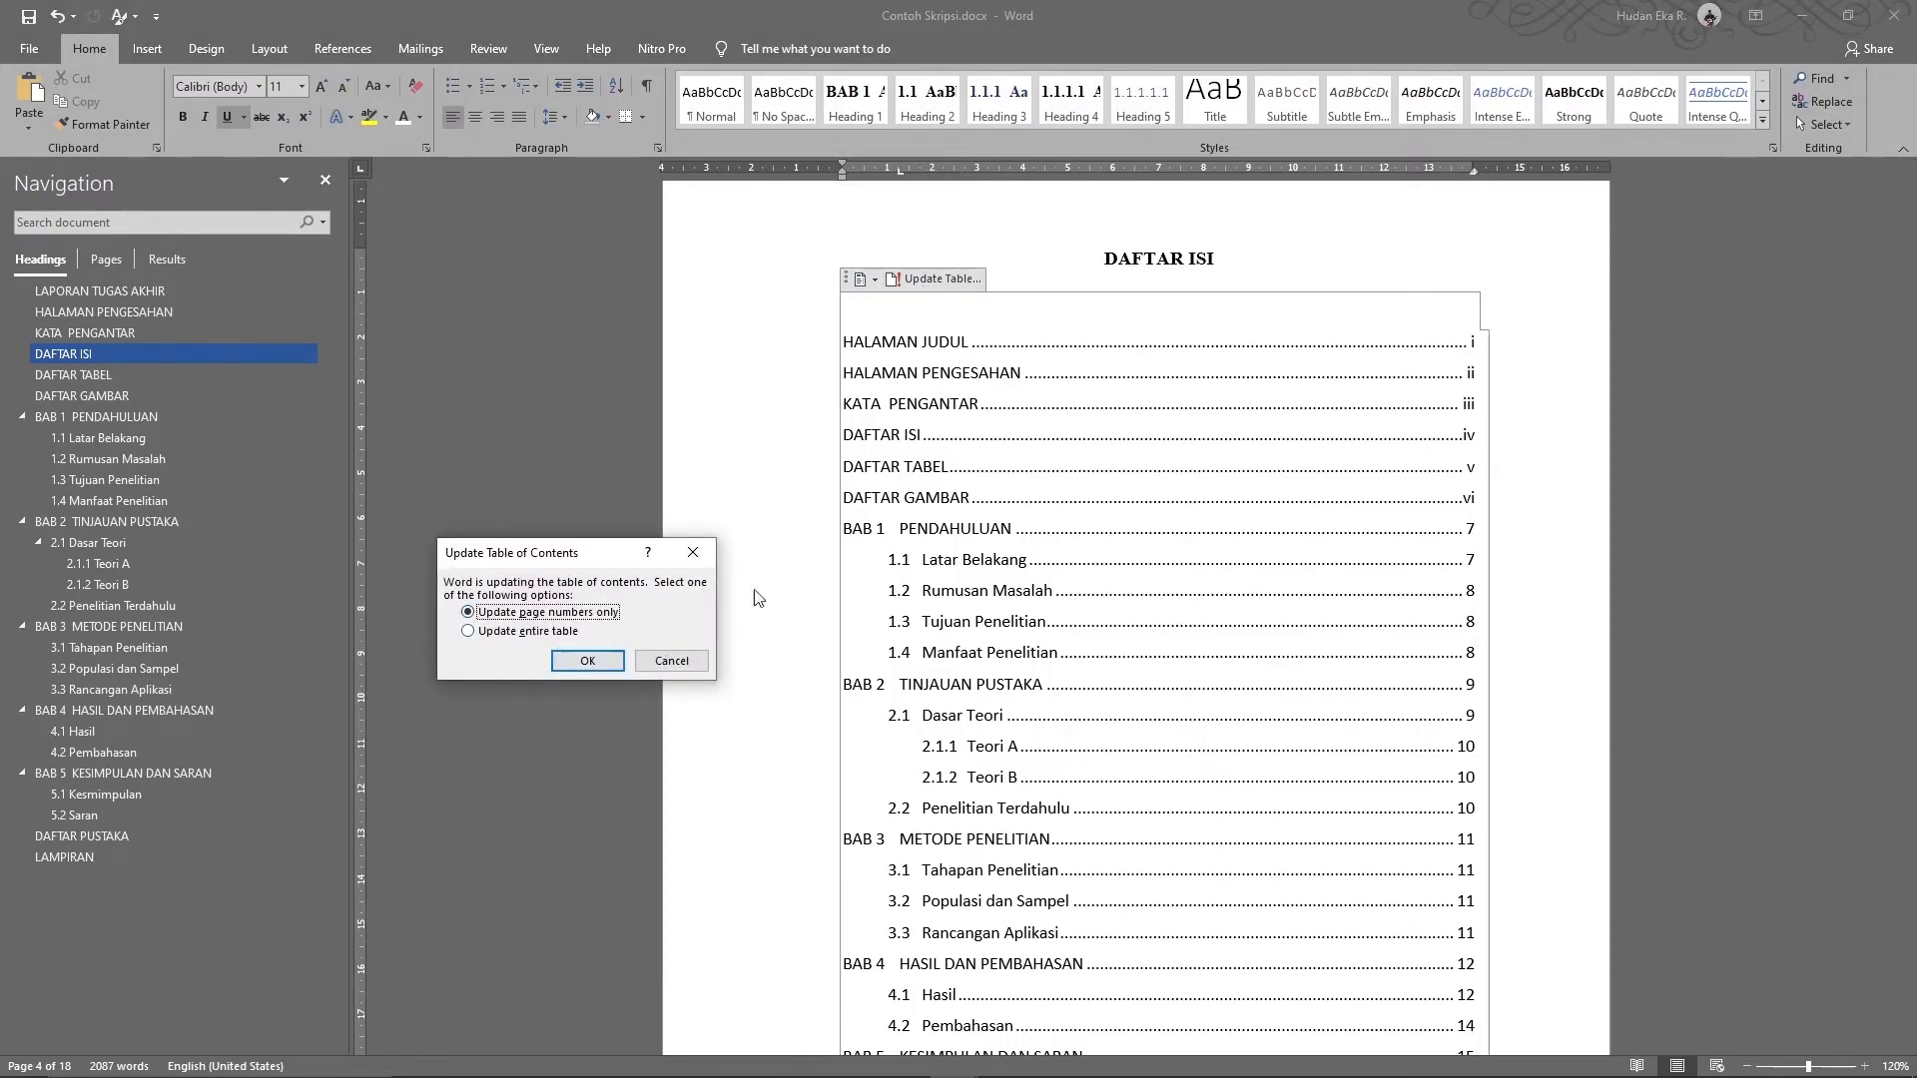
{"action": "left_click", "coordinate": [588, 661]}
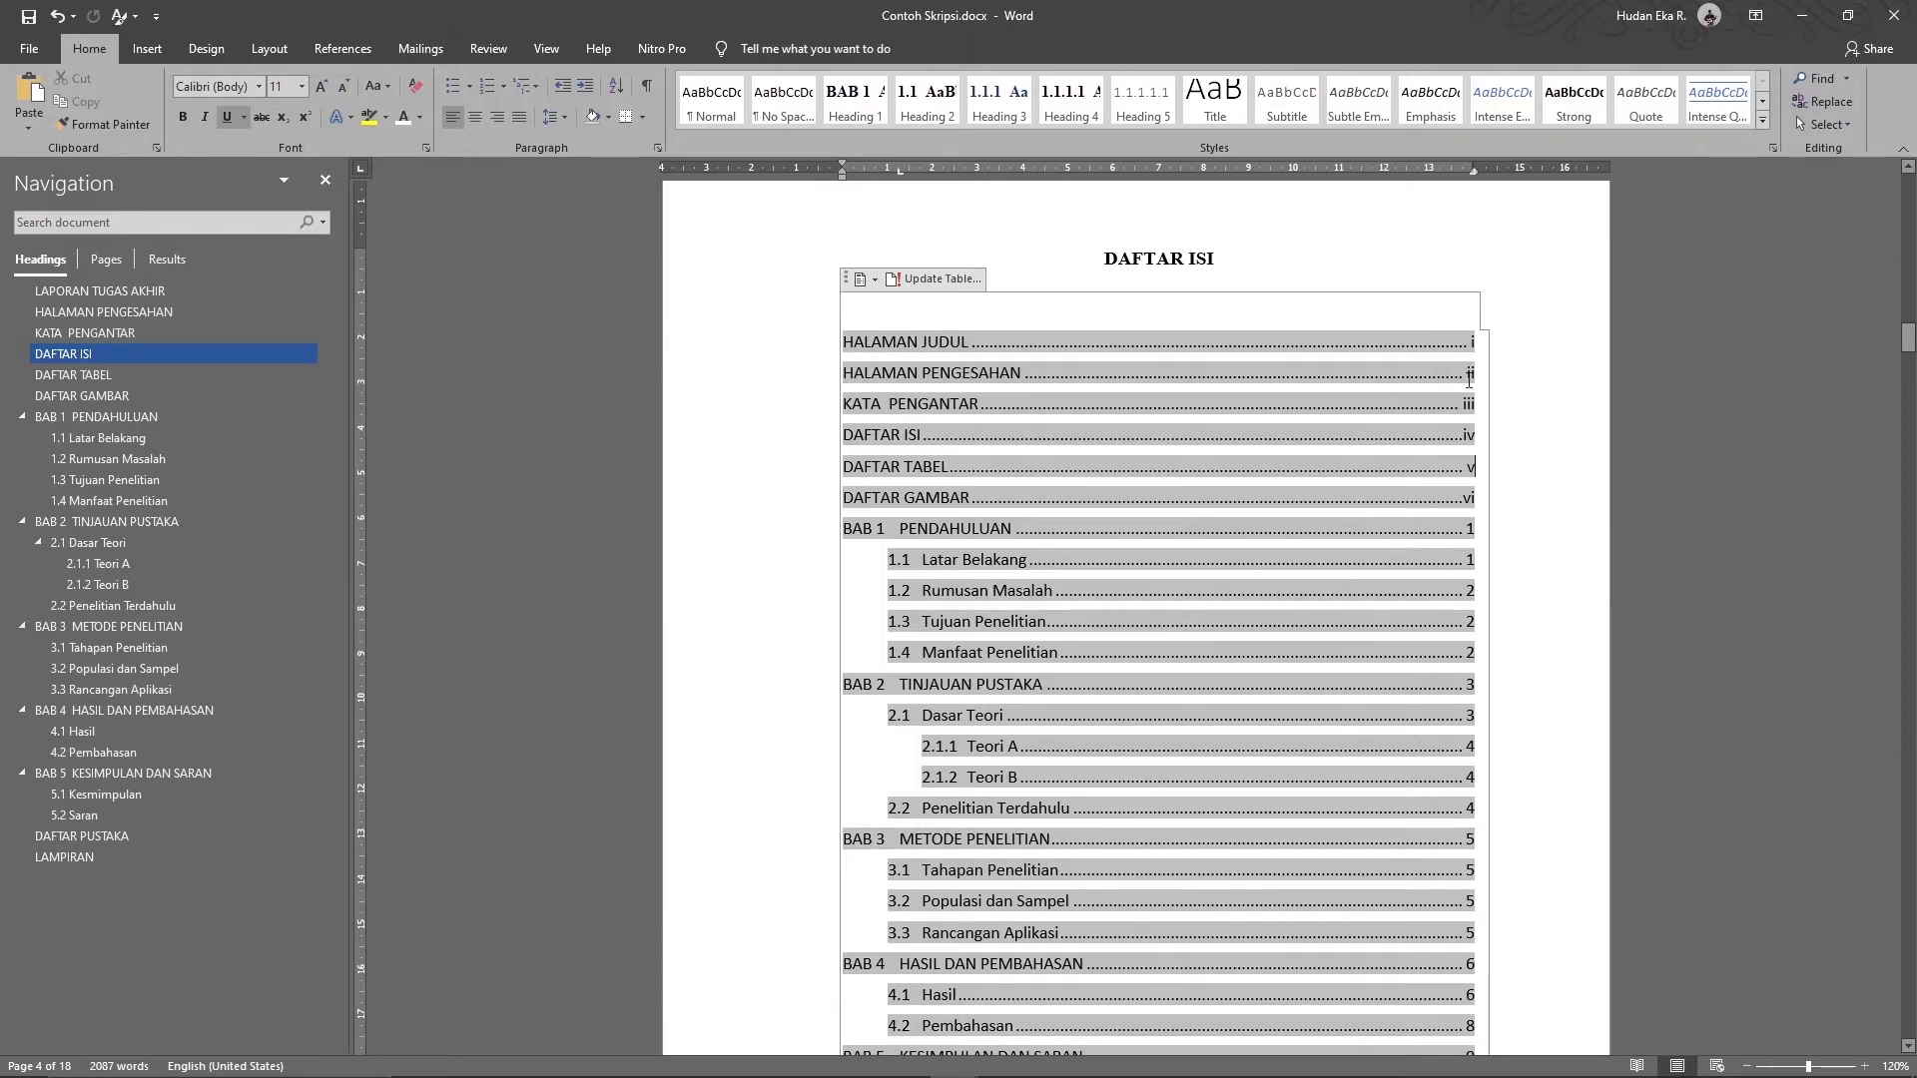
{"action": "left_click", "coordinate": [1216, 268]}
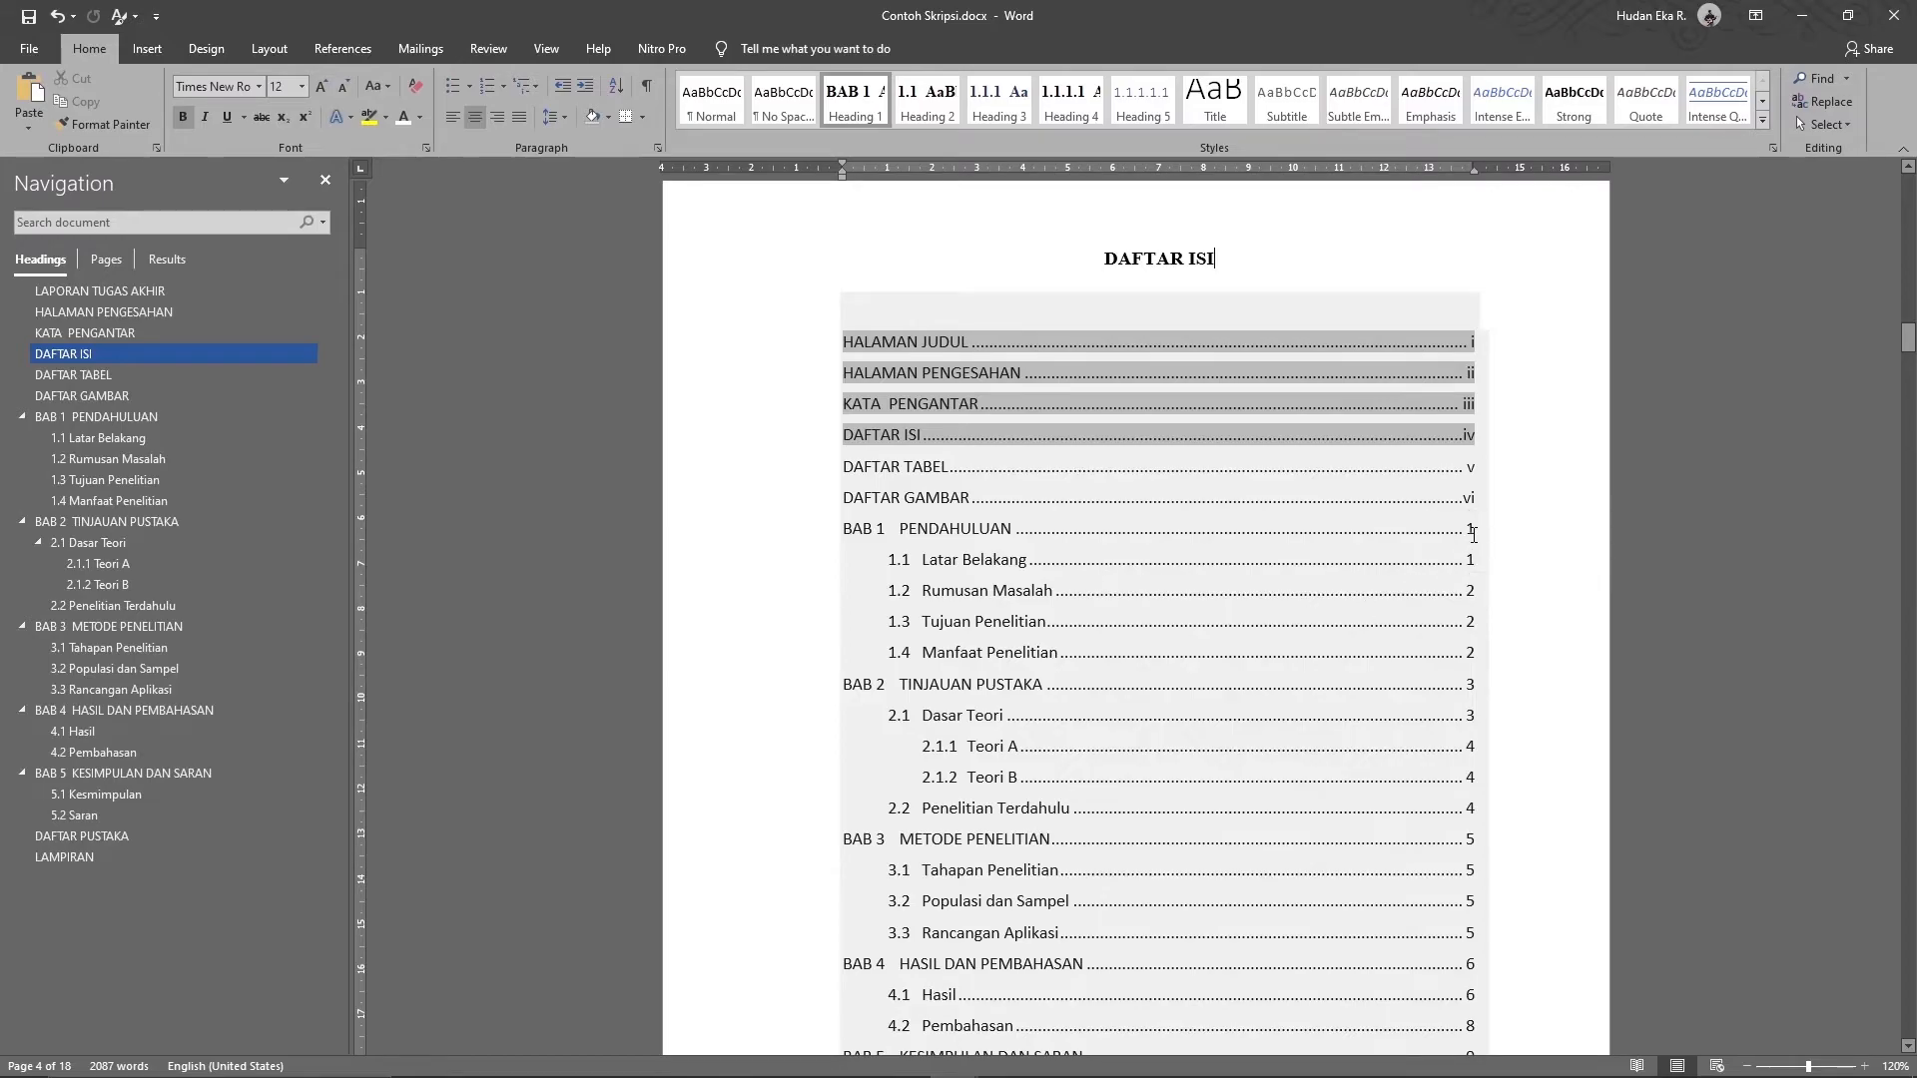
- Compare the DAFTAR ISI entries with the page numbers on the front matter, BAB 1 and BAB 2 pages
{"action": "scroll", "coordinate": [1447, 742], "scroll_direction": "down", "scroll_amount": 4}
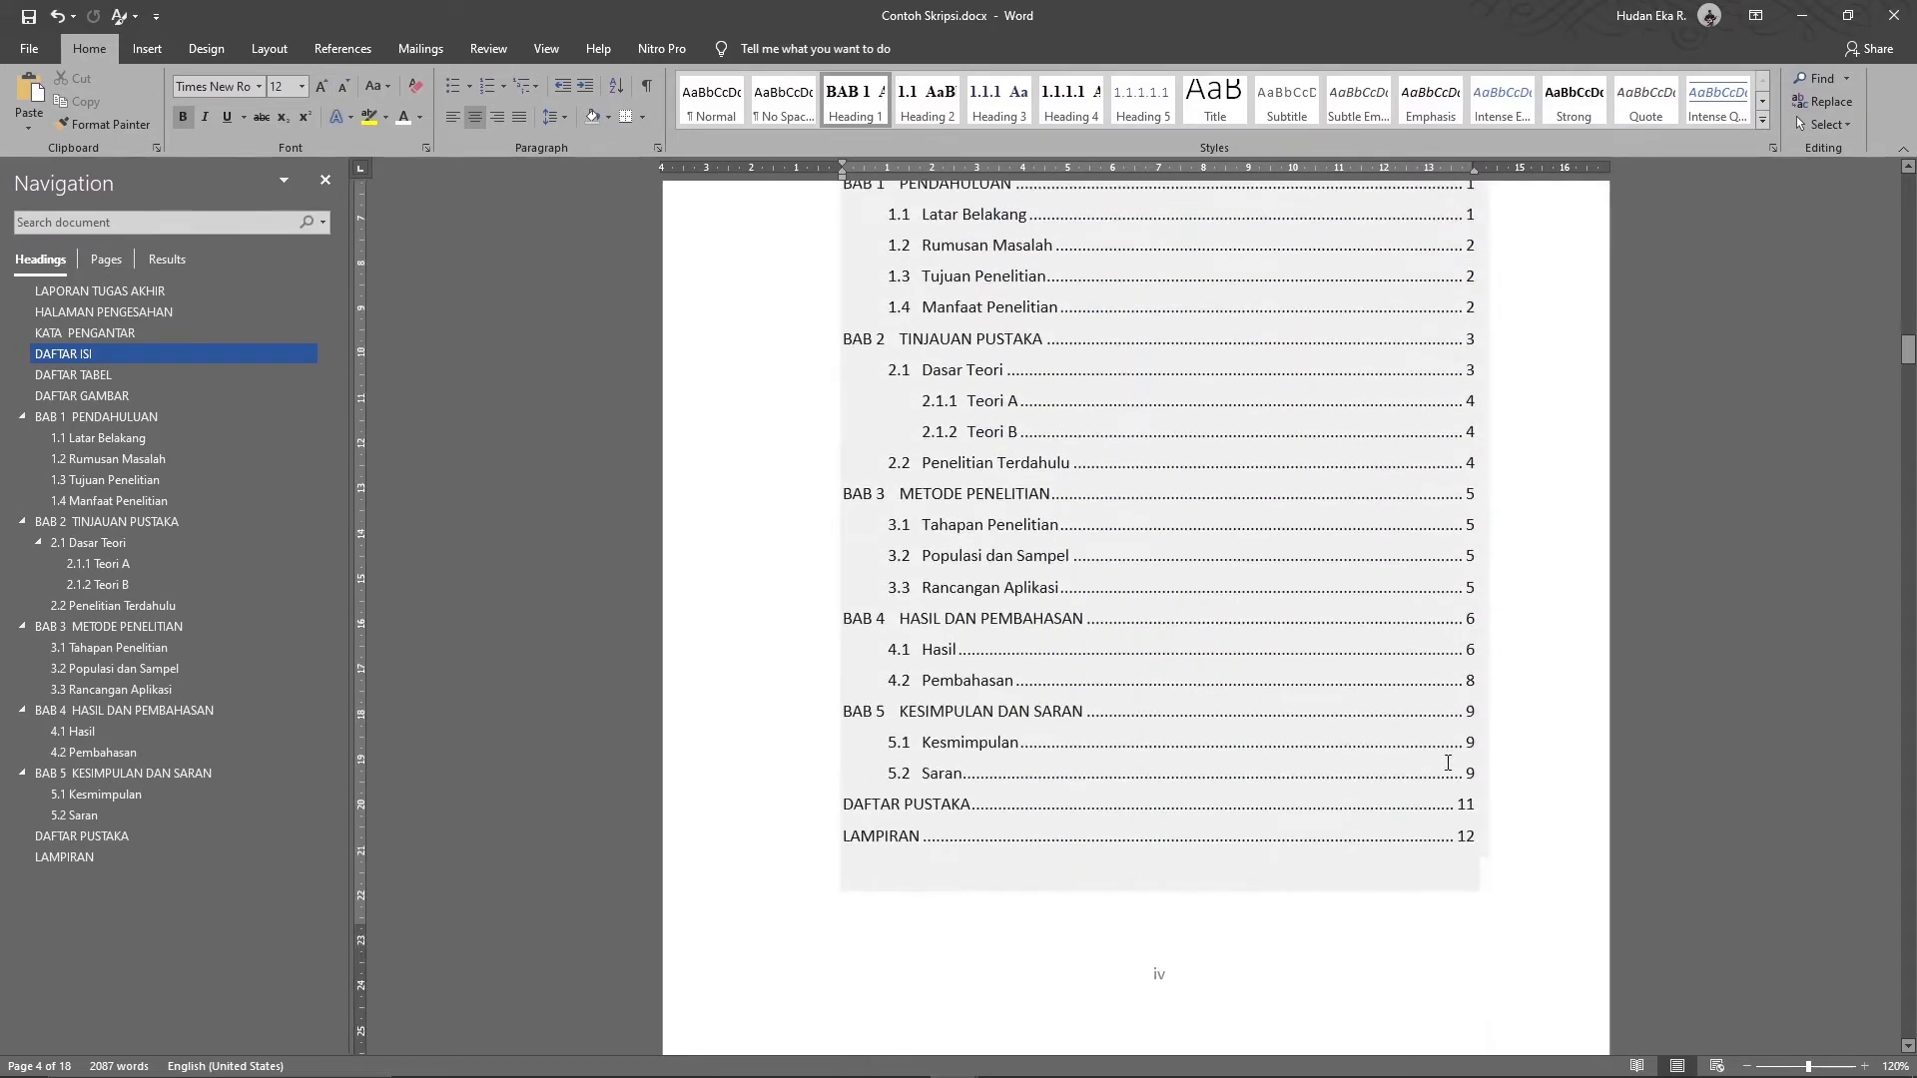
{"action": "scroll", "coordinate": [1447, 759], "scroll_direction": "down", "scroll_amount": 4, "text": "ctrl"}
{"action": "scroll", "coordinate": [1447, 761], "scroll_direction": "up", "scroll_amount": 15}
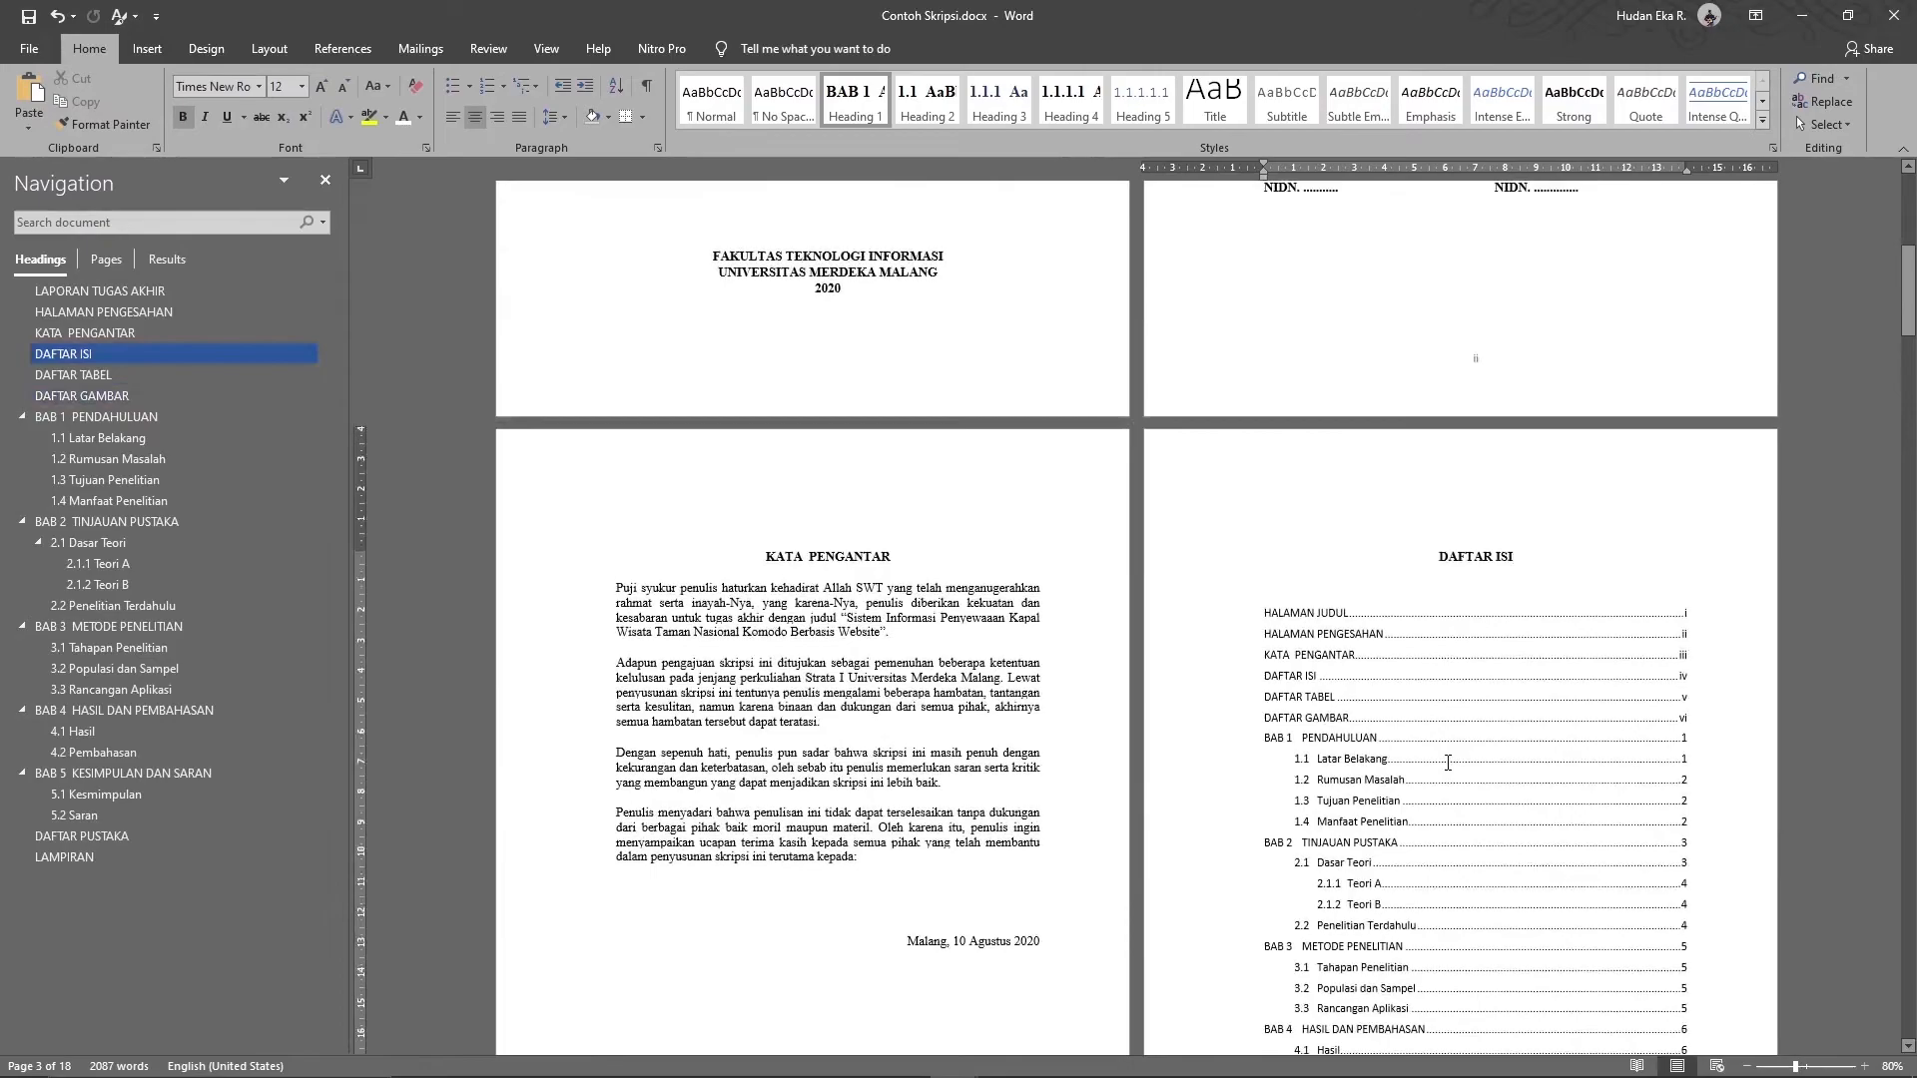
{"action": "scroll", "coordinate": [1448, 763], "scroll_direction": "down", "scroll_amount": 20}
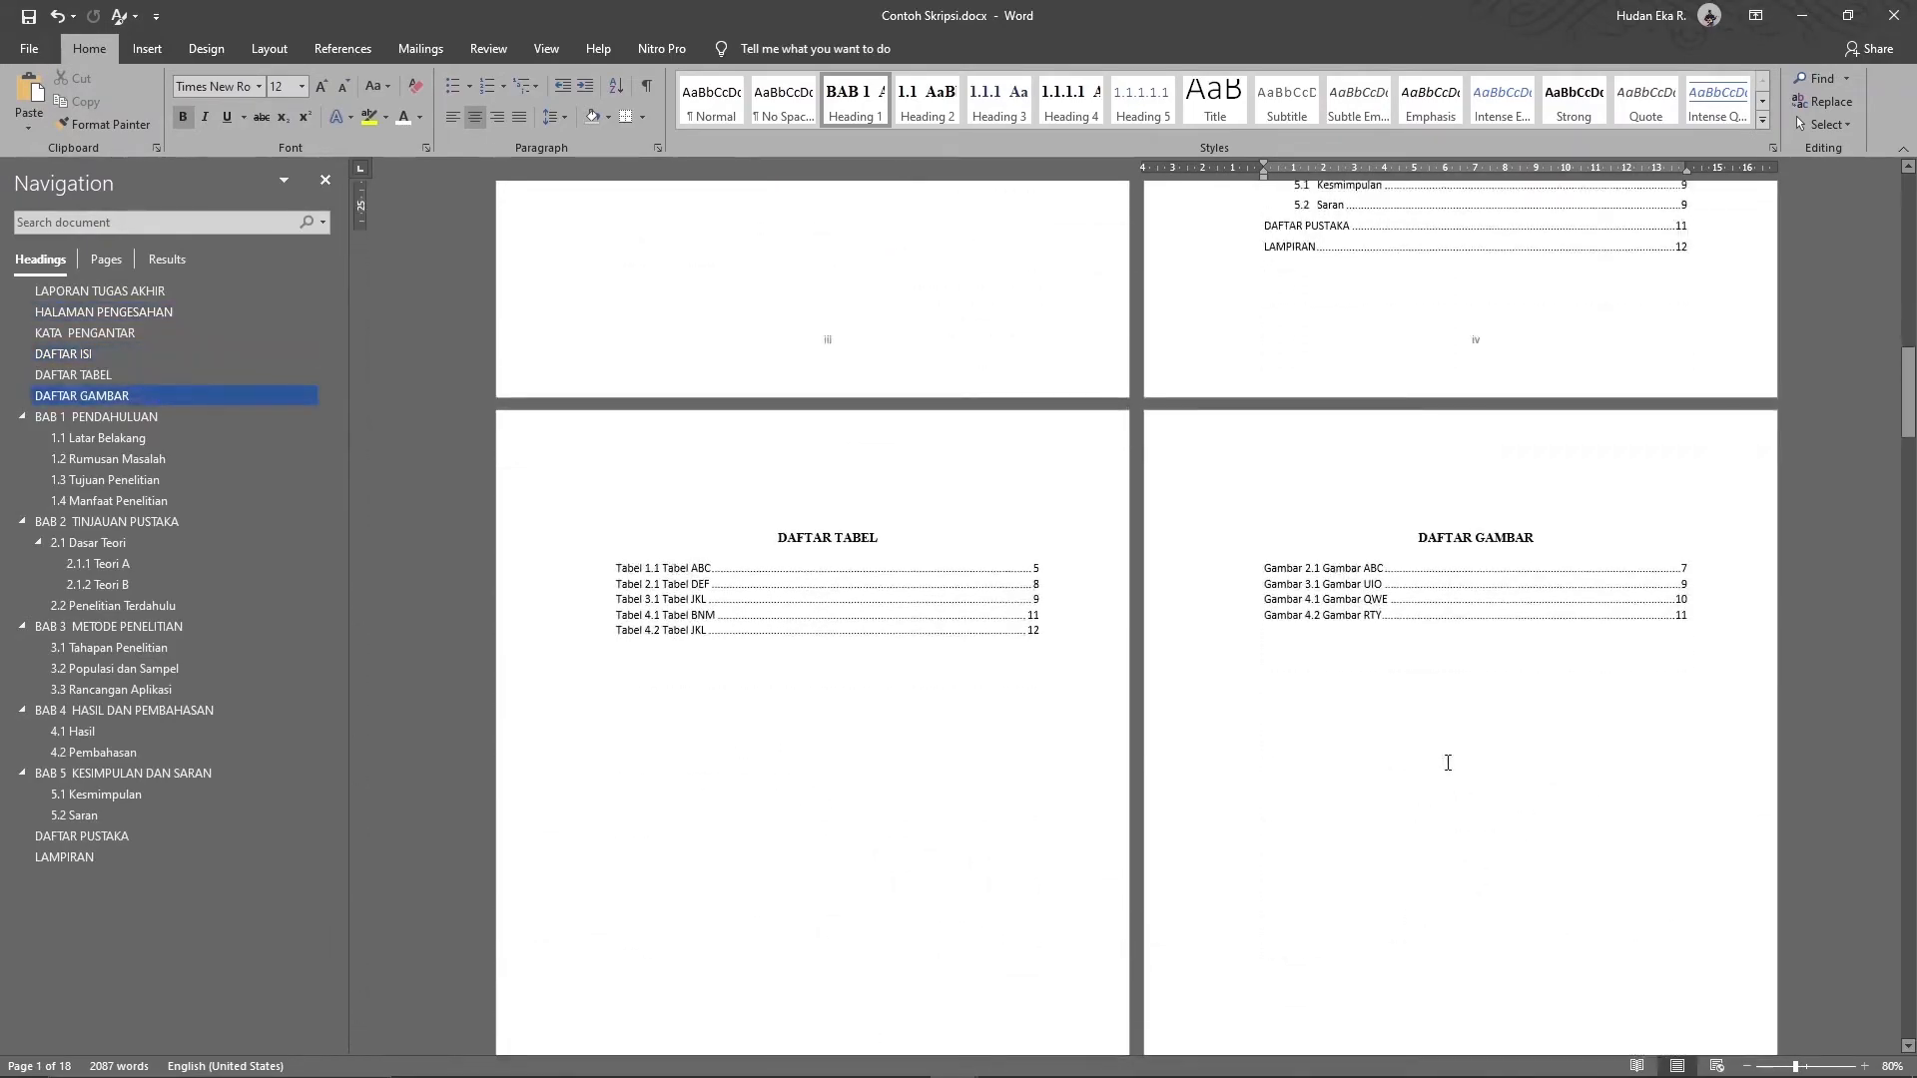
{"action": "scroll", "coordinate": [1447, 763], "scroll_direction": "down", "scroll_amount": 8}
{"action": "scroll", "coordinate": [1448, 763], "scroll_direction": "up", "scroll_amount": 6}
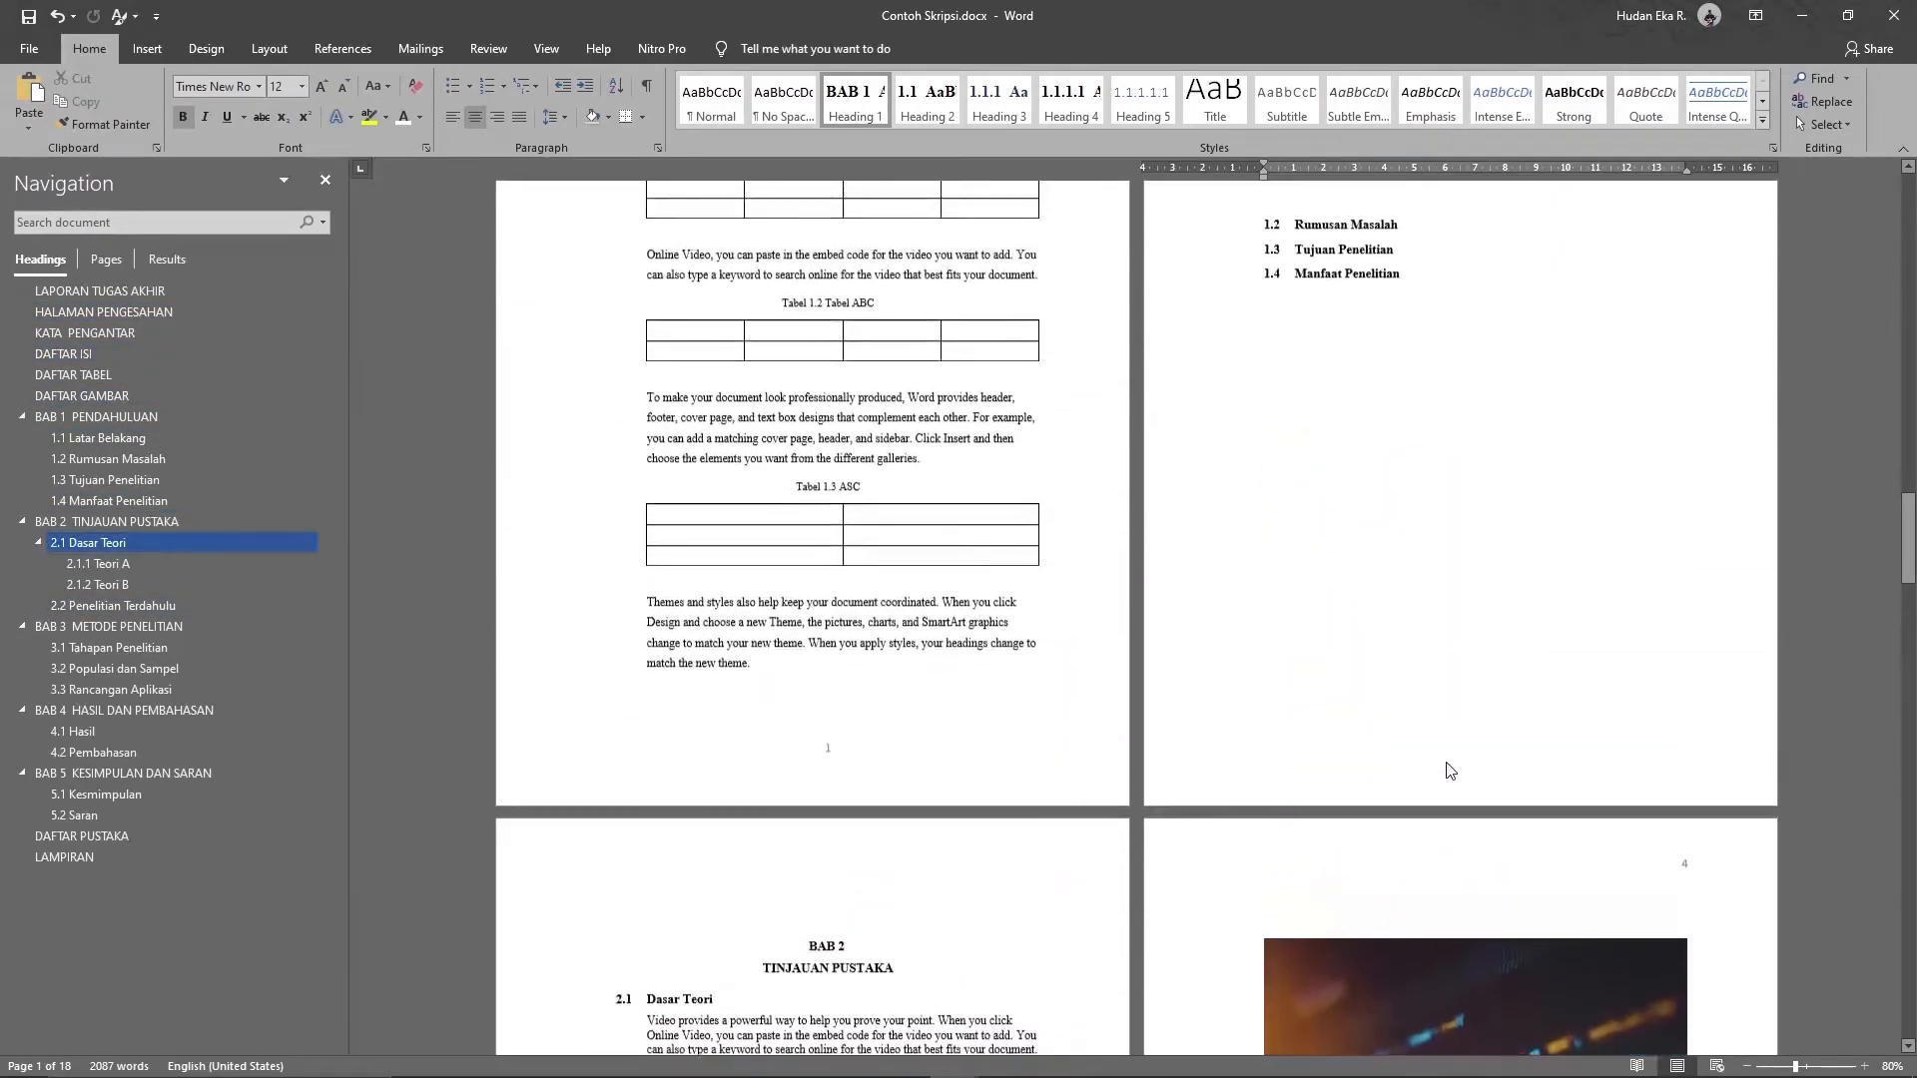
{"action": "scroll", "coordinate": [1448, 763], "scroll_direction": "up", "scroll_amount": 2}
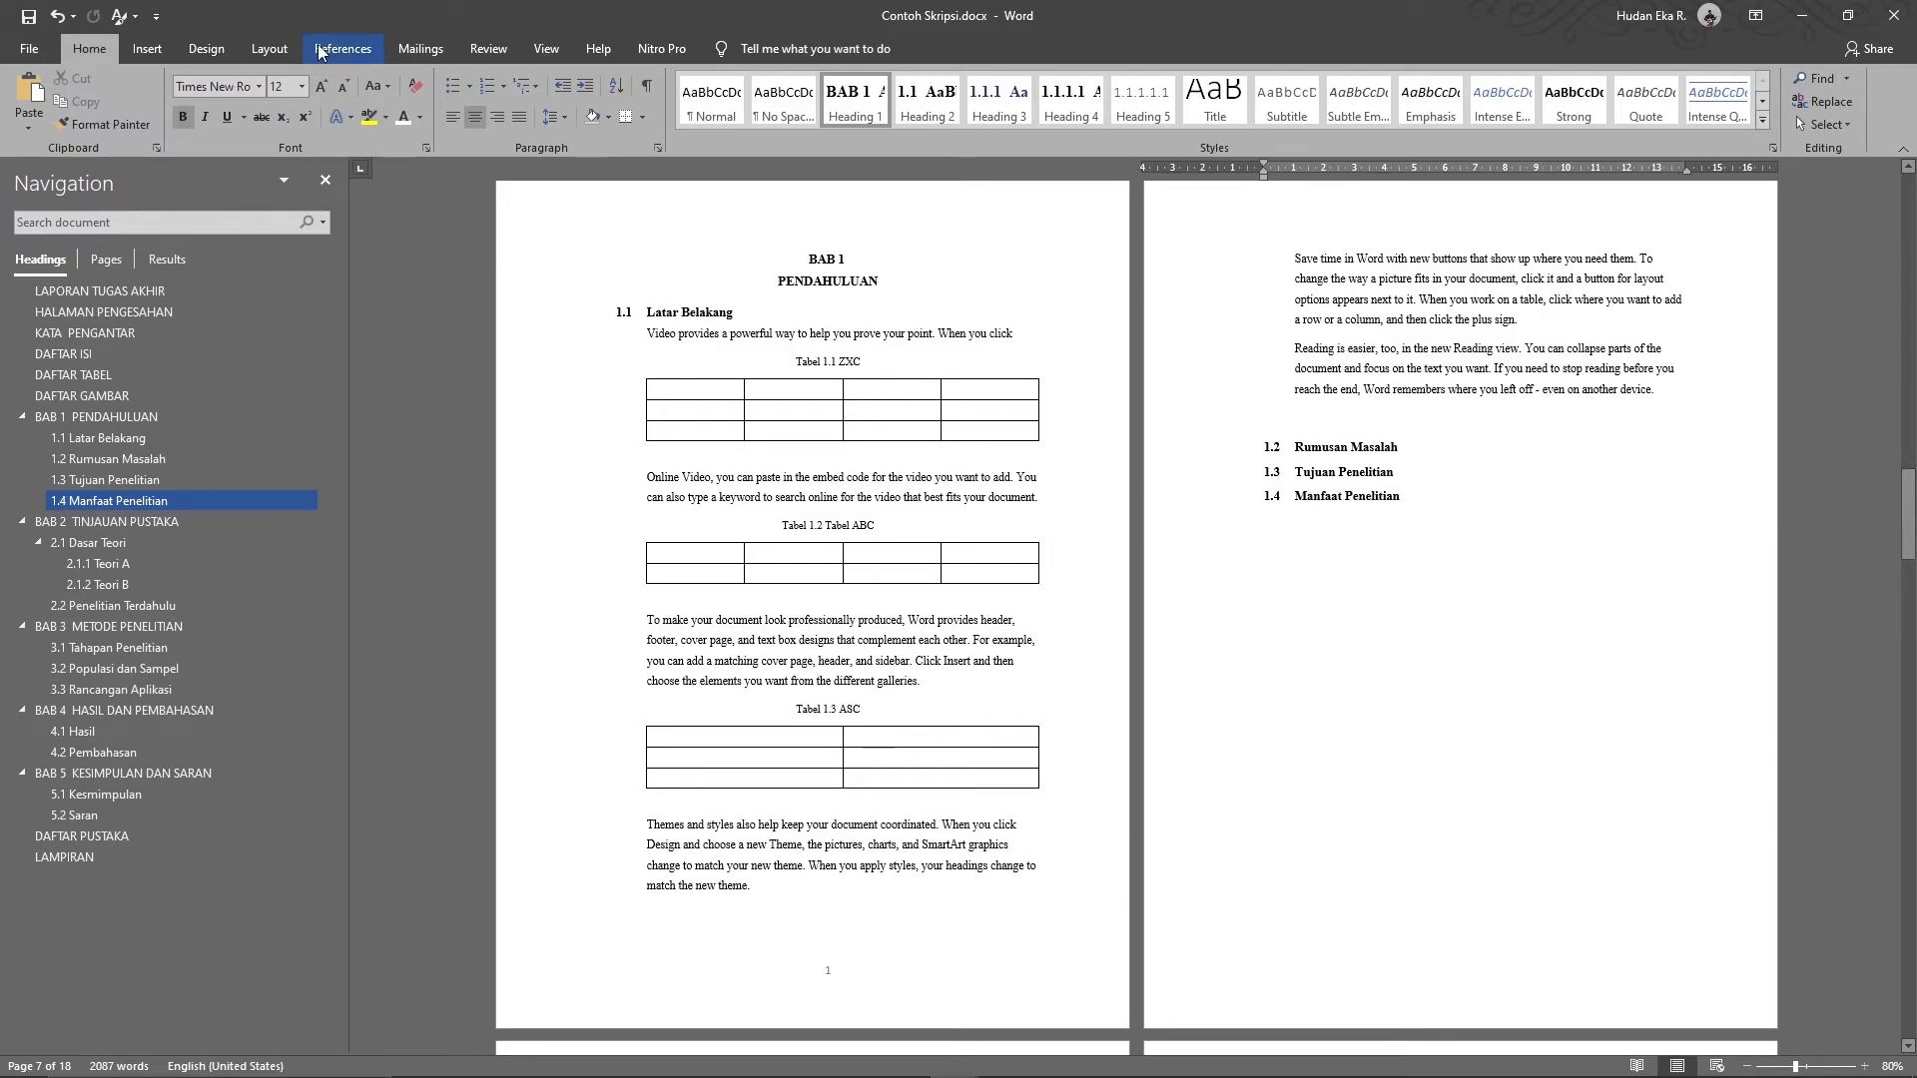
- Open the BAB 1 first-page footer and compare its section with the neighbouring Section 2 and BAB 2 pages
{"action": "double_click", "coordinate": [913, 993]}
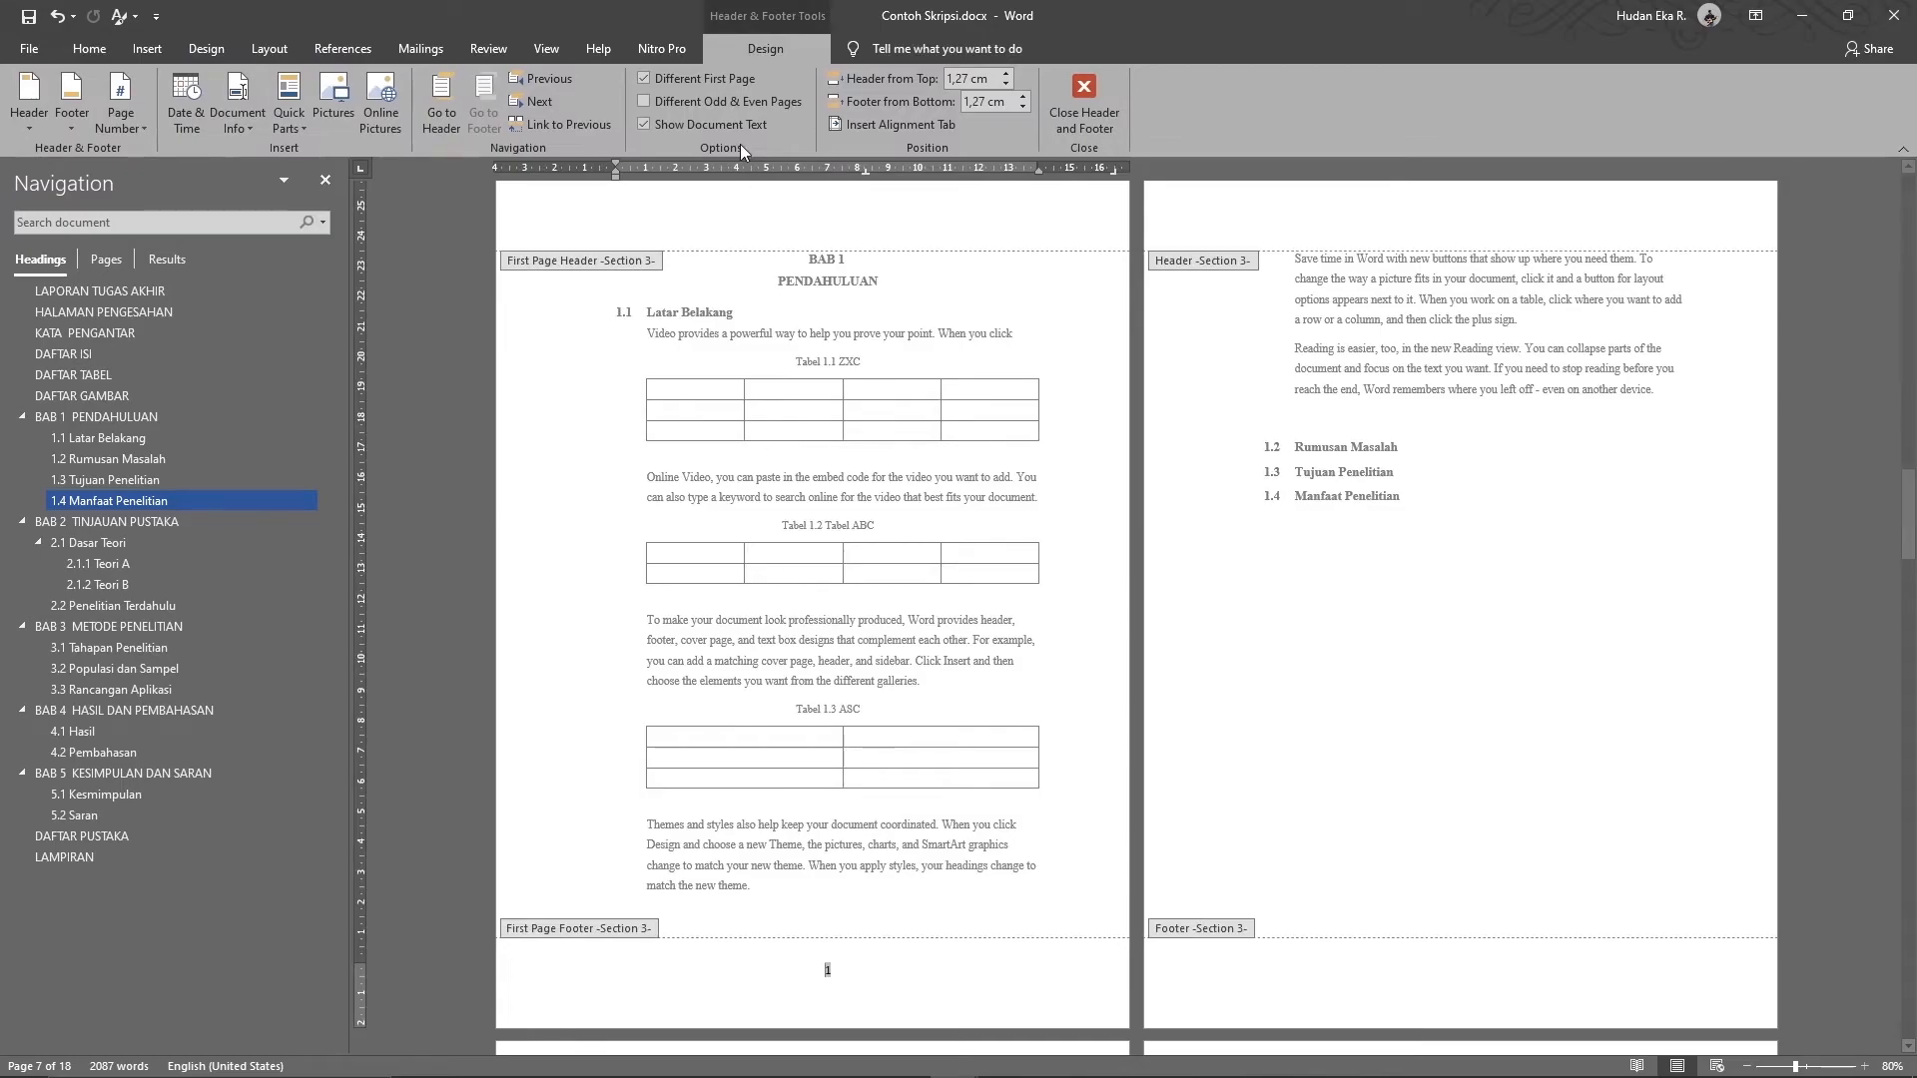
{"action": "scroll", "coordinate": [814, 369], "scroll_direction": "up", "scroll_amount": 5}
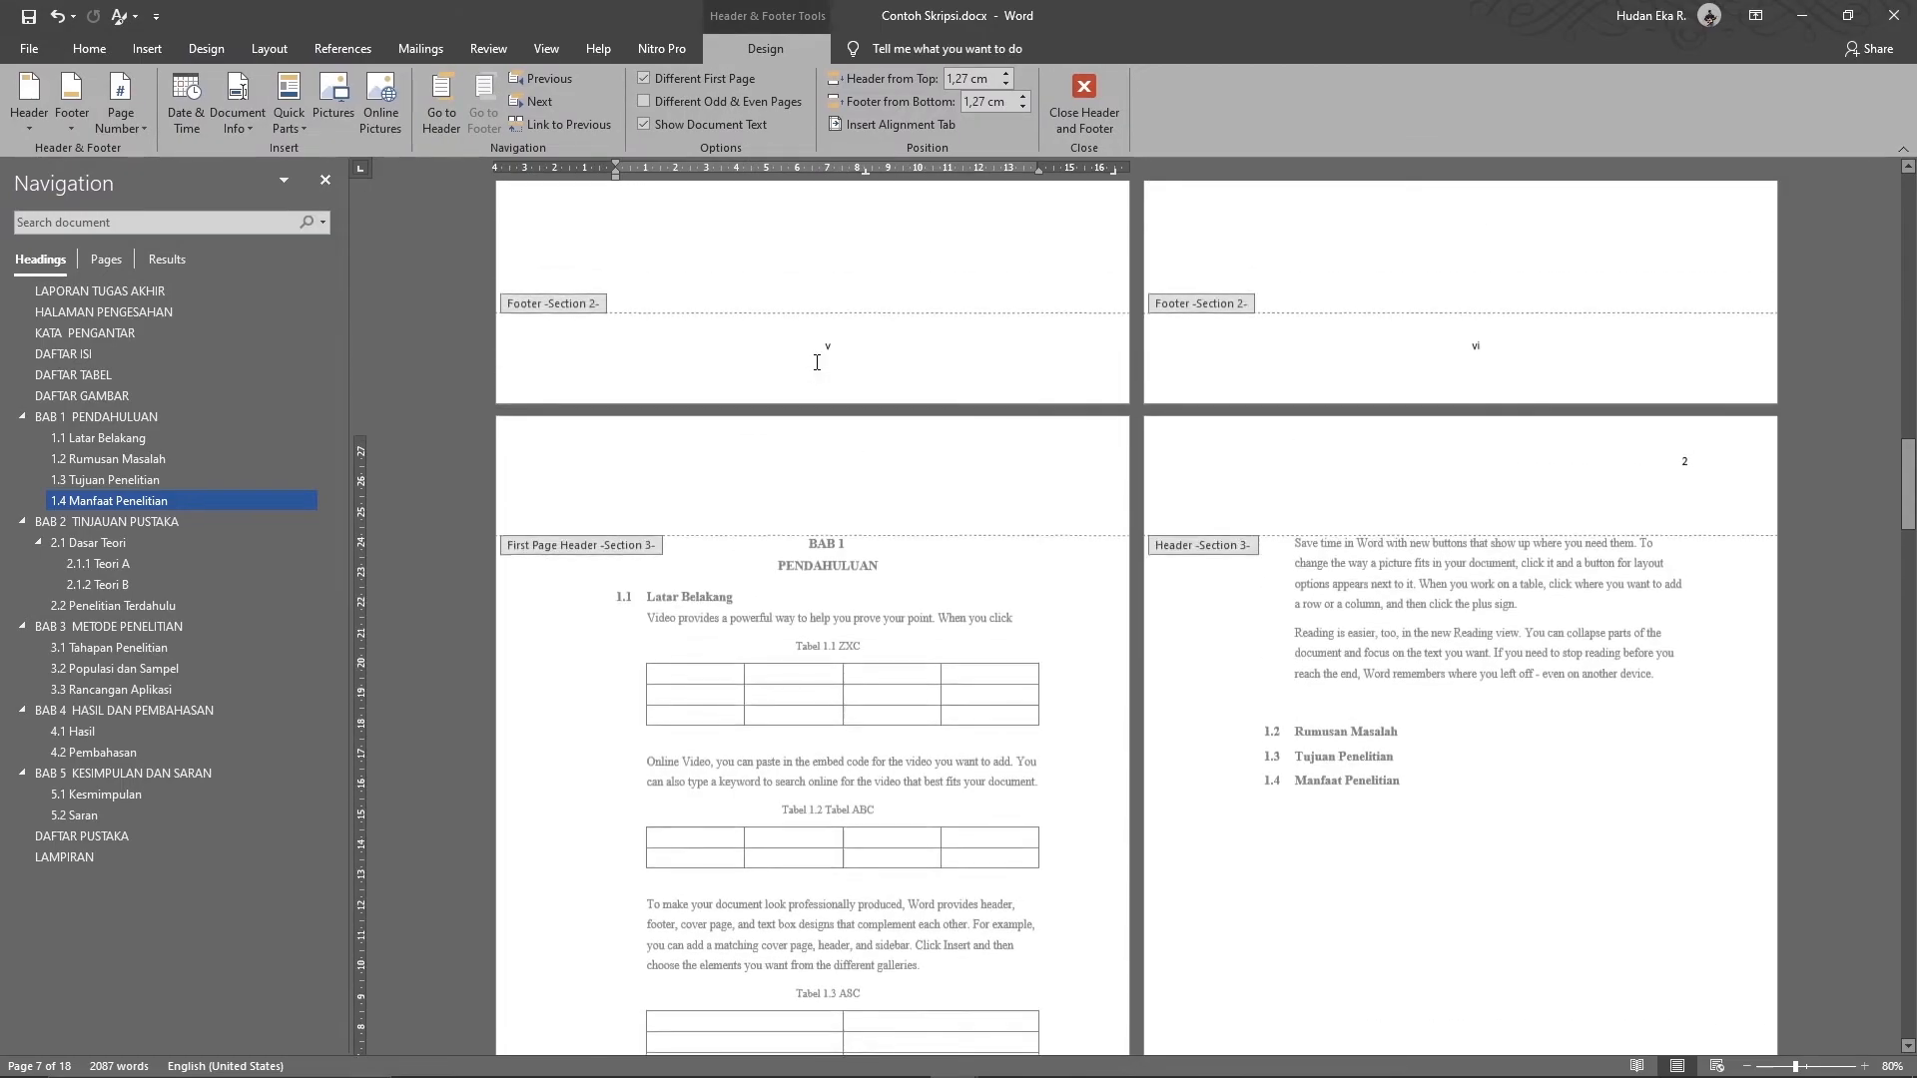
{"action": "scroll", "coordinate": [1472, 641], "scroll_direction": "down", "scroll_amount": 5}
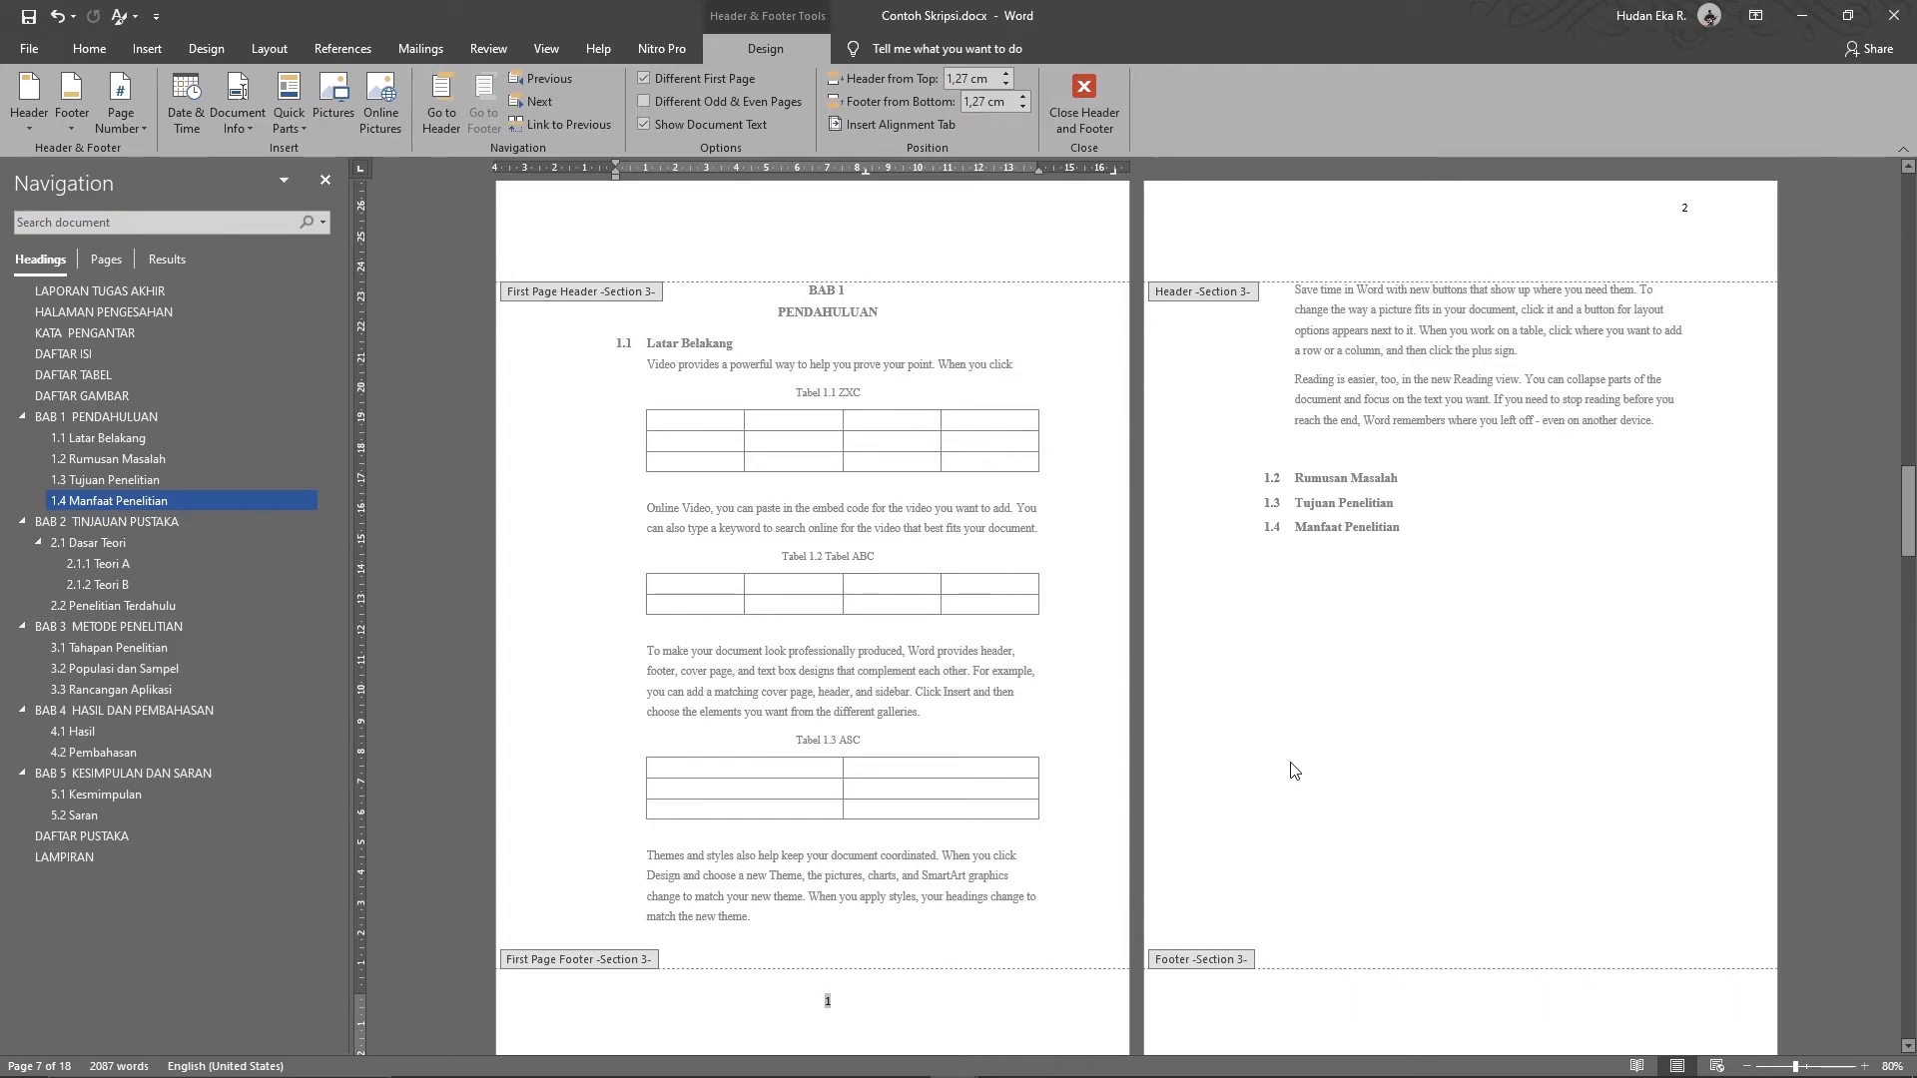
{"action": "scroll", "coordinate": [877, 860], "scroll_direction": "down", "scroll_amount": 1}
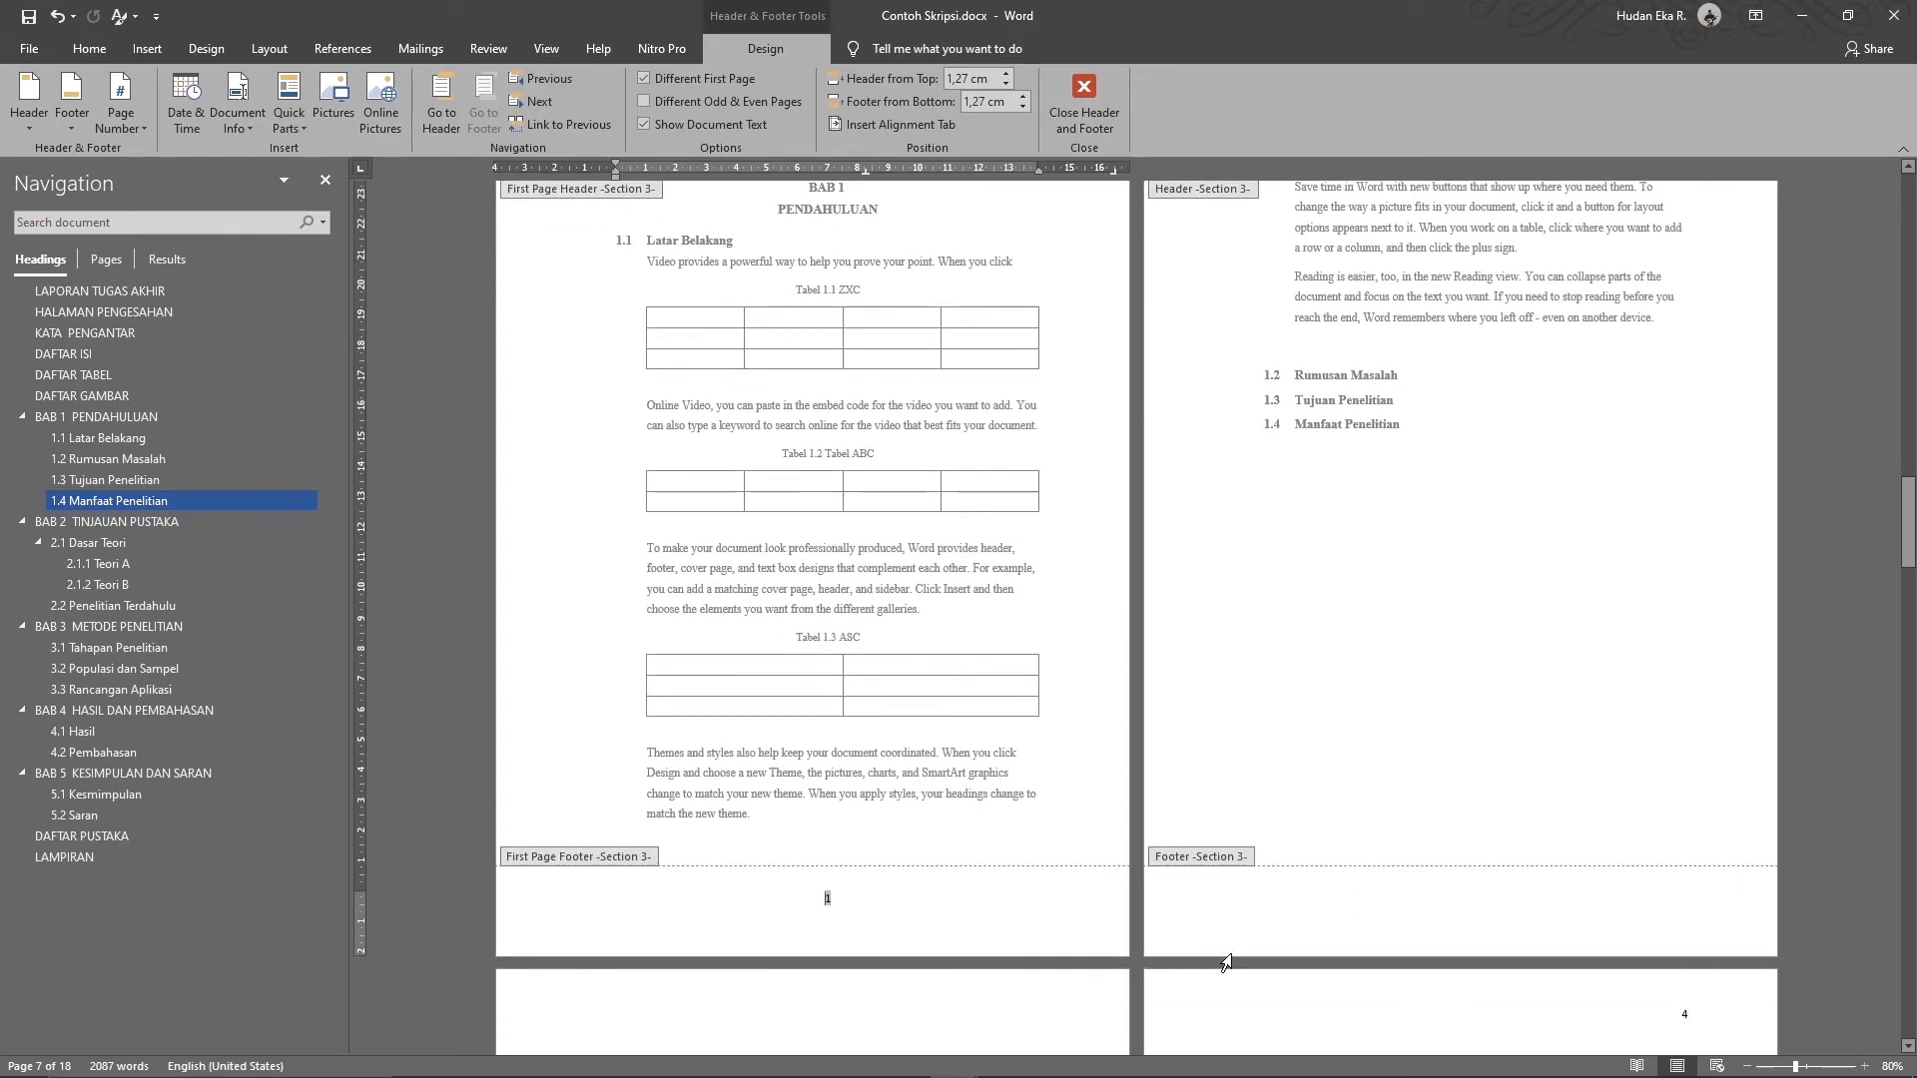
{"action": "scroll", "coordinate": [842, 644], "scroll_direction": "down", "scroll_amount": 2}
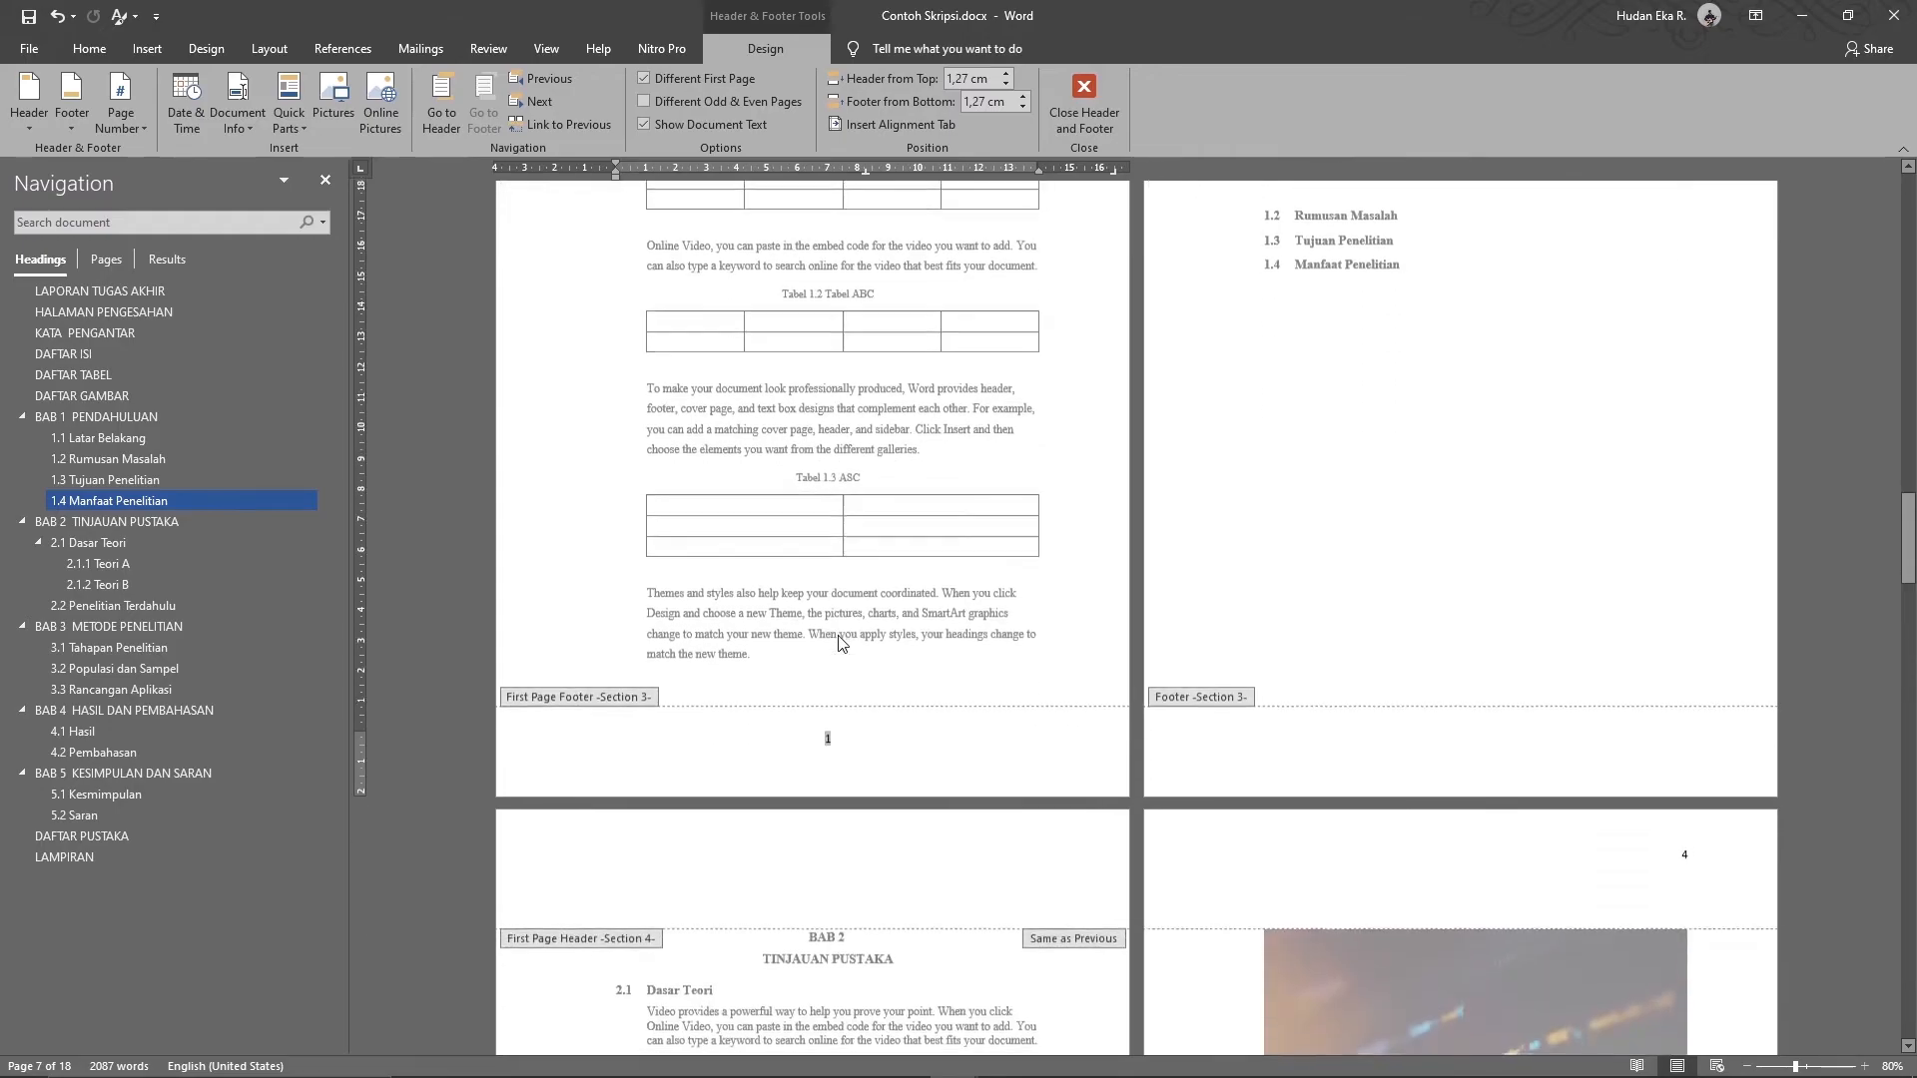
{"action": "scroll", "coordinate": [842, 644], "scroll_direction": "down", "scroll_amount": 1}
- Review the header and footer sections from the title page through the front matter to BAB 1
{"action": "scroll", "coordinate": [842, 644], "scroll_direction": "up", "scroll_amount": 20}
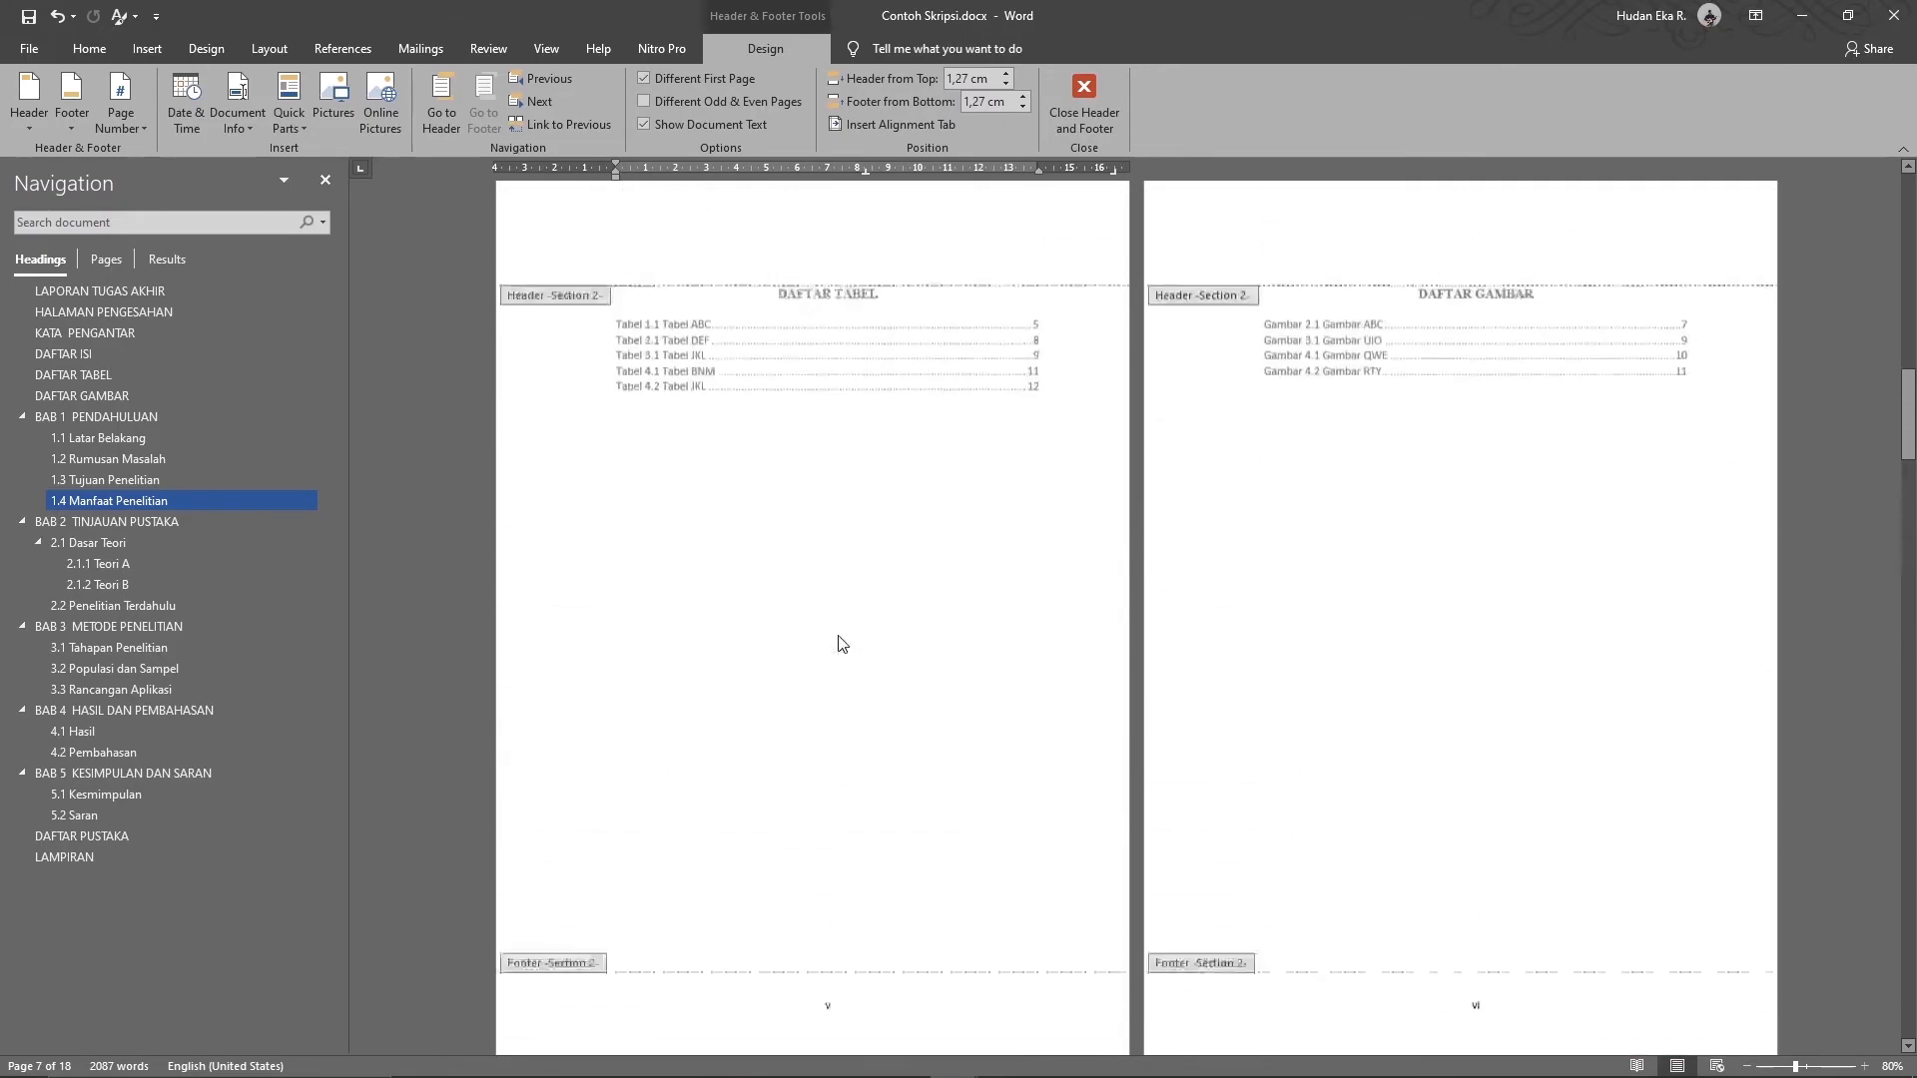
{"action": "scroll", "coordinate": [916, 518], "scroll_direction": "up", "scroll_amount": 10}
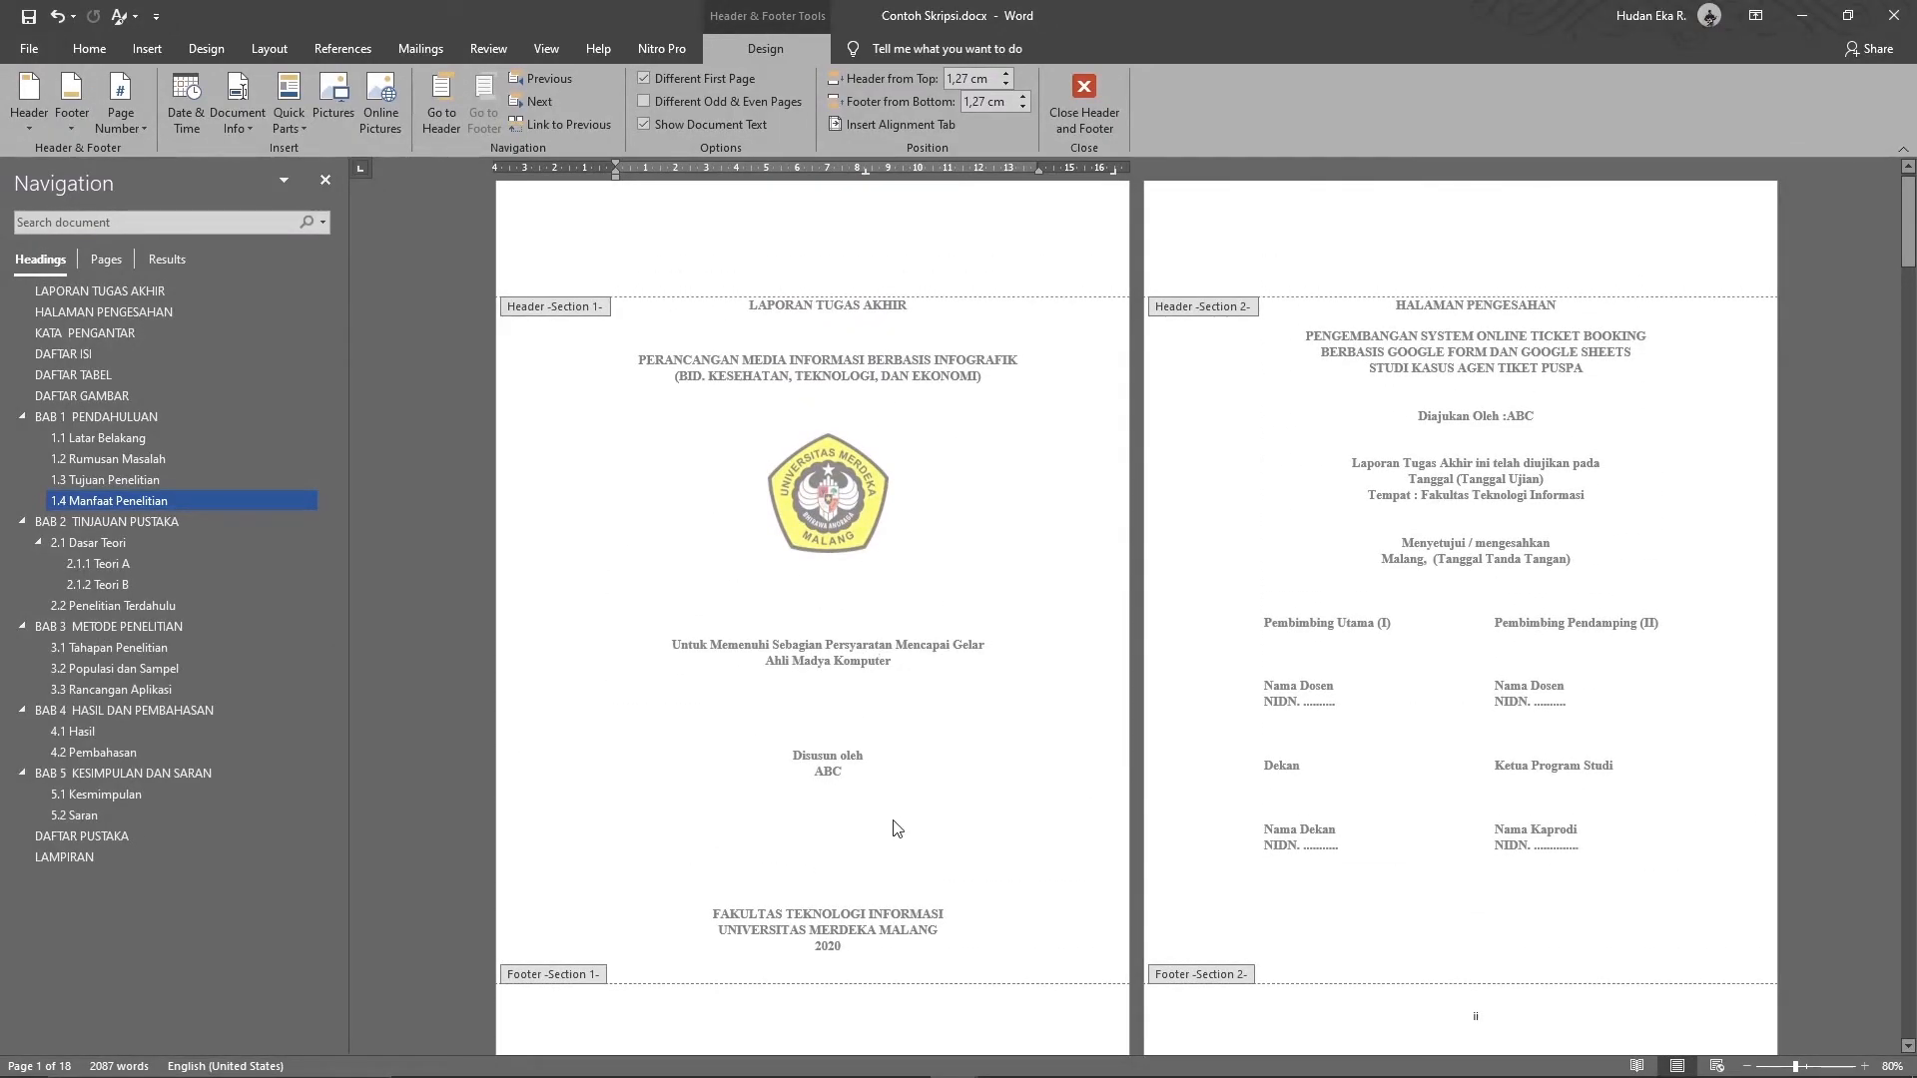
{"action": "left_click", "coordinate": [1454, 791]}
{"action": "scroll", "coordinate": [1456, 788], "scroll_direction": "down", "scroll_amount": 3}
{"action": "scroll", "coordinate": [1456, 789], "scroll_direction": "down", "scroll_amount": 18}
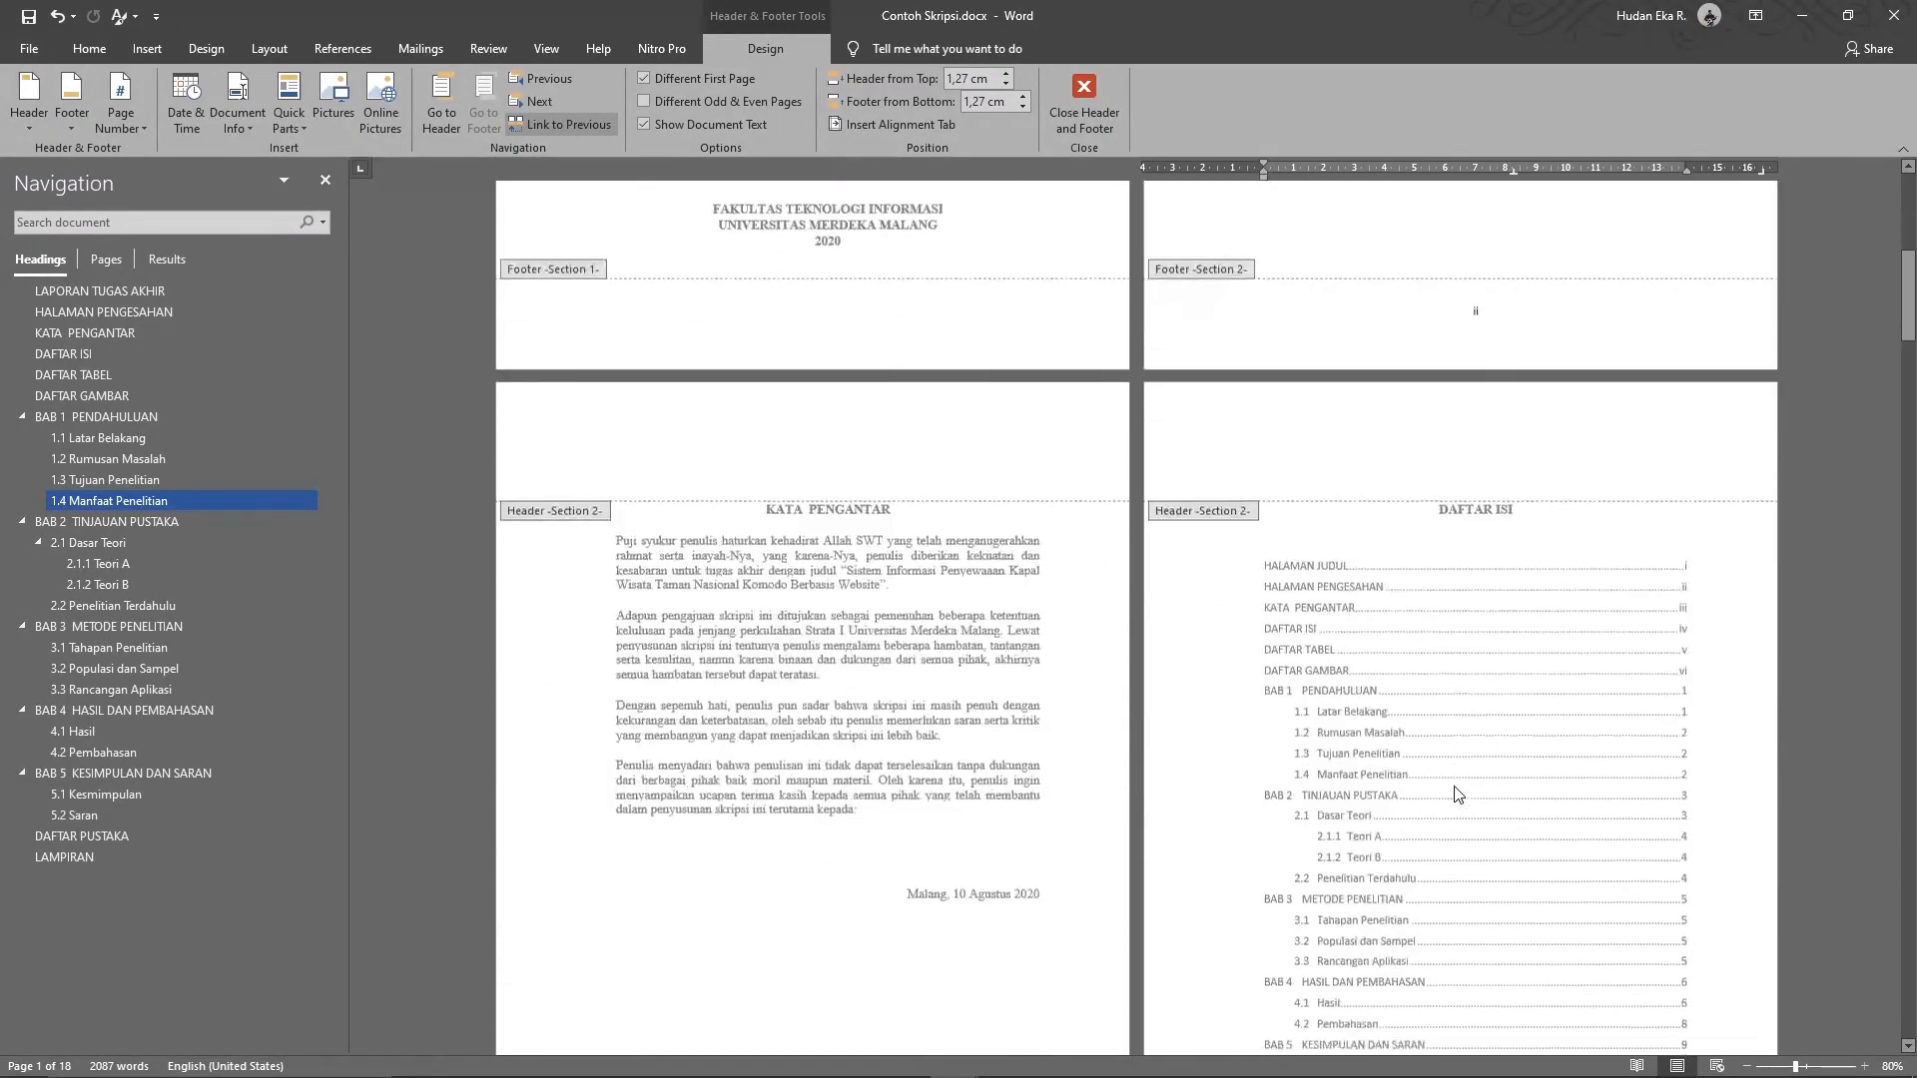
{"action": "scroll", "coordinate": [1455, 793], "scroll_direction": "down", "scroll_amount": 3}
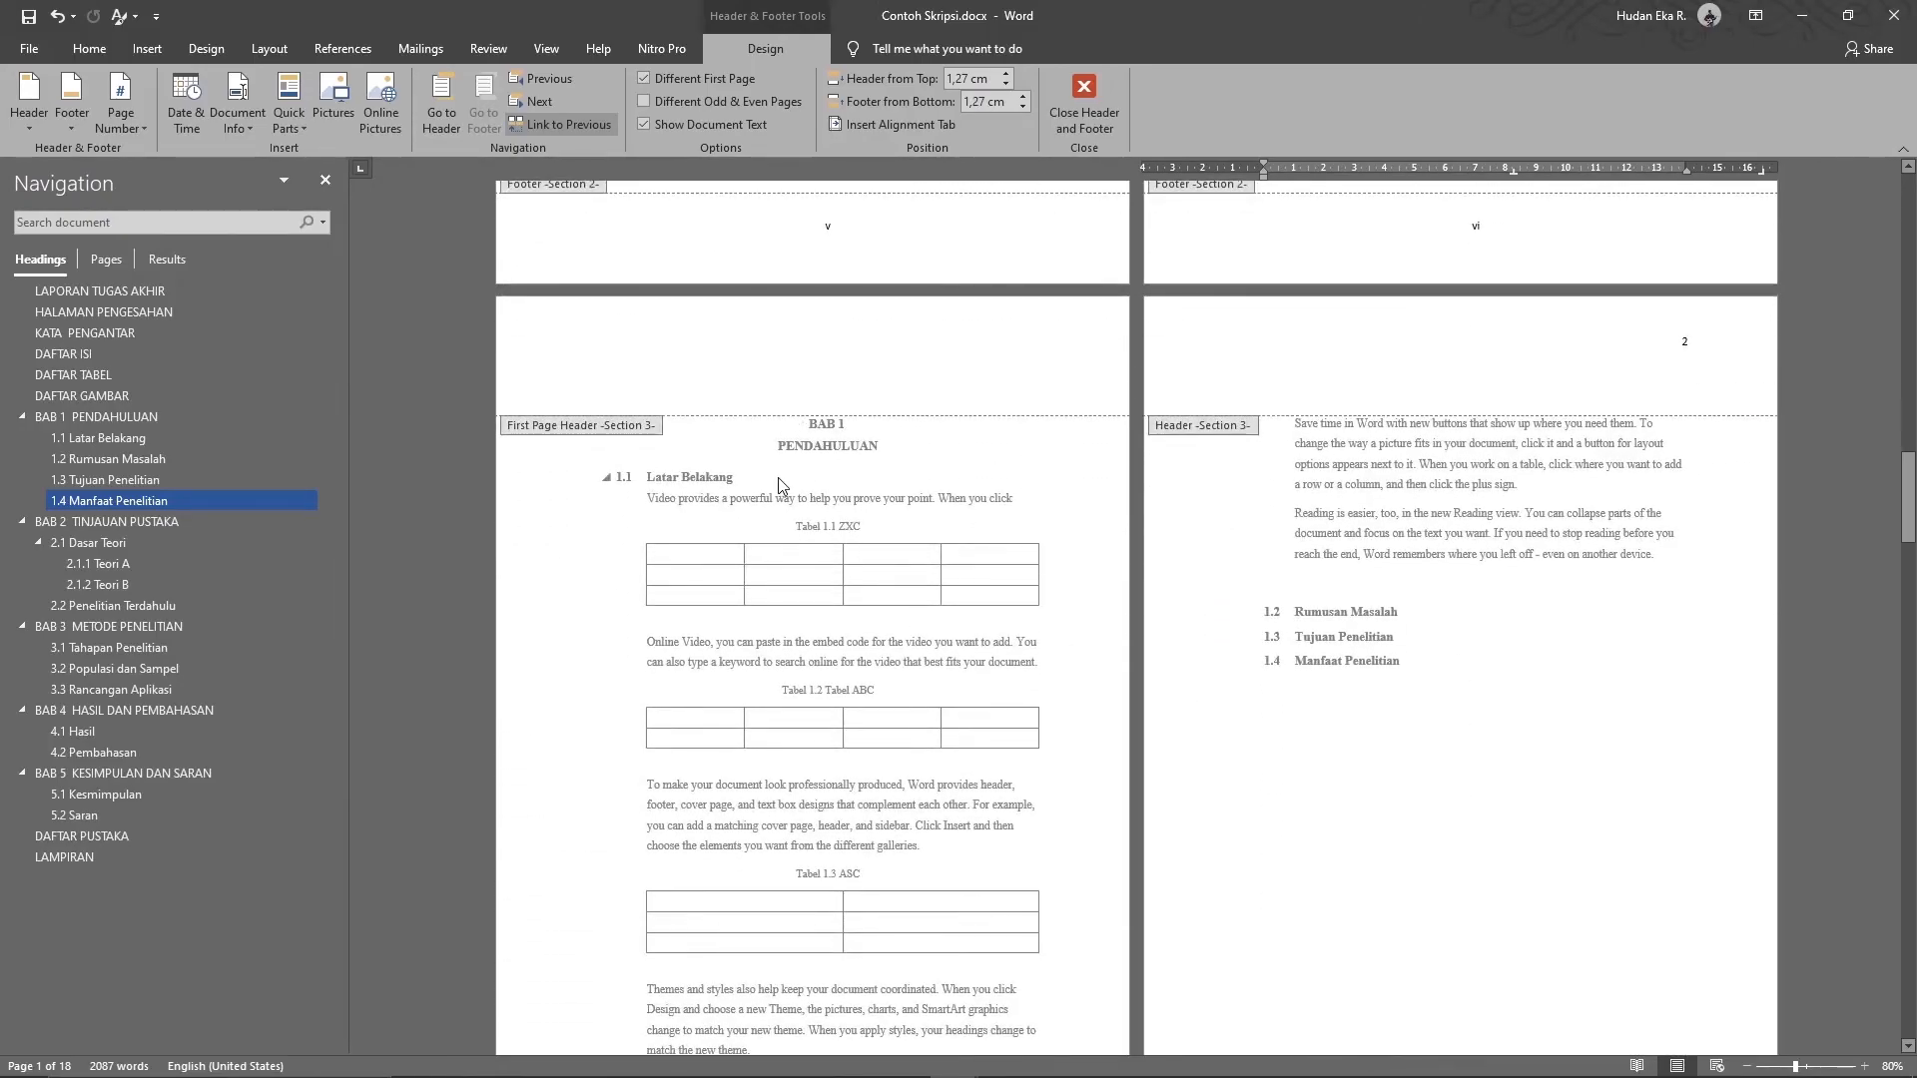
- Compare the Section 4 headers and page numbers of BAB 2 with the Section 3 ones of BAB 1
{"action": "scroll", "coordinate": [1016, 817], "scroll_direction": "down", "scroll_amount": 9}
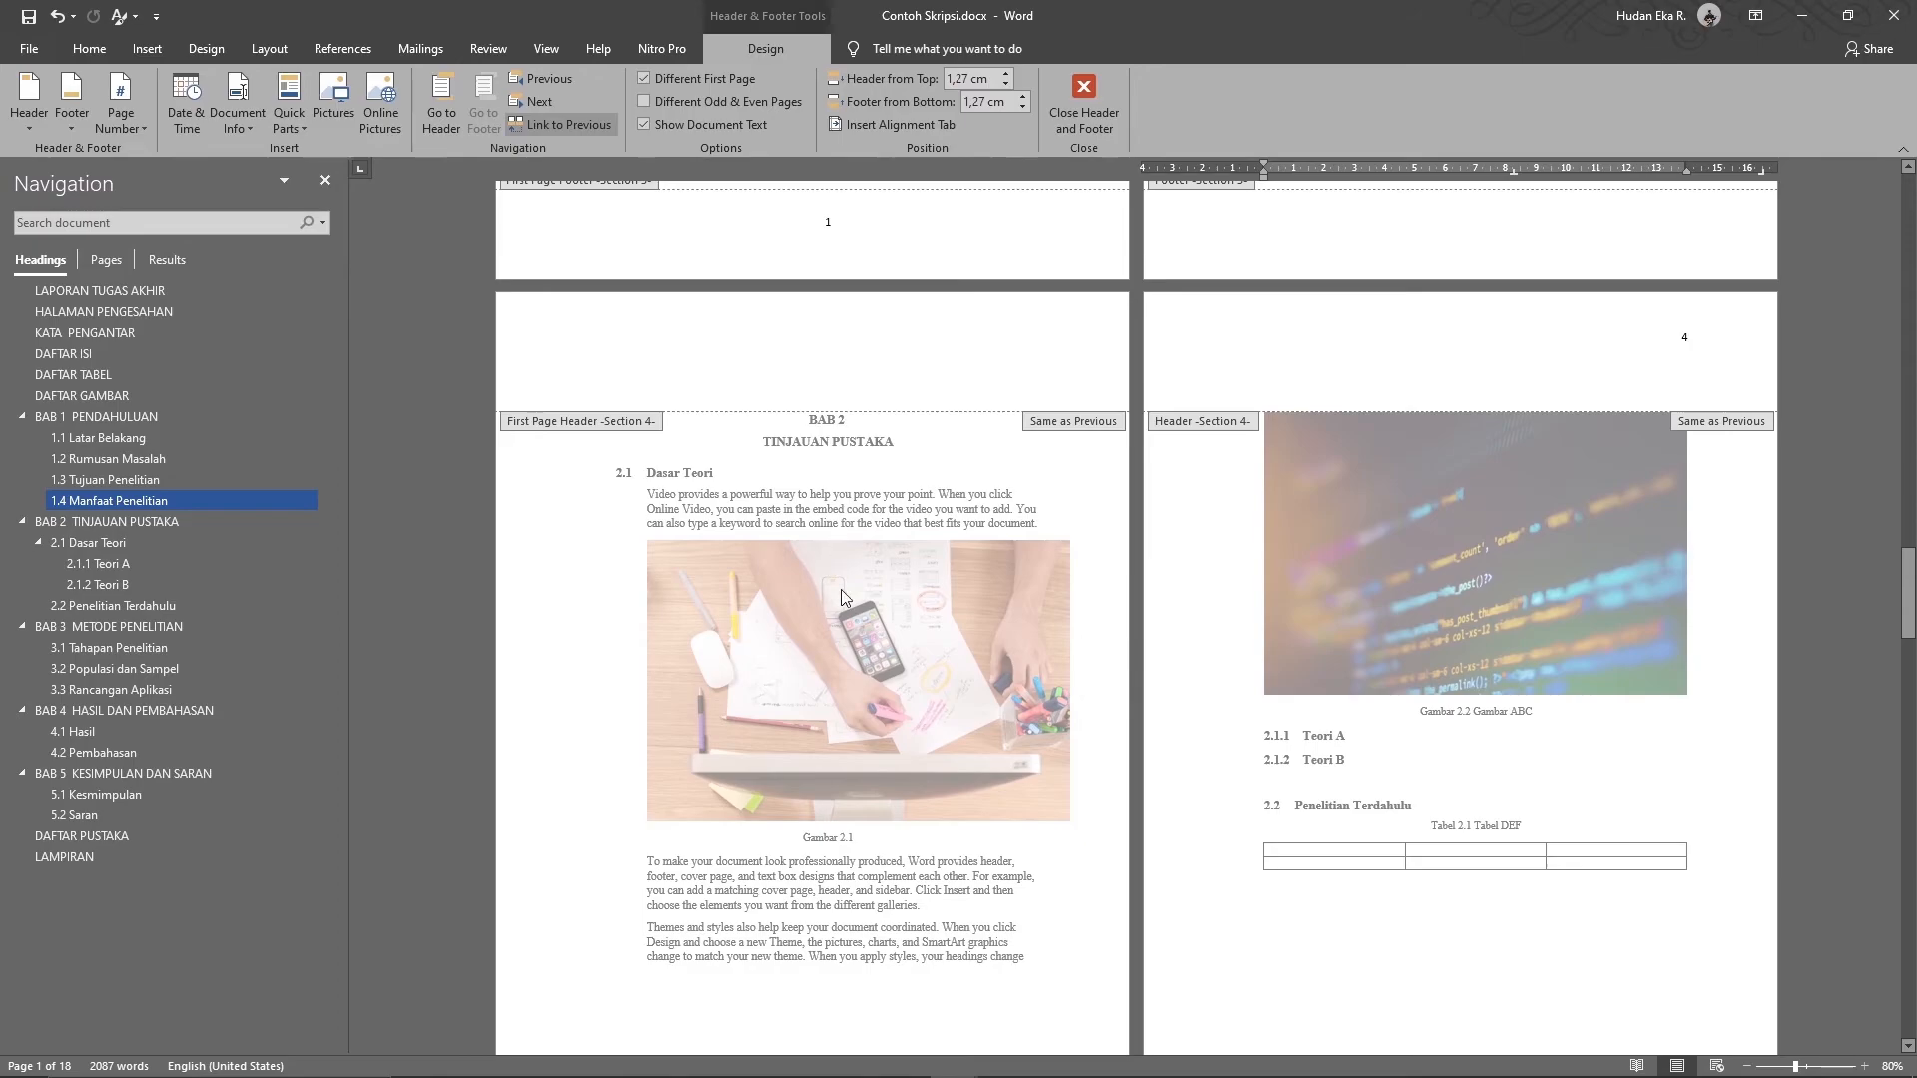
{"action": "scroll", "coordinate": [842, 596], "scroll_direction": "up", "scroll_amount": 3}
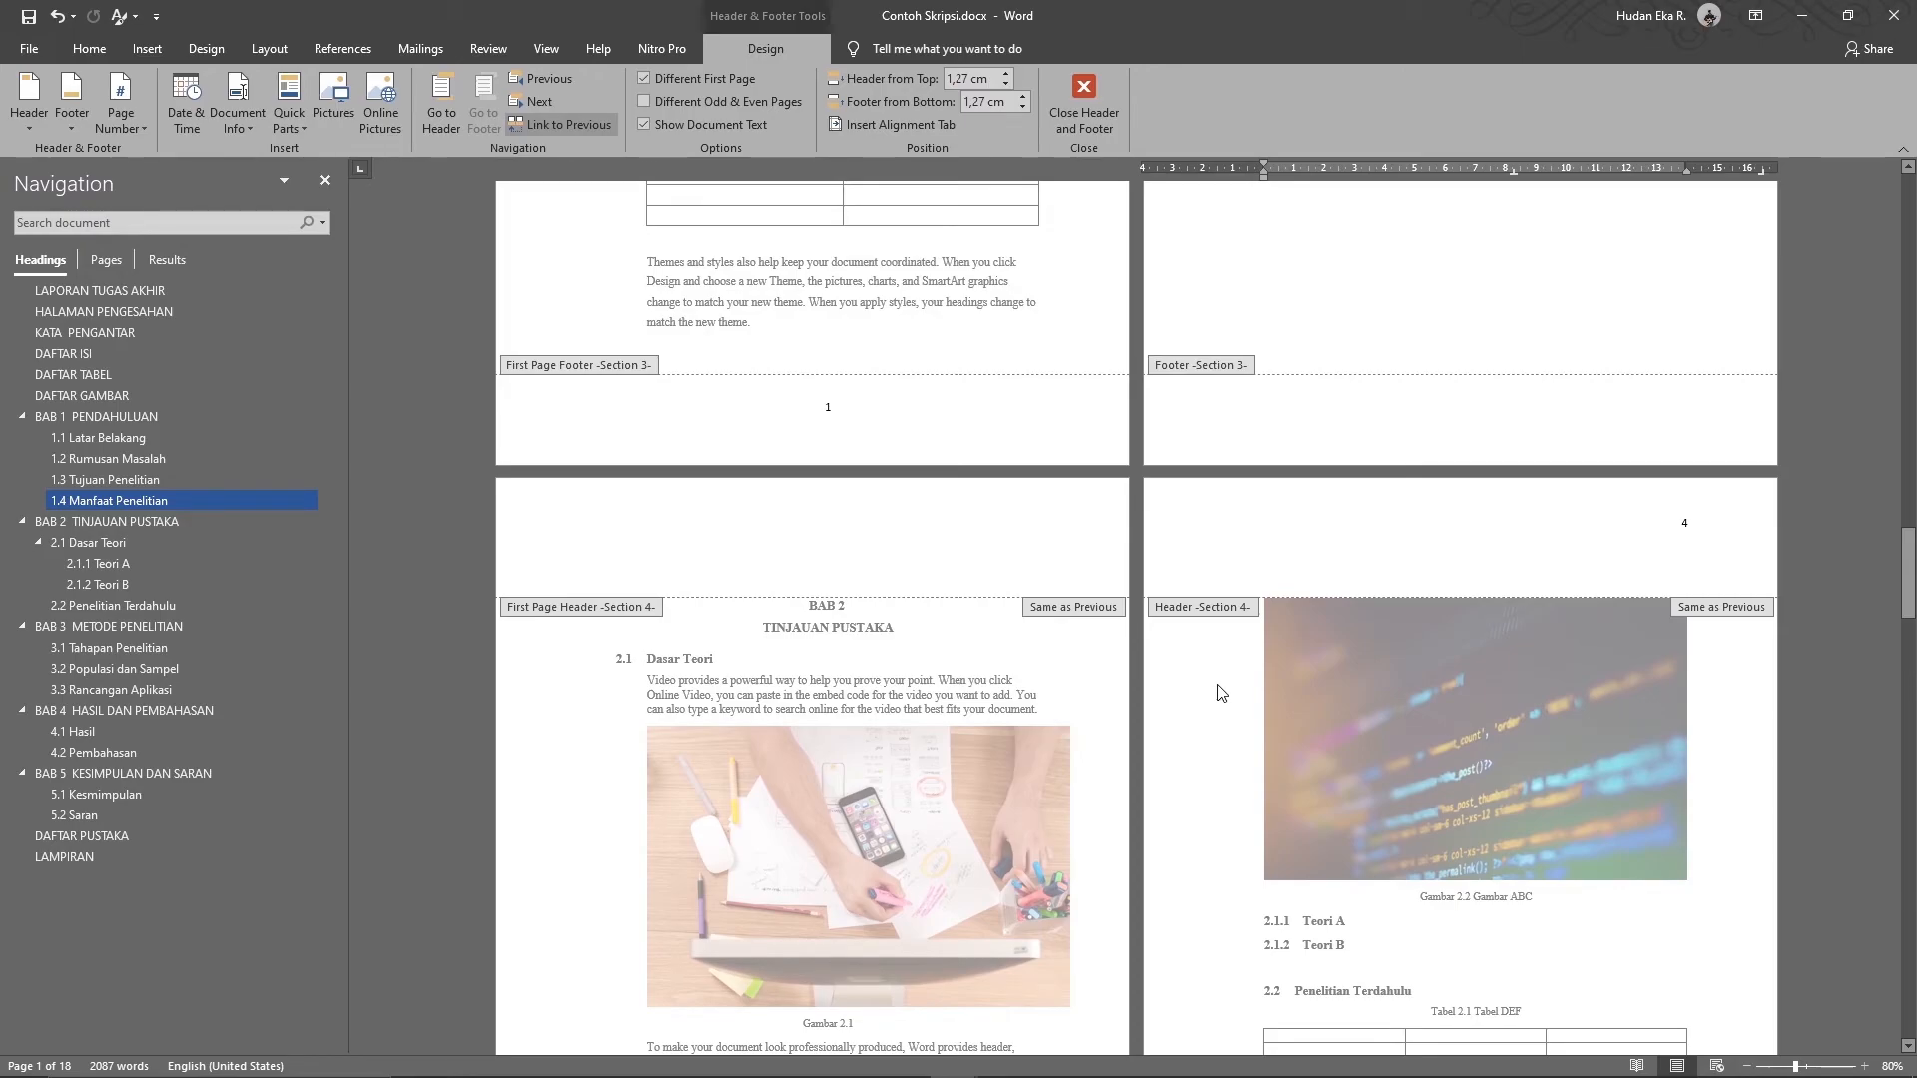
{"action": "scroll", "coordinate": [1220, 692], "scroll_direction": "up", "scroll_amount": 9}
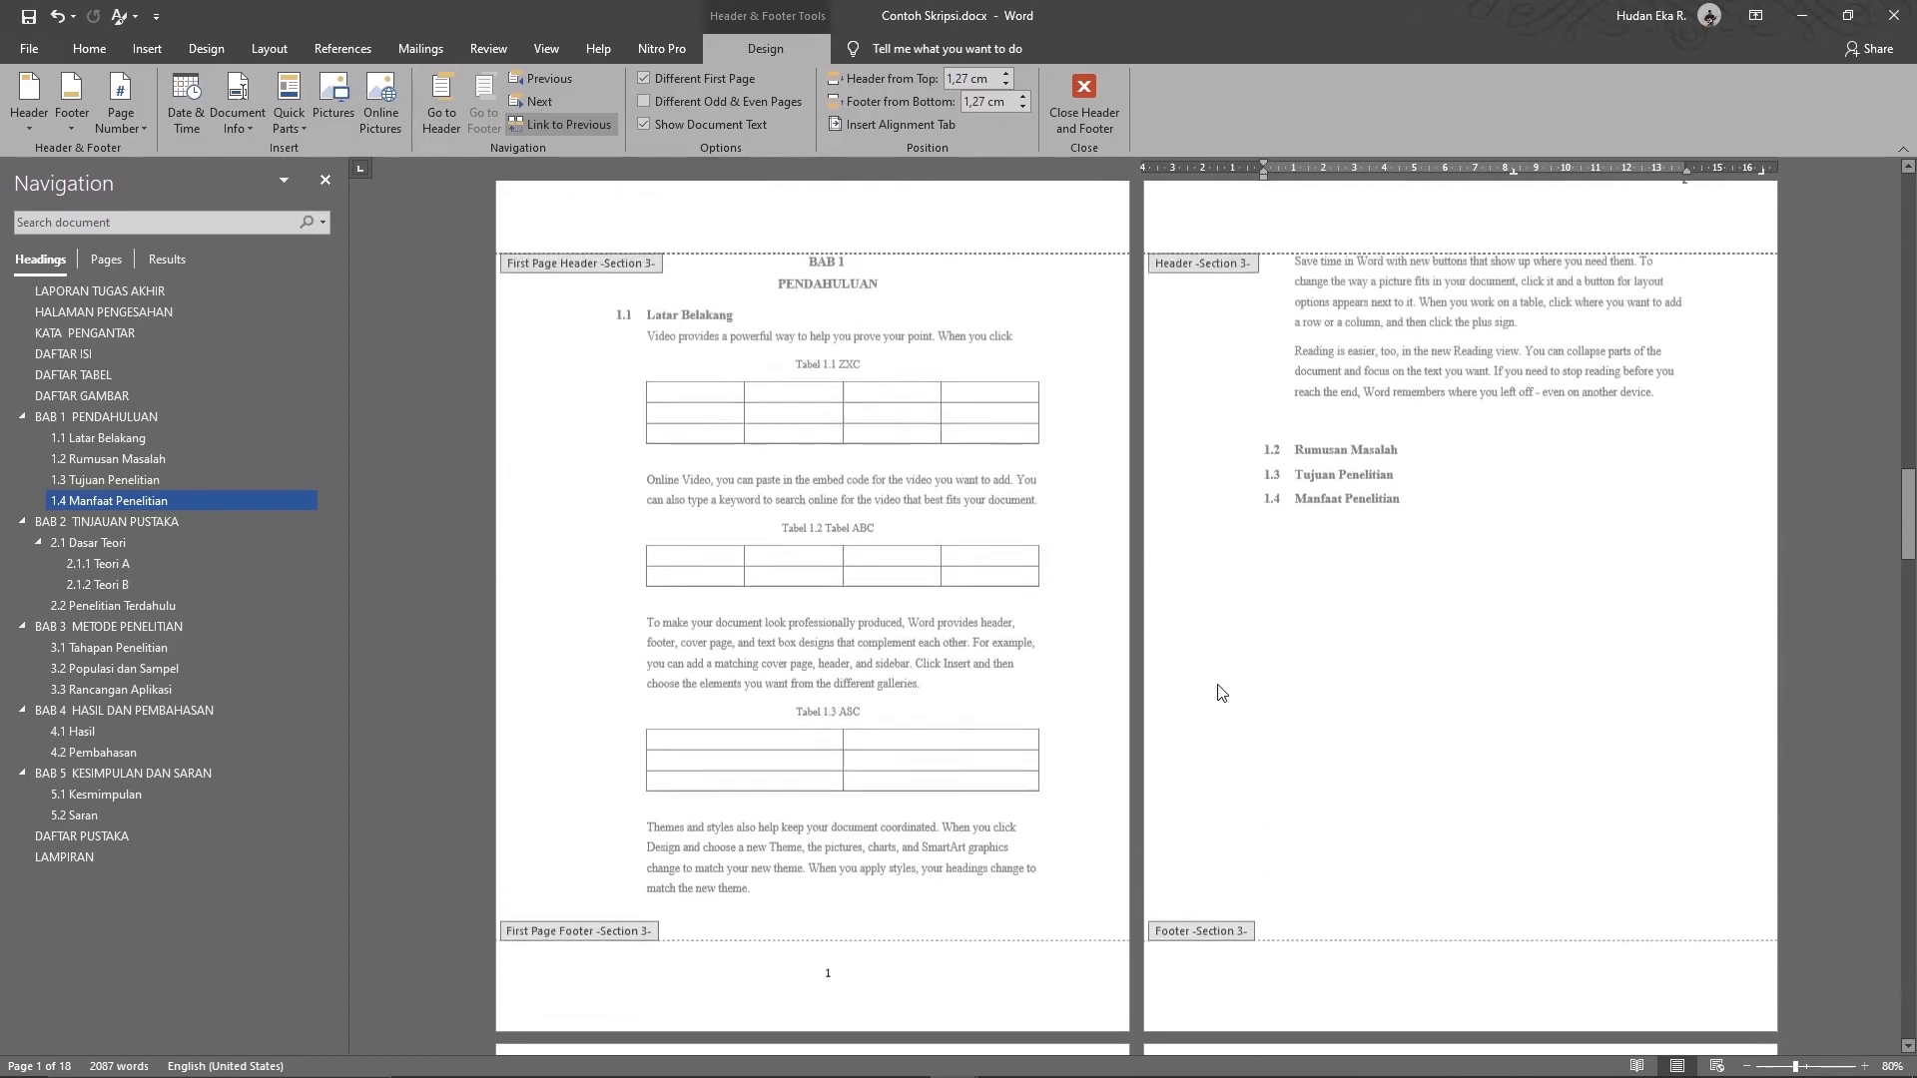
{"action": "scroll", "coordinate": [1220, 692], "scroll_direction": "up", "scroll_amount": 2}
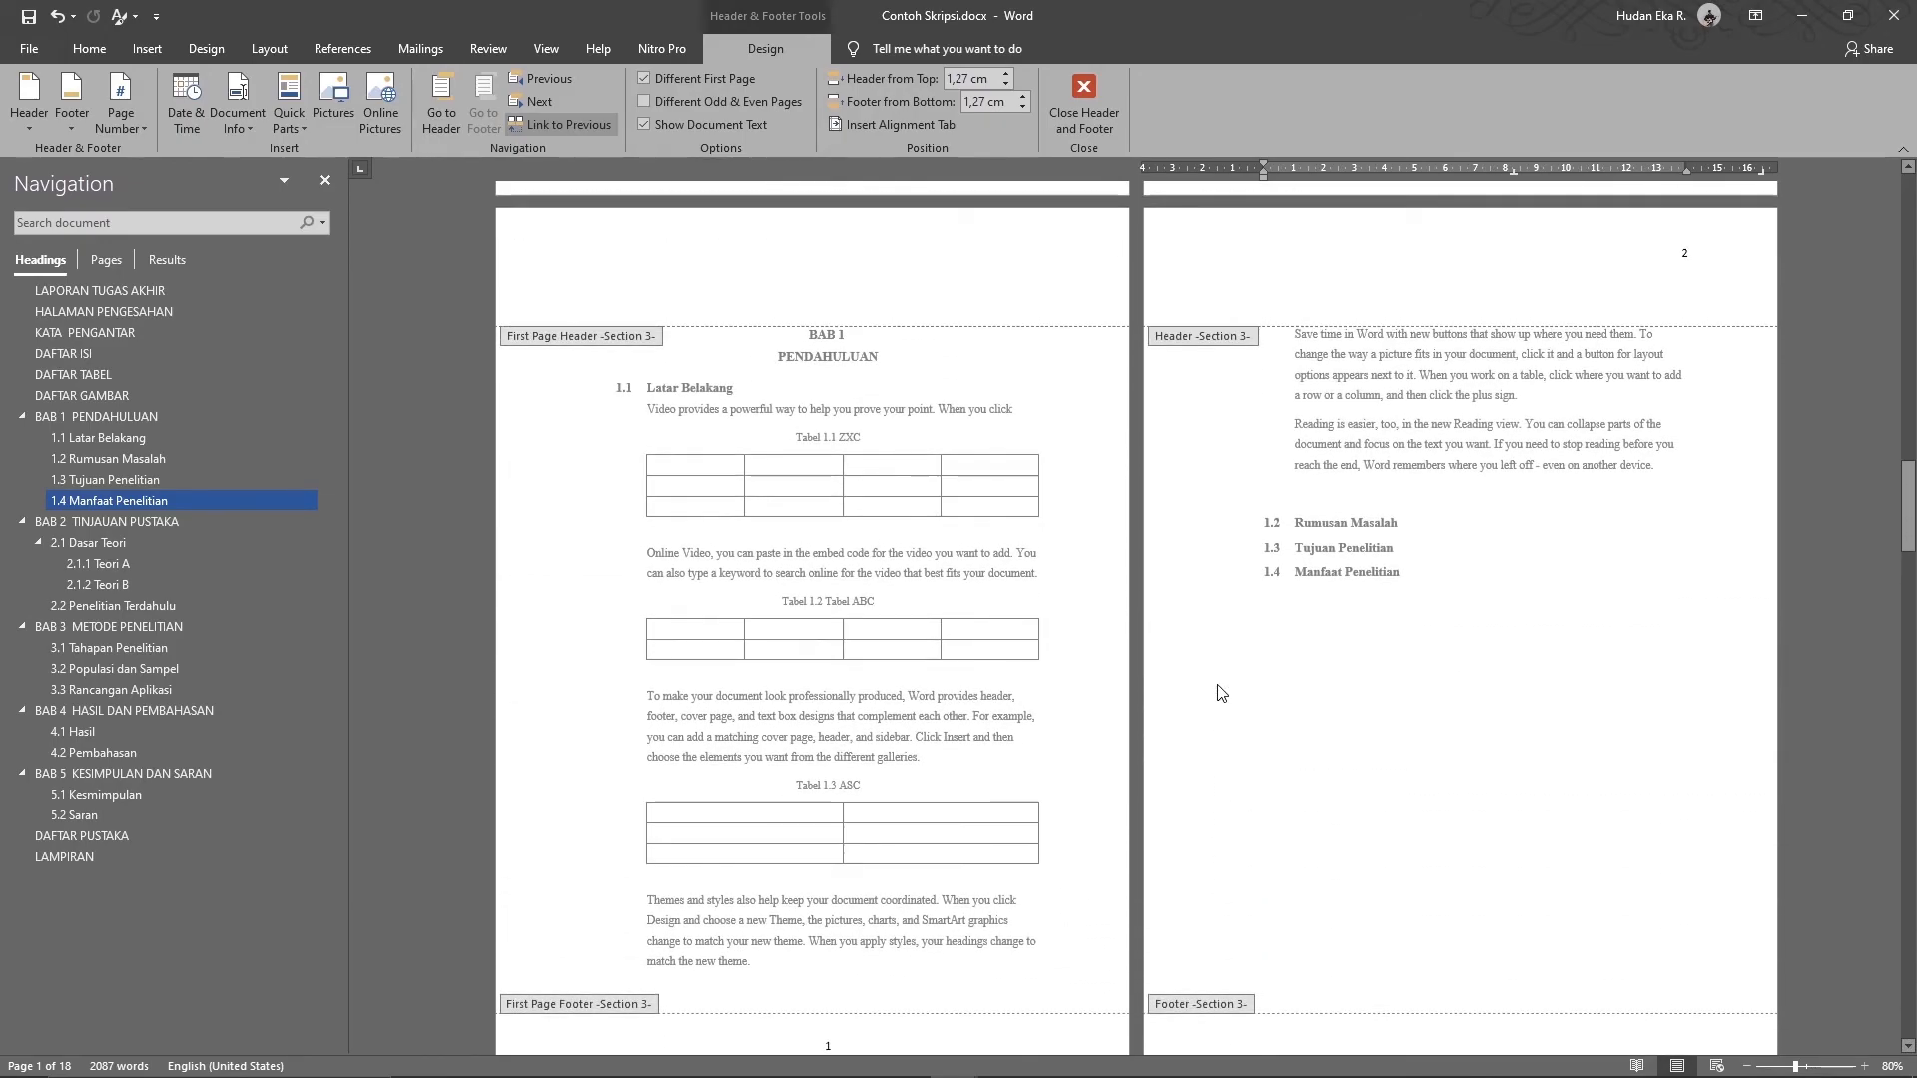
{"action": "scroll", "coordinate": [1220, 692], "scroll_direction": "down", "scroll_amount": 2}
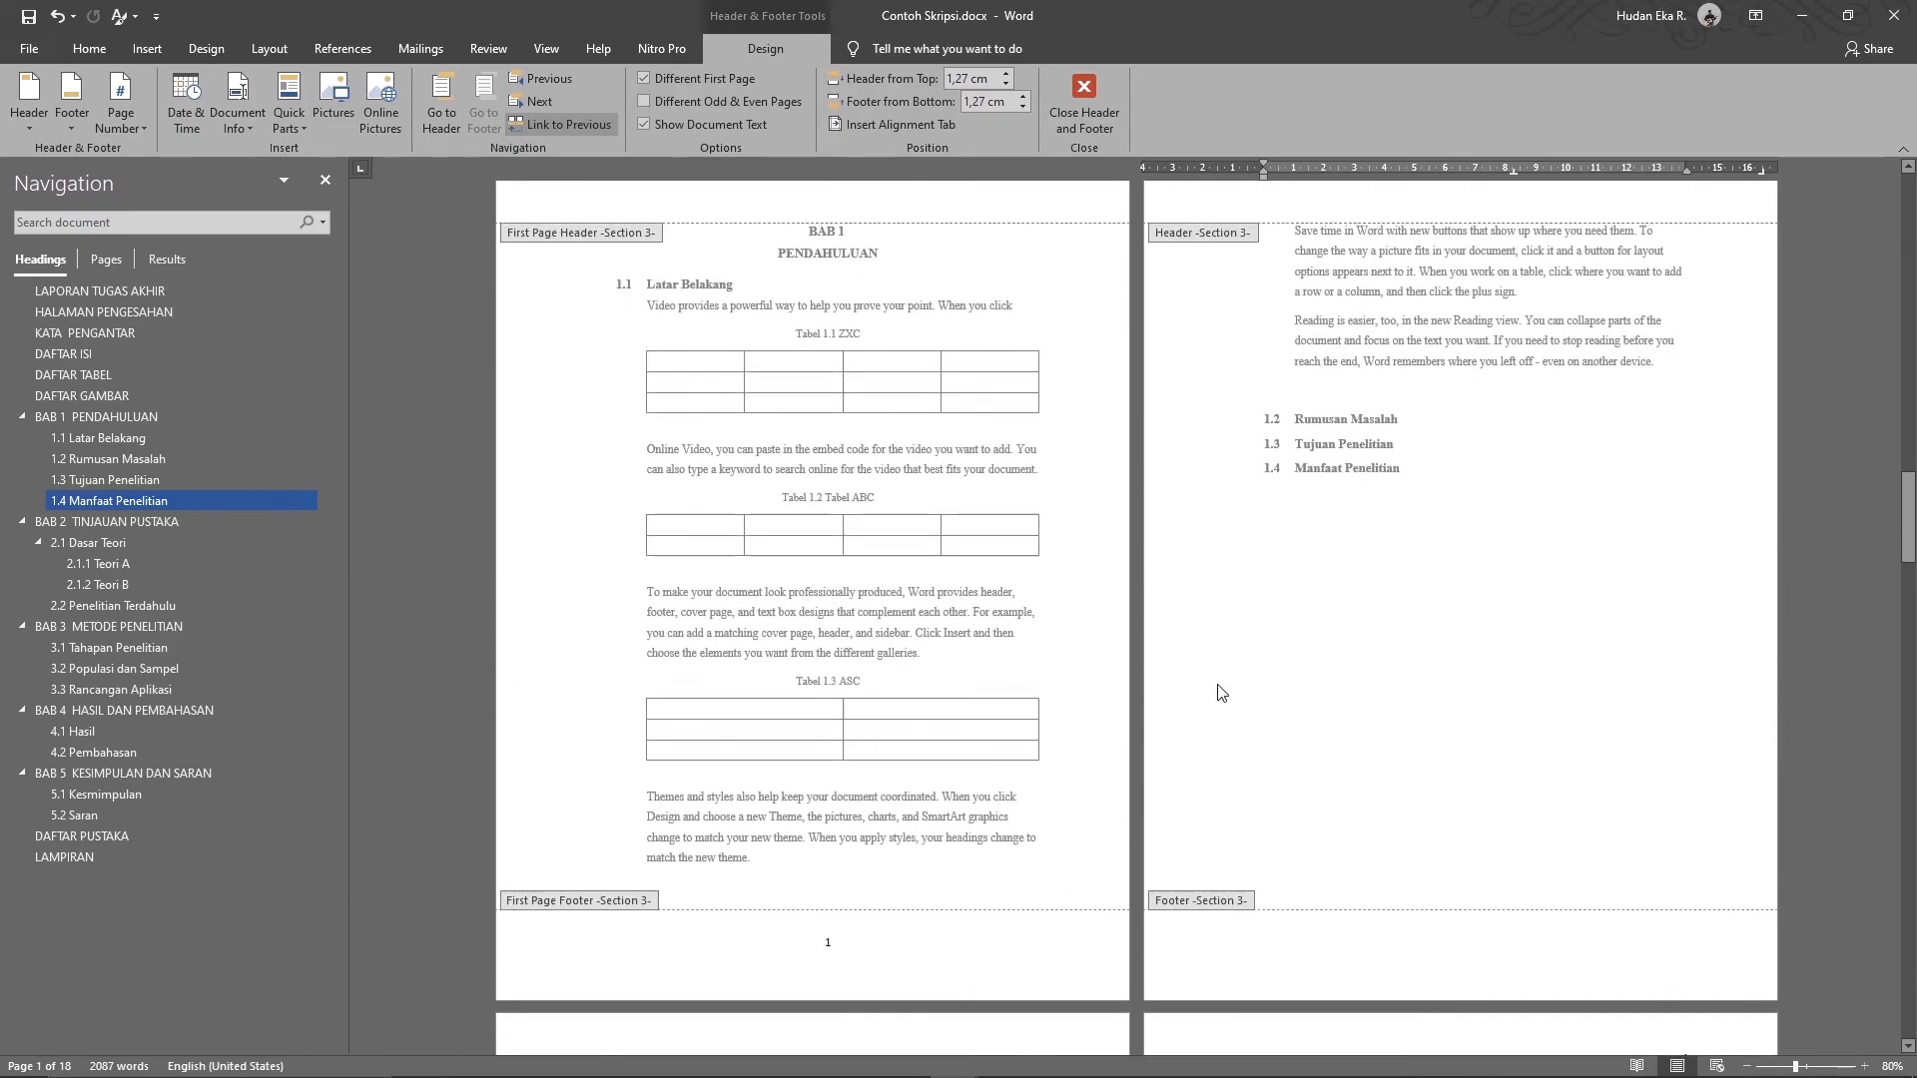